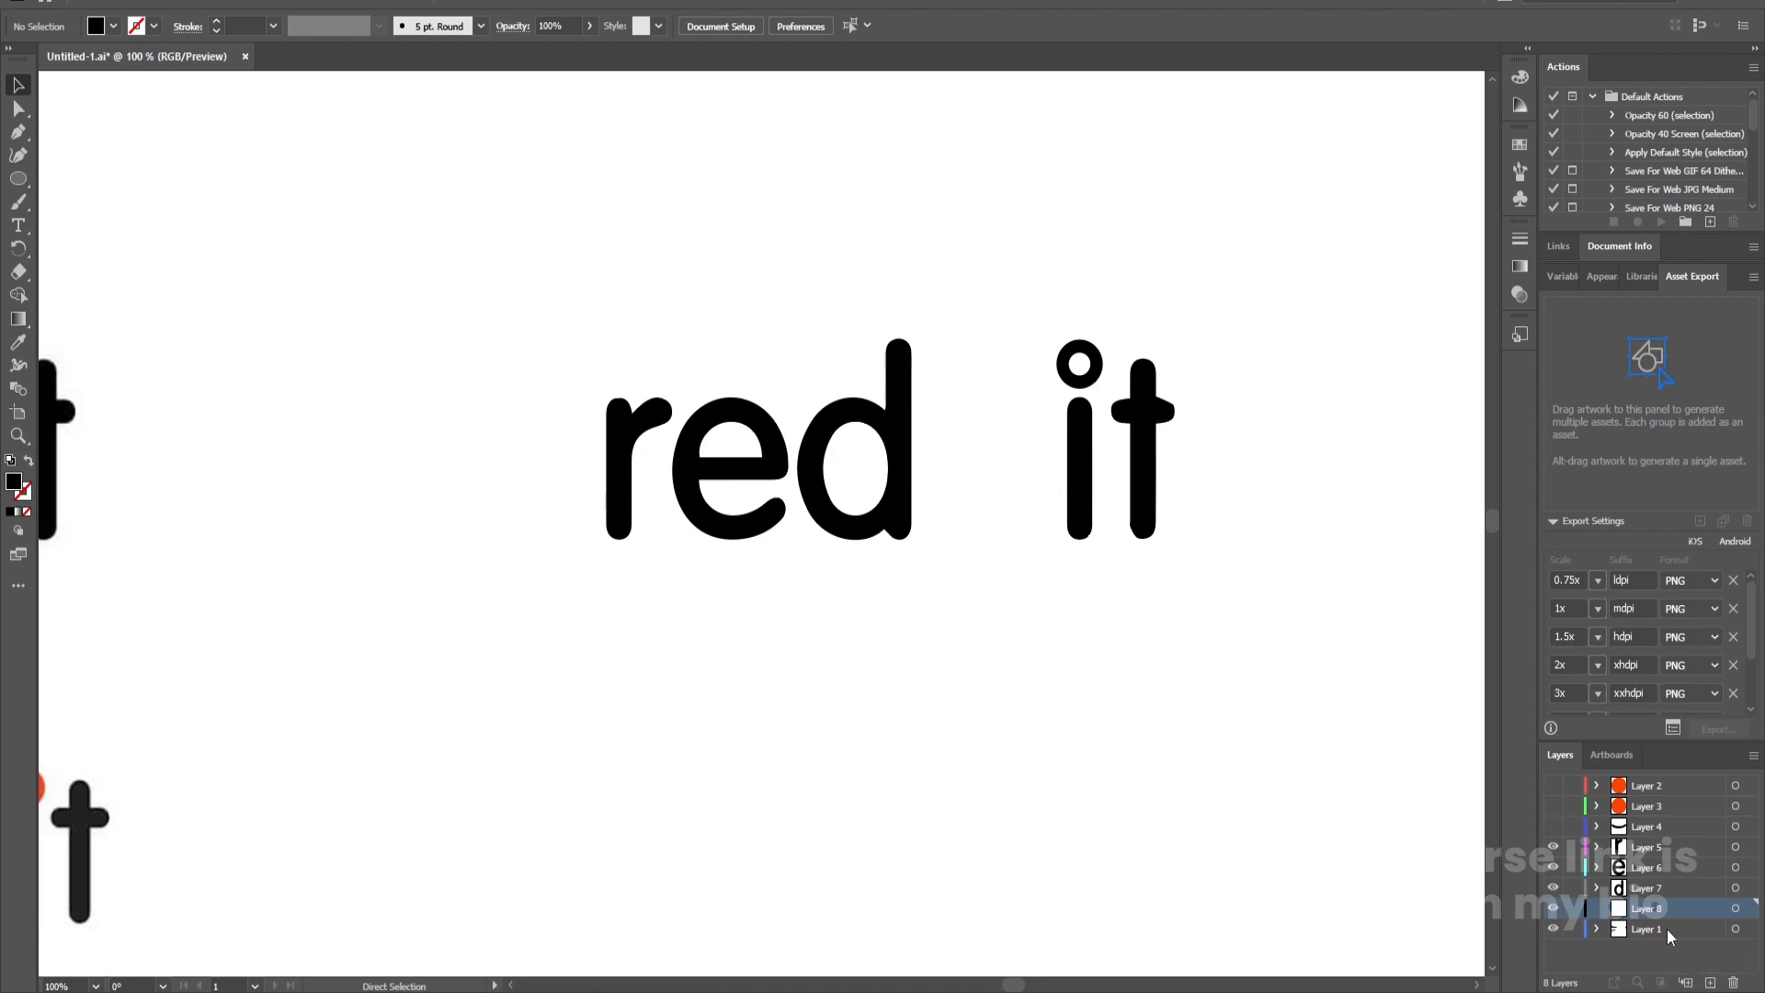
Paste the second d in place on Layer 8, and move the ring dot of the i in place onto a new layer
{"action": "key", "text": "ctrl+shift+v"}
{"action": "scroll", "coordinate": [1085, 338], "scroll_direction": "up", "scroll_amount": 3}
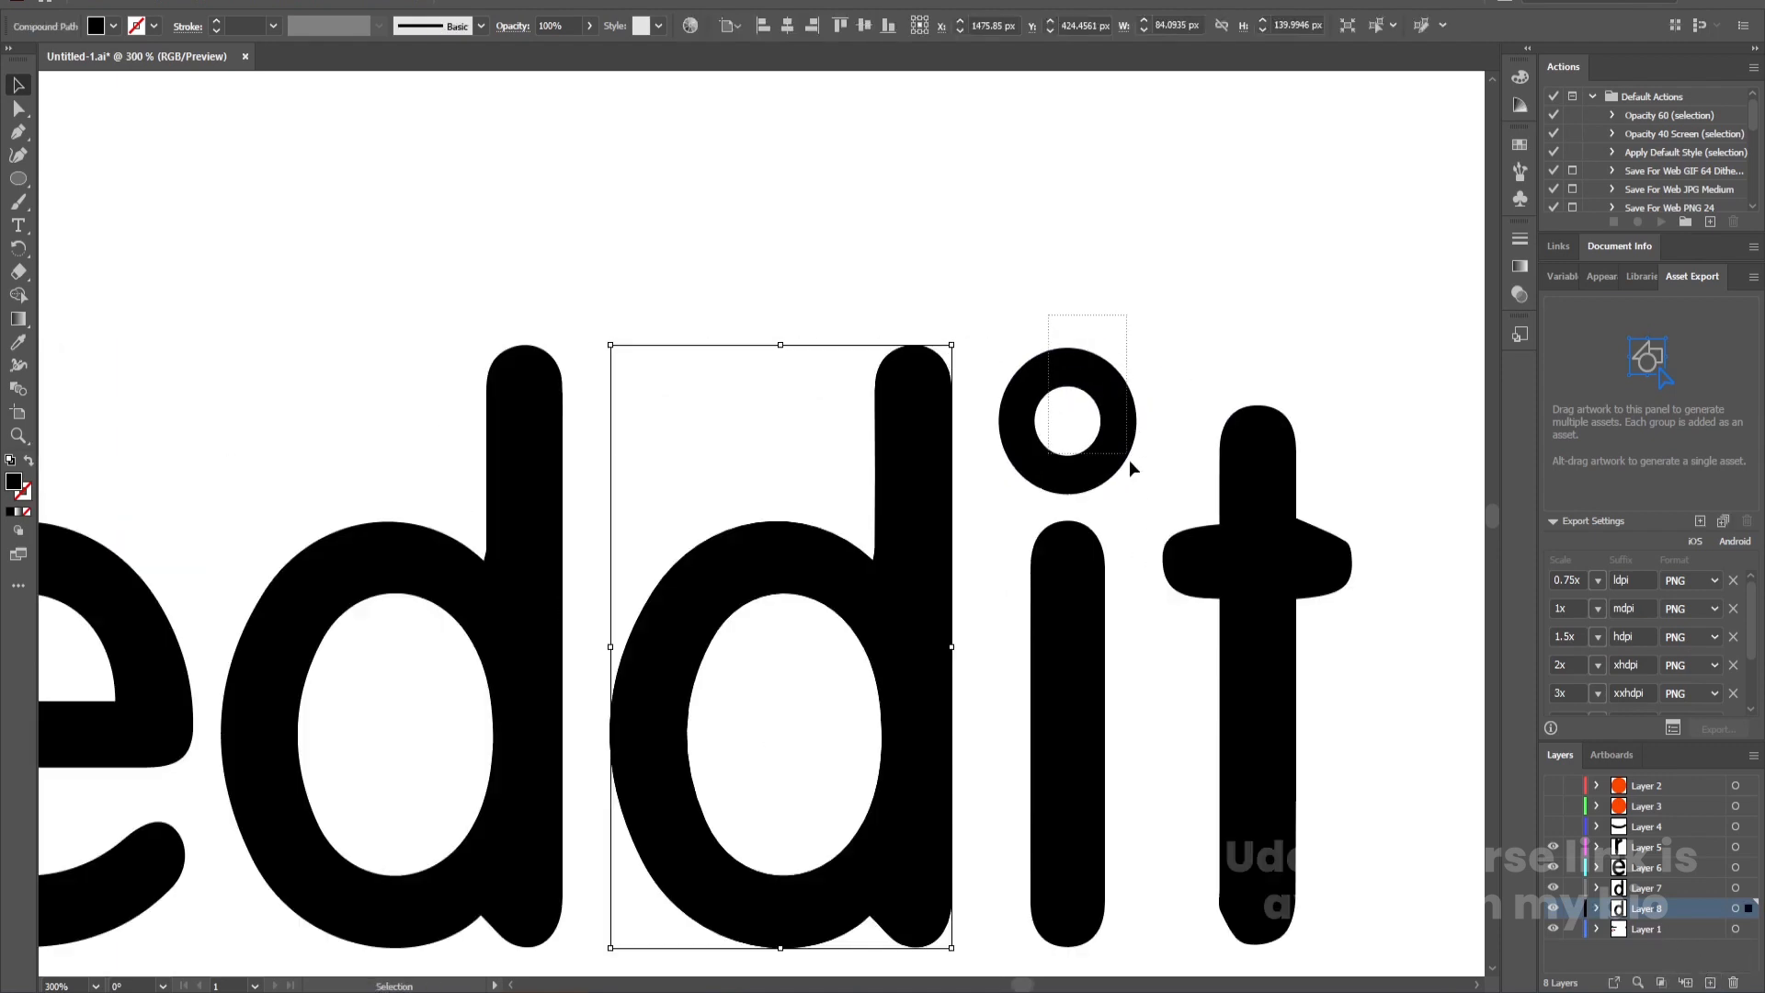
{"action": "left_click", "coordinate": [1060, 474]}
{"action": "key", "text": "Delete"}
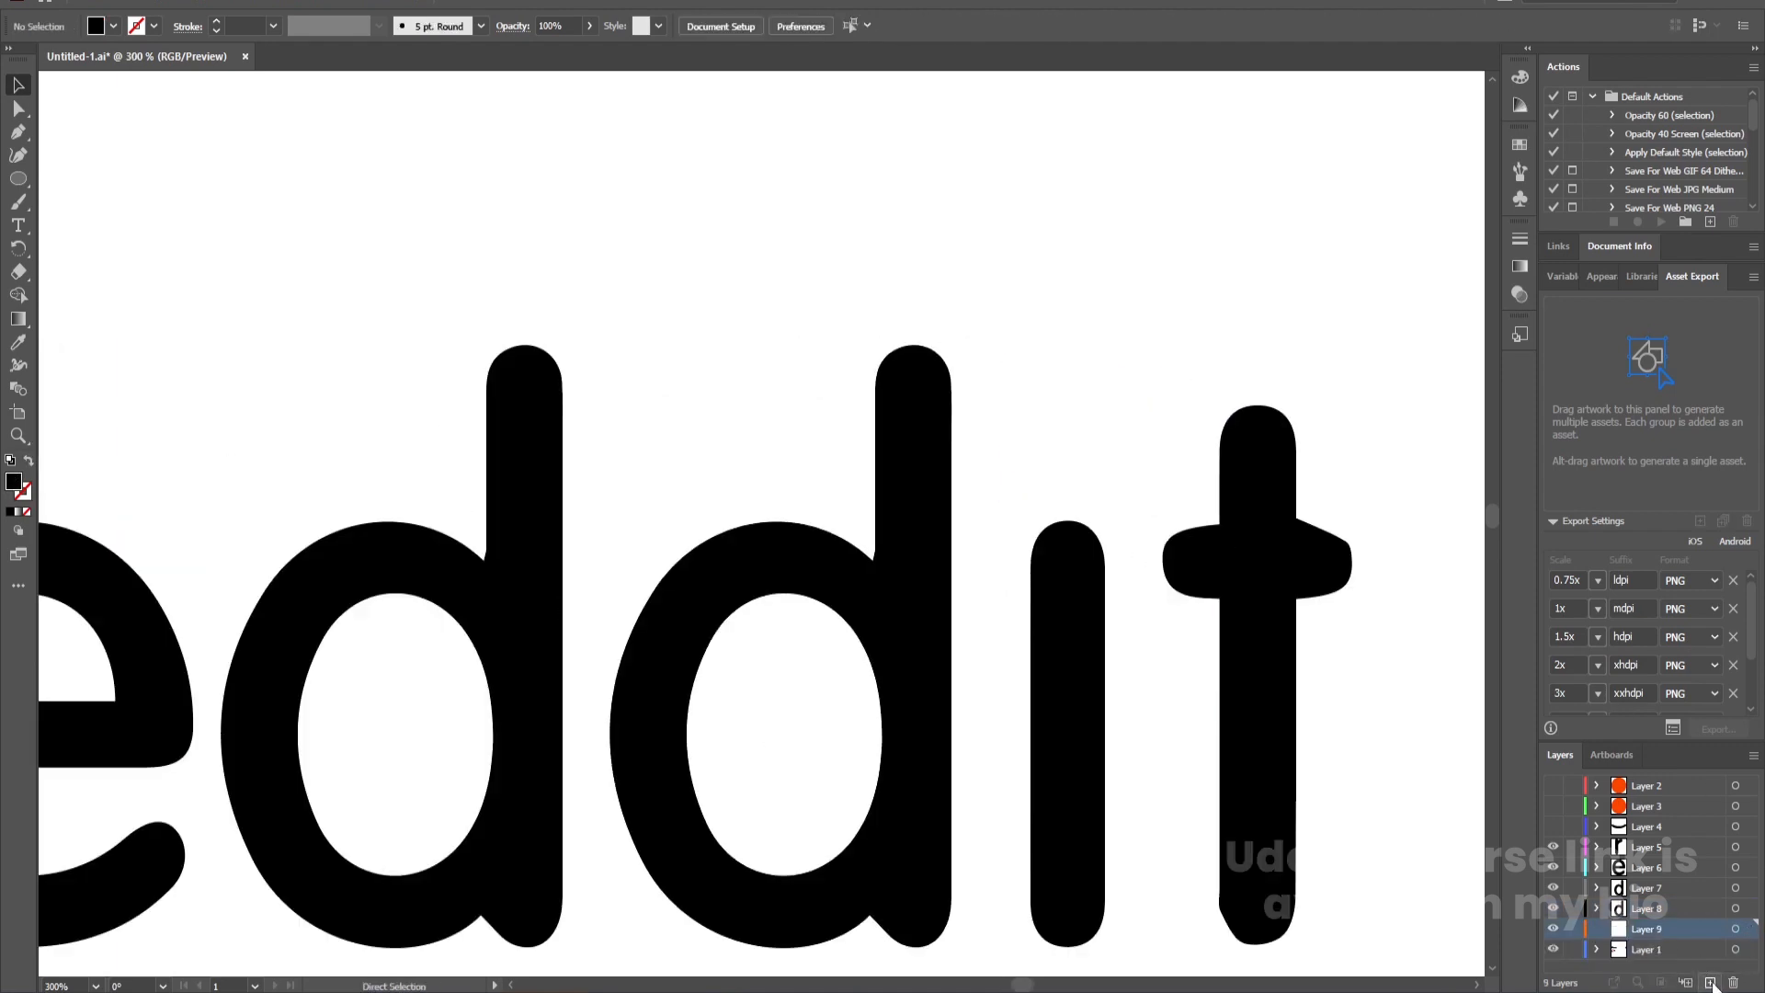
{"action": "left_click", "coordinate": [1710, 981]}
{"action": "key", "text": "ctrl+shift+v"}
Move the stem of the letter i in place onto its own new layer
{"action": "left_click_drag", "start_coordinate": [1078, 689], "coordinate": [1037, 609]}
{"action": "left_click", "coordinate": [1036, 593]}
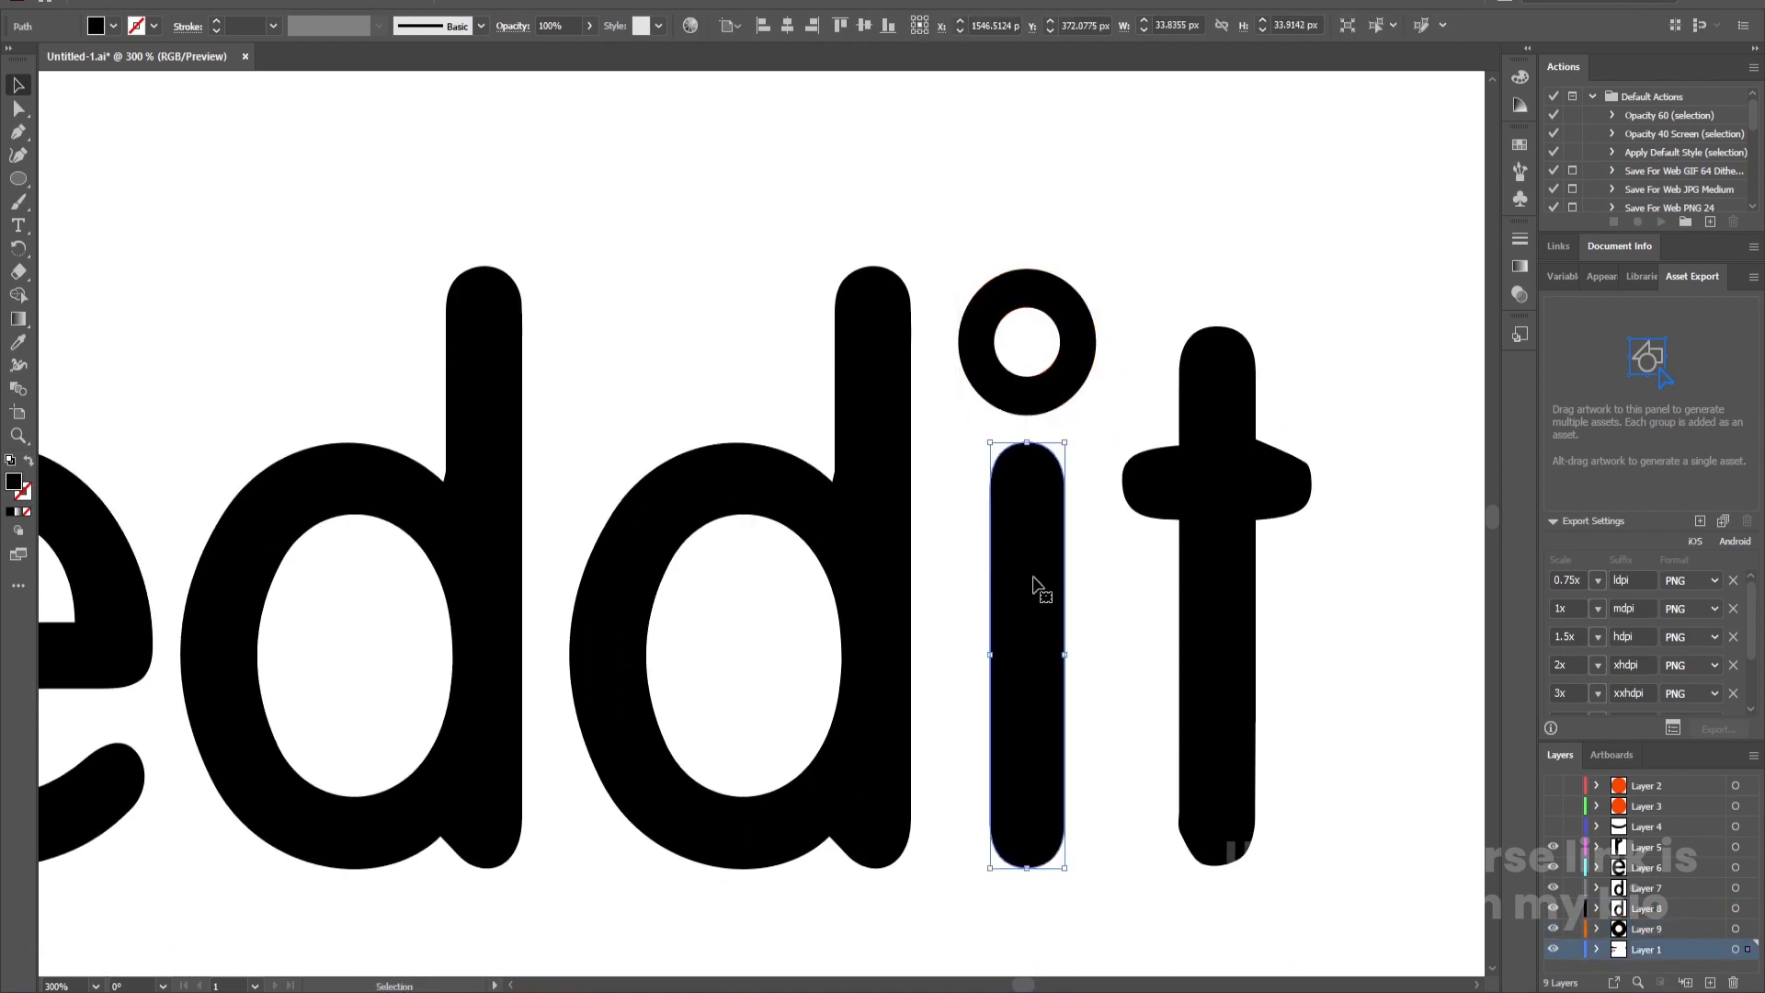
{"action": "key", "text": "ctrl+x"}
{"action": "left_click", "coordinate": [1712, 984]}
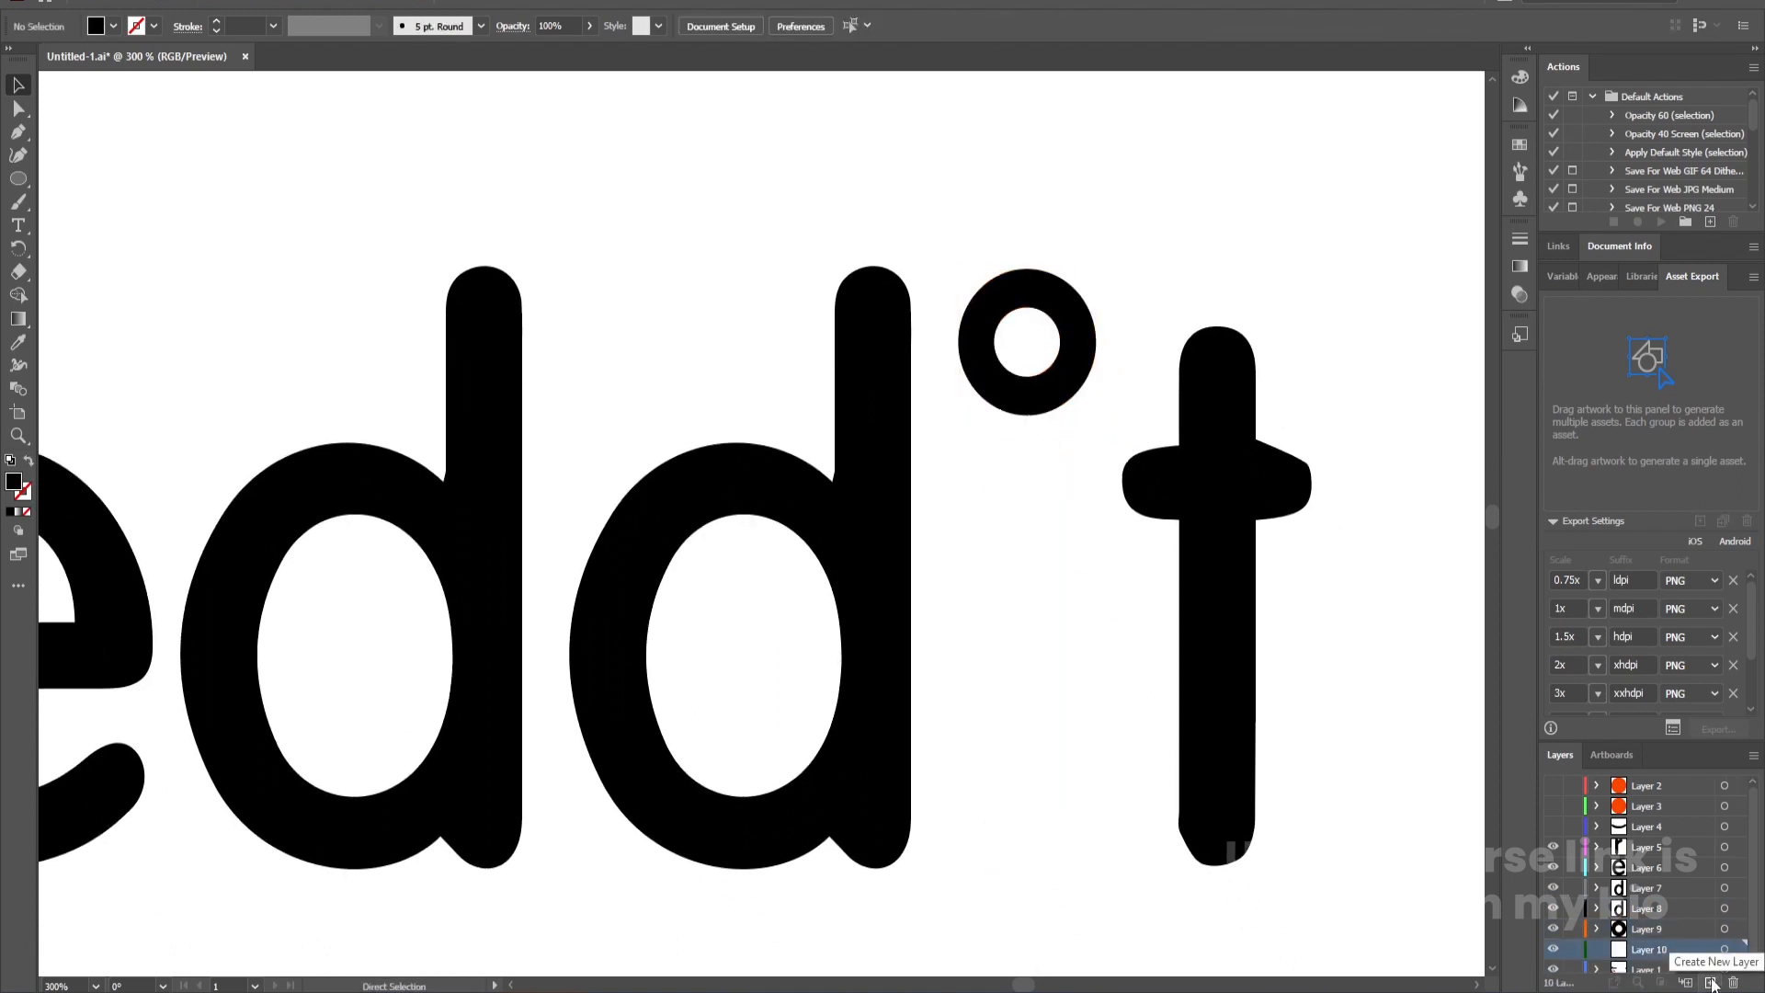
{"action": "key", "text": "ctrl+shift+v"}
Move the letter t from Layer 1 in place onto its own new layer
{"action": "left_click_drag", "start_coordinate": [1208, 262], "coordinate": [1310, 541]}
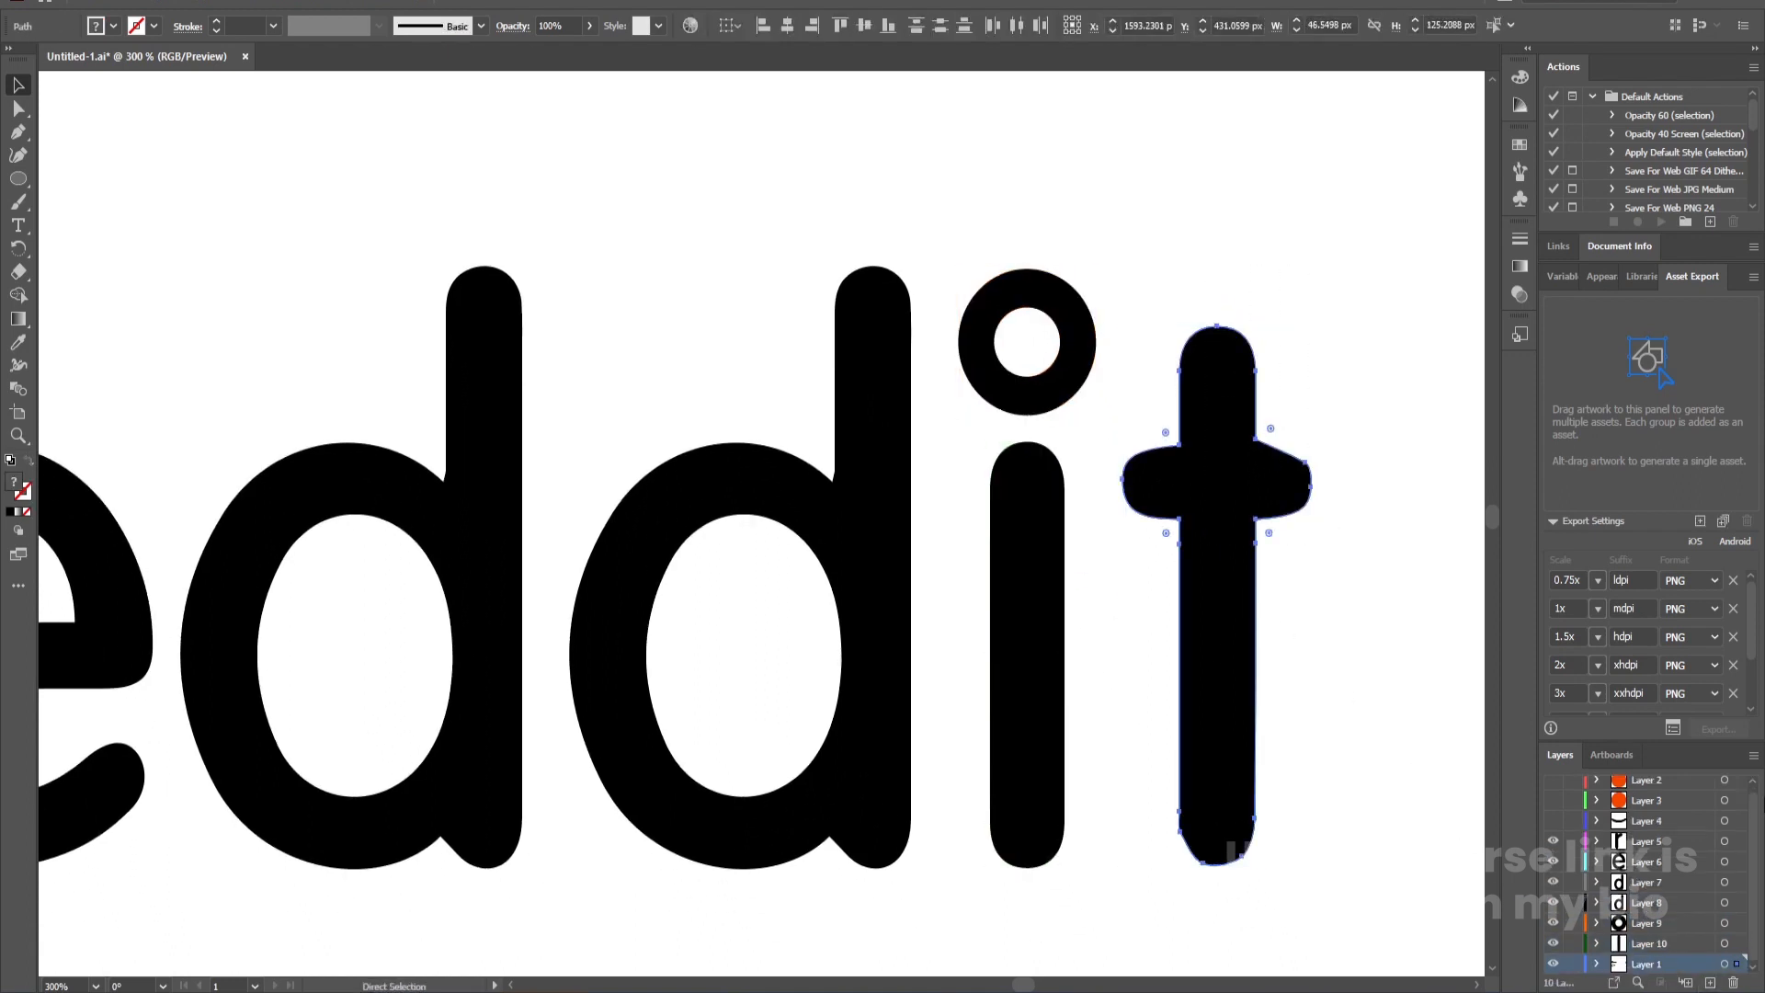
{"action": "key", "text": "ctrl+x"}
{"action": "left_click", "coordinate": [1710, 982]}
{"action": "key", "text": "ctrl+shift+v"}
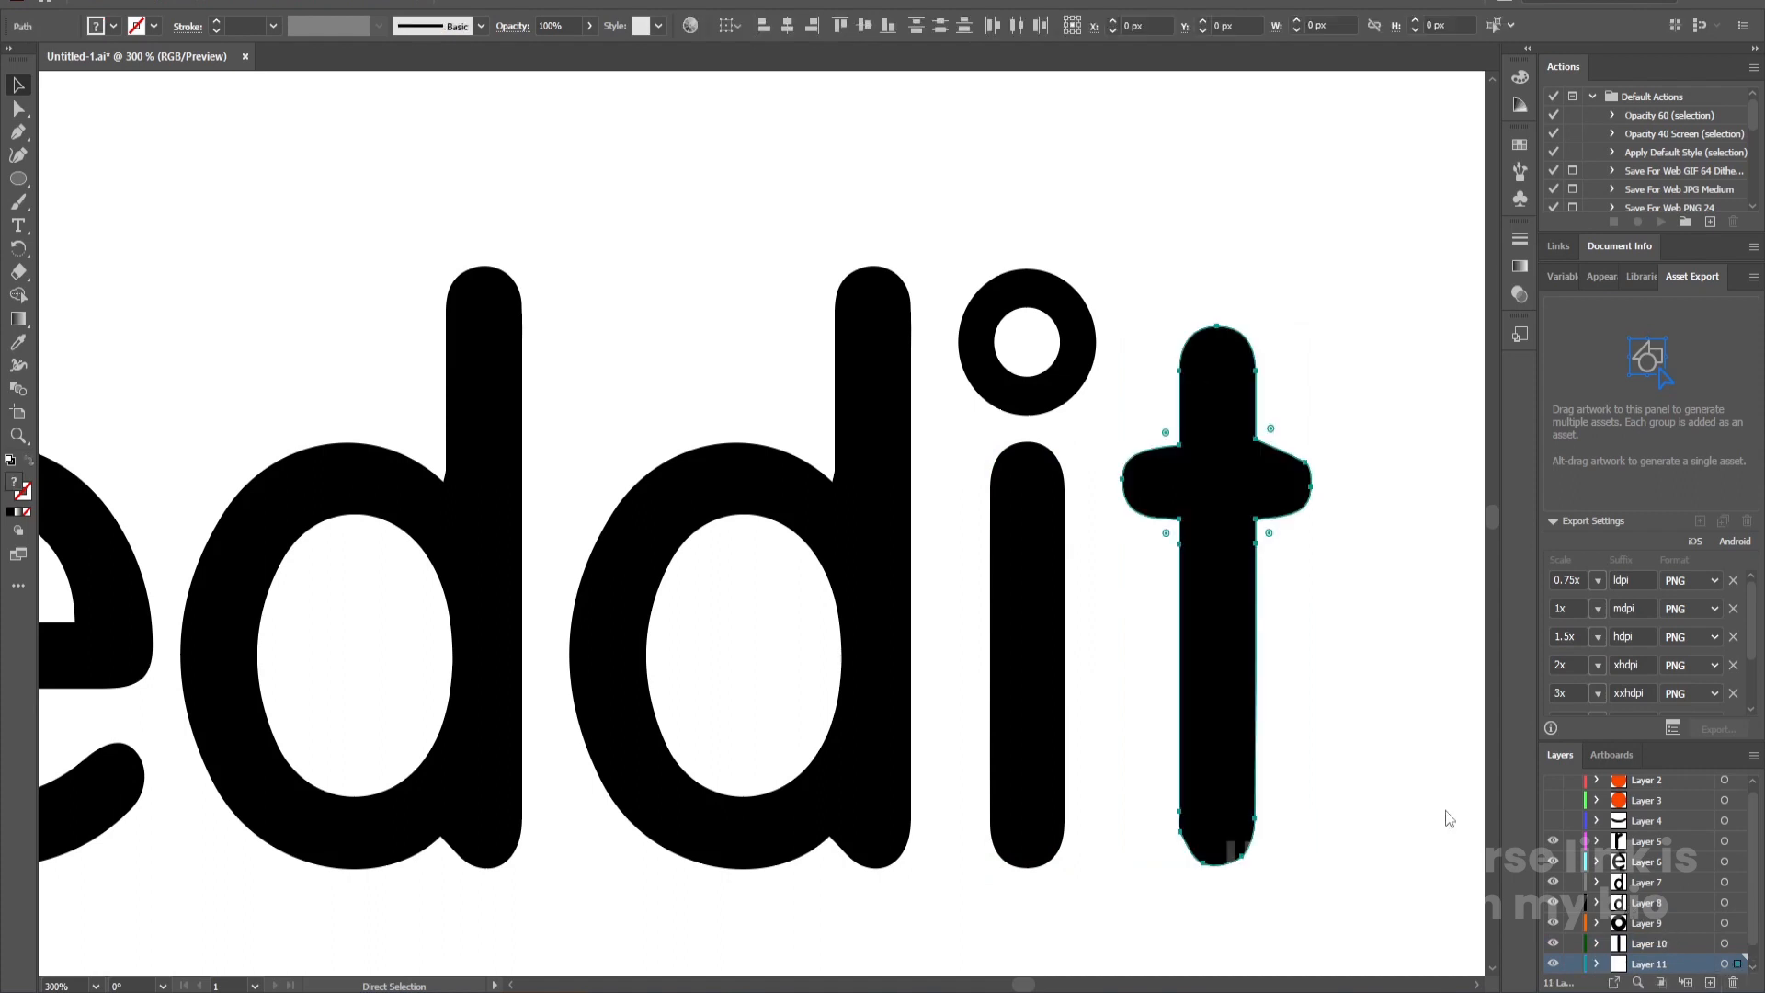
{"action": "scroll", "coordinate": [735, 583], "scroll_direction": "down", "scroll_amount": 4}
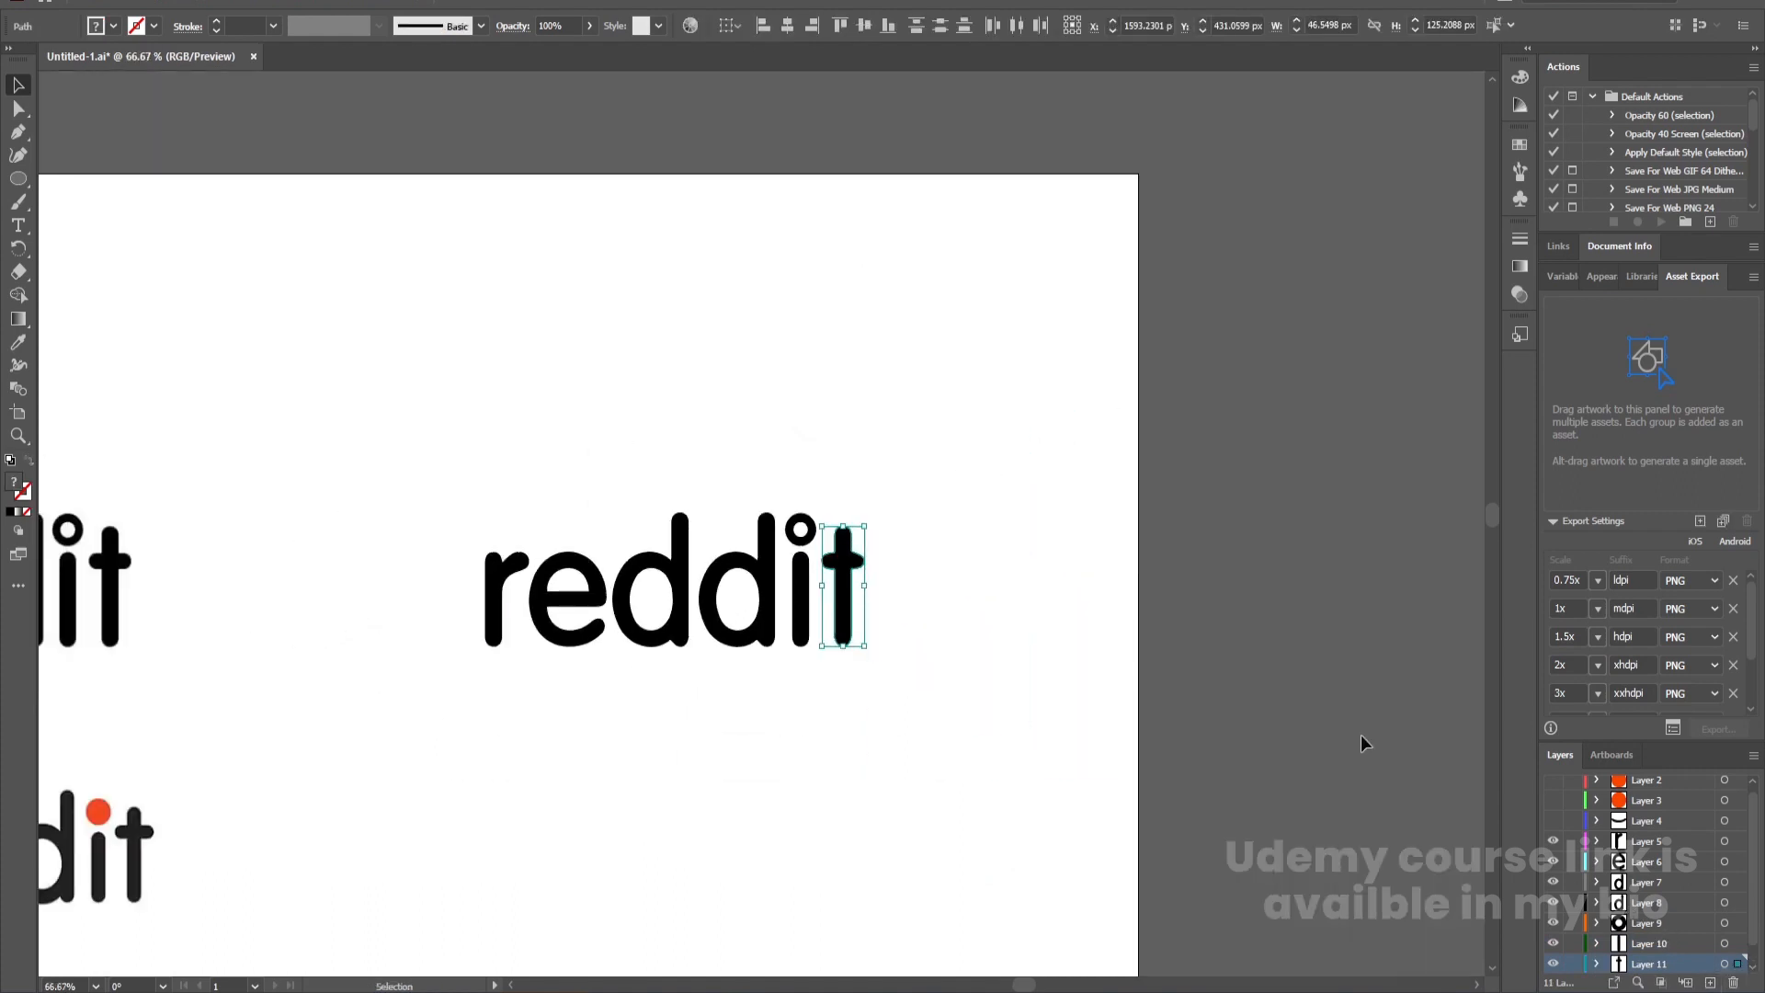
Hide the letter layers, Layer 5 through Layer 11, and lock Layer 1 with the reference logos
{"action": "scroll", "coordinate": [1688, 931], "scroll_direction": "down", "scroll_amount": 1}
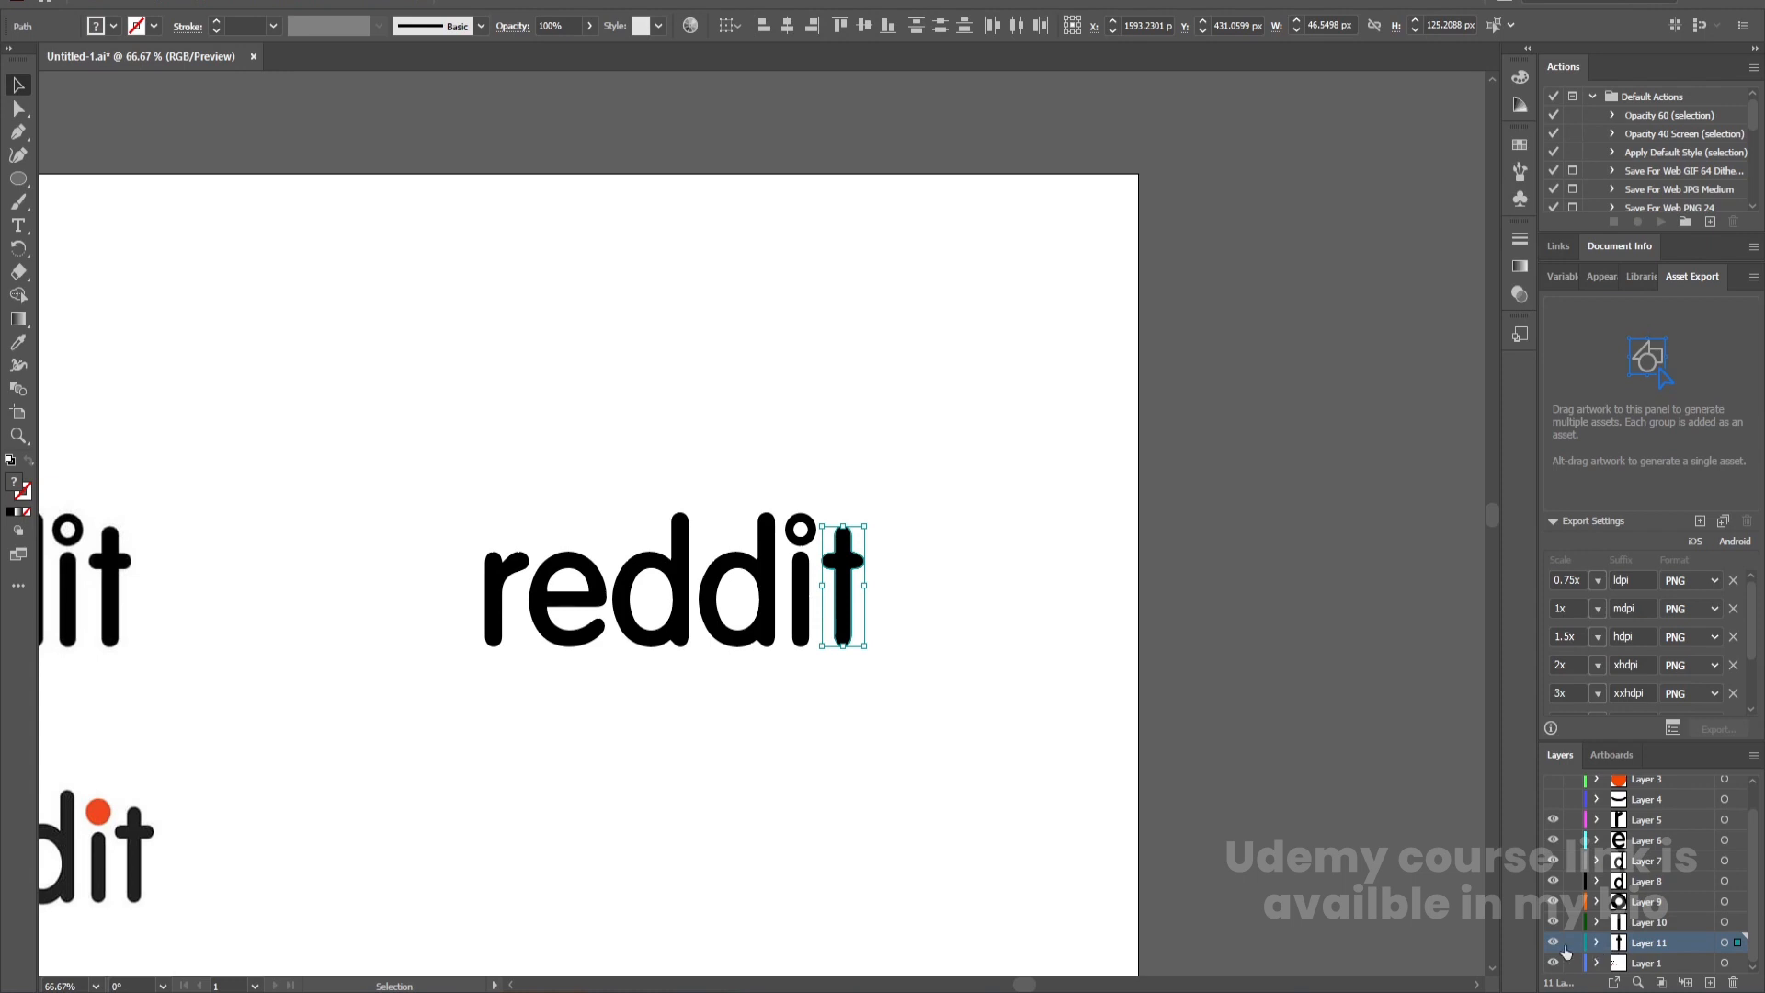
{"action": "left_click_drag", "start_coordinate": [1554, 943], "coordinate": [1557, 819]}
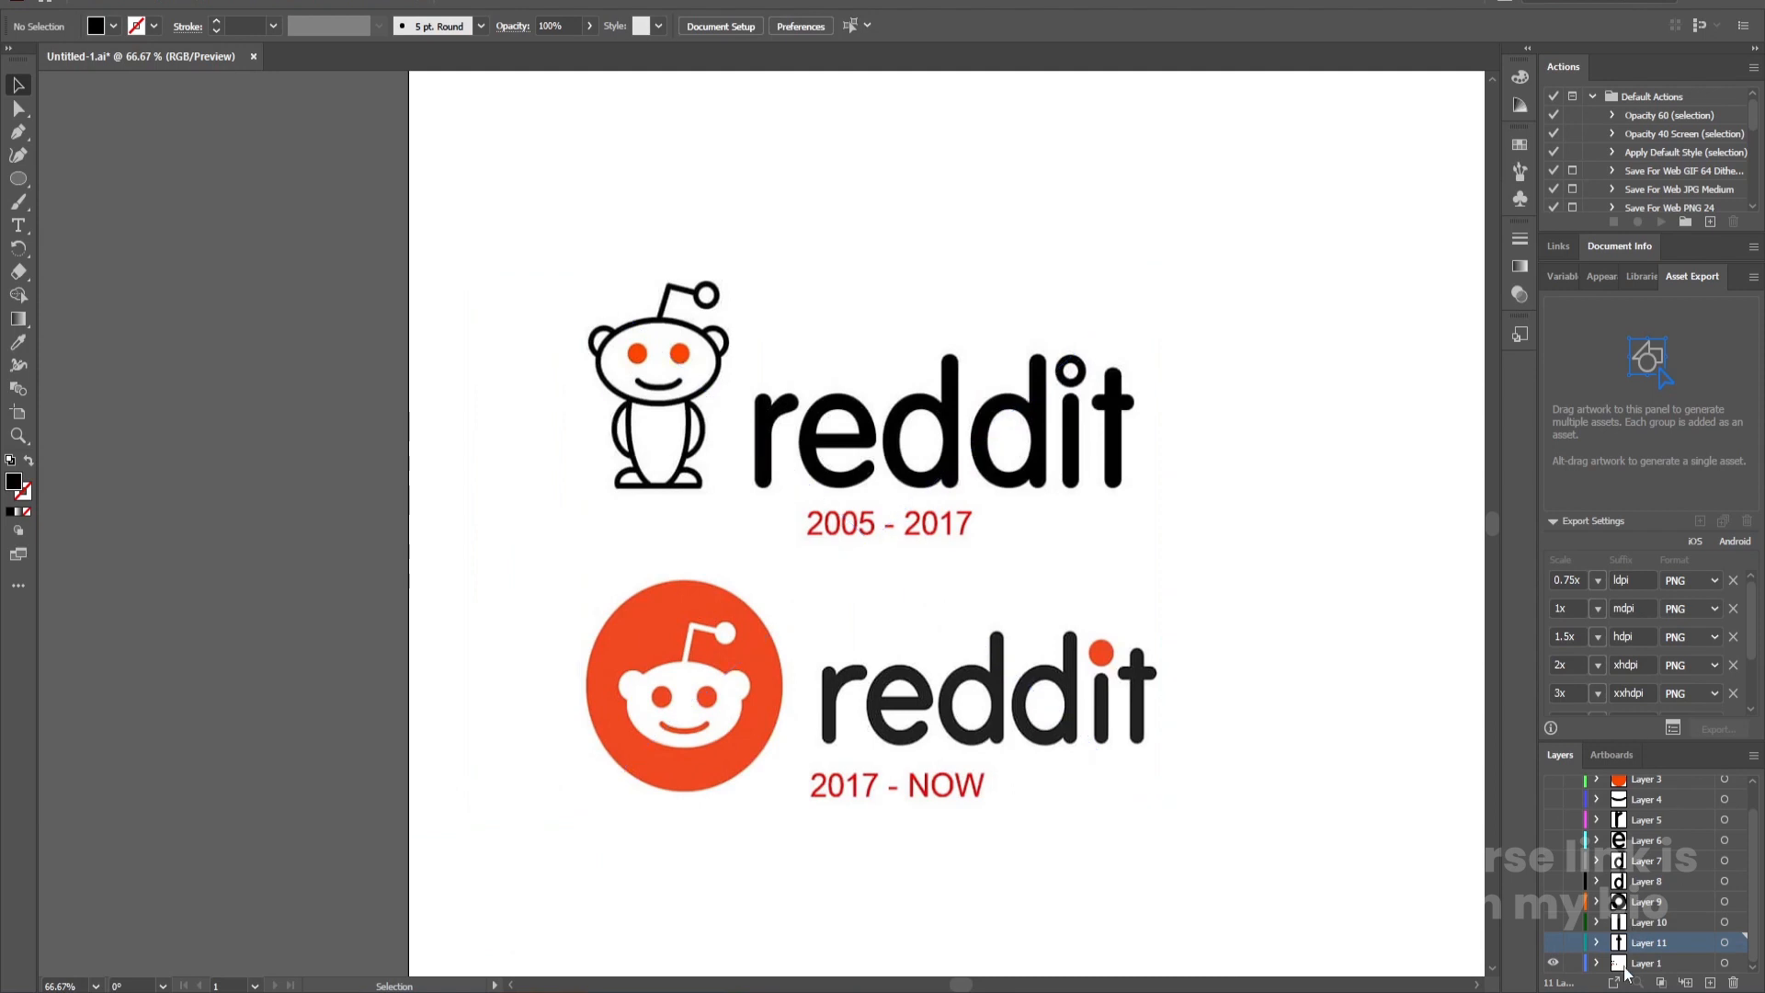
{"action": "left_click", "coordinate": [1573, 963]}
Add a new layer directly above Layer 1 and lock Layers 2 through 11
{"action": "left_click", "coordinate": [1651, 964]}
{"action": "left_click", "coordinate": [1710, 982]}
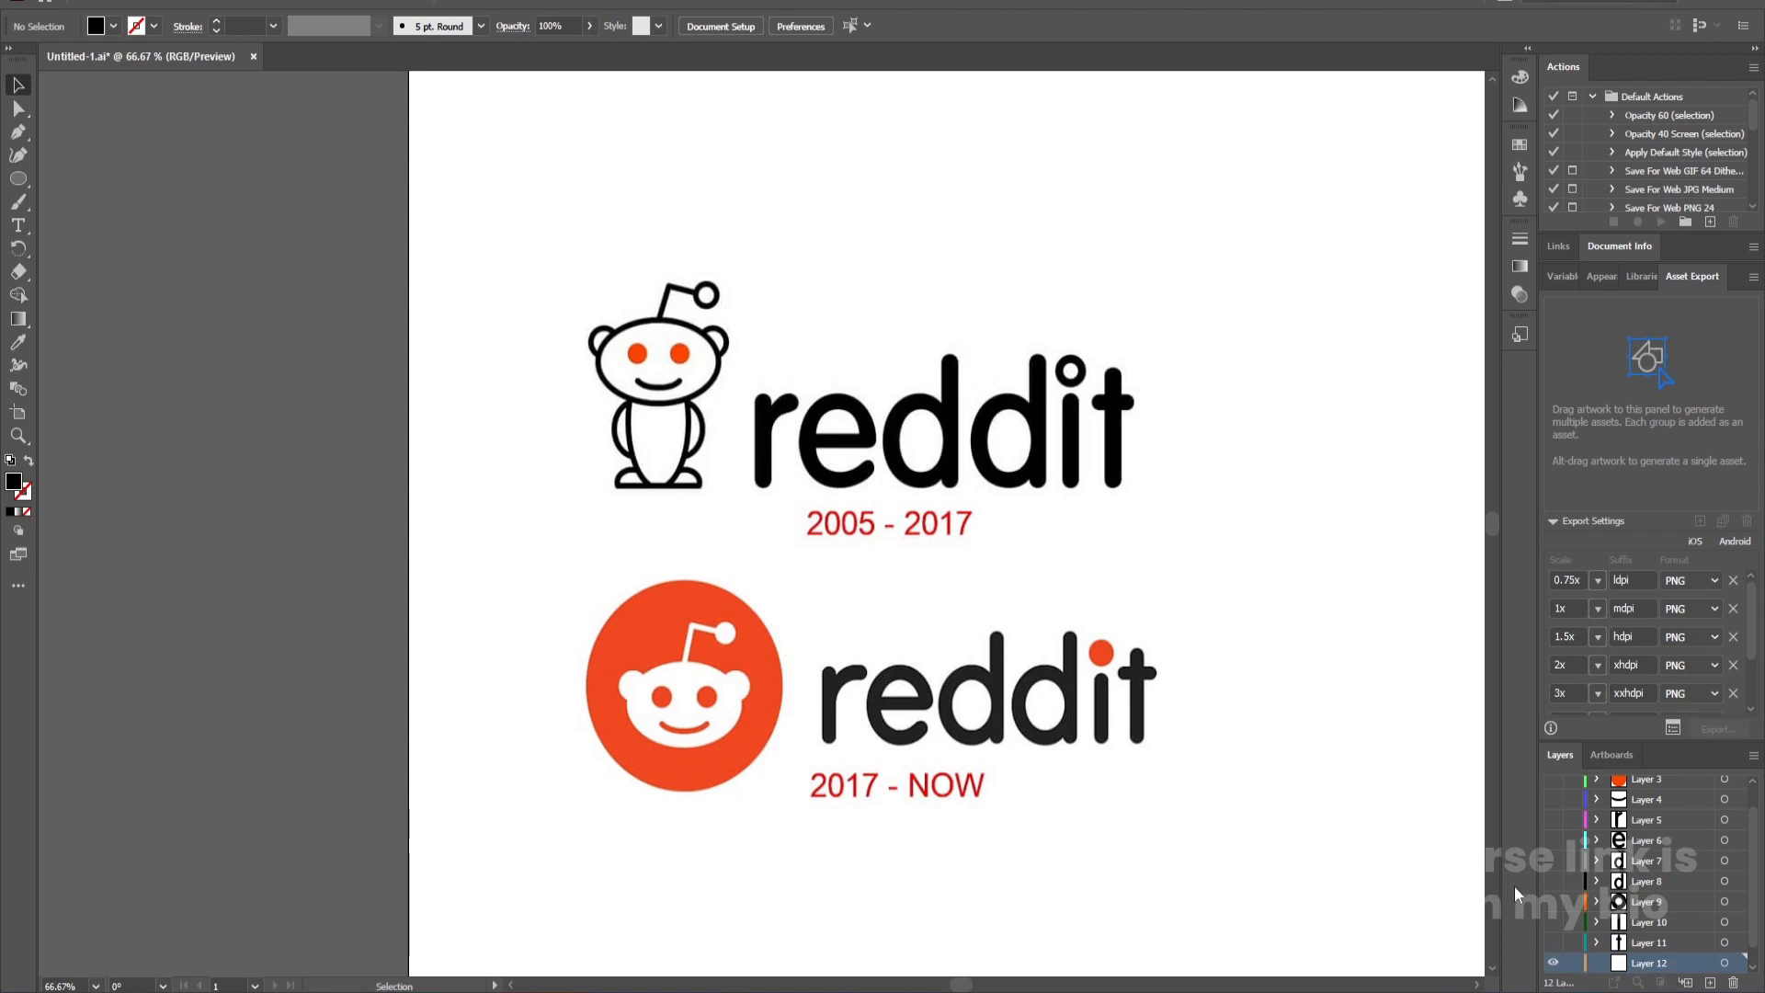
{"action": "scroll", "coordinate": [1662, 918], "scroll_direction": "down", "scroll_amount": 1}
{"action": "left_click_drag", "start_coordinate": [1575, 922], "coordinate": [1583, 718]}
{"action": "scroll", "coordinate": [1631, 886], "scroll_direction": "down", "scroll_amount": 2}
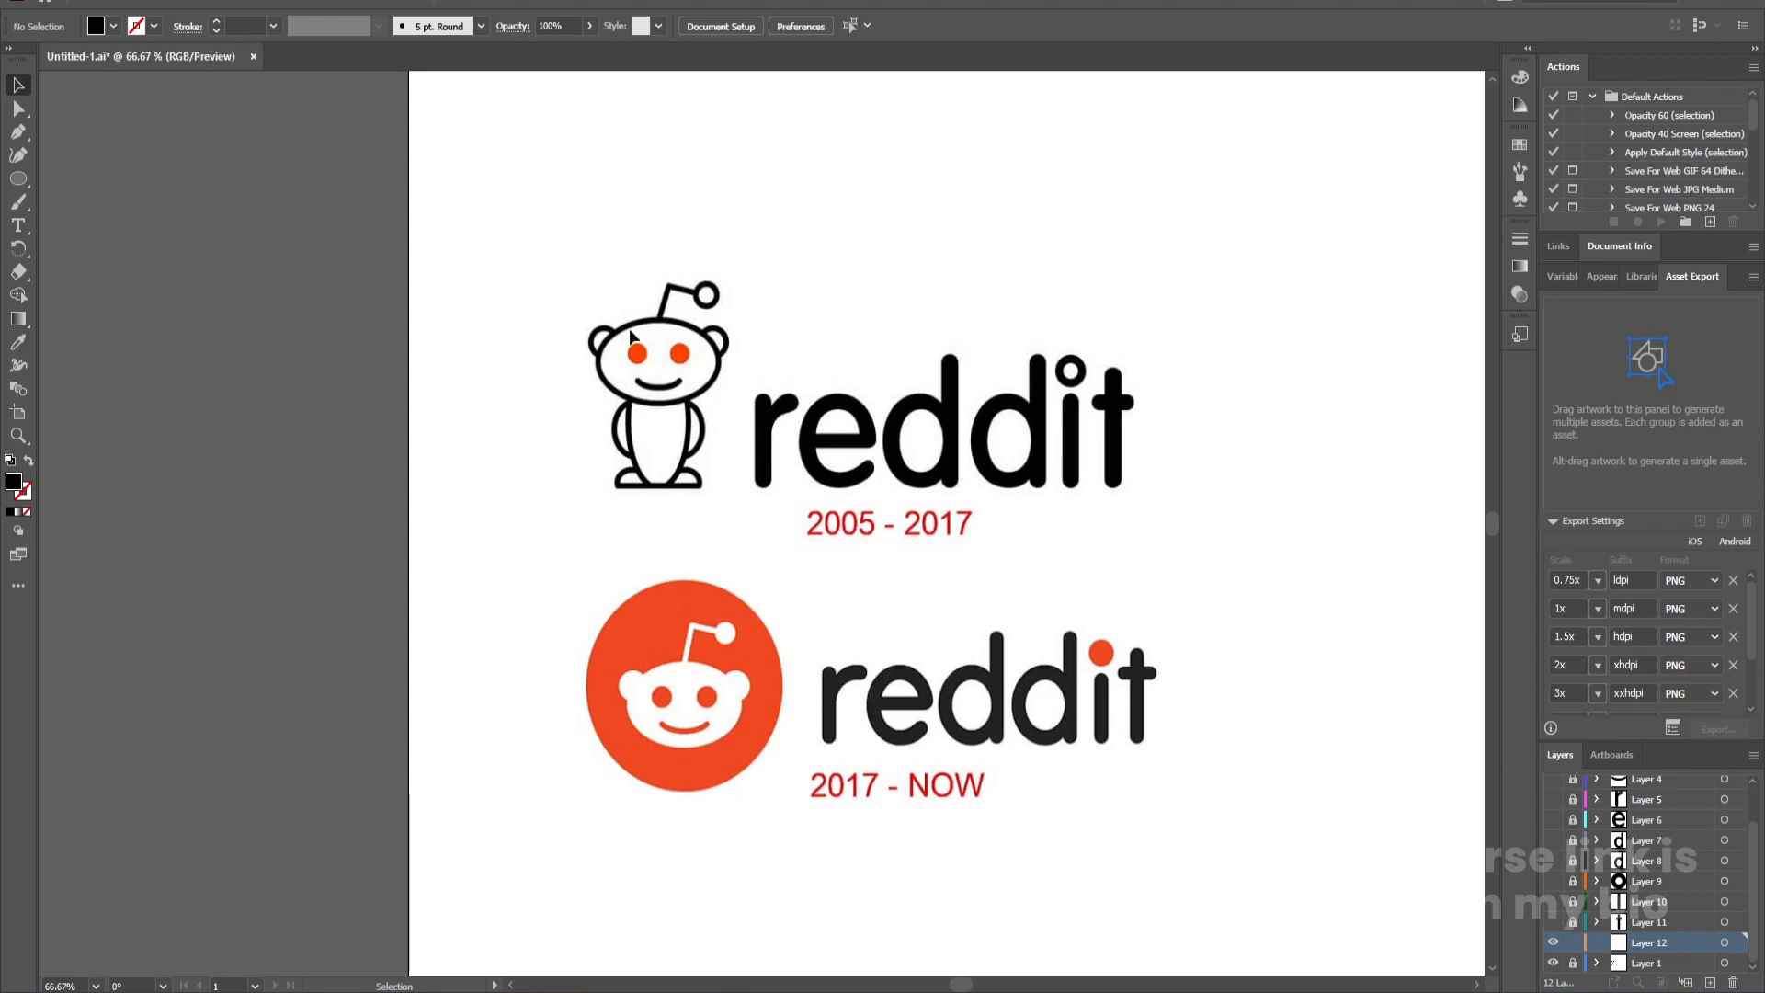
Set up the Ellipse tool with a white fill and a black stroke (000000)
{"action": "scroll", "coordinate": [629, 328], "scroll_direction": "up", "scroll_amount": 3}
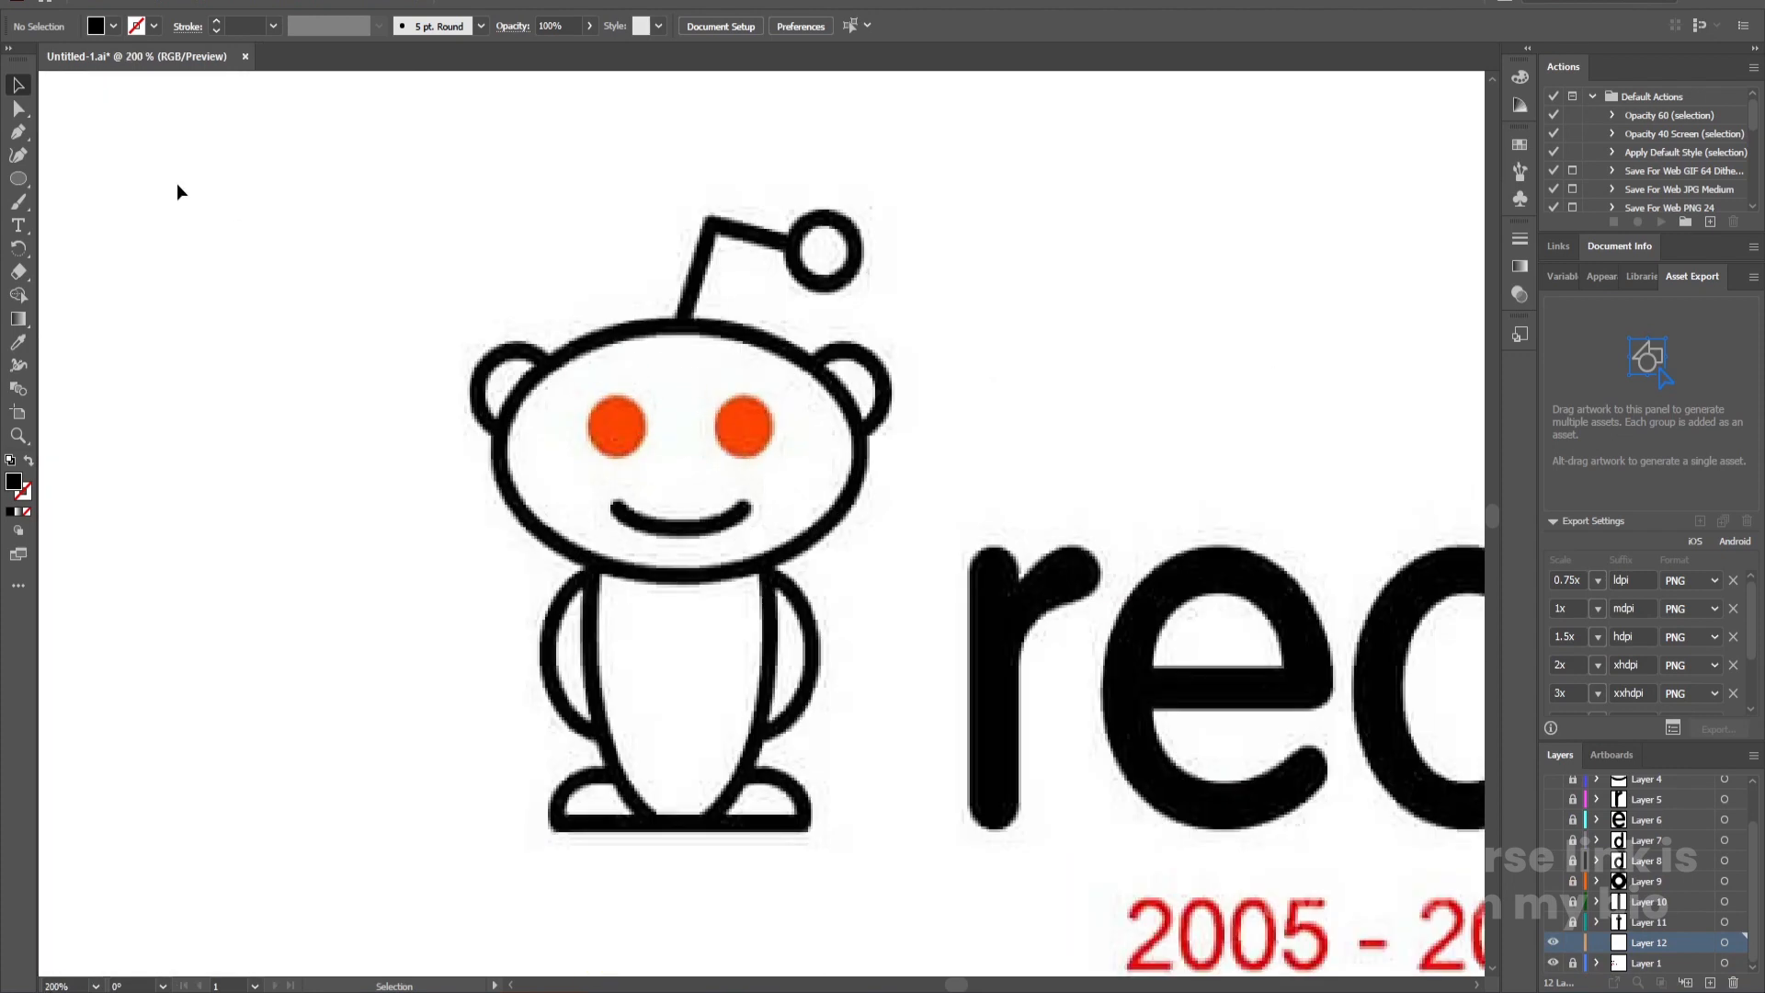
{"action": "left_click_drag", "start_coordinate": [21, 186], "coordinate": [90, 201]}
{"action": "double_click", "coordinate": [16, 485]}
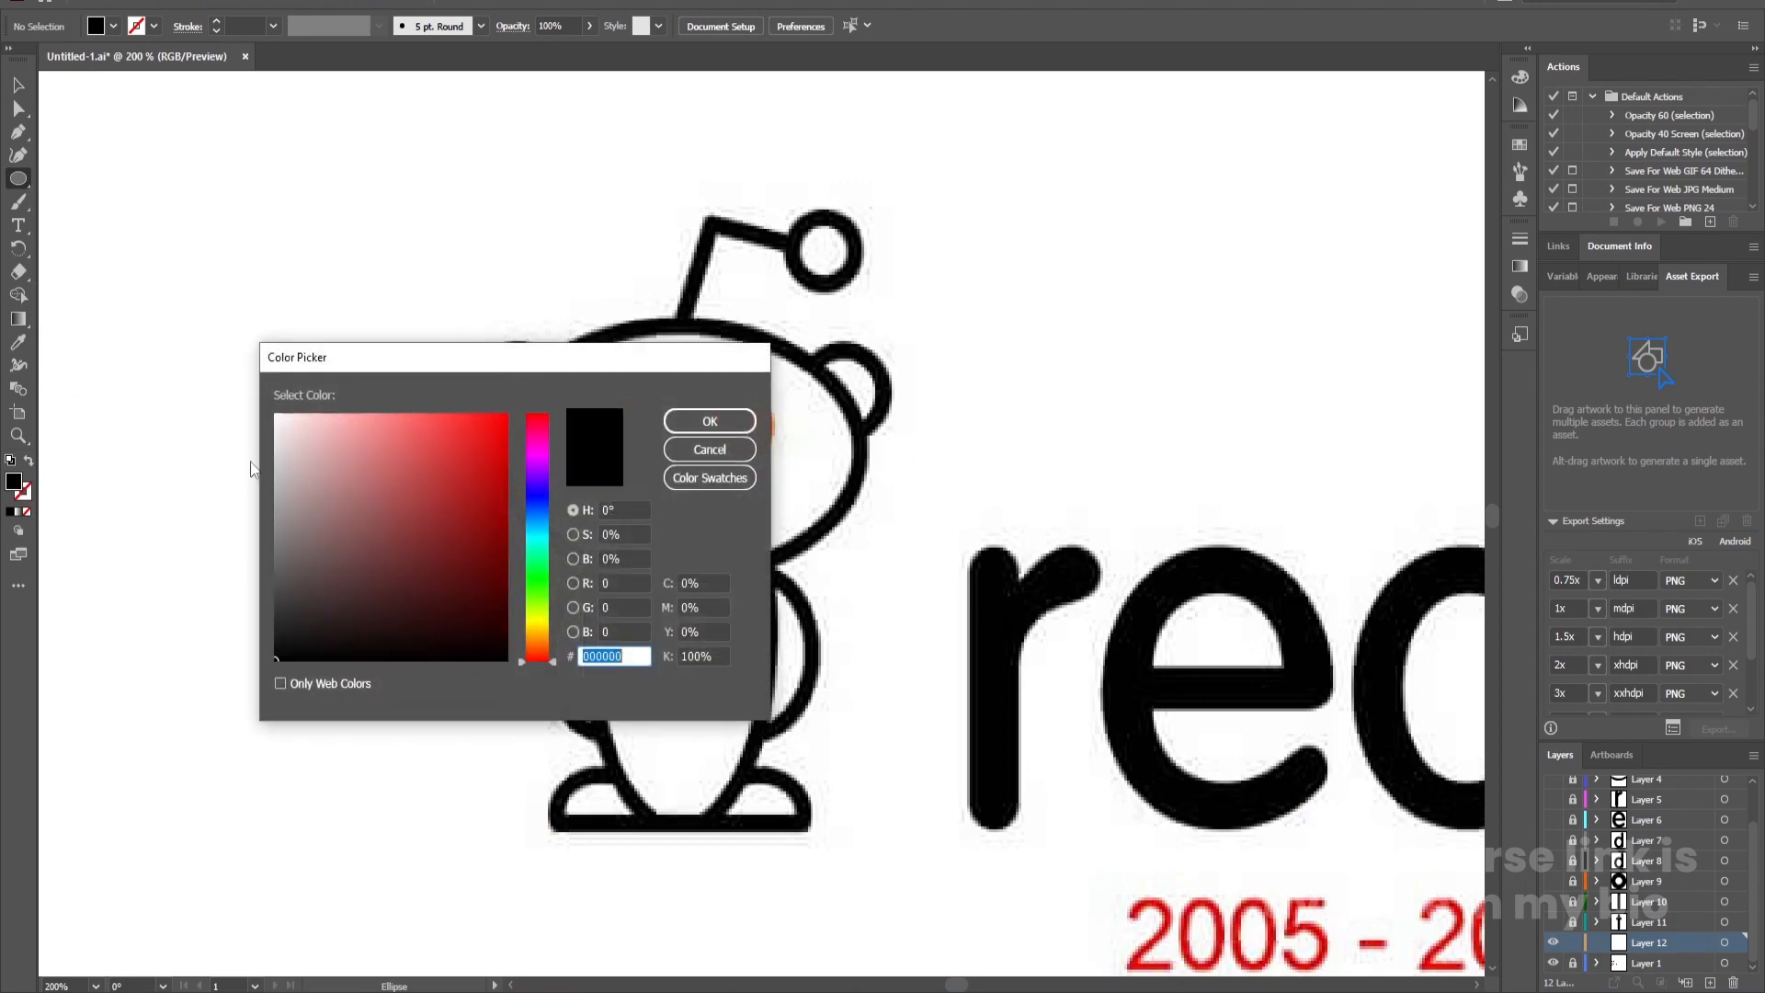
{"action": "left_click", "coordinate": [709, 421]}
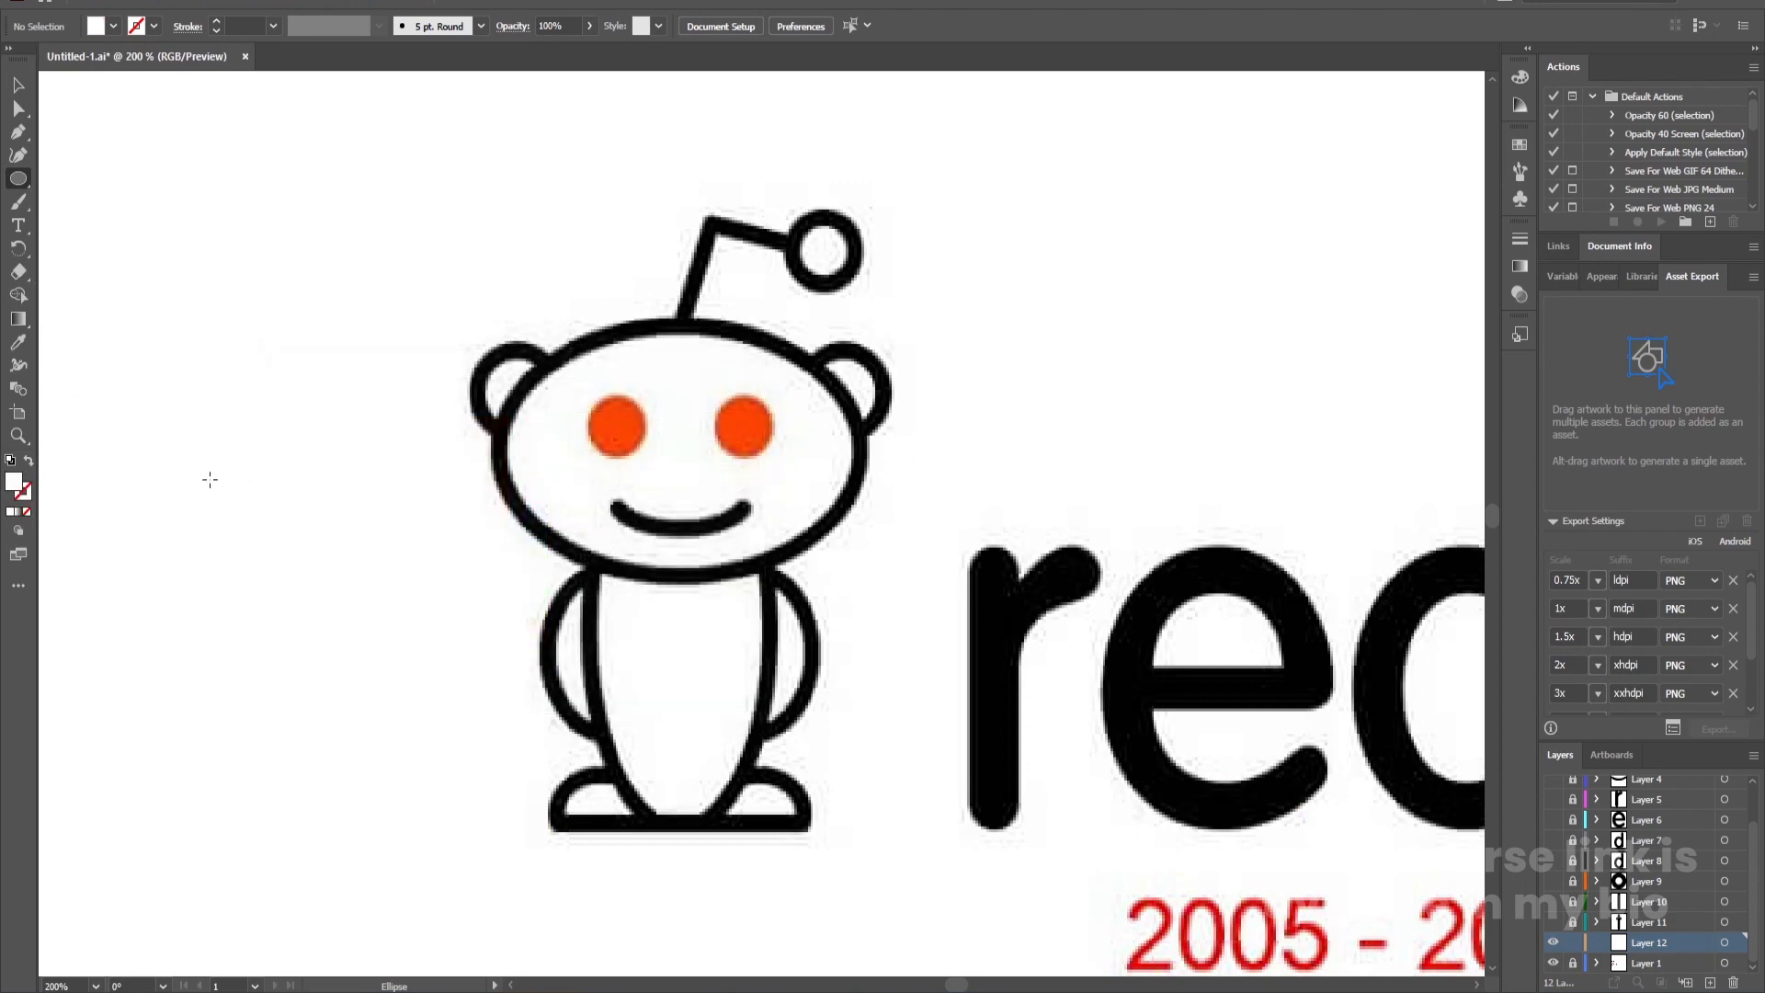
{"action": "double_click", "coordinate": [25, 494]}
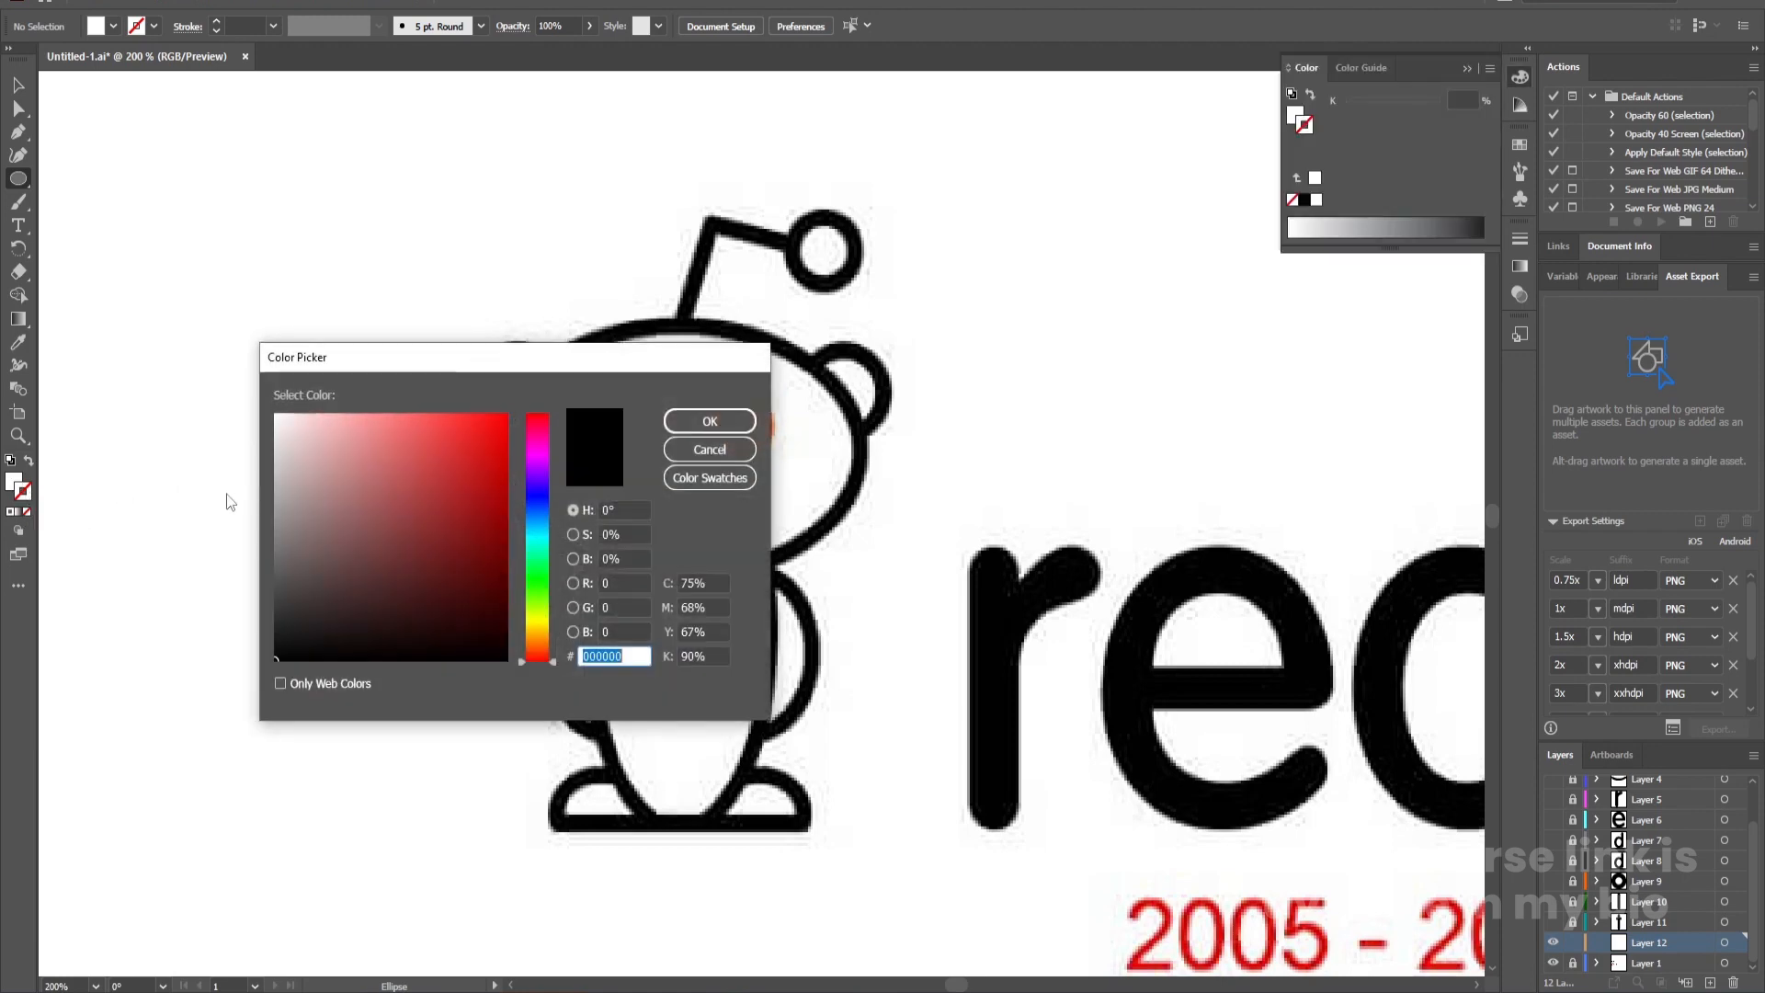
{"action": "left_click", "coordinate": [709, 421]}
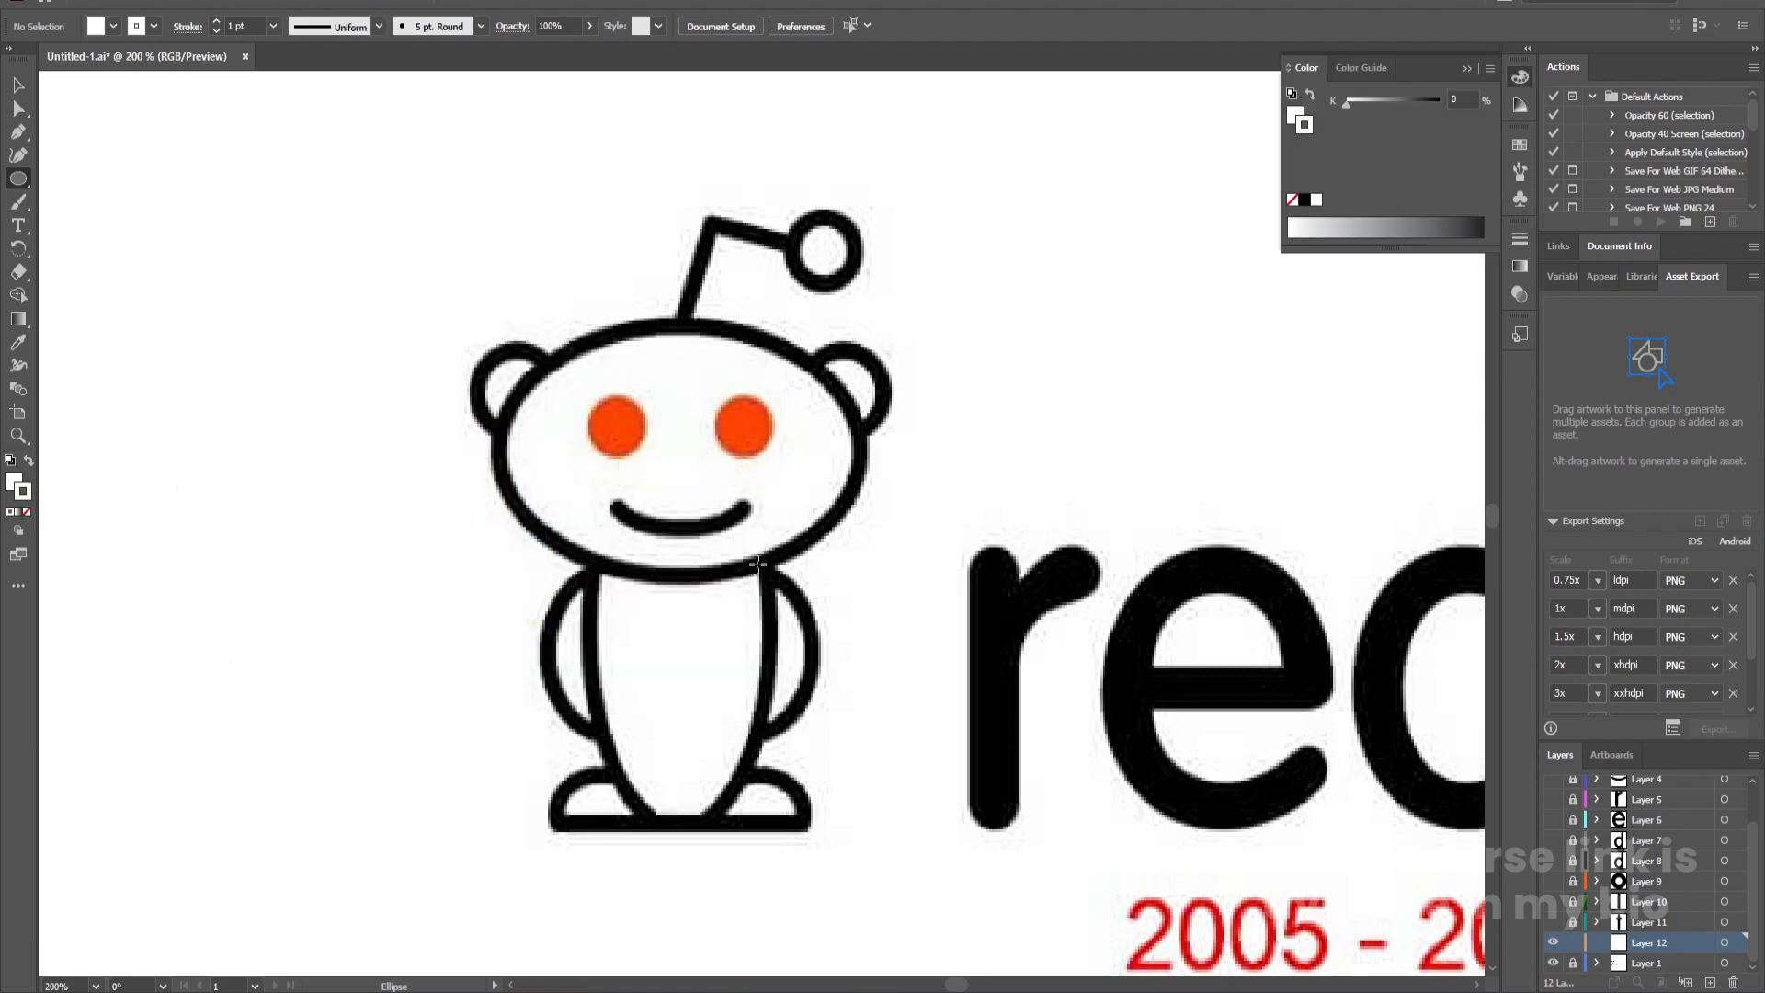
{"action": "double_click", "coordinate": [24, 494]}
{"action": "type", "text": "000000"}
{"action": "left_click", "coordinate": [691, 421]}
Draw an ellipse about 140 by 87 px with a 5 pt stroke over the head of the 2005 - 2017 mascot
{"action": "left_click", "coordinate": [246, 25]}
{"action": "key", "text": "Return"}
{"action": "left_click_drag", "start_coordinate": [485, 326], "coordinate": [864, 576]}
{"action": "key", "text": "v"}
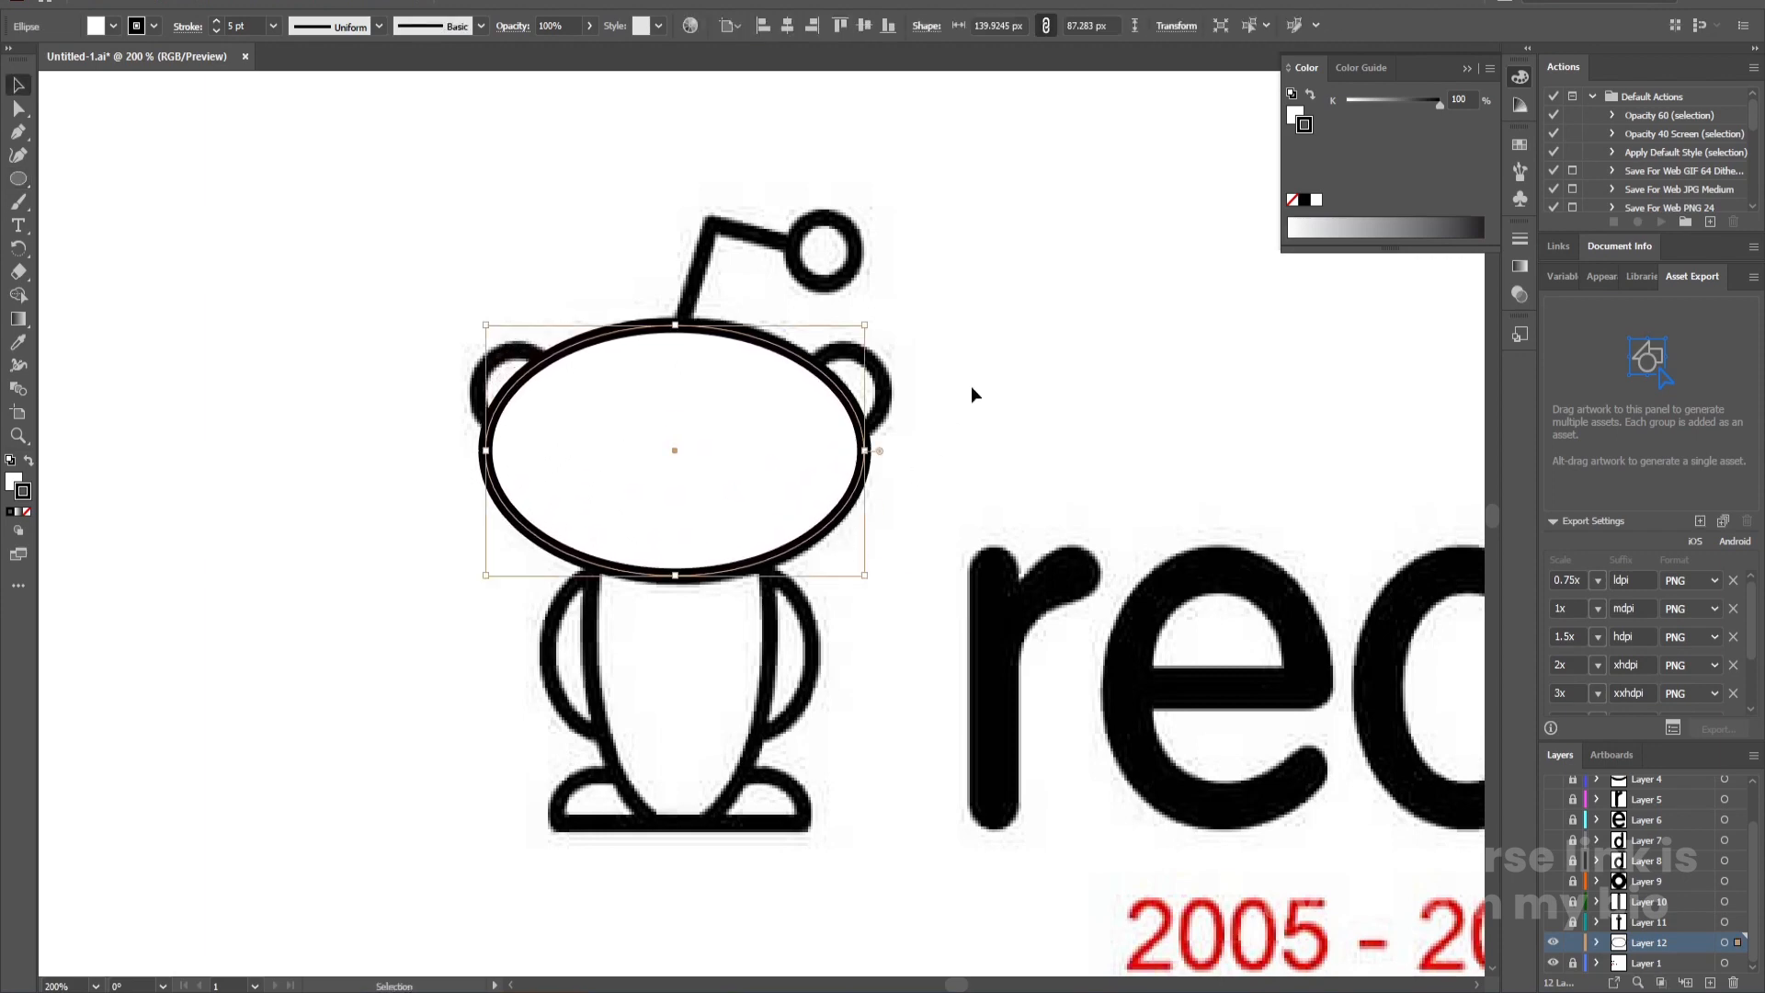
Nudge the head ellipse one step to the right to line it up with the reference head
{"action": "left_click", "coordinate": [972, 388]}
{"action": "left_click", "coordinate": [694, 524]}
{"action": "key", "text": "Right"}
{"action": "key", "text": "Down"}
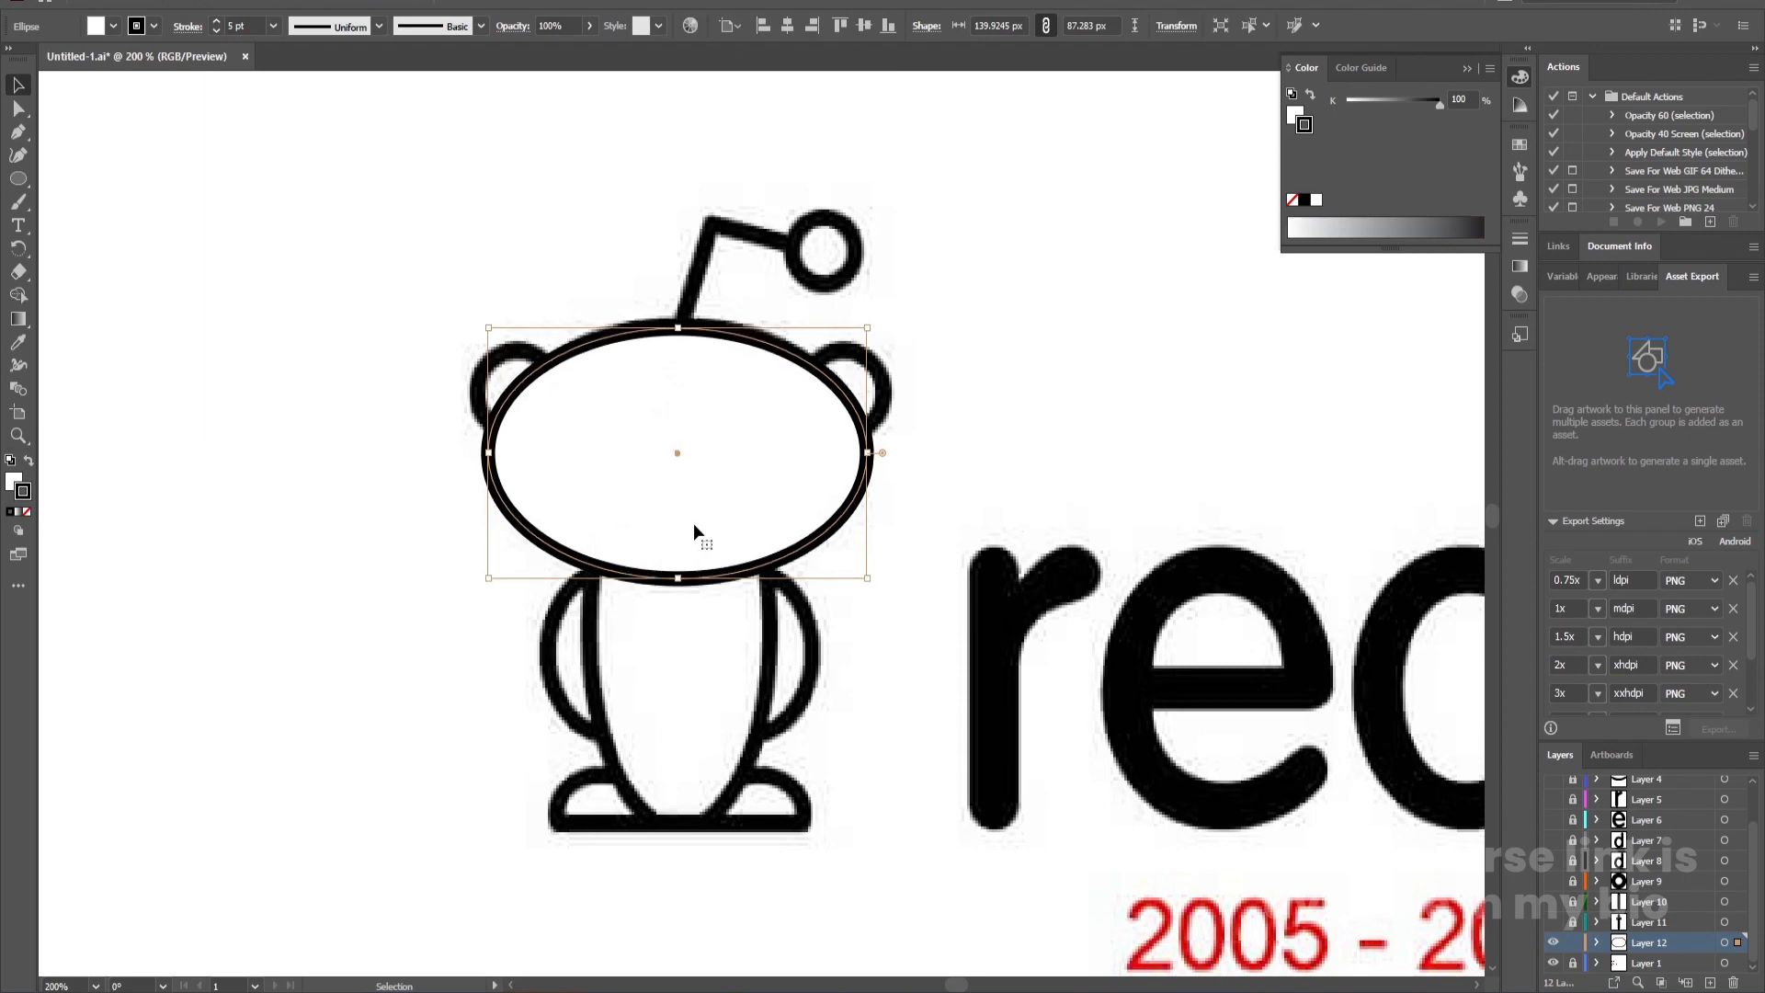
{"action": "key", "text": "Up"}
{"action": "left_click", "coordinate": [978, 490]}
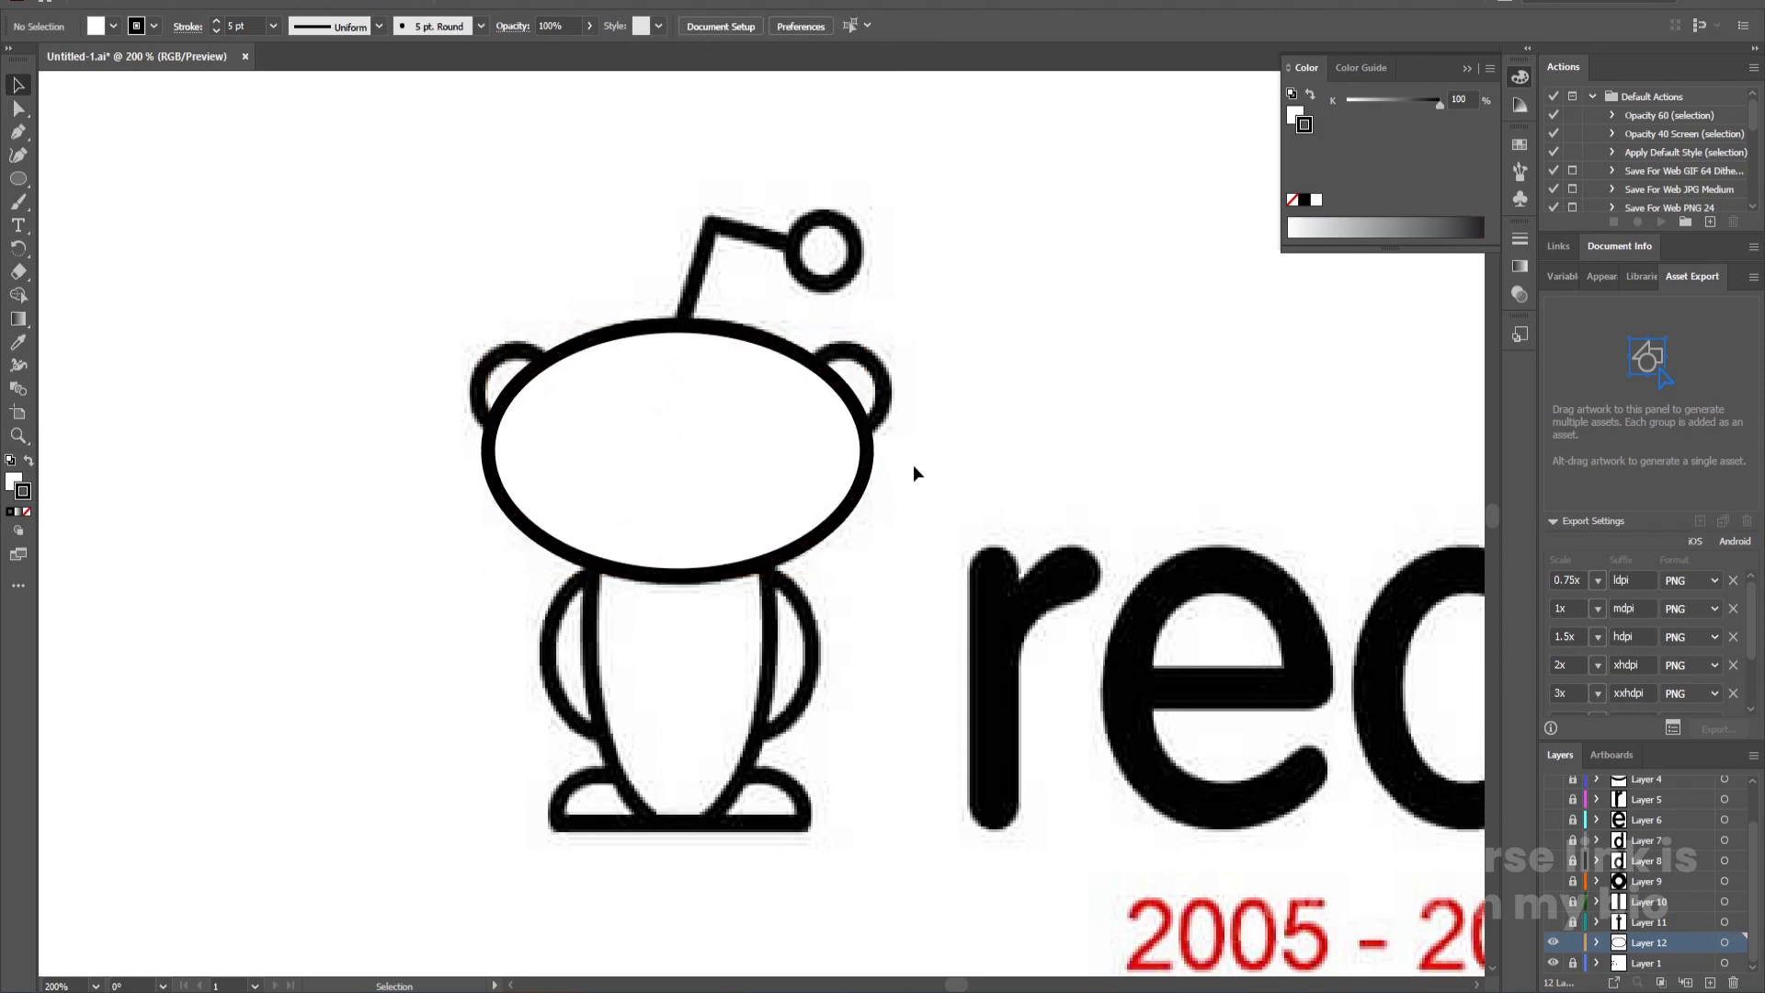
Set the head ellipse's stroke weight to 6 pt
{"action": "left_click", "coordinate": [848, 456]}
{"action": "left_click_drag", "start_coordinate": [254, 25], "coordinate": [196, 18]}
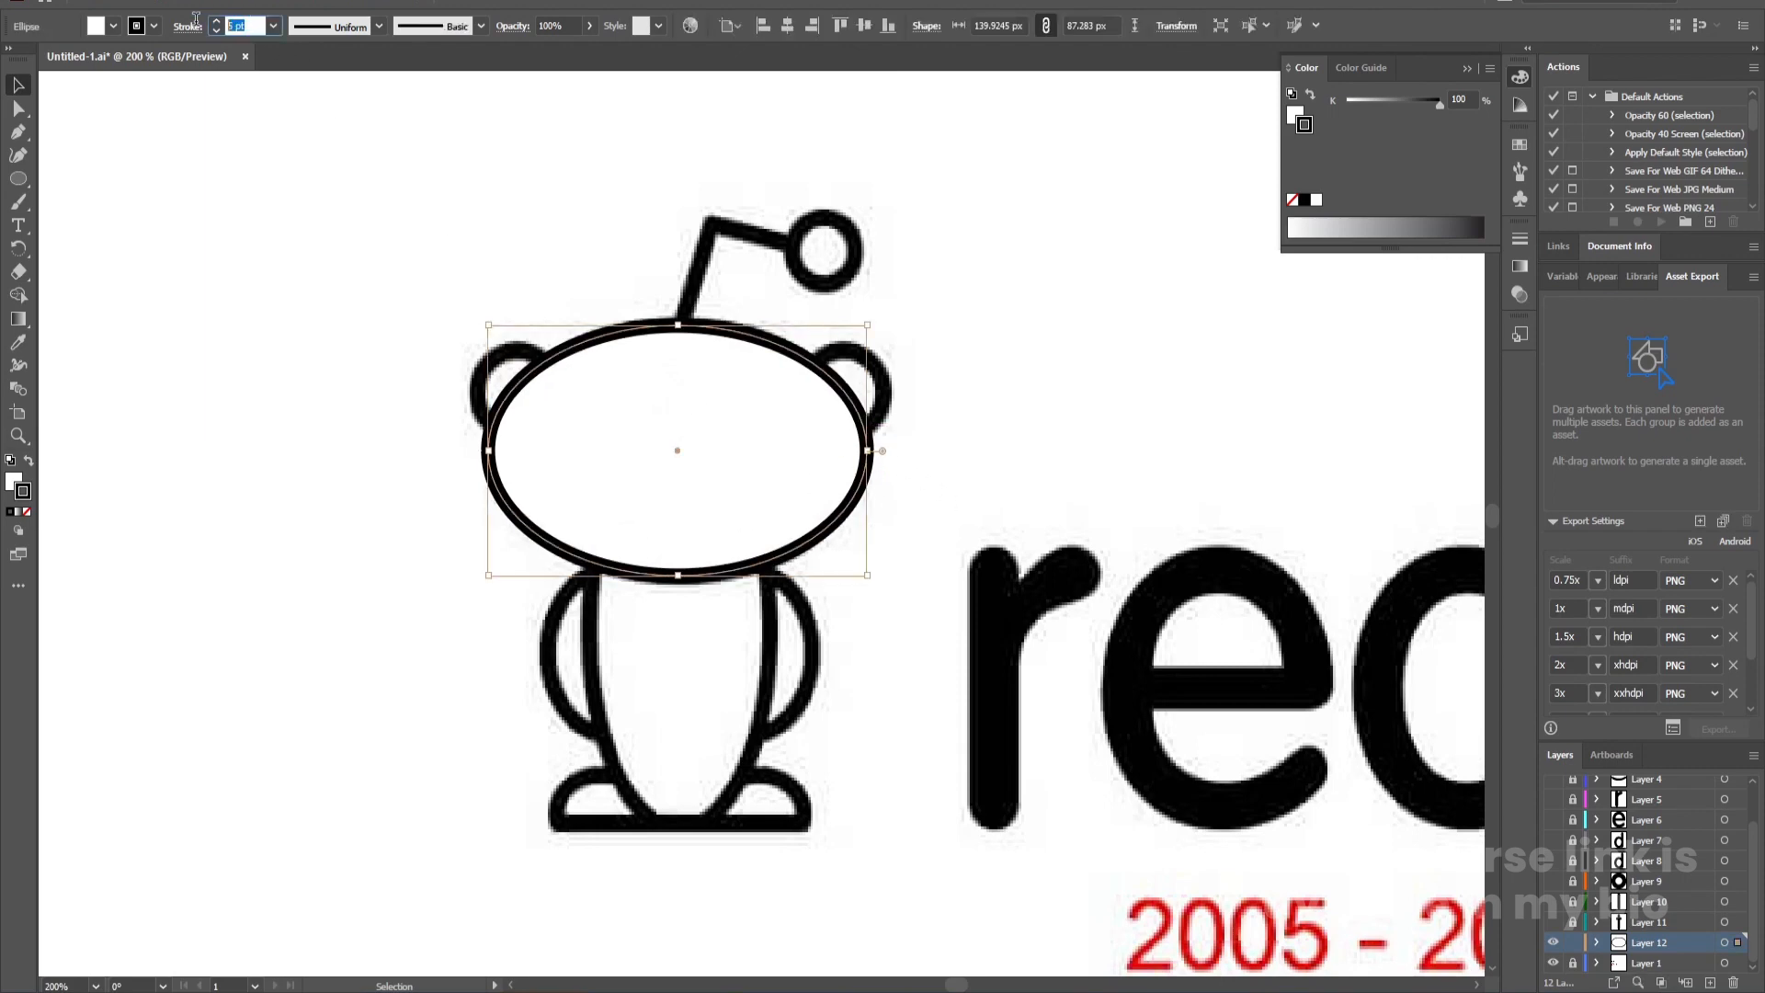
{"action": "type", "text": "6"}
{"action": "key", "text": "Return"}
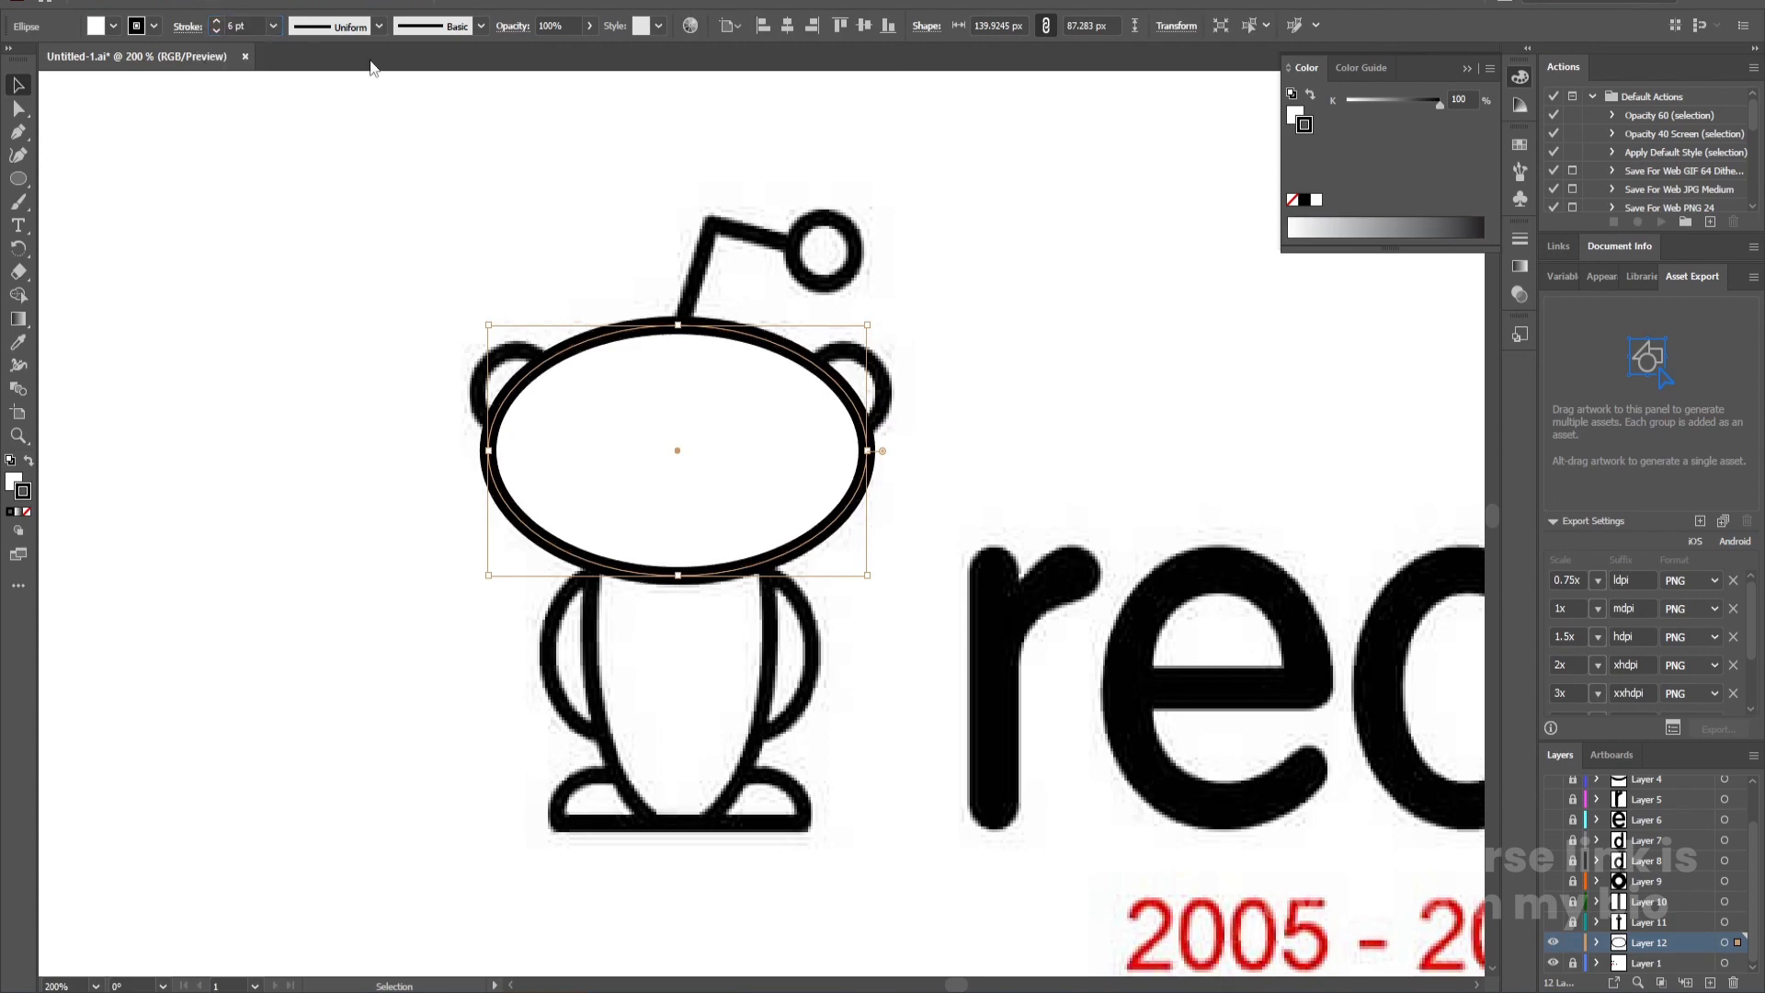
{"action": "left_click", "coordinate": [981, 375]}
Rename the layer holding the head ellipse as head
{"action": "left_click", "coordinate": [863, 443]}
{"action": "double_click", "coordinate": [1646, 942]}
{"action": "type", "text": "head"}
{"action": "key", "text": "Return"}
Unlock Layers 2, 3 and 4 and show them on the artboard
{"action": "scroll", "coordinate": [1646, 942], "scroll_direction": "up", "scroll_amount": 2}
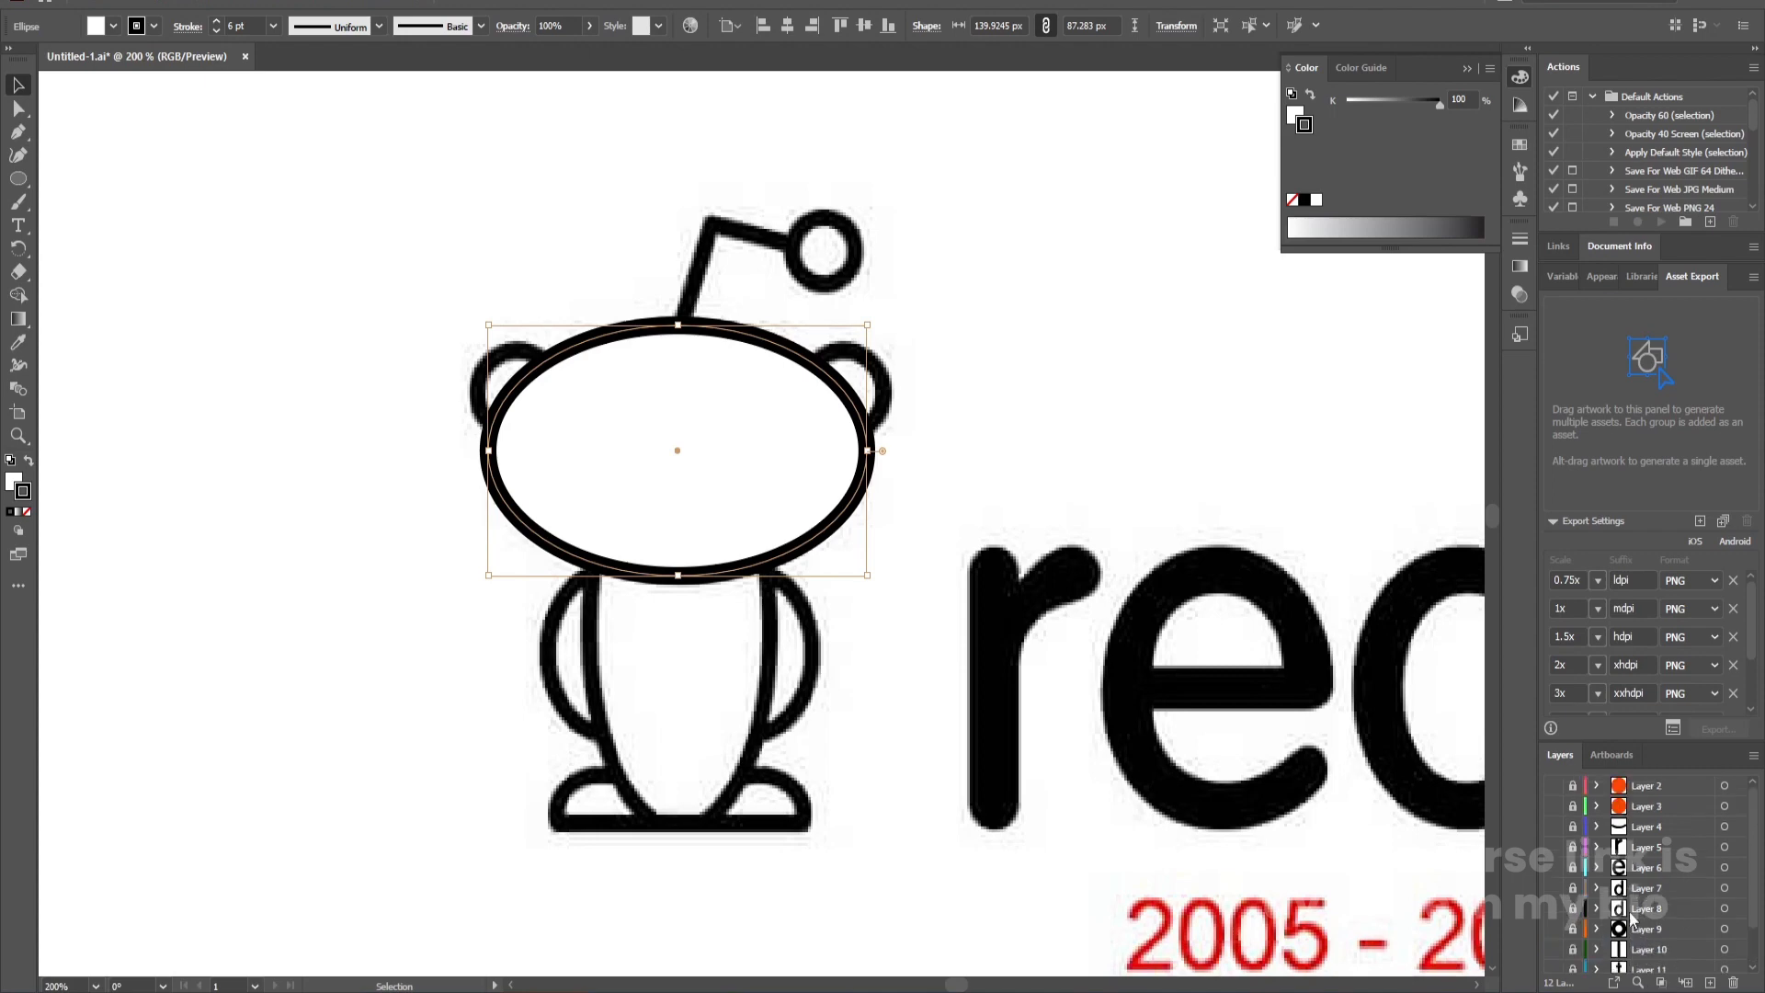
{"action": "left_click_drag", "start_coordinate": [1571, 831], "coordinate": [1571, 784]}
{"action": "scroll", "coordinate": [1096, 488], "scroll_direction": "down", "scroll_amount": 4}
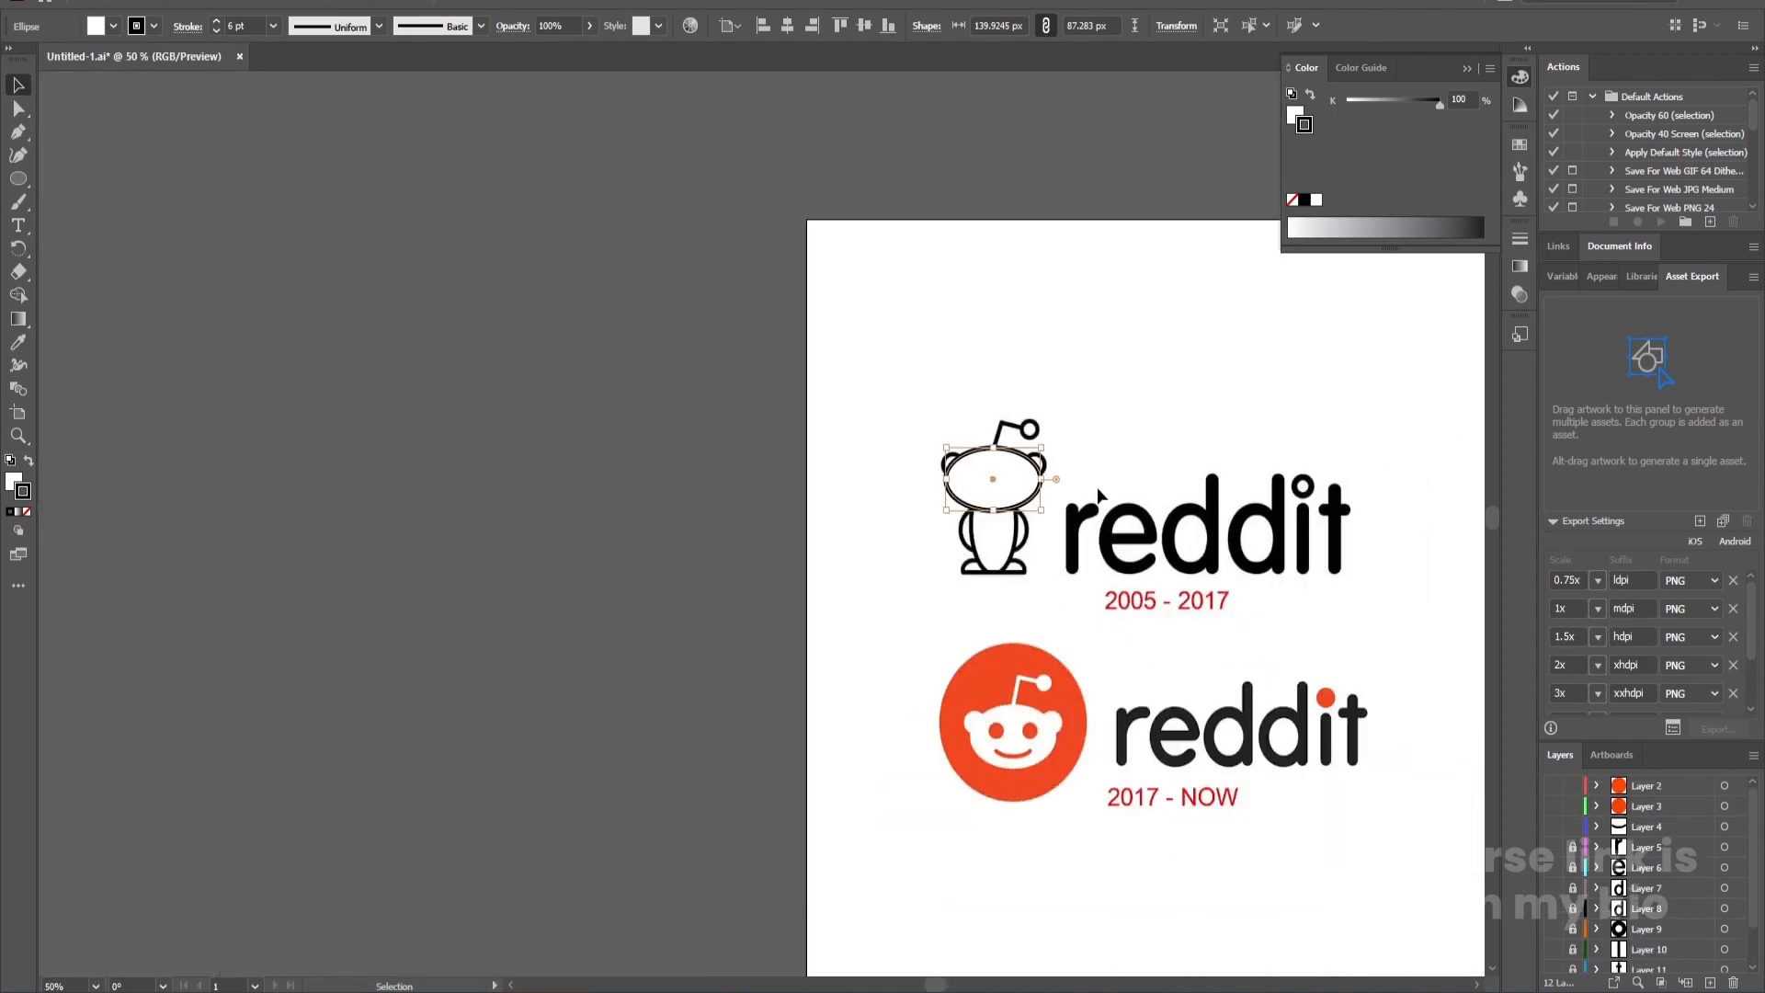
{"action": "left_click_drag", "start_coordinate": [1175, 472], "coordinate": [410, 437]}
{"action": "left_click_drag", "start_coordinate": [1553, 826], "coordinate": [1553, 786]}
{"action": "scroll", "coordinate": [826, 436], "scroll_direction": "up", "scroll_amount": 1}
{"action": "scroll", "coordinate": [825, 435], "scroll_direction": "up", "scroll_amount": 2}
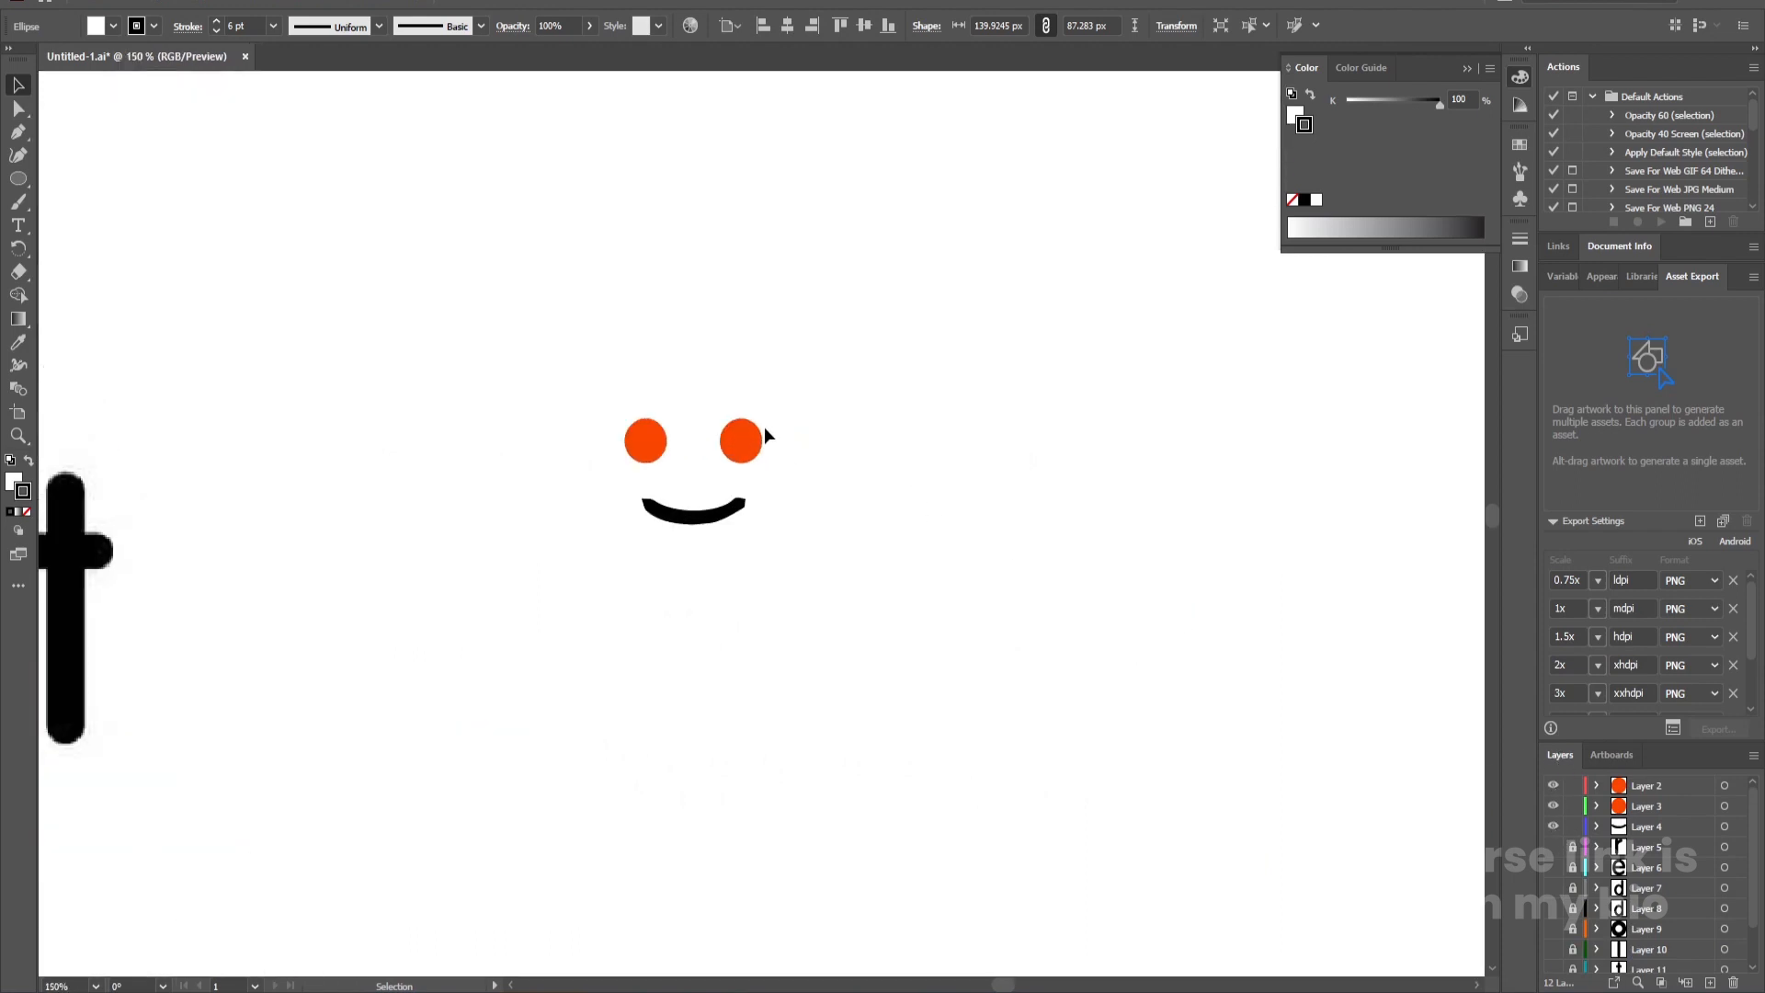
Rename both layers with the orange eyes as eye and the smile layer as mouth
{"action": "left_click", "coordinate": [762, 432]}
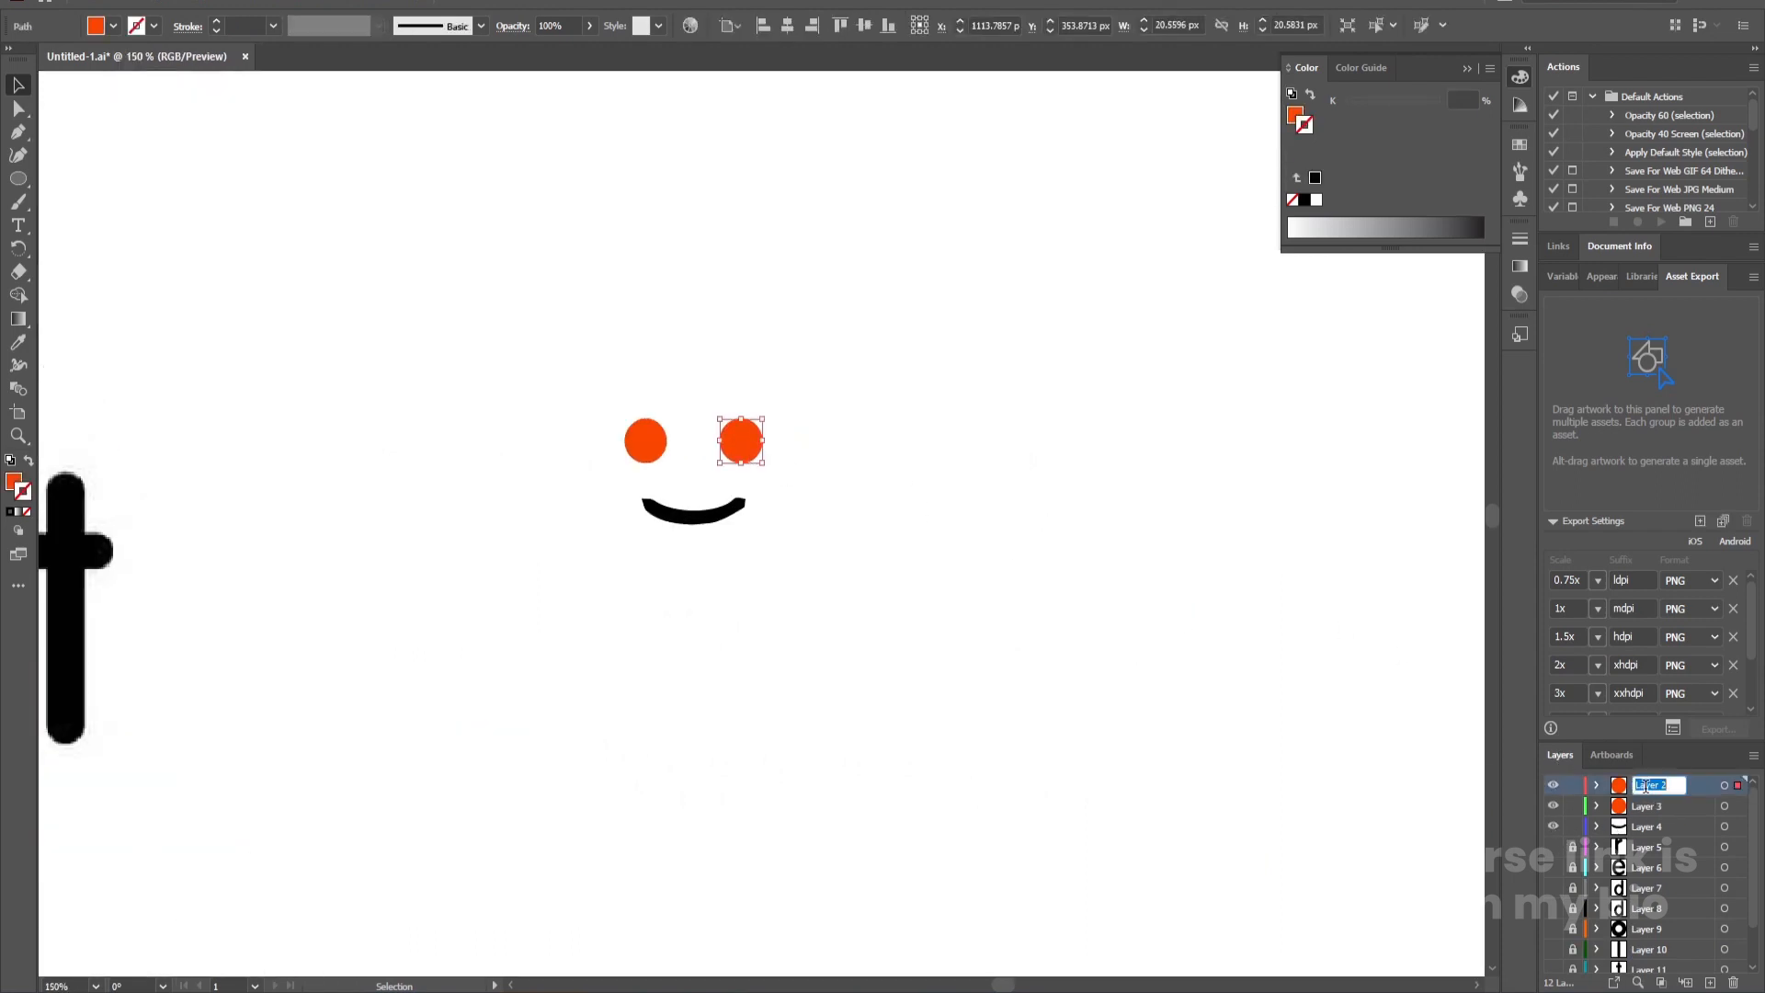
{"action": "type", "text": "eu"}
{"action": "double_click", "coordinate": [1642, 805]}
{"action": "type", "text": "eye"}
{"action": "key", "text": "Return"}
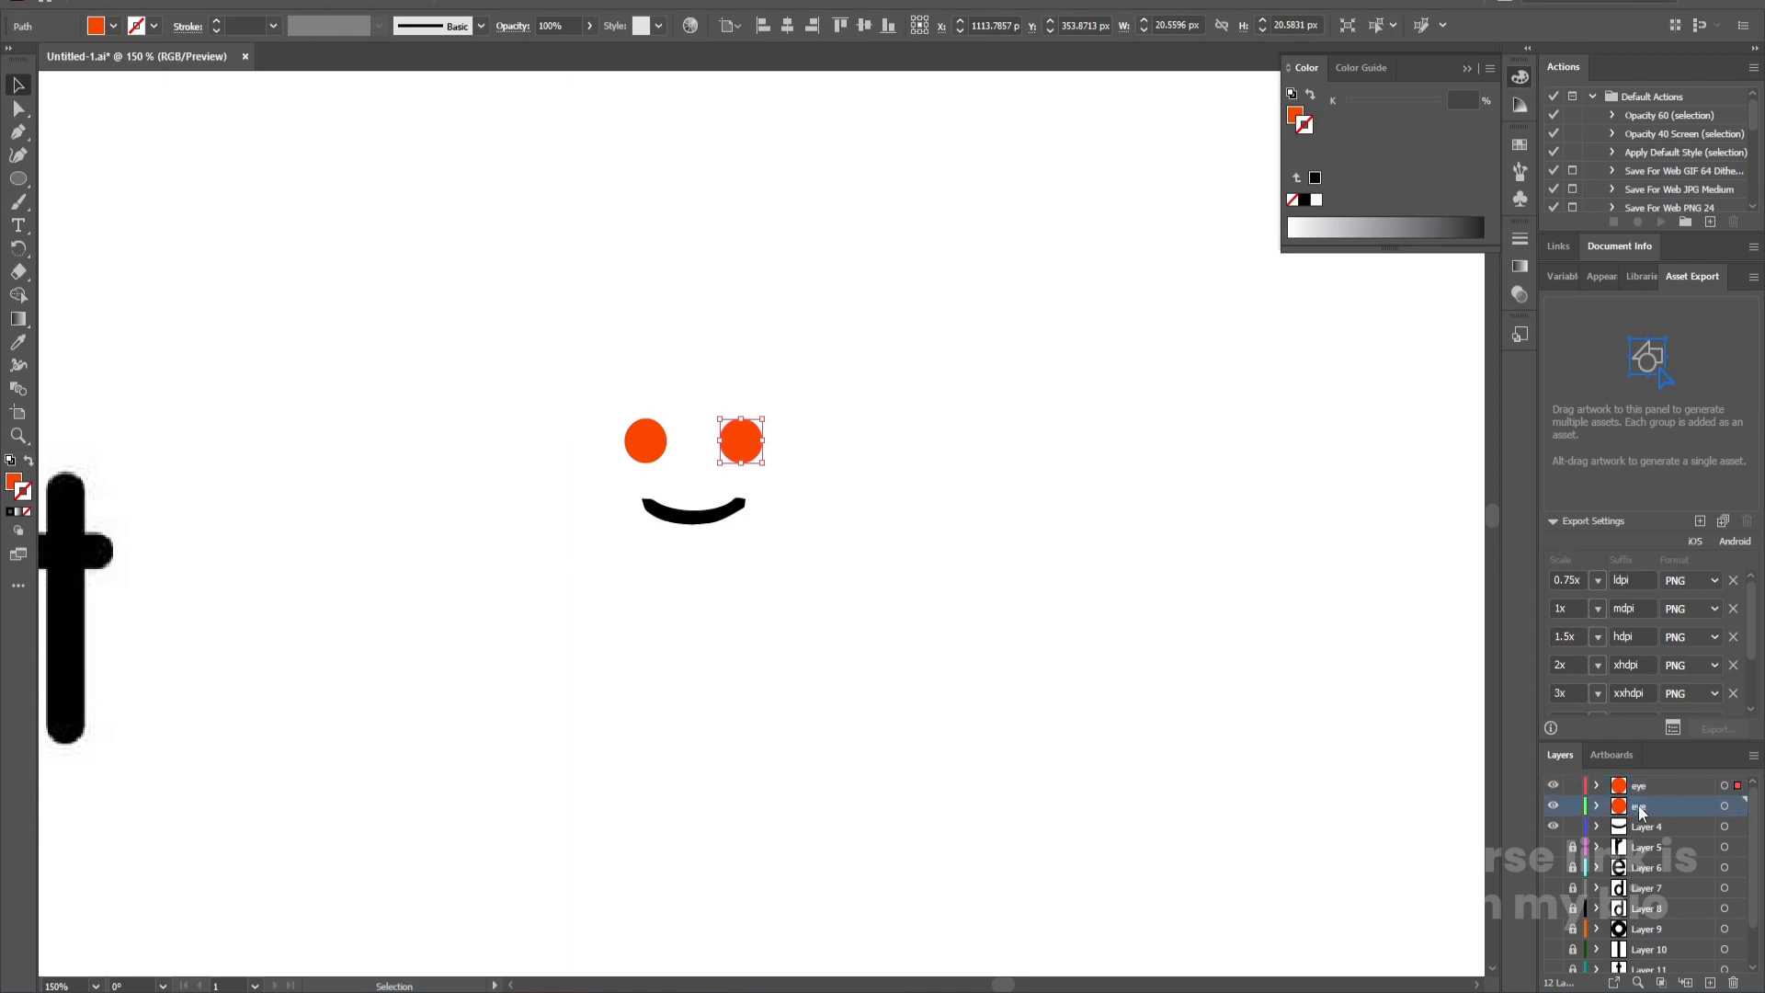
{"action": "double_click", "coordinate": [1660, 826]}
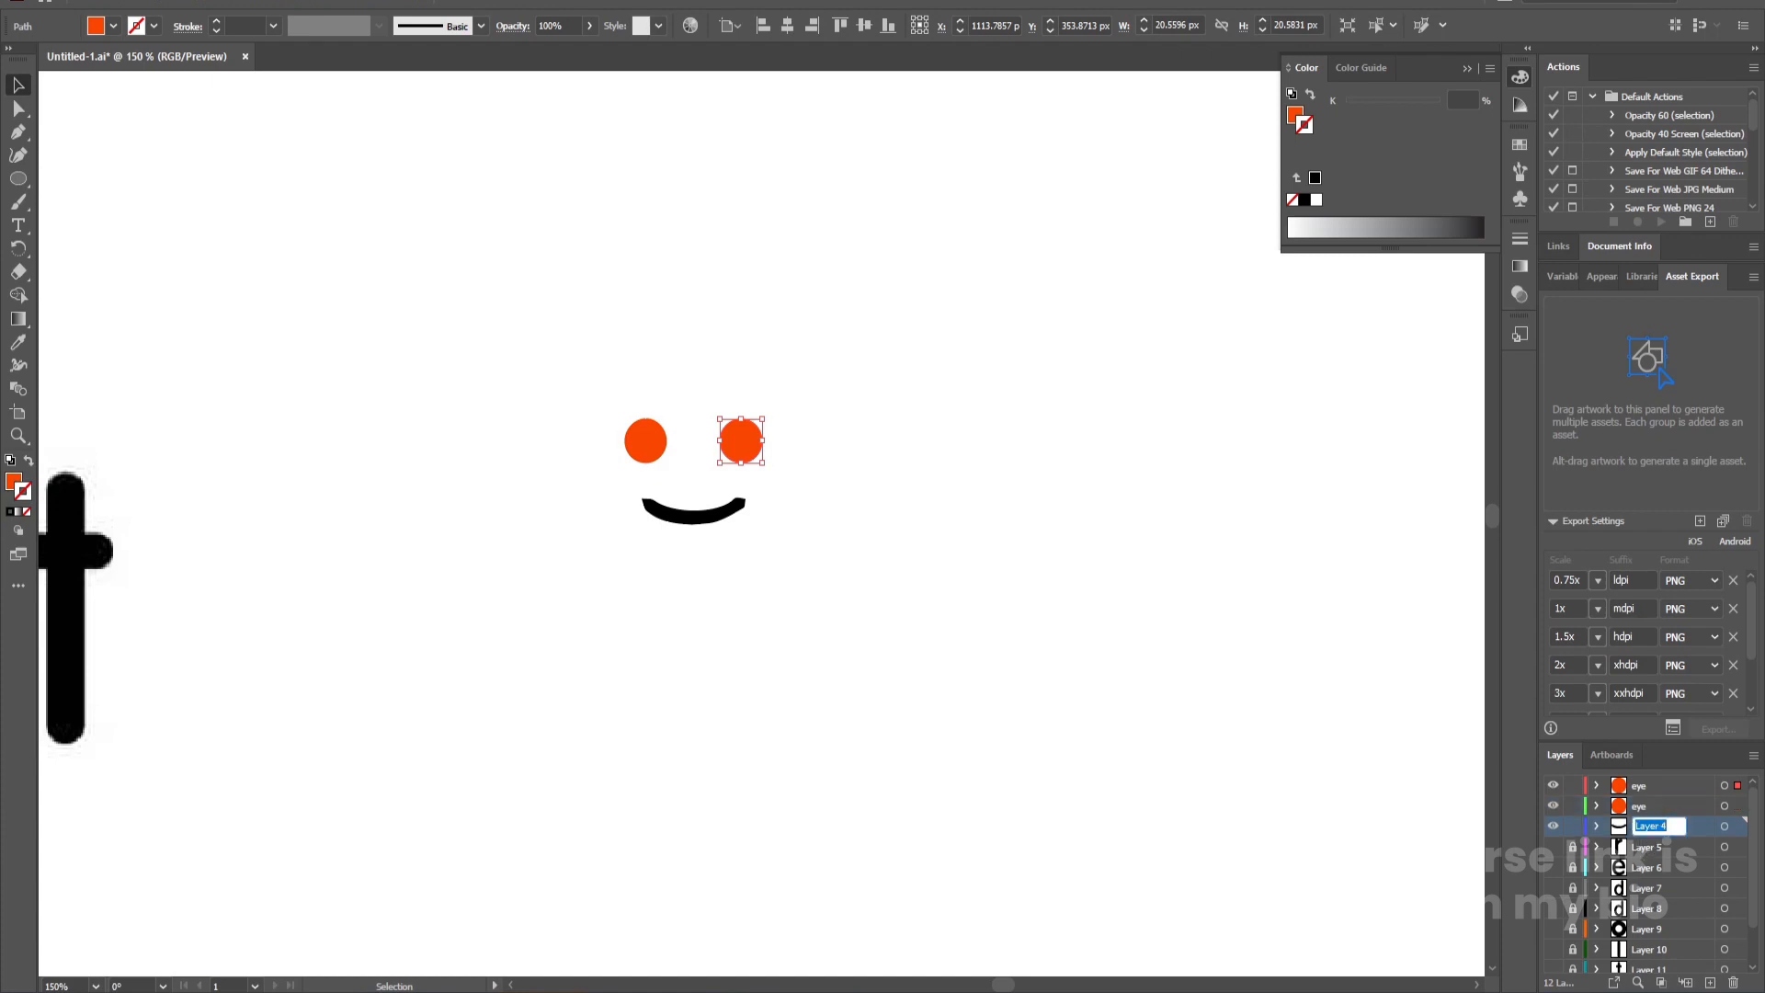
{"action": "type", "text": "mouth"}
Lock and hide the two eye layers and the mouth layer
{"action": "left_click_drag", "start_coordinate": [1573, 827], "coordinate": [1569, 751]}
{"action": "left_click_drag", "start_coordinate": [1553, 827], "coordinate": [1551, 762]}
{"action": "key", "text": "space"}
{"action": "left_click_drag", "start_coordinate": [454, 533], "coordinate": [1358, 538]}
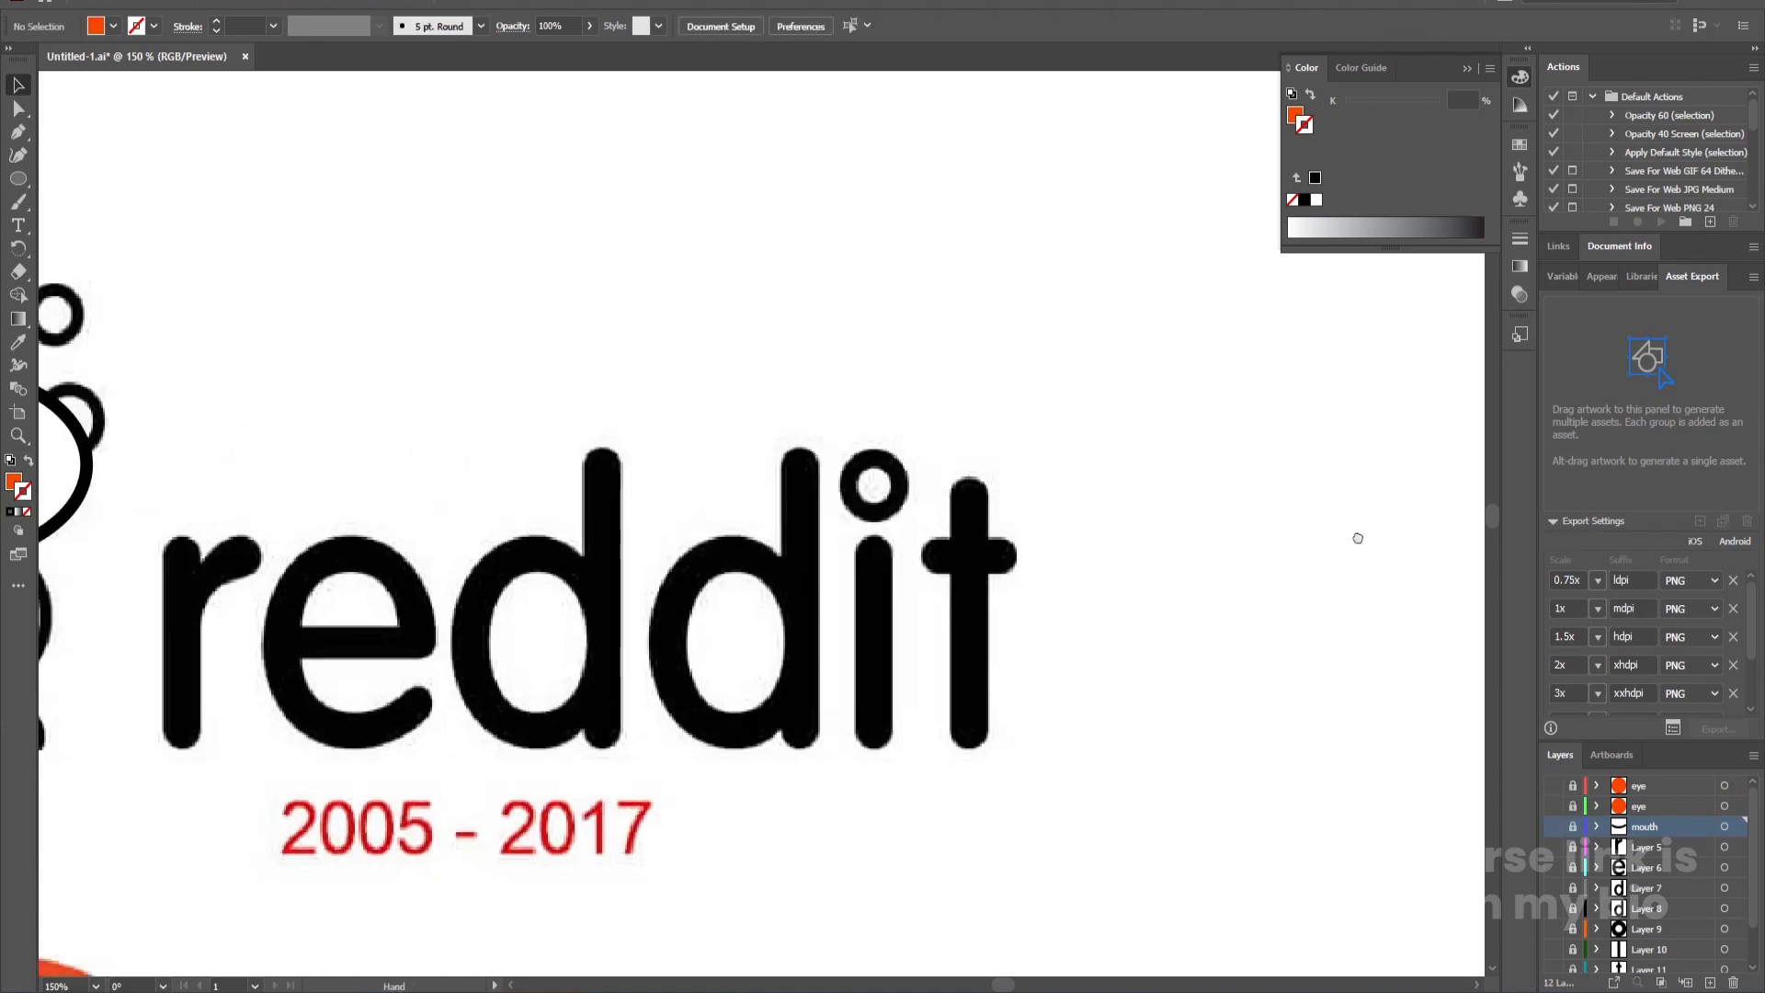
{"action": "left_click_drag", "start_coordinate": [322, 533], "coordinate": [1035, 531]}
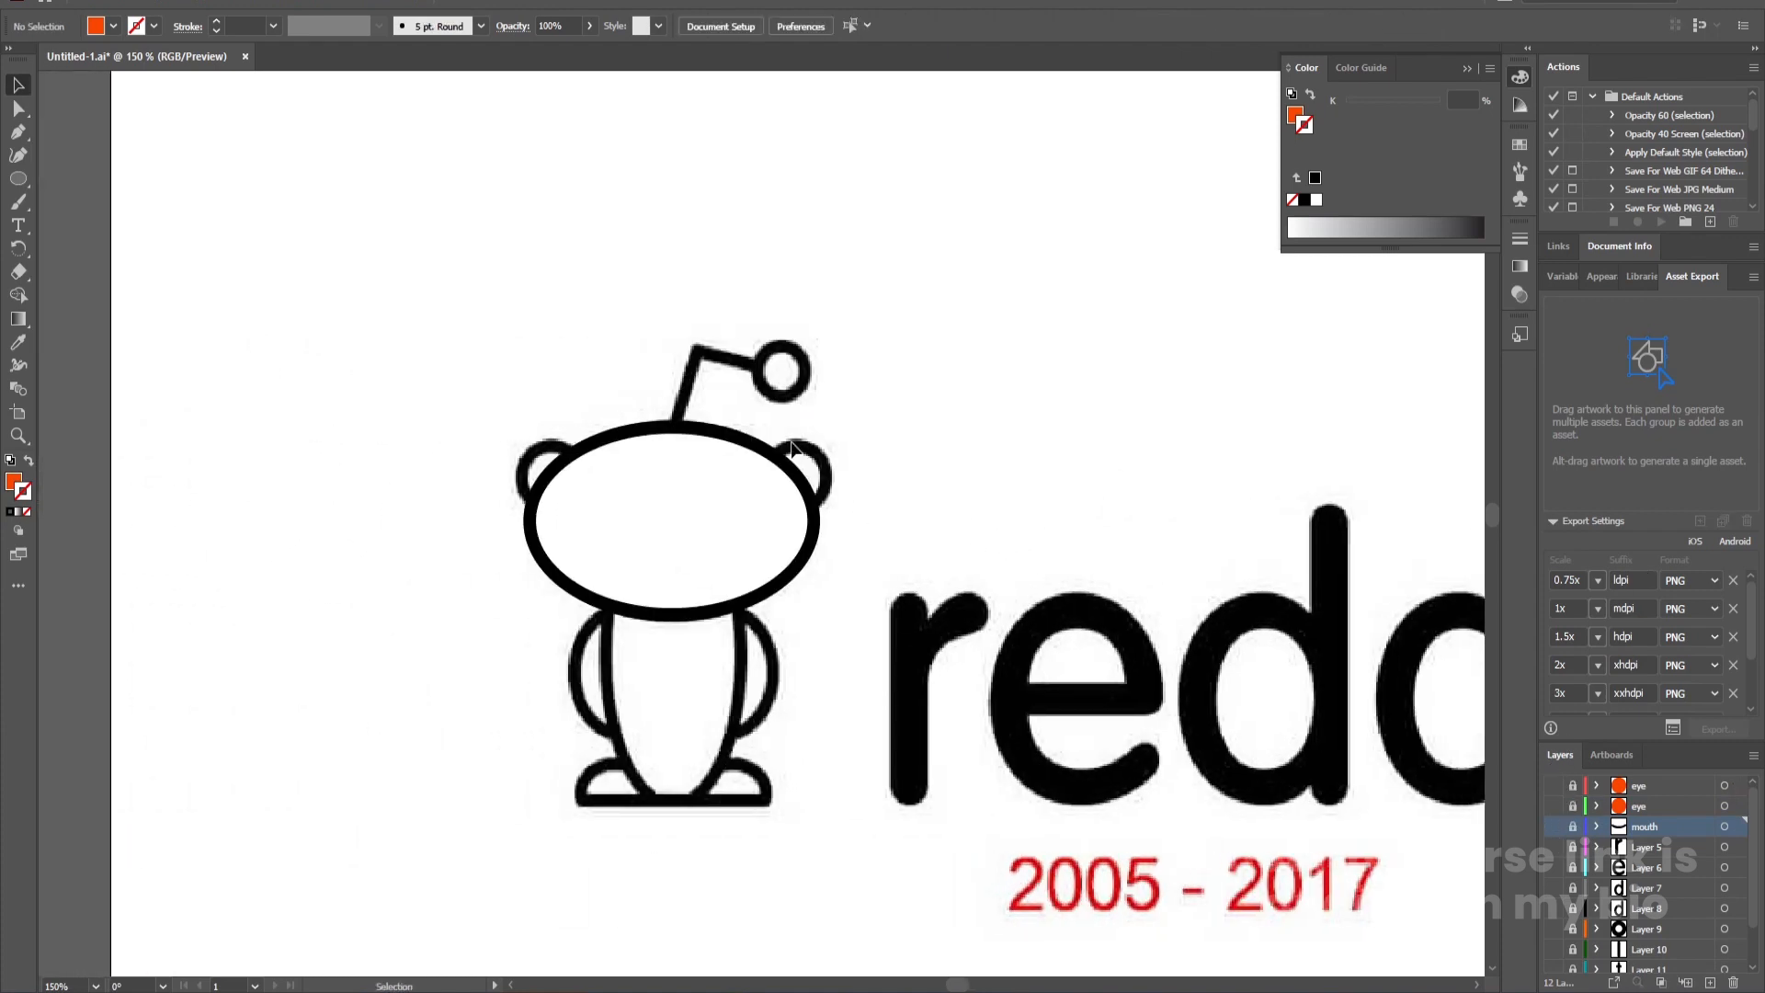
Add a new layer, place it directly below the head layer, and lock the head layer
{"action": "scroll", "coordinate": [793, 449], "scroll_direction": "up", "scroll_amount": 3}
{"action": "scroll", "coordinate": [1651, 930], "scroll_direction": "down", "scroll_amount": 2}
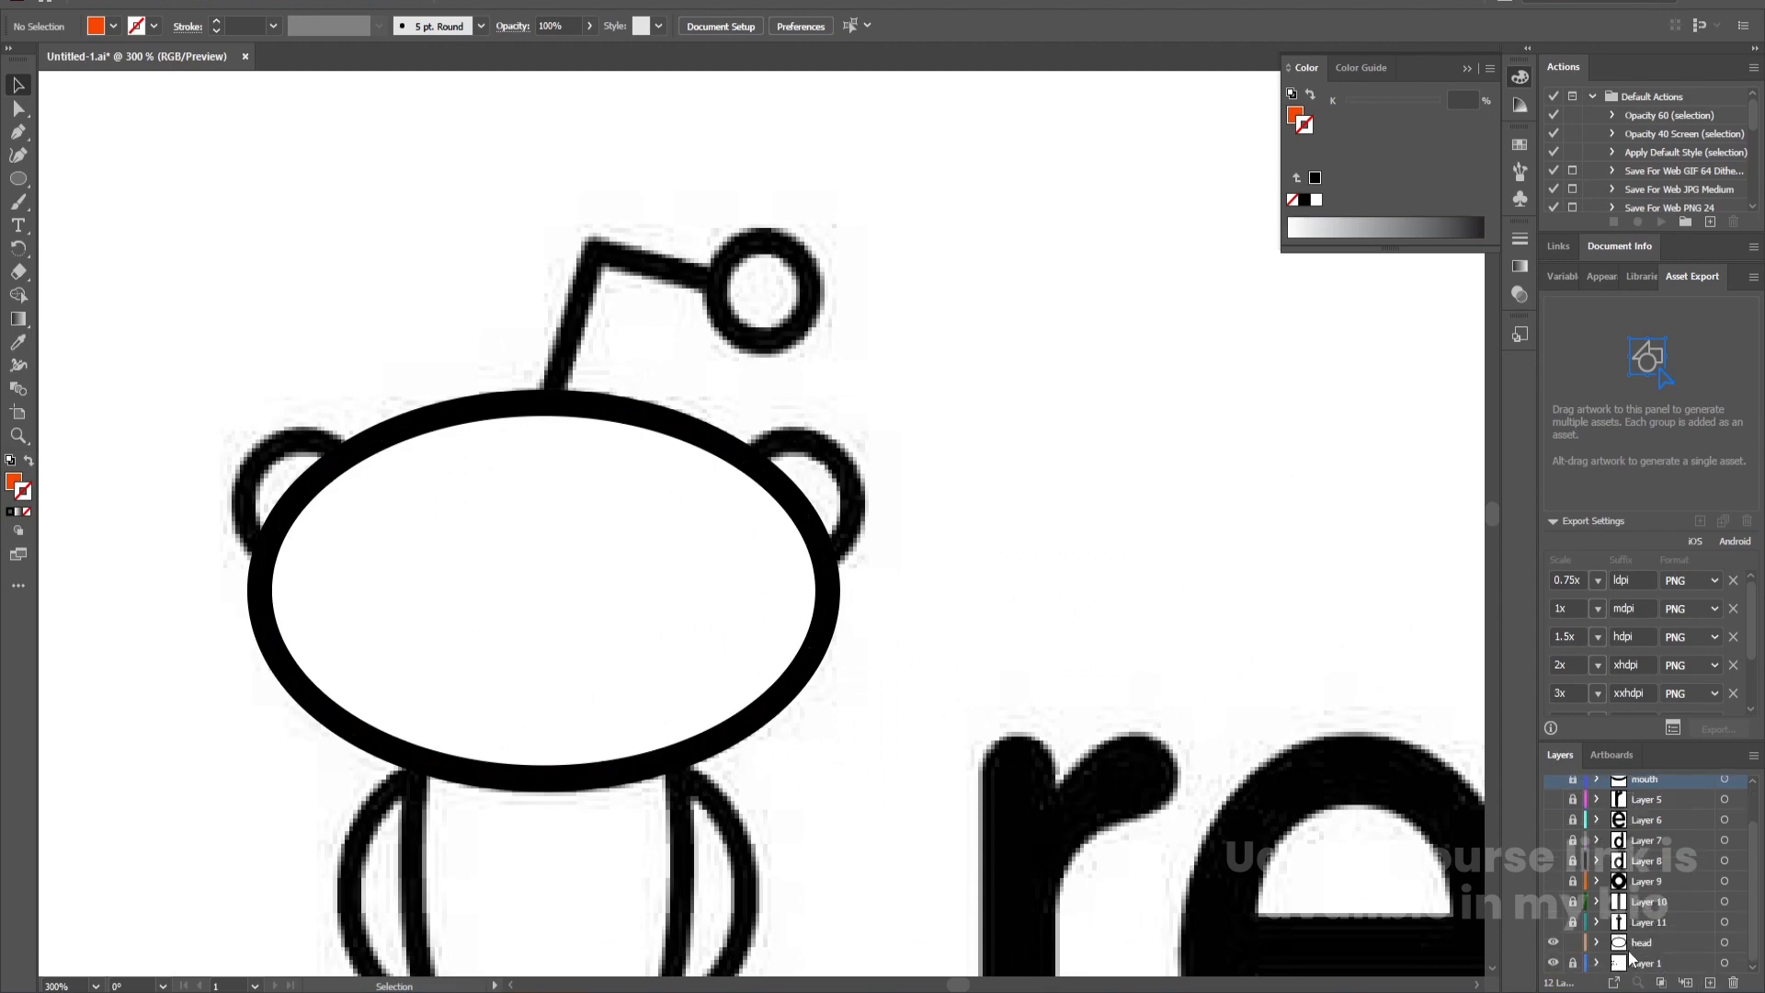
{"action": "left_click", "coordinate": [1643, 944]}
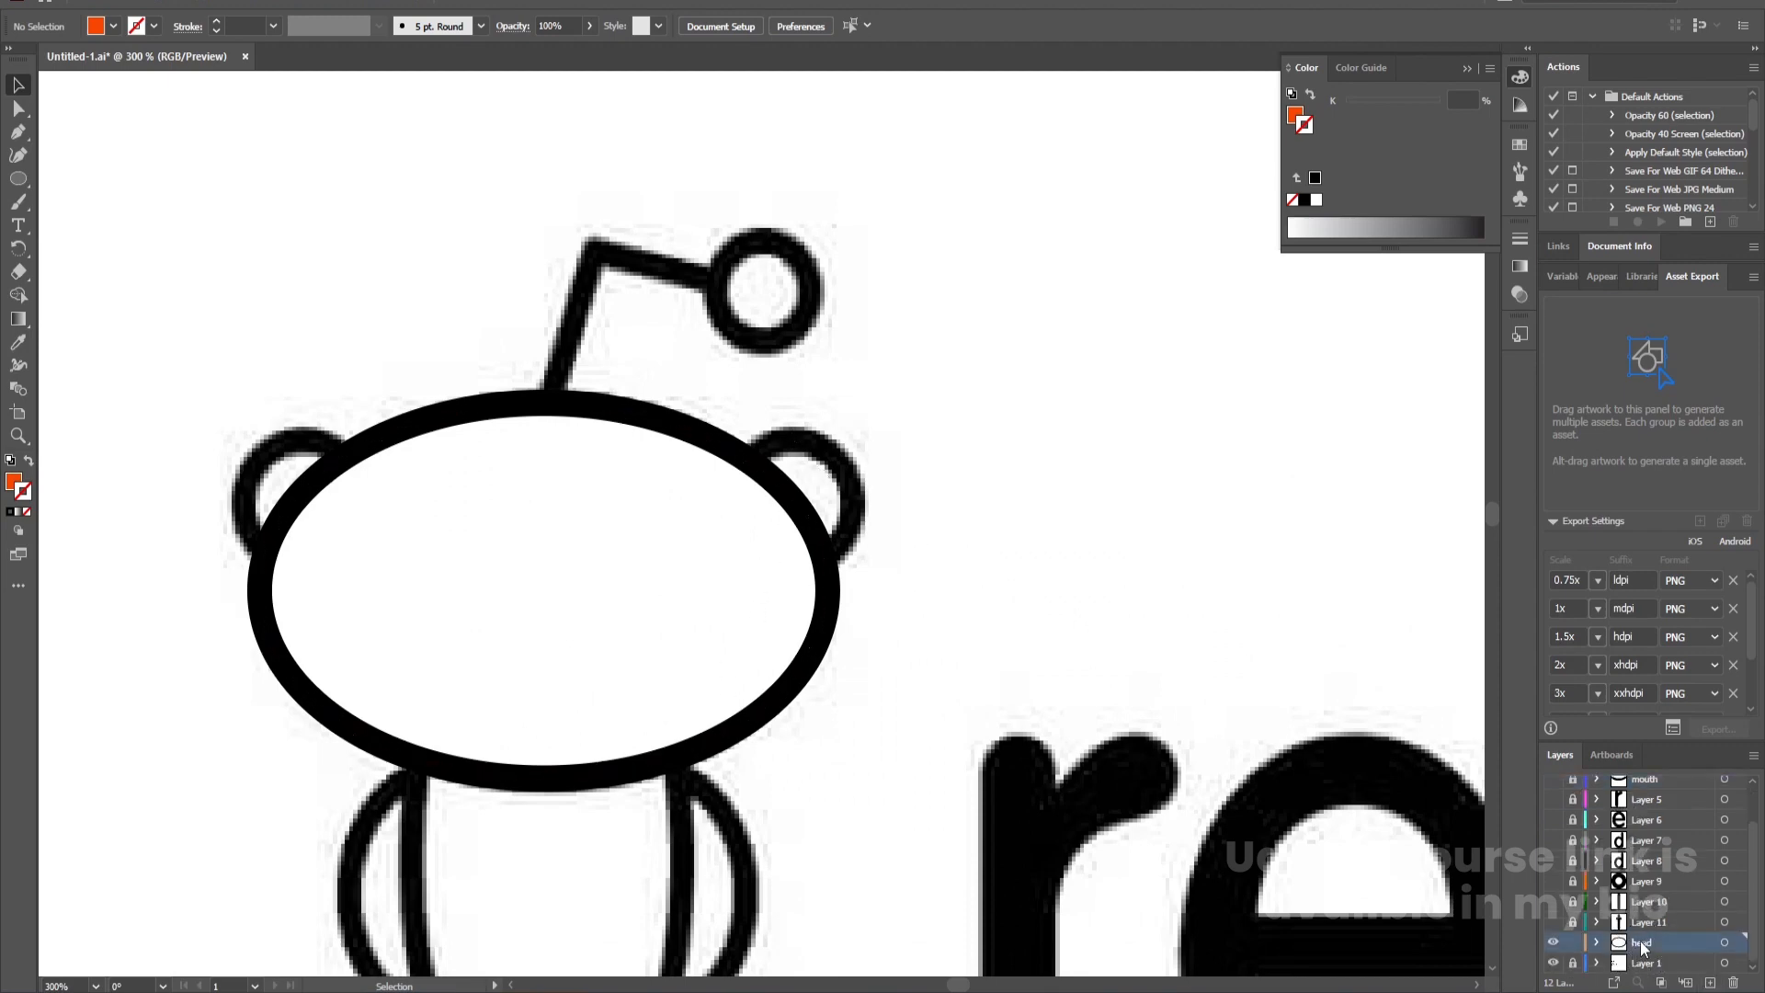
{"action": "left_click", "coordinate": [1712, 983]}
{"action": "scroll", "coordinate": [1639, 944], "scroll_direction": "down", "scroll_amount": 1}
{"action": "left_click_drag", "start_coordinate": [1640, 925], "coordinate": [1641, 951]}
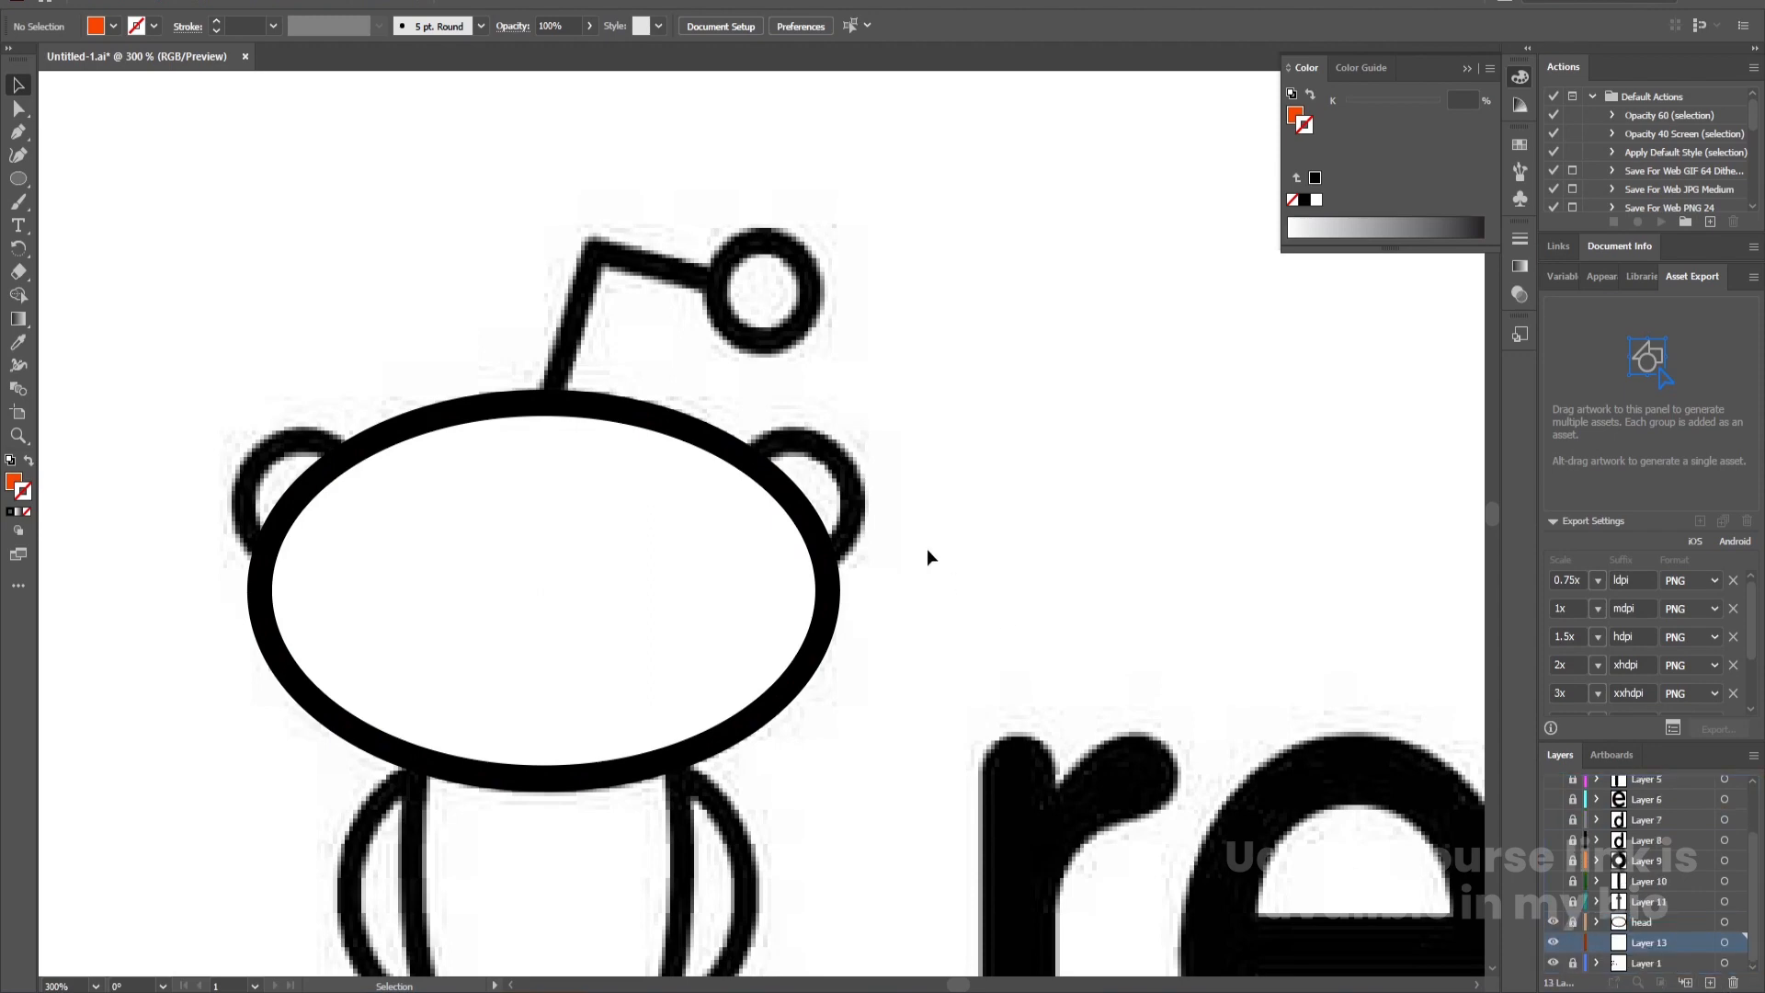
Draw an ellipse about 34 px across with default fill and stroke over the mascot's right-hand ear and align it with the traced outline
{"action": "left_click", "coordinate": [19, 178]}
{"action": "key", "text": "d"}
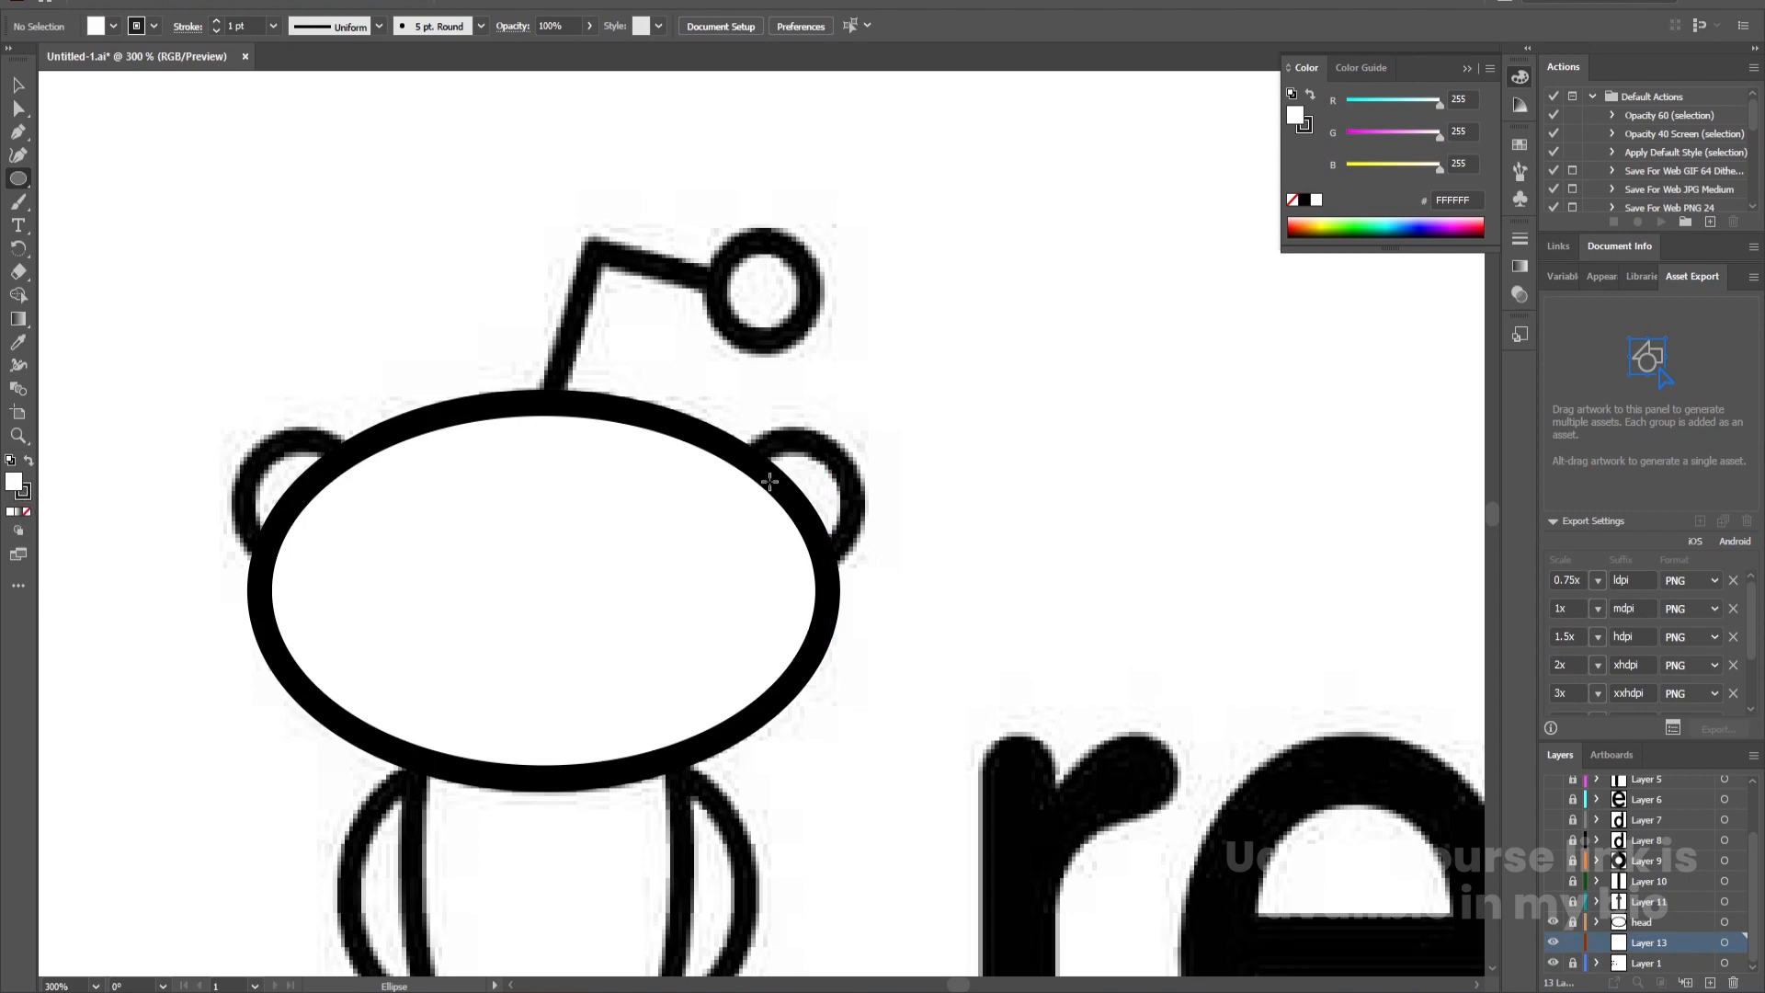
{"action": "left_click_drag", "start_coordinate": [728, 449], "coordinate": [864, 581]}
{"action": "key", "text": "v"}
{"action": "left_click_drag", "start_coordinate": [839, 506], "coordinate": [834, 497]}
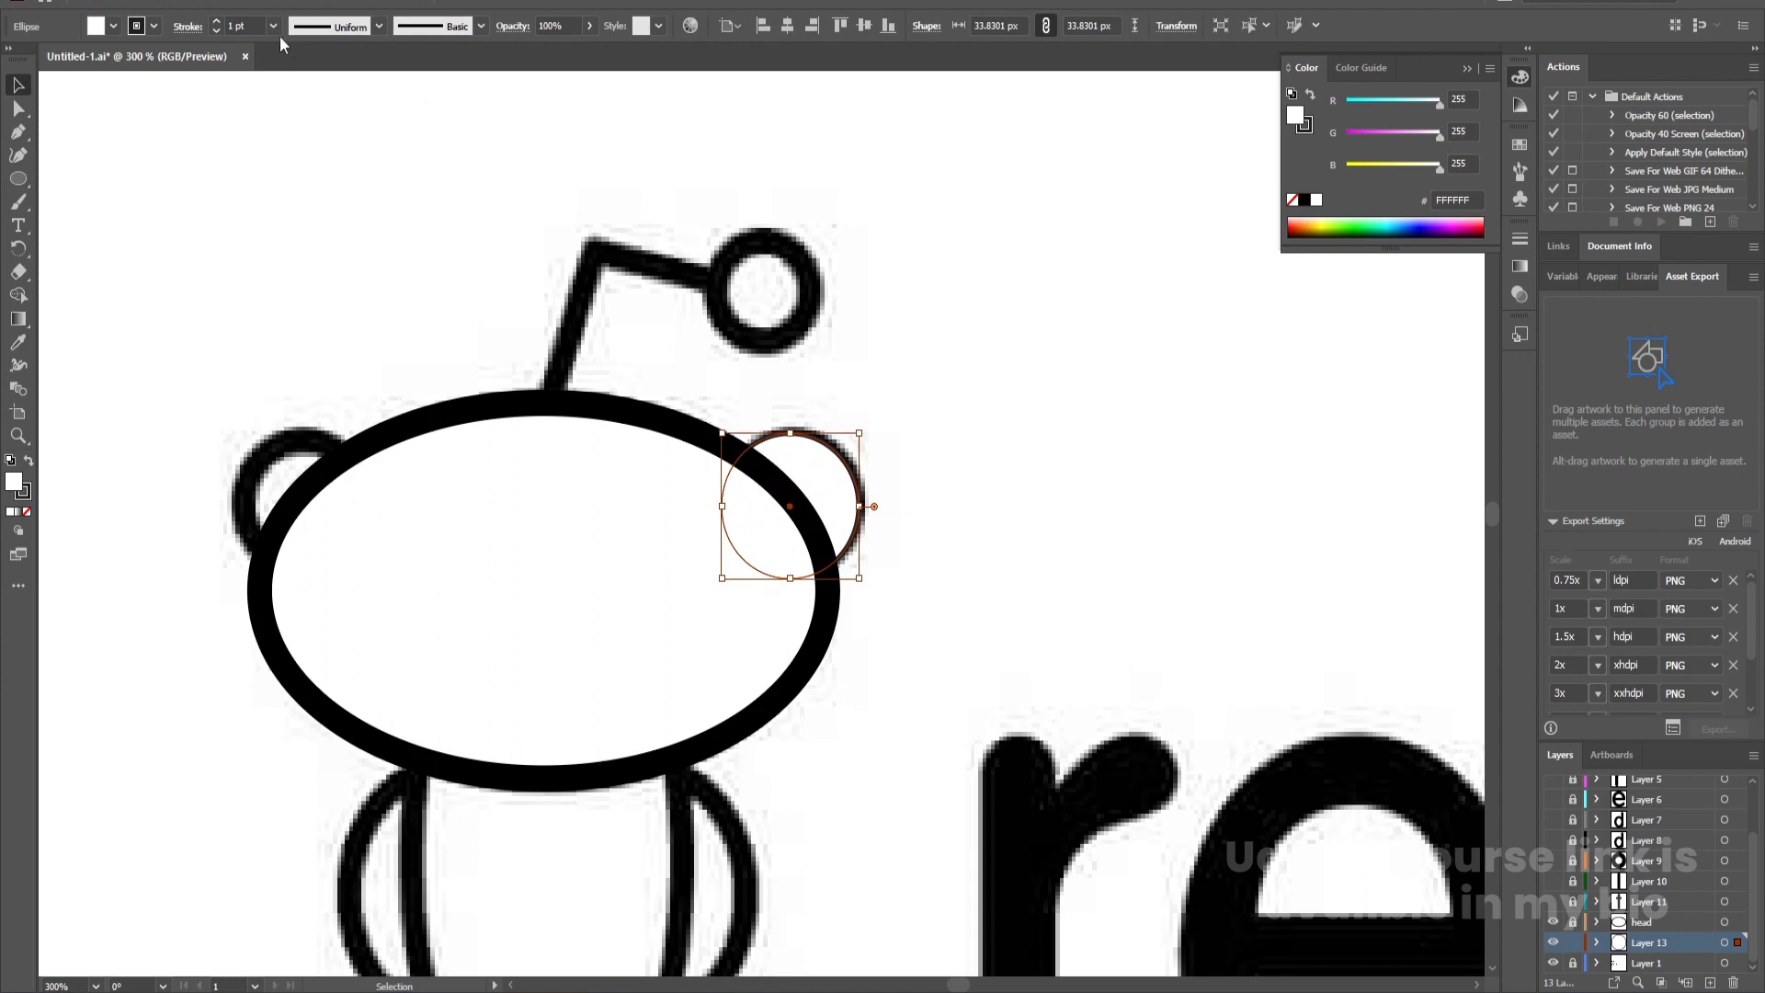
Set the ear circle's stroke weight to 6 pt
{"action": "left_click", "coordinate": [241, 25]}
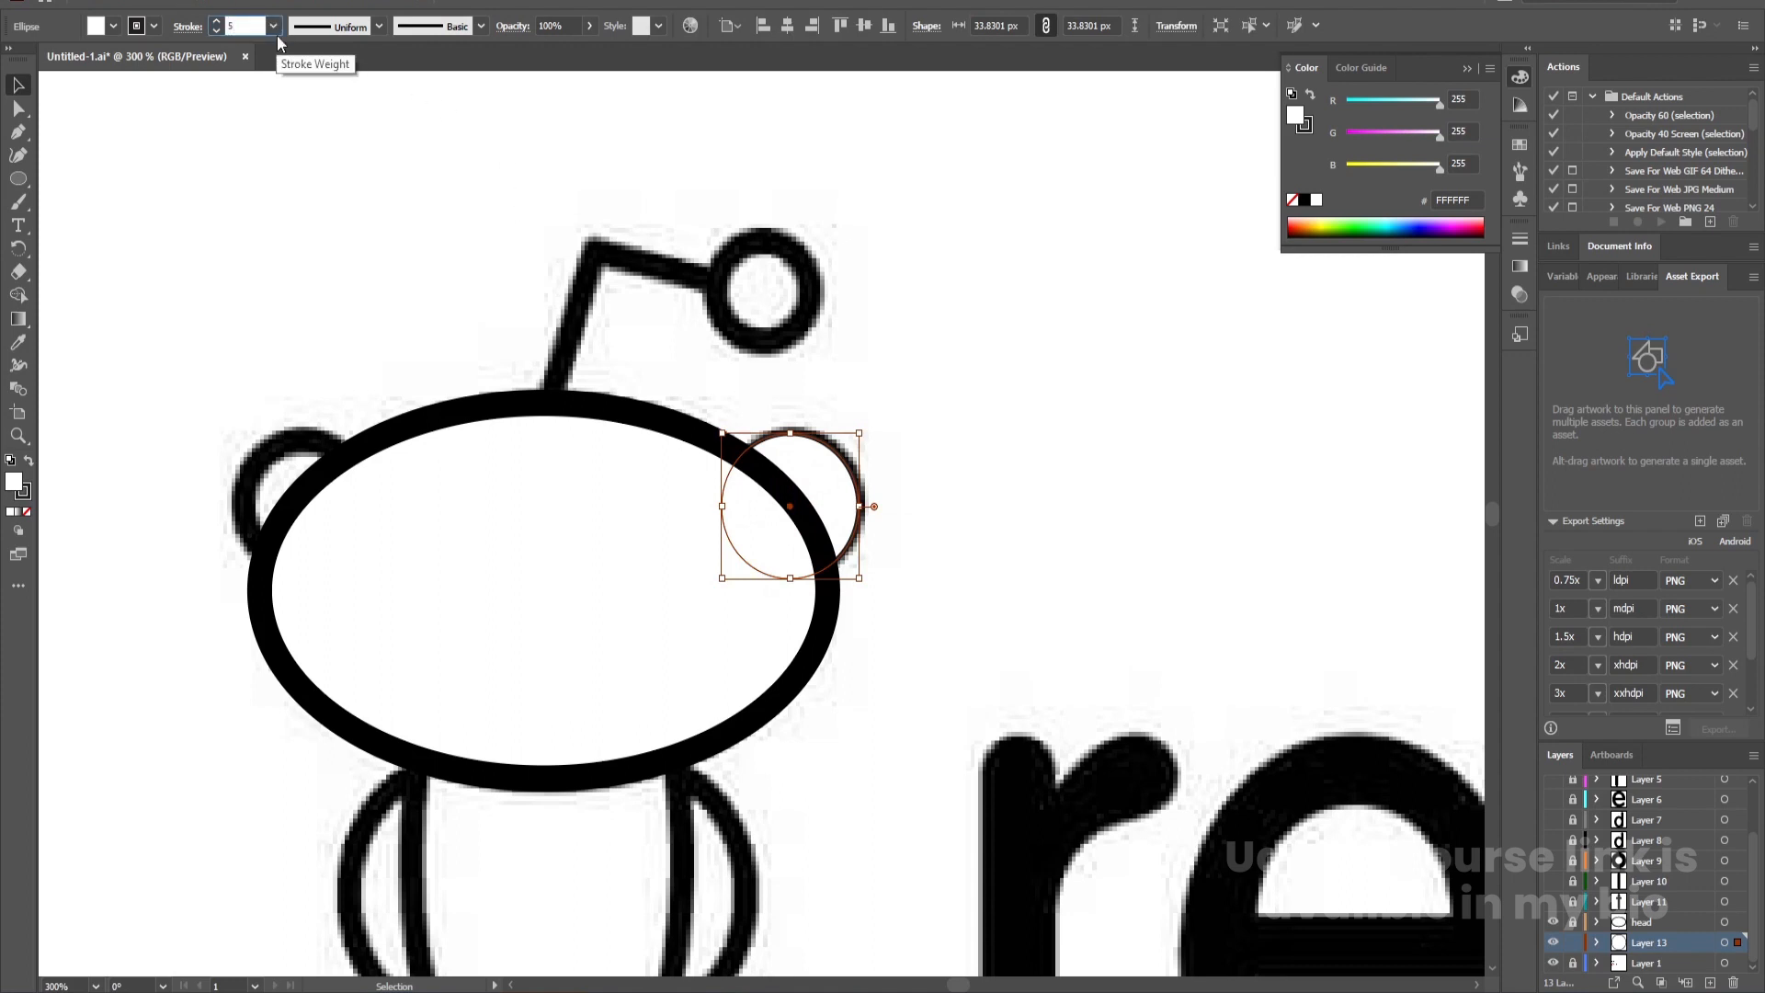
{"action": "type", "text": "6"}
{"action": "key", "text": "Return"}
{"action": "left_click_drag", "start_coordinate": [244, 25], "coordinate": [195, 47]}
{"action": "key", "text": "Num_Lock"}
{"action": "type", "text": "-"}
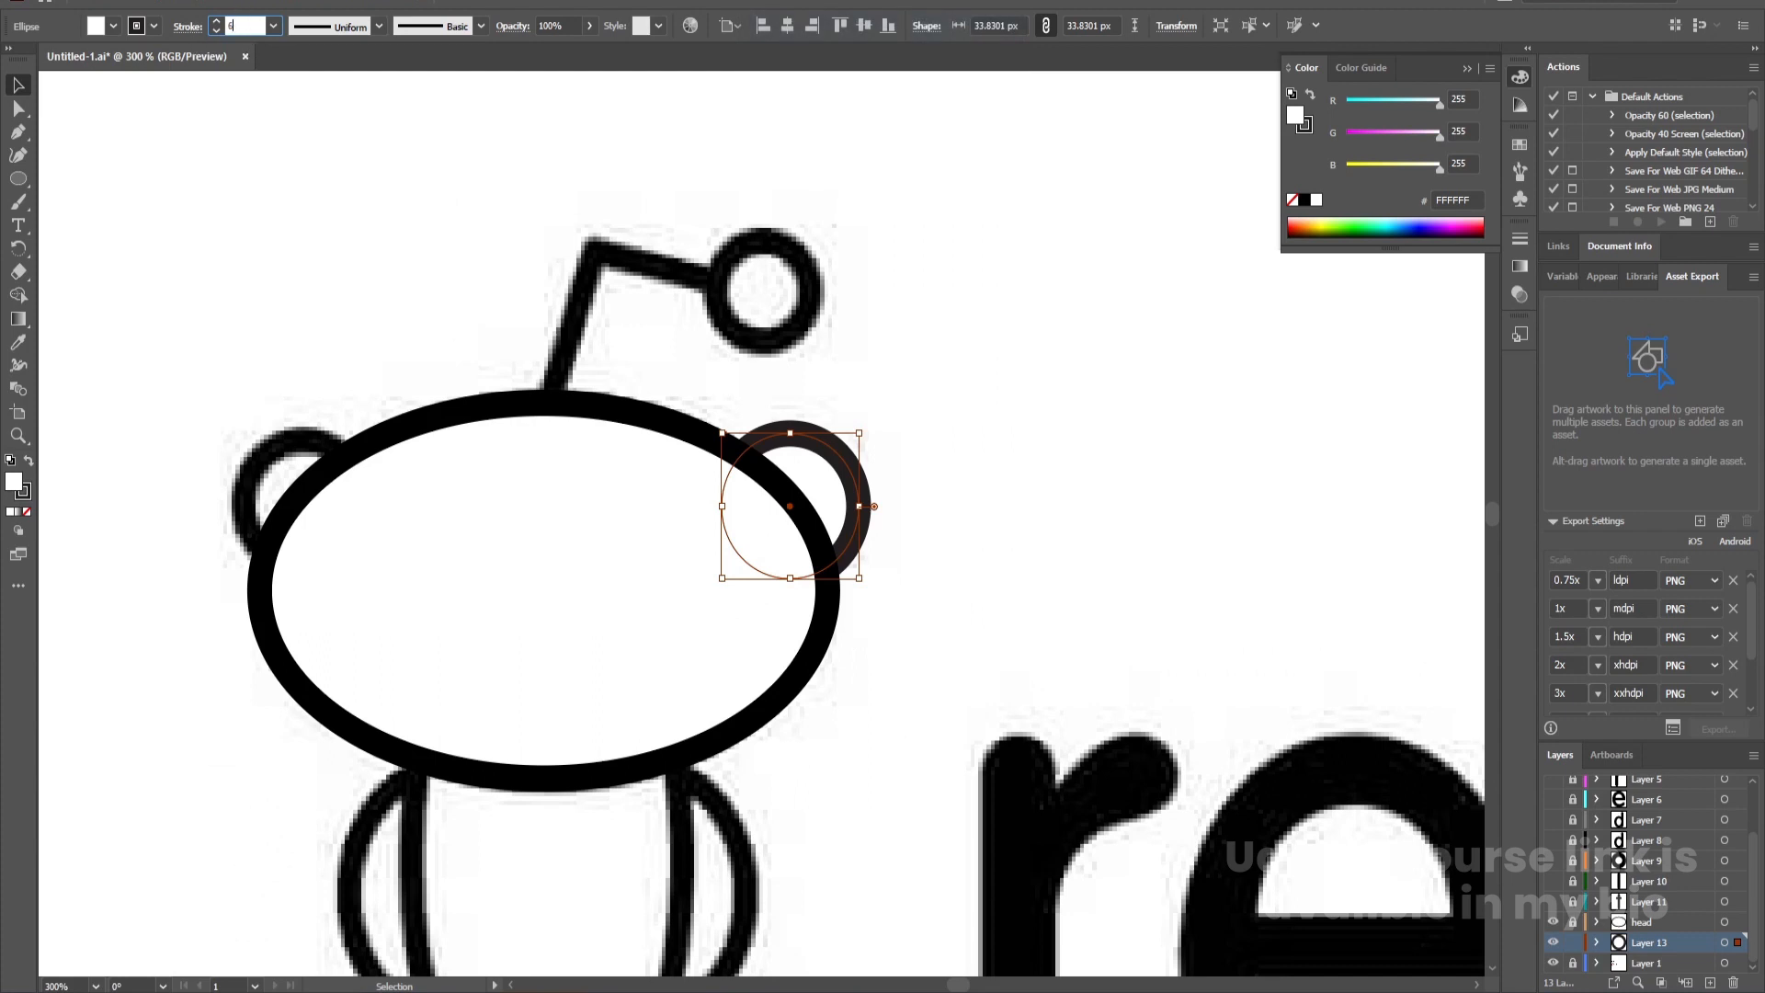
{"action": "type", "text": "6"}
{"action": "key", "text": "Return"}
{"action": "left_click", "coordinate": [1132, 448]}
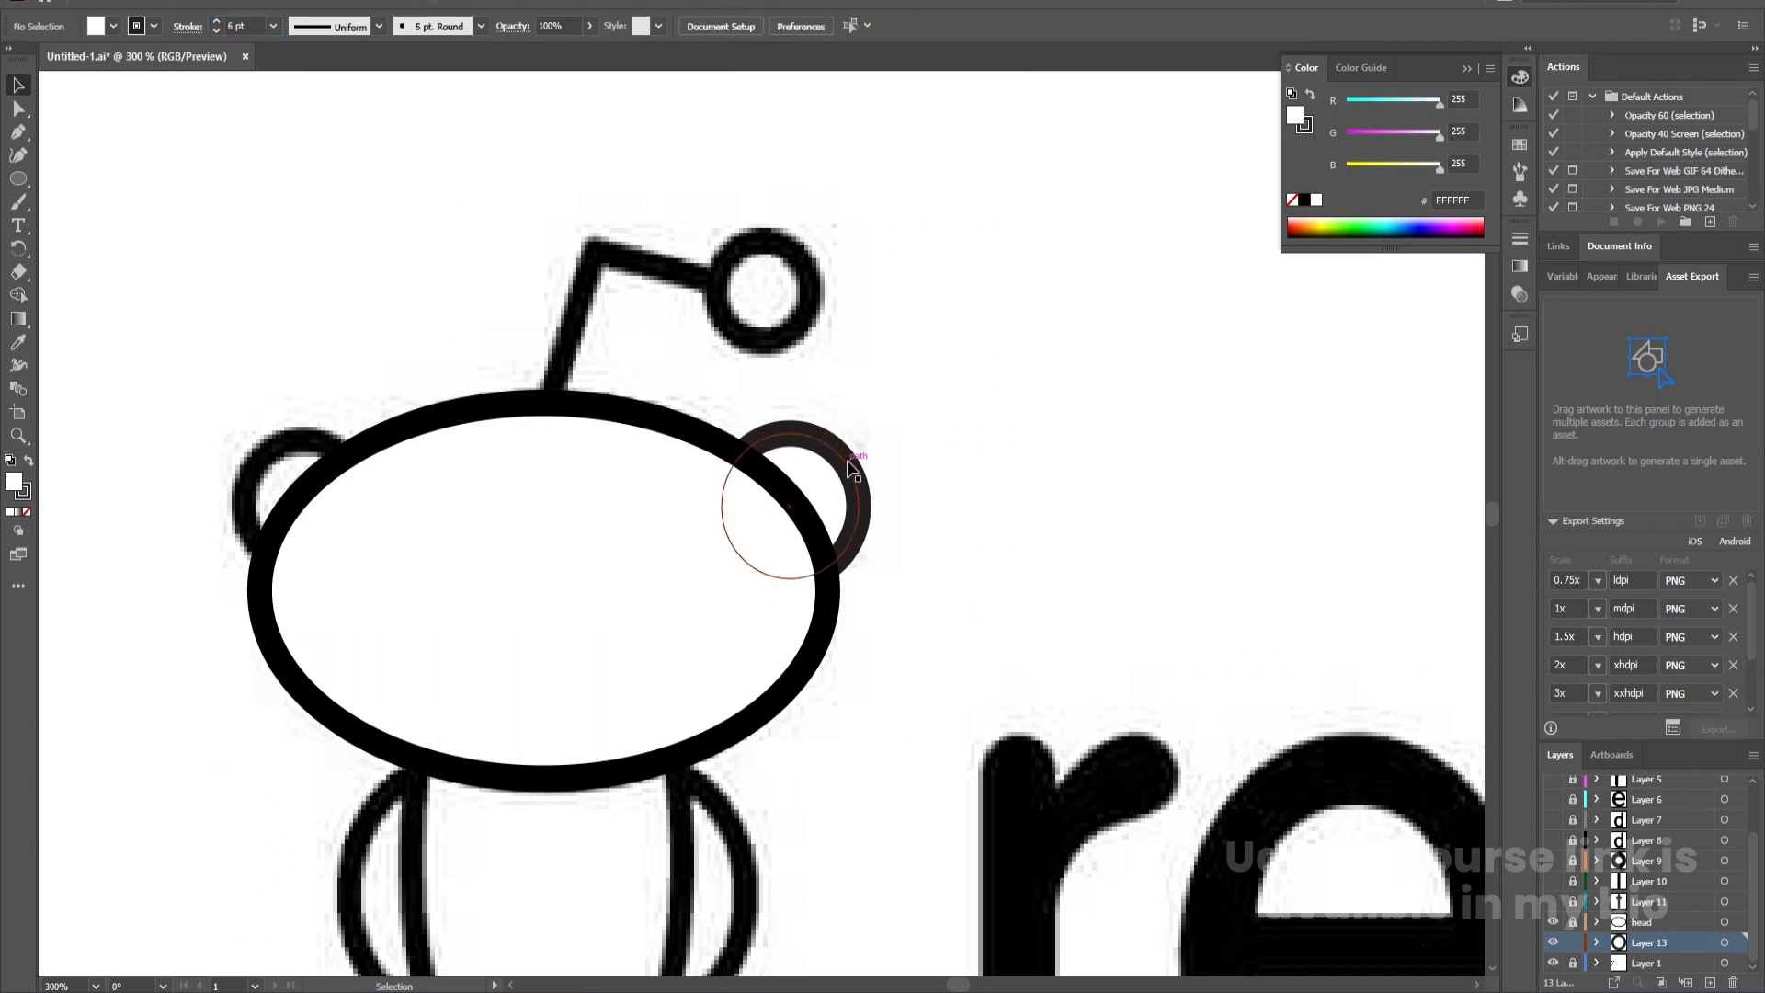
Change the ear circle's stroke color to pure black, 000000
{"action": "left_click", "coordinate": [836, 455]}
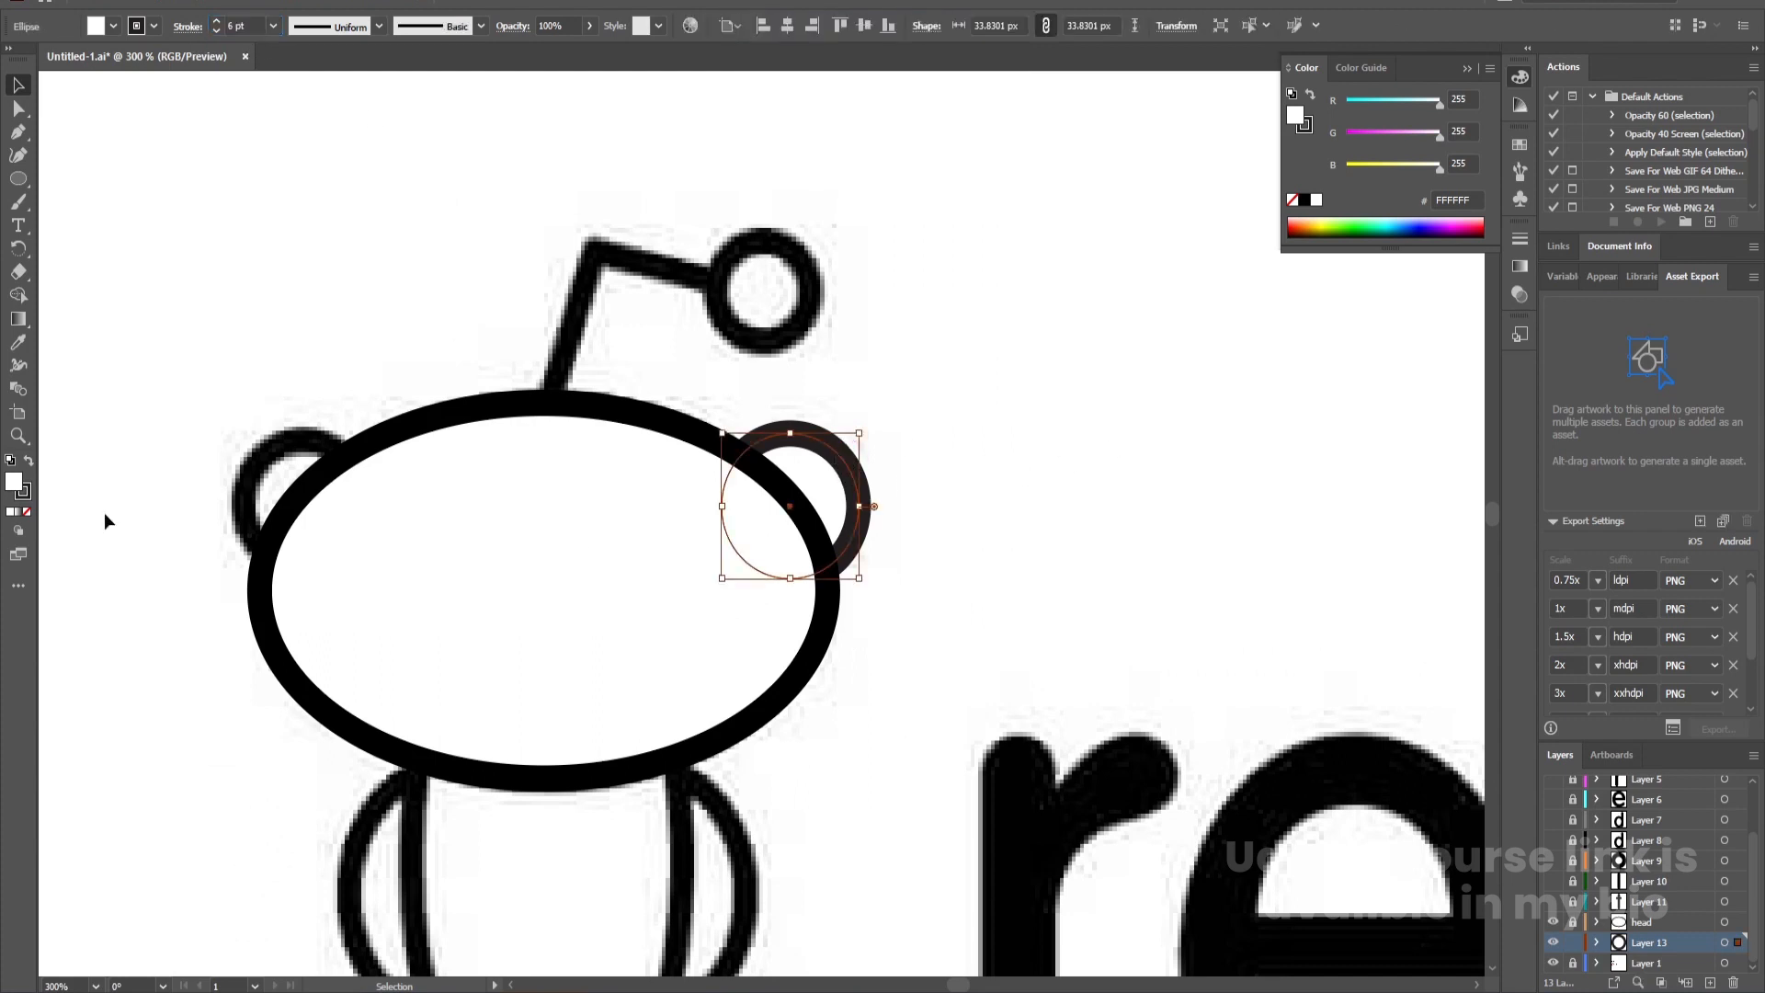
{"action": "double_click", "coordinate": [22, 491]}
{"action": "left_click_drag", "start_coordinate": [374, 552], "coordinate": [249, 672]}
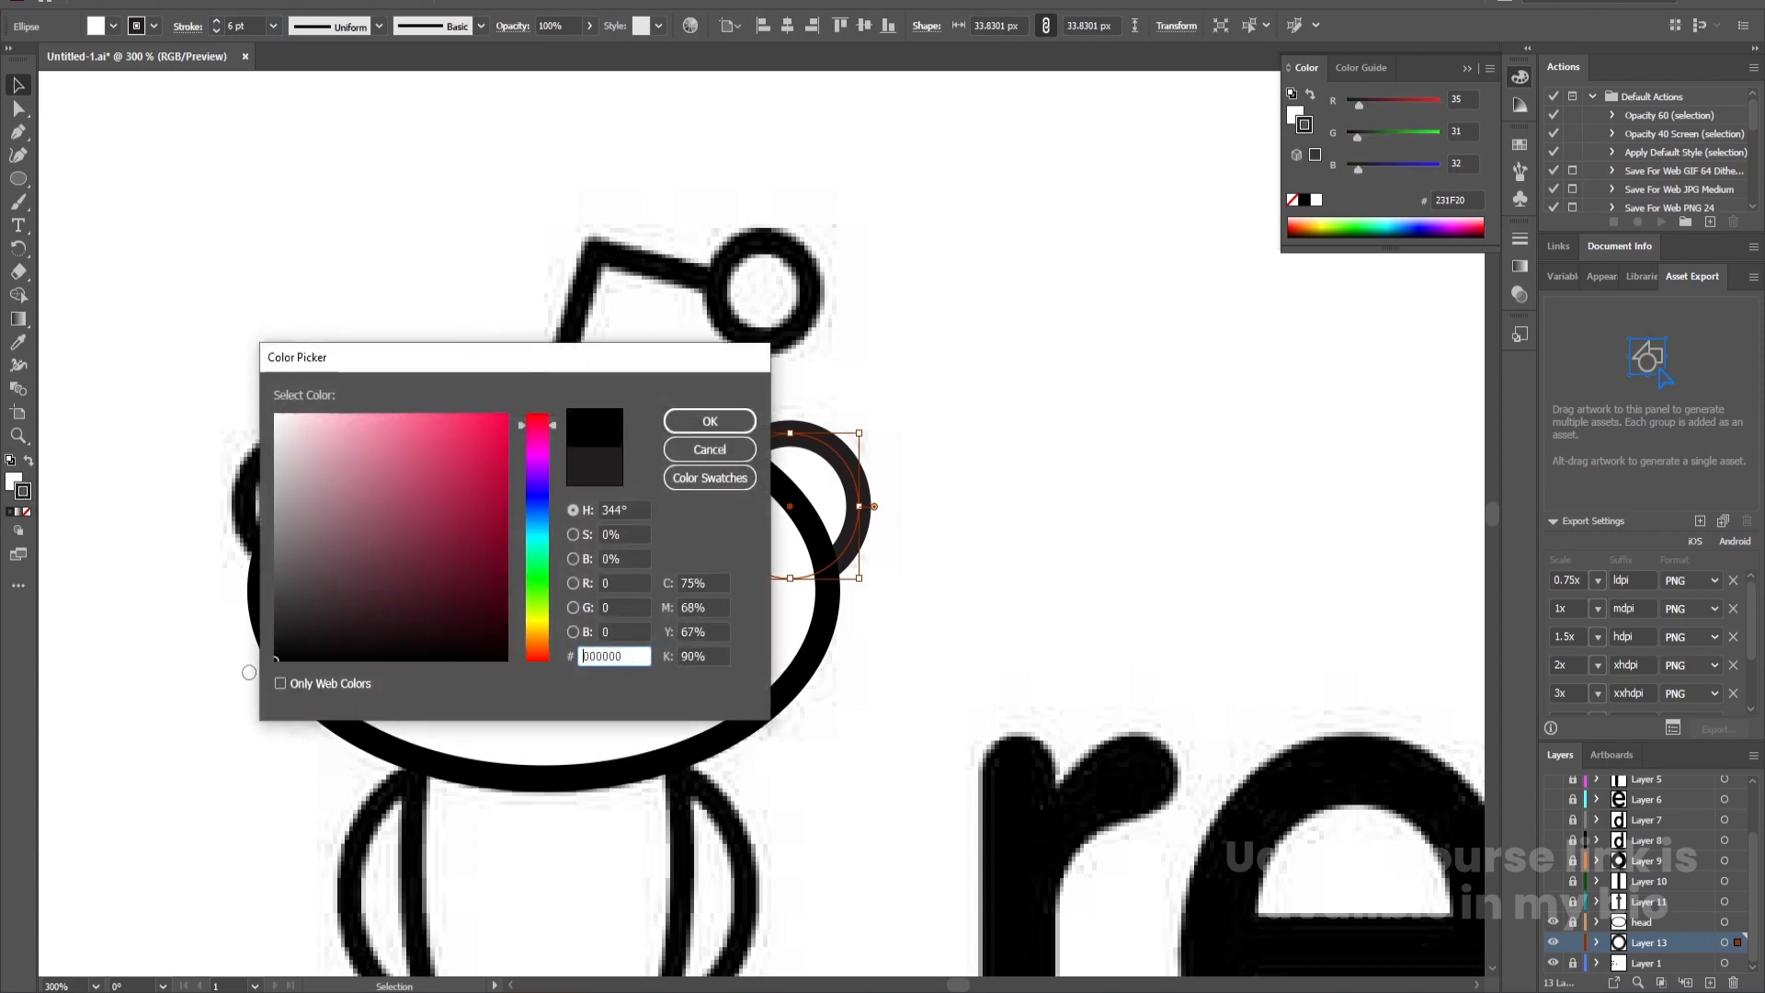
{"action": "left_click", "coordinate": [685, 423]}
{"action": "left_click", "coordinate": [812, 358]}
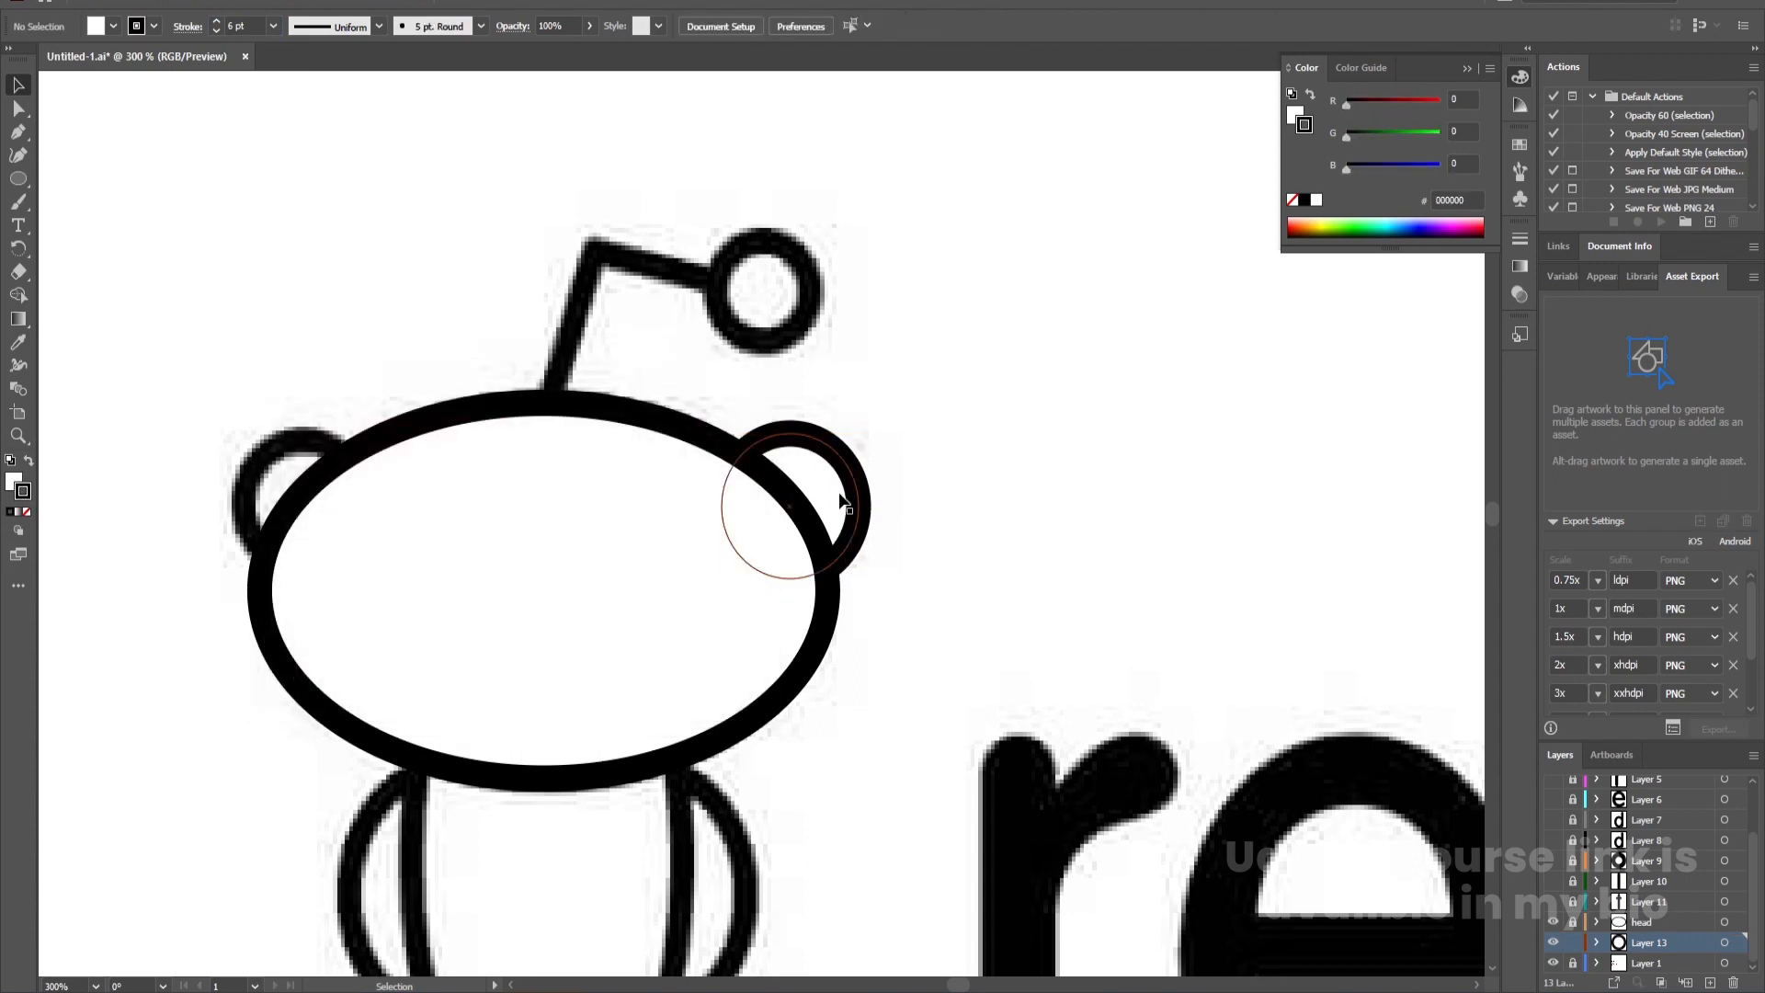
Duplicate the ear circle horizontally across the head onto the mascot's left-hand ear
{"action": "left_click", "coordinate": [842, 501]}
{"action": "left_click_drag", "start_coordinate": [842, 504], "coordinate": [358, 508]}
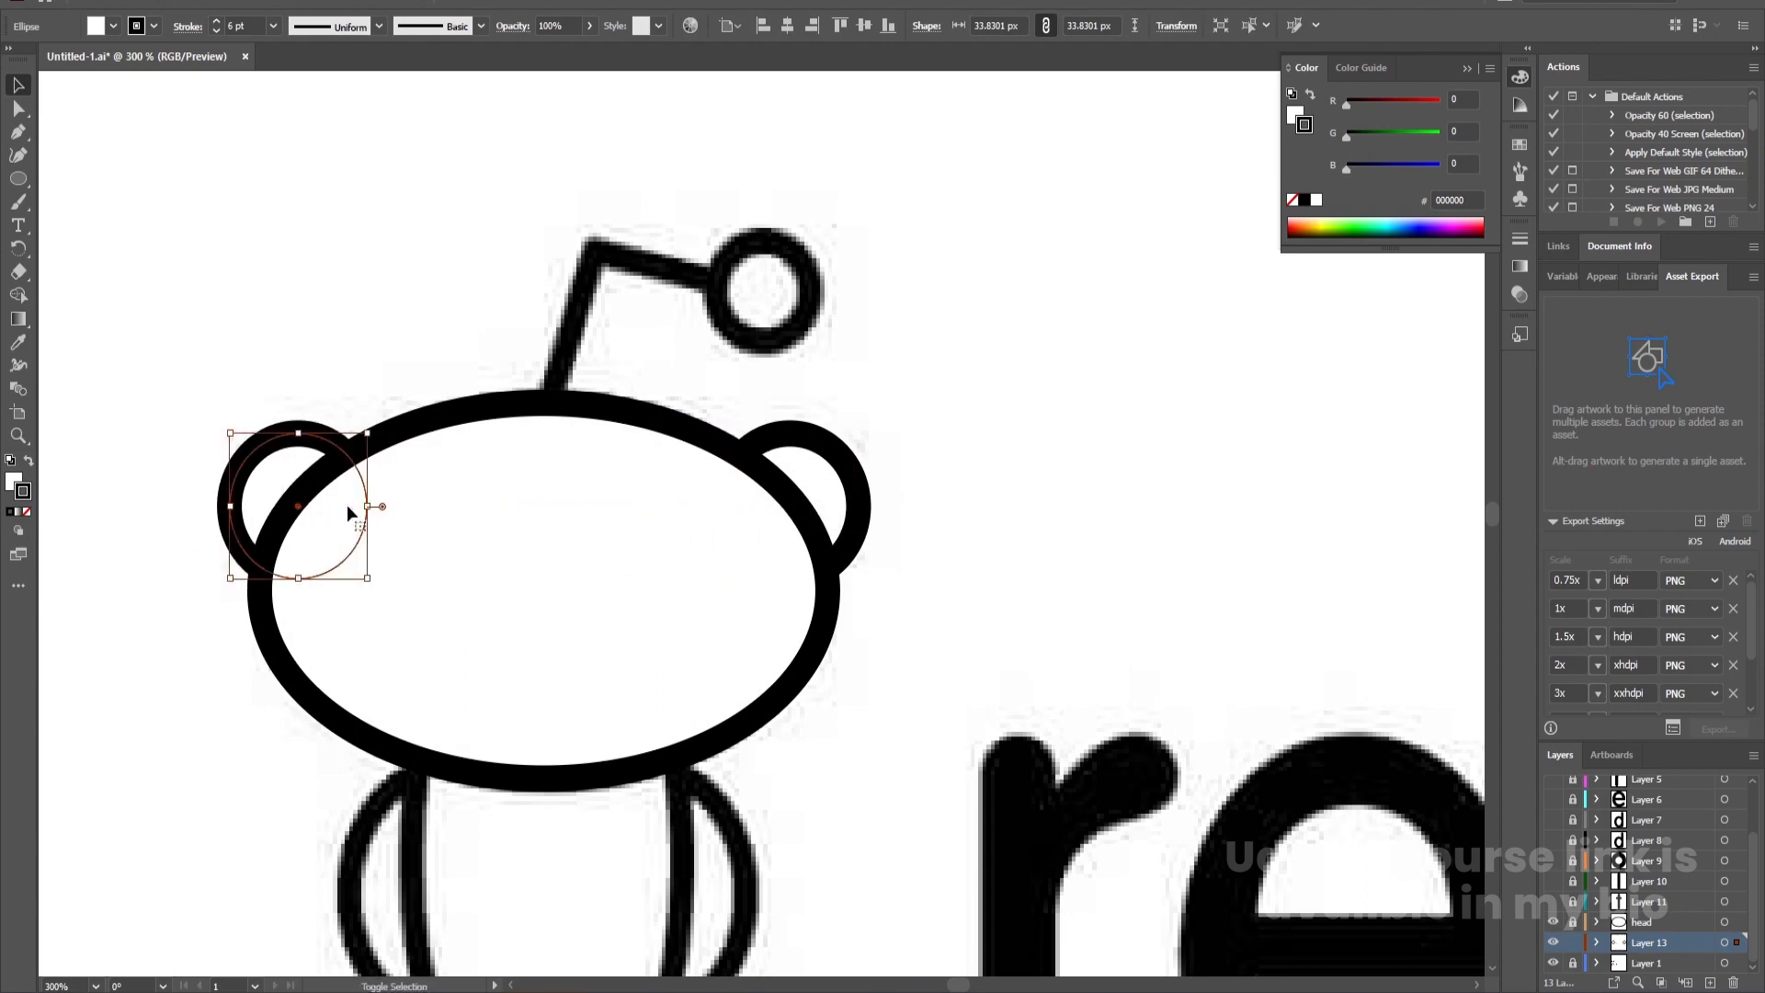
{"action": "left_click", "coordinate": [376, 294]}
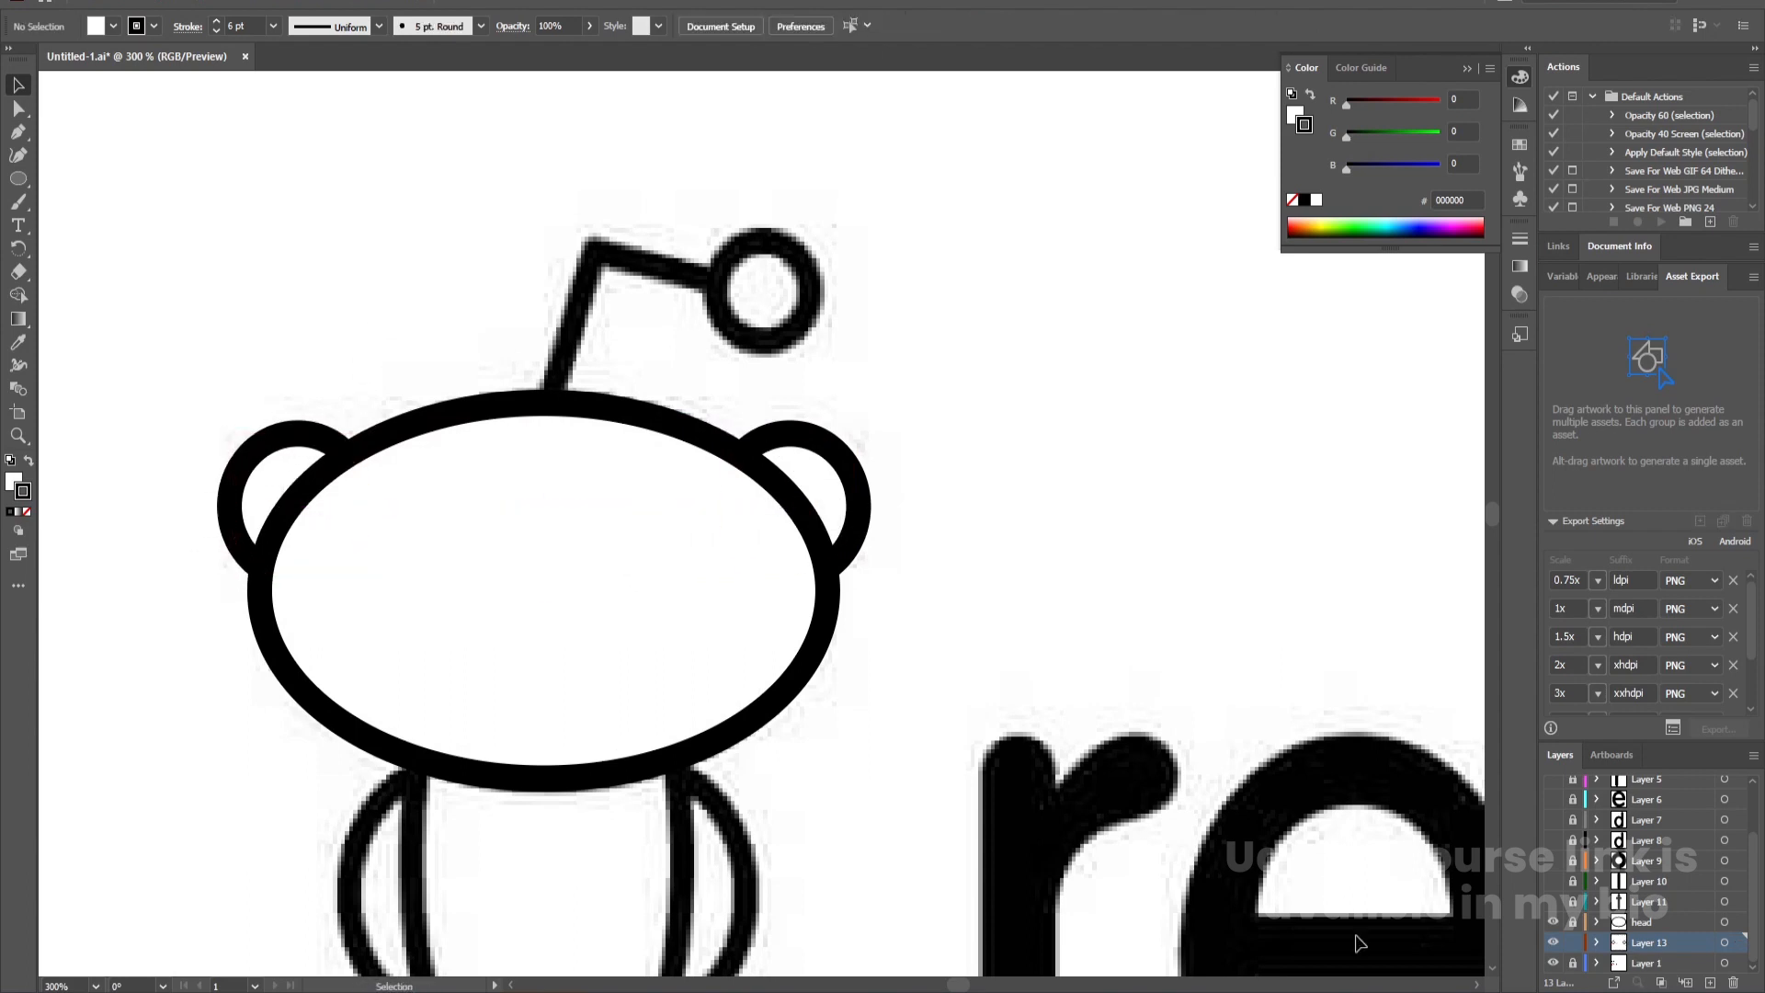
Move the left-hand ear circle in place onto a new layer directly above Layer 1
{"action": "left_click", "coordinate": [287, 466]}
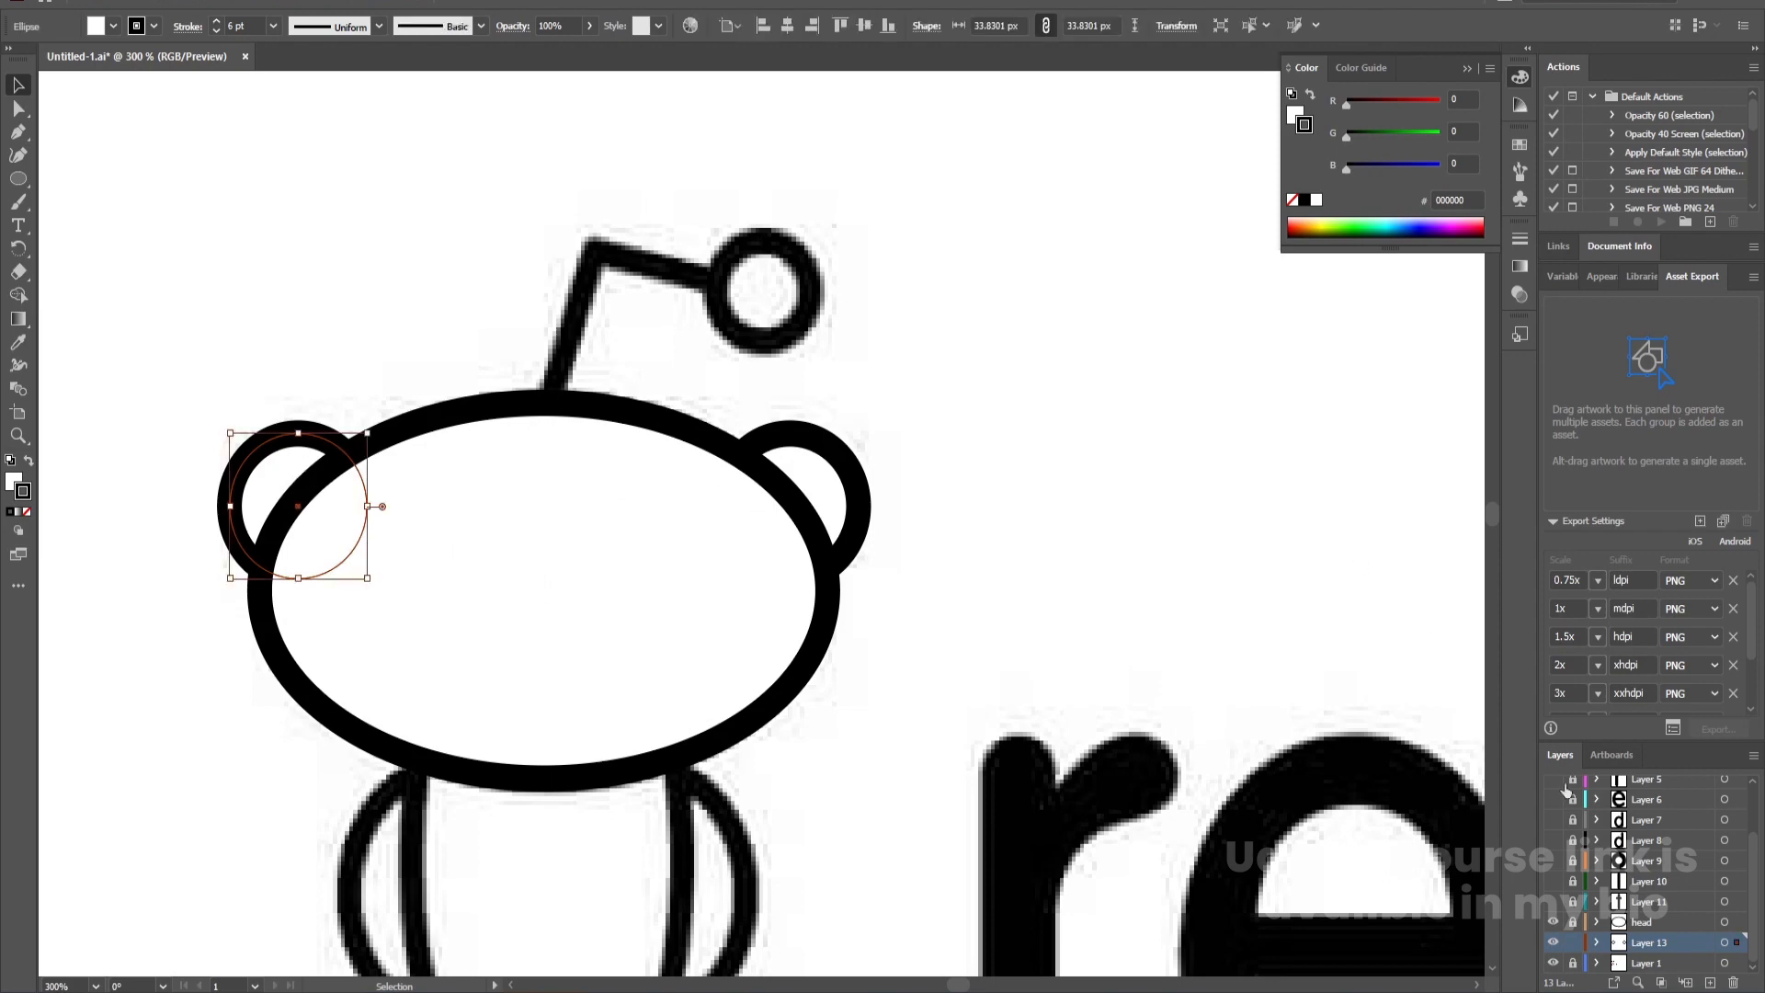
{"action": "key", "text": "Delete"}
{"action": "left_click", "coordinate": [1660, 963]}
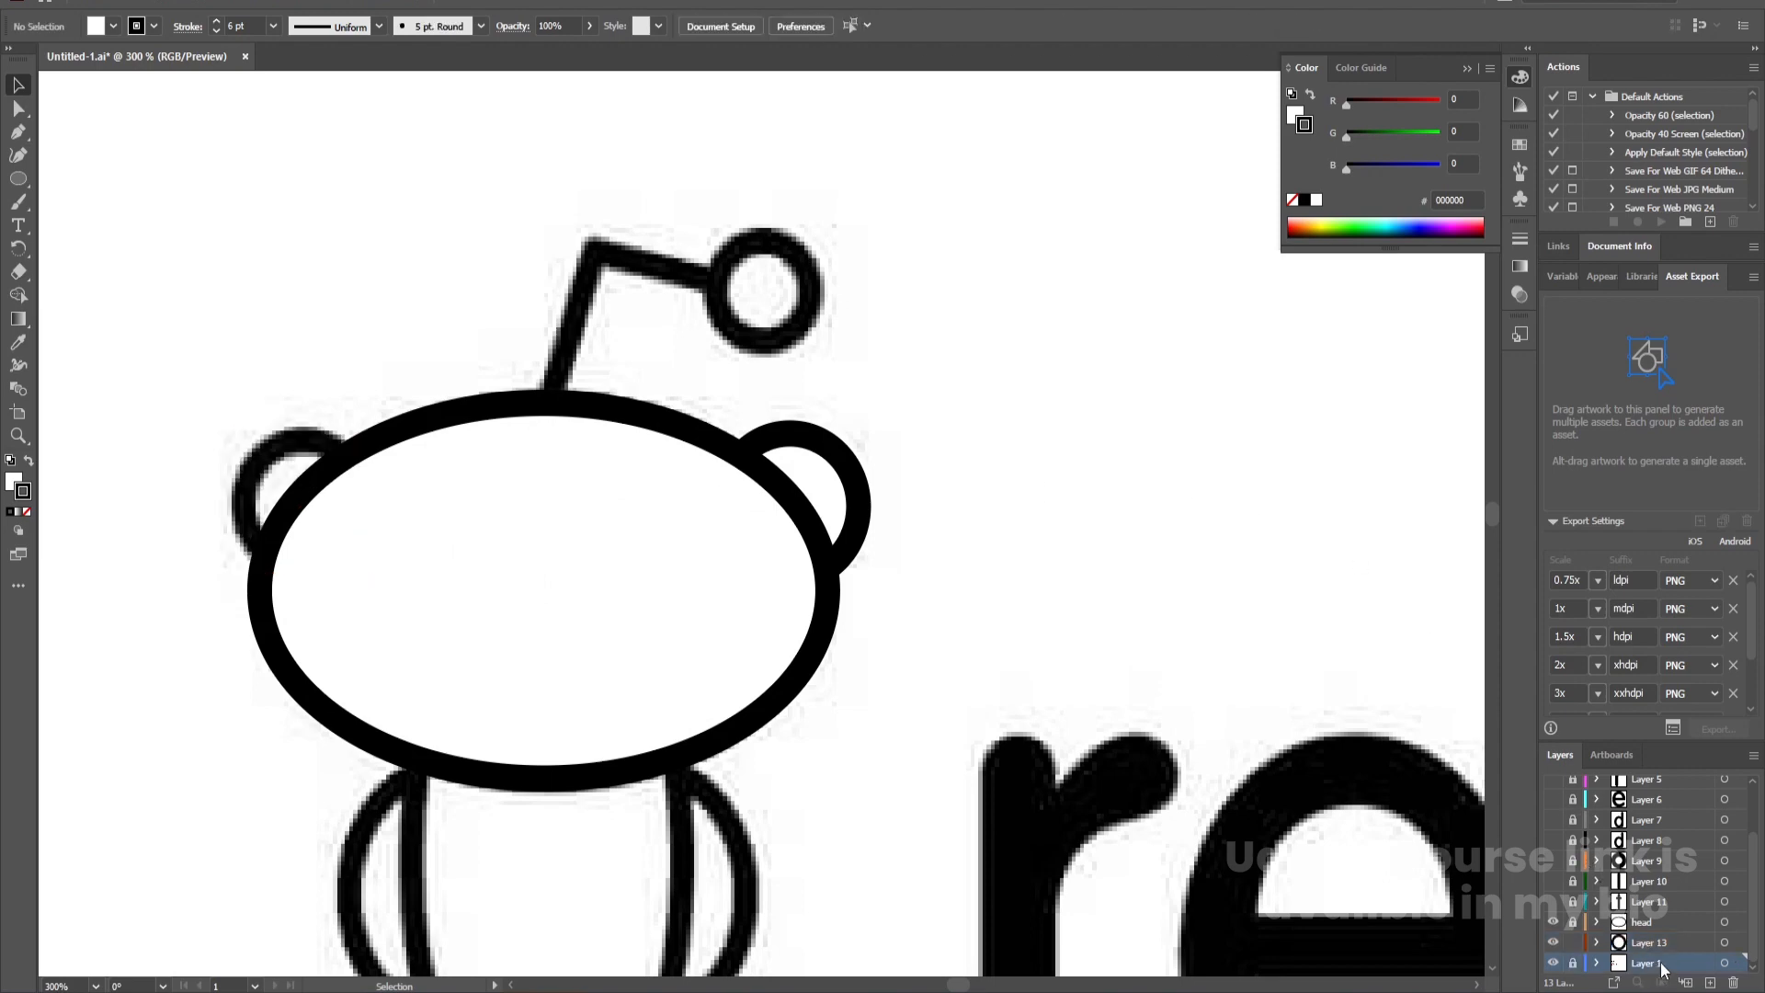
{"action": "left_click", "coordinate": [1710, 982]}
{"action": "key", "text": "ctrl+f"}
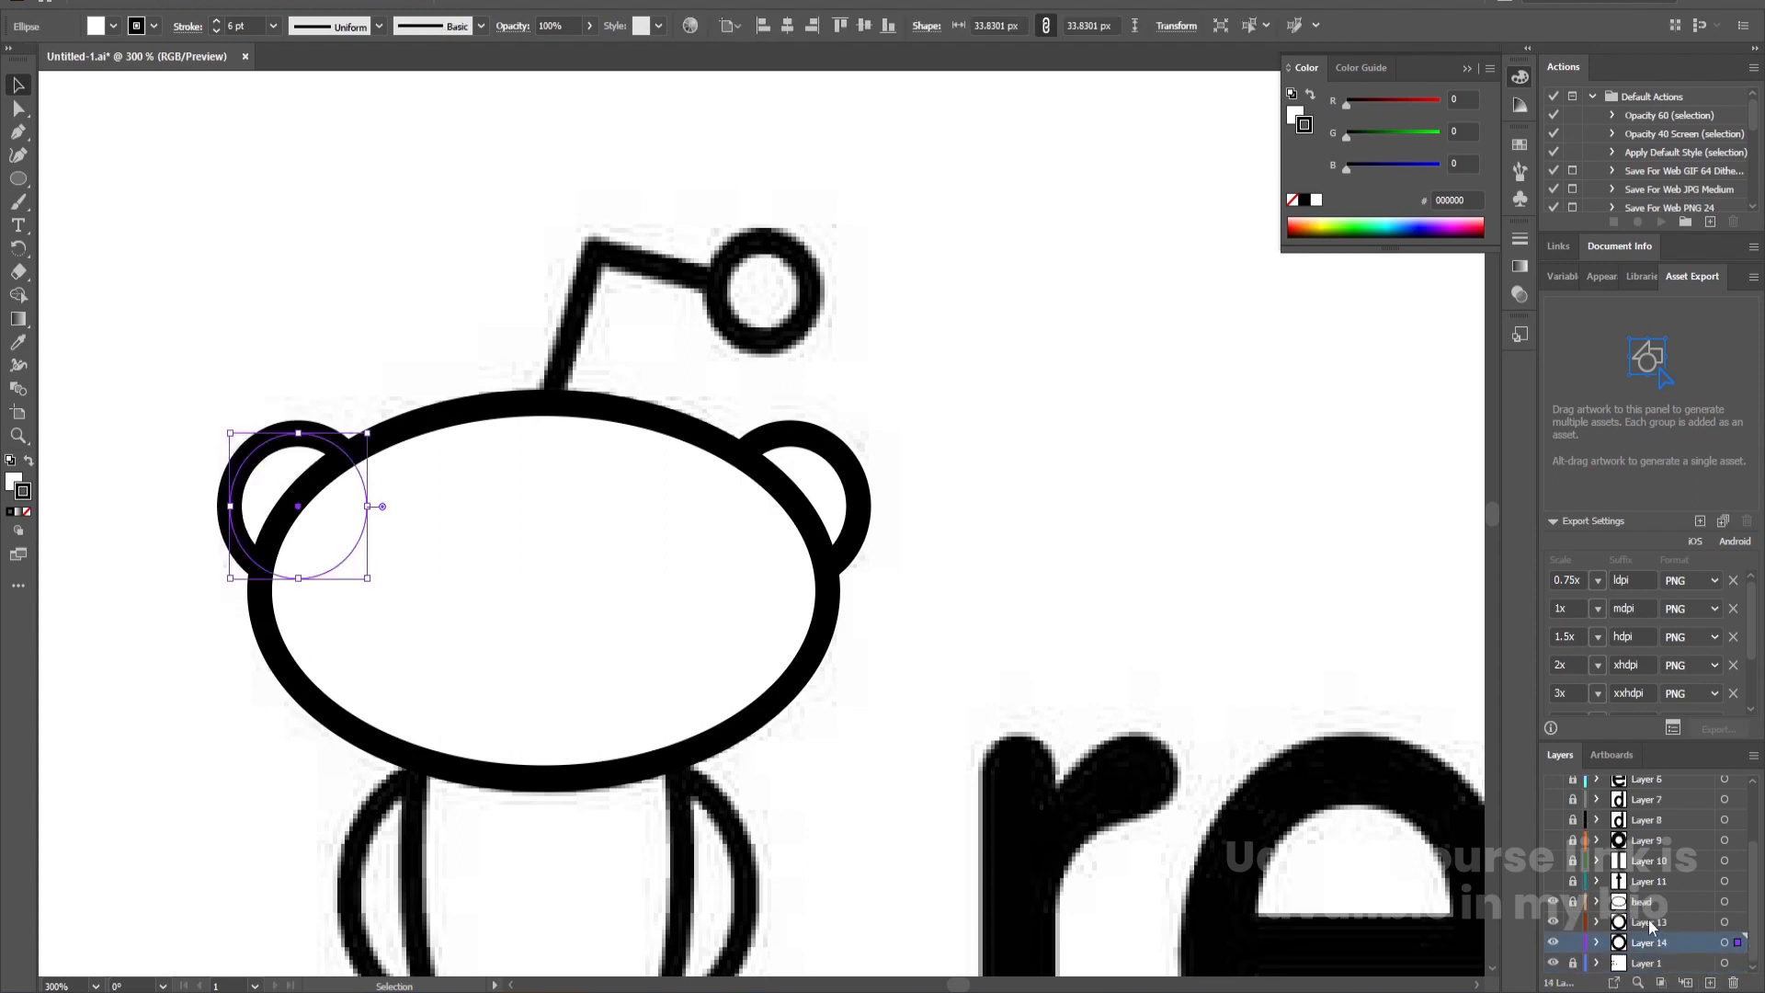
Rename both layers holding the ear circles as ear and lock them
{"action": "double_click", "coordinate": [1650, 922]}
{"action": "type", "text": "ea"}
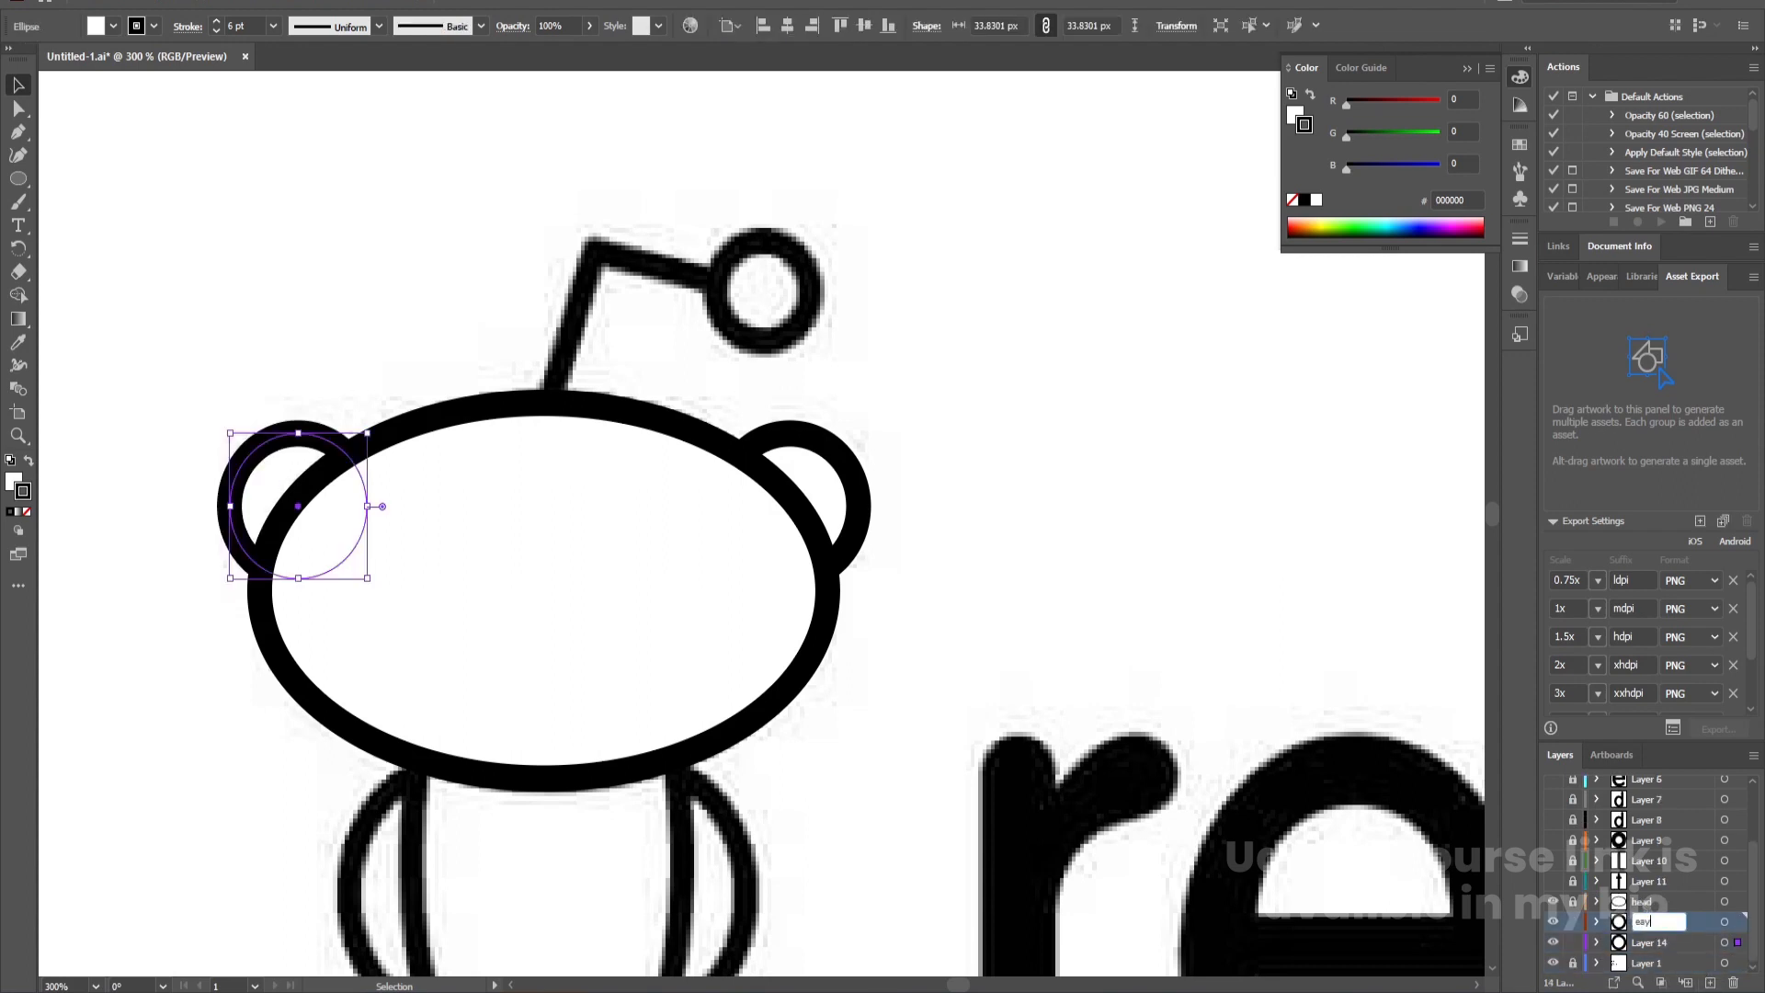
{"action": "type", "text": "r"}
{"action": "key", "text": "Return"}
{"action": "double_click", "coordinate": [1642, 942]}
{"action": "type", "text": "ea"}
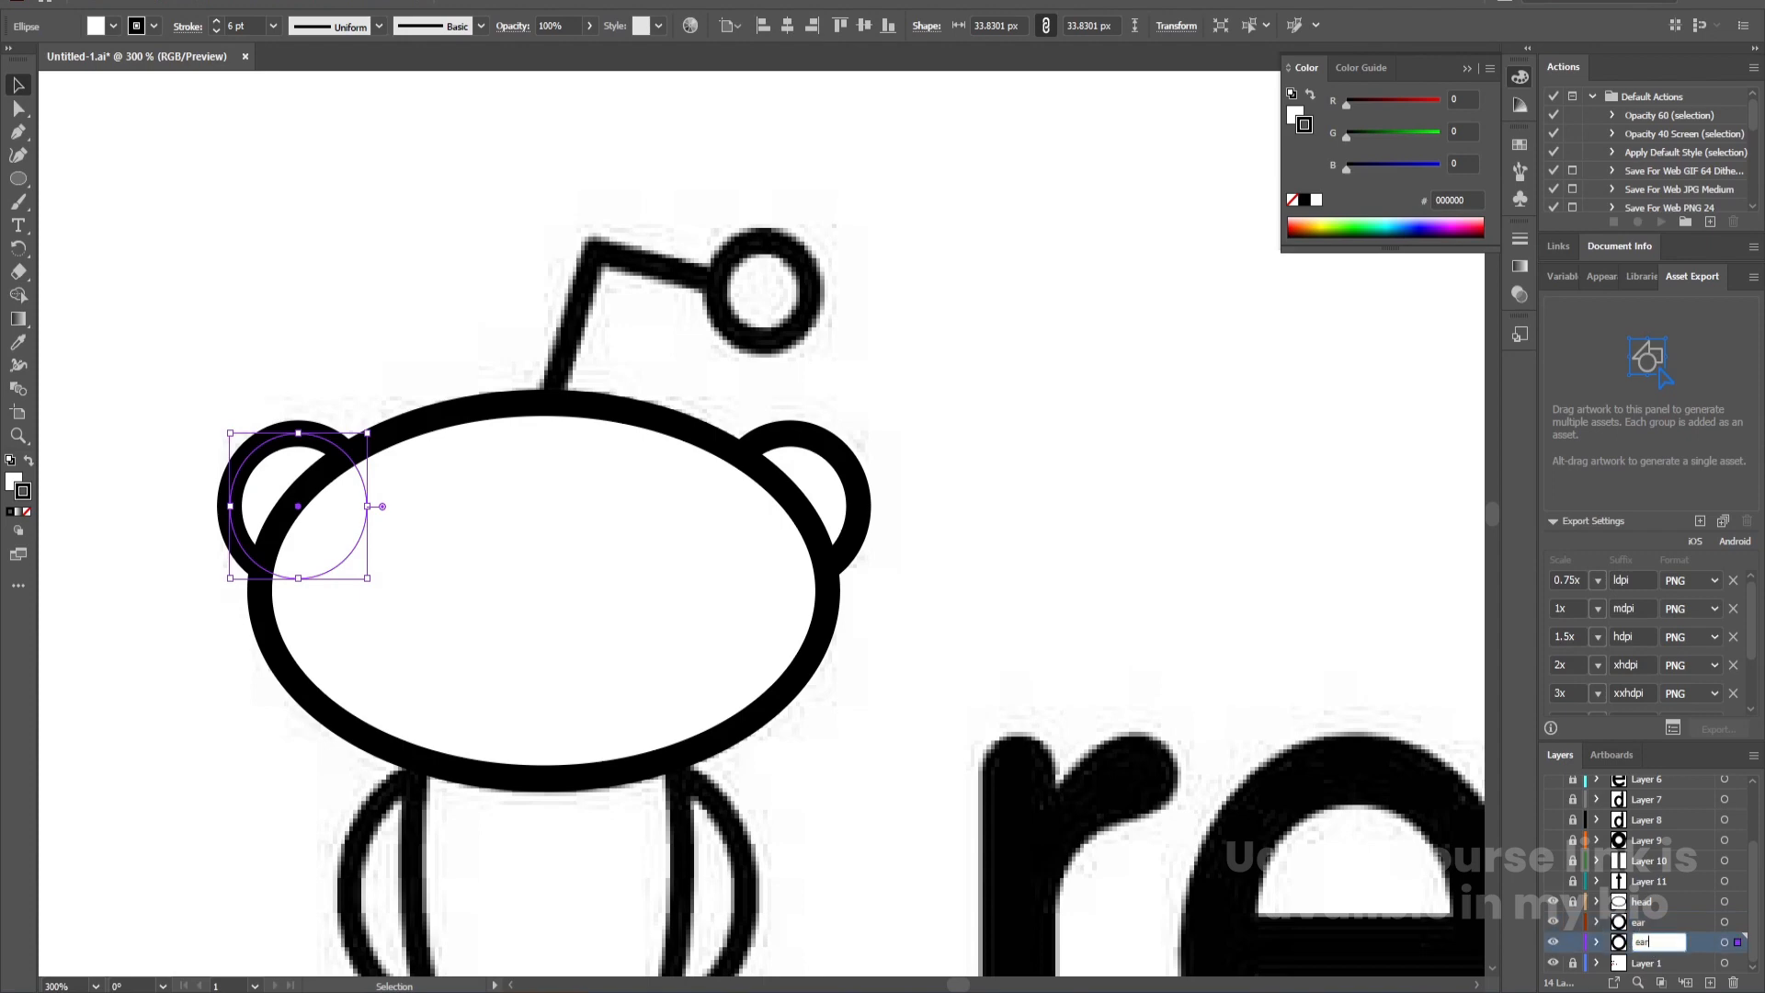
{"action": "key", "text": "Return"}
{"action": "left_click", "coordinate": [1573, 942]}
Add a new layer directly above Layer 1 and set the drawing colors to white fill with no stroke
{"action": "left_click", "coordinate": [1710, 982]}
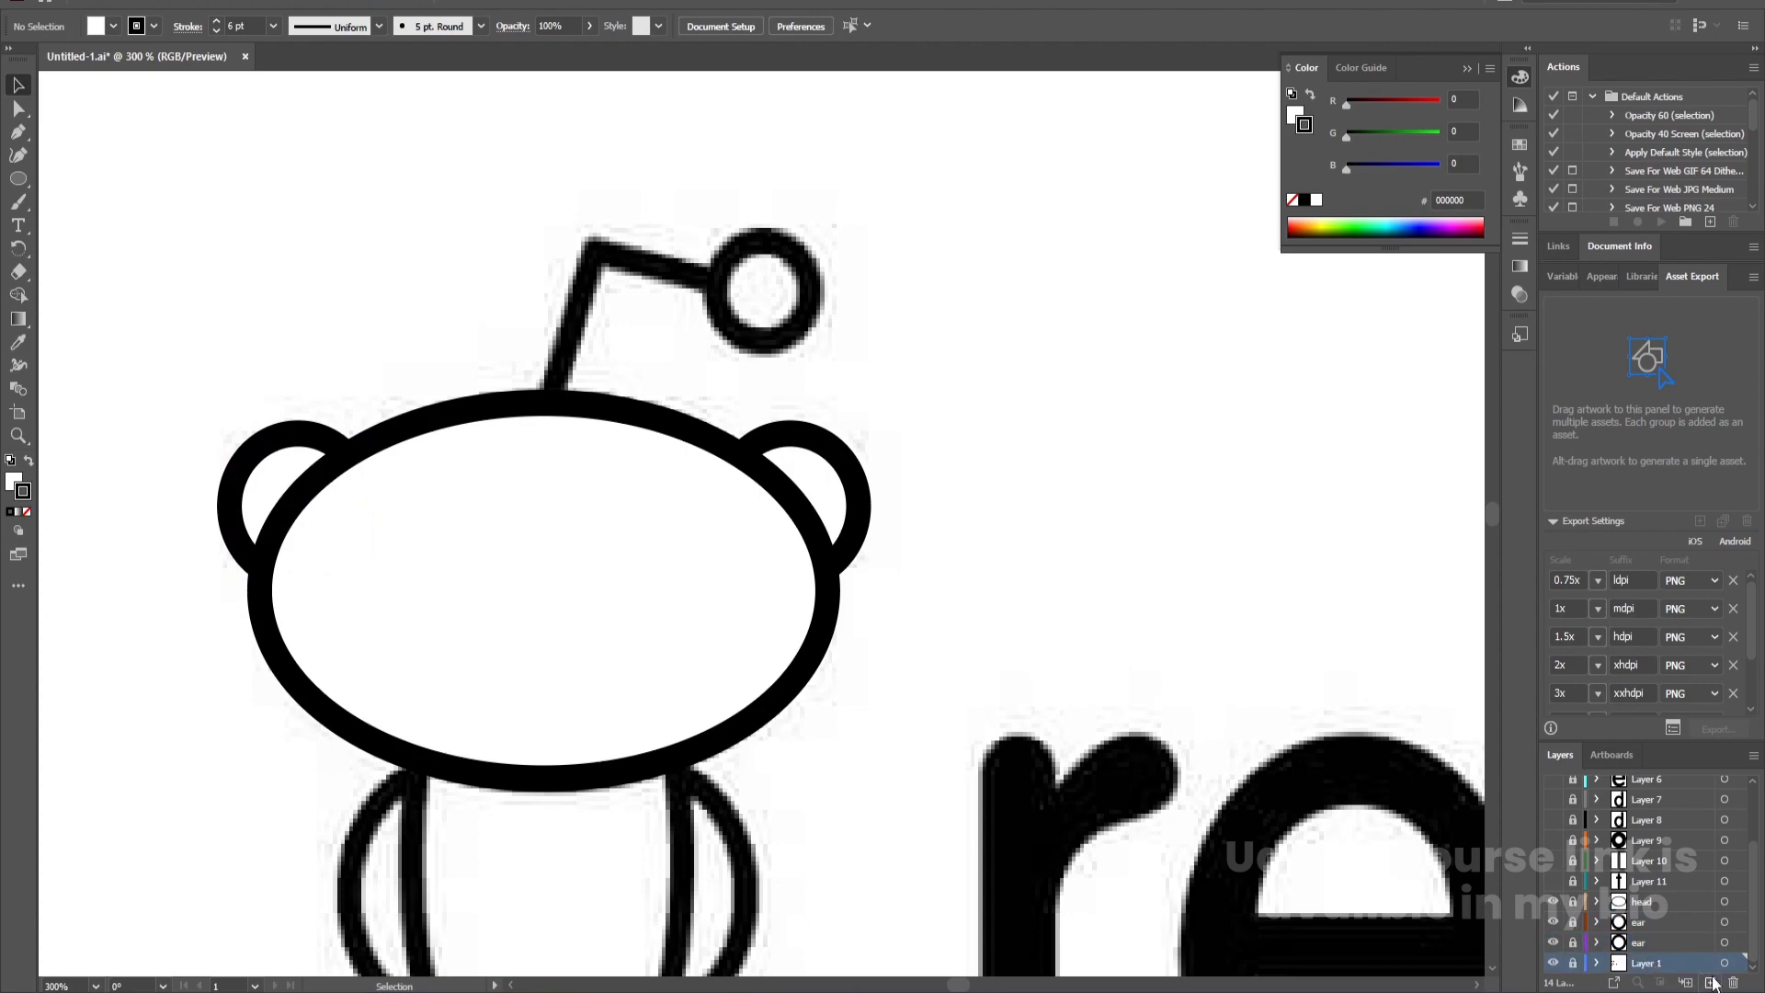
{"action": "scroll", "coordinate": [685, 743], "scroll_direction": "down", "scroll_amount": 2}
{"action": "scroll", "coordinate": [619, 677], "scroll_direction": "down", "scroll_amount": 2}
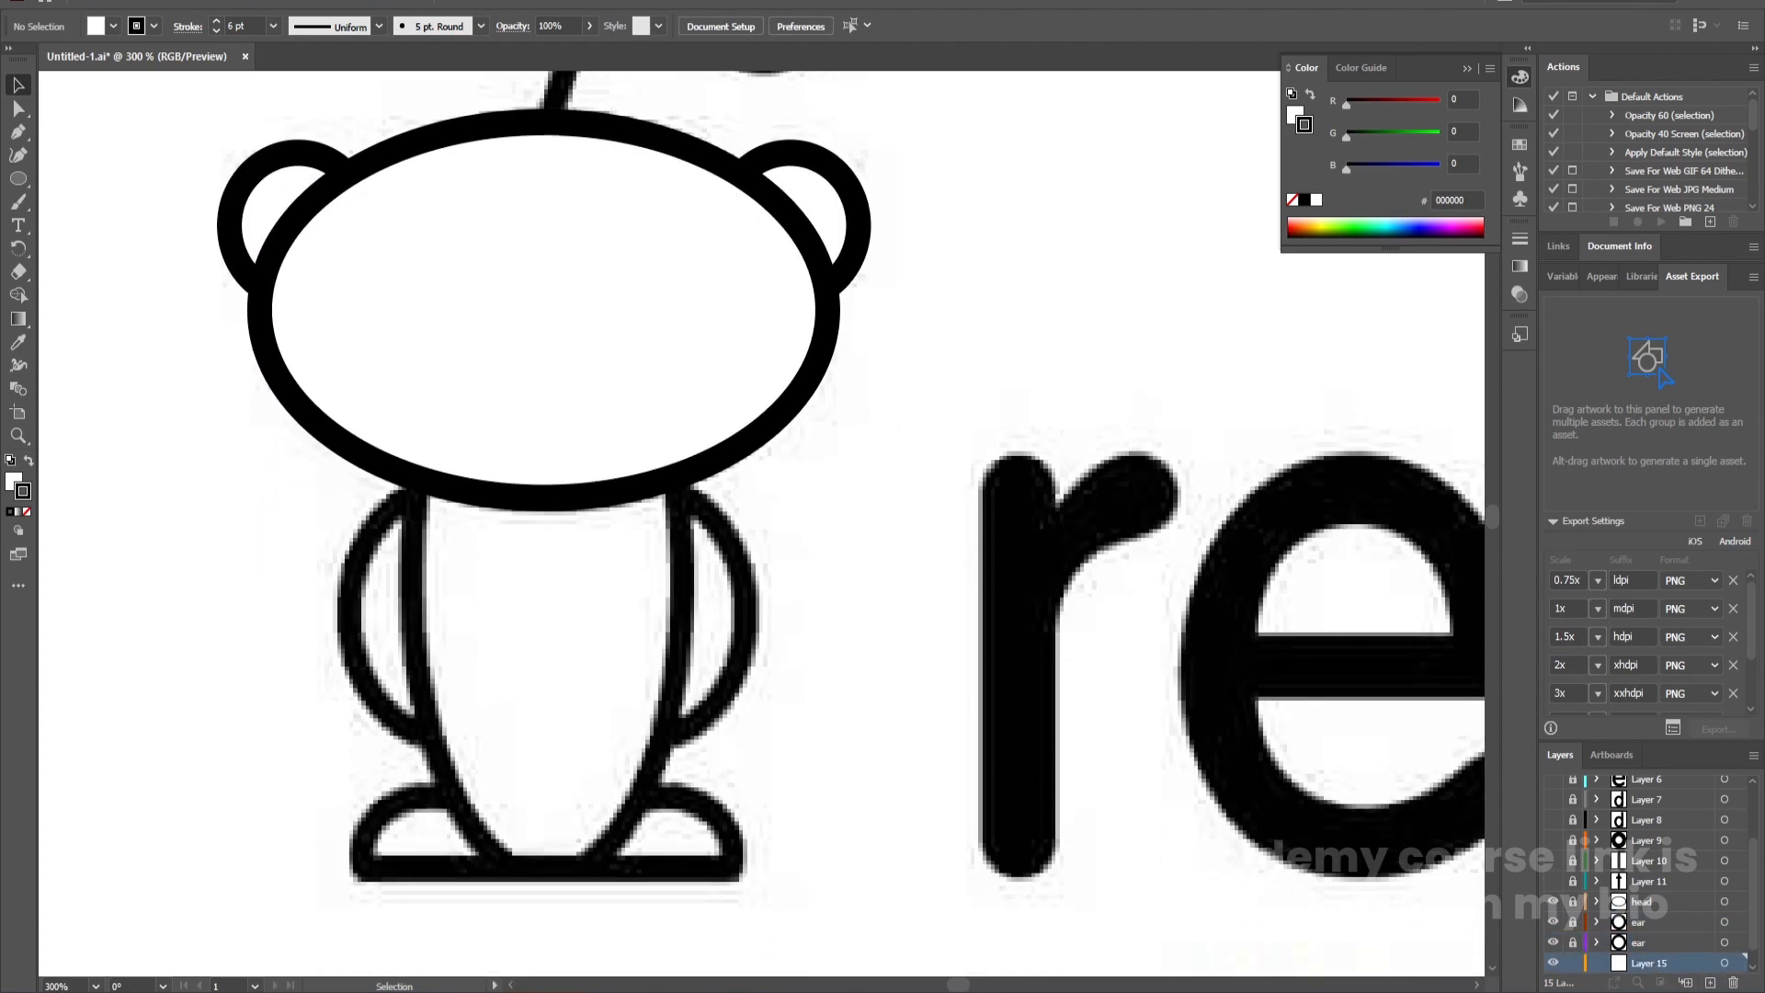
{"action": "scroll", "coordinate": [474, 578], "scroll_direction": "down", "scroll_amount": 1}
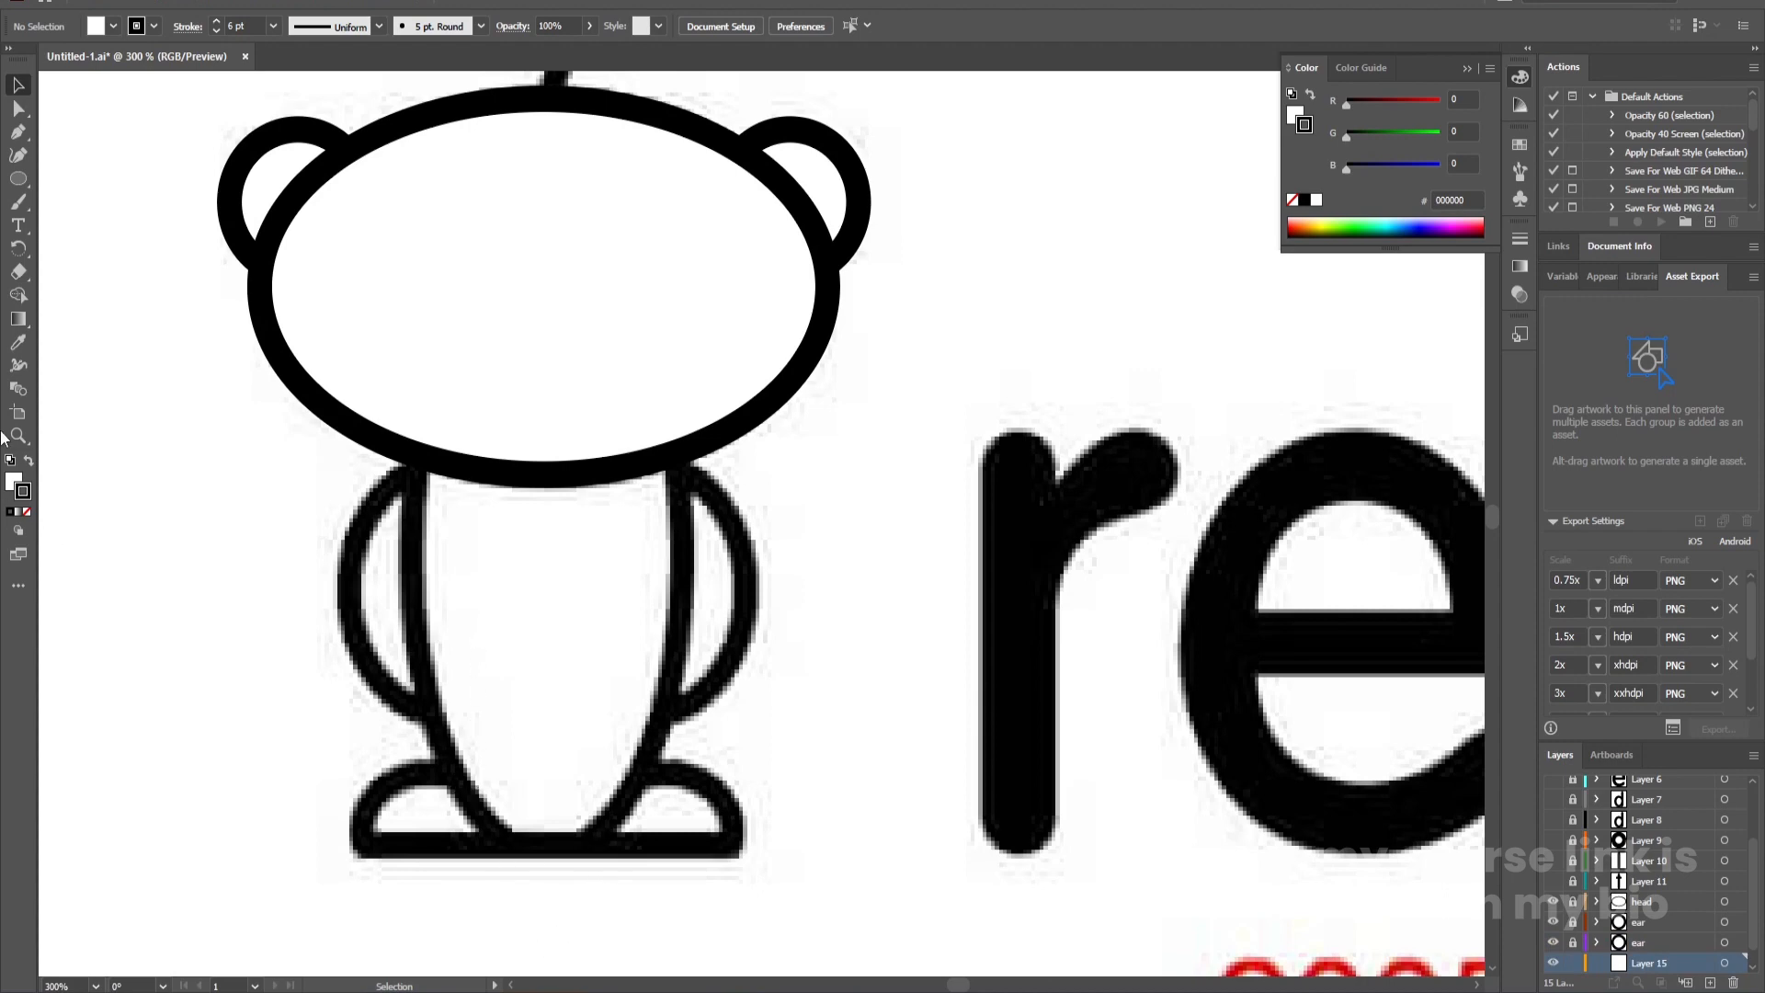
{"action": "left_click", "coordinate": [28, 512]}
{"action": "left_click", "coordinate": [15, 485]}
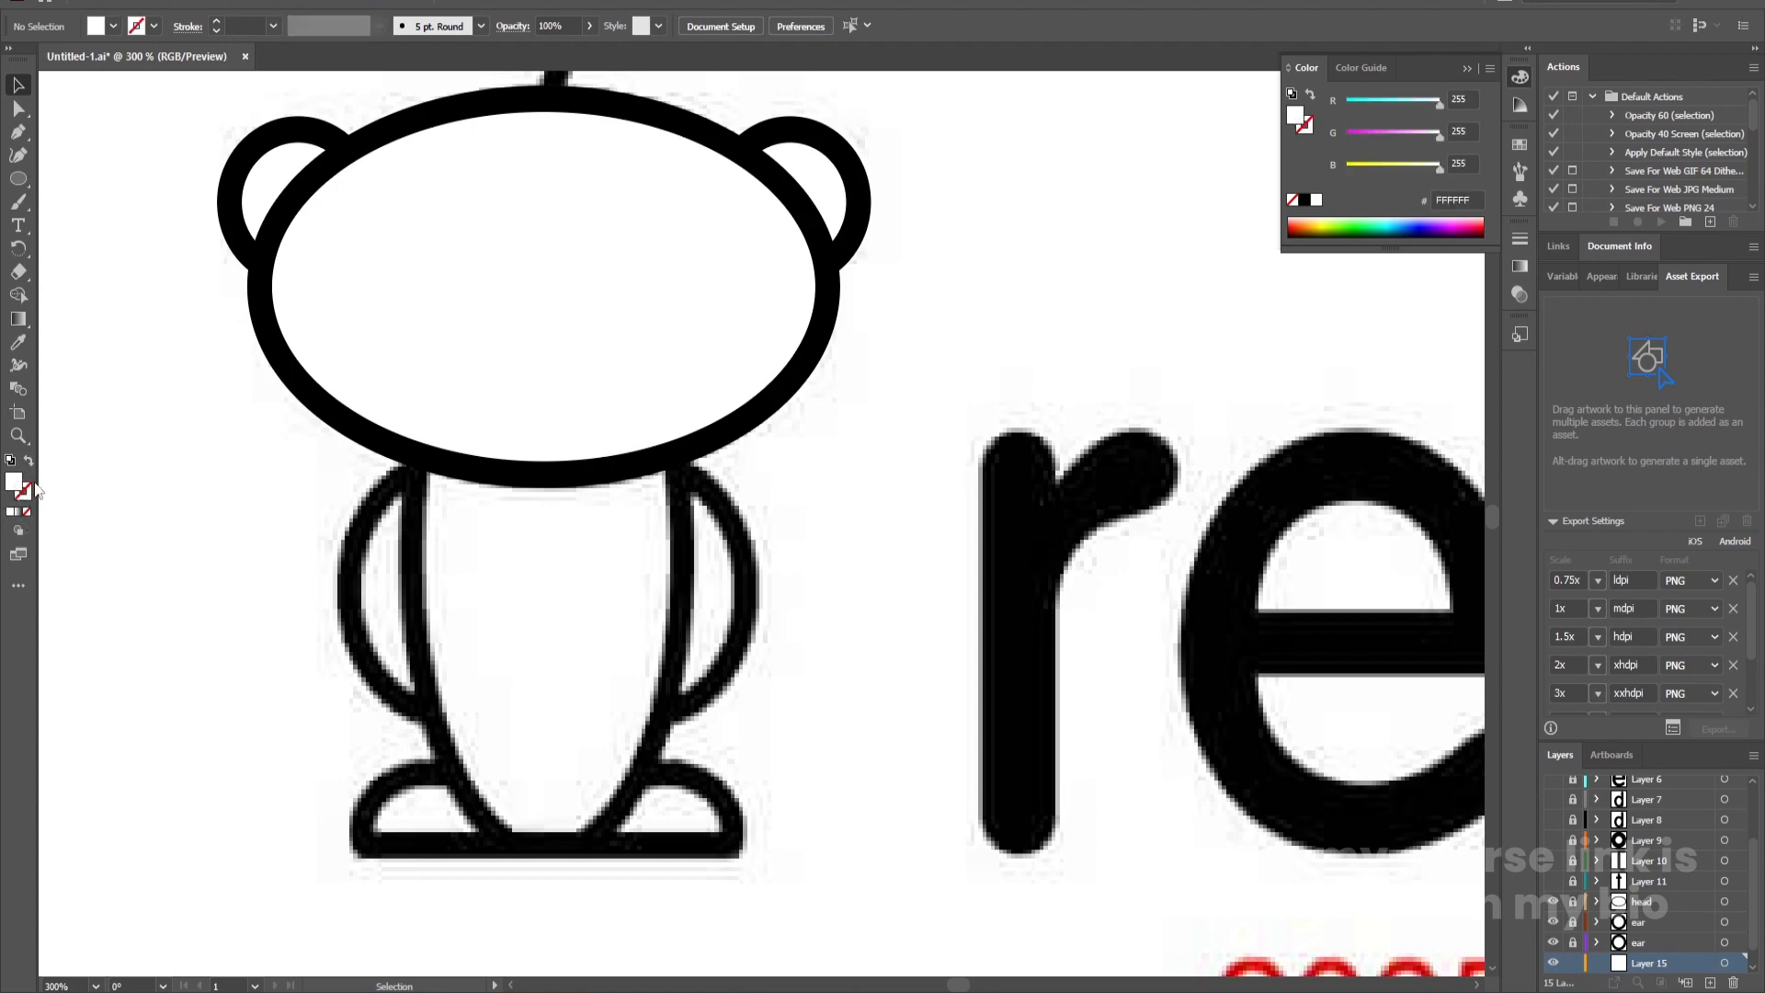
Trace the left half of the mascot's body with the Pen tool as a closed shape with a straight vertical centre edge
{"action": "key", "text": "p"}
{"action": "left_click", "coordinate": [415, 422]}
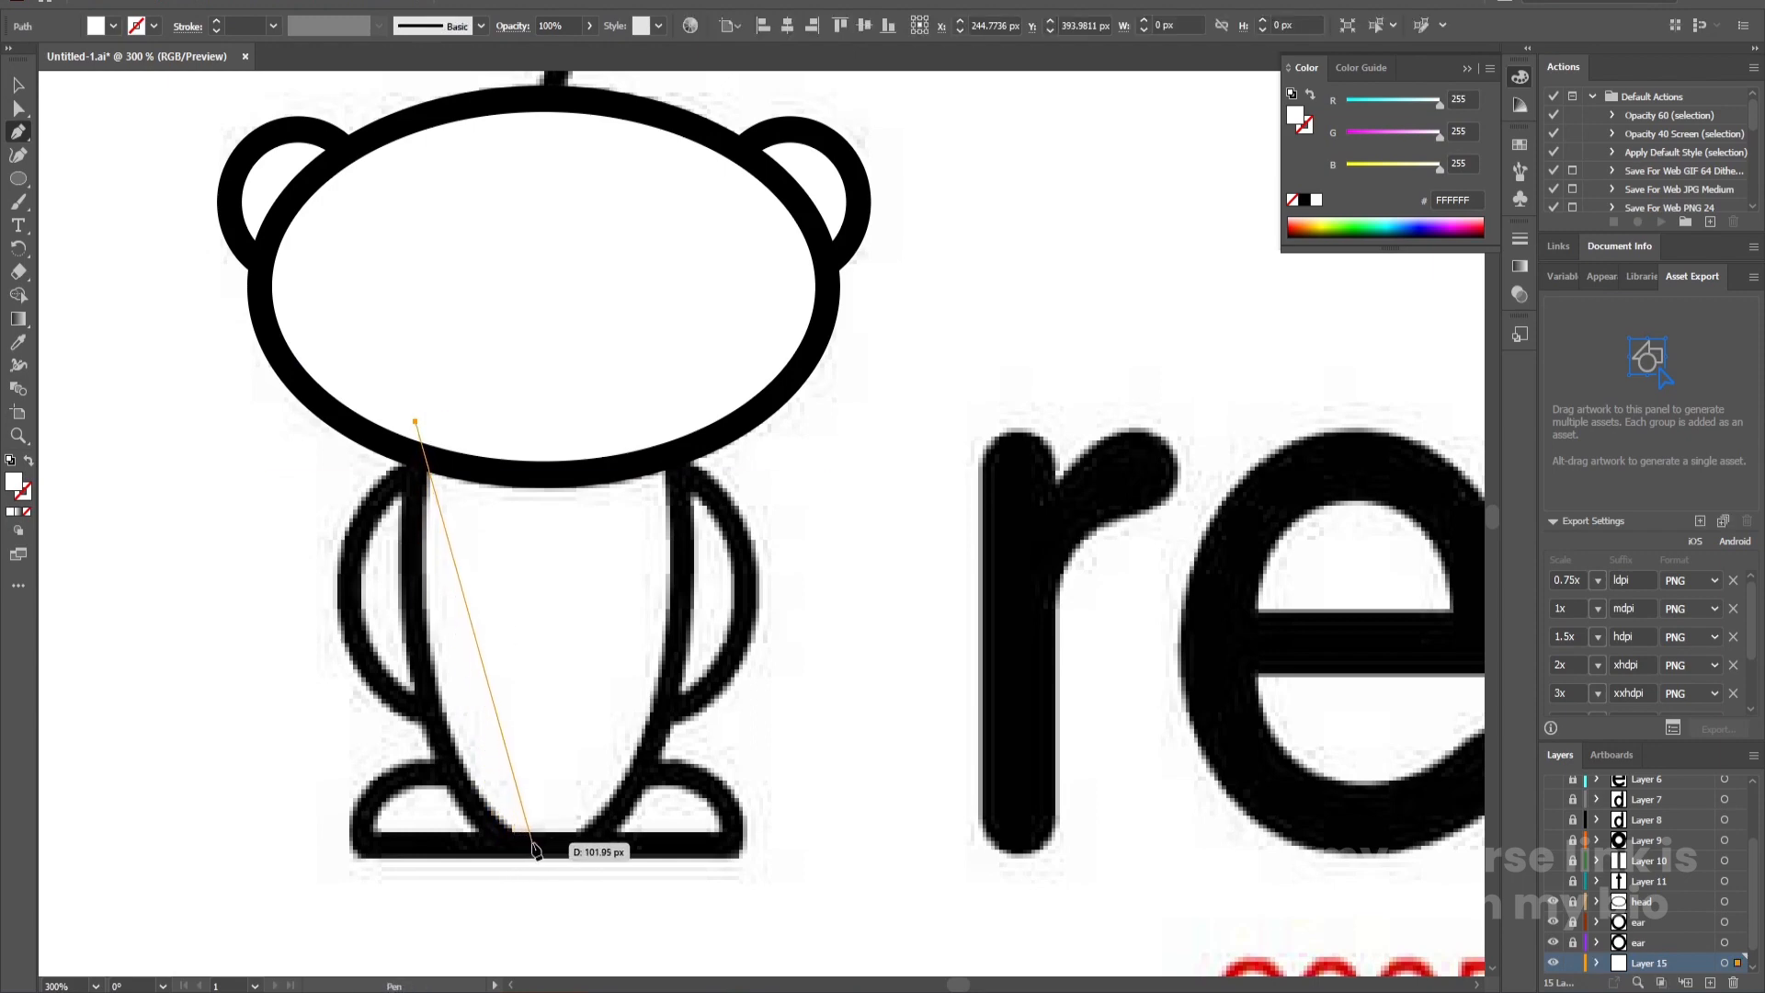
{"action": "left_click_drag", "start_coordinate": [538, 846], "coordinate": [707, 883]}
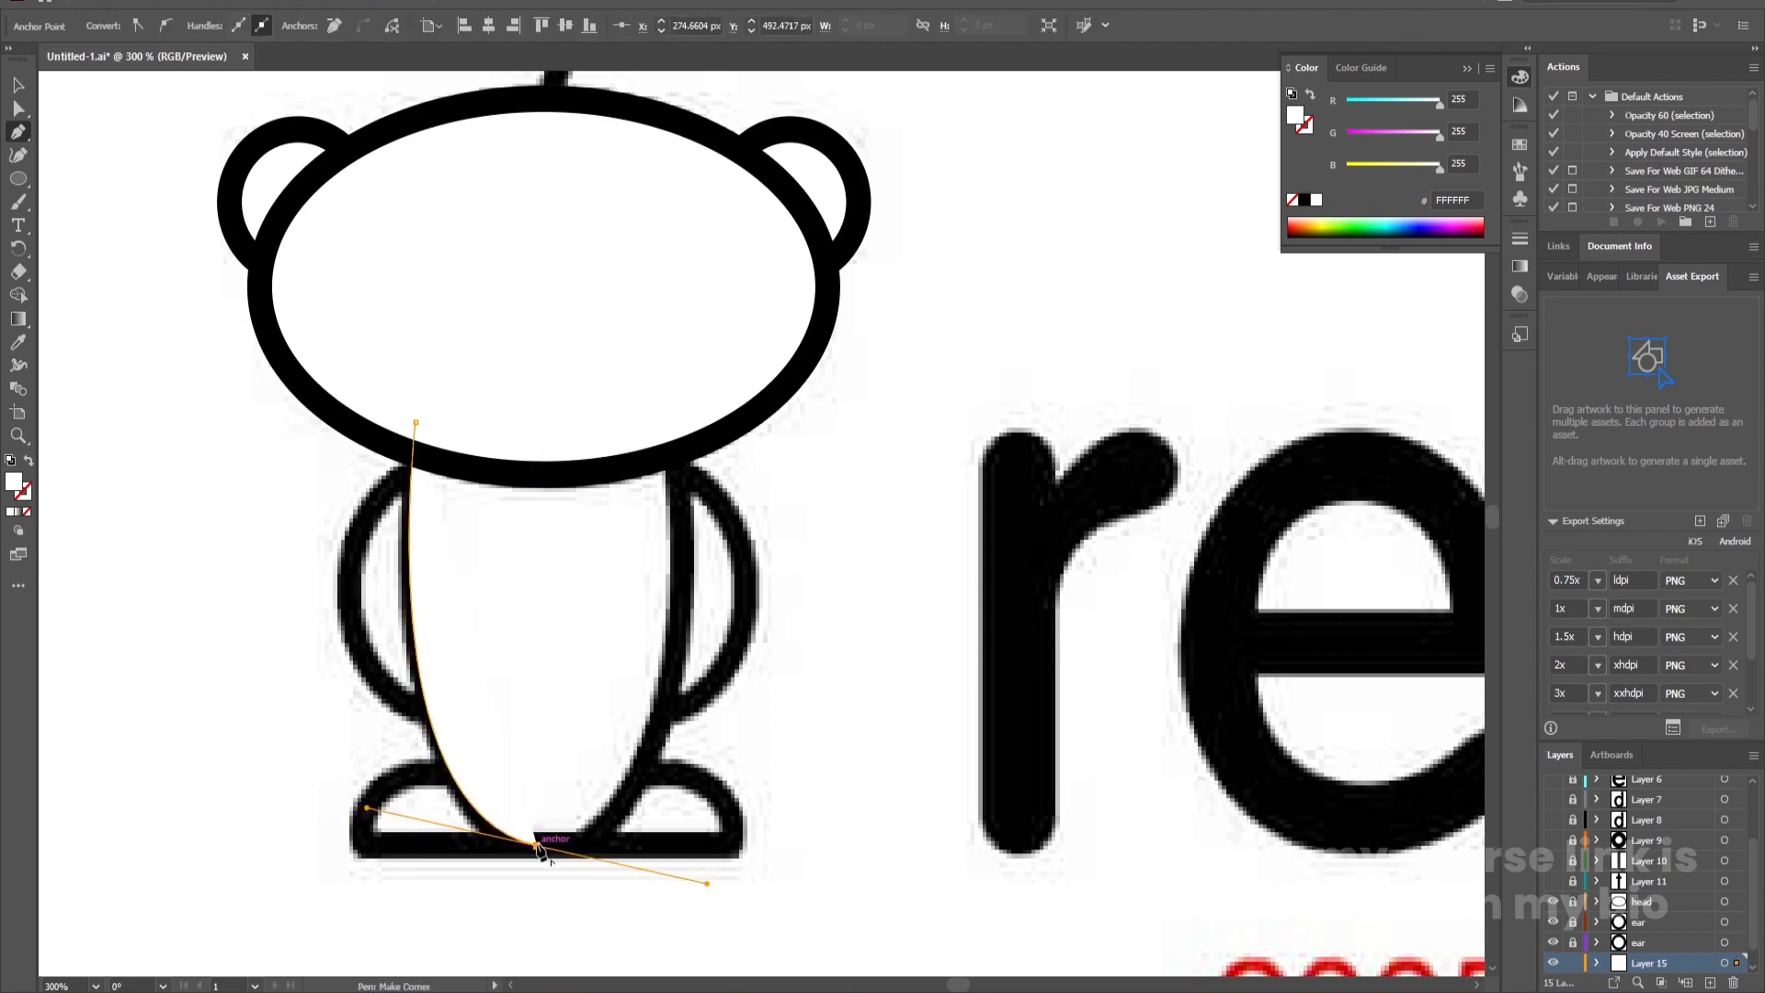
{"action": "left_click", "coordinate": [537, 844]}
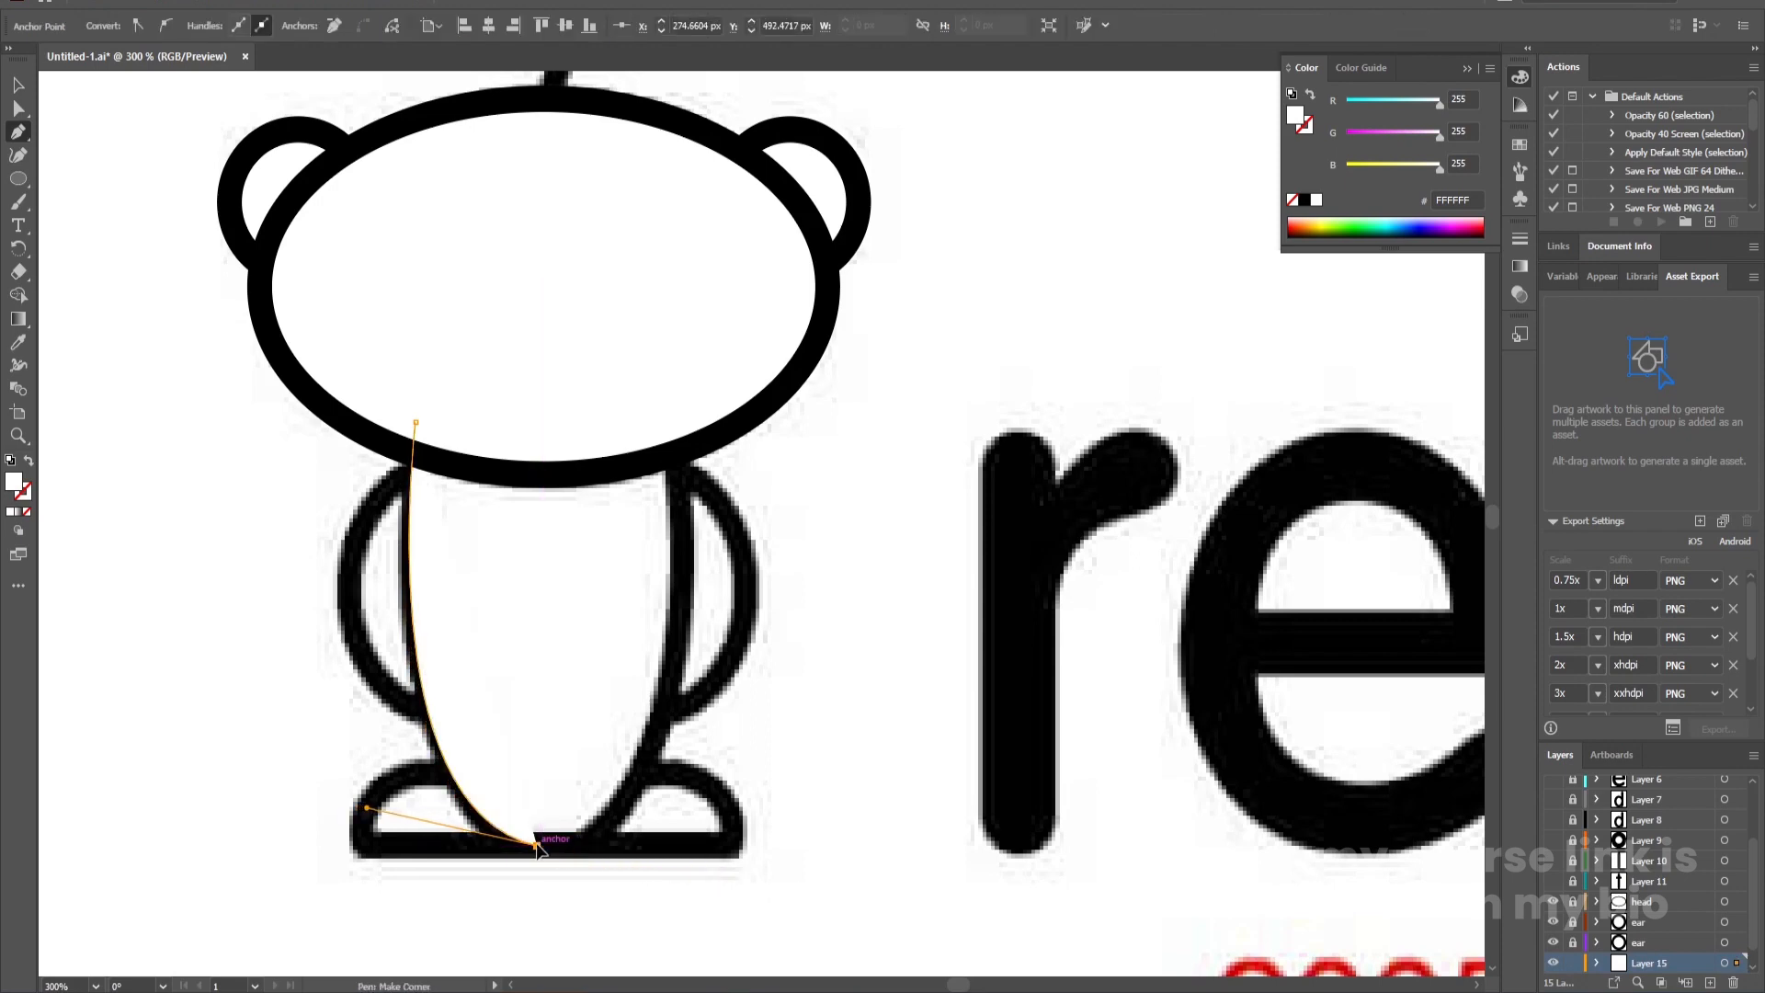
{"action": "left_click", "coordinate": [537, 422]}
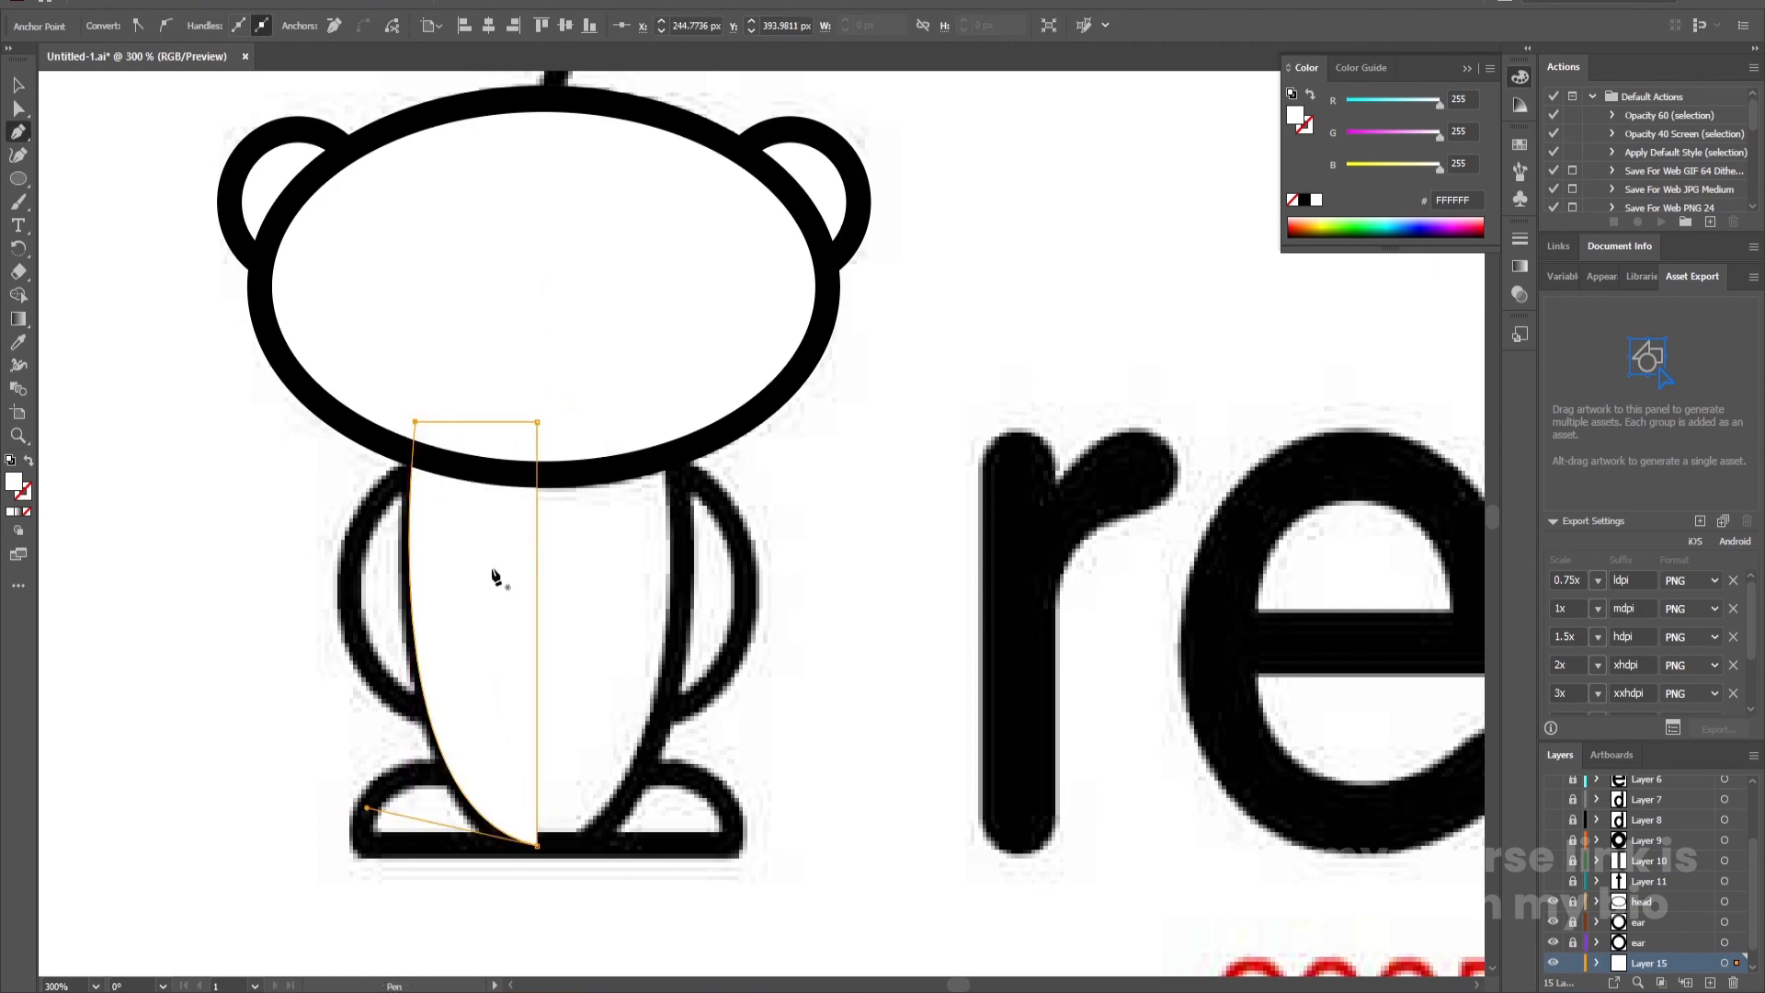
{"action": "key", "text": "v"}
{"action": "left_click", "coordinate": [557, 616]}
{"action": "left_click", "coordinate": [496, 641]}
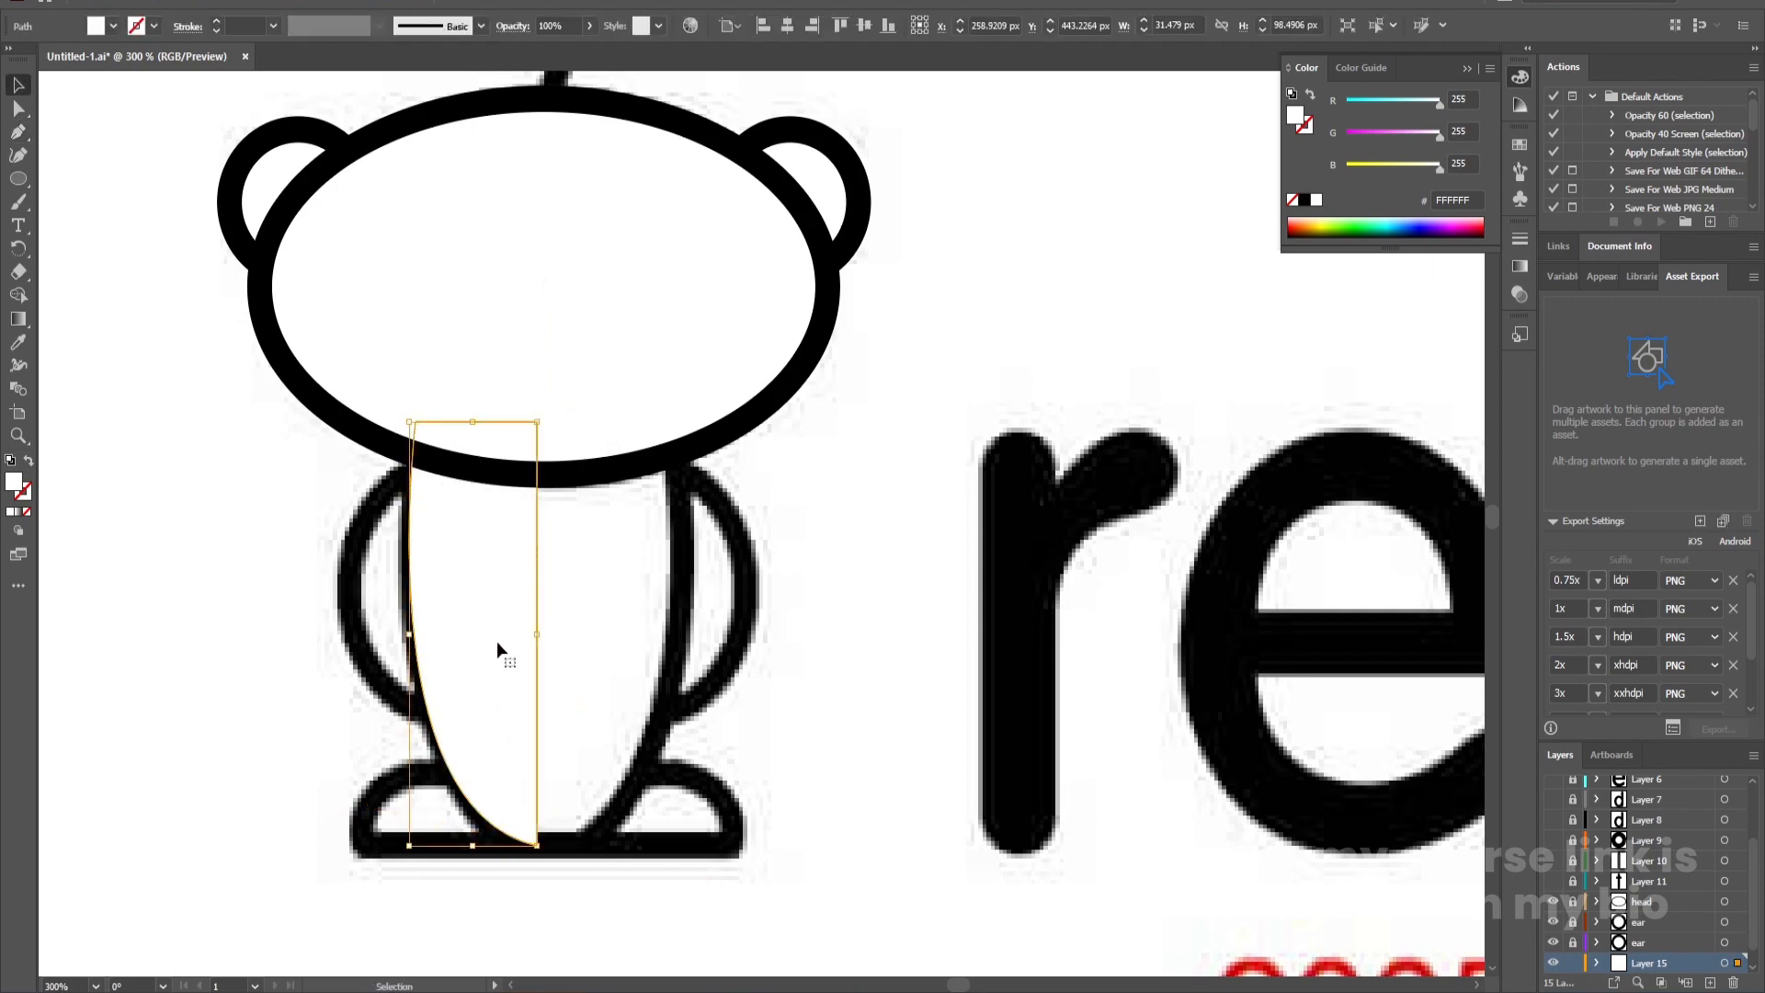
Copy the half body in place, reflect the copy about the vertical axis, and align it against the original's centre edge
{"action": "key", "text": "a"}
{"action": "key", "text": "v"}
{"action": "right_click", "coordinate": [494, 622]}
{"action": "mouse_move", "coordinate": [604, 501]}
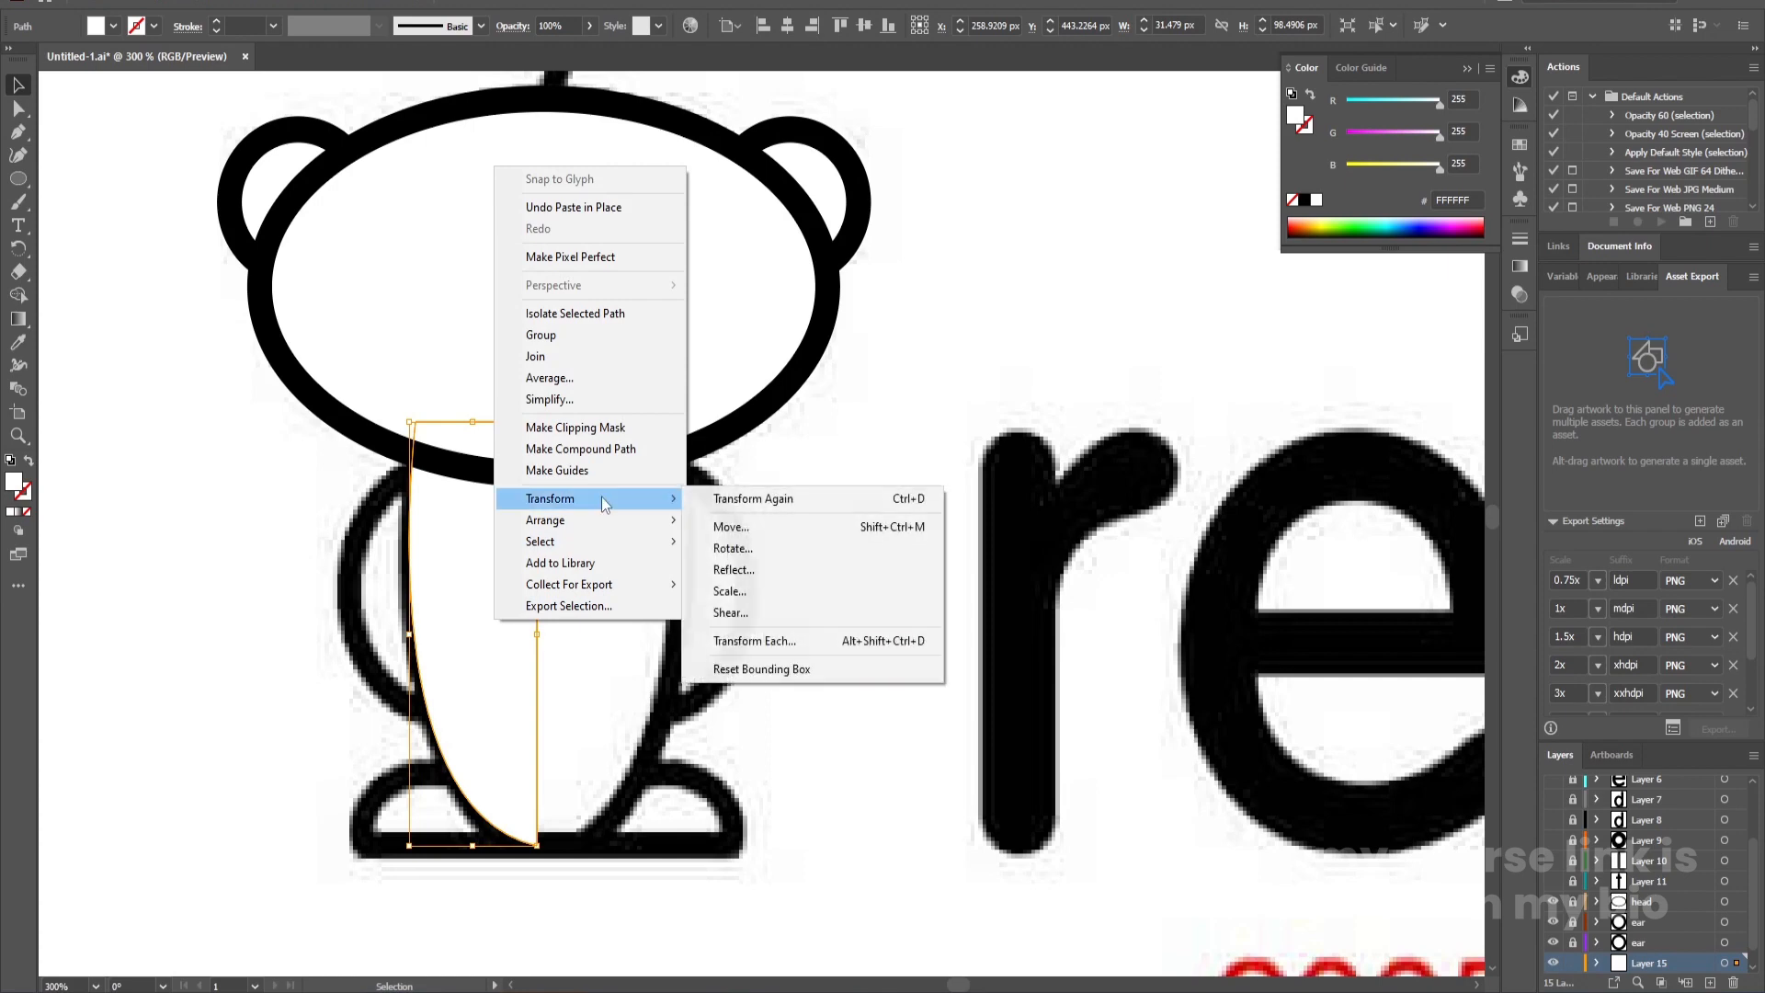
{"action": "left_click", "coordinate": [801, 575]}
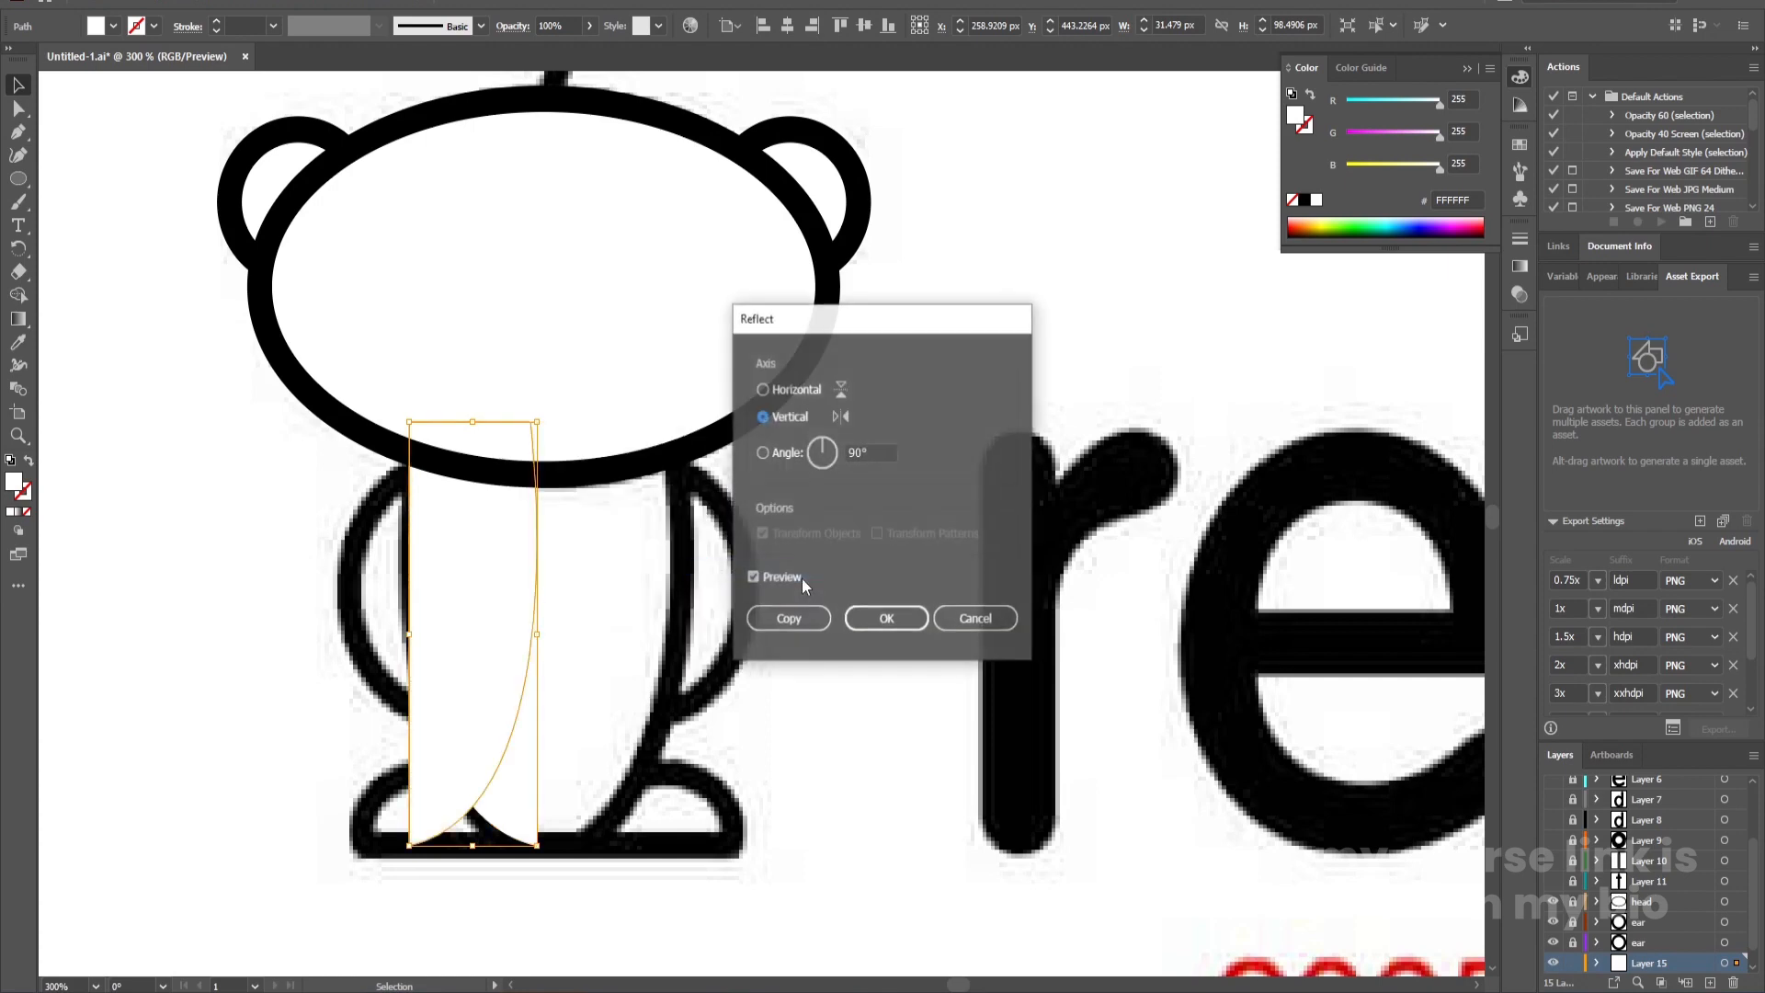
{"action": "left_click", "coordinate": [888, 618]}
{"action": "left_click_drag", "start_coordinate": [472, 632], "coordinate": [605, 633]}
{"action": "left_click", "coordinate": [719, 701]}
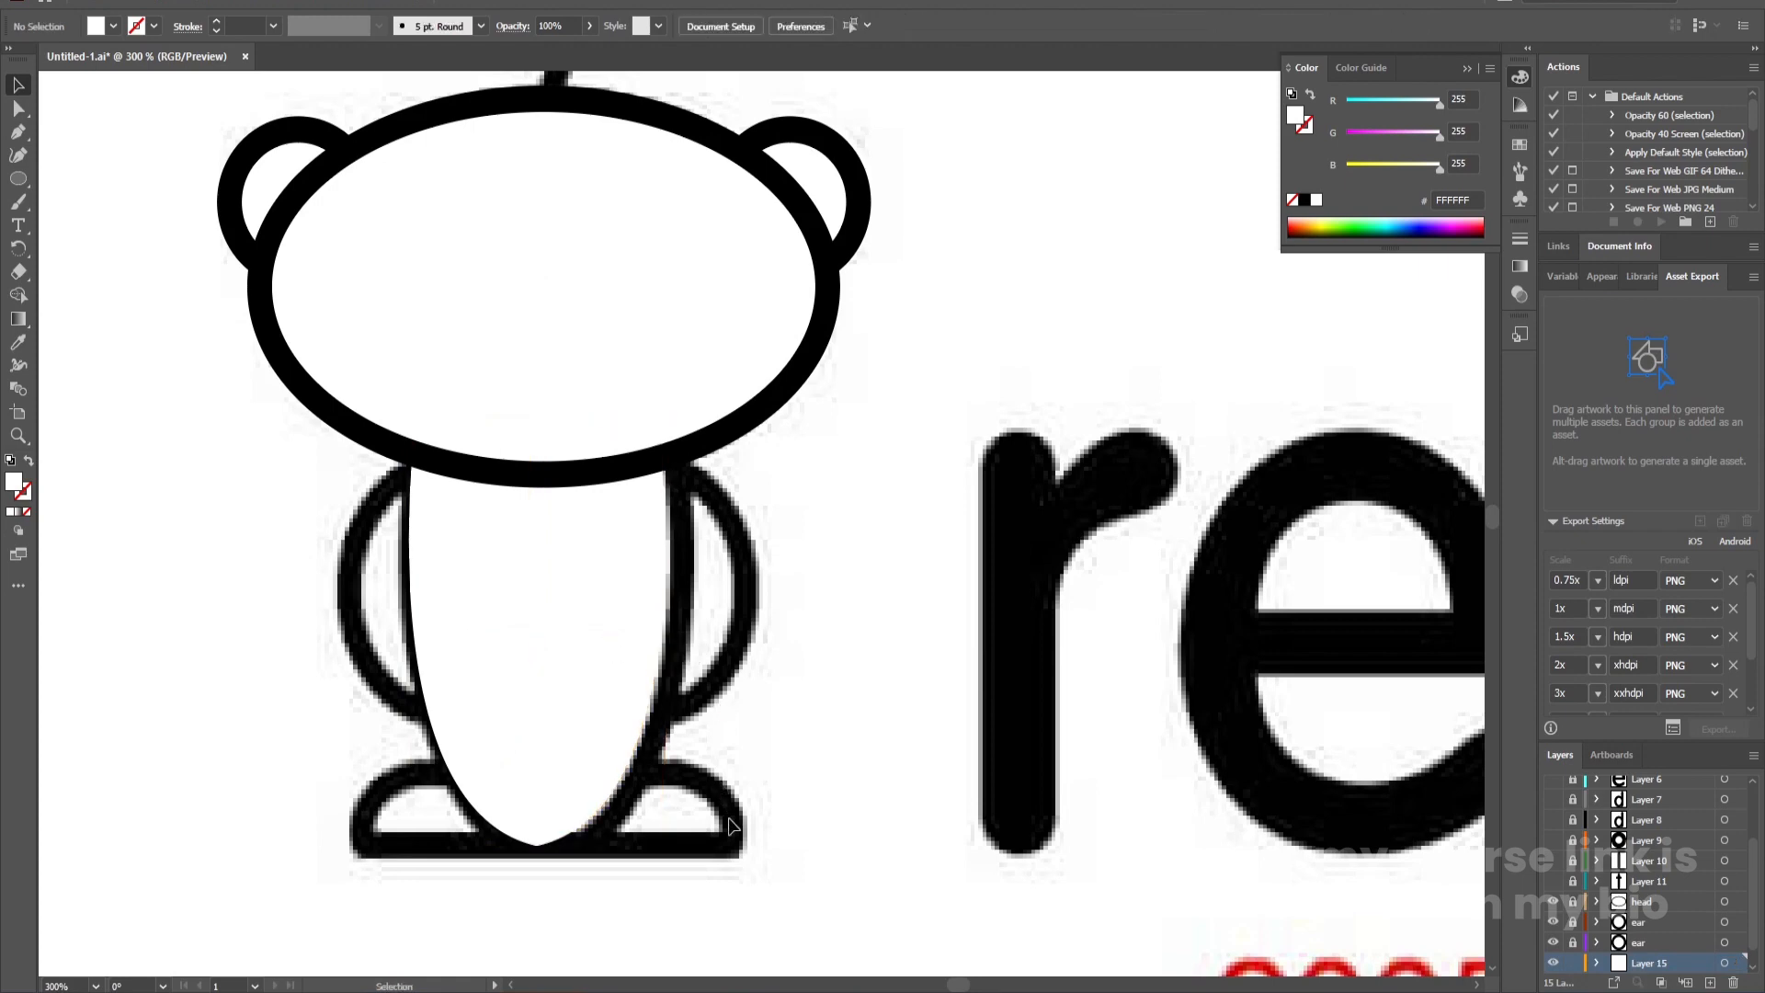
Widen both body halves together to about 67 px and merge them into one shape with the Shape Builder
{"action": "left_click_drag", "start_coordinate": [732, 825], "coordinate": [449, 659]}
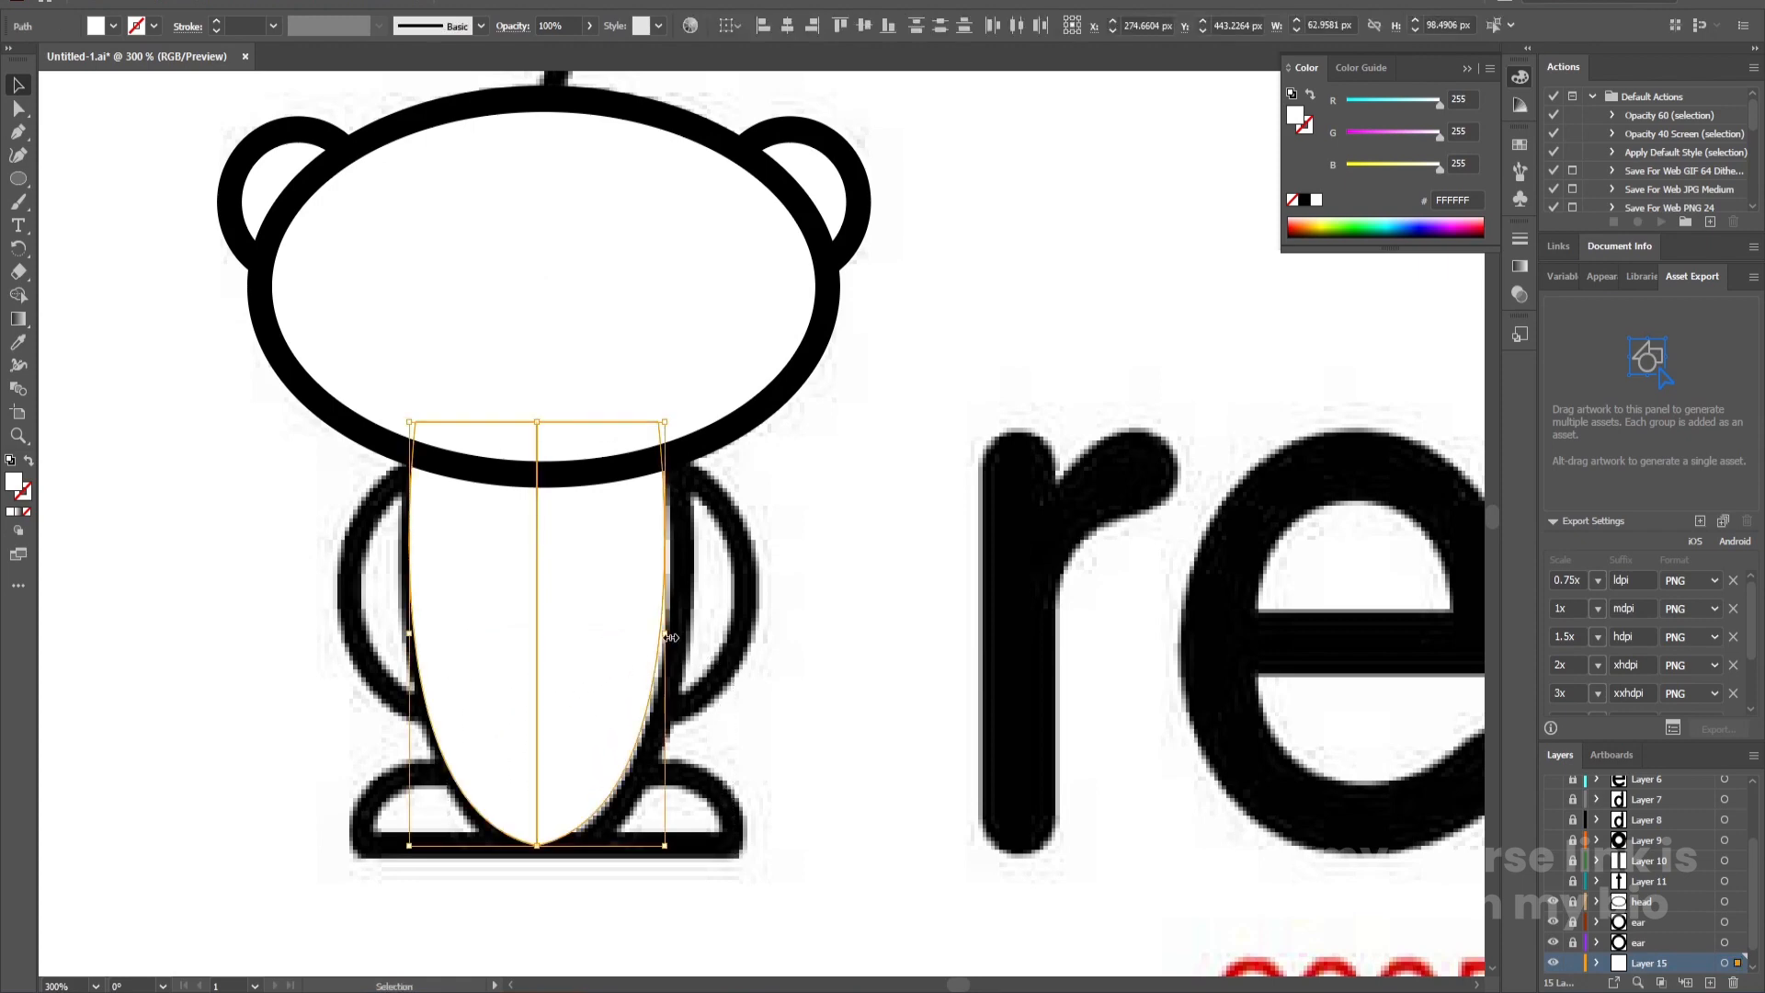
{"action": "left_click_drag", "start_coordinate": [669, 636], "coordinate": [685, 636]}
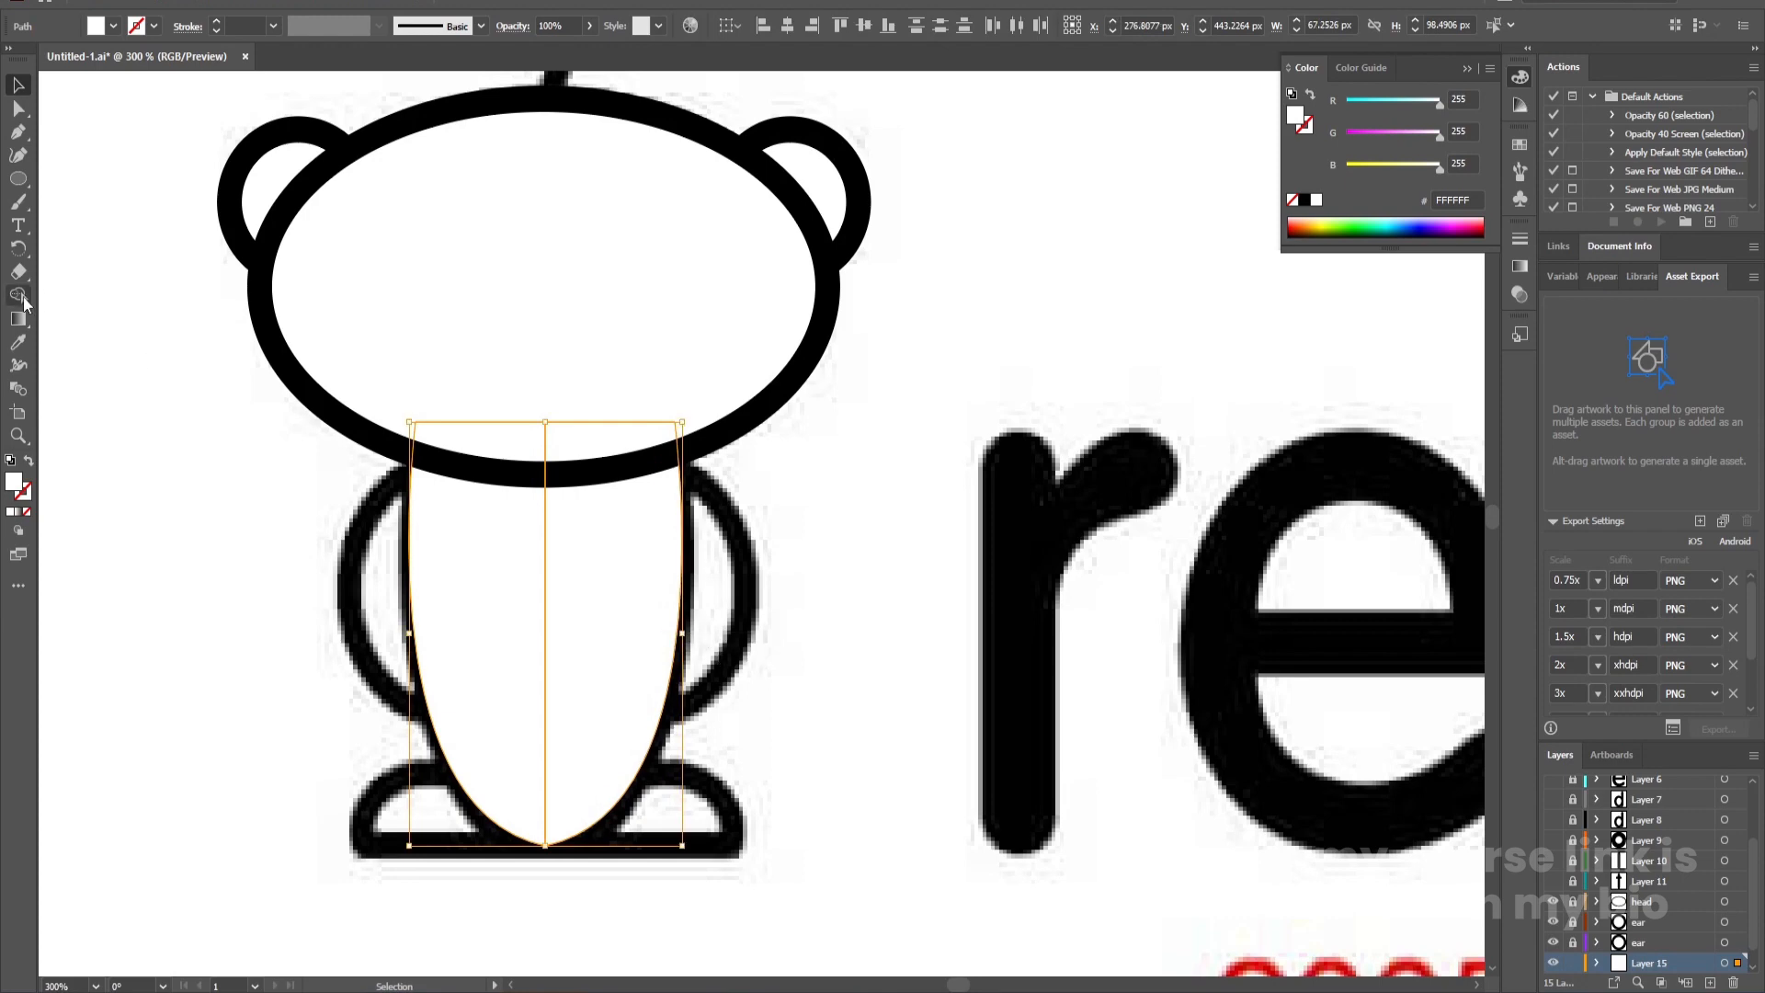
{"action": "left_click", "coordinate": [23, 299]}
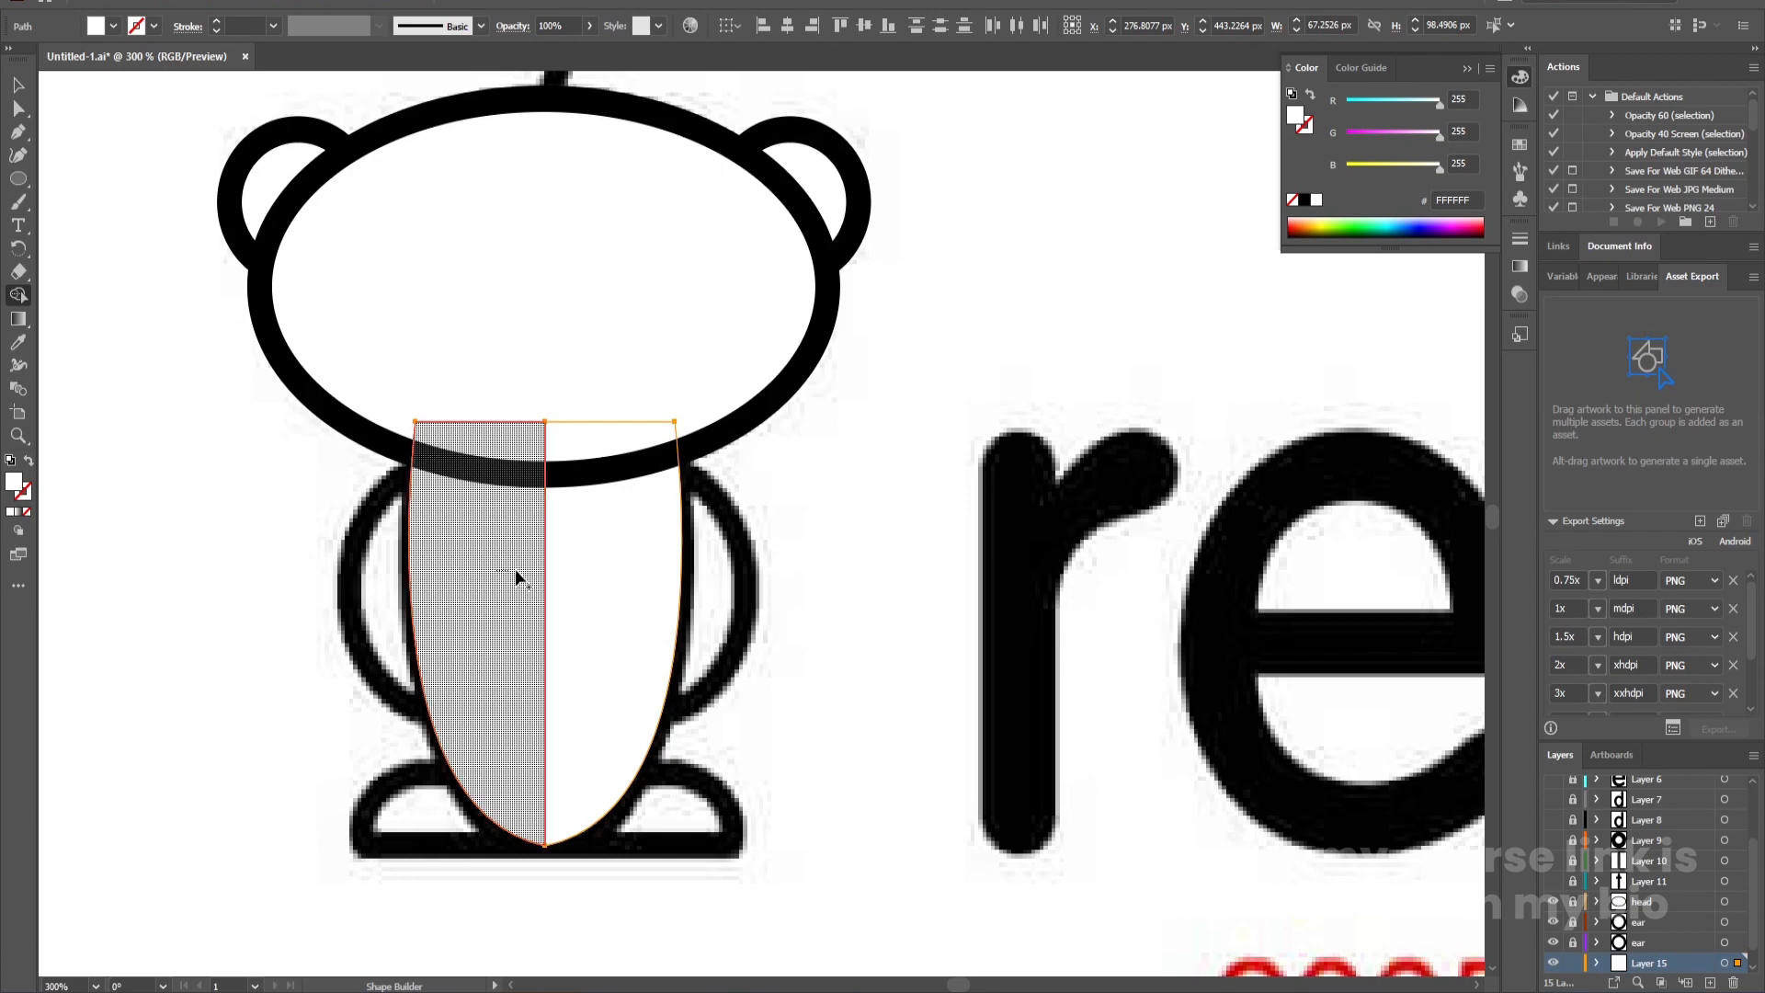
{"action": "mouse_move", "coordinate": [517, 577]}
{"action": "left_mouse_down"}
{"action": "mouse_move", "coordinate": [564, 580]}
{"action": "mouse_move", "coordinate": [516, 604]}
{"action": "left_mouse_up"}
{"action": "key", "text": "v"}
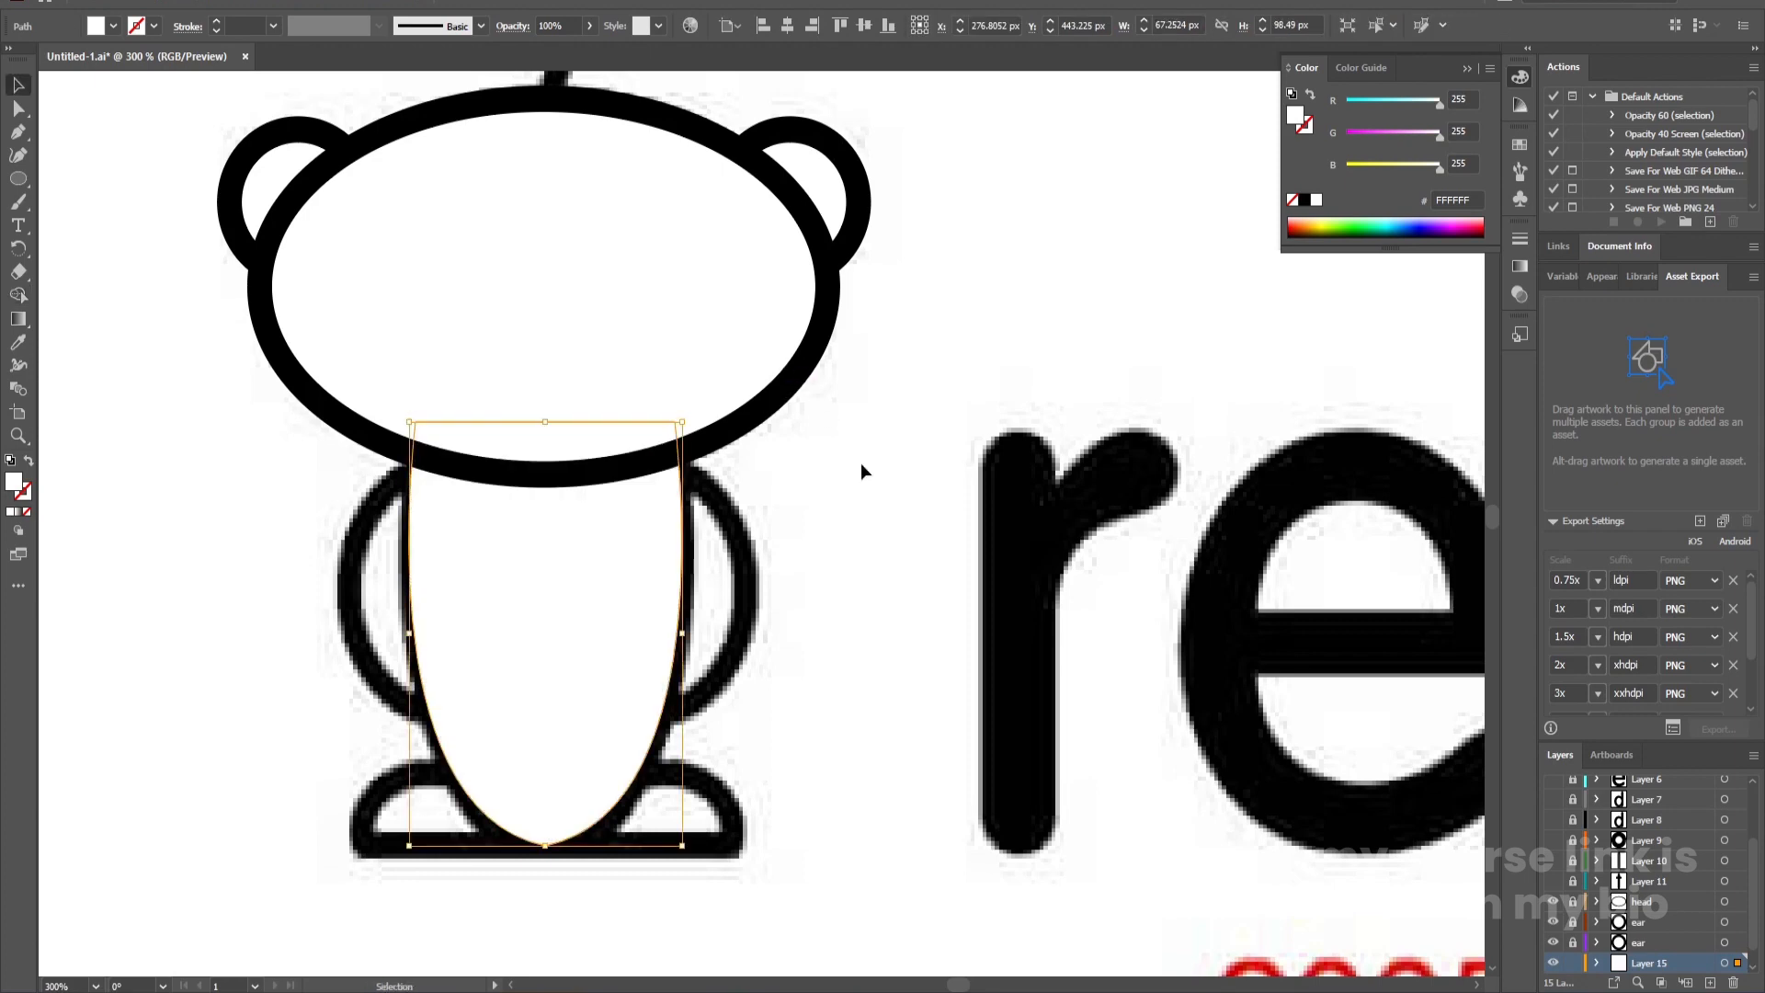
{"action": "left_click", "coordinate": [861, 467]}
Nudge the body's lowest anchor point down slightly and round off its pointed corner
{"action": "left_click", "coordinate": [591, 746]}
{"action": "key", "text": "a"}
{"action": "left_click", "coordinate": [547, 853]}
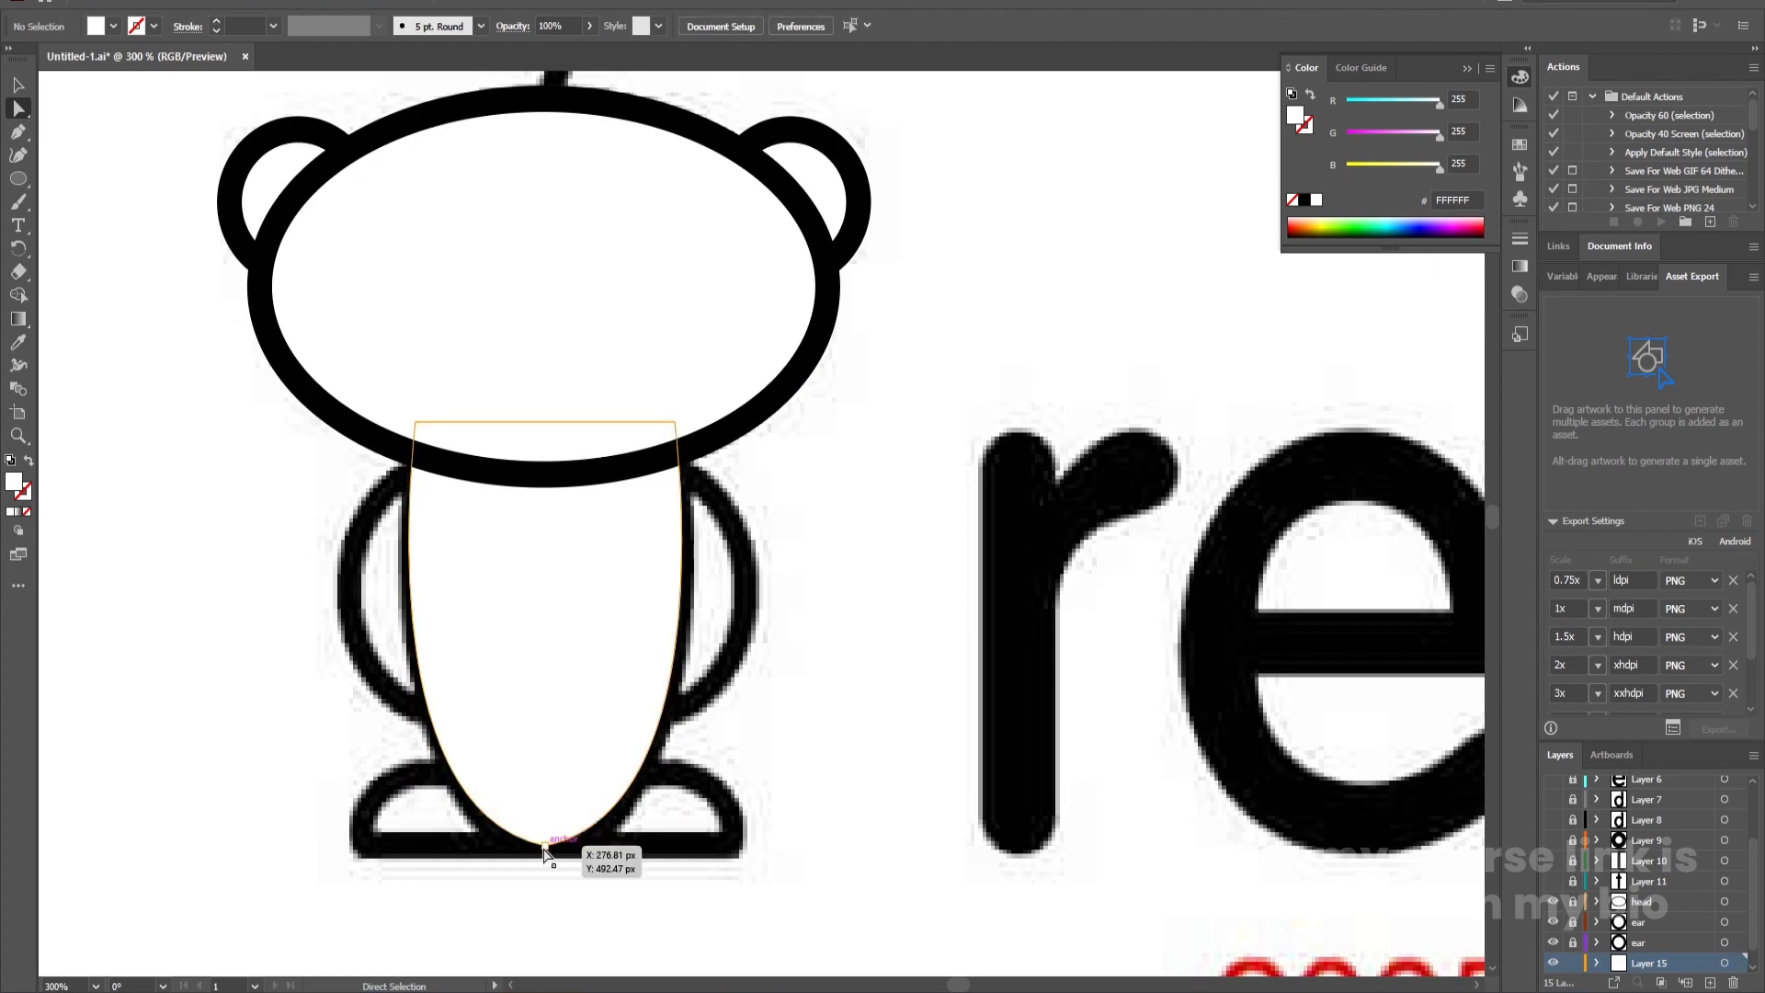
{"action": "left_click", "coordinate": [547, 853]}
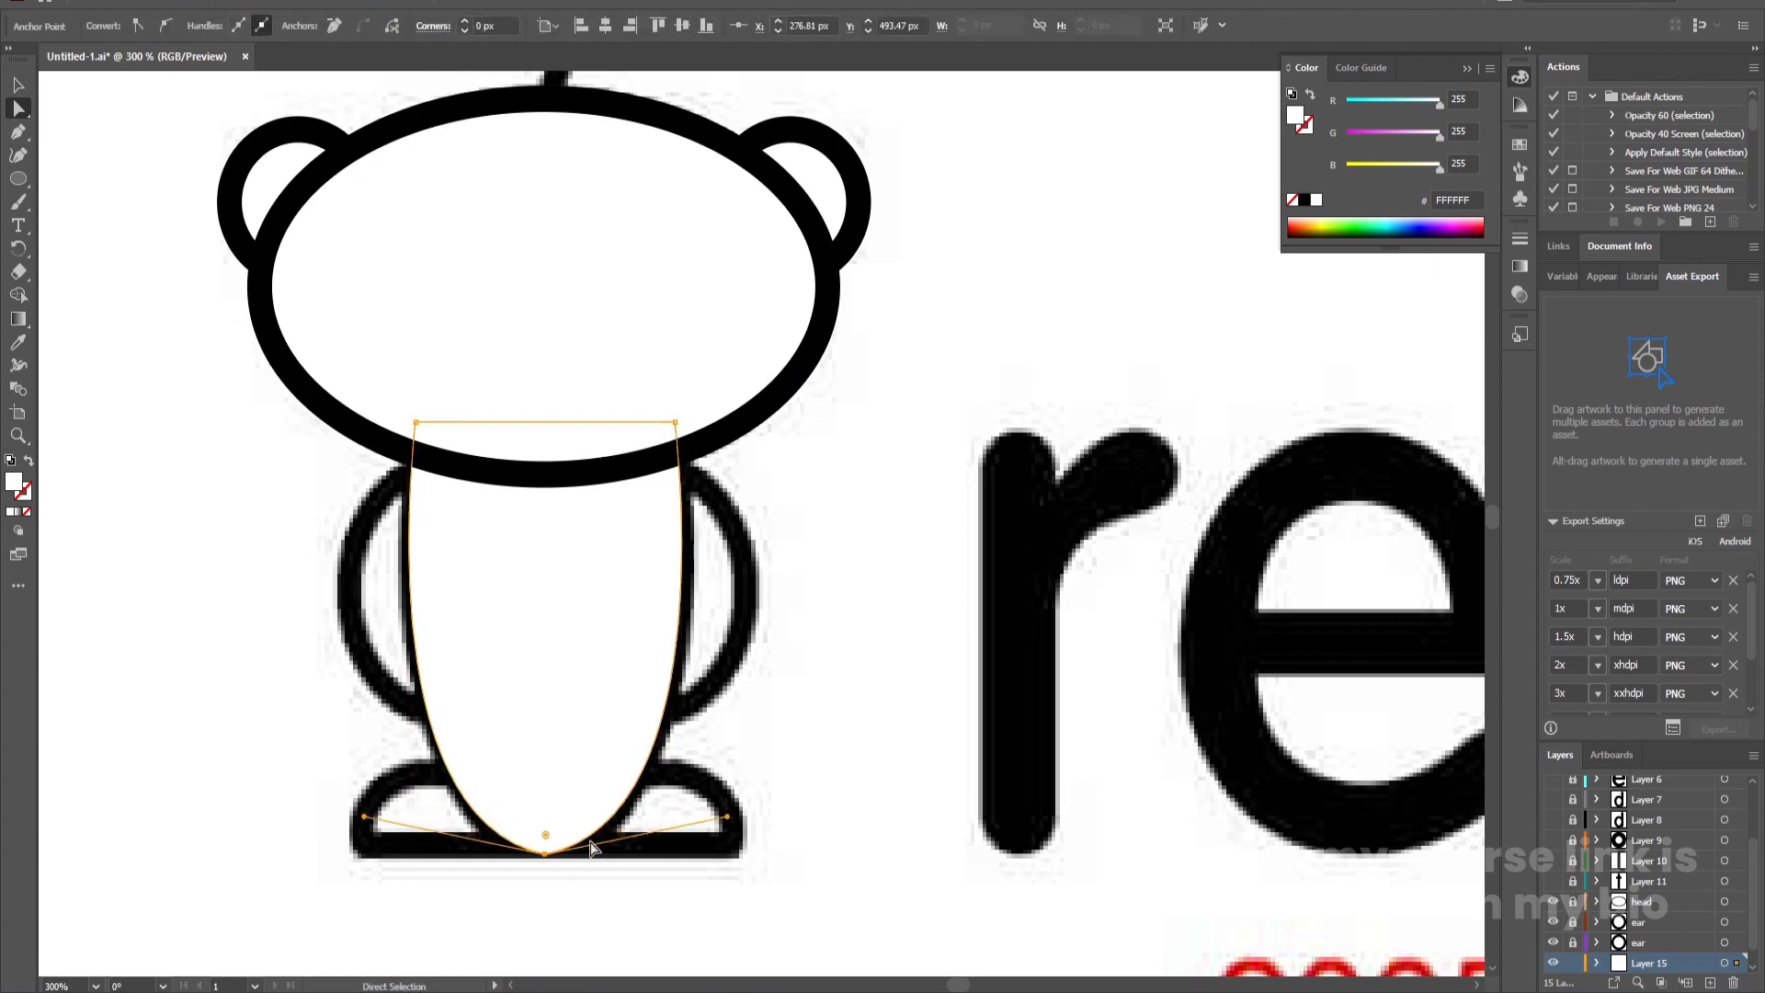
{"action": "key", "text": "Down"}
{"action": "key", "text": "Down"}
{"action": "left_click_drag", "start_coordinate": [547, 840], "coordinate": [572, 741]}
{"action": "left_click", "coordinate": [804, 685]}
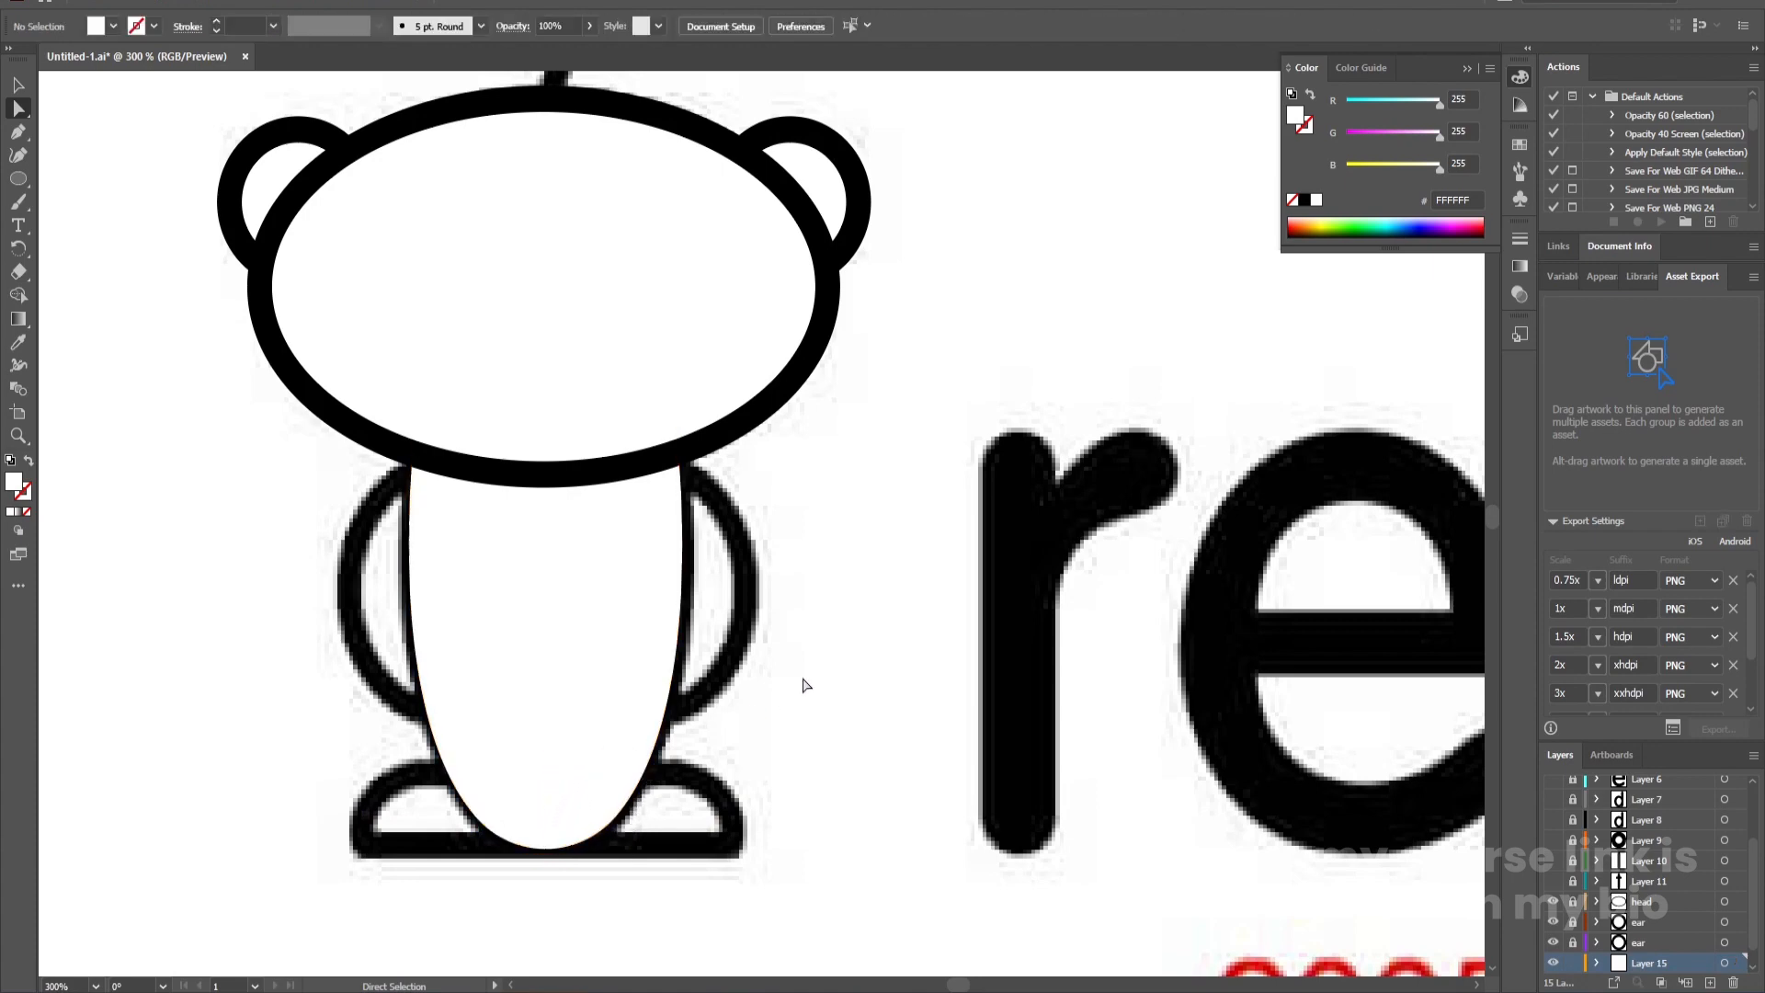
Give the mascot's body shape a 6 pt stroke
{"action": "key", "text": "v"}
{"action": "left_click", "coordinate": [592, 698]}
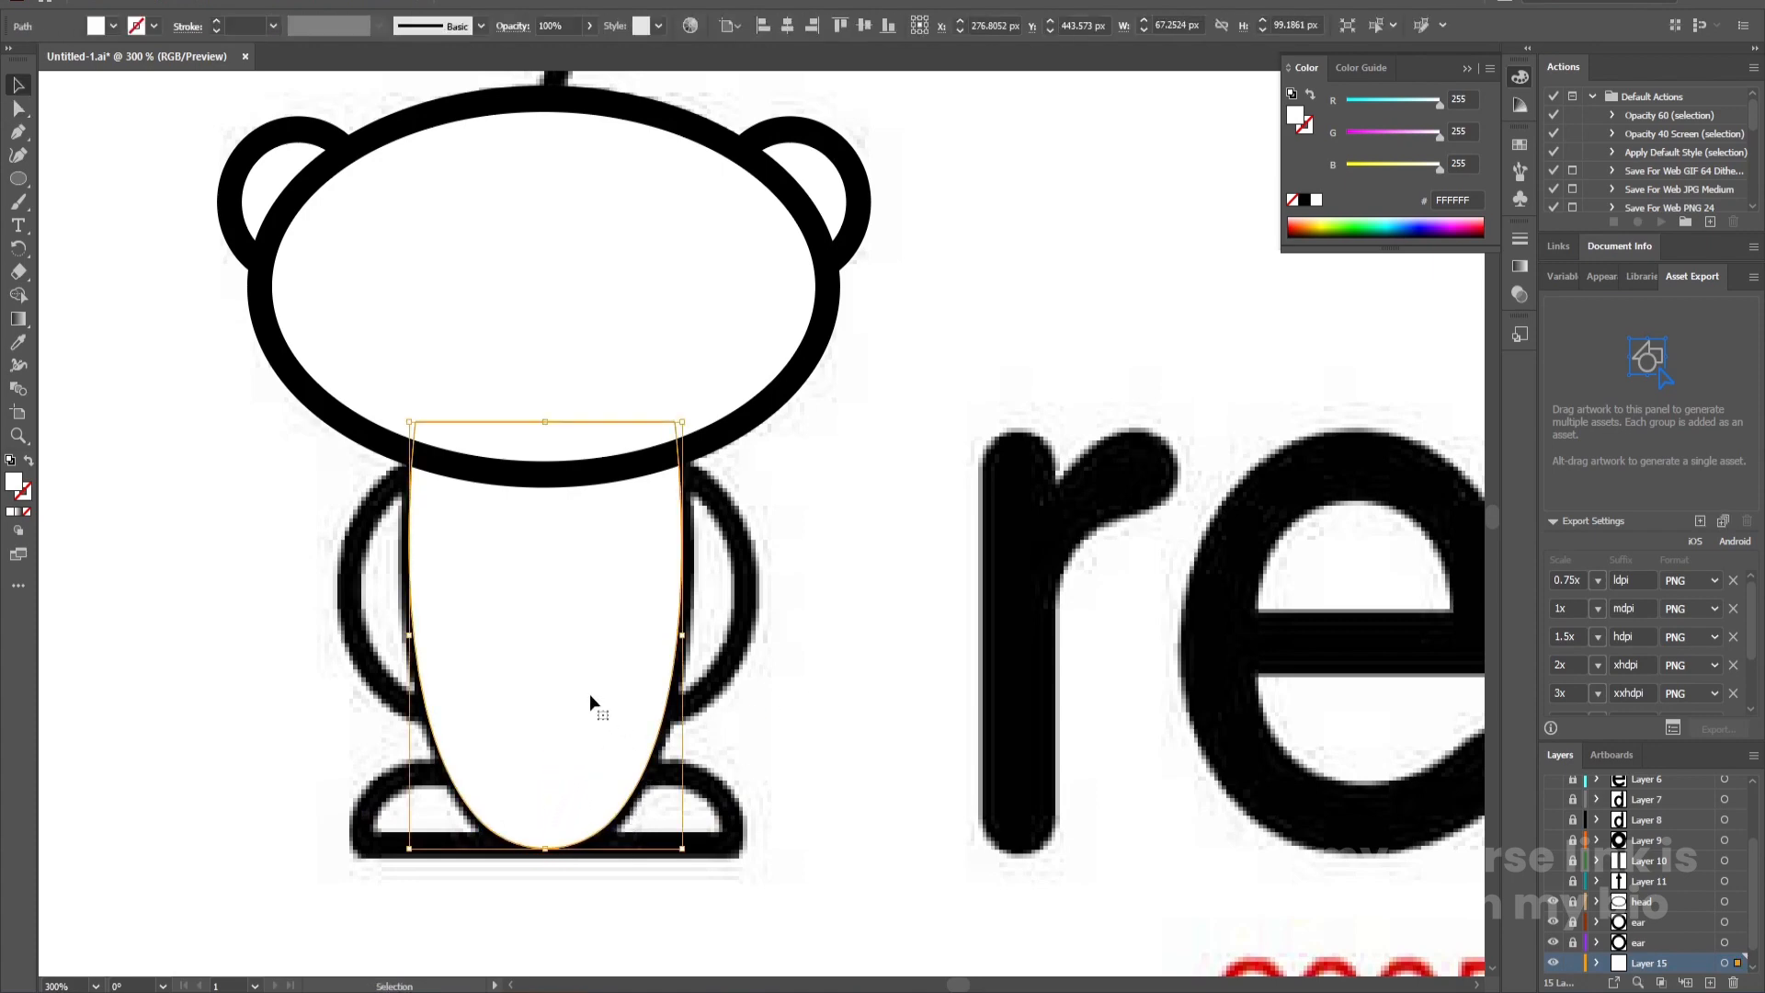
{"action": "left_click", "coordinate": [248, 20]}
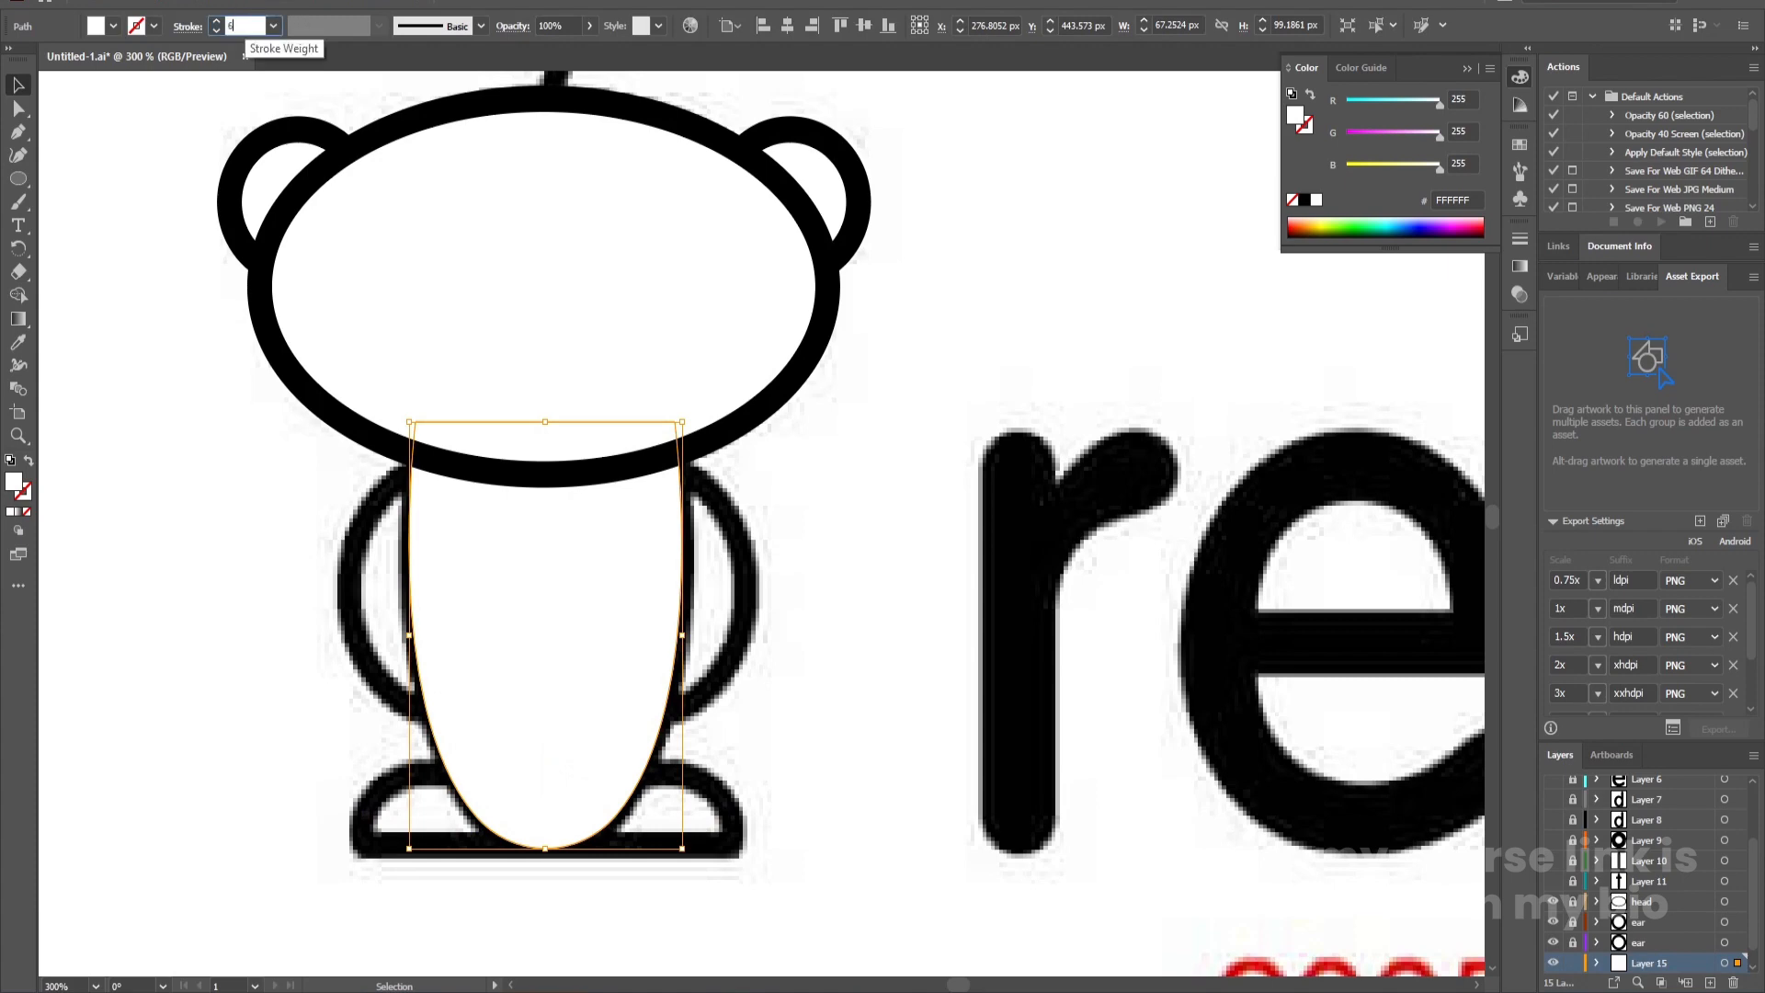
{"action": "type", "text": "6"}
{"action": "key", "text": "Return"}
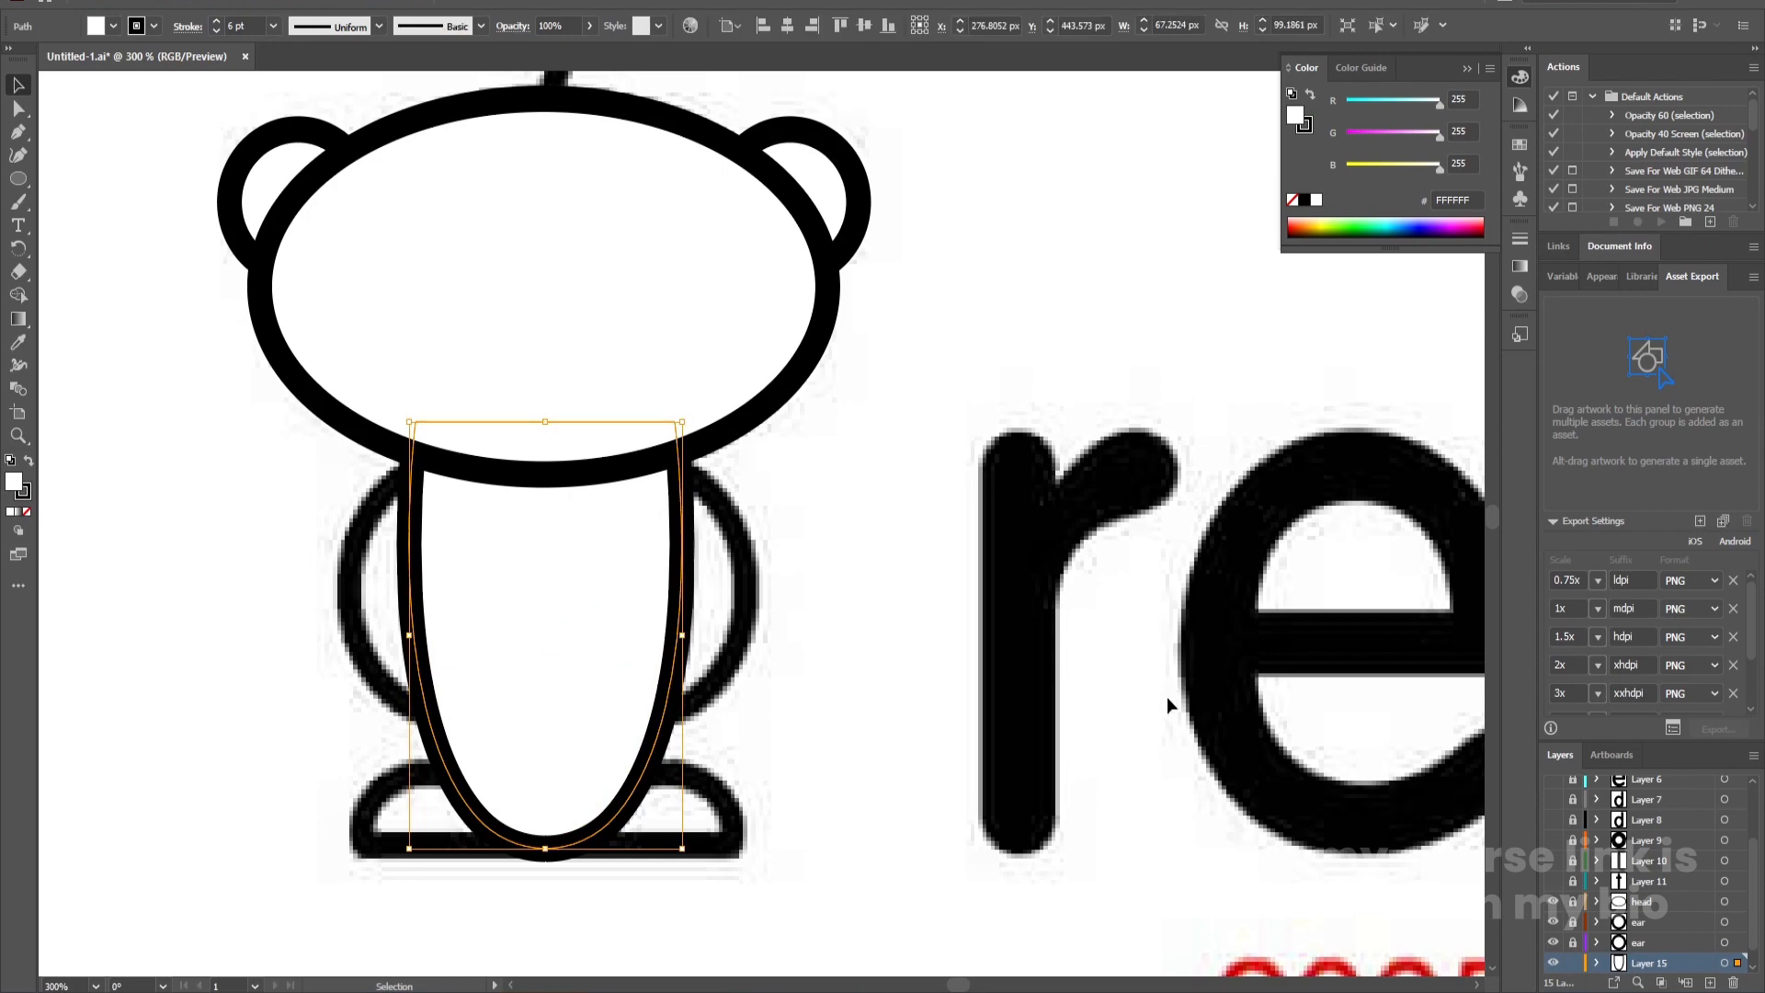
Rename the body's layer to chest and lock it
{"action": "double_click", "coordinate": [1655, 964]}
{"action": "type", "text": "chest"}
{"action": "key", "text": "Return"}
{"action": "scroll", "coordinate": [1659, 970], "scroll_direction": "down", "scroll_amount": 1}
{"action": "left_click", "coordinate": [1575, 943]}
On a new layer directly above Layer 1, draw an ellipse about 32 × 59 px and align it over the mascot's right-hand arm
{"action": "left_click", "coordinate": [1661, 967]}
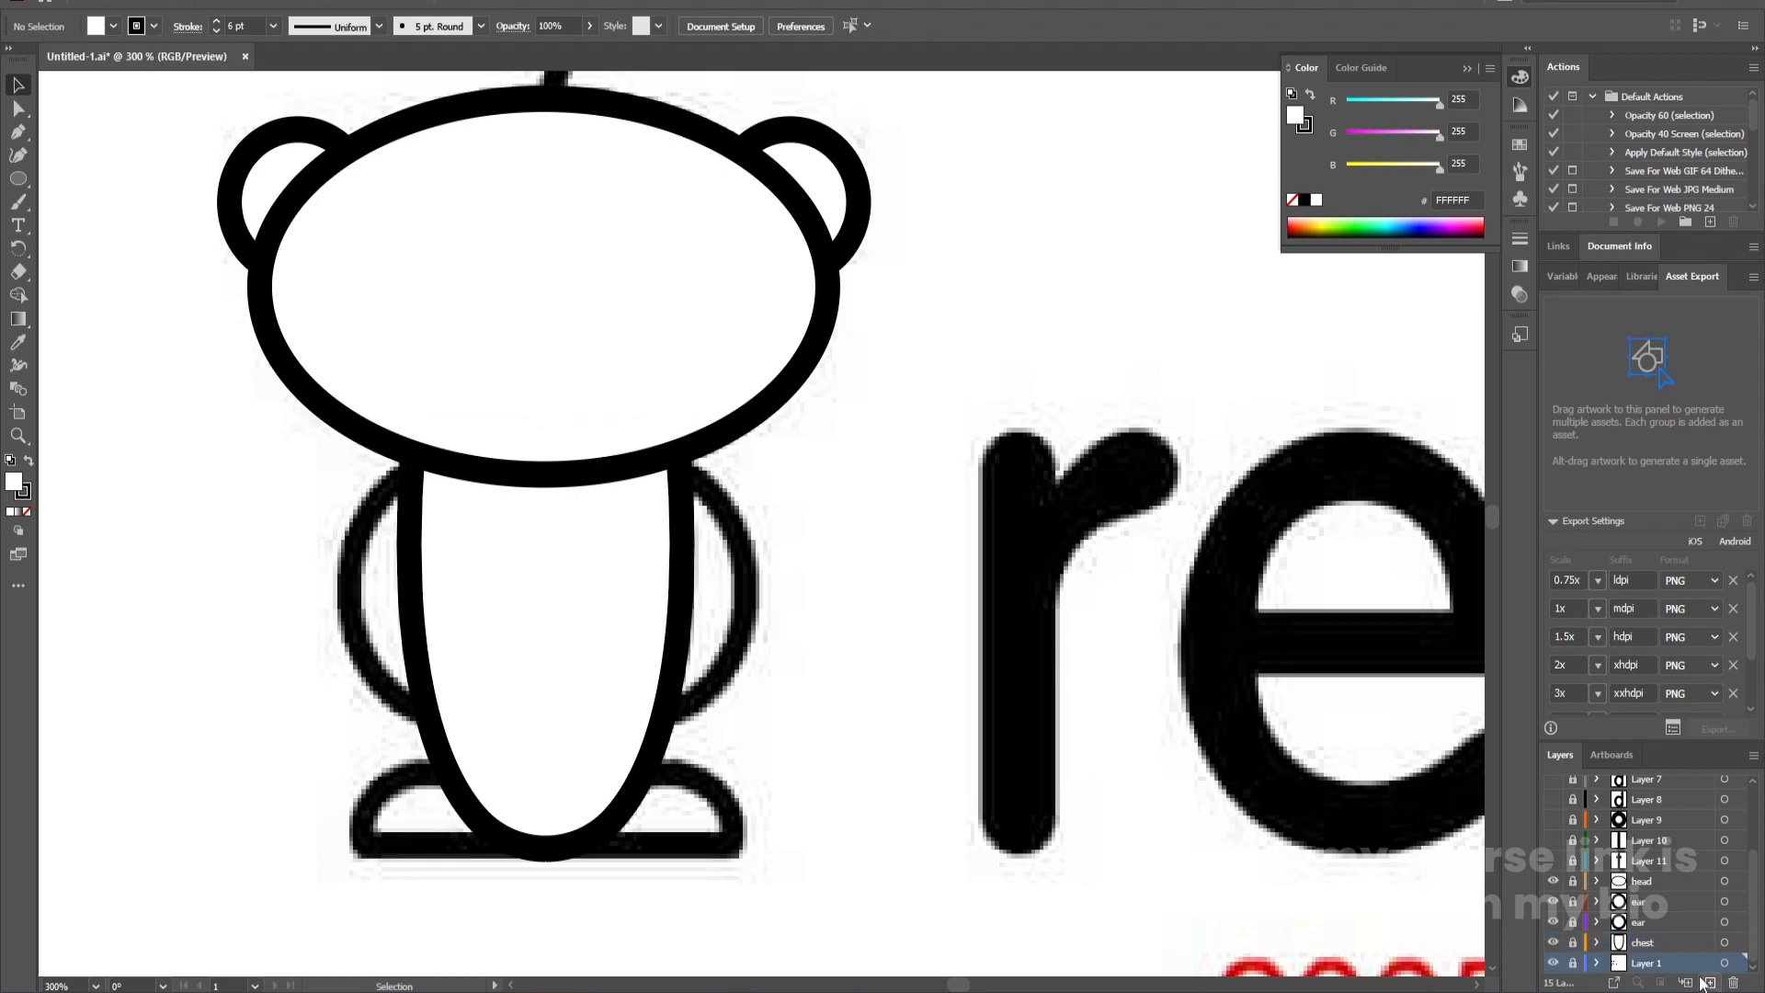
{"action": "left_click", "coordinate": [1709, 983]}
{"action": "key", "text": "l"}
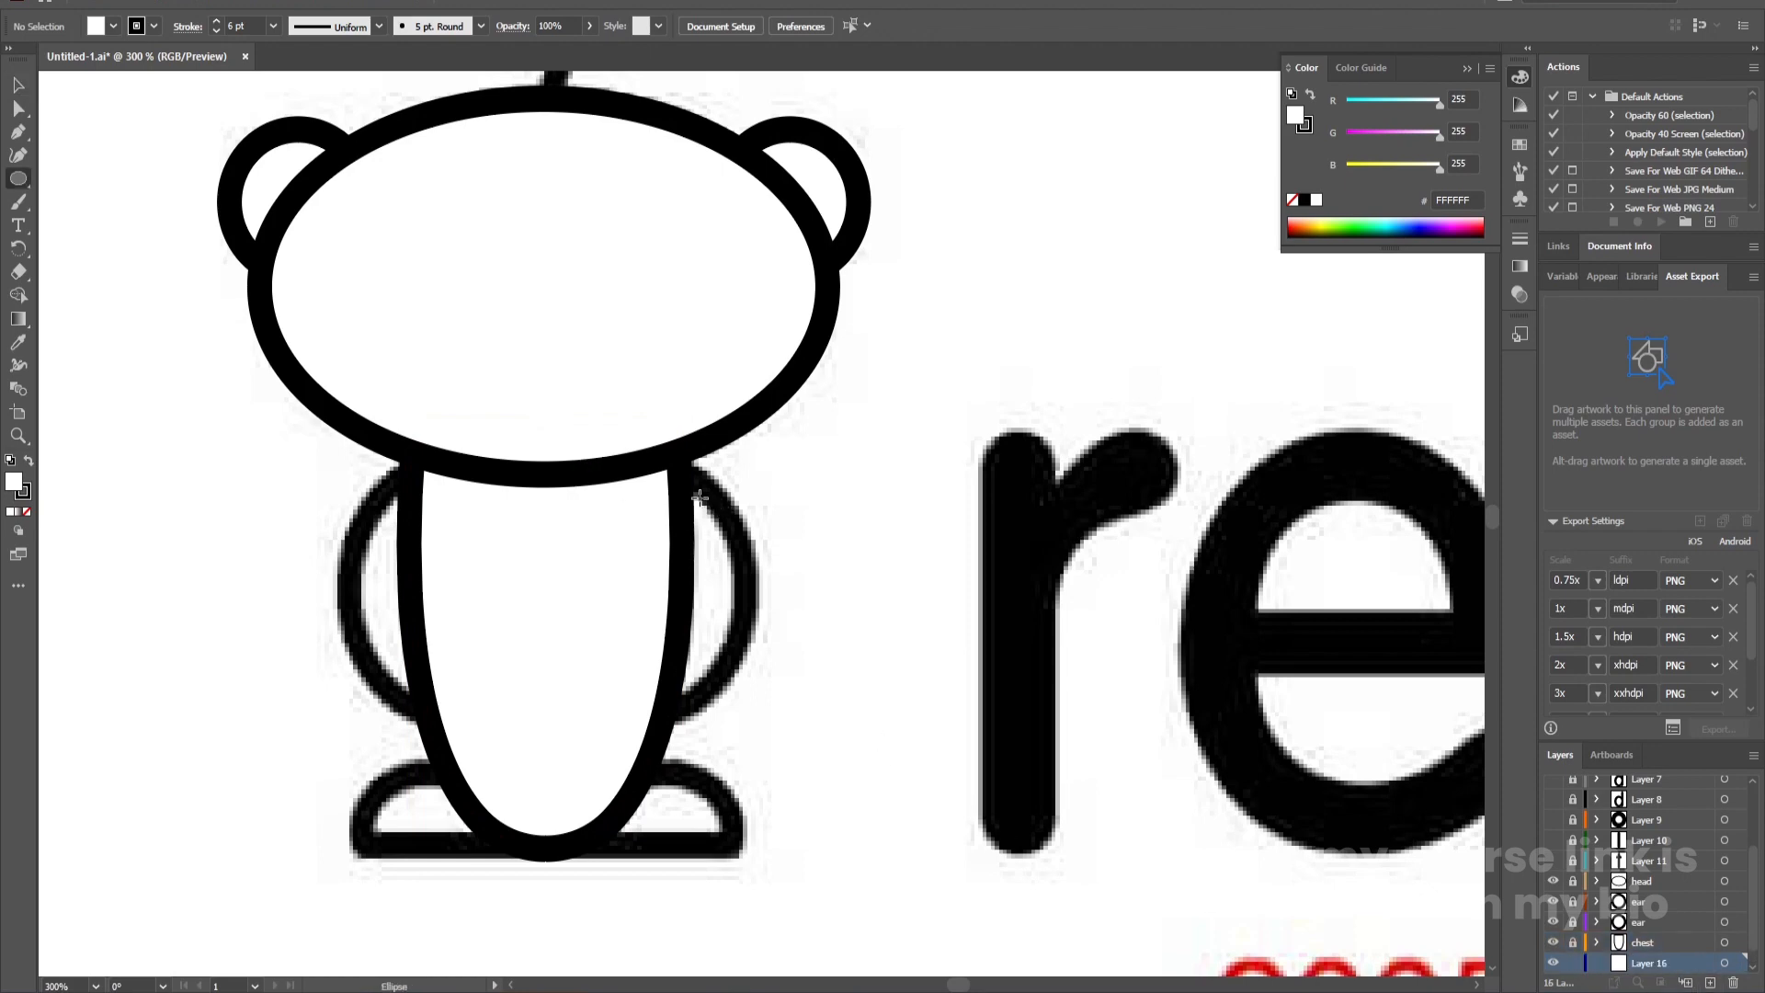
{"action": "left_click_drag", "start_coordinate": [662, 473], "coordinate": [778, 715]}
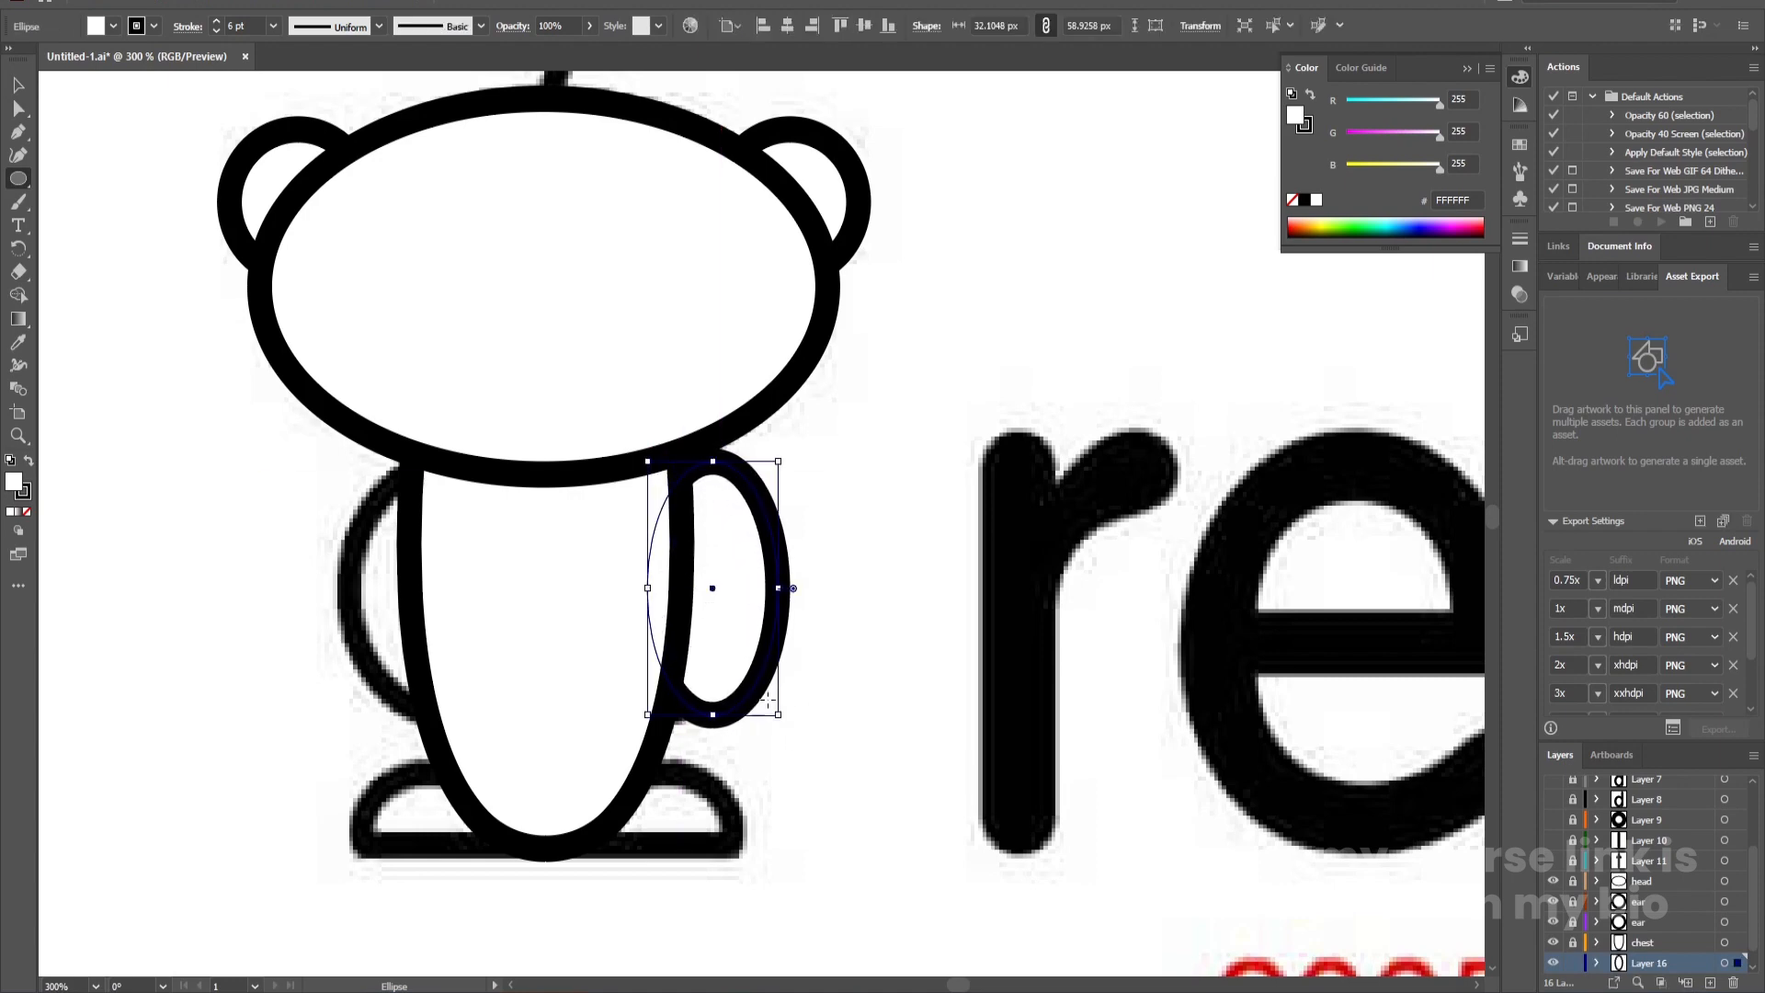
{"action": "key", "text": "v"}
{"action": "left_click_drag", "start_coordinate": [732, 631], "coordinate": [703, 627]}
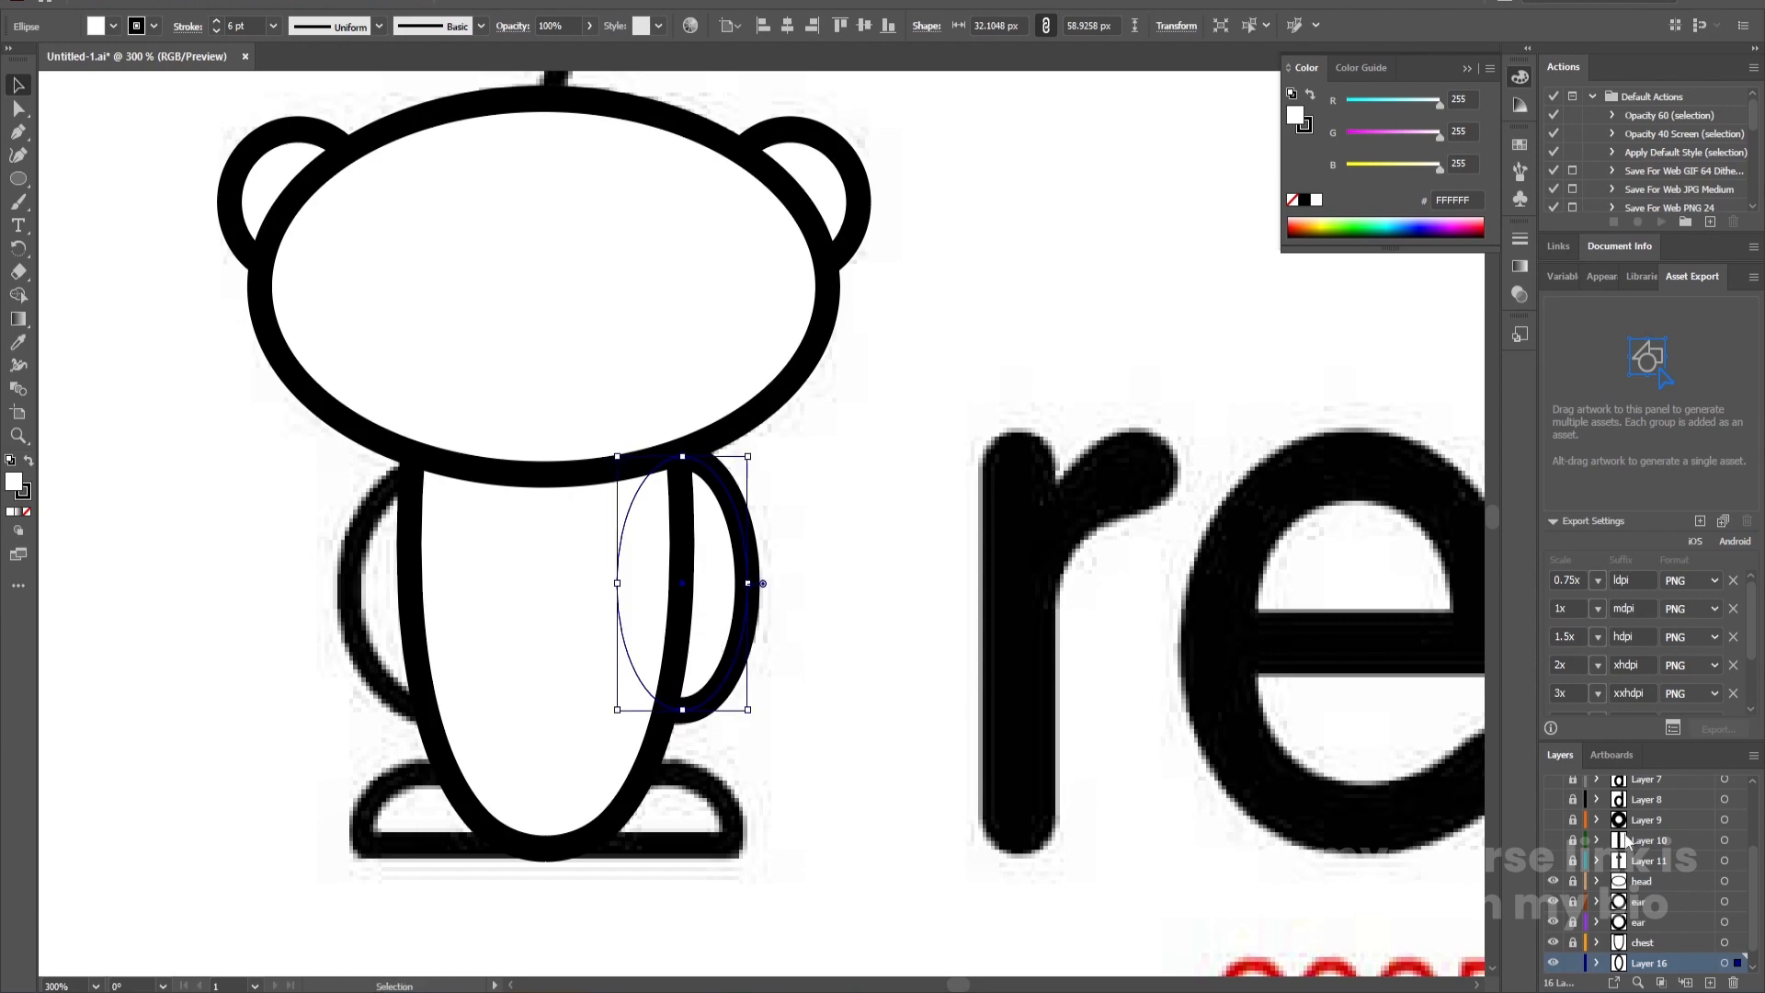
Paste a copy of the arm ellipse in place on another new layer and move it horizontally over the left-hand arm
{"action": "left_click", "coordinate": [1710, 982]}
{"action": "key", "text": "ctrl+f"}
{"action": "left_click_drag", "start_coordinate": [694, 610], "coordinate": [434, 609]}
{"action": "scroll", "coordinate": [1646, 944], "scroll_direction": "down", "scroll_amount": 2}
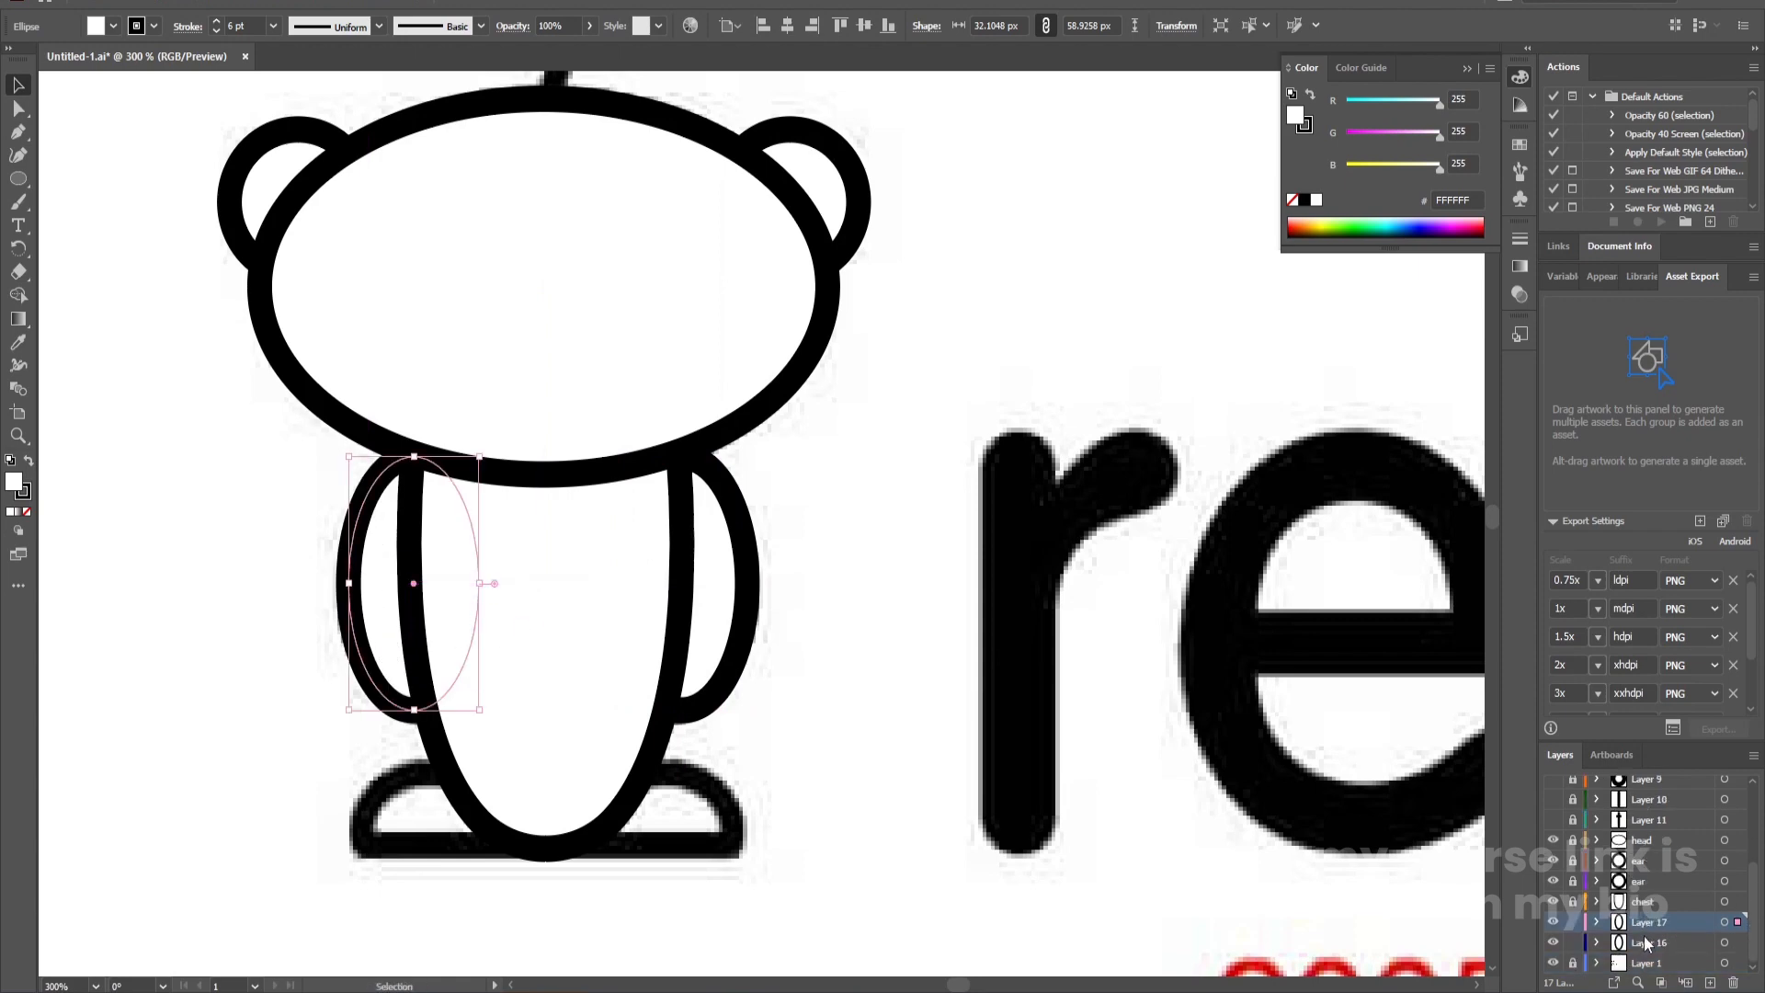
Rename both arm layers to hand and deselect the artwork
{"action": "double_click", "coordinate": [1641, 924]}
{"action": "type", "text": "hand"}
{"action": "key", "text": "Return"}
{"action": "double_click", "coordinate": [1634, 946]}
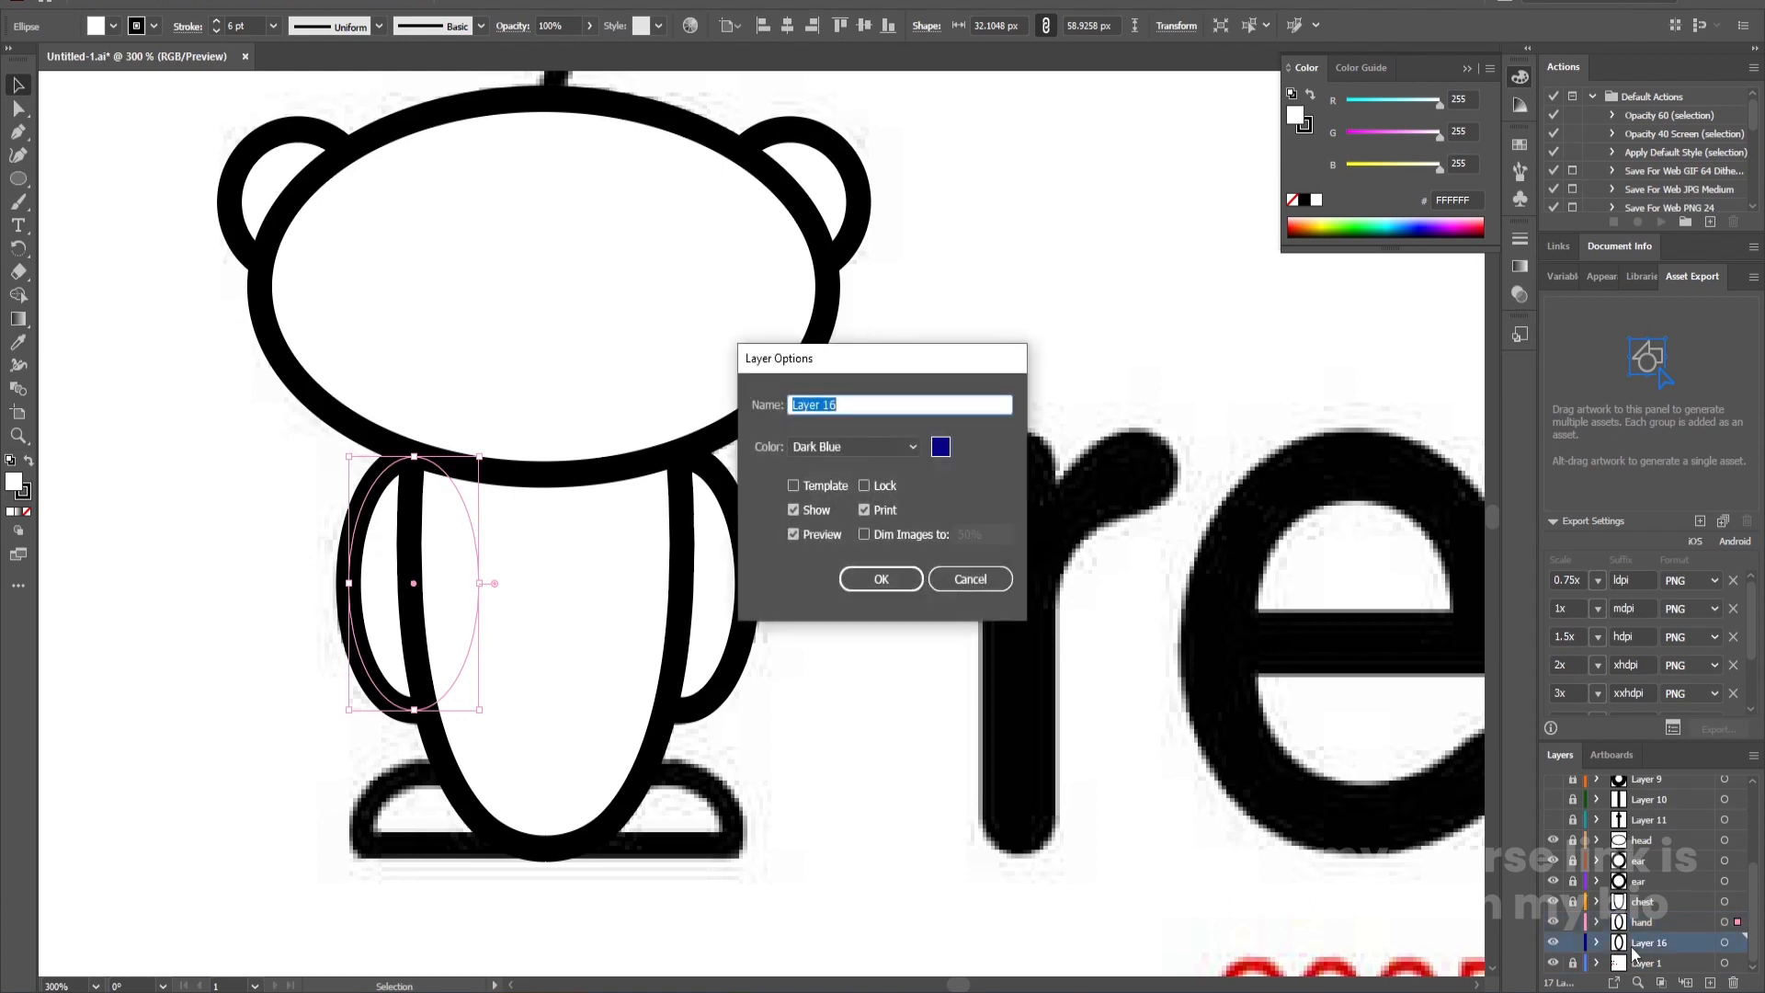
{"action": "type", "text": "hand"}
{"action": "key", "text": "Return"}
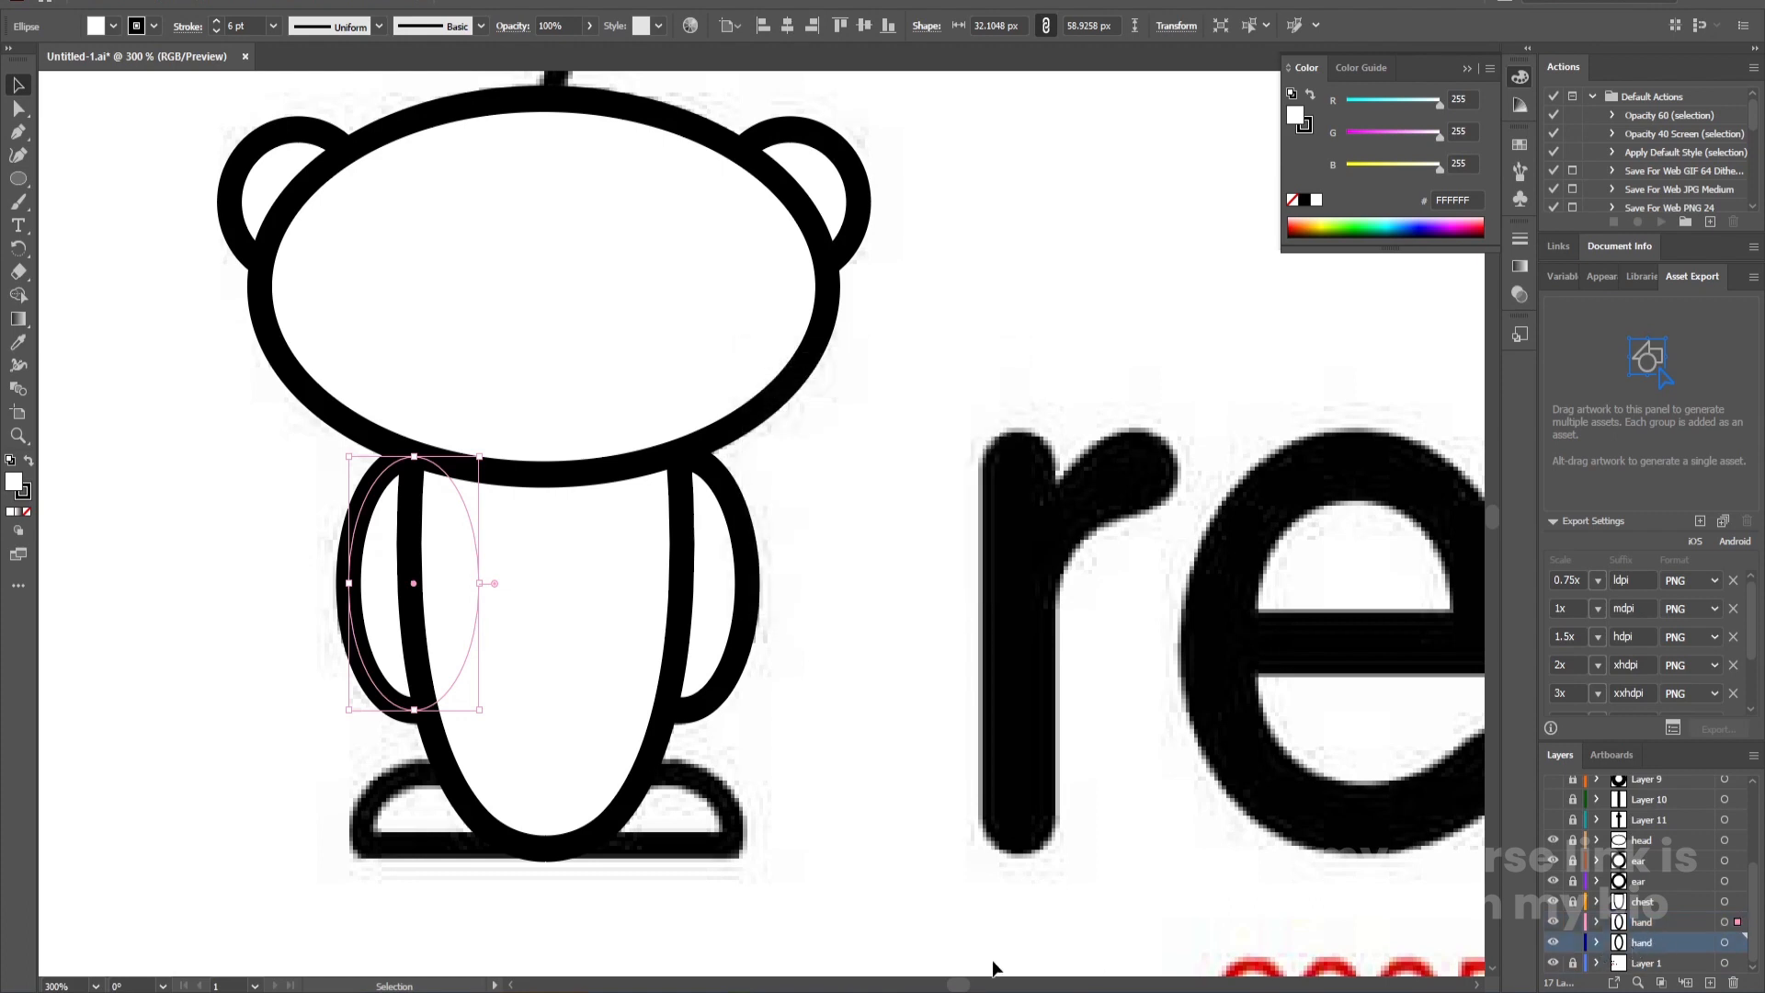
{"action": "left_click", "coordinate": [921, 861]}
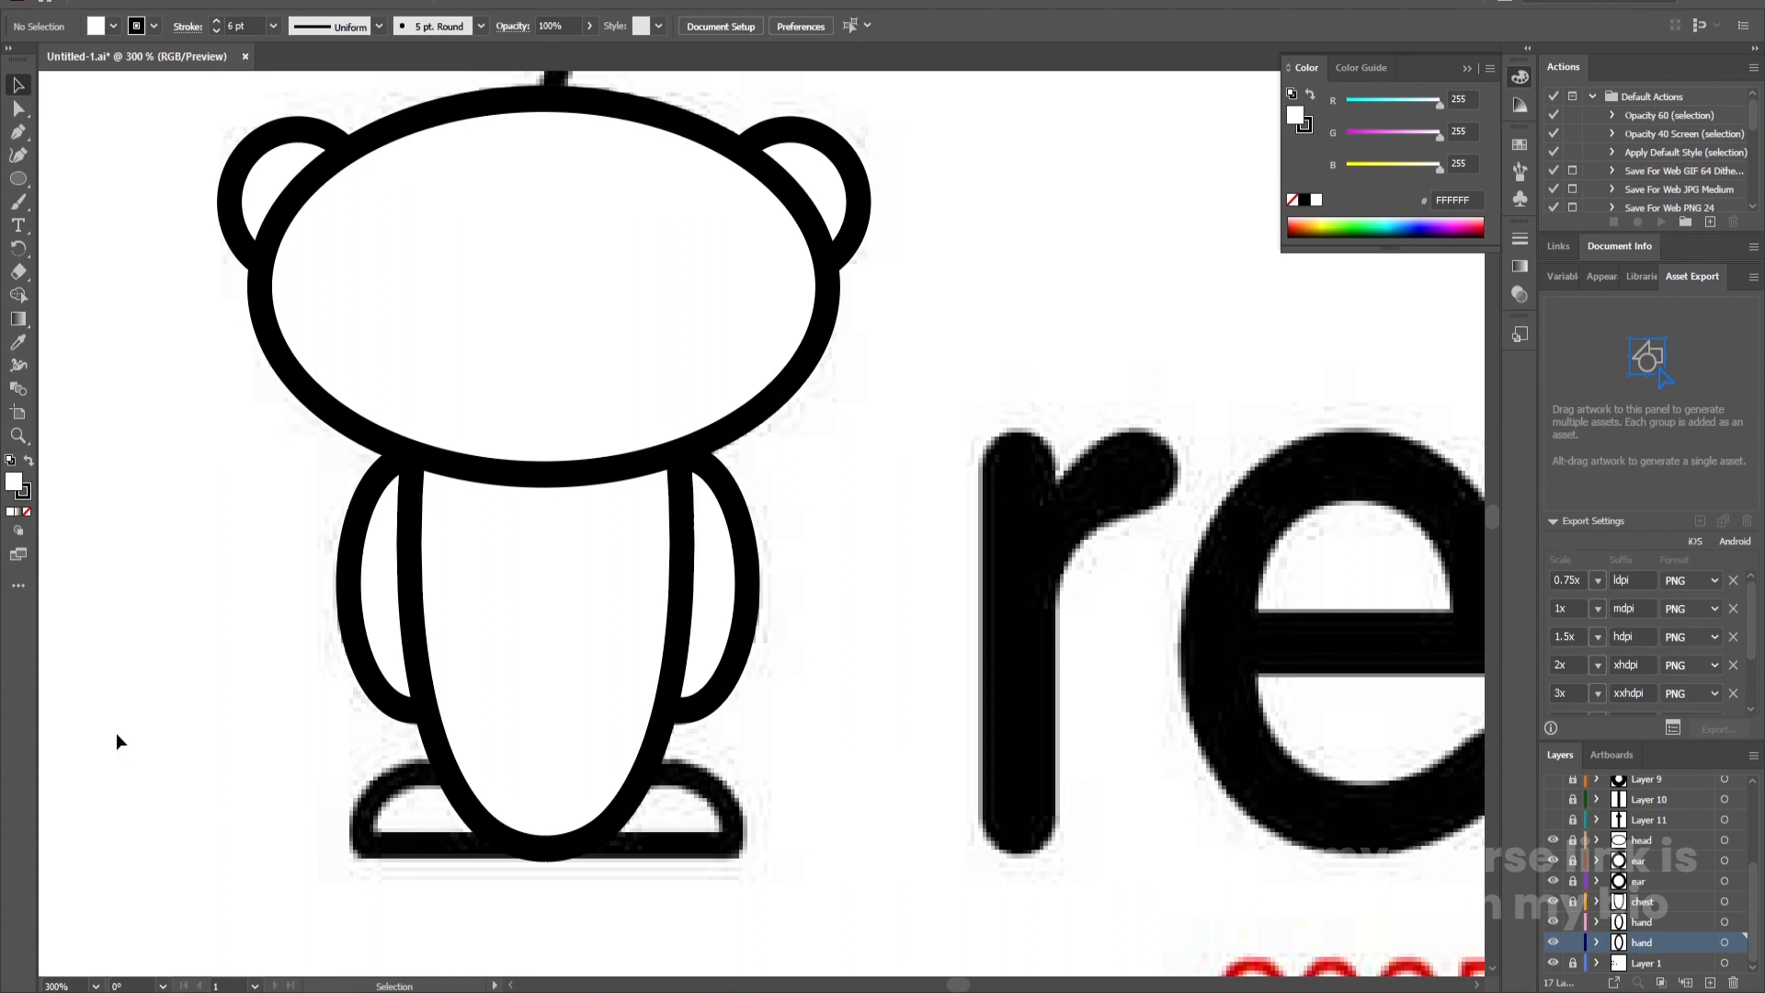
Draw a rectangle about 39 × 19 px over the mascot's right-hand foot and set its stroke to 5 pt
{"action": "left_click", "coordinate": [21, 183]}
{"action": "left_click_drag", "start_coordinate": [26, 179], "coordinate": [79, 178]}
{"action": "left_click_drag", "start_coordinate": [573, 767], "coordinate": [732, 847]}
{"action": "left_click", "coordinate": [237, 25]}
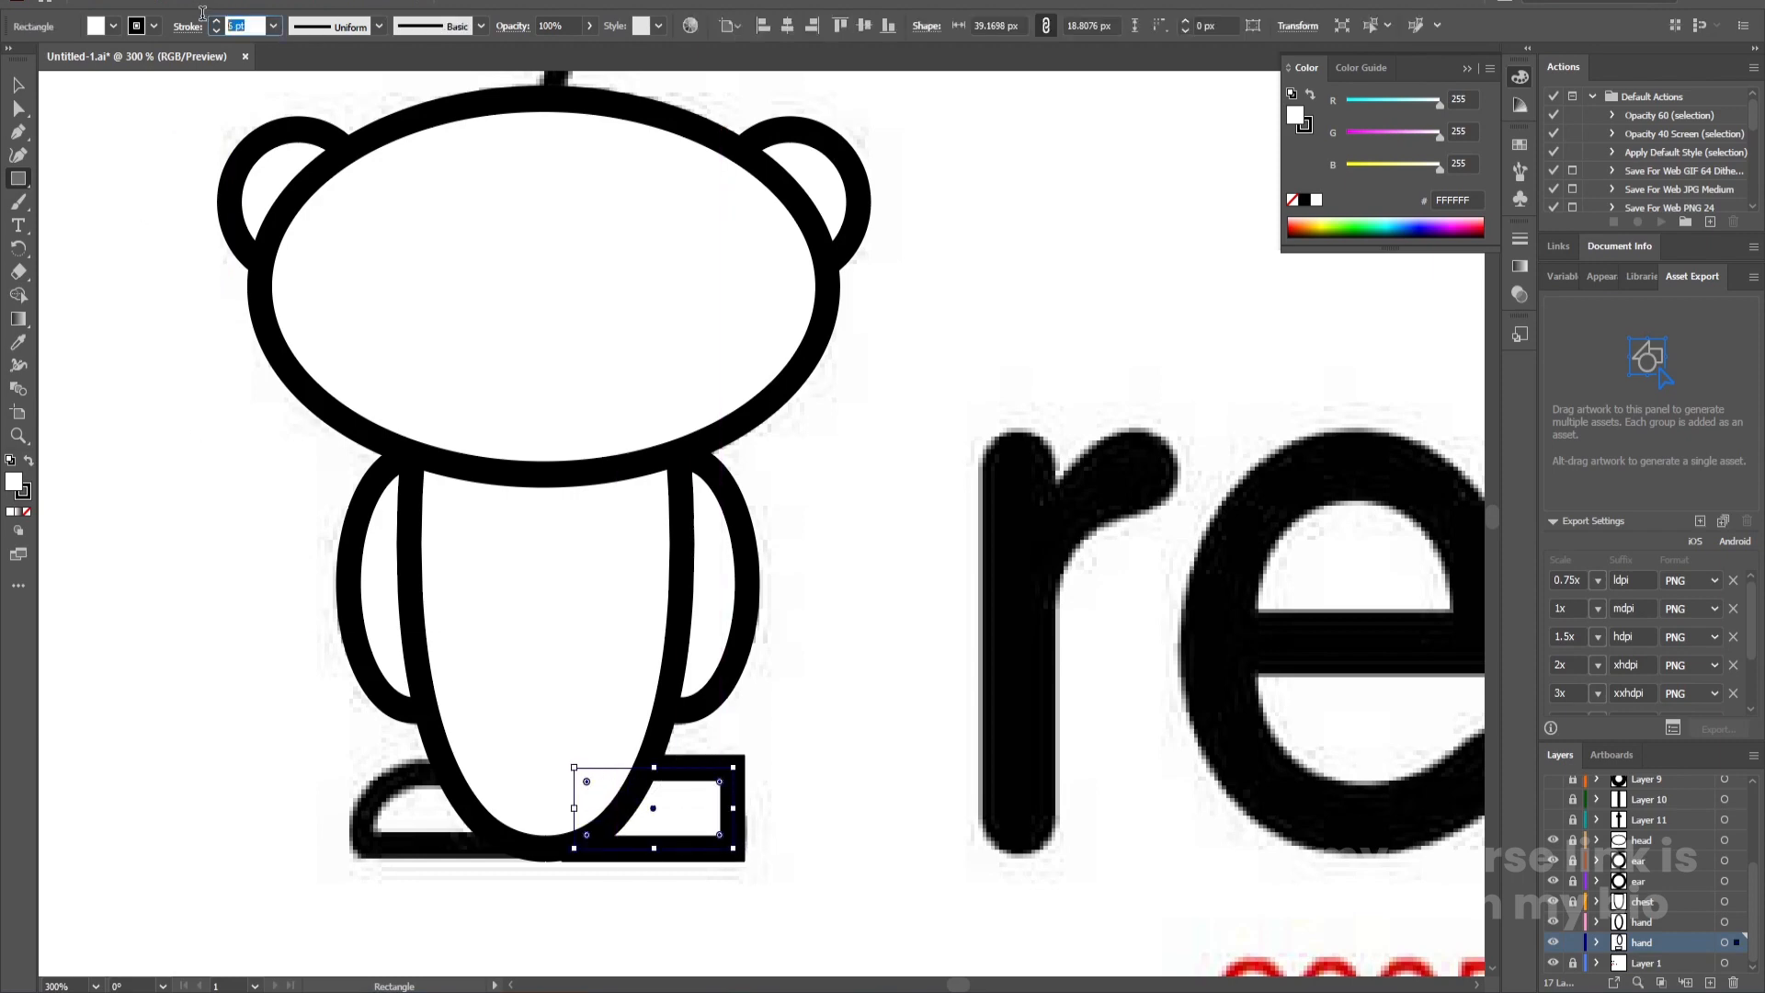
{"action": "type", "text": "5"}
{"action": "key", "text": "Return"}
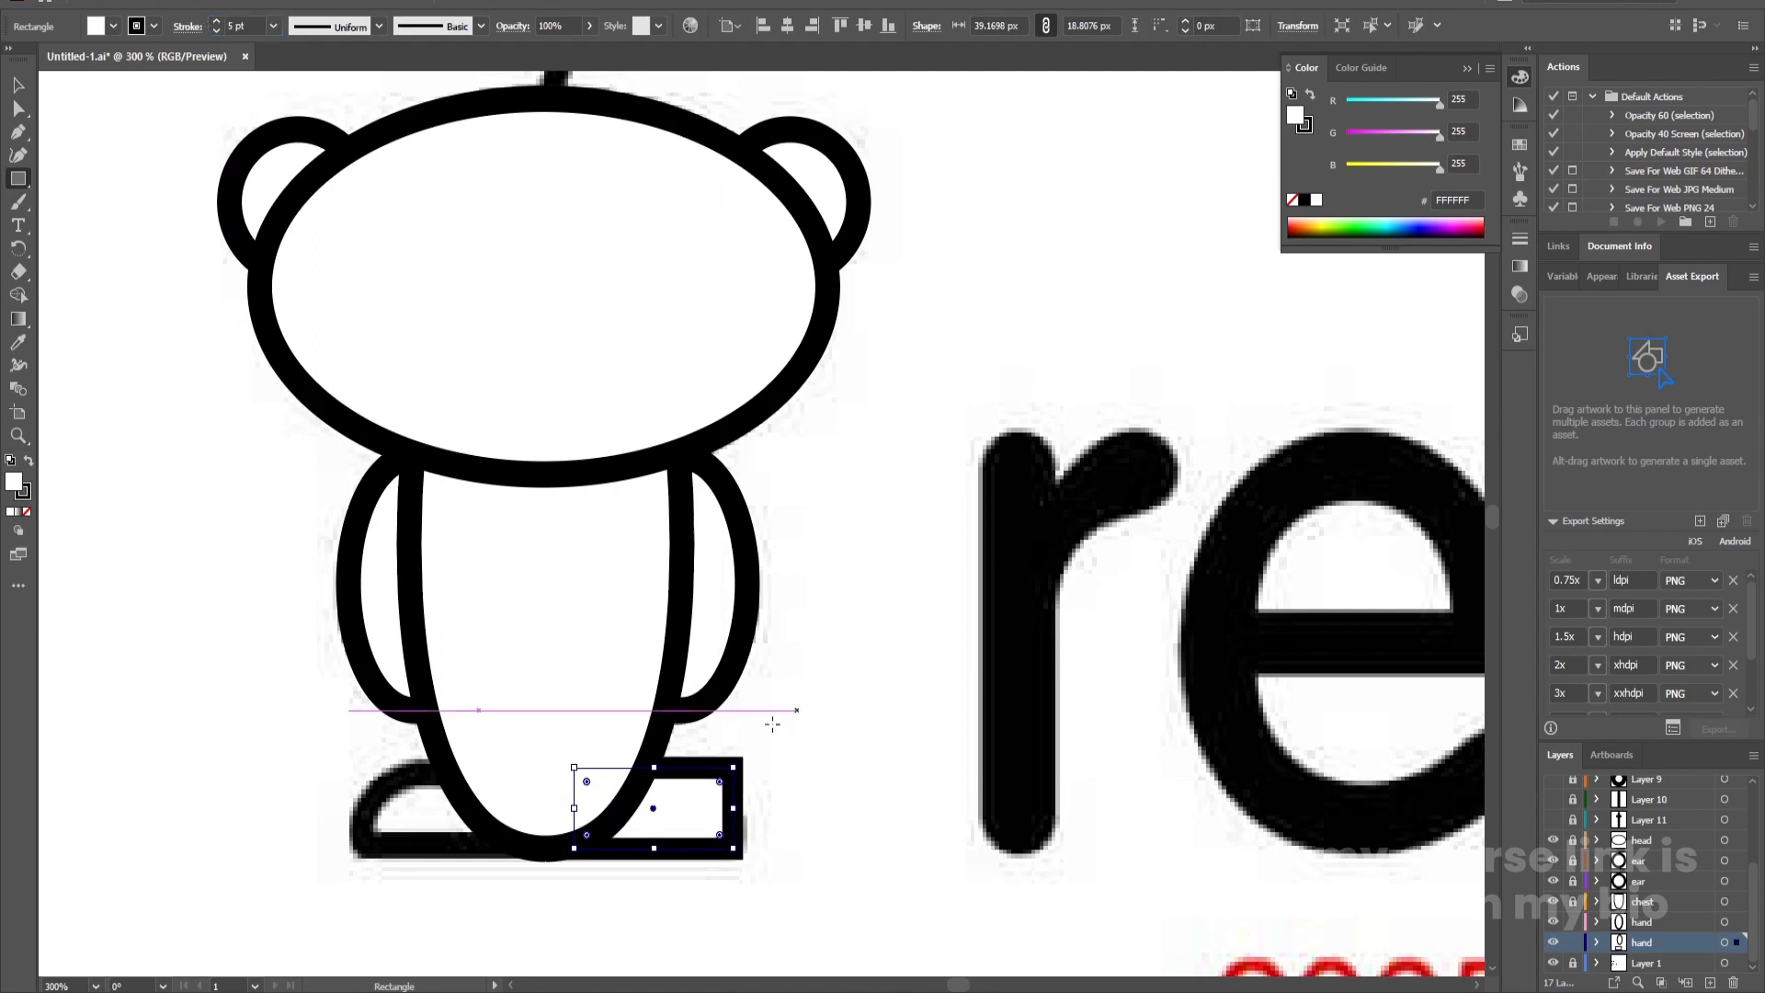
Round the foot rectangle's two upper corners, giving the outer one a radius of about 16 px
{"action": "key", "text": "a"}
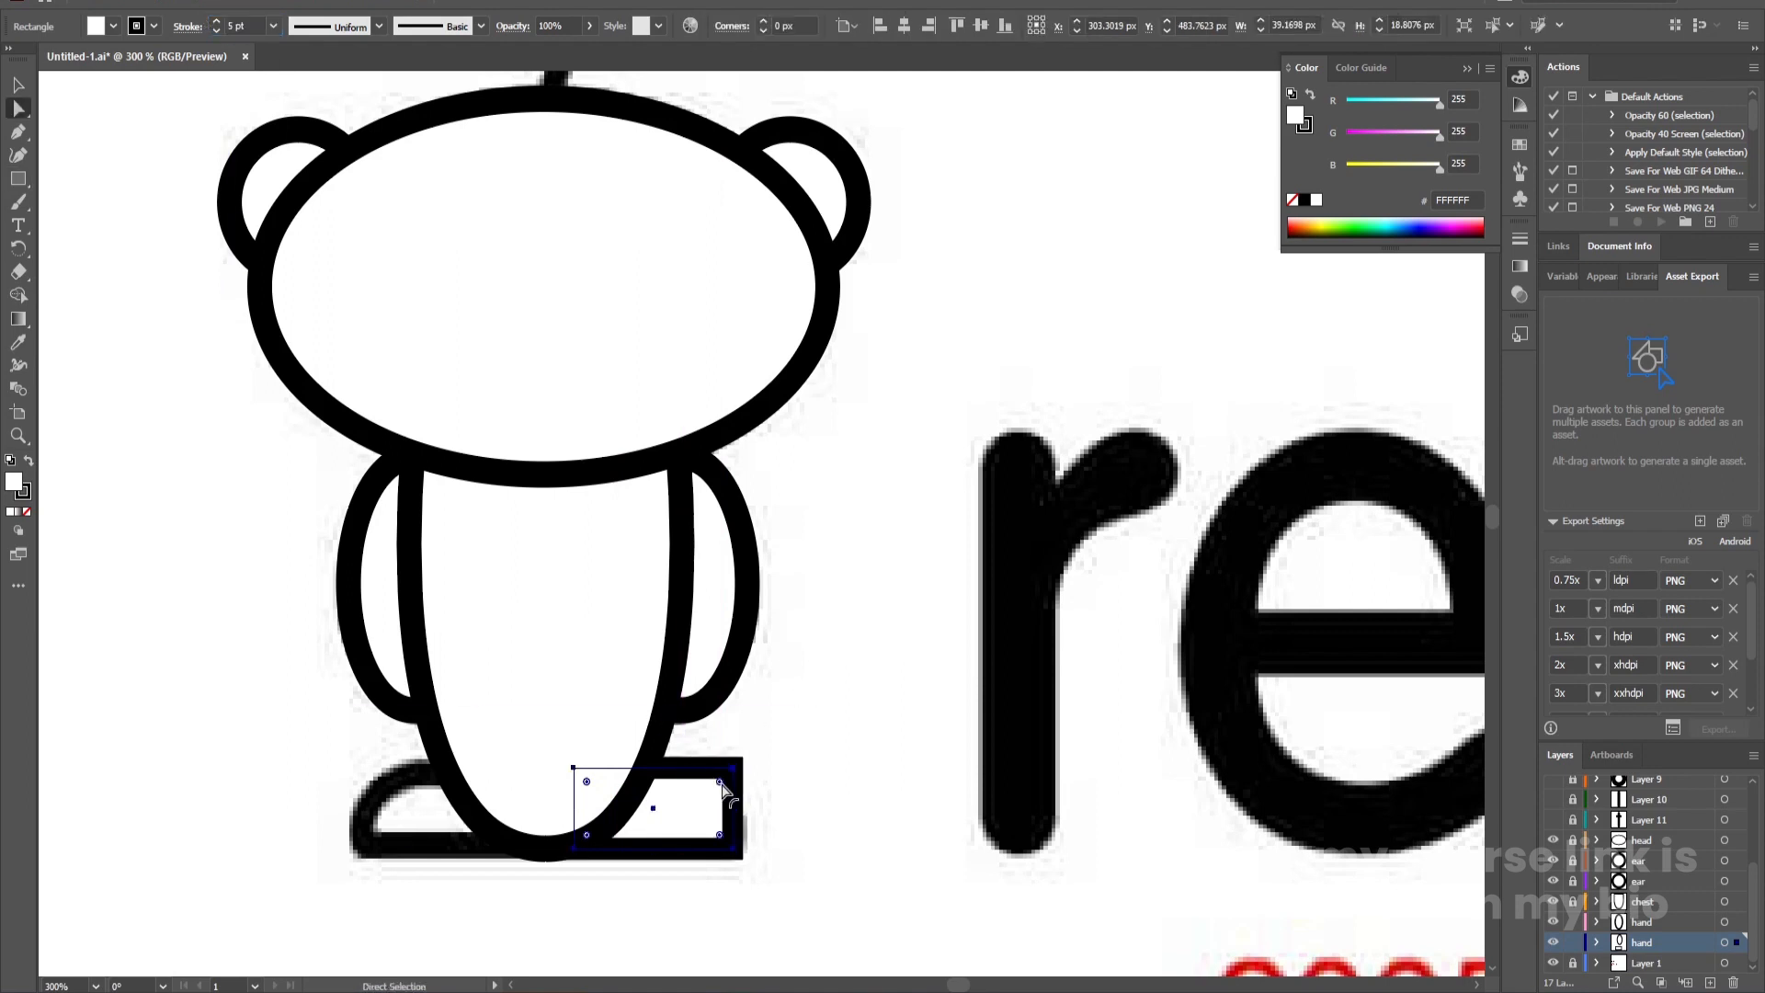
{"action": "left_click_drag", "start_coordinate": [722, 785], "coordinate": [668, 838]}
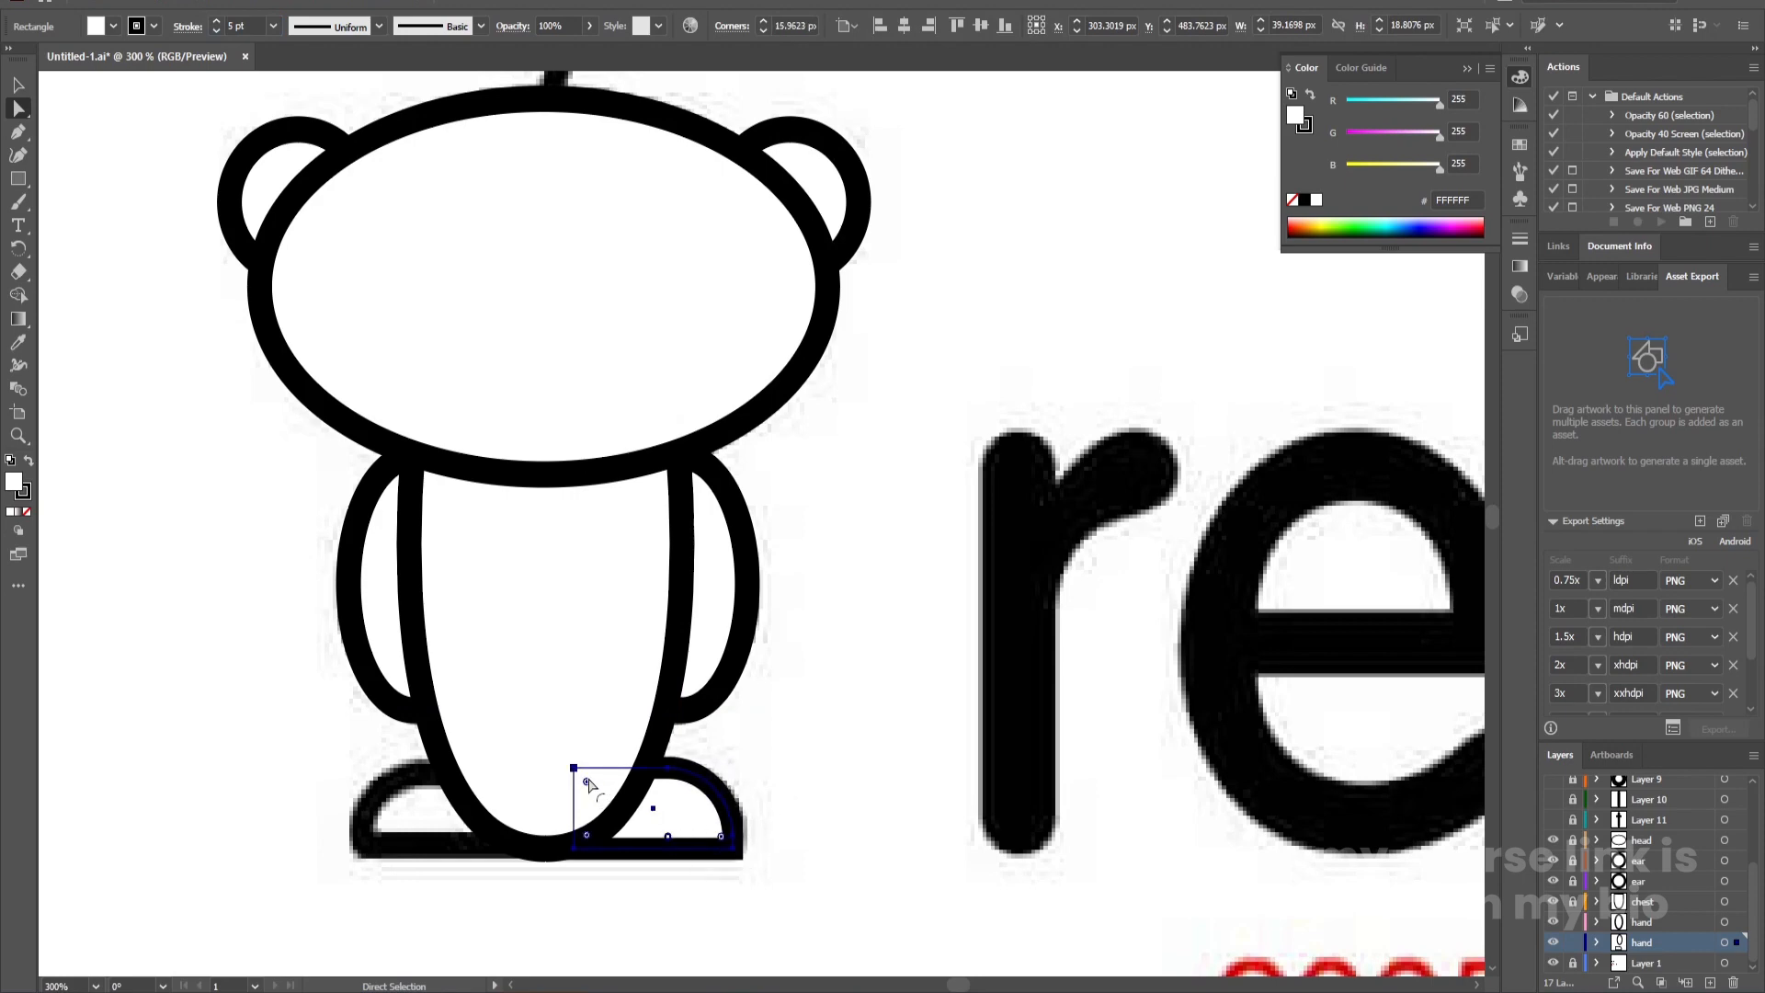
{"action": "left_click_drag", "start_coordinate": [583, 783], "coordinate": [641, 816]}
{"action": "key", "text": "v"}
{"action": "left_click", "coordinate": [788, 762]}
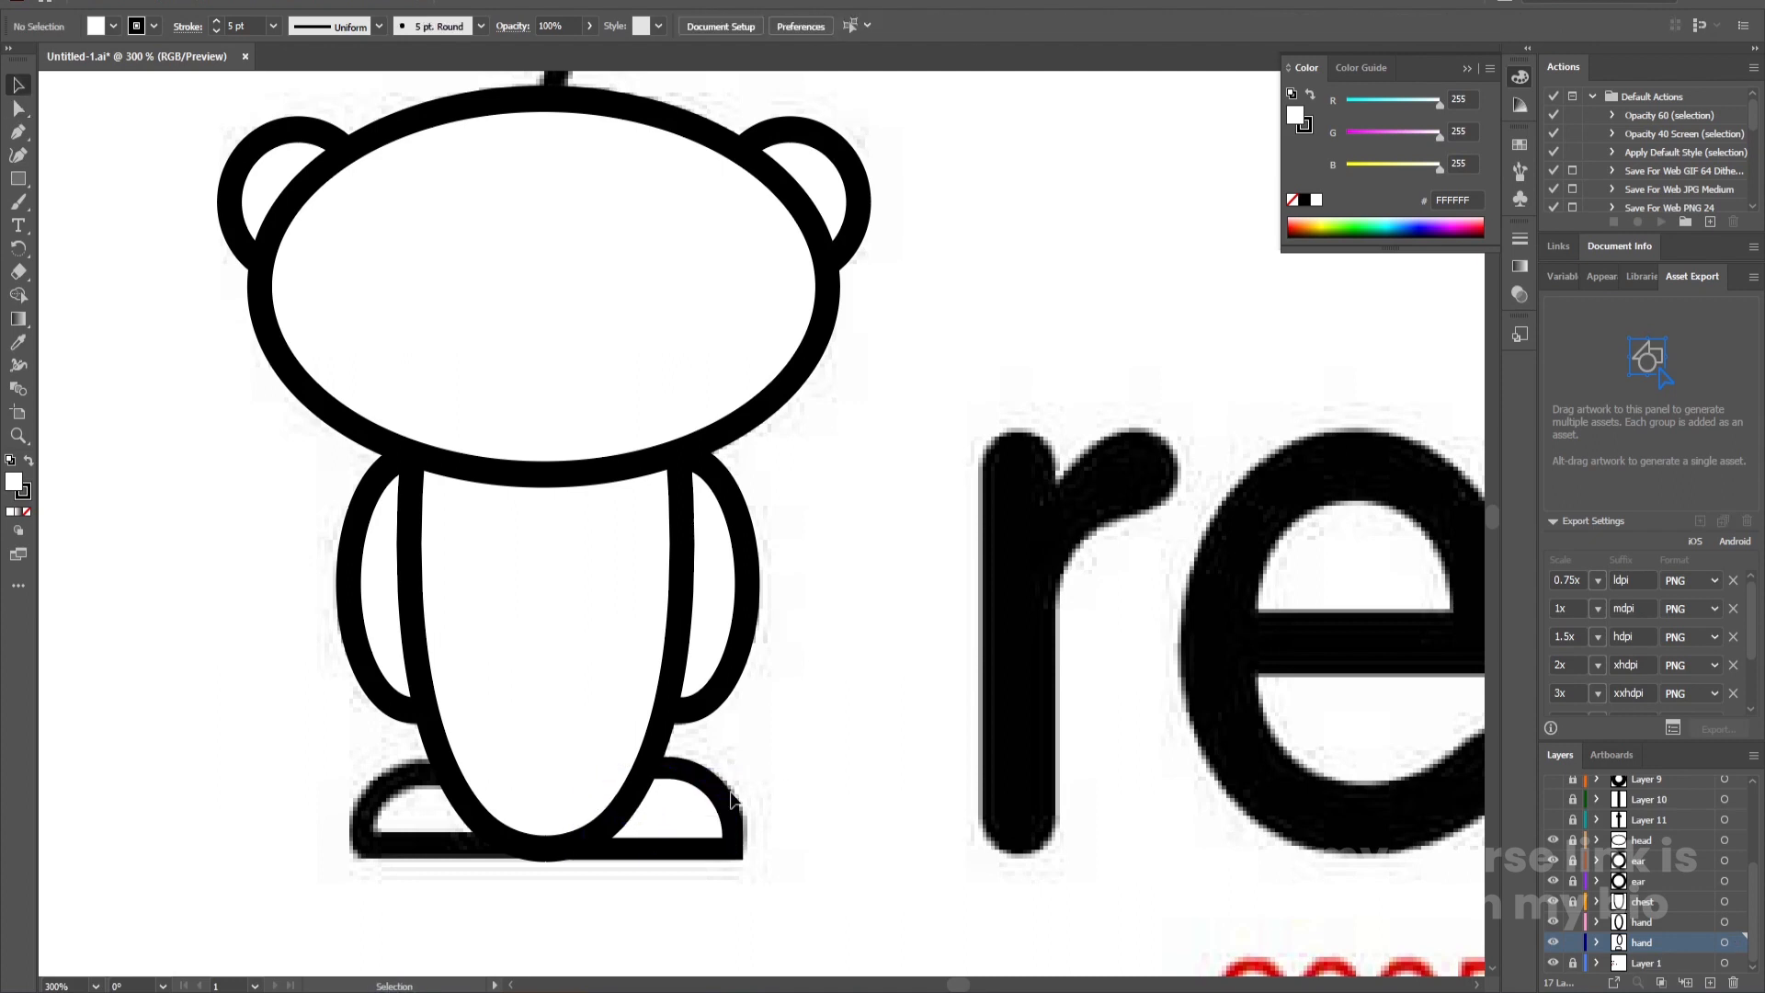
Cut the foot shape out of the hand layer, paste it in place on a new layer, and name that layer foot
{"action": "left_click", "coordinate": [727, 805]}
{"action": "key", "text": "ctrl+shift+a"}
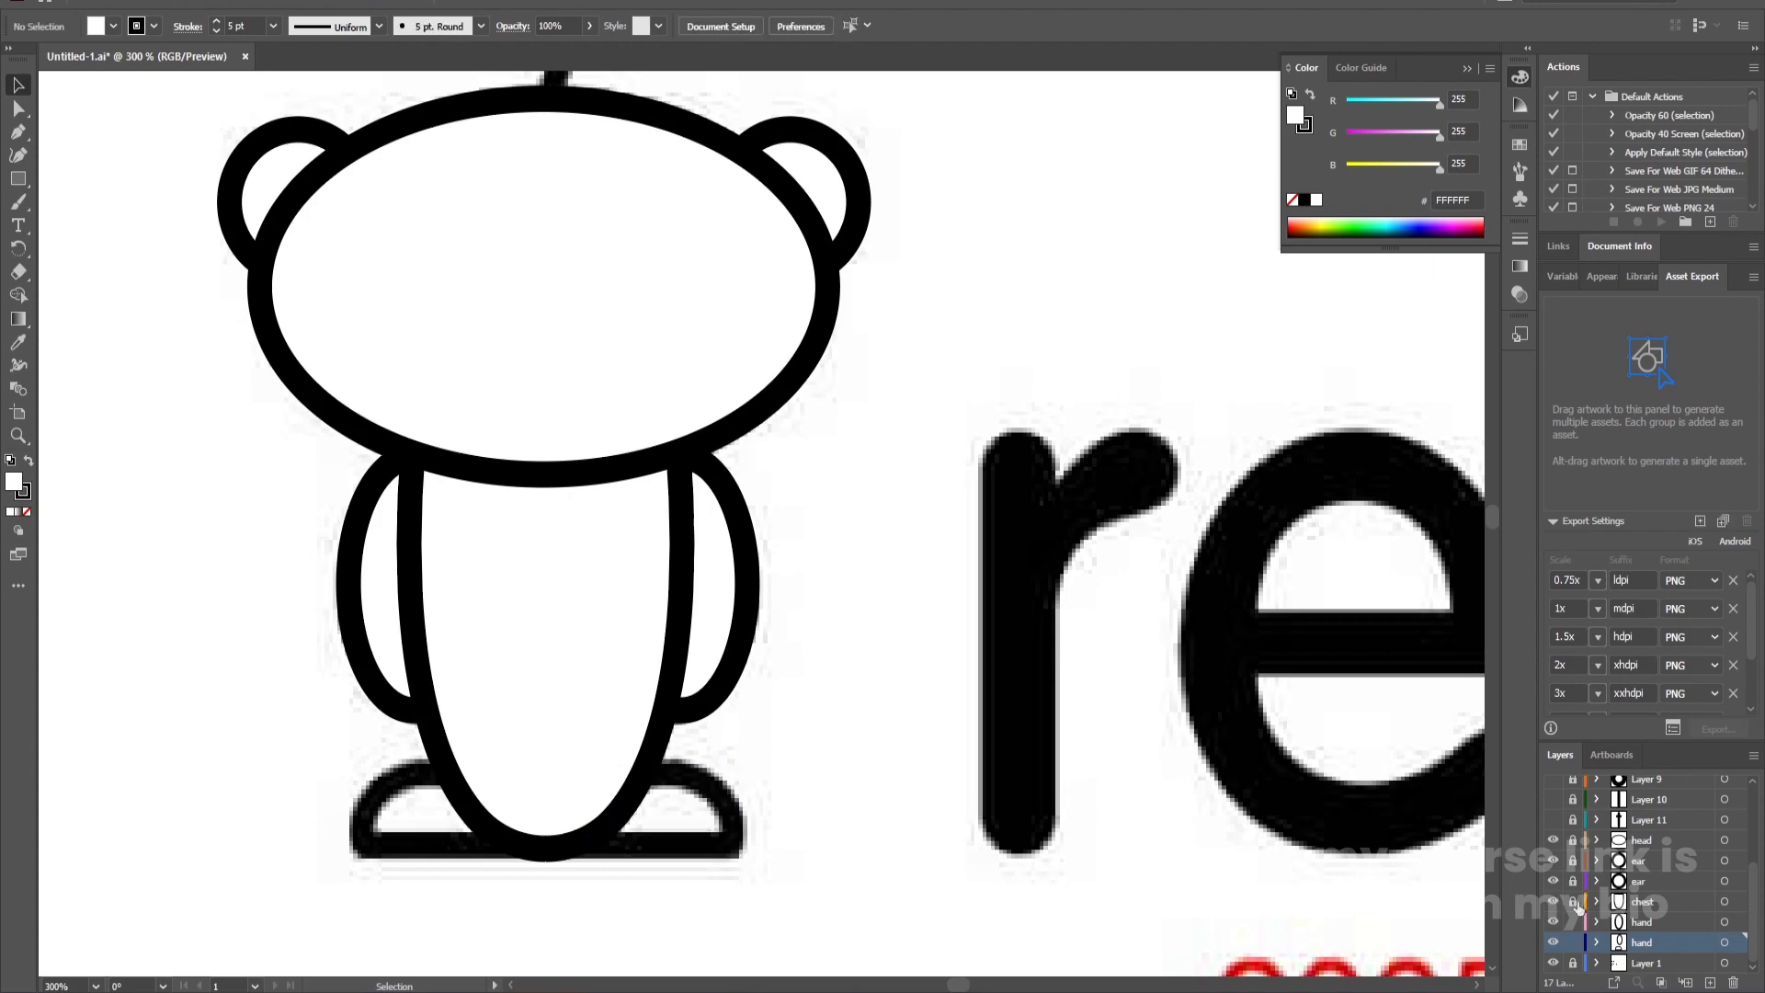
{"action": "left_click", "coordinate": [1710, 982]}
{"action": "key", "text": "ctrl+f"}
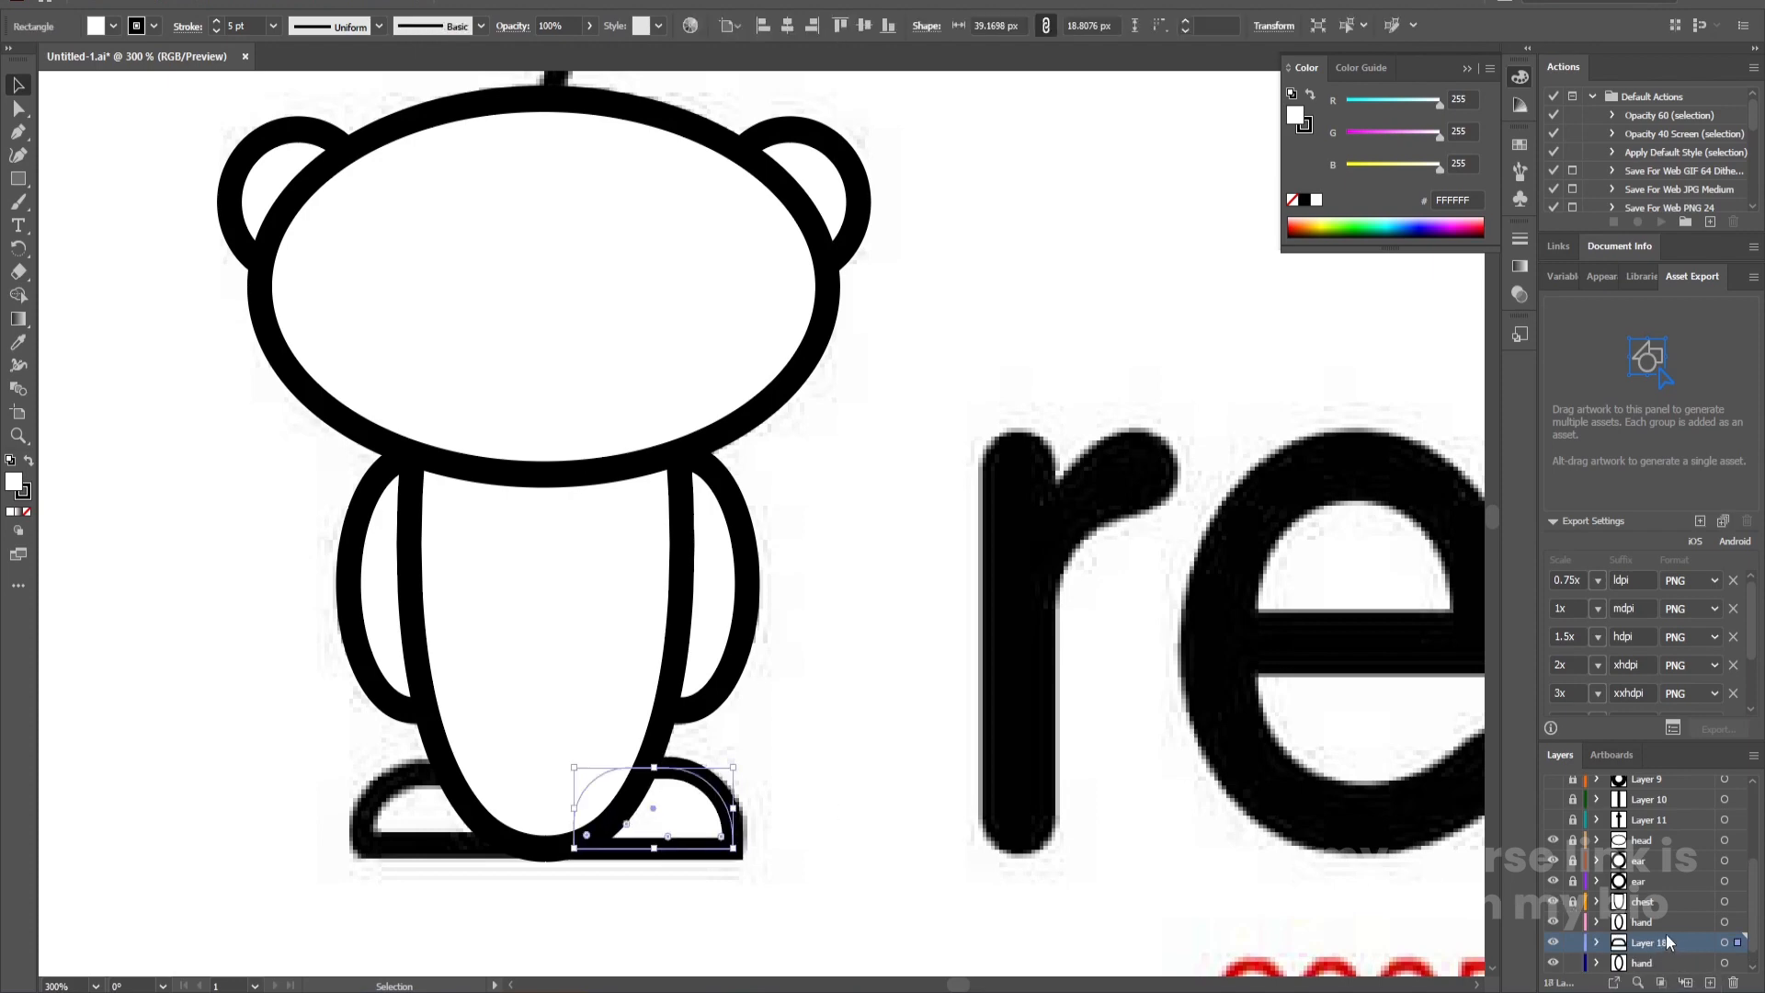
{"action": "double_click", "coordinate": [1665, 934]}
{"action": "type", "text": "g"}
{"action": "key", "text": "Return"}
{"action": "scroll", "coordinate": [1631, 954], "scroll_direction": "down", "scroll_amount": 1}
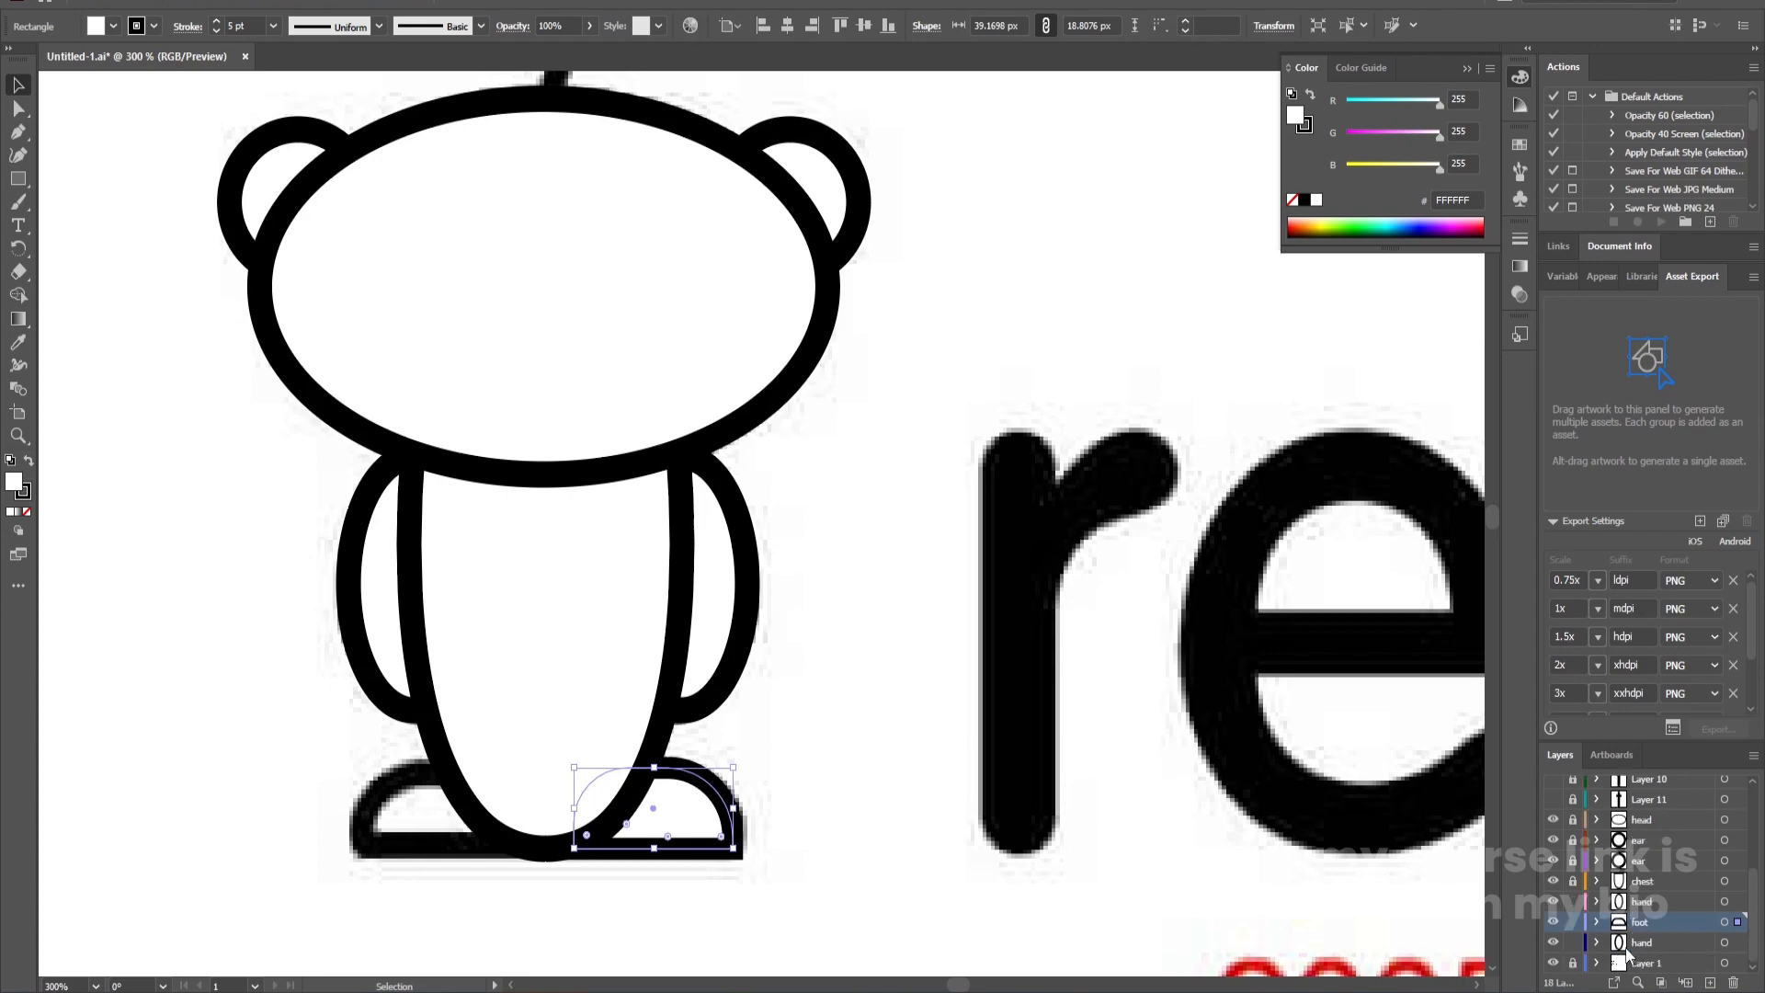
Move the foot layer beneath both hand layers and lock the two hand layers
{"action": "left_click_drag", "start_coordinate": [1640, 925], "coordinate": [1640, 951]}
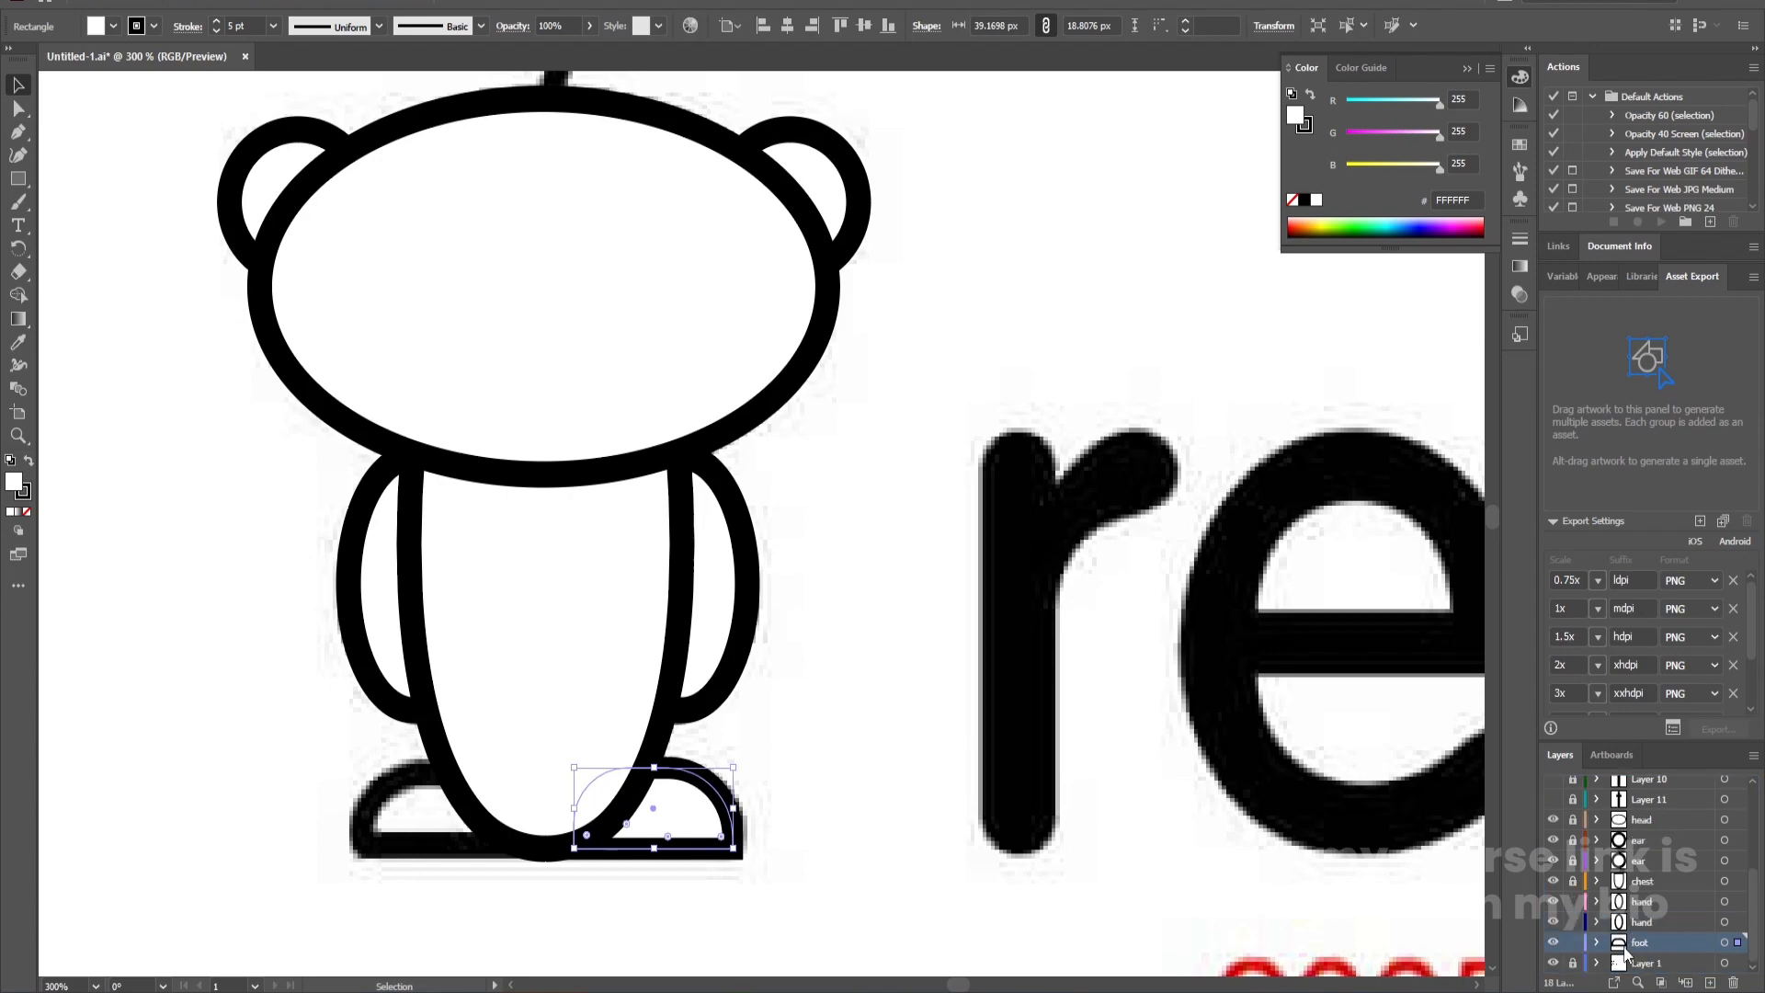
{"action": "left_click", "coordinate": [1573, 922]}
{"action": "left_click", "coordinate": [1573, 903]}
{"action": "left_click", "coordinate": [855, 799]}
Copy the foot in place onto a new layer, move the copy over the left-hand foot, and name the layer foot
{"action": "left_click", "coordinate": [655, 802]}
{"action": "key", "text": "a"}
{"action": "left_click", "coordinate": [1710, 982]}
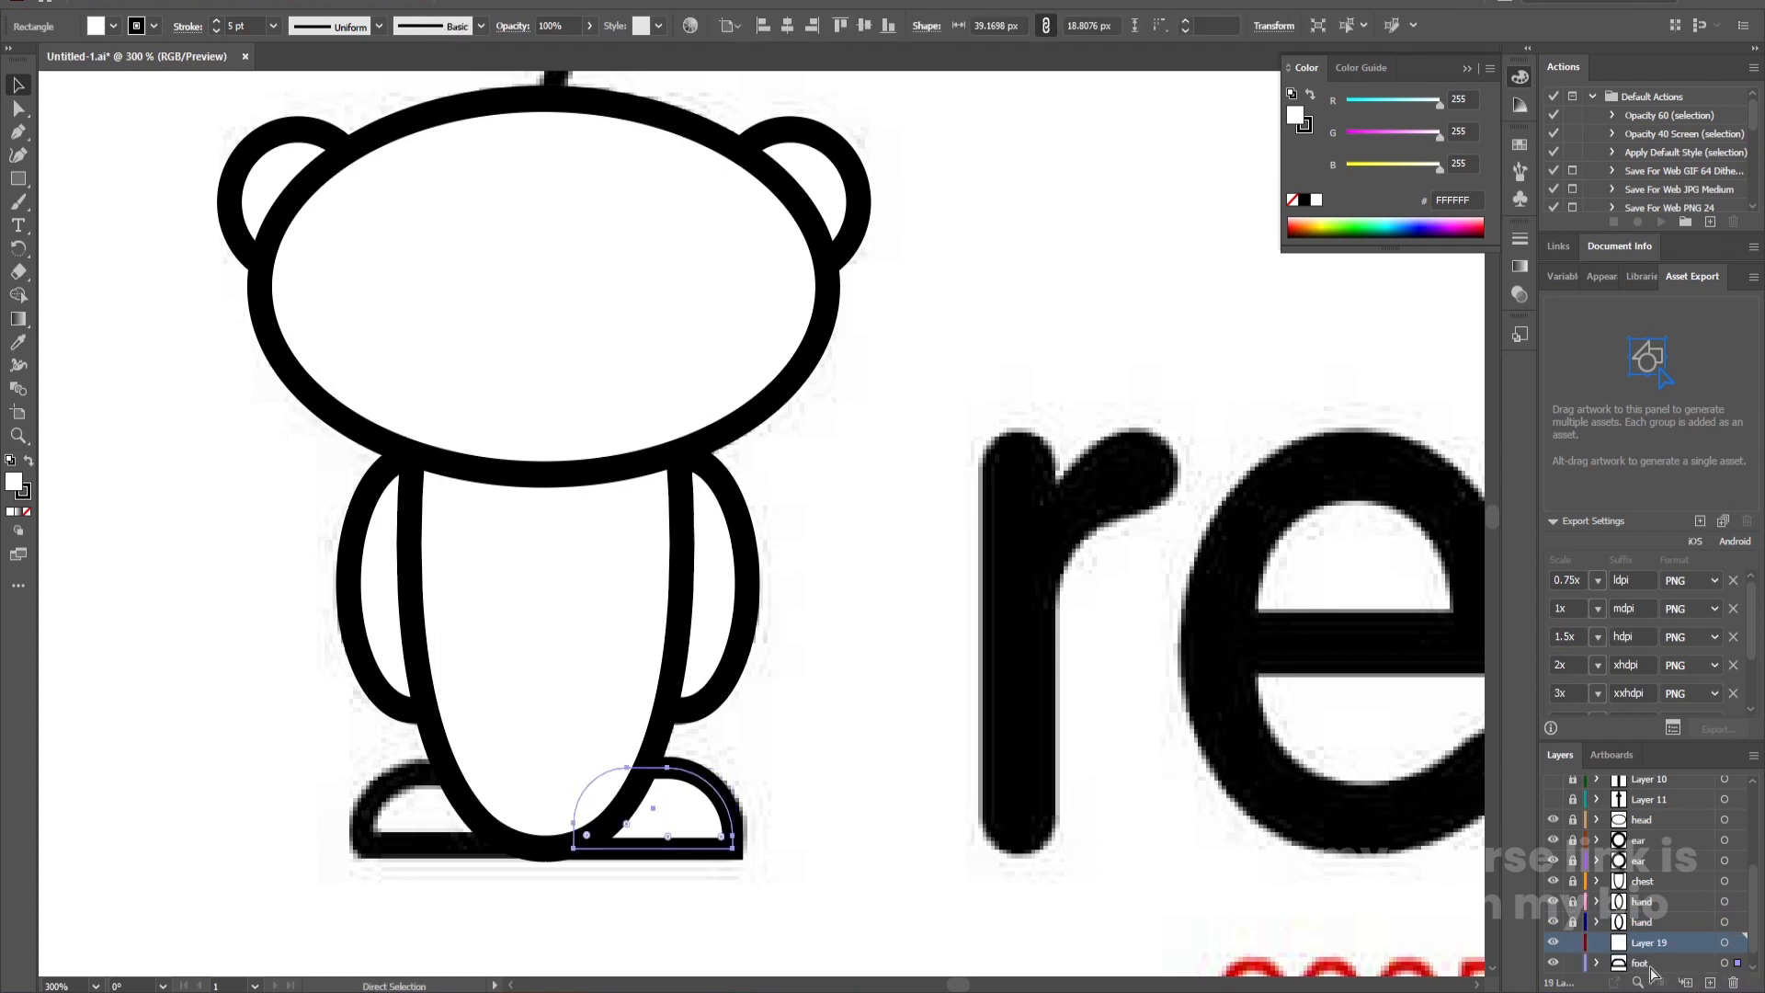
{"action": "key", "text": "ctrl+f"}
{"action": "left_click_drag", "start_coordinate": [712, 771], "coordinate": [465, 811]}
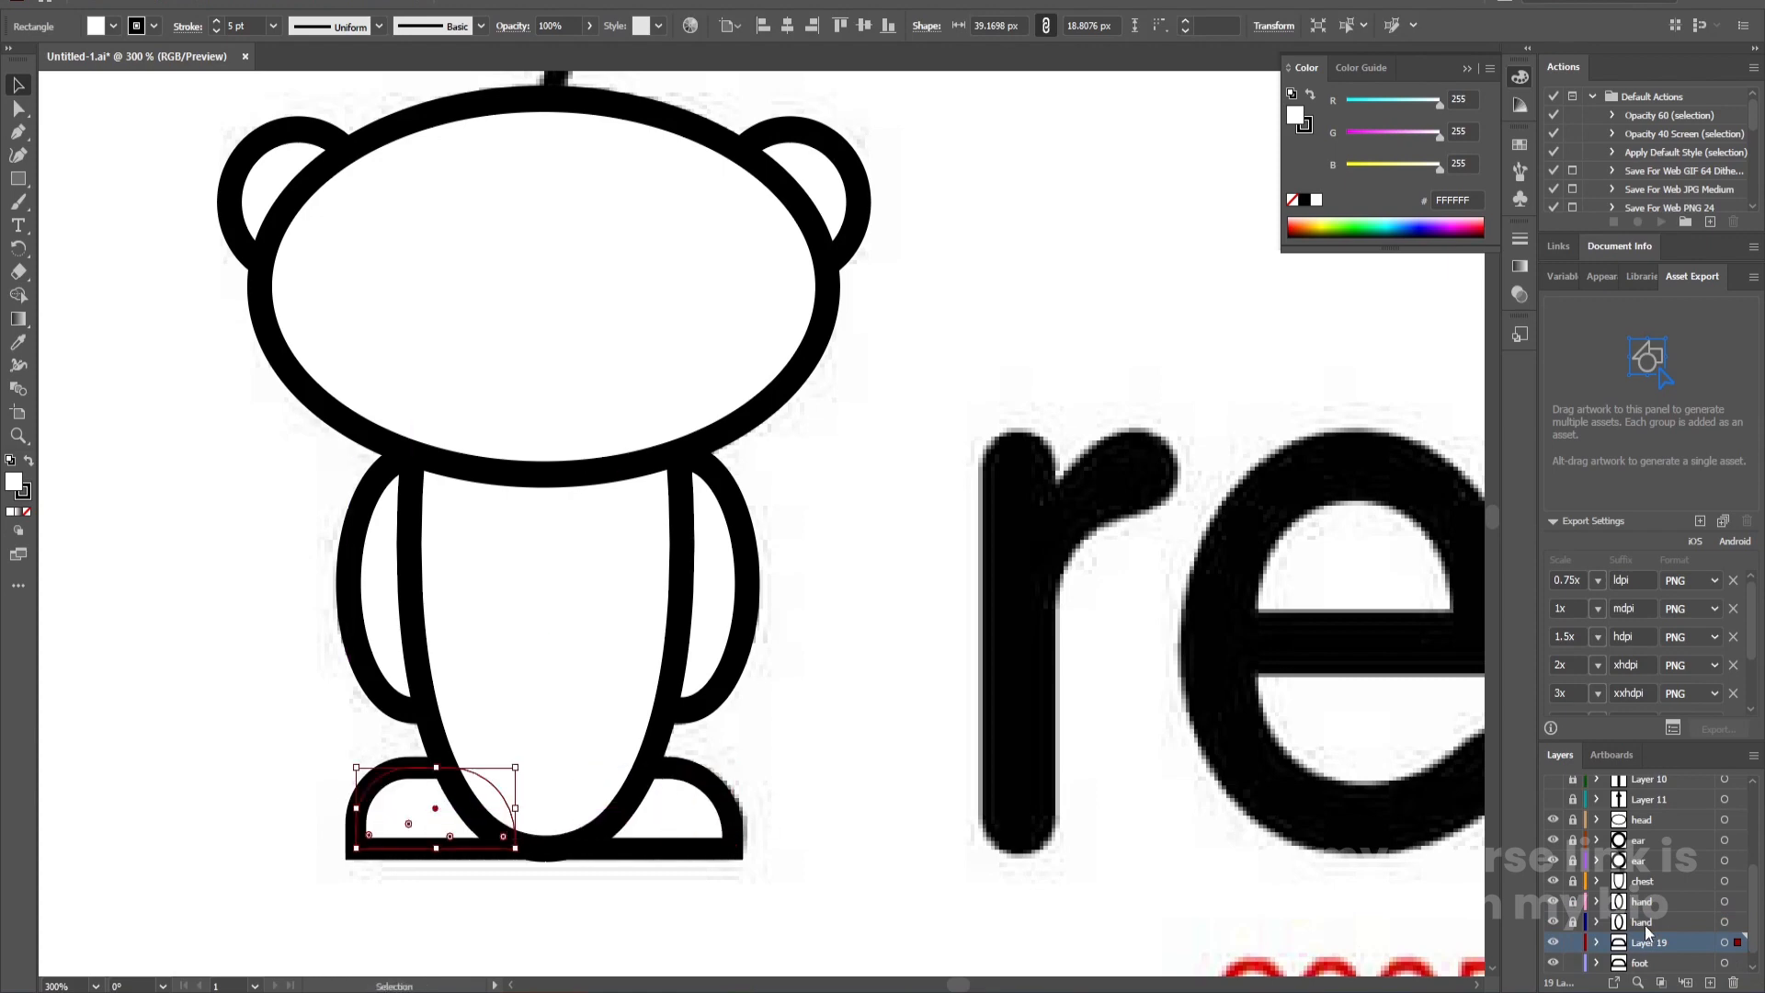
{"action": "type", "text": "foot"}
{"action": "key", "text": "Return"}
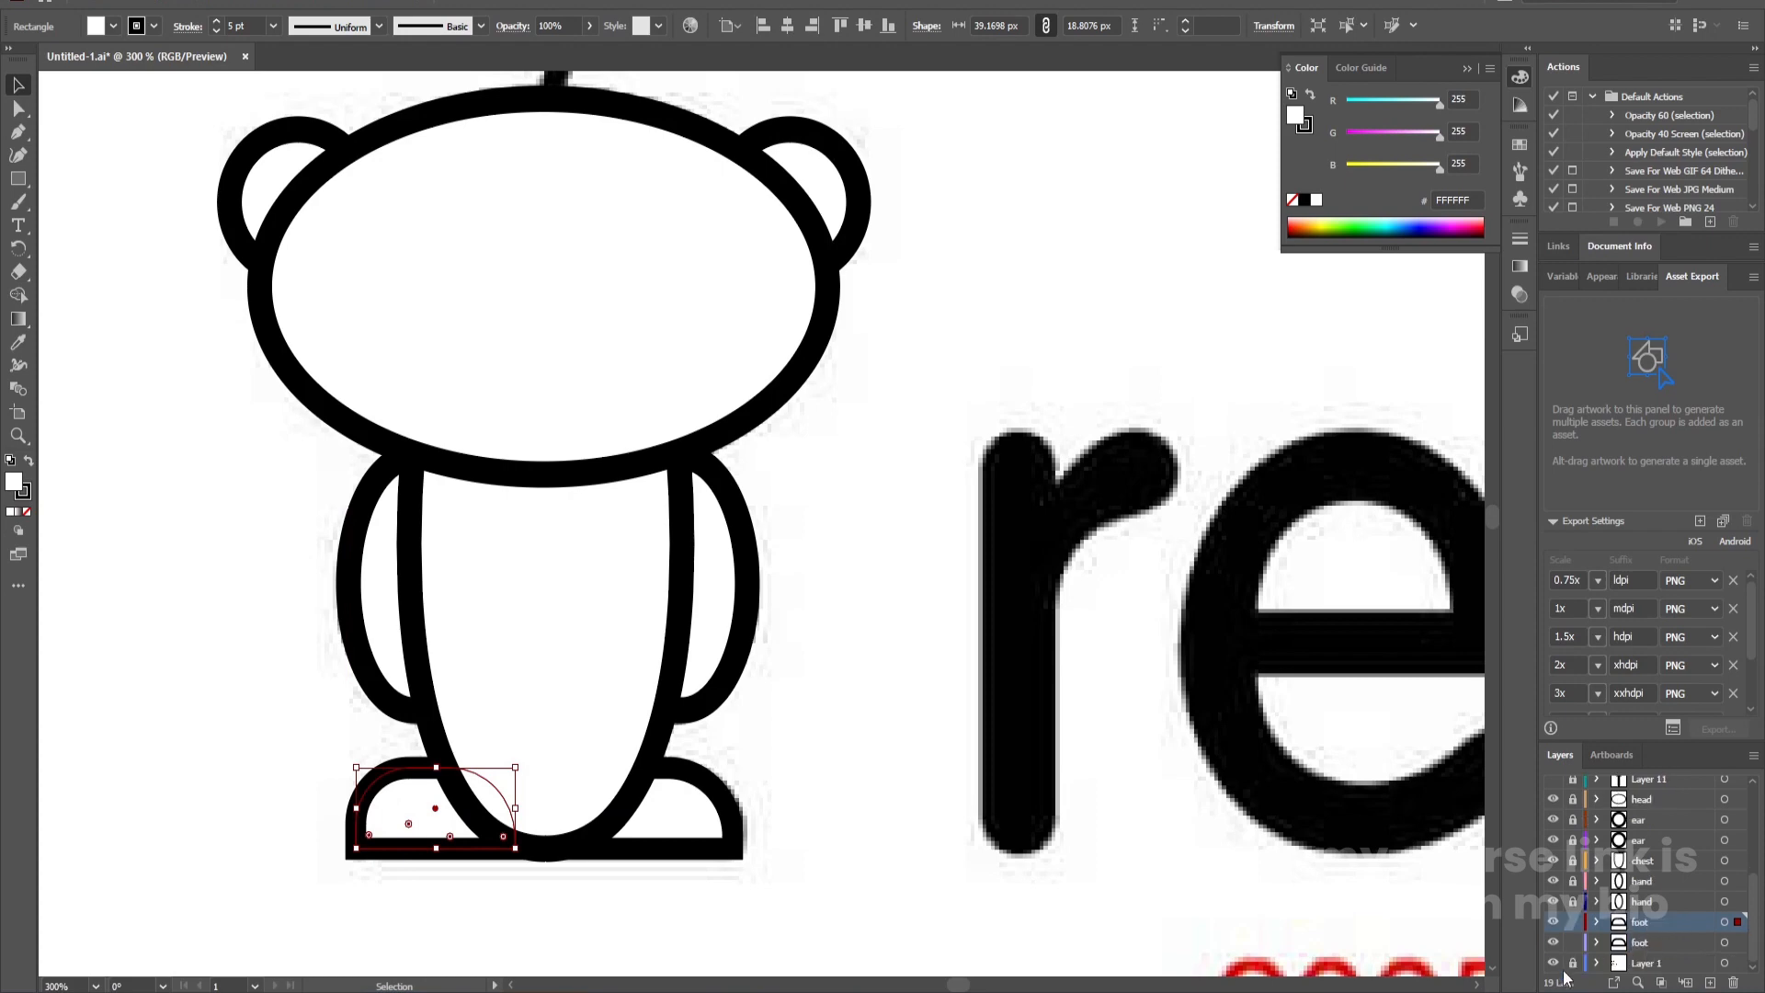
Lock both foot layers
{"action": "scroll", "coordinate": [554, 513], "scroll_direction": "down", "scroll_amount": 2}
{"action": "scroll", "coordinate": [571, 263], "scroll_direction": "up", "scroll_amount": 2}
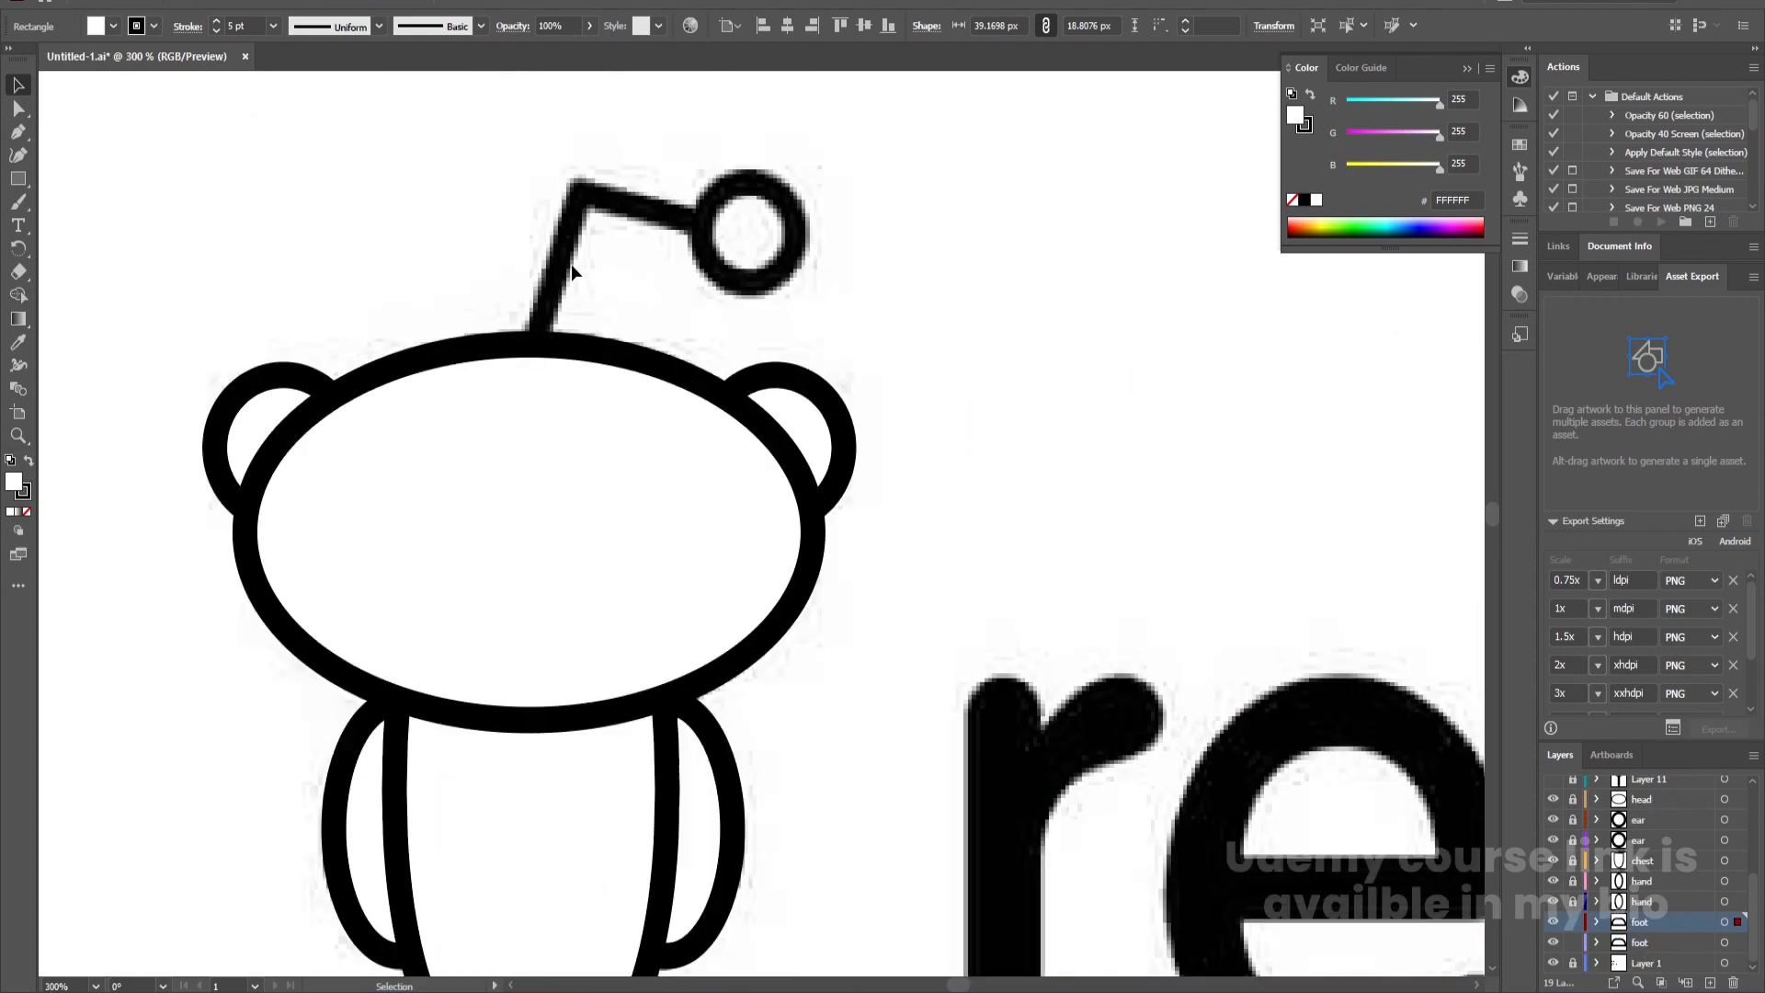
{"action": "scroll", "coordinate": [625, 294], "scroll_direction": "up", "scroll_amount": 1}
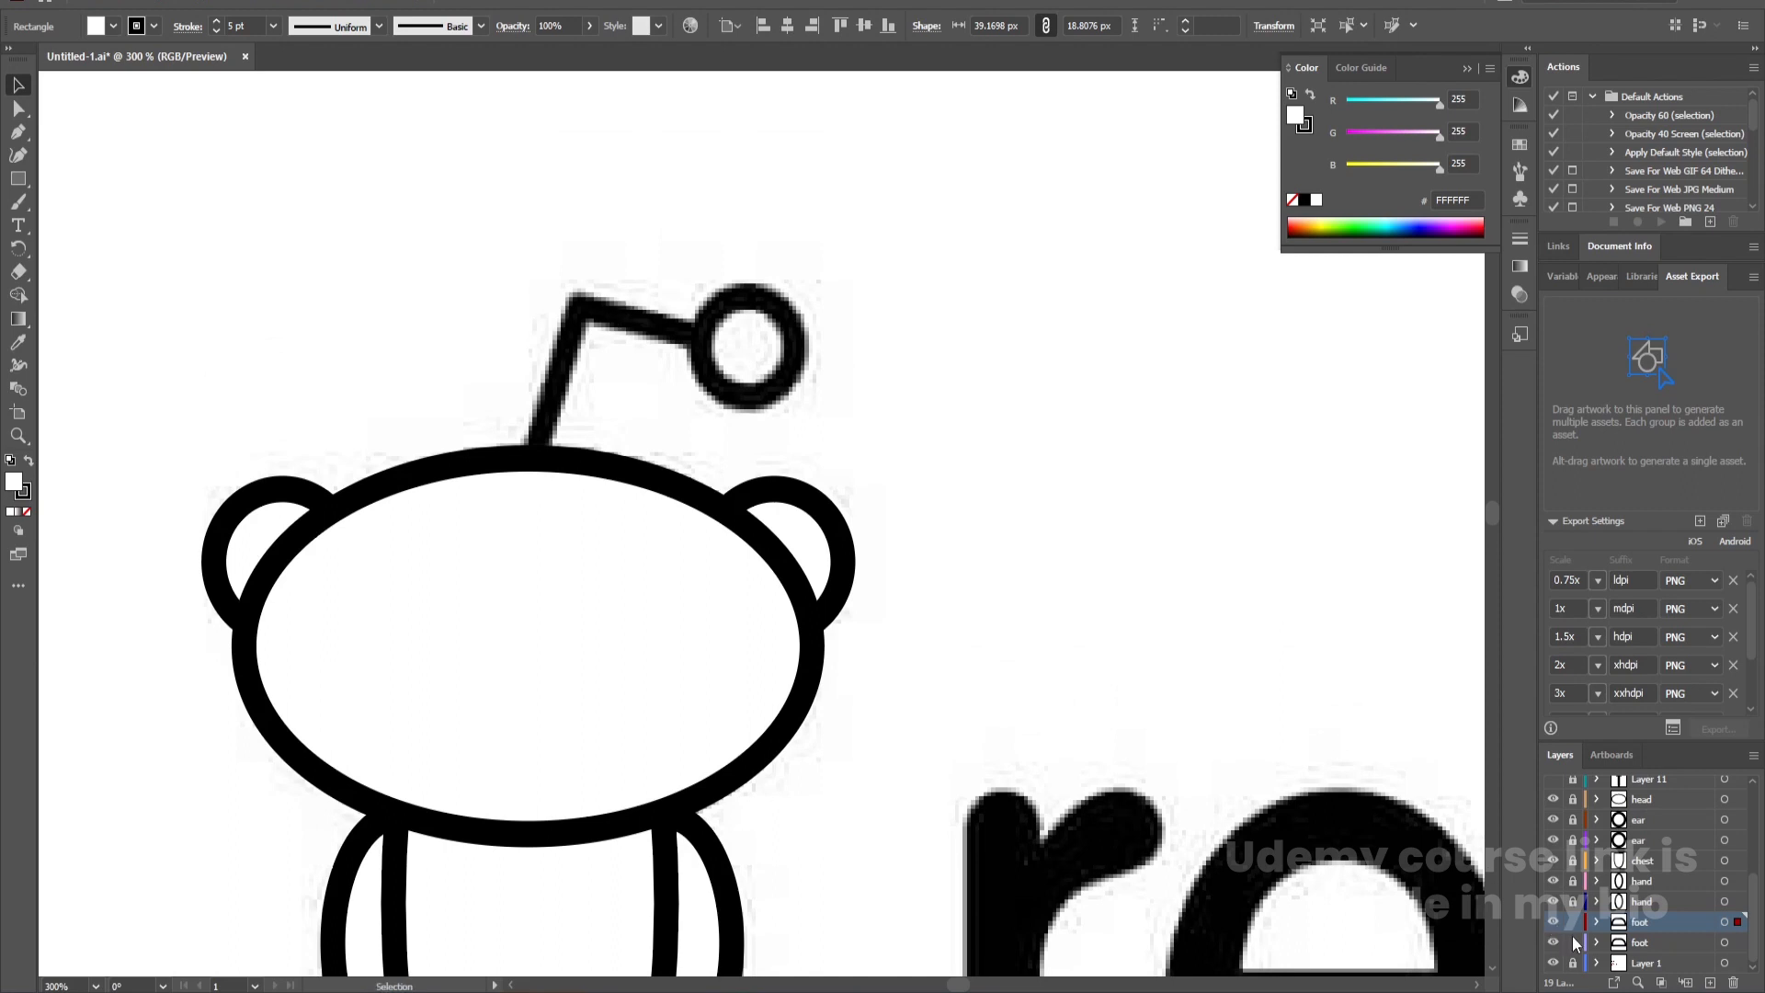
{"action": "left_click_drag", "start_coordinate": [1572, 944], "coordinate": [1572, 923]}
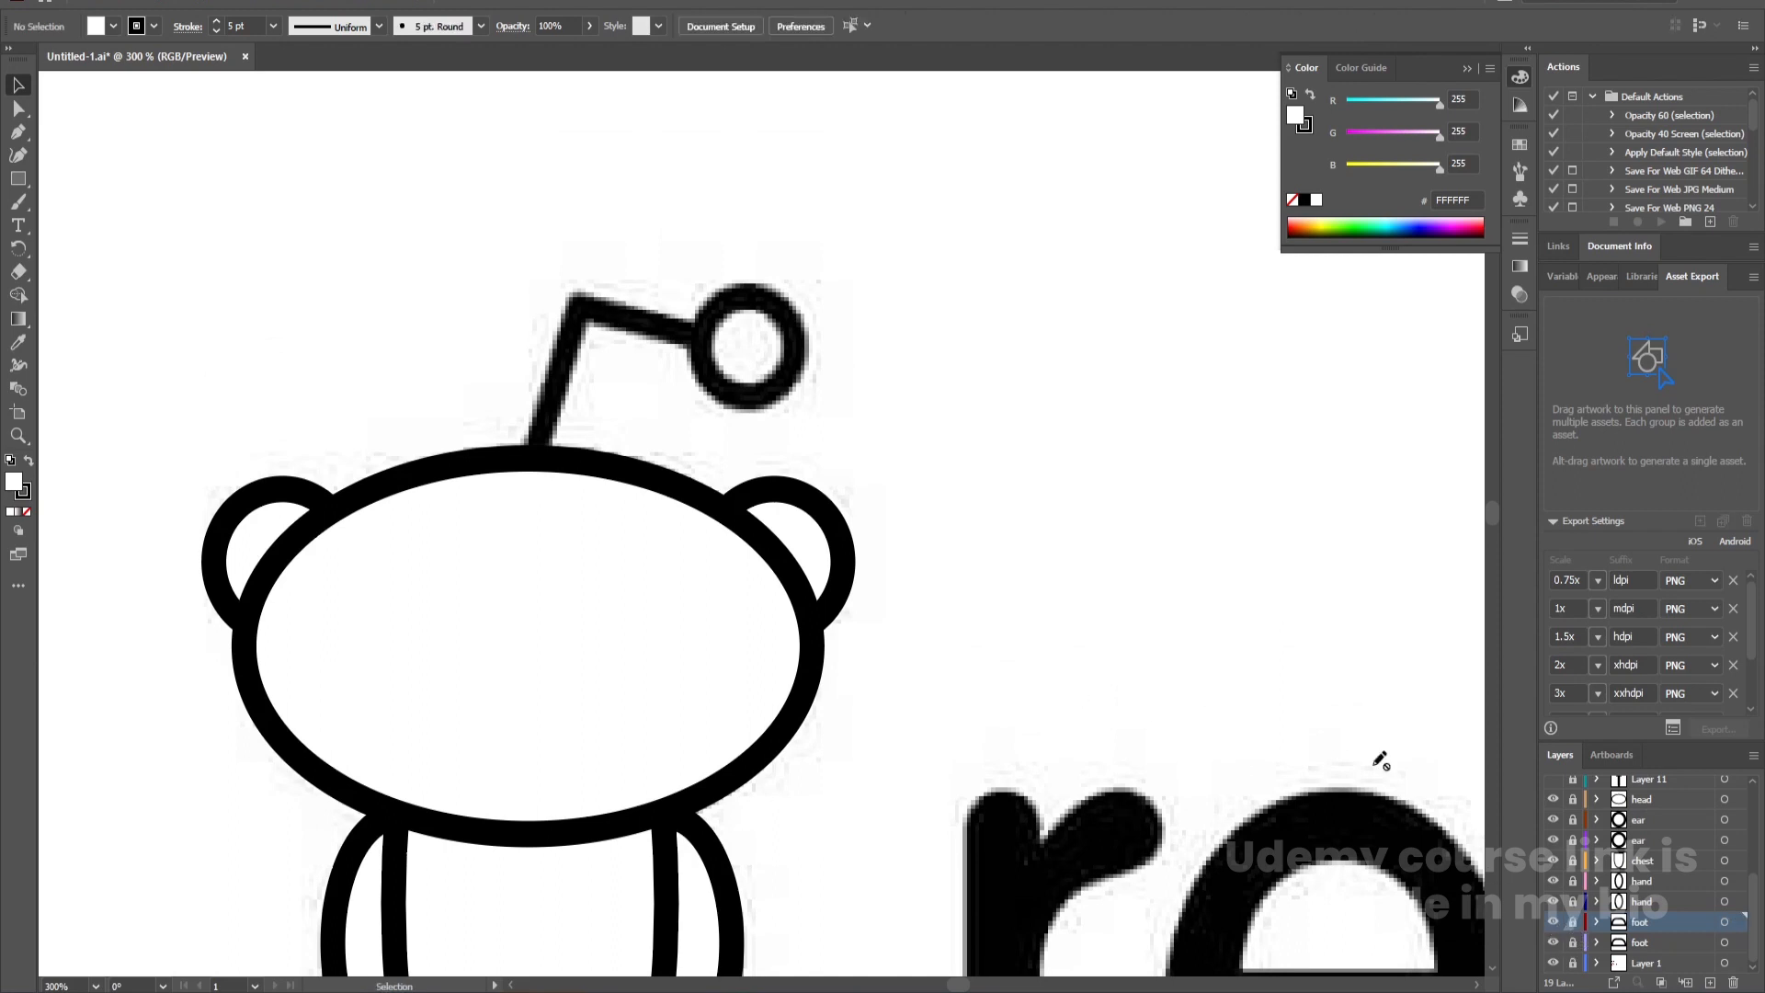
On a new layer directly beneath head, trace the bent antenna stalk with the Pen tool as an open path of two straight segments
{"action": "scroll", "coordinate": [1632, 841], "scroll_direction": "up", "scroll_amount": 1}
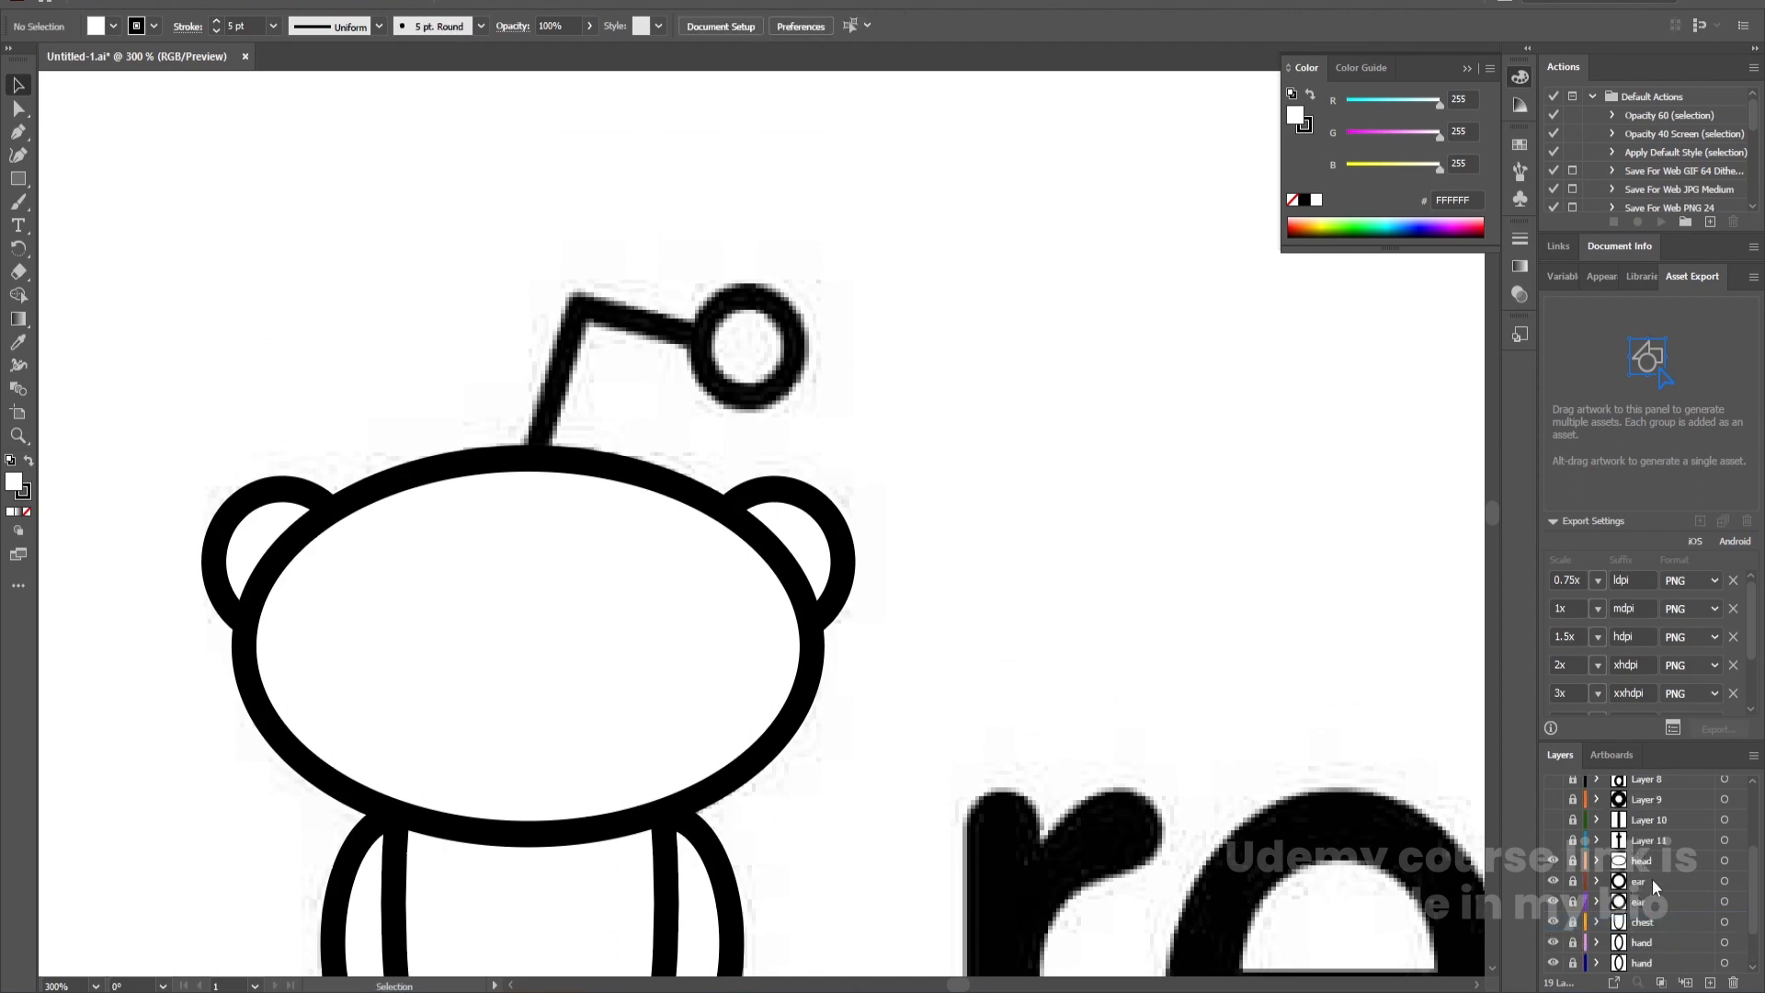
{"action": "left_click", "coordinate": [1652, 879]}
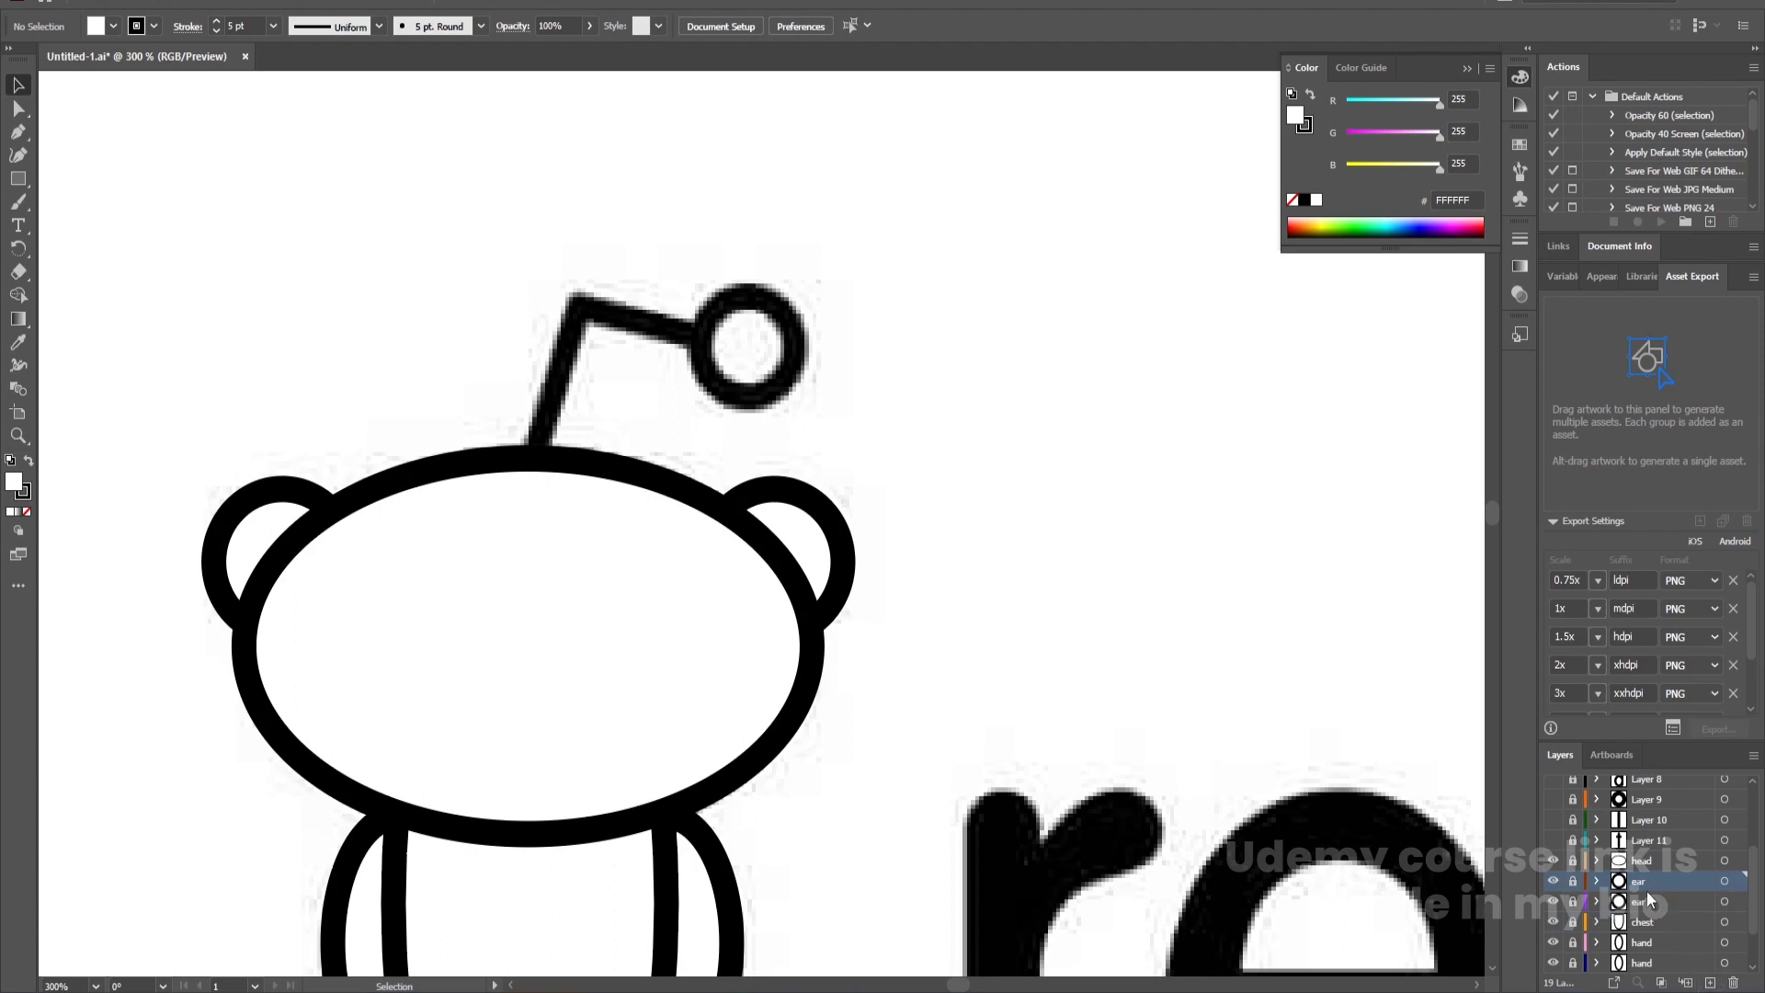
{"action": "left_click", "coordinate": [1710, 982]}
{"action": "key", "text": "p"}
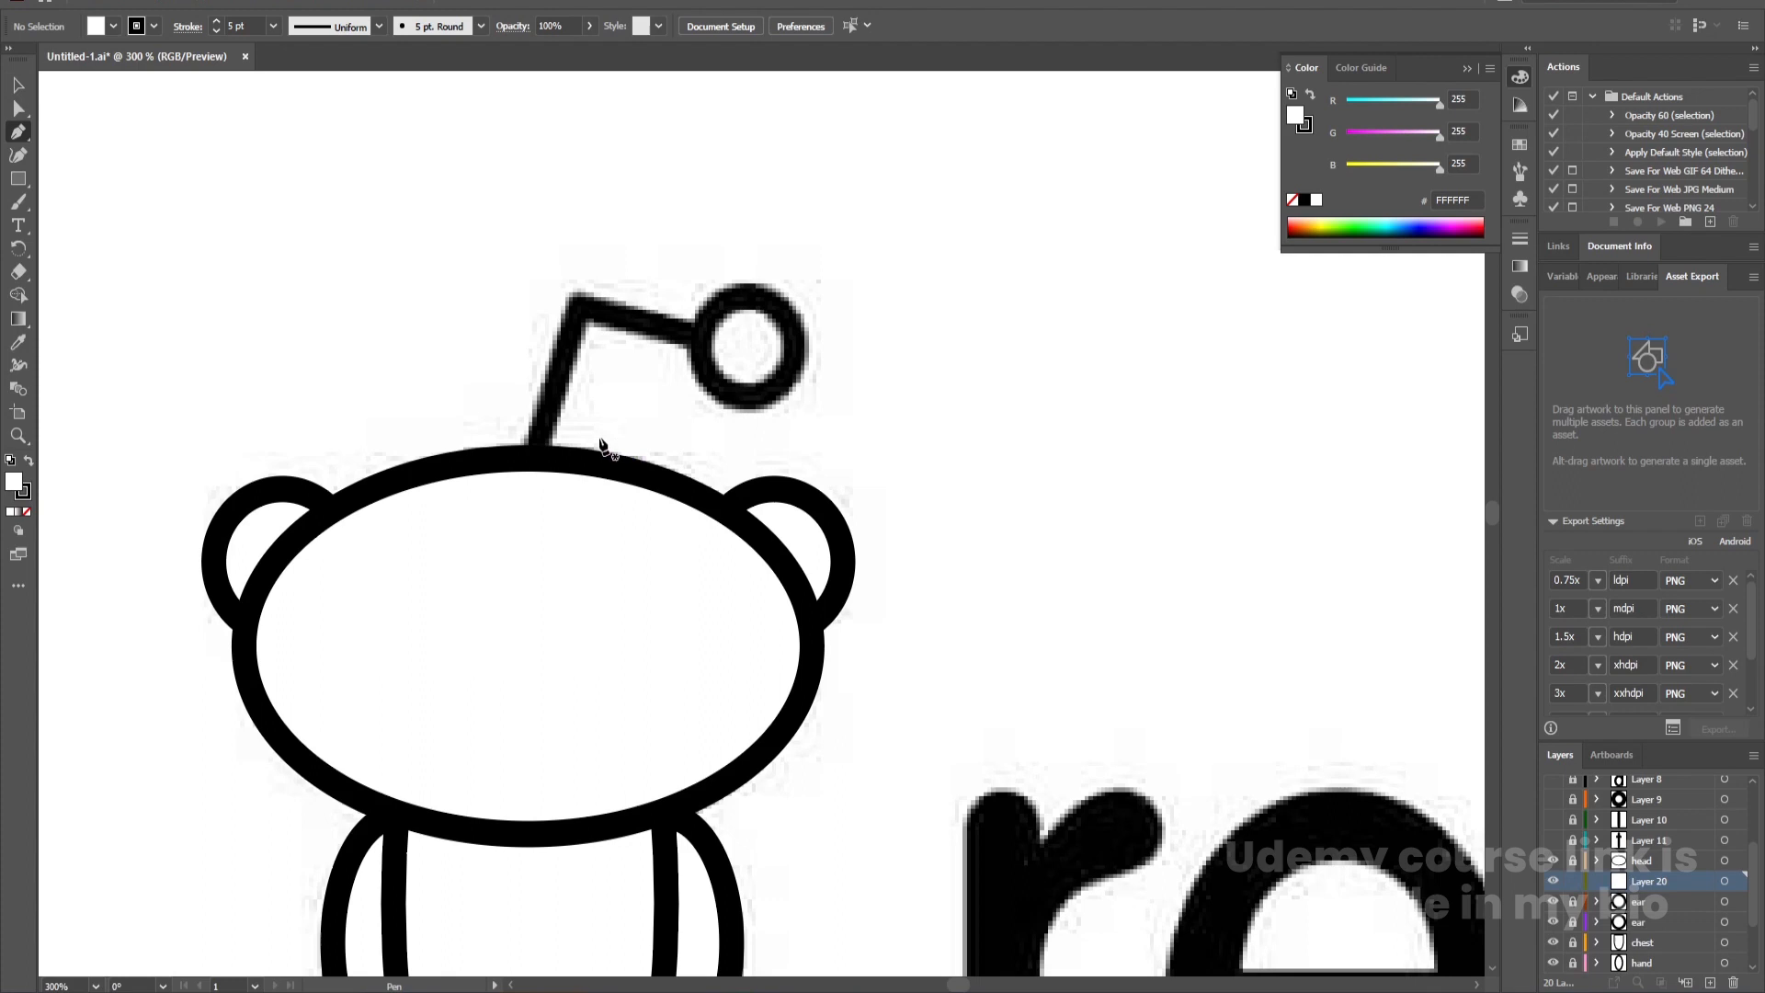
{"action": "left_click", "coordinate": [535, 457]}
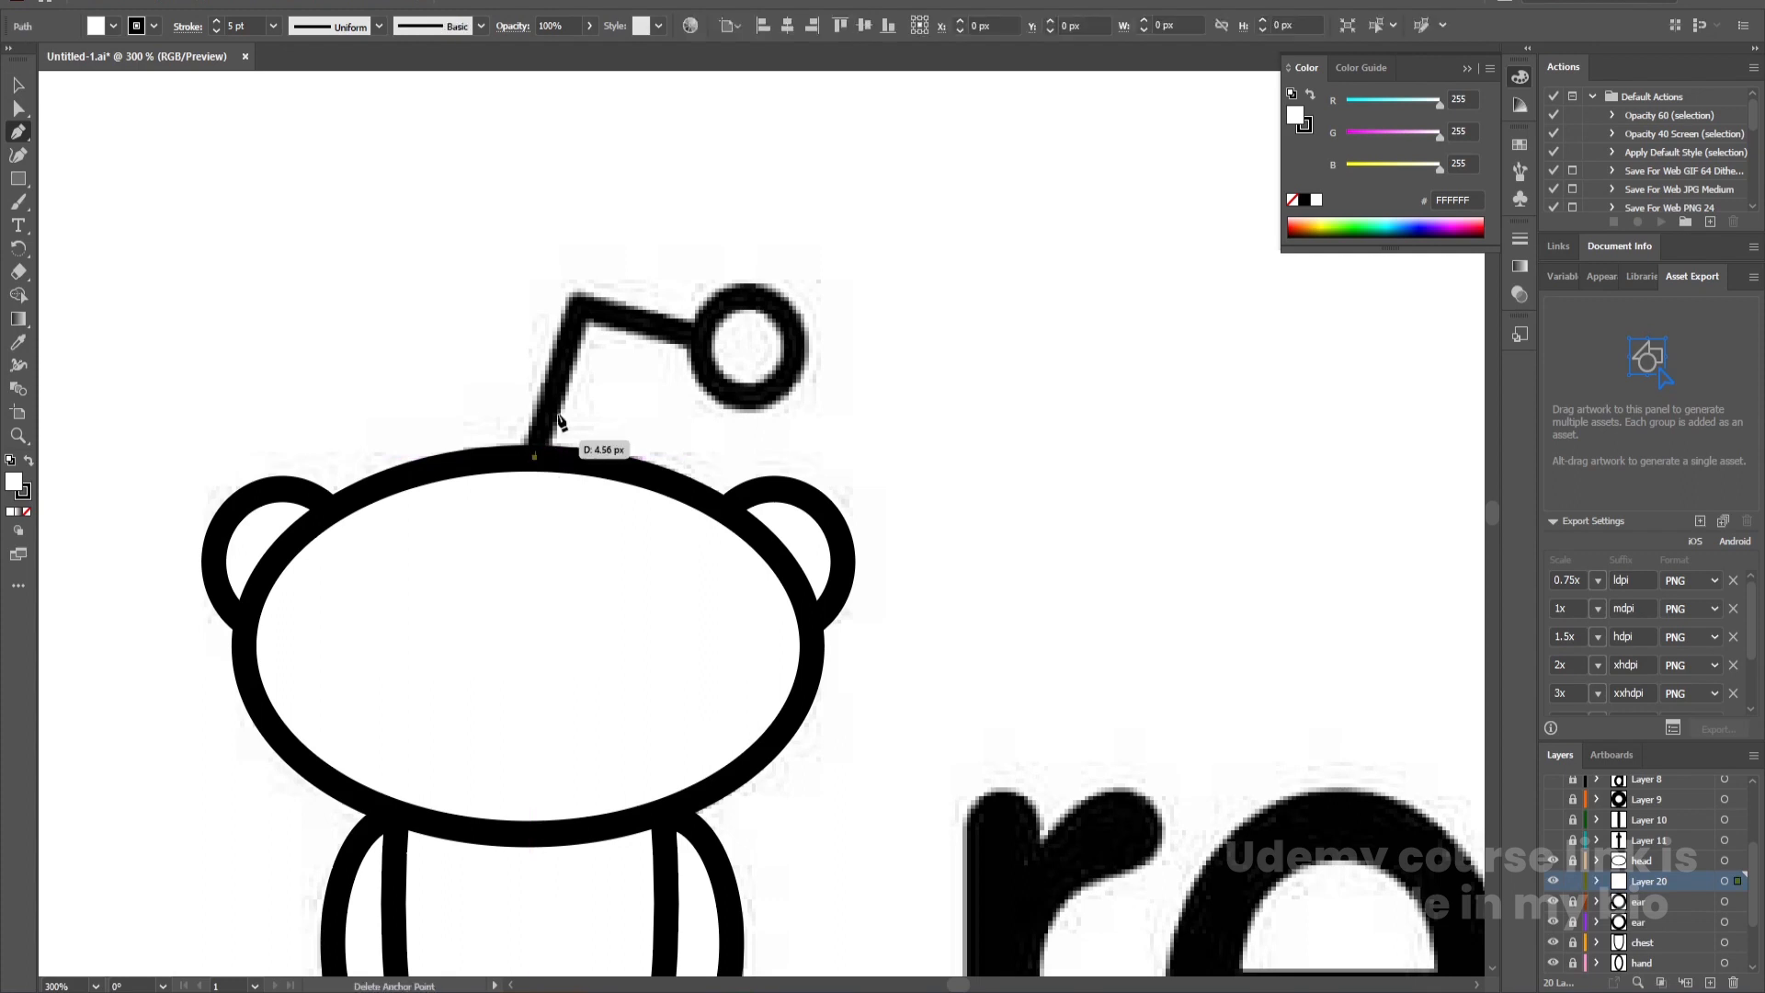
{"action": "left_click", "coordinate": [579, 307]}
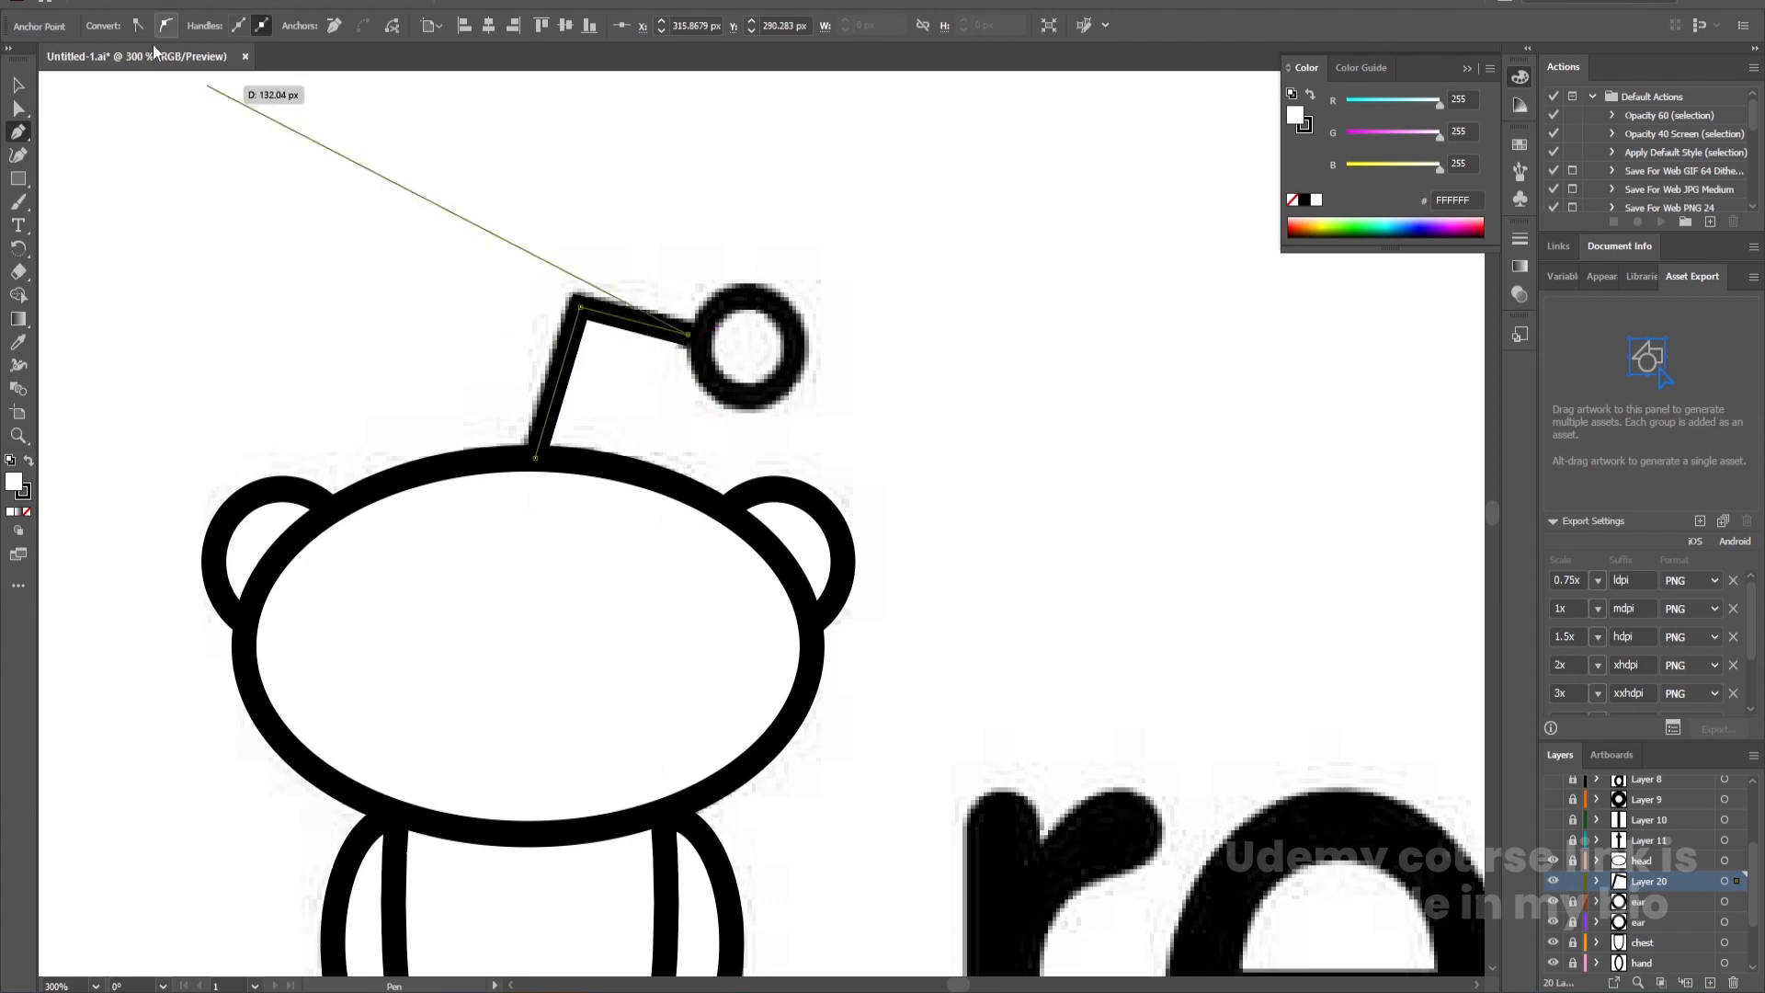
{"action": "key", "text": "v"}
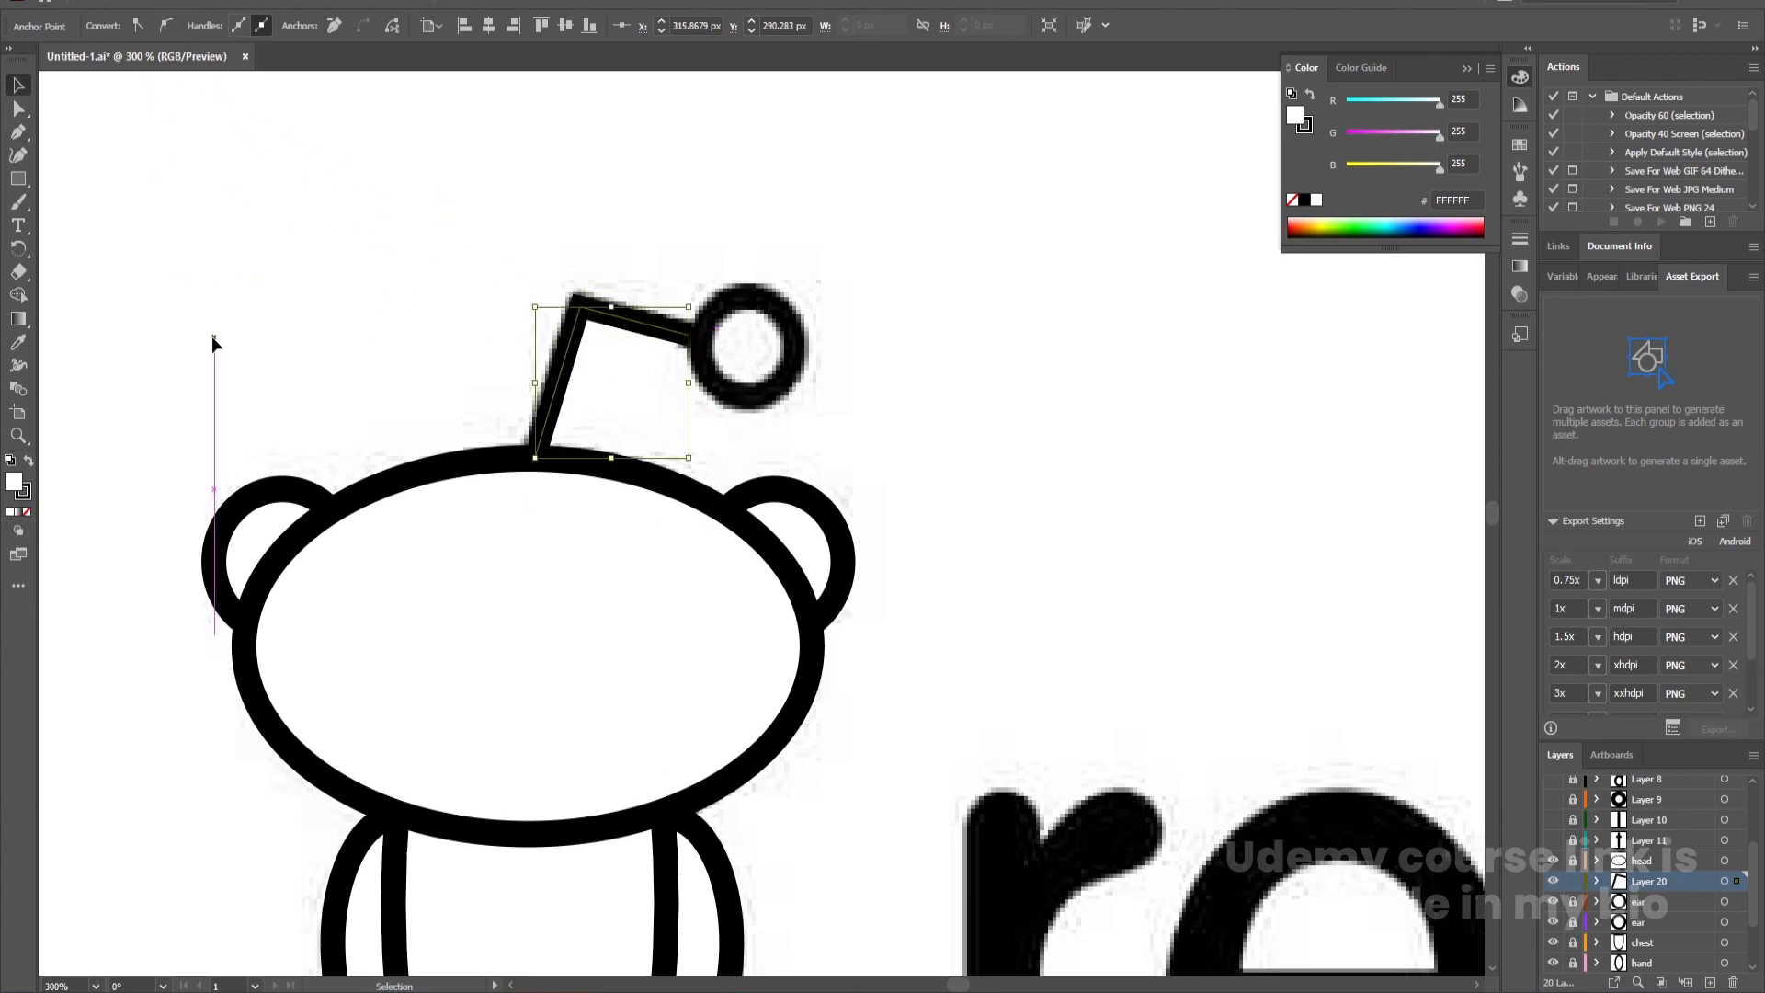
Remove the fill from the antenna stalk path and set its stroke weight to 6 pt
{"action": "left_click", "coordinate": [26, 511]}
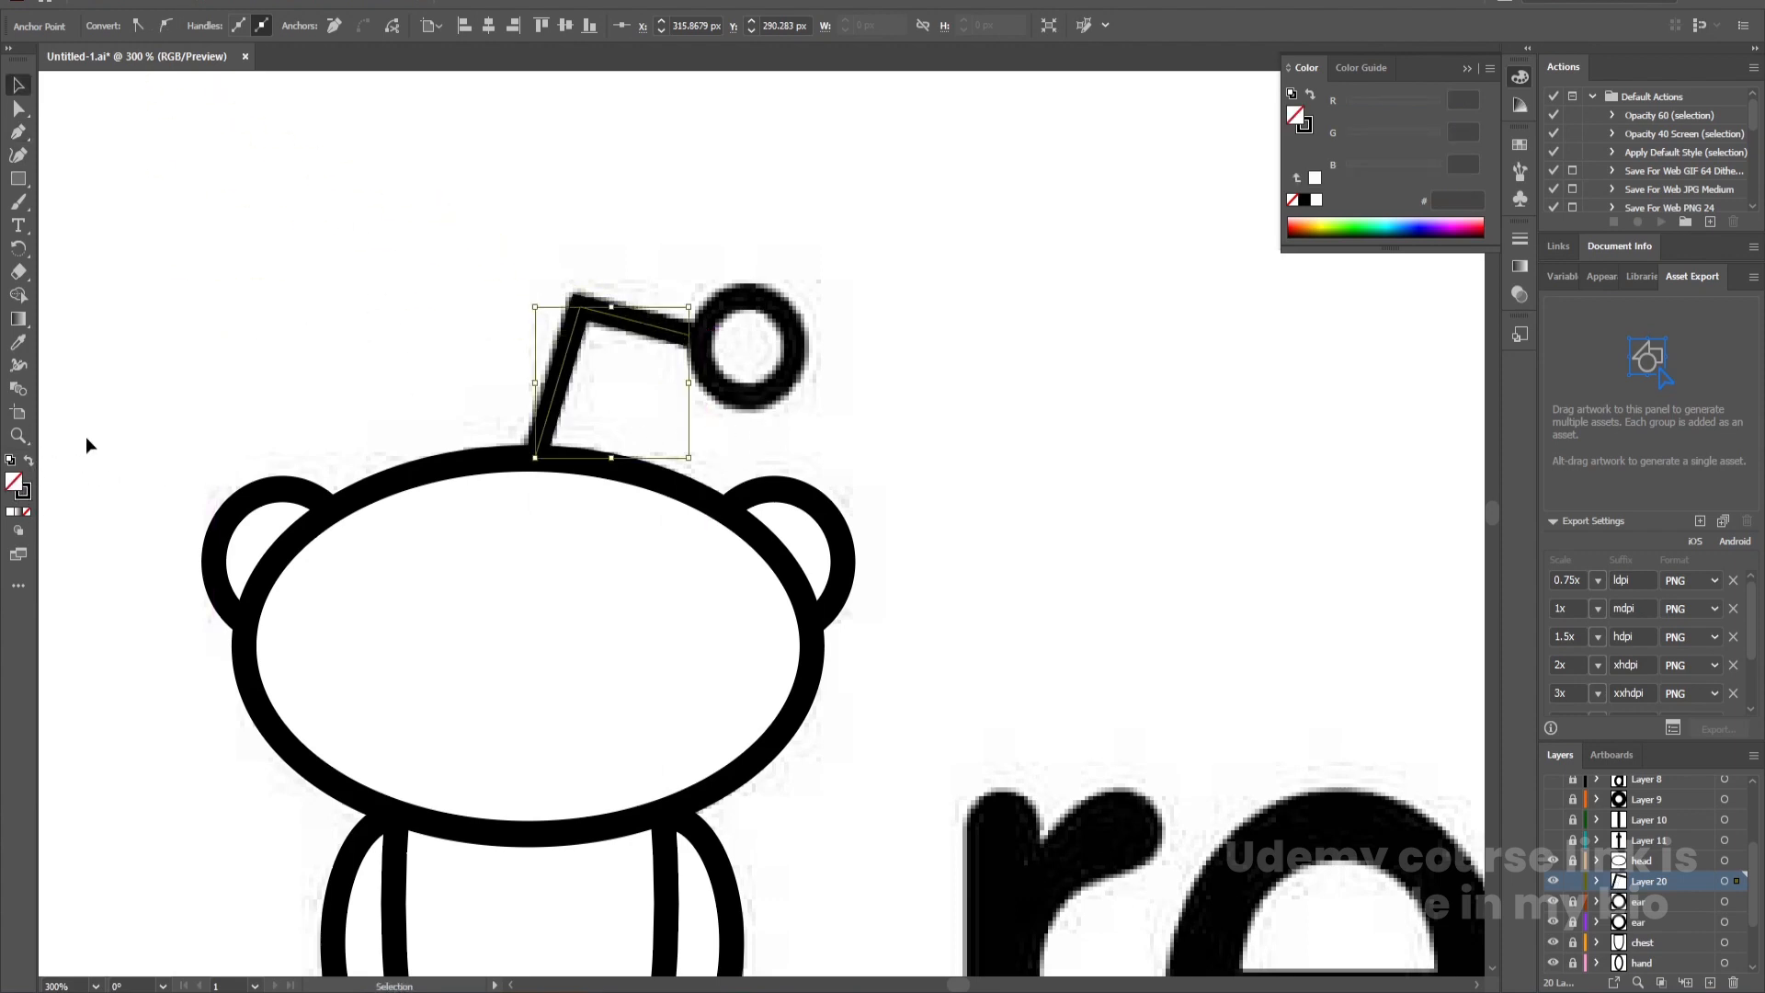
{"action": "left_click_drag", "start_coordinate": [541, 260], "coordinate": [601, 363]}
{"action": "left_click", "coordinate": [243, 22]}
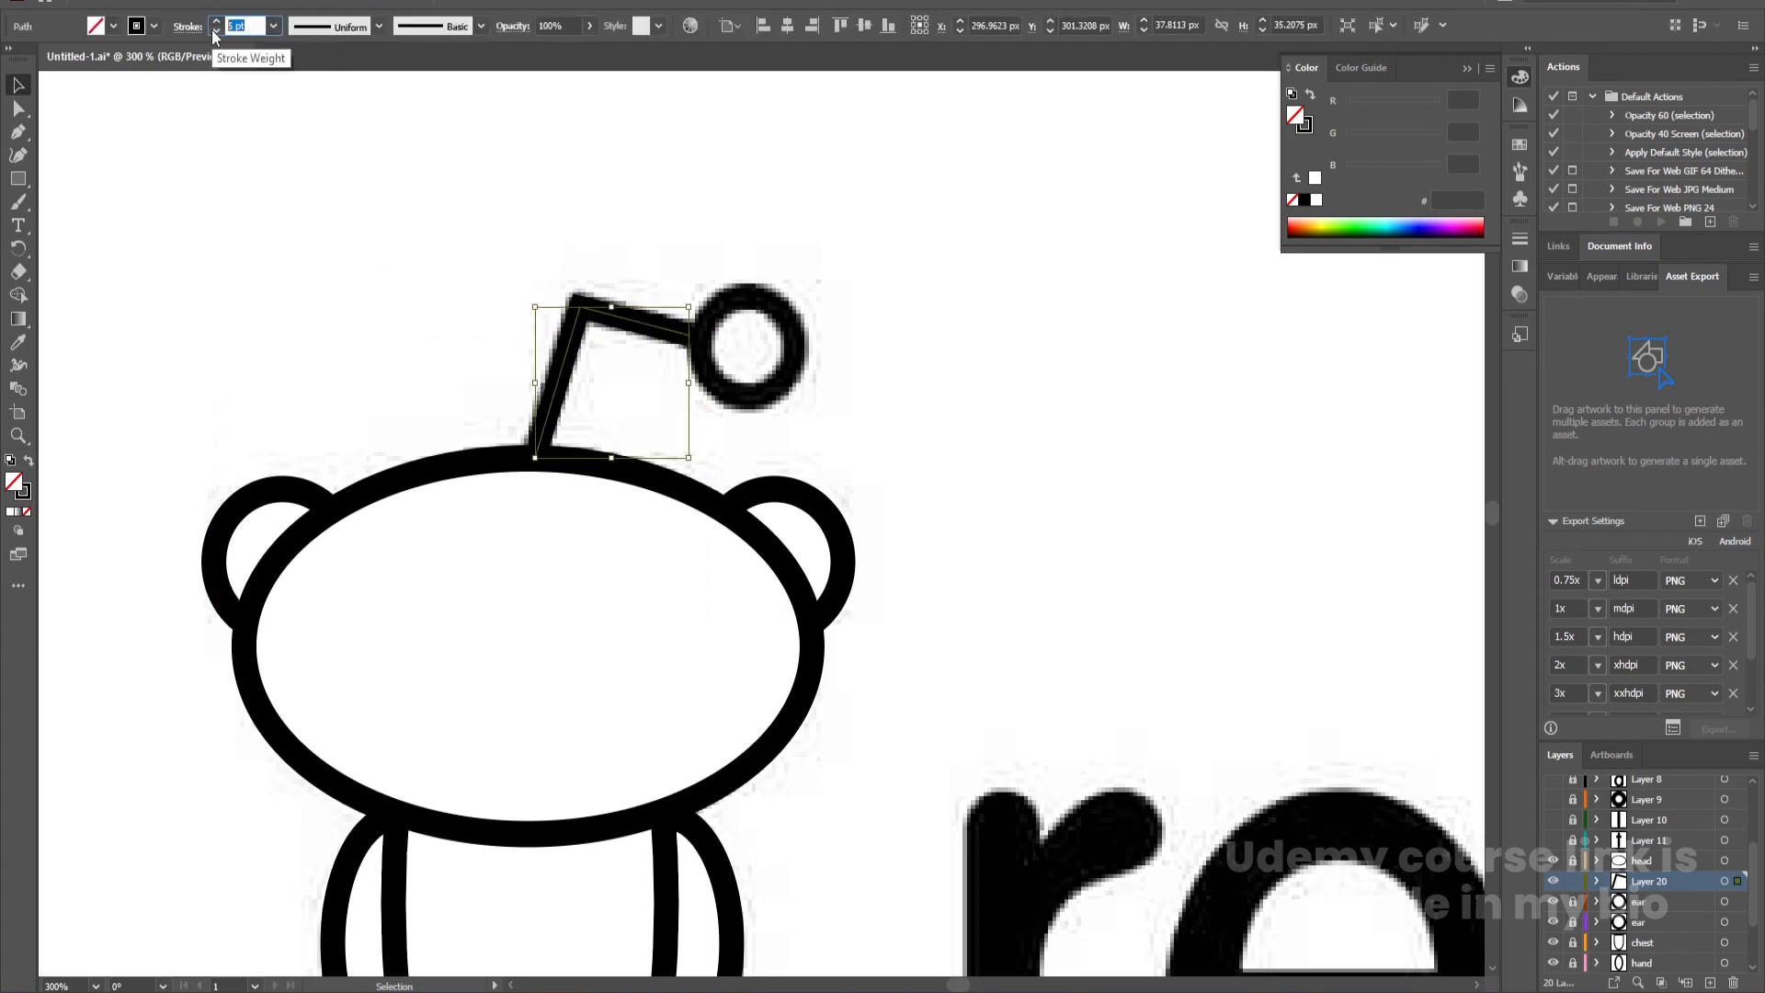
{"action": "left_click", "coordinate": [215, 24]}
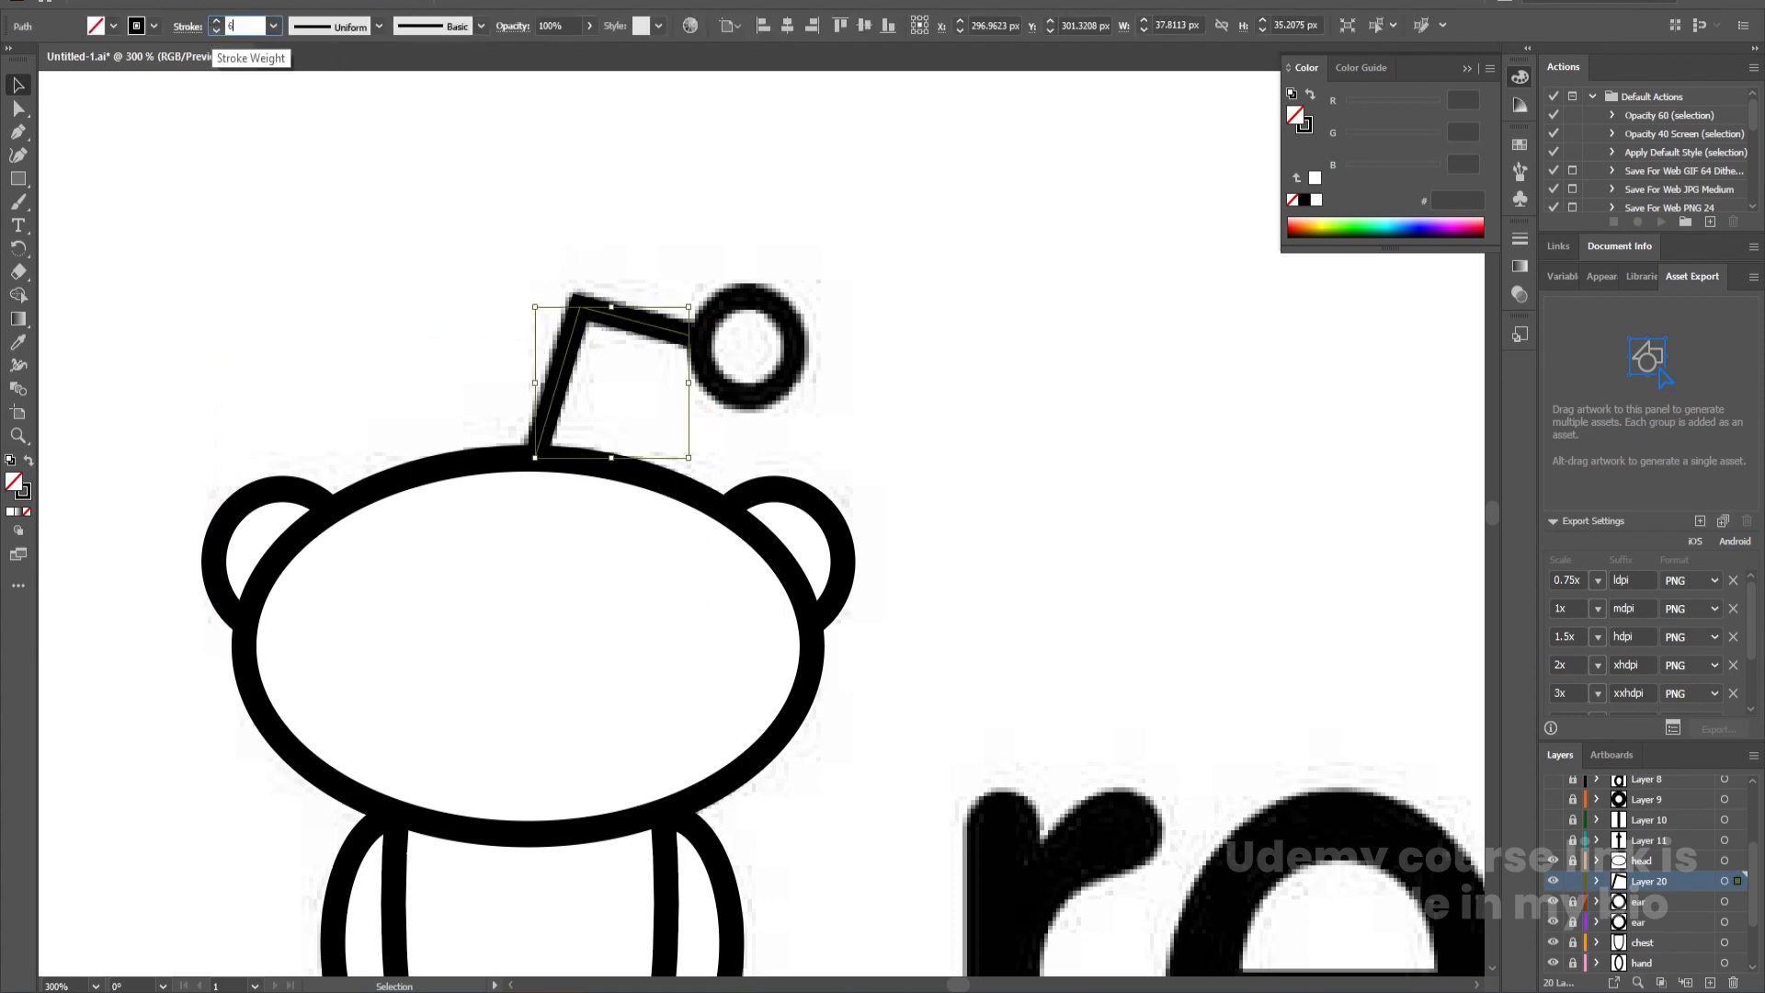
{"action": "left_click", "coordinate": [411, 190]}
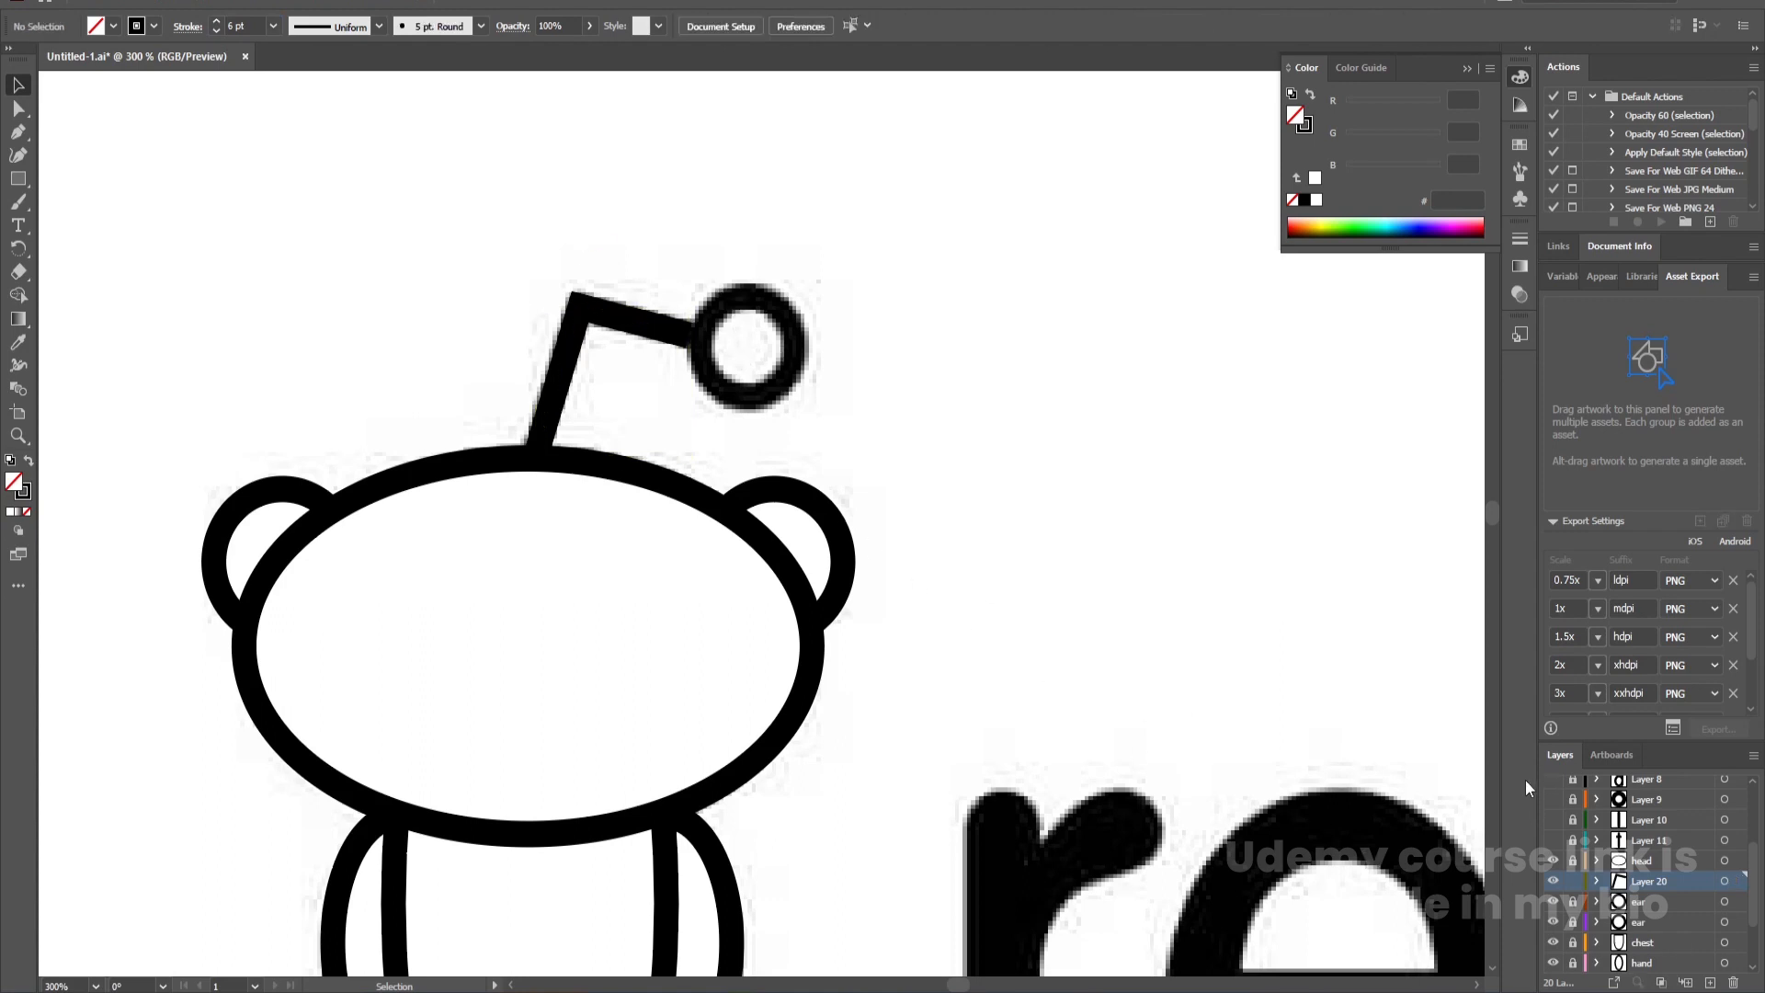
Show Layer 9, select its ring shape beside the logos, and make Layer 20 the active layer
{"action": "scroll", "coordinate": [1040, 626], "scroll_direction": "down", "scroll_amount": 3, "text": "alt"}
{"action": "scroll", "coordinate": [1166, 640], "scroll_direction": "right", "scroll_amount": 3}
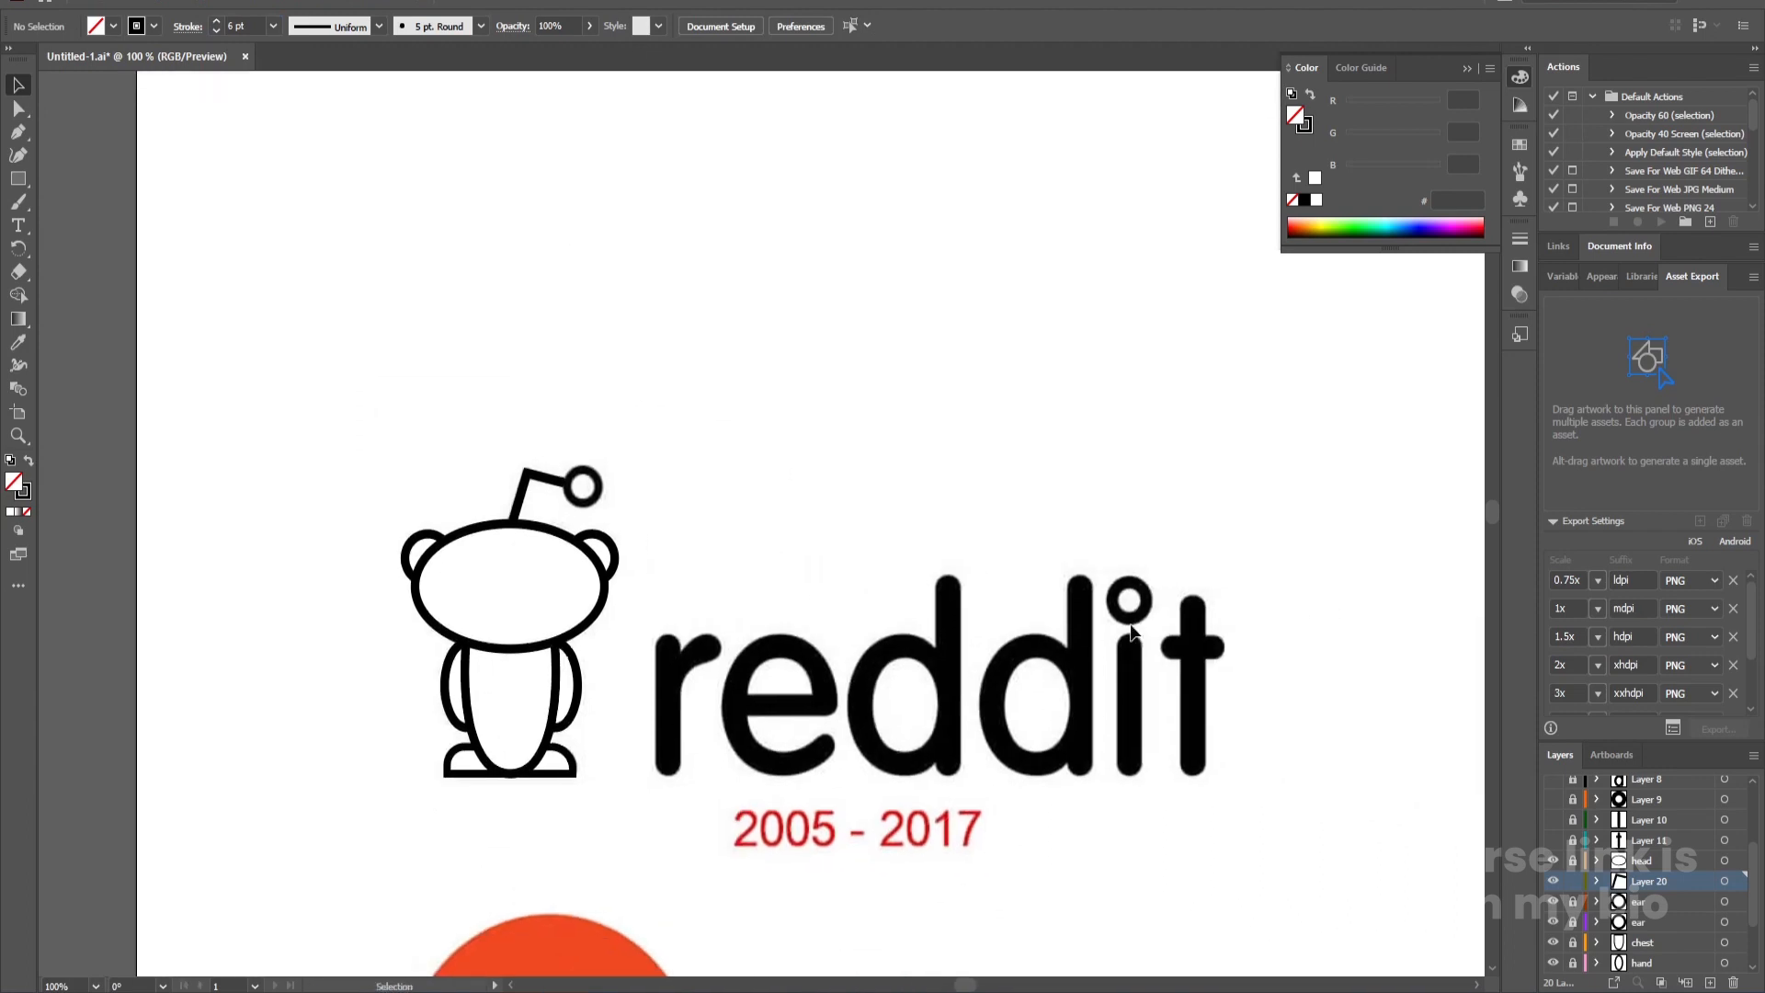
{"action": "scroll", "coordinate": [1127, 603], "scroll_direction": "down", "scroll_amount": 3, "text": "alt"}
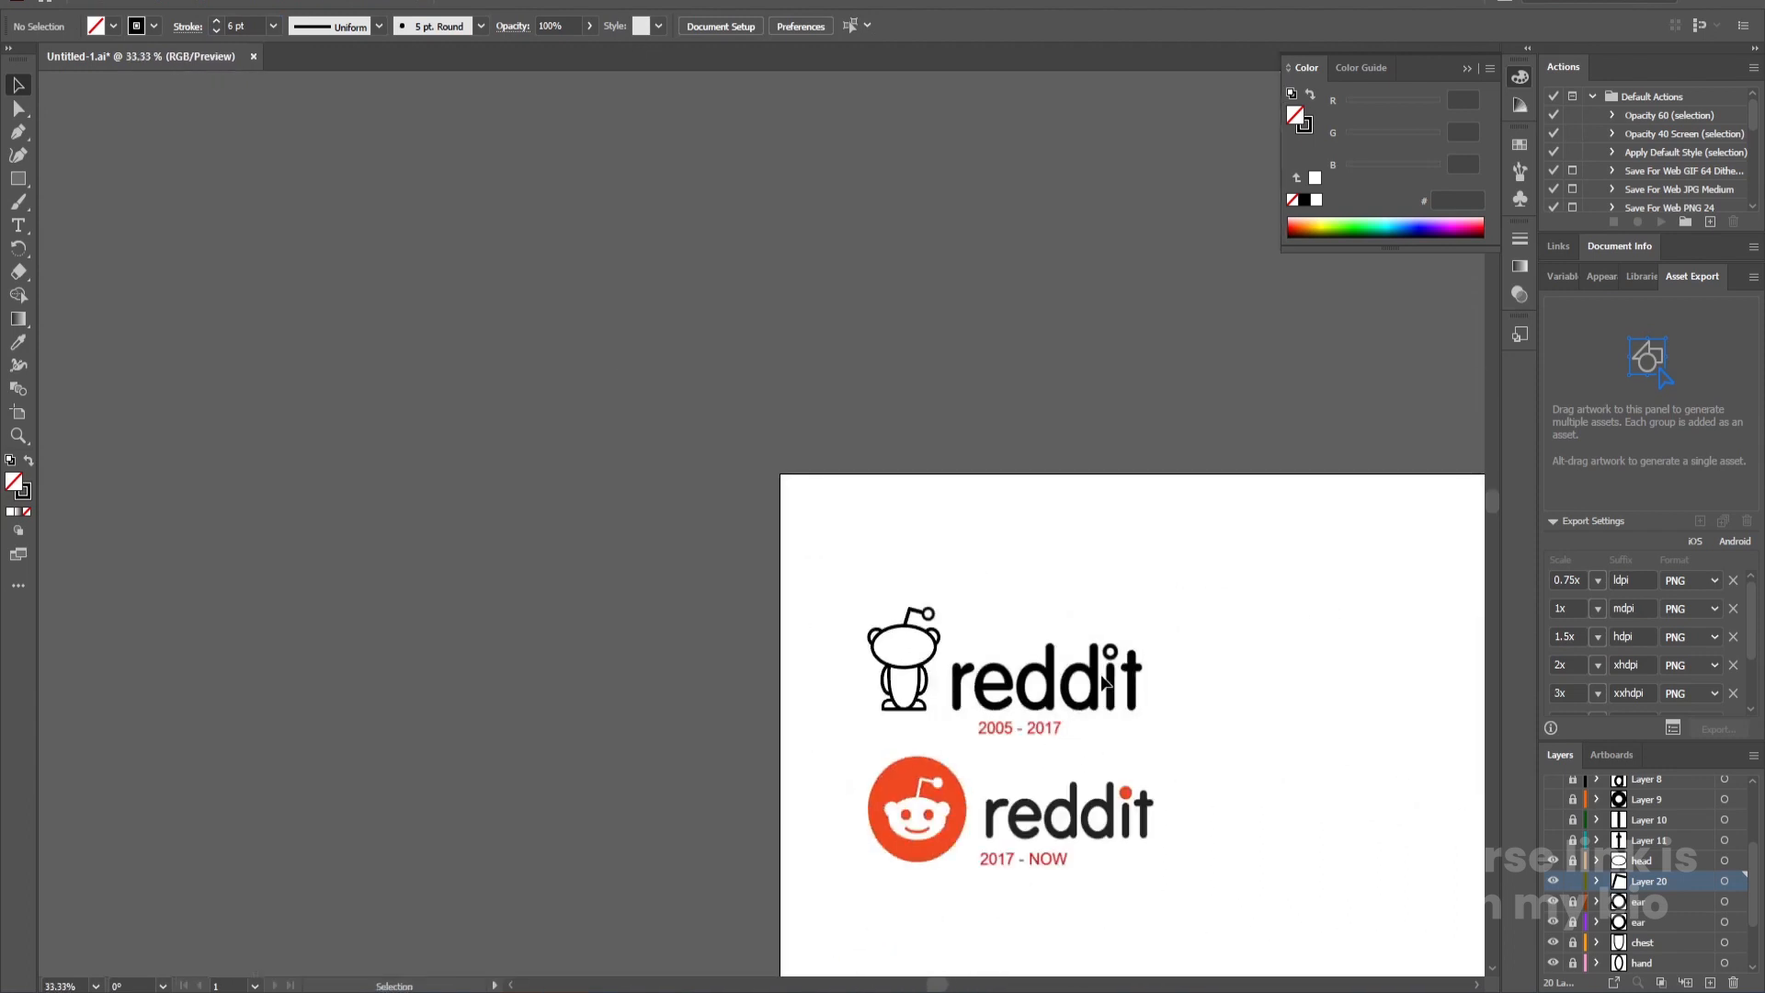
{"action": "scroll", "coordinate": [1554, 851], "scroll_direction": "up", "scroll_amount": 3}
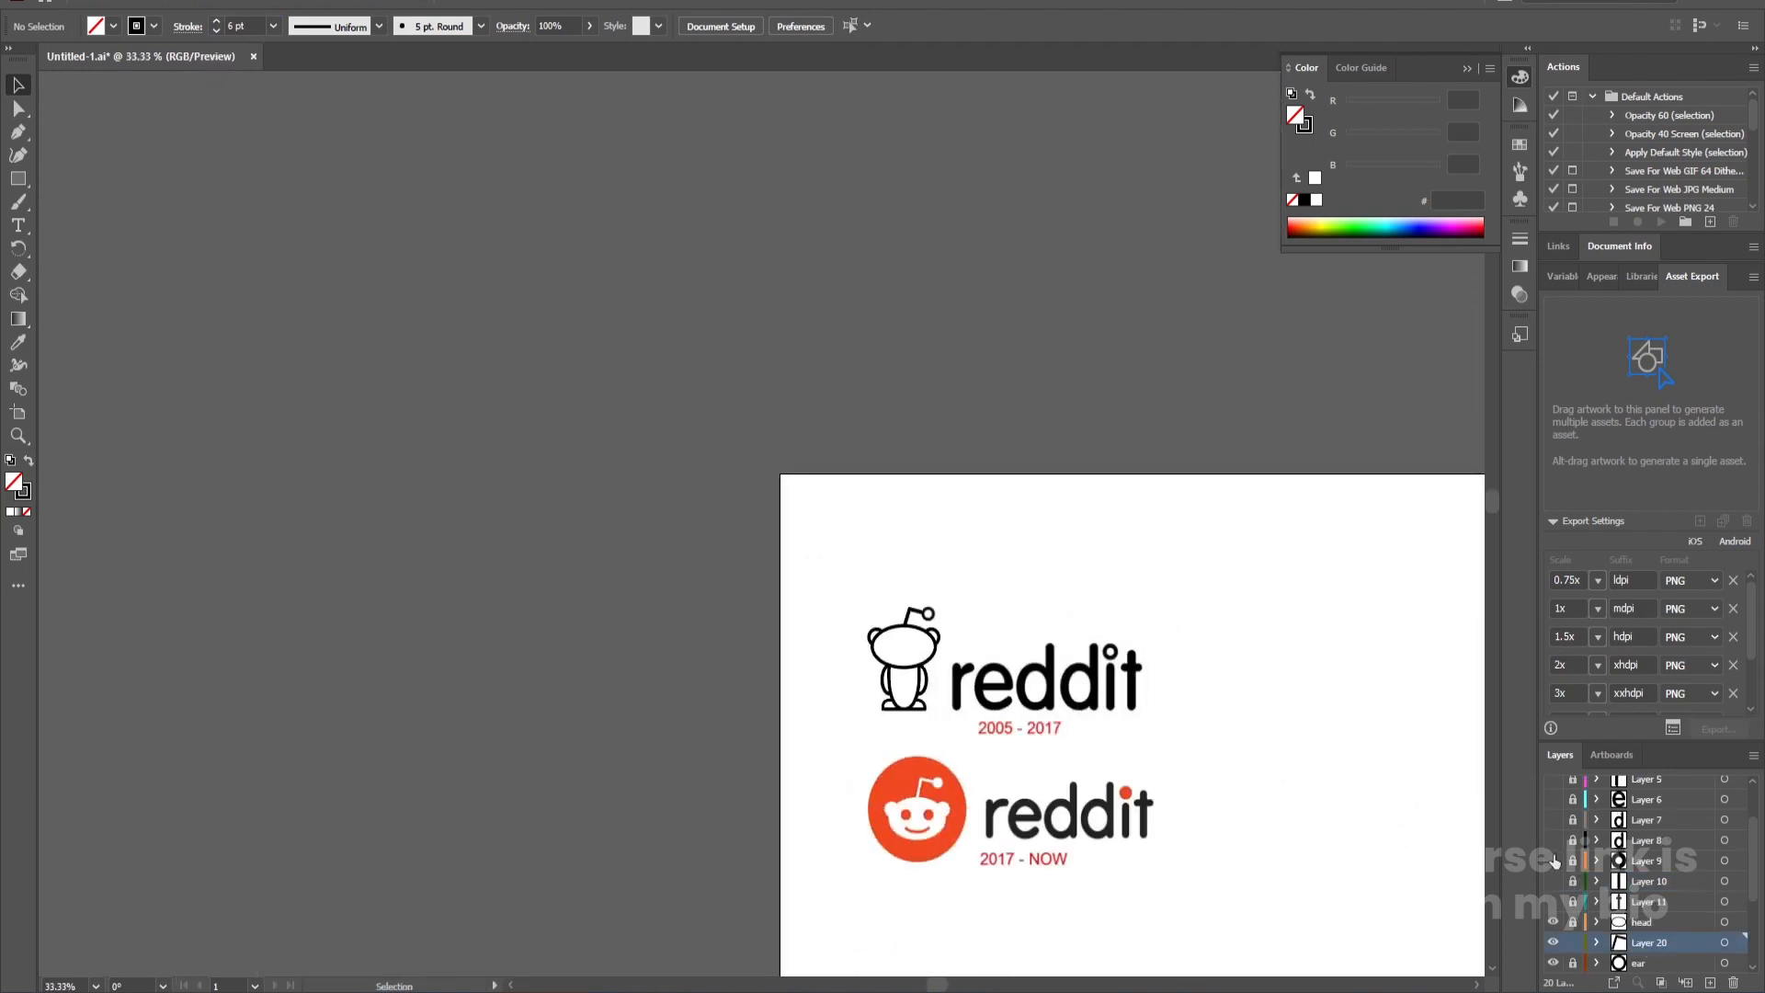
{"action": "left_click", "coordinate": [1553, 861]}
{"action": "left_click_drag", "start_coordinate": [1365, 792], "coordinate": [1173, 752]}
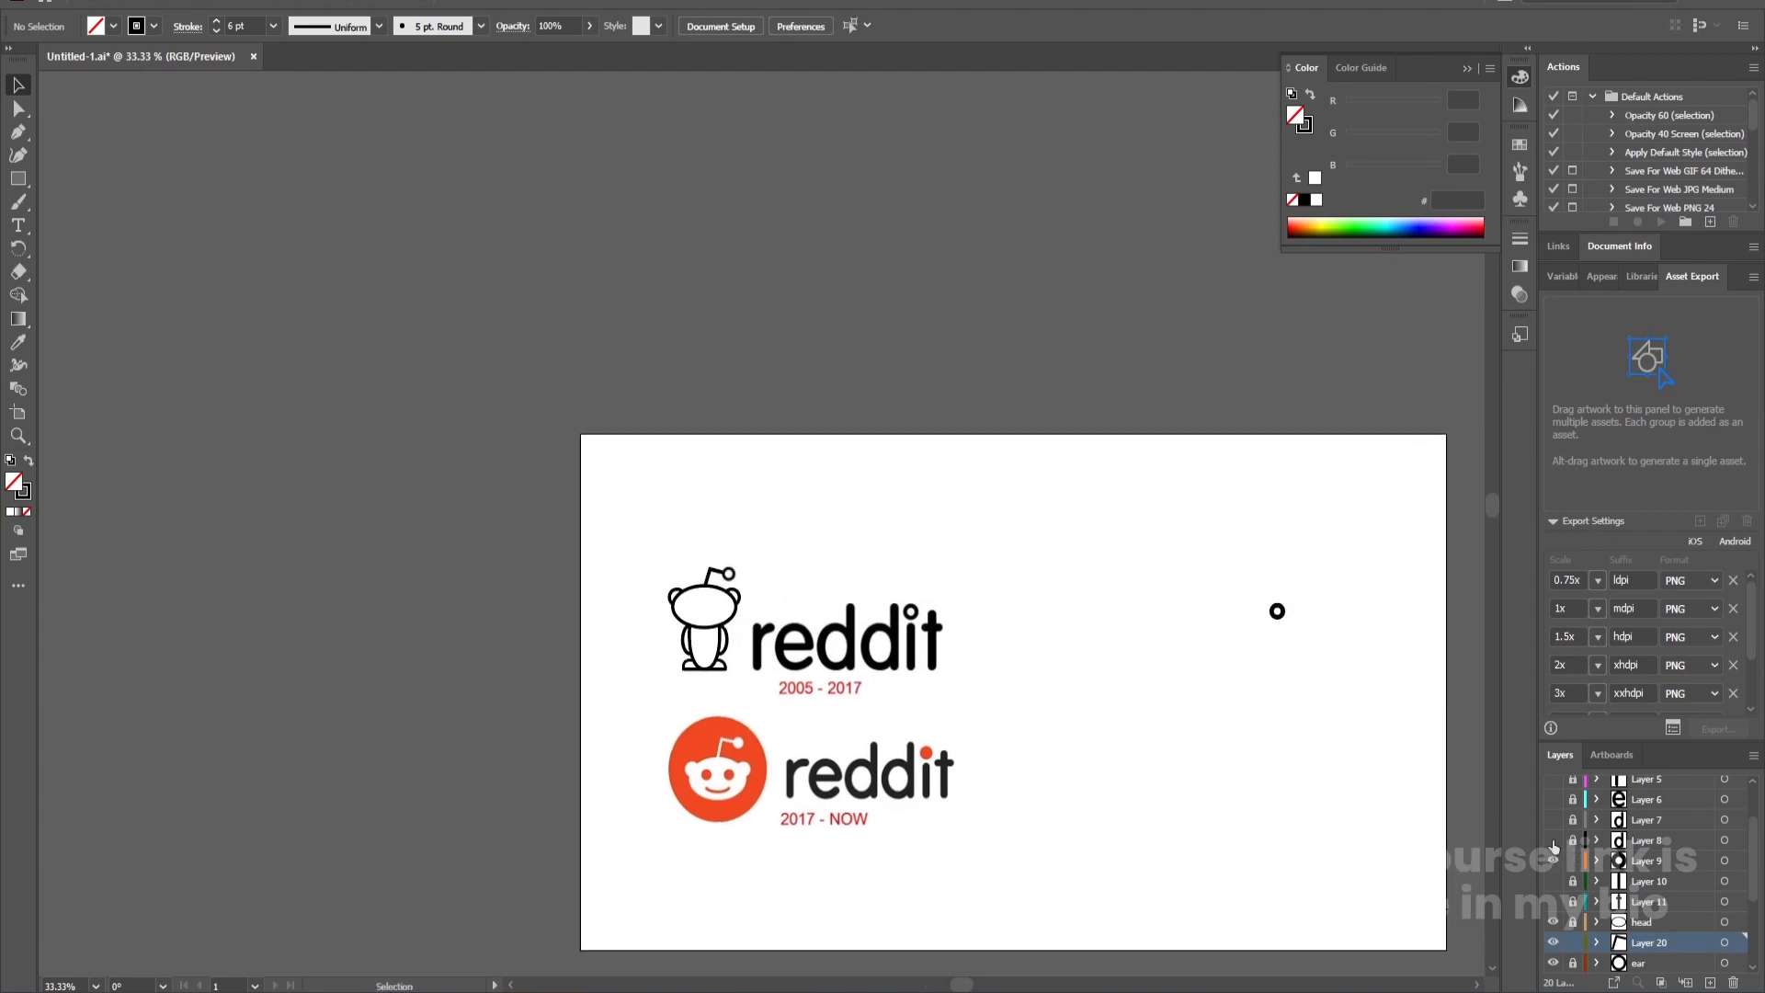
{"action": "left_click", "coordinate": [1276, 613]}
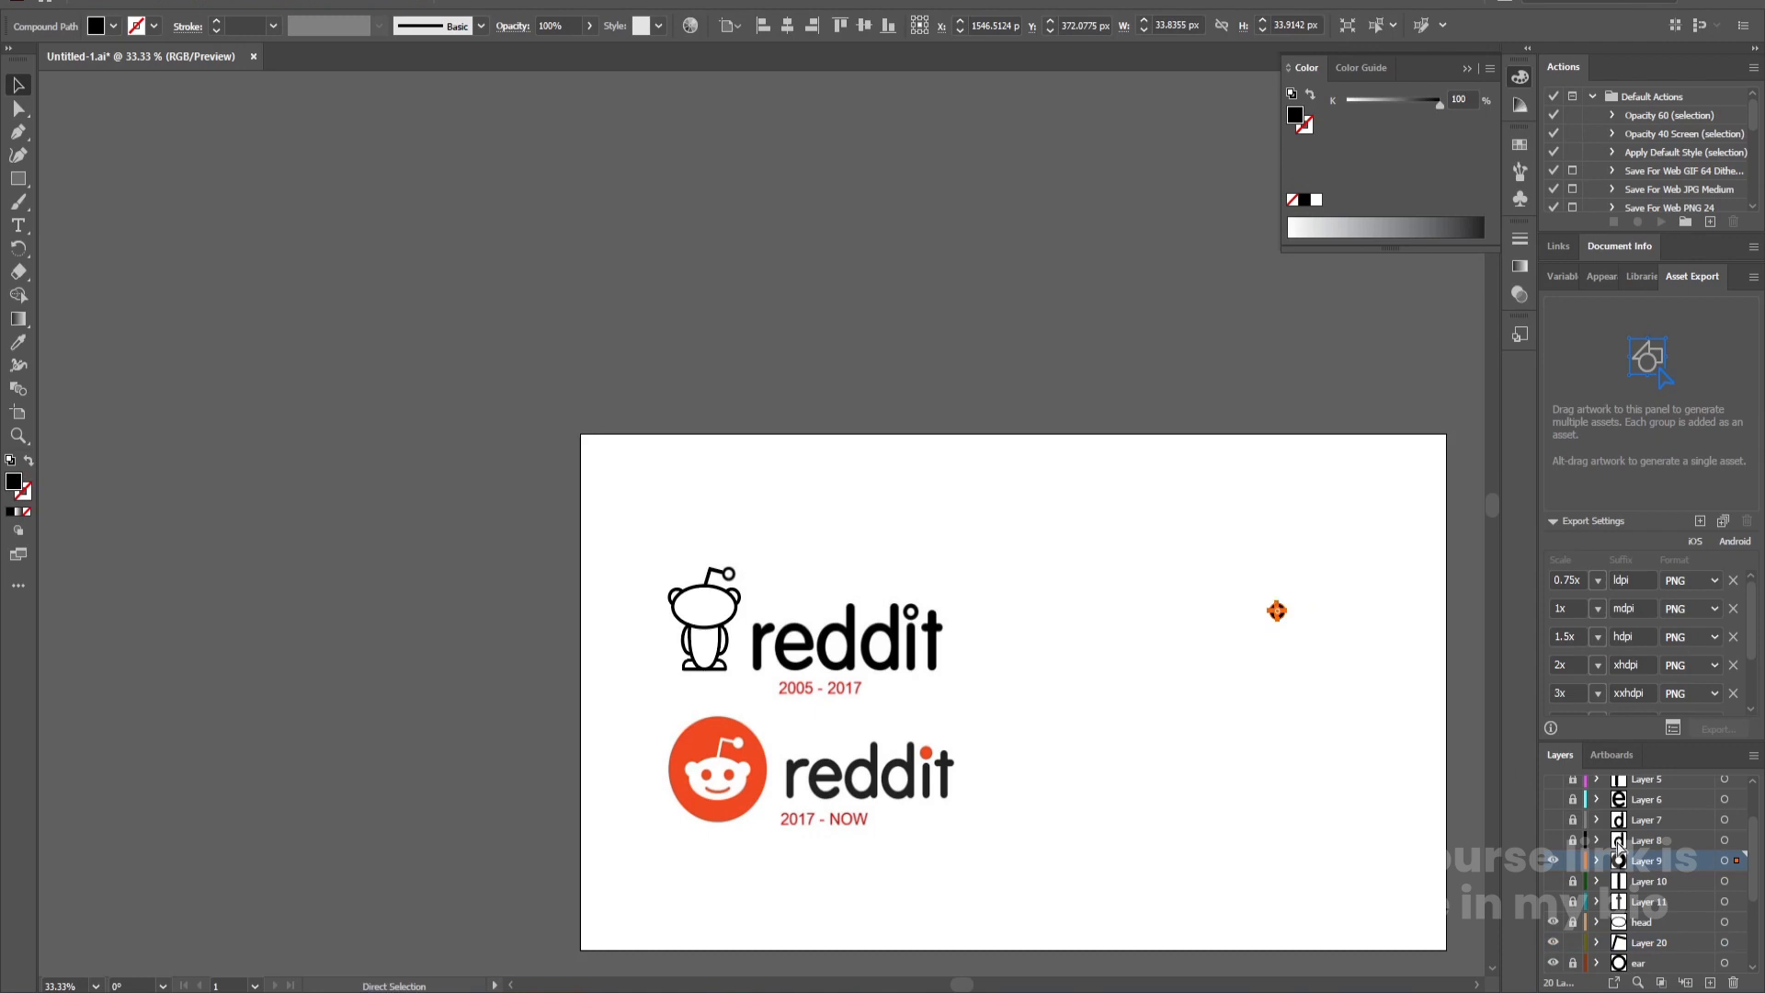
{"action": "left_click", "coordinate": [1643, 946]}
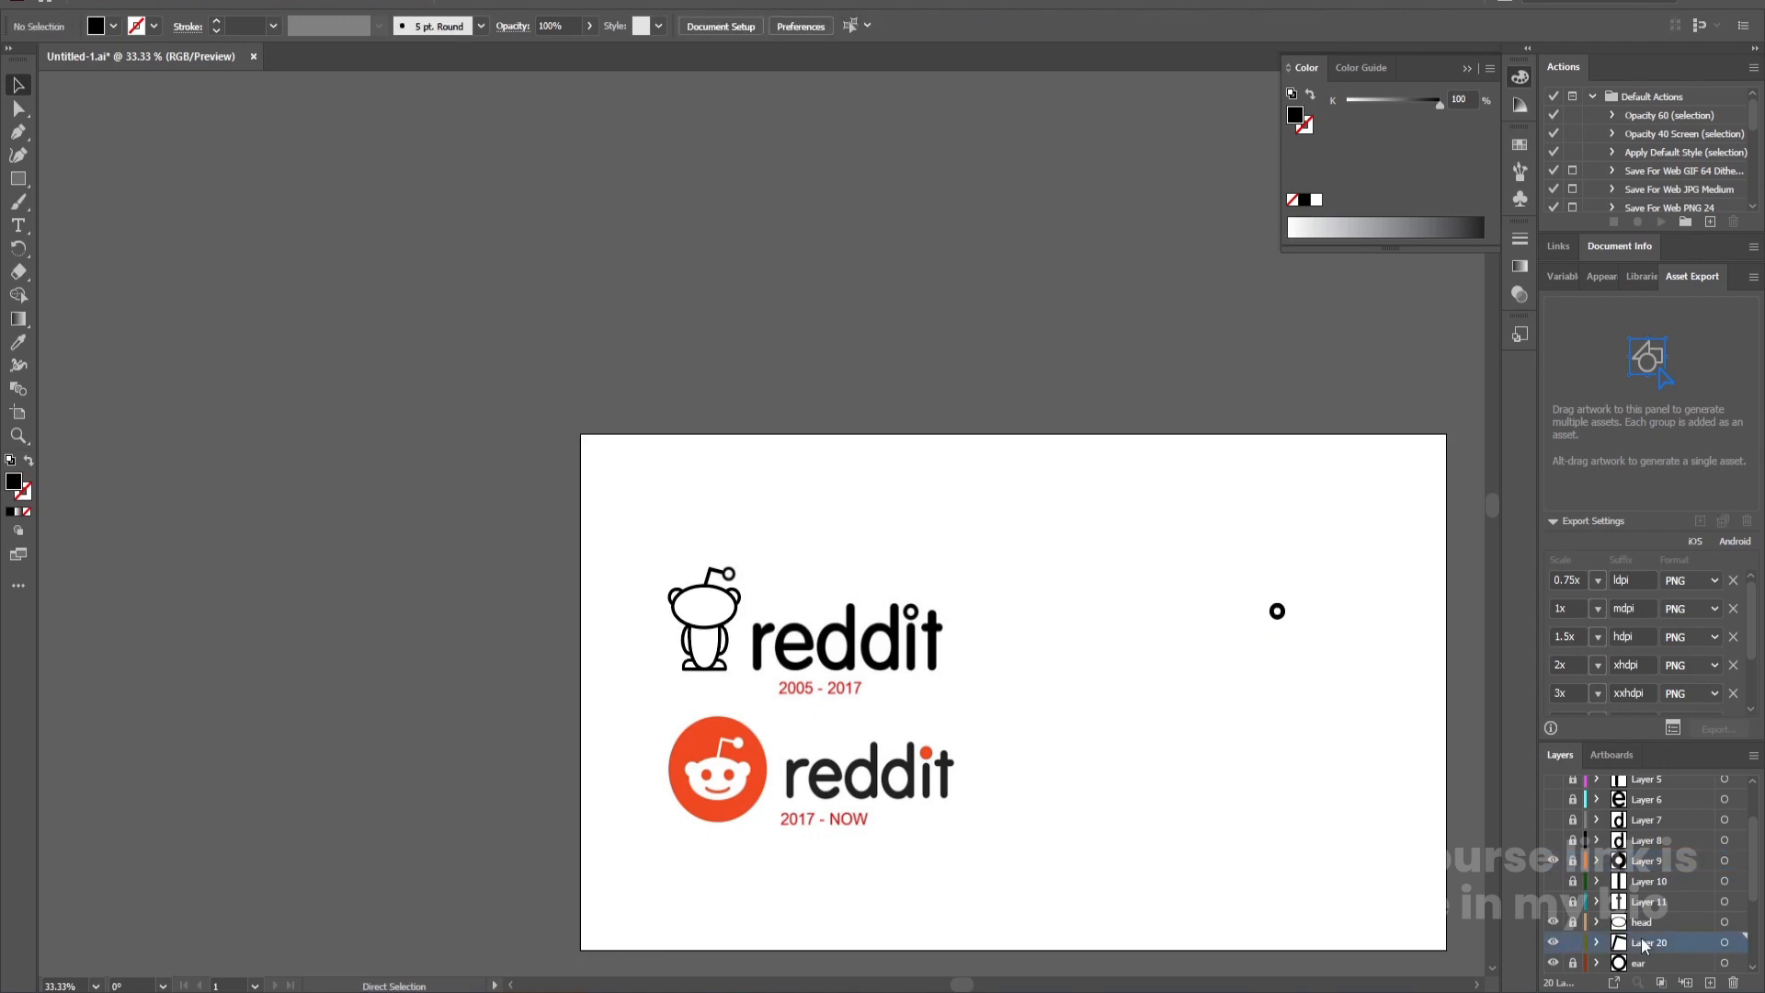
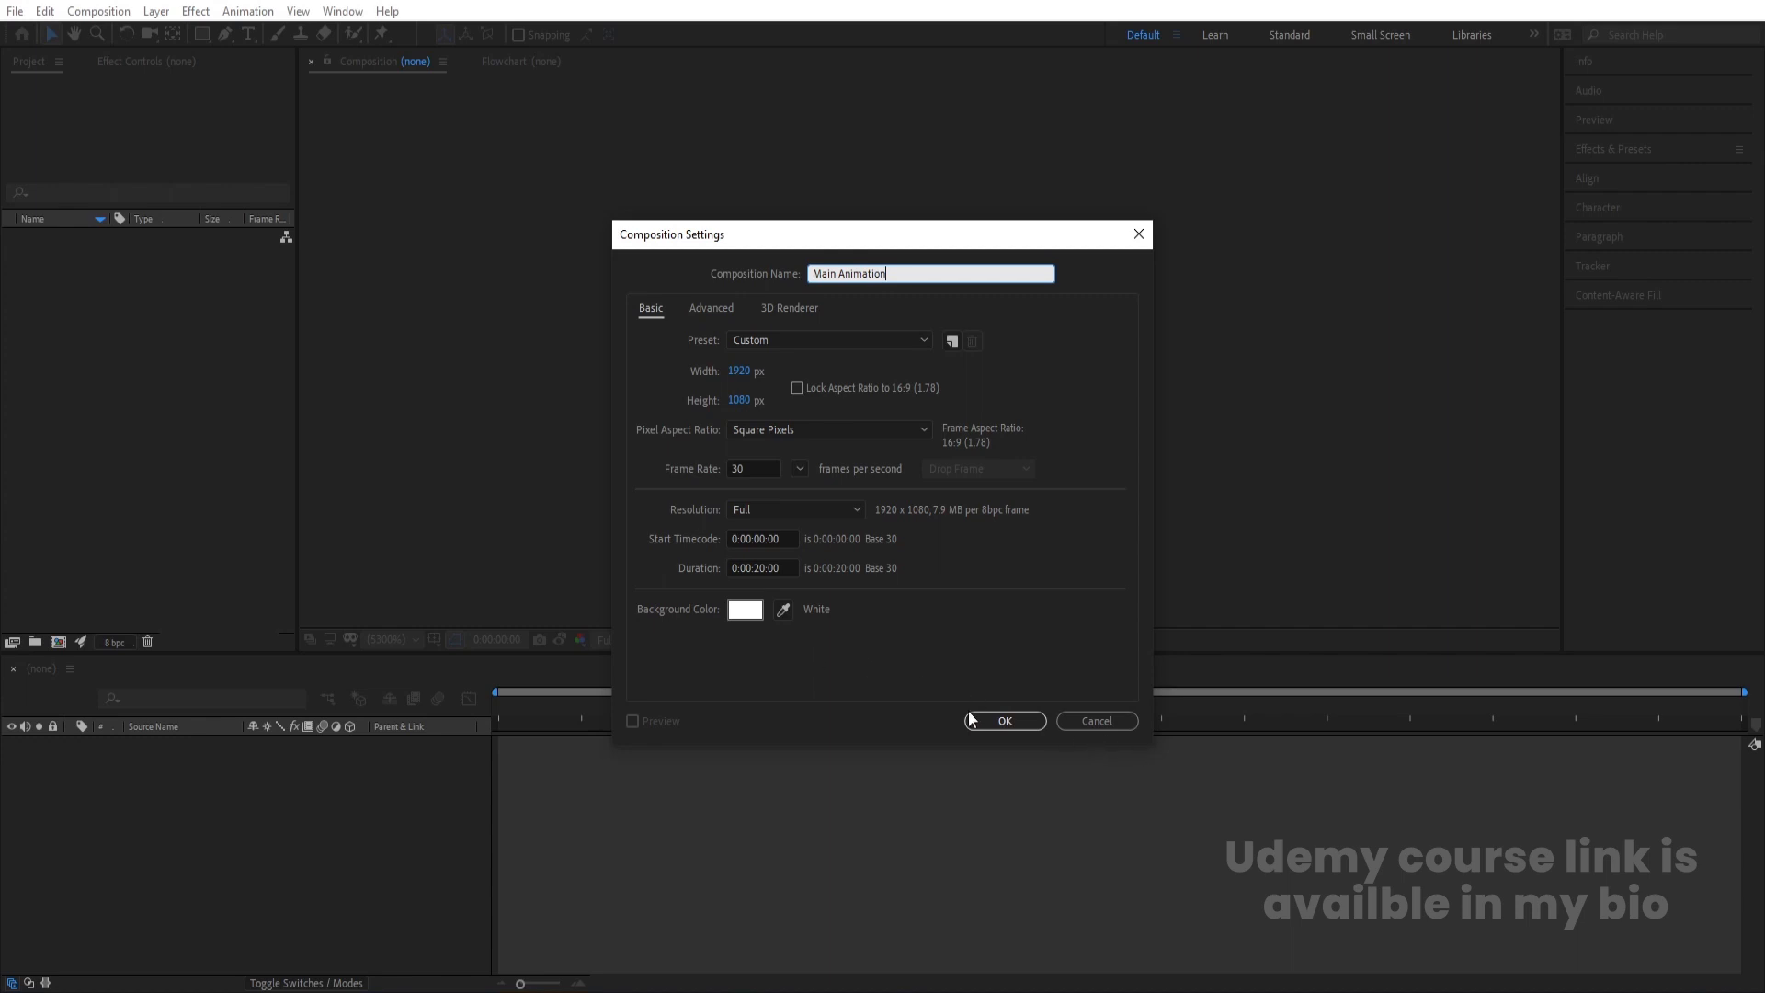
In After Effects, create a 1920 x 1080, 30 fps, 20-second white composition named Main Animation and show its title/action safe guides
{"action": "left_click", "coordinate": [997, 720]}
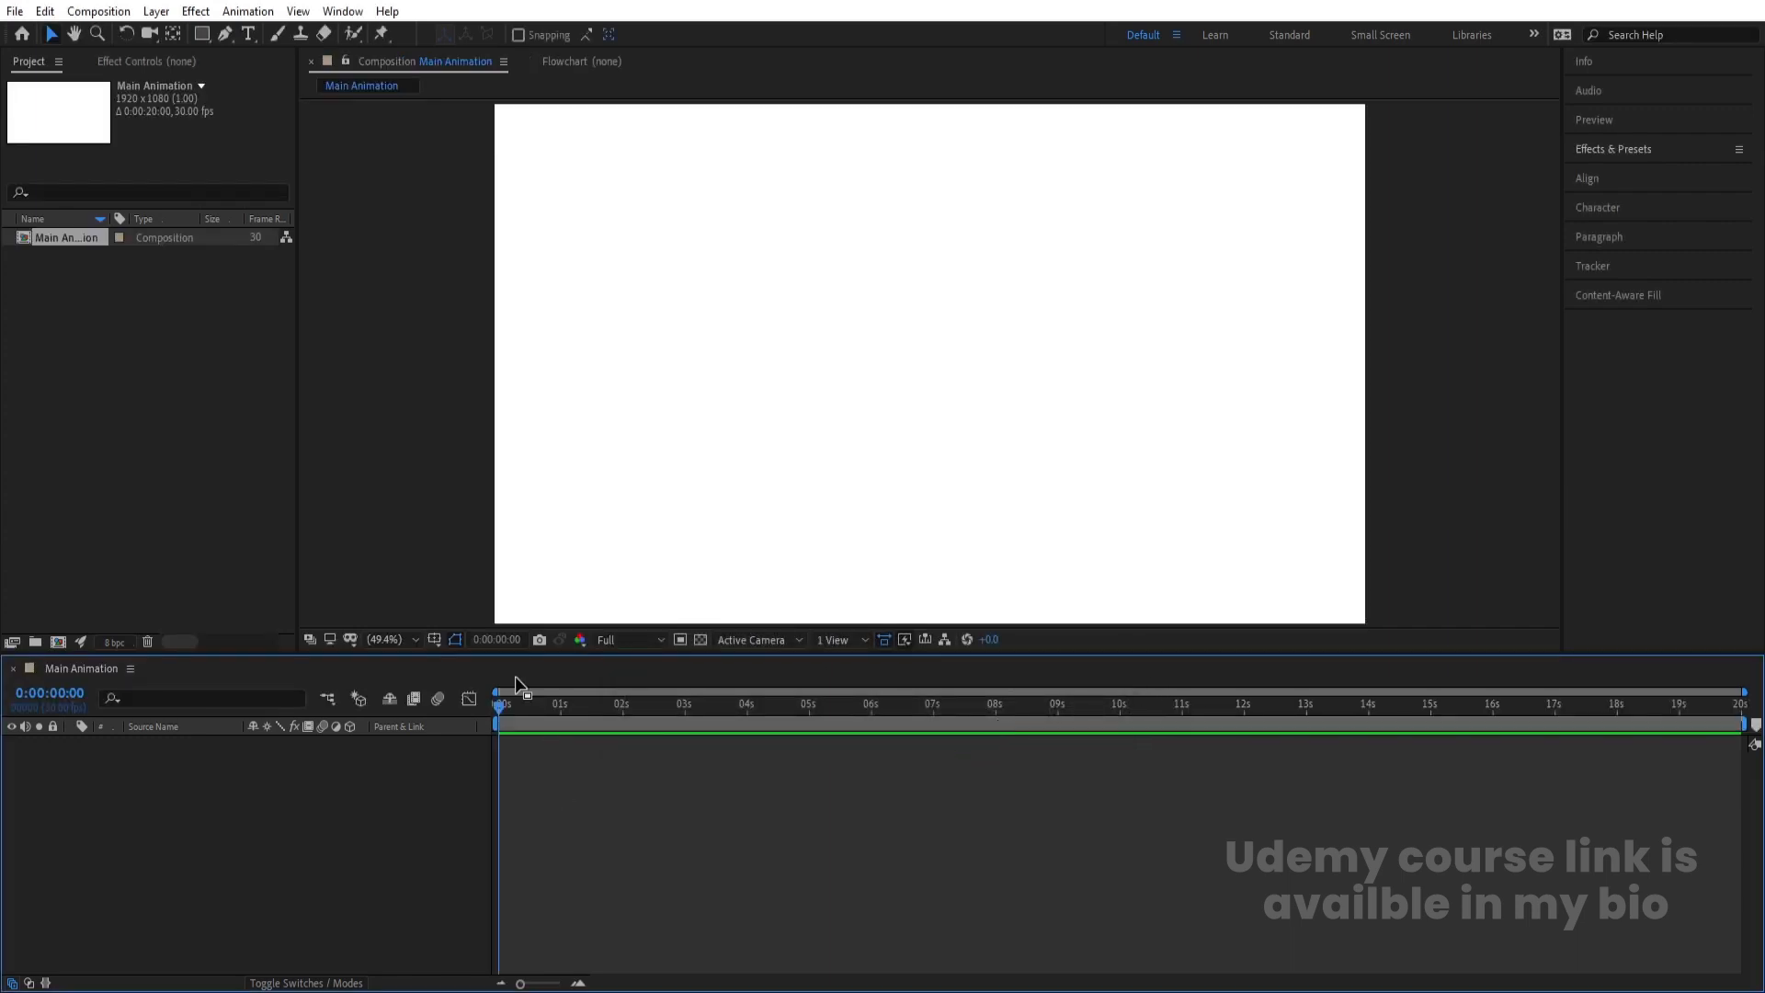
{"action": "left_click", "coordinate": [453, 640]}
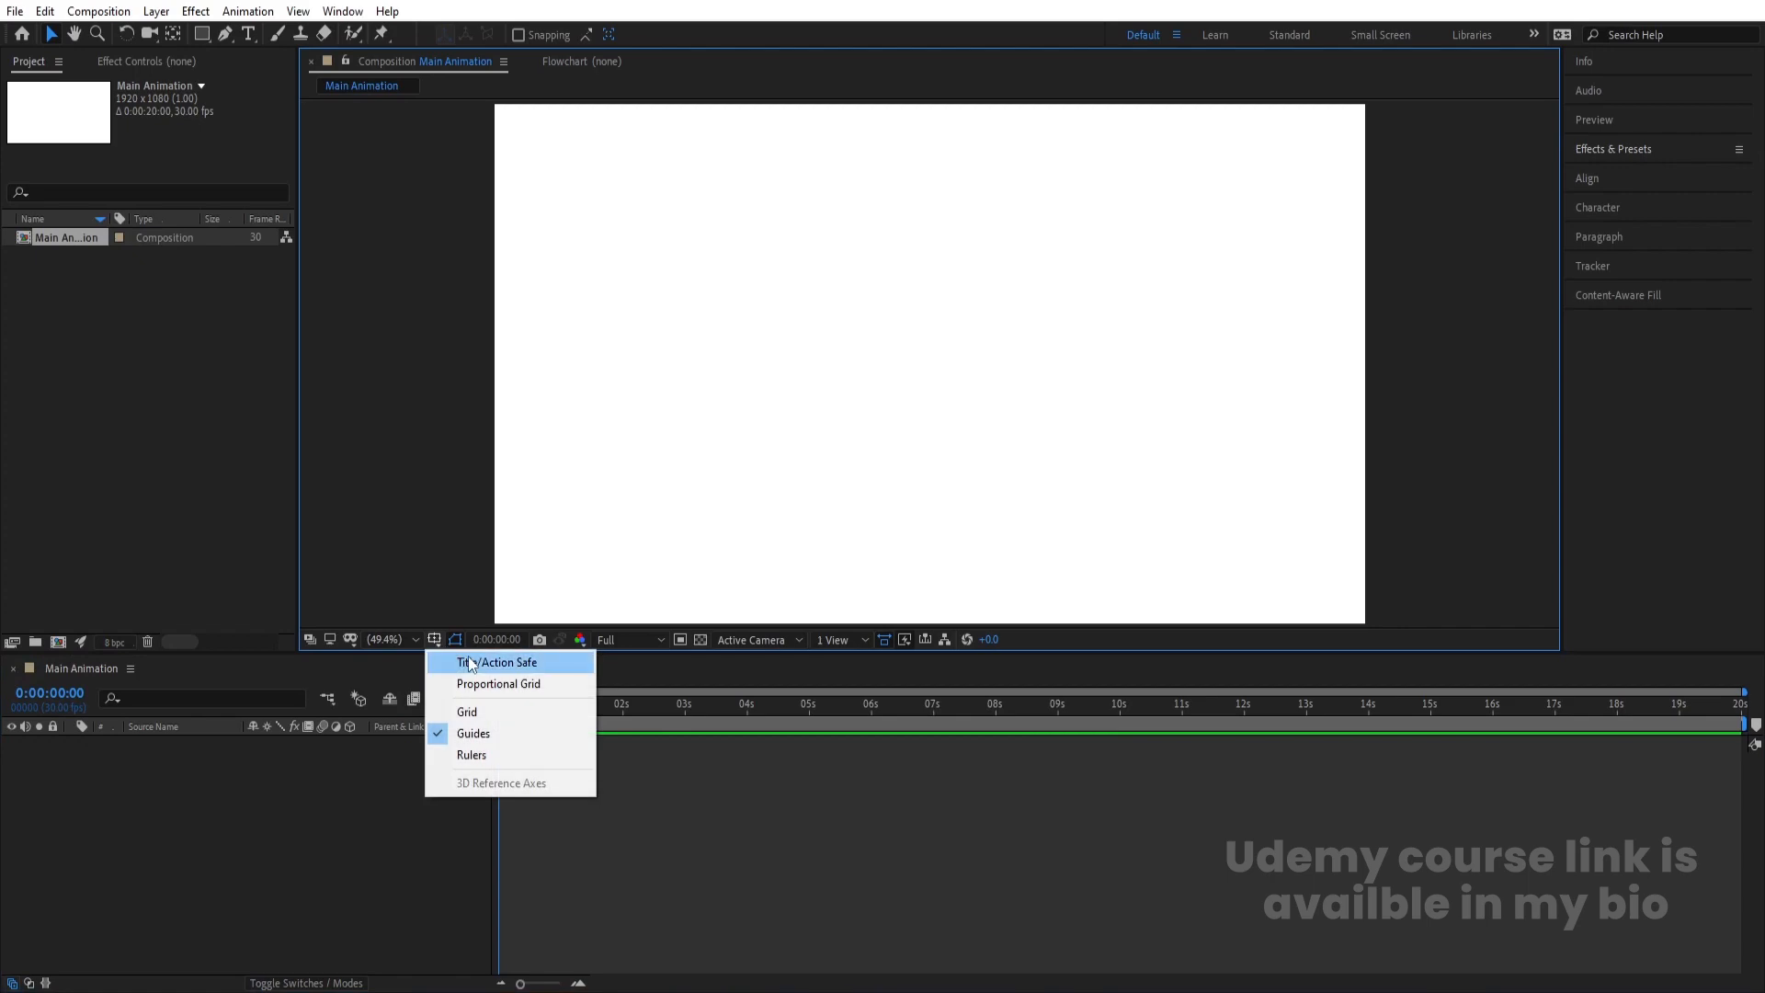
{"action": "left_click", "coordinate": [469, 661]}
{"action": "left_click", "coordinate": [398, 839]}
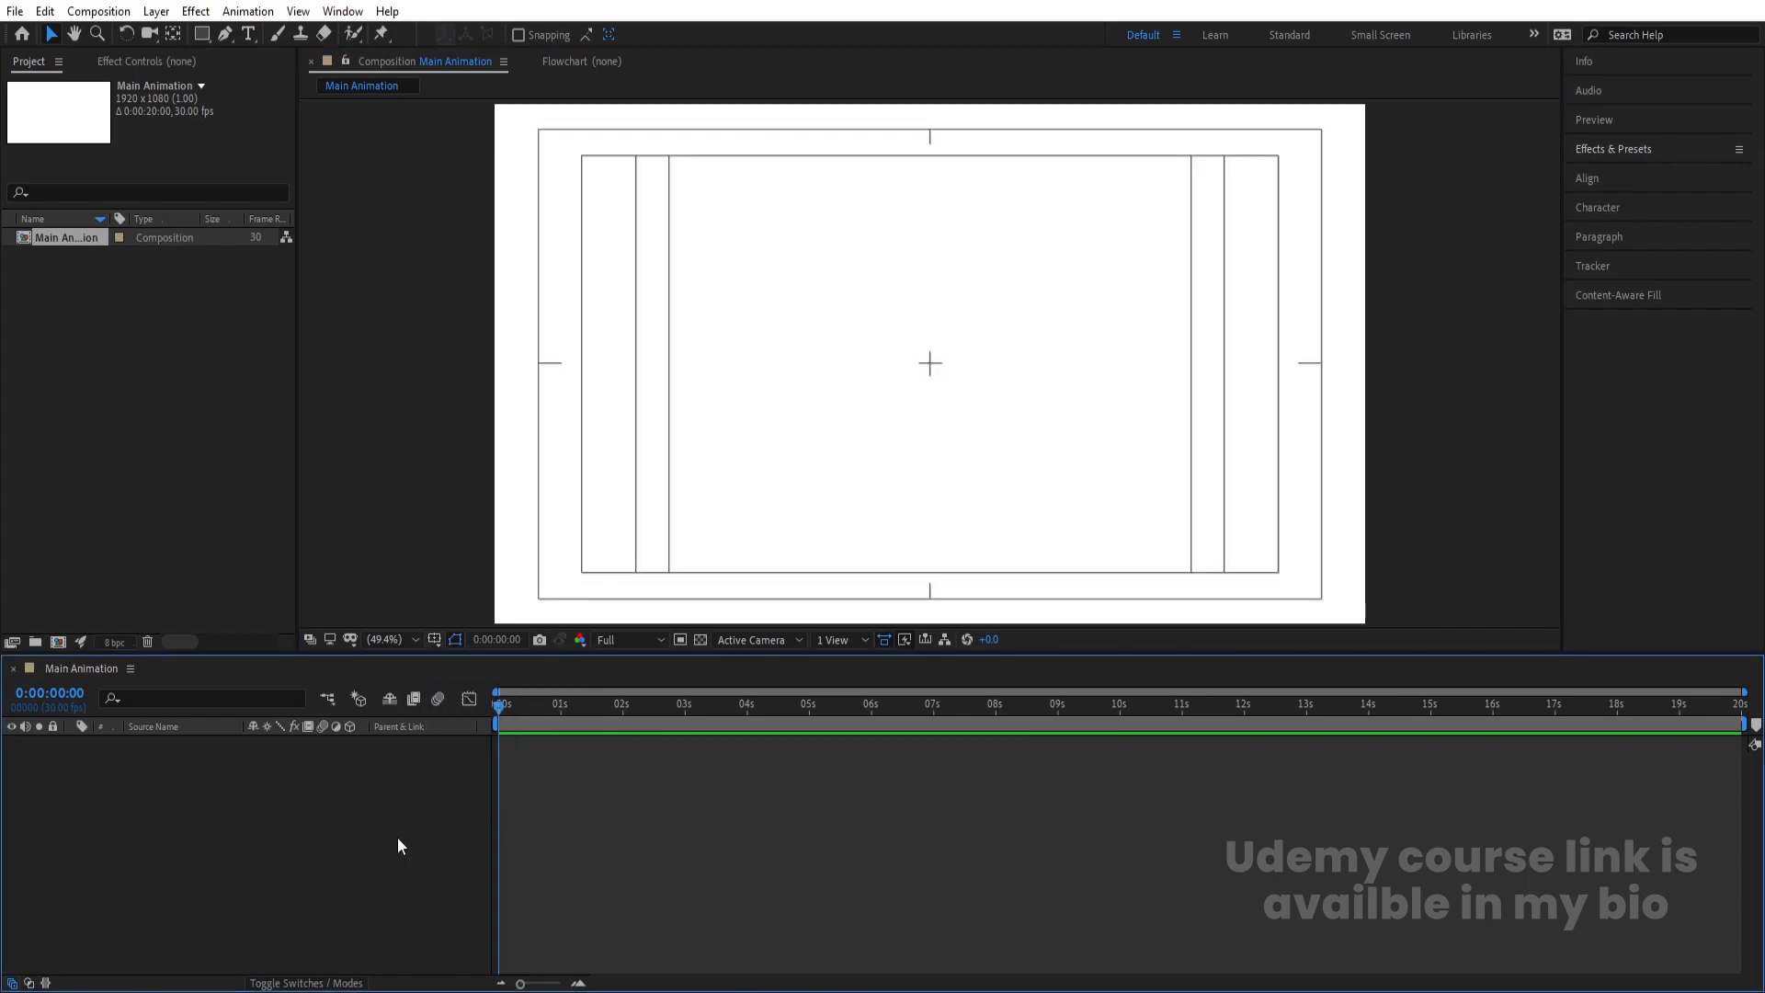
Import Untitled-1.ai as Composition - Retain Layer Sizes
{"action": "key", "text": "ctrl+i"}
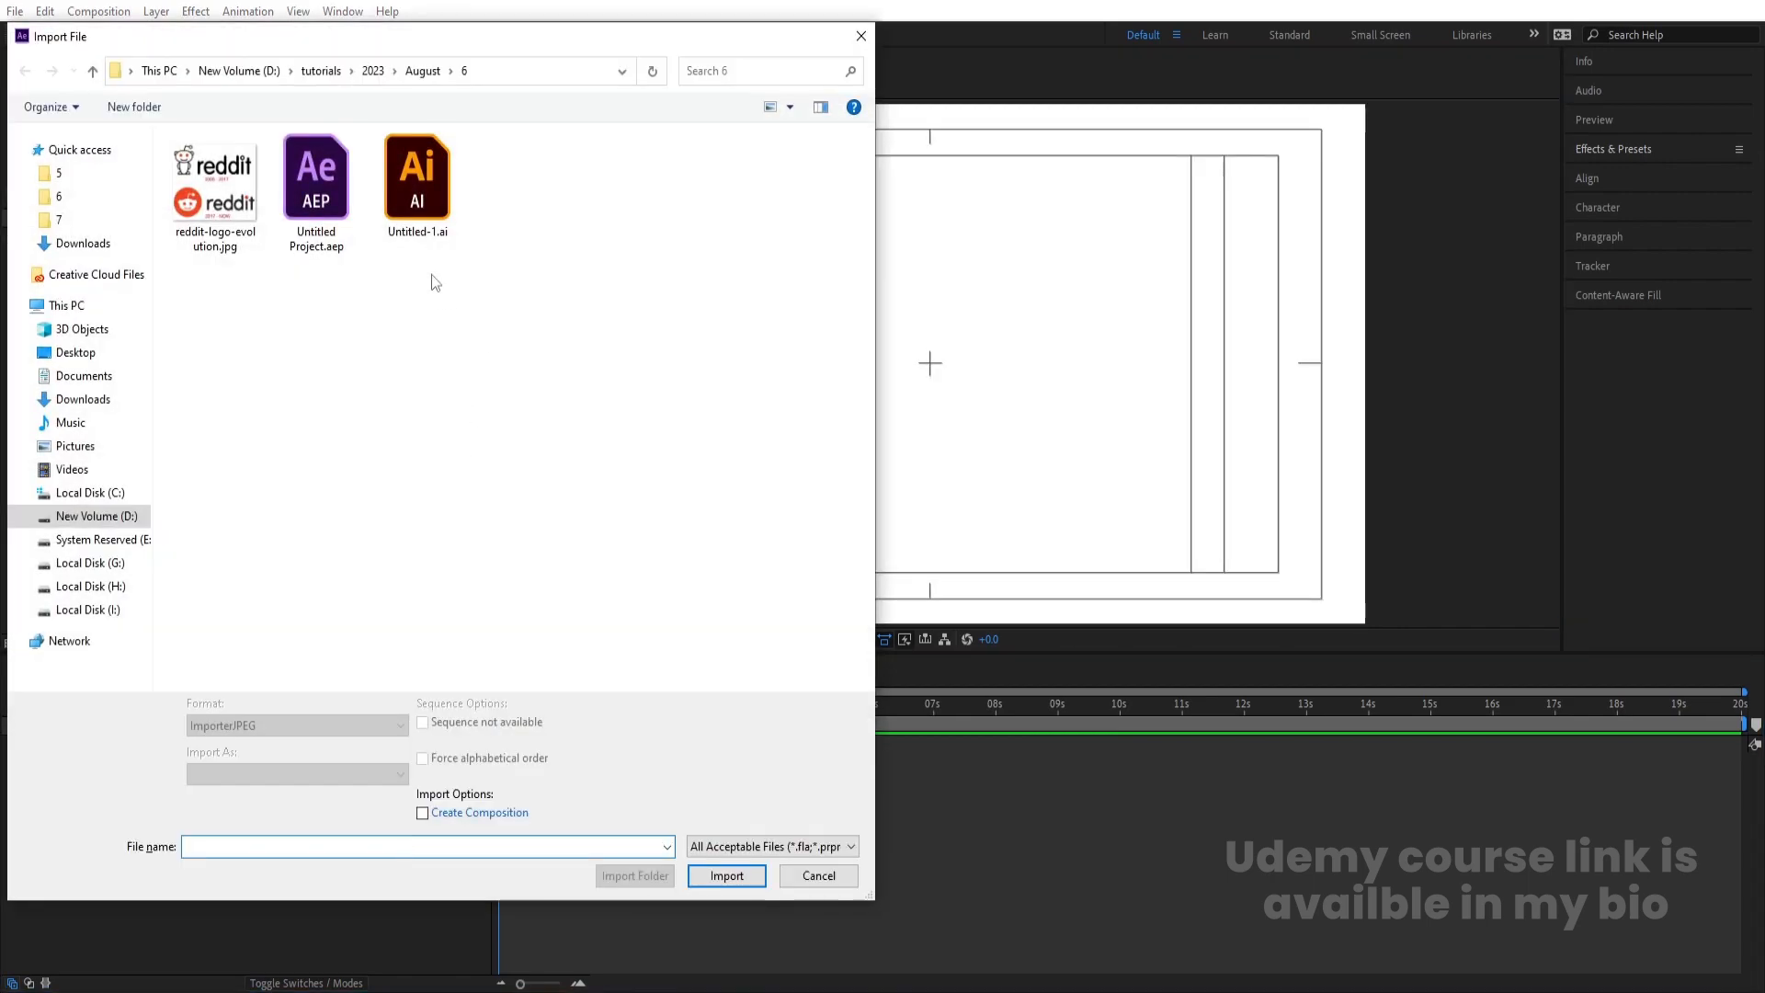
{"action": "left_click", "coordinate": [420, 234]}
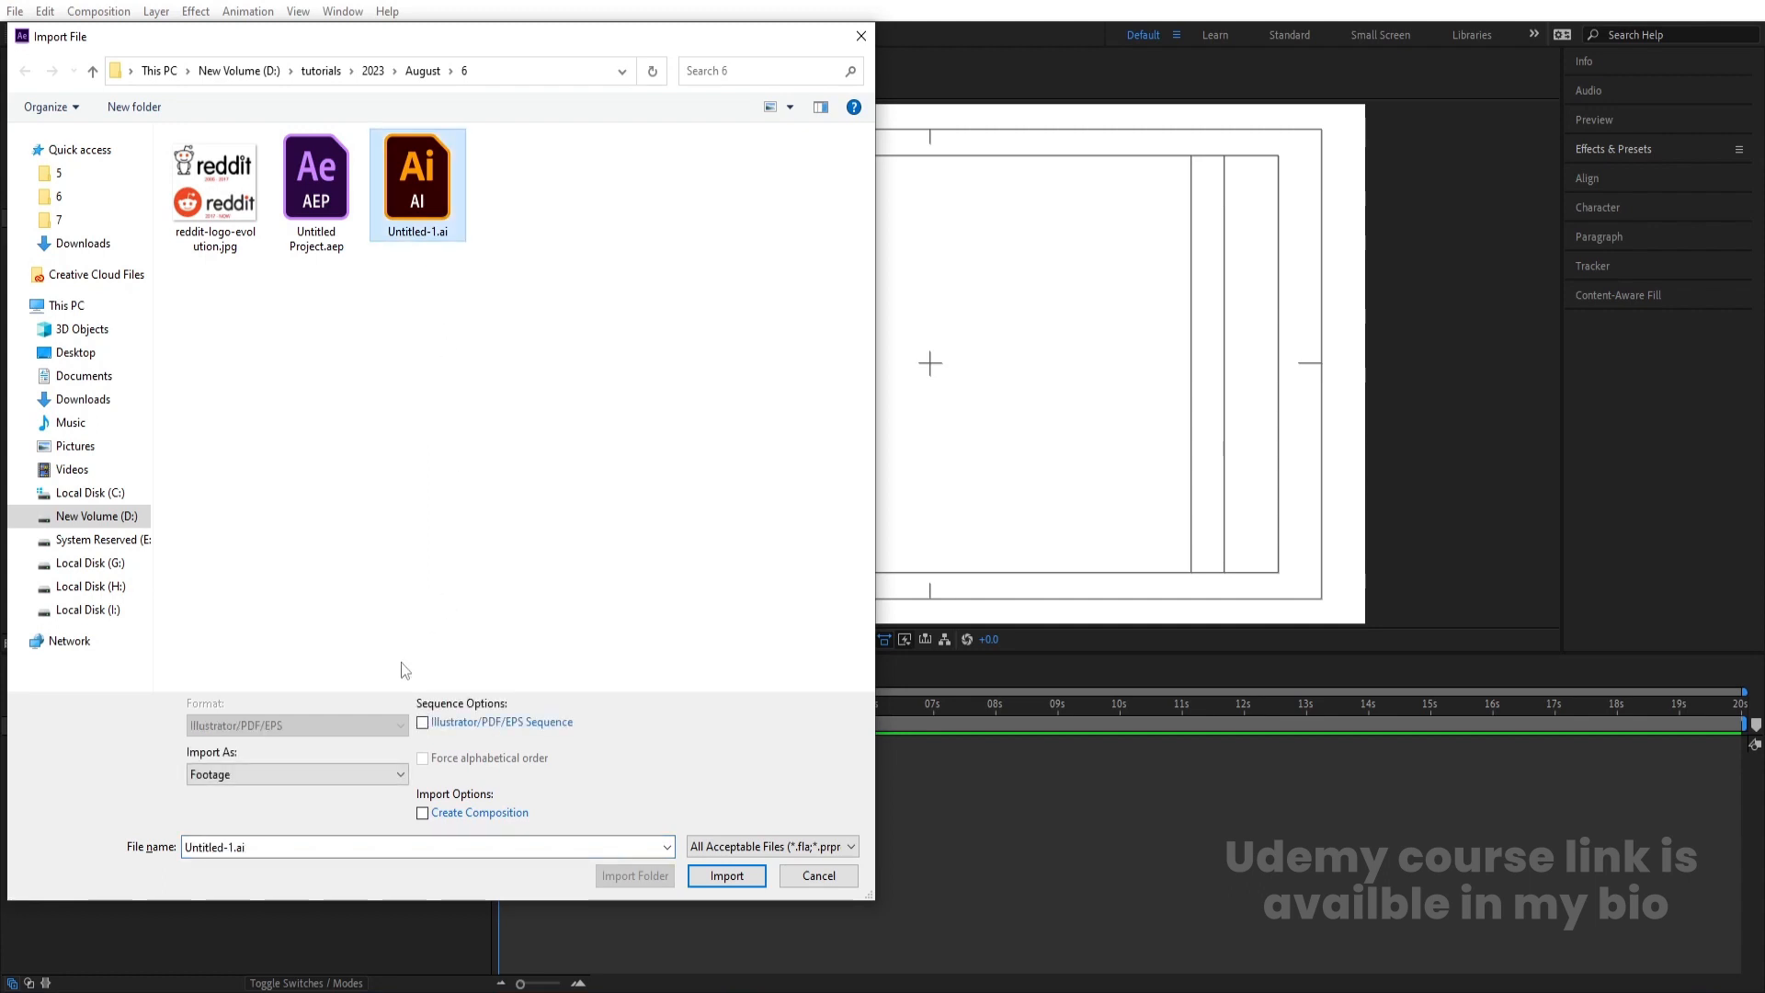
{"action": "left_click", "coordinate": [236, 777]}
{"action": "left_click", "coordinate": [251, 809]}
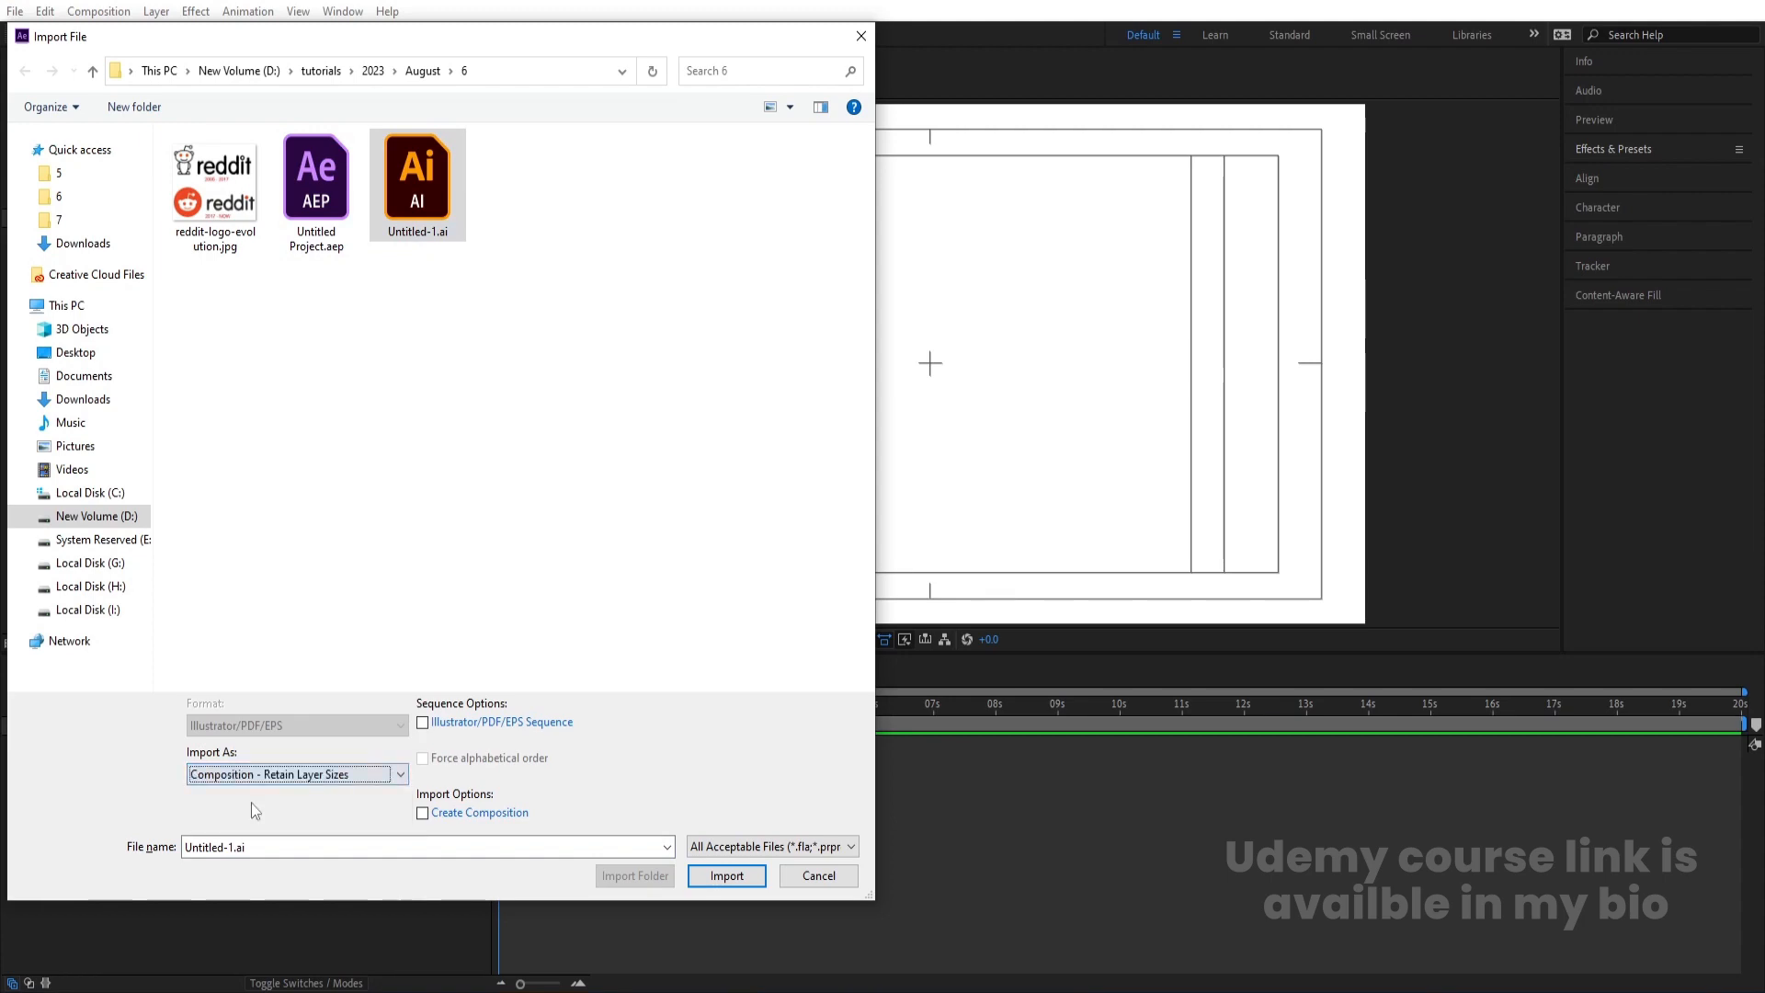
{"action": "left_click", "coordinate": [708, 876]}
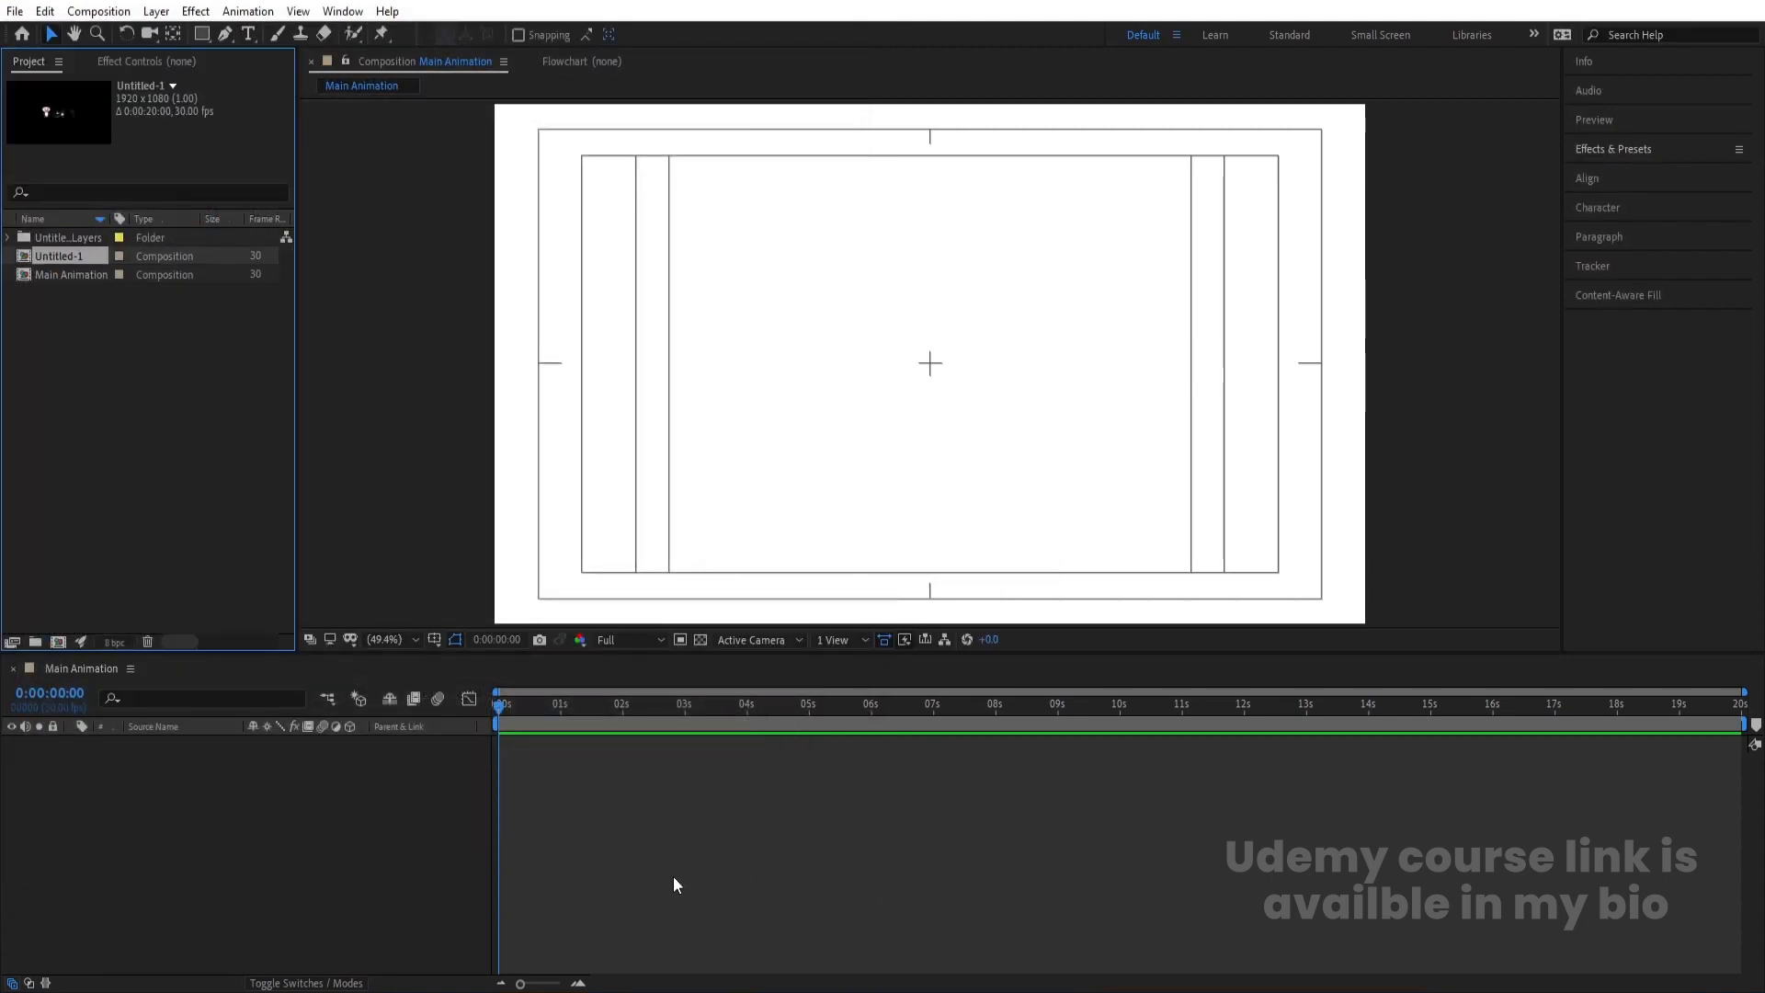
Copy all layers from the Untitled-1 composition into Main Animation
{"action": "double_click", "coordinate": [48, 256]}
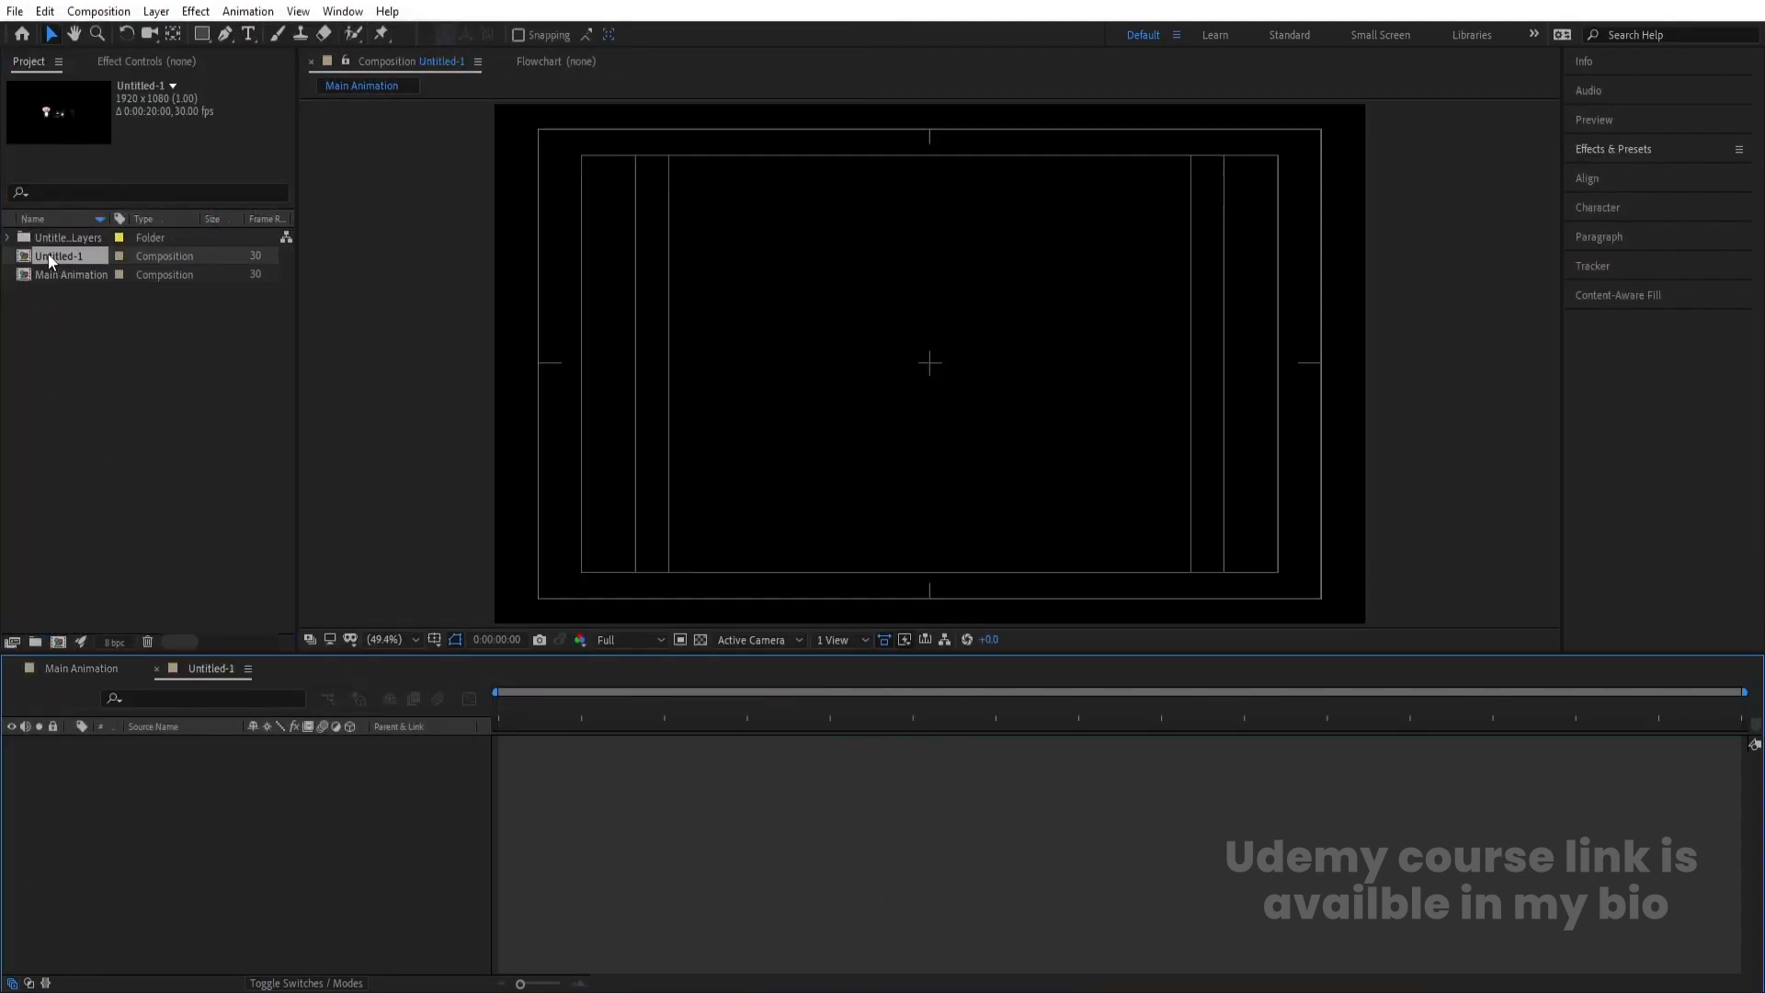
{"action": "key", "text": "ctrl+a"}
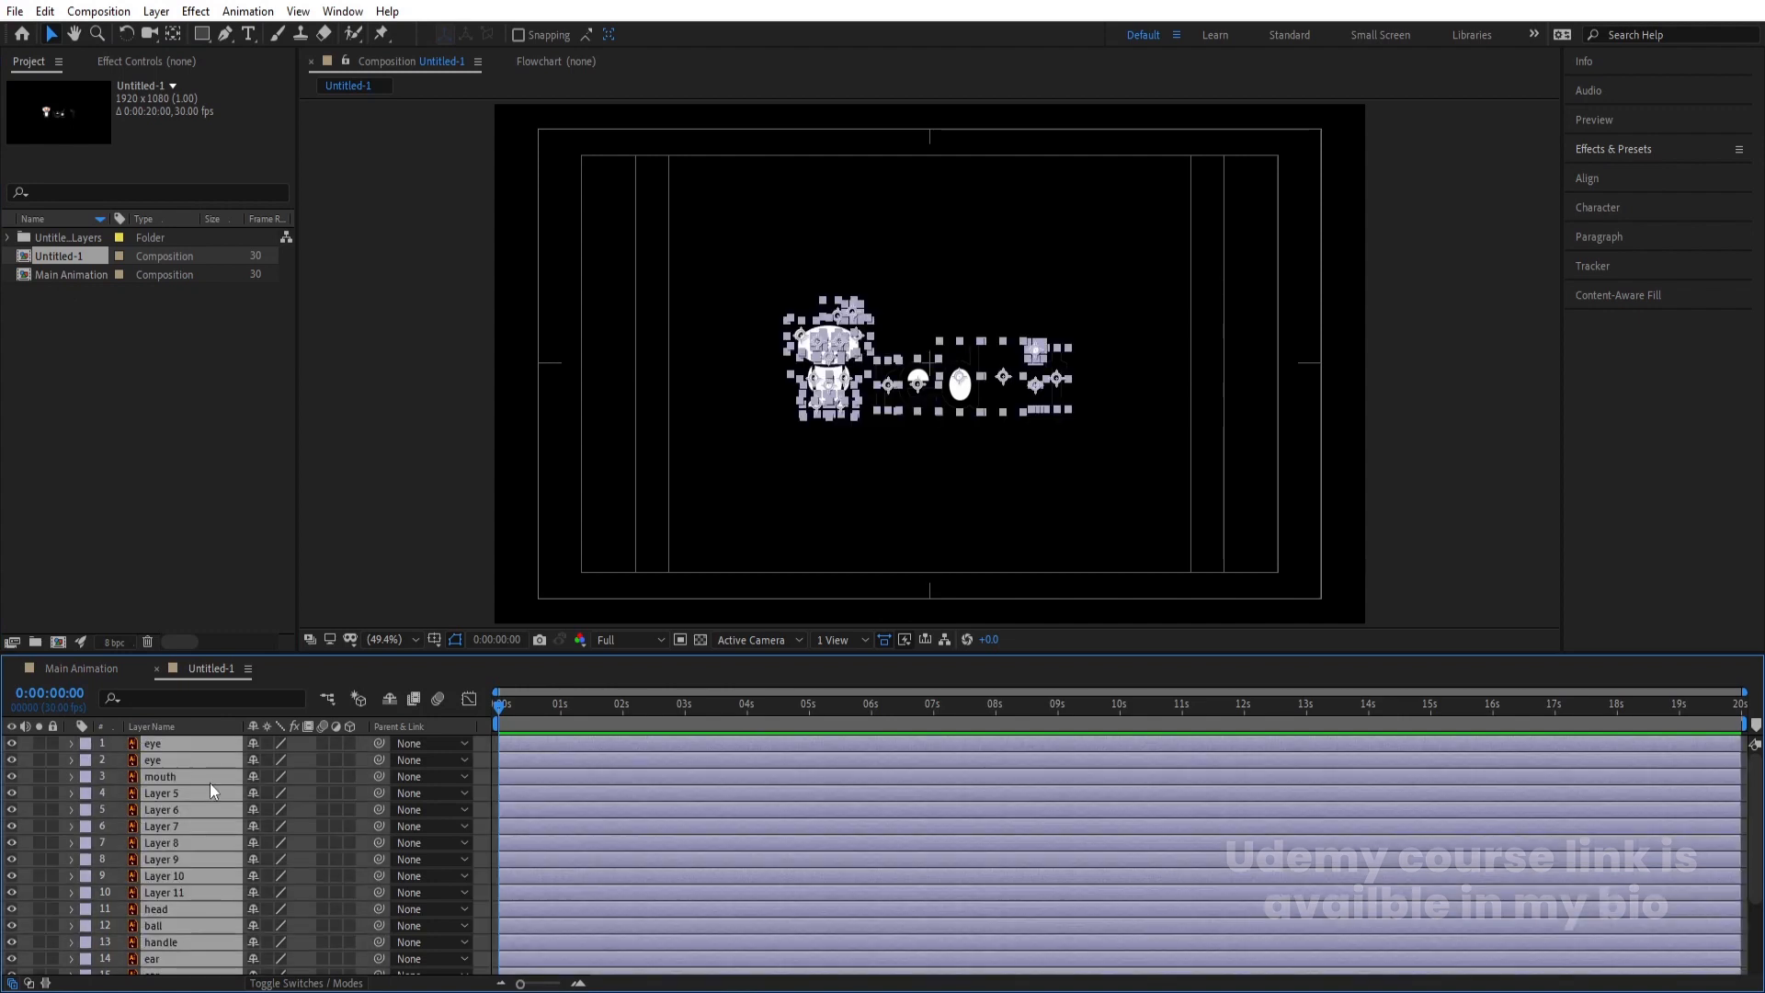
{"action": "left_click", "coordinate": [62, 665]}
{"action": "key", "text": "ctrl+v"}
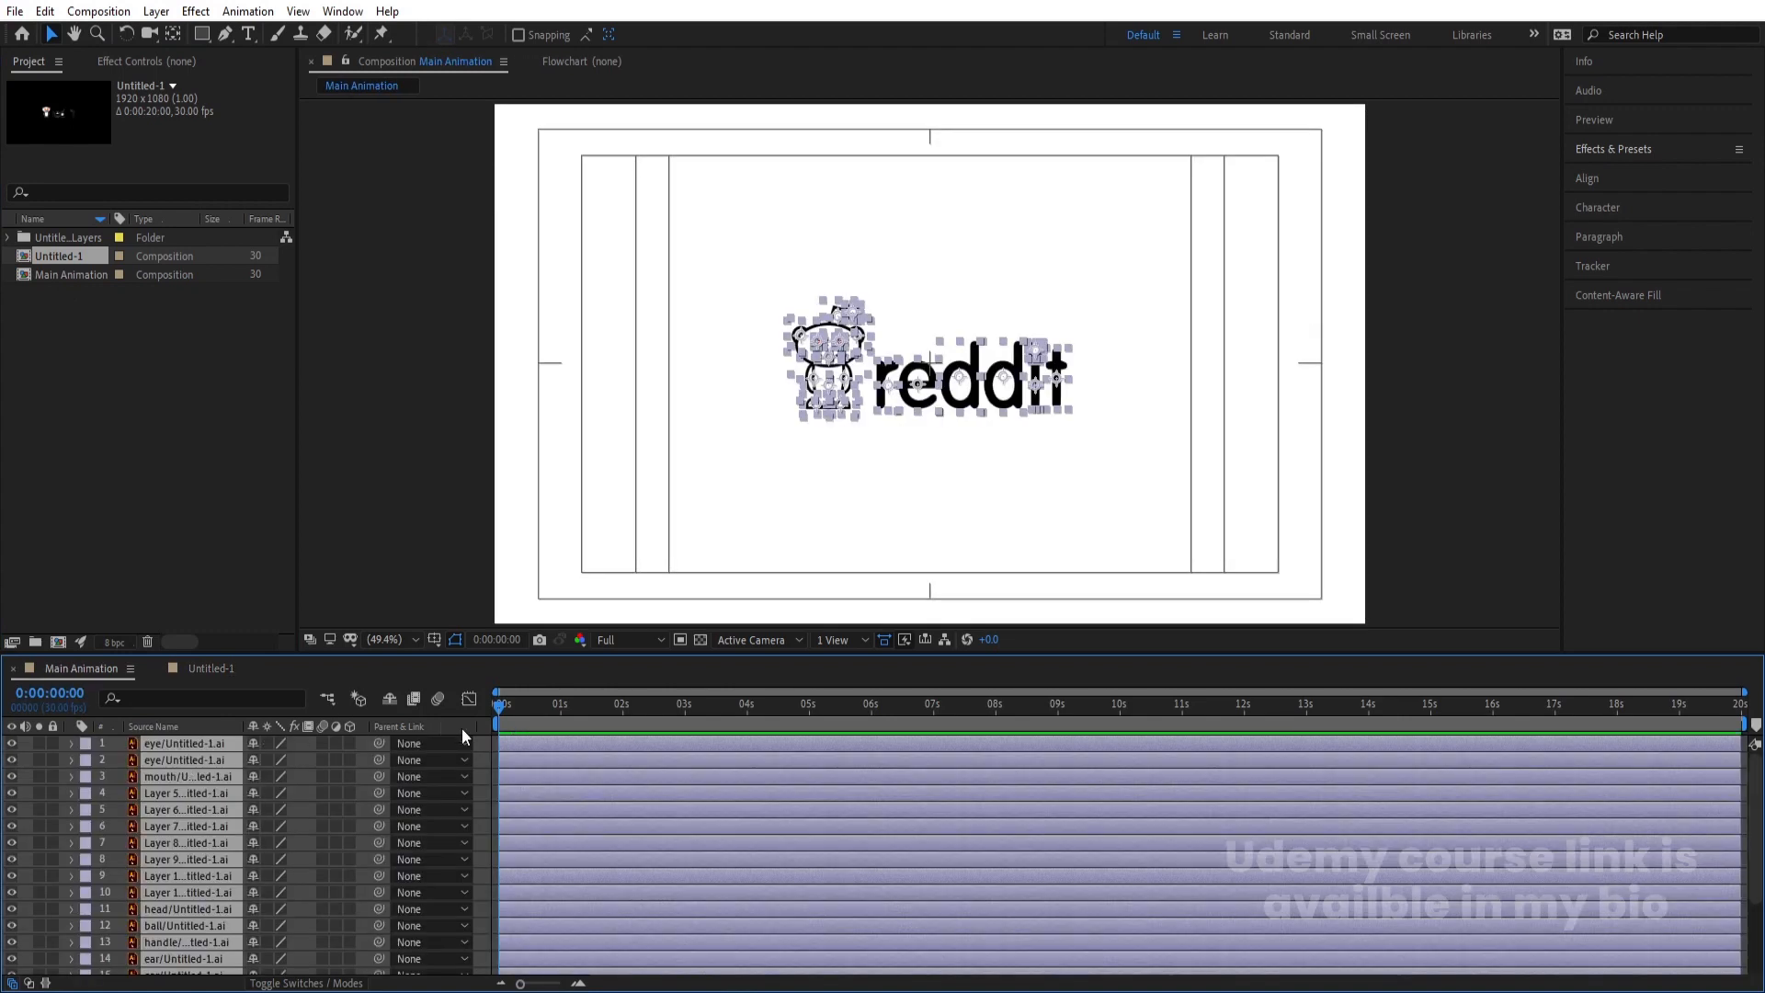
{"action": "left_click", "coordinate": [480, 741]}
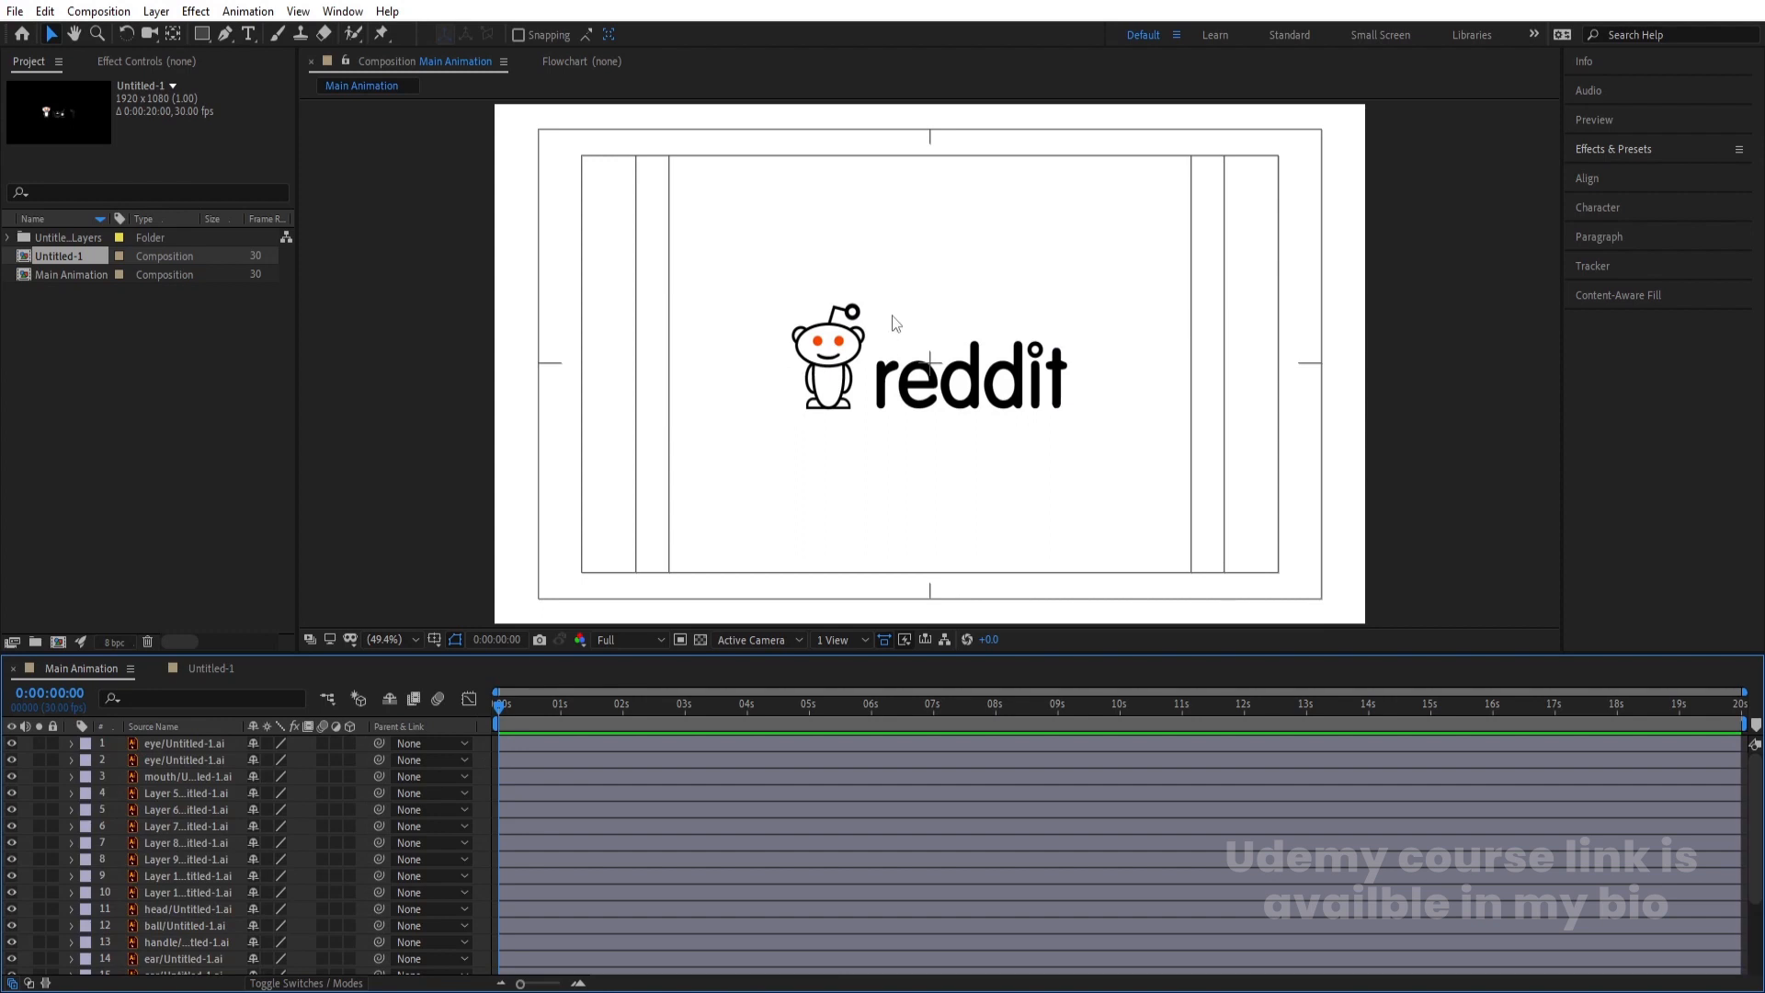
Pre-compose the reddit lettering layers as Alphabets, and hide and lock the resulting layer
{"action": "left_click_drag", "start_coordinate": [887, 303], "coordinate": [1168, 467]}
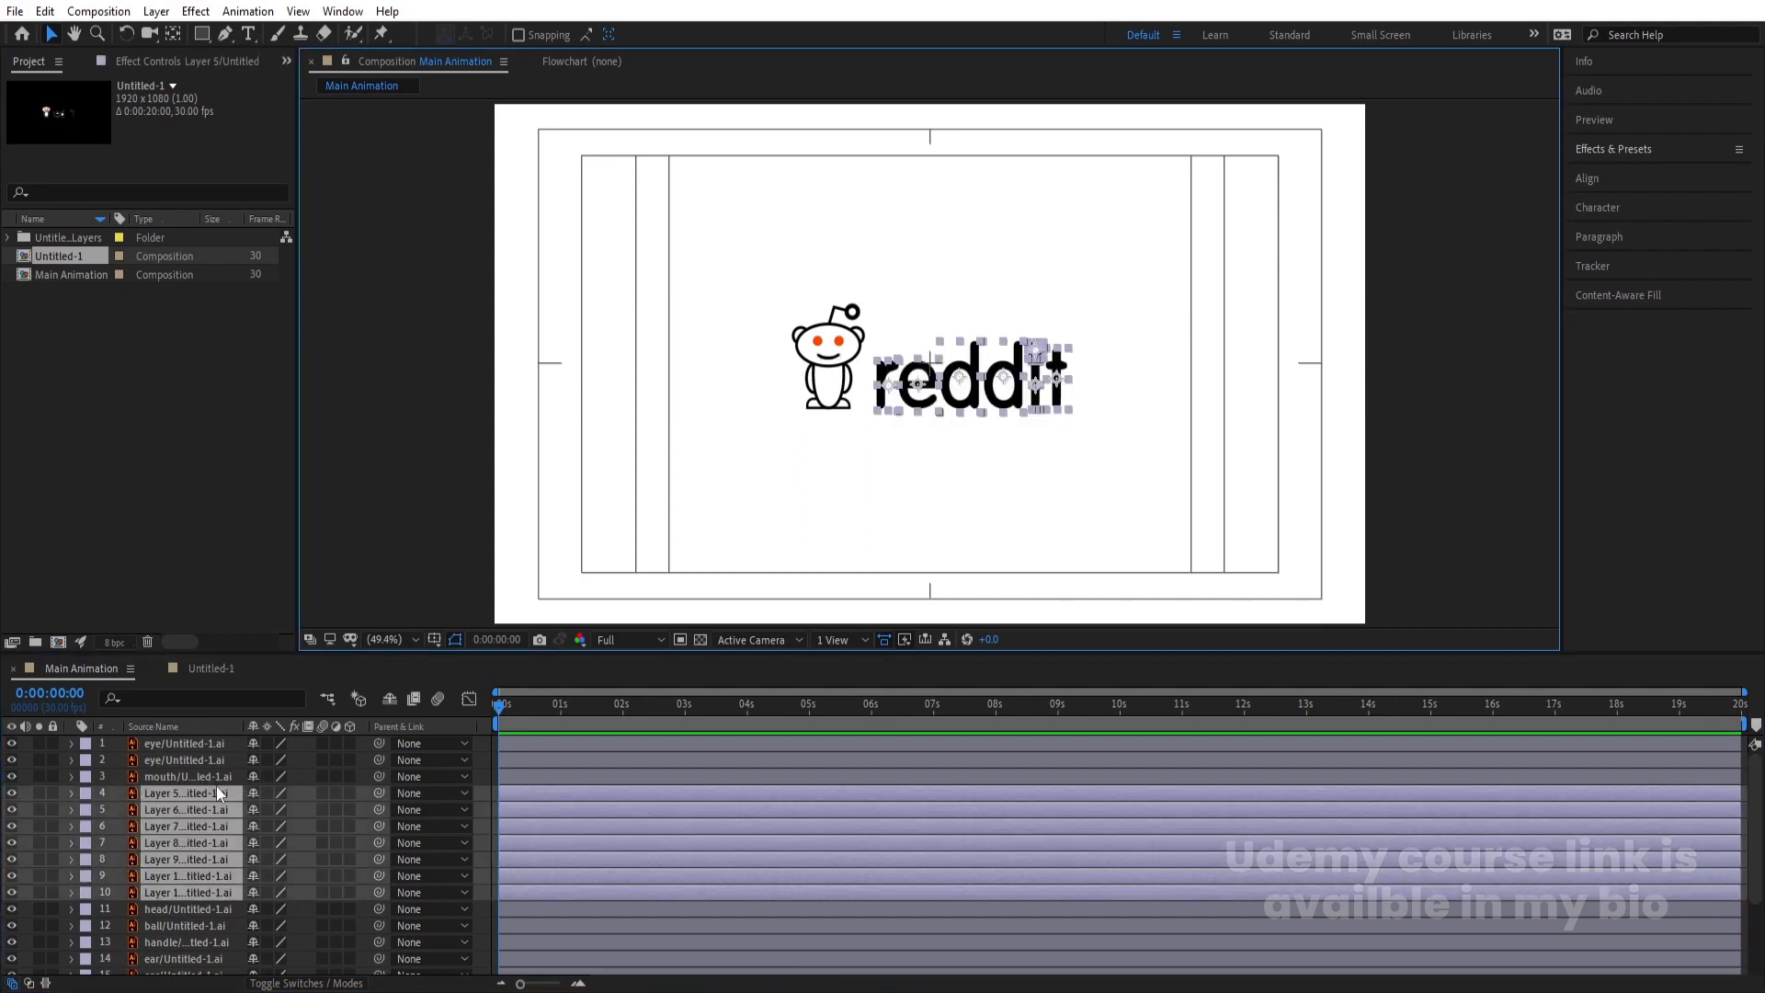
{"action": "key", "text": "ctrl+shift+c"}
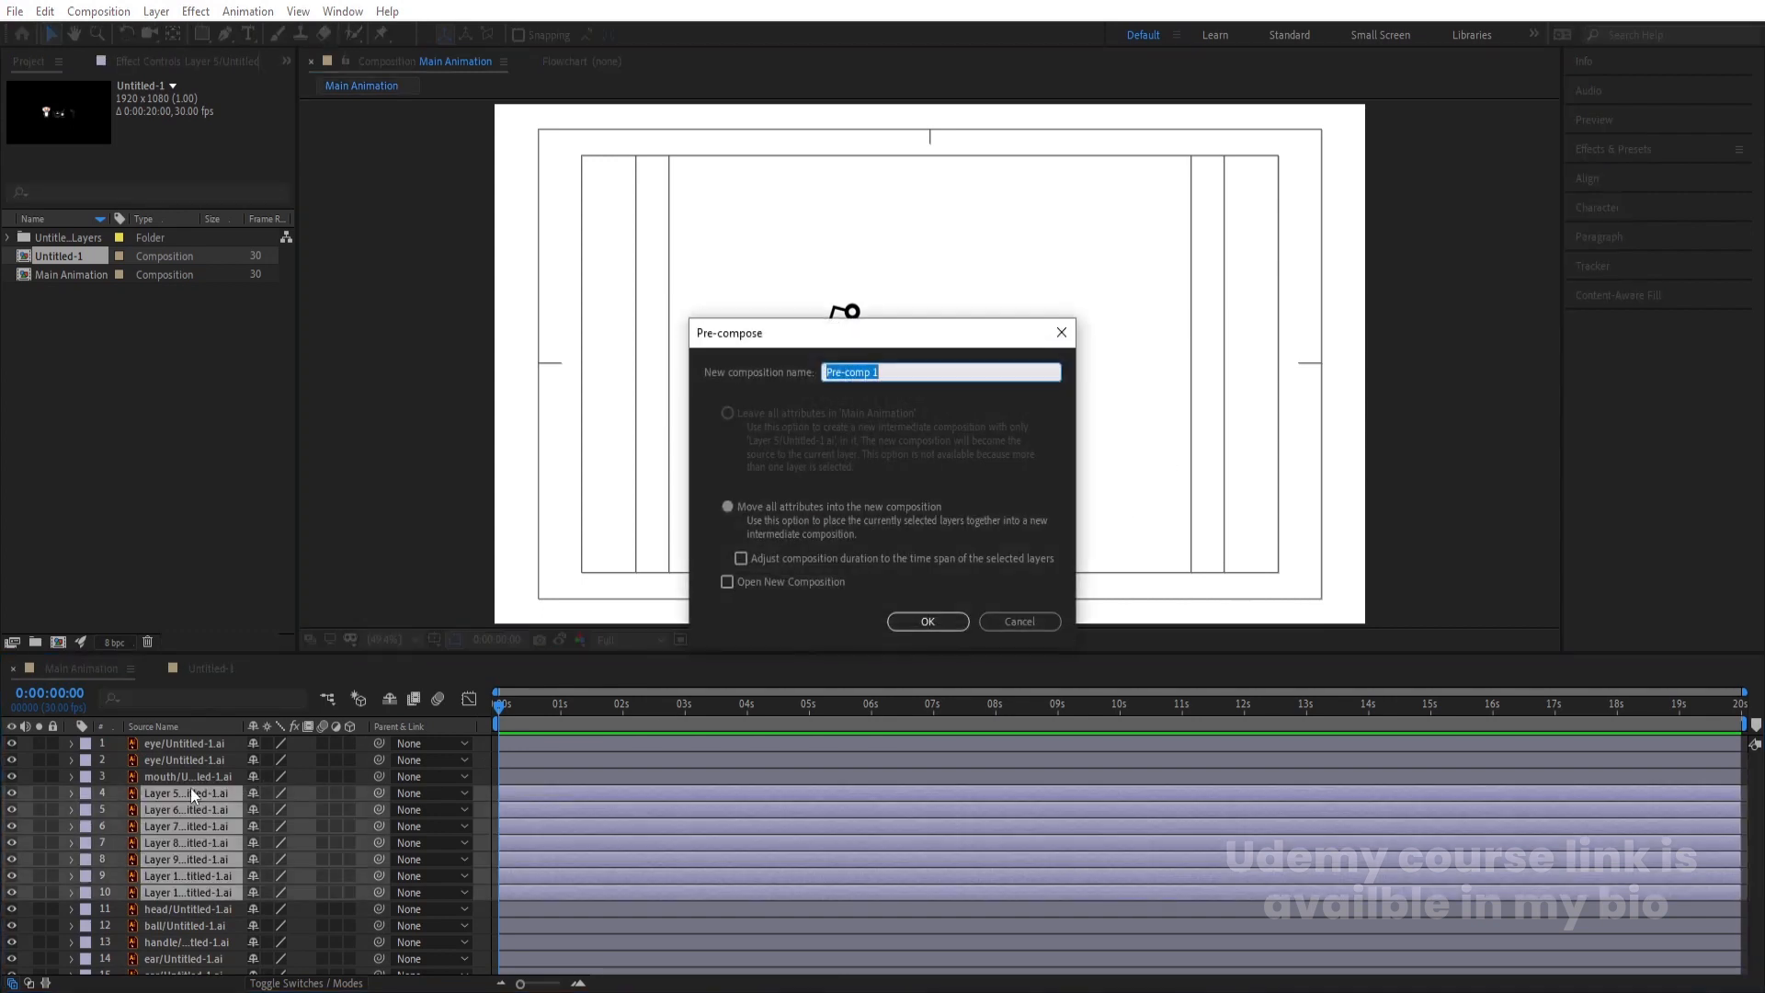
{"action": "type", "text": "Alp"}
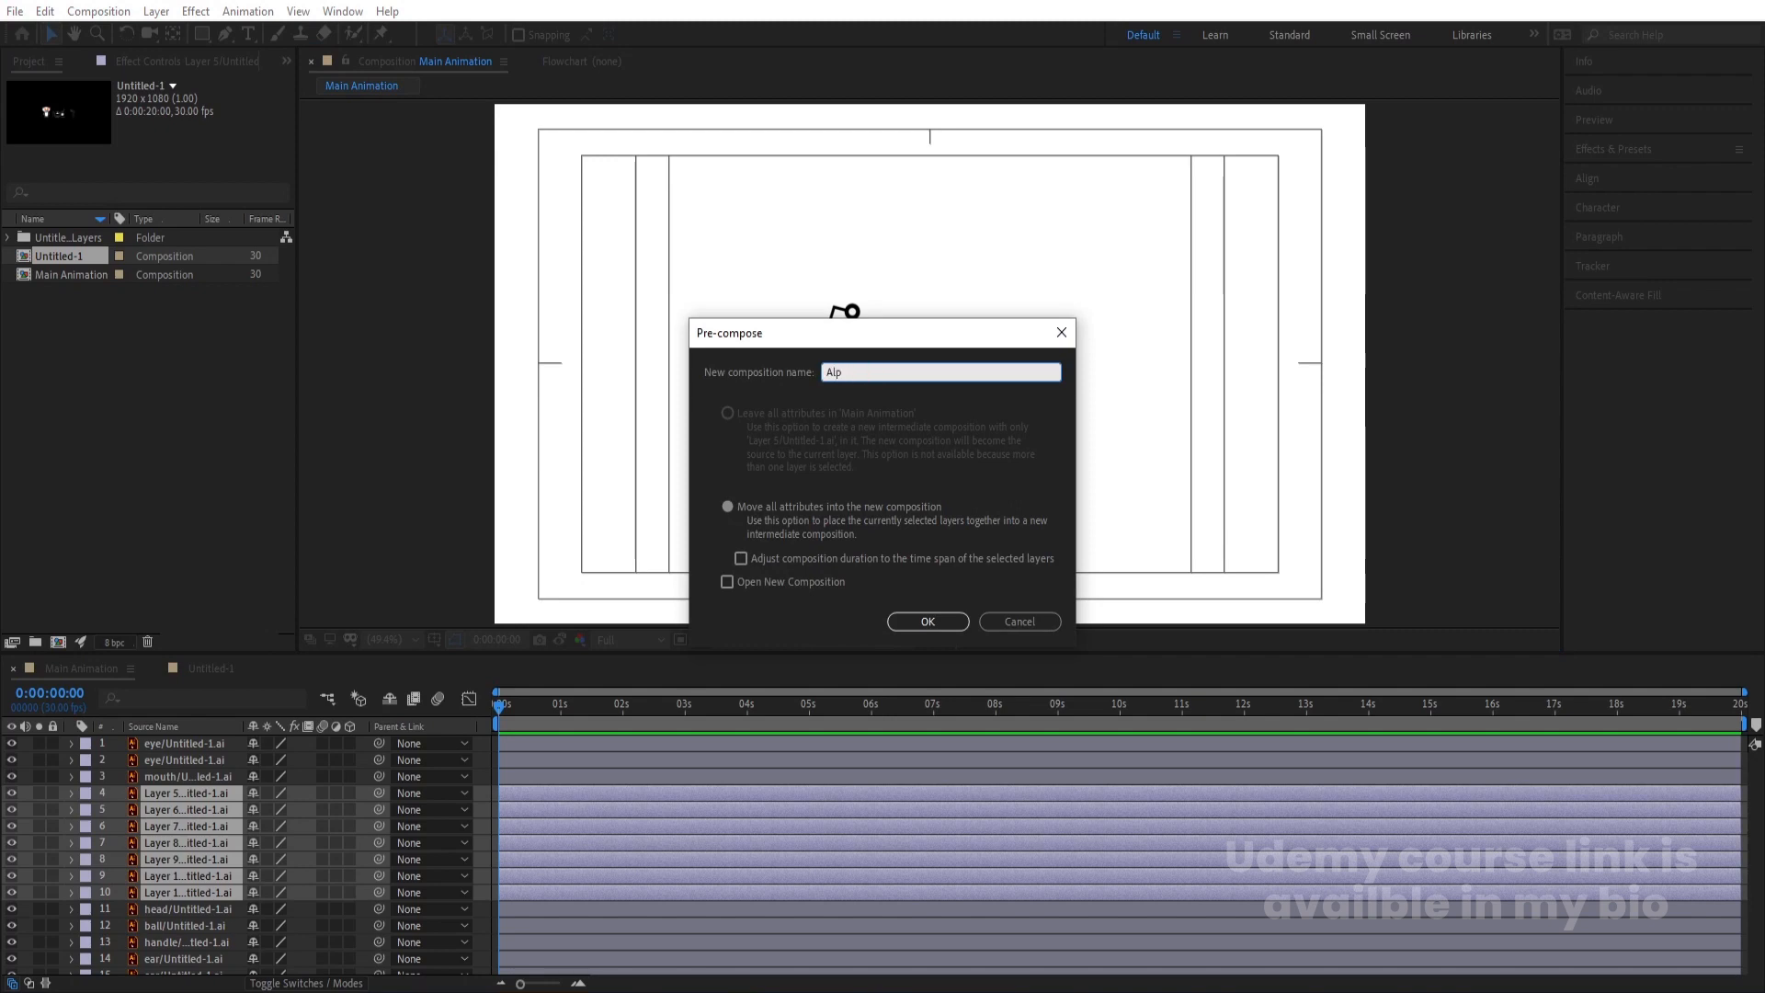
{"action": "type", "text": "habets"}
{"action": "key", "text": "Return"}
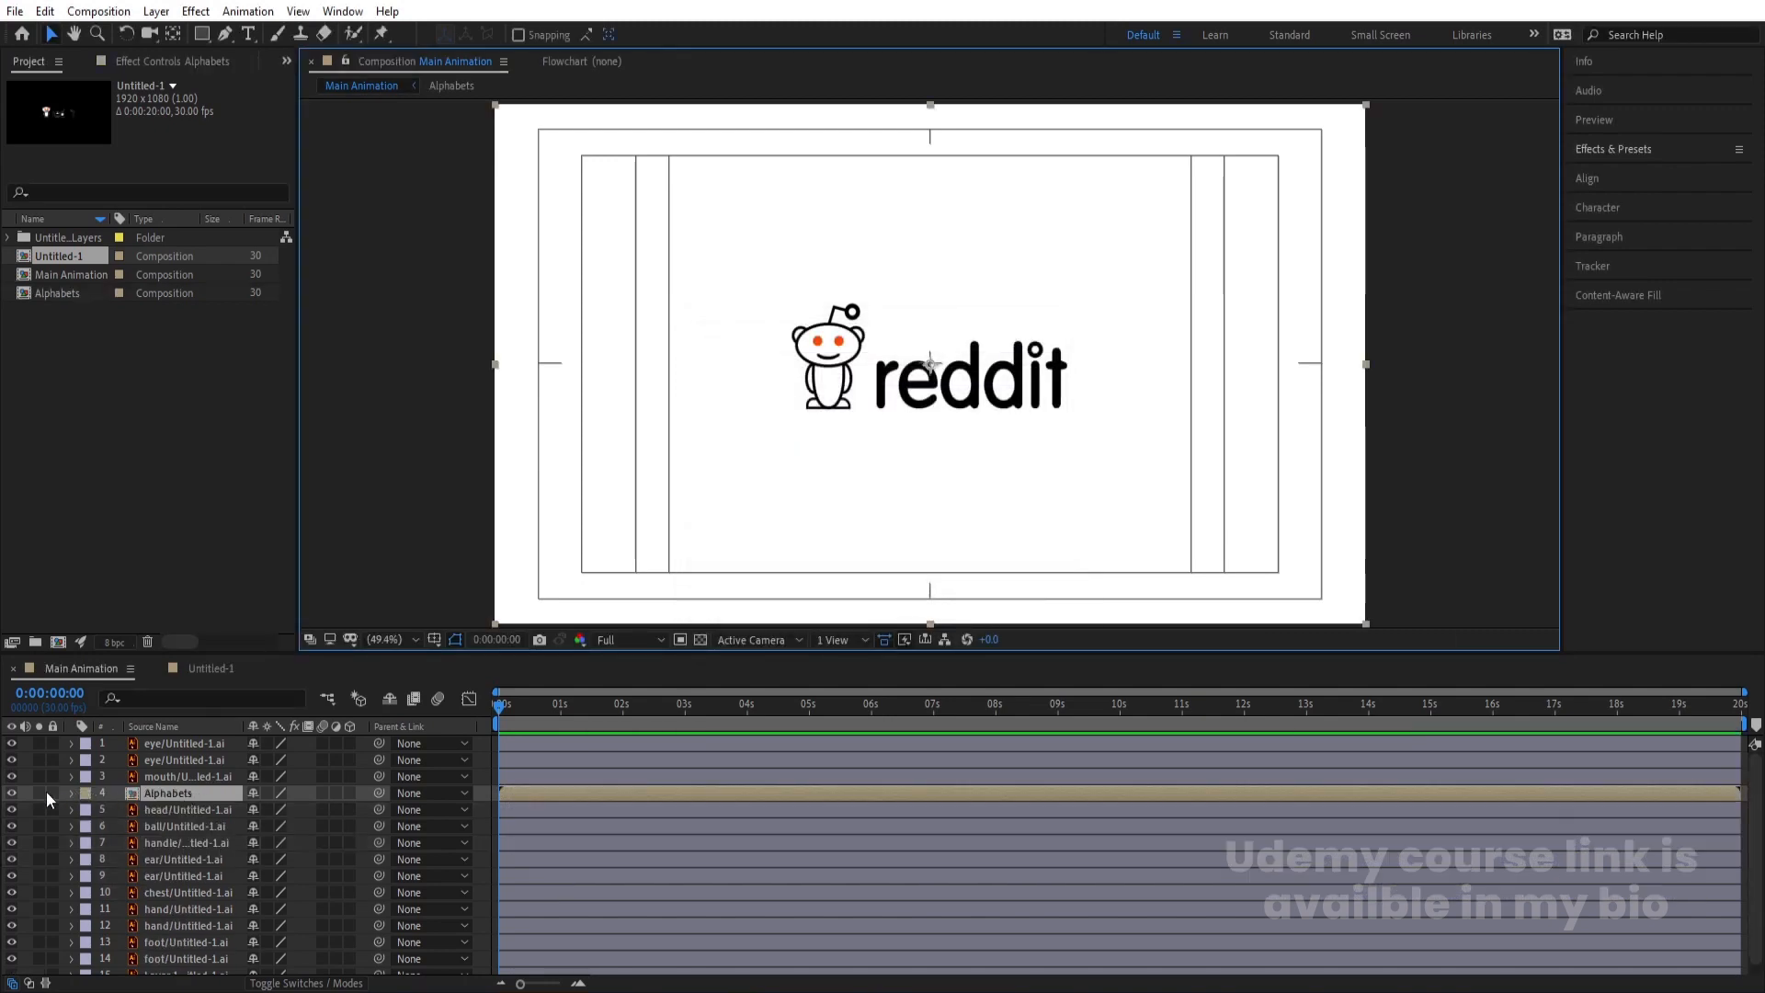
{"action": "left_click", "coordinate": [12, 792]}
{"action": "left_click", "coordinate": [52, 793]}
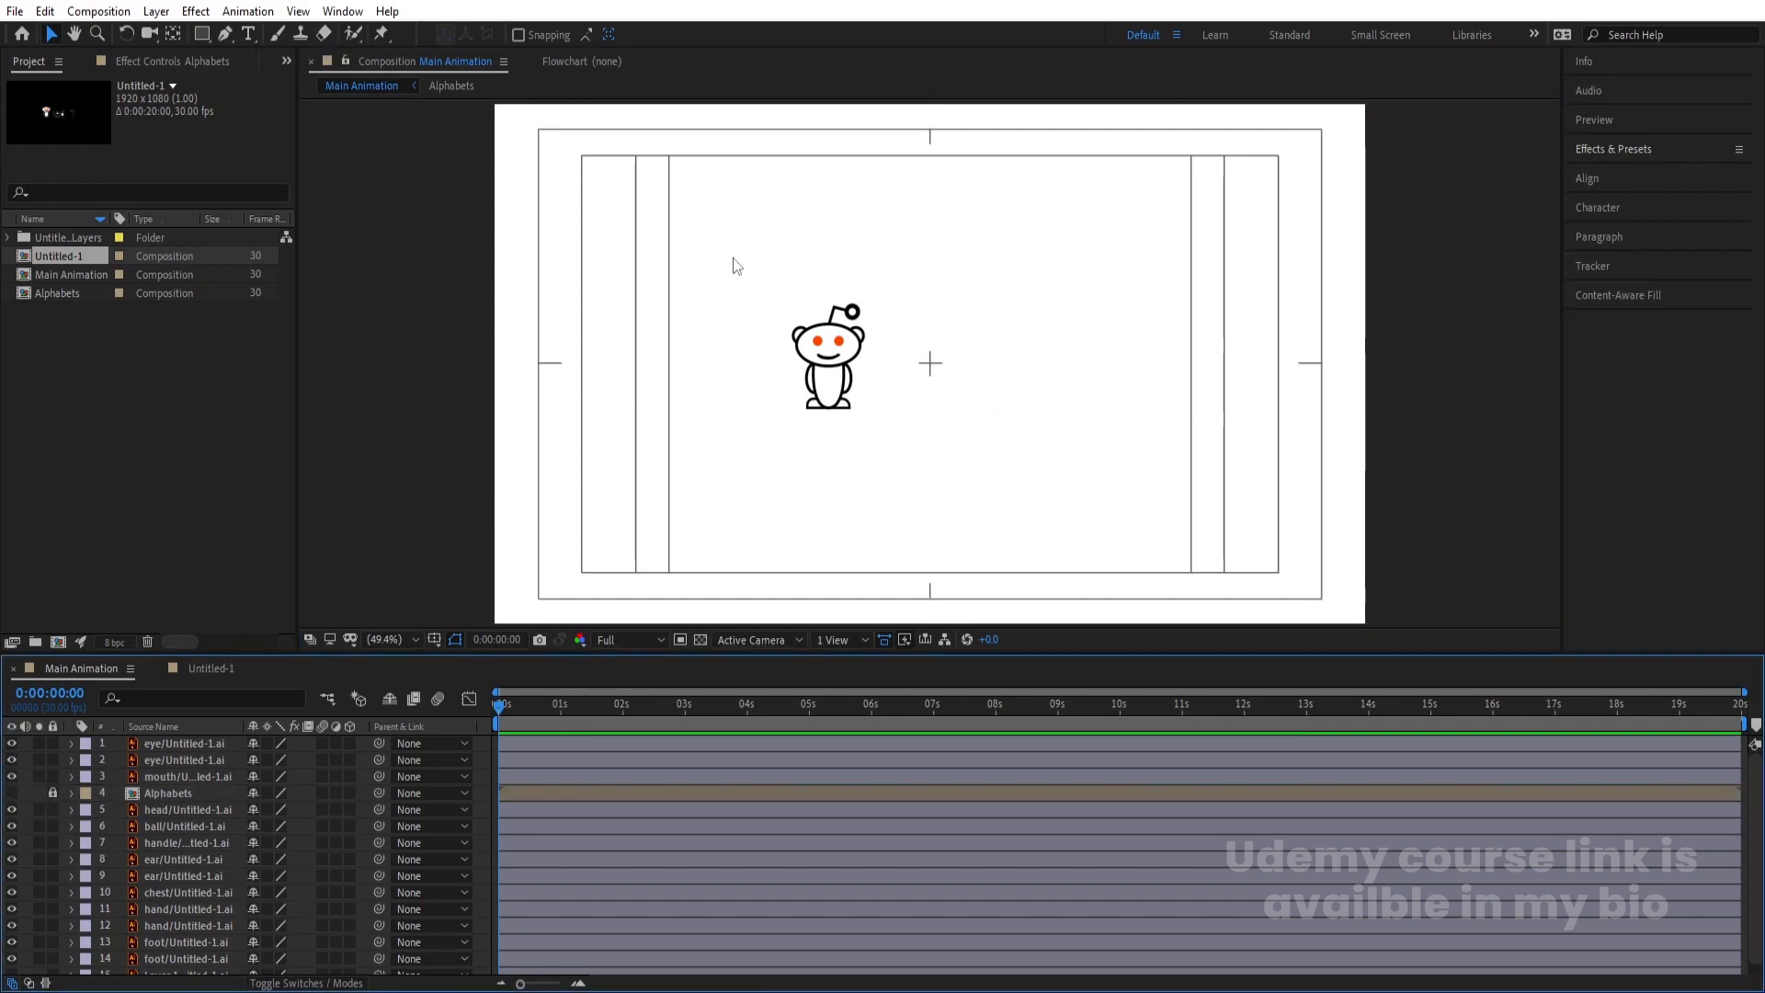
Pre-compose all the mascot layers as robot and check the layer by toggling its visibility
{"action": "left_click_drag", "start_coordinate": [749, 287], "coordinate": [895, 434]}
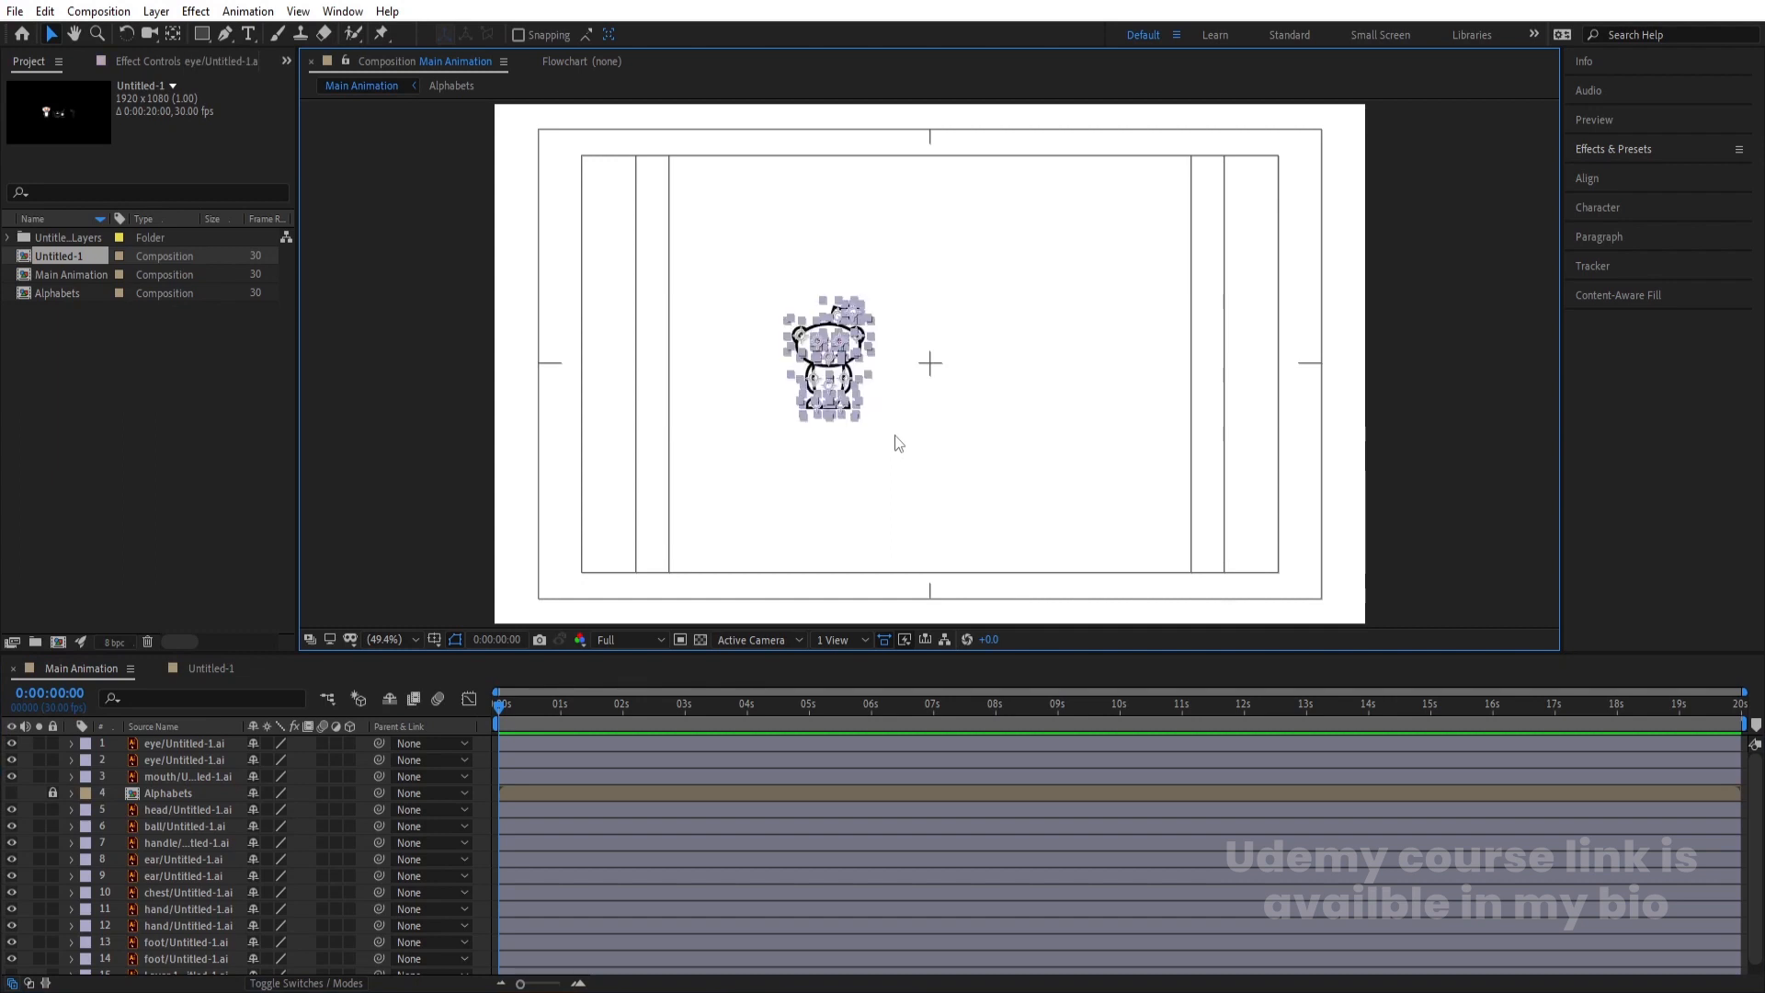
{"action": "key", "text": "ctrl+shift+c"}
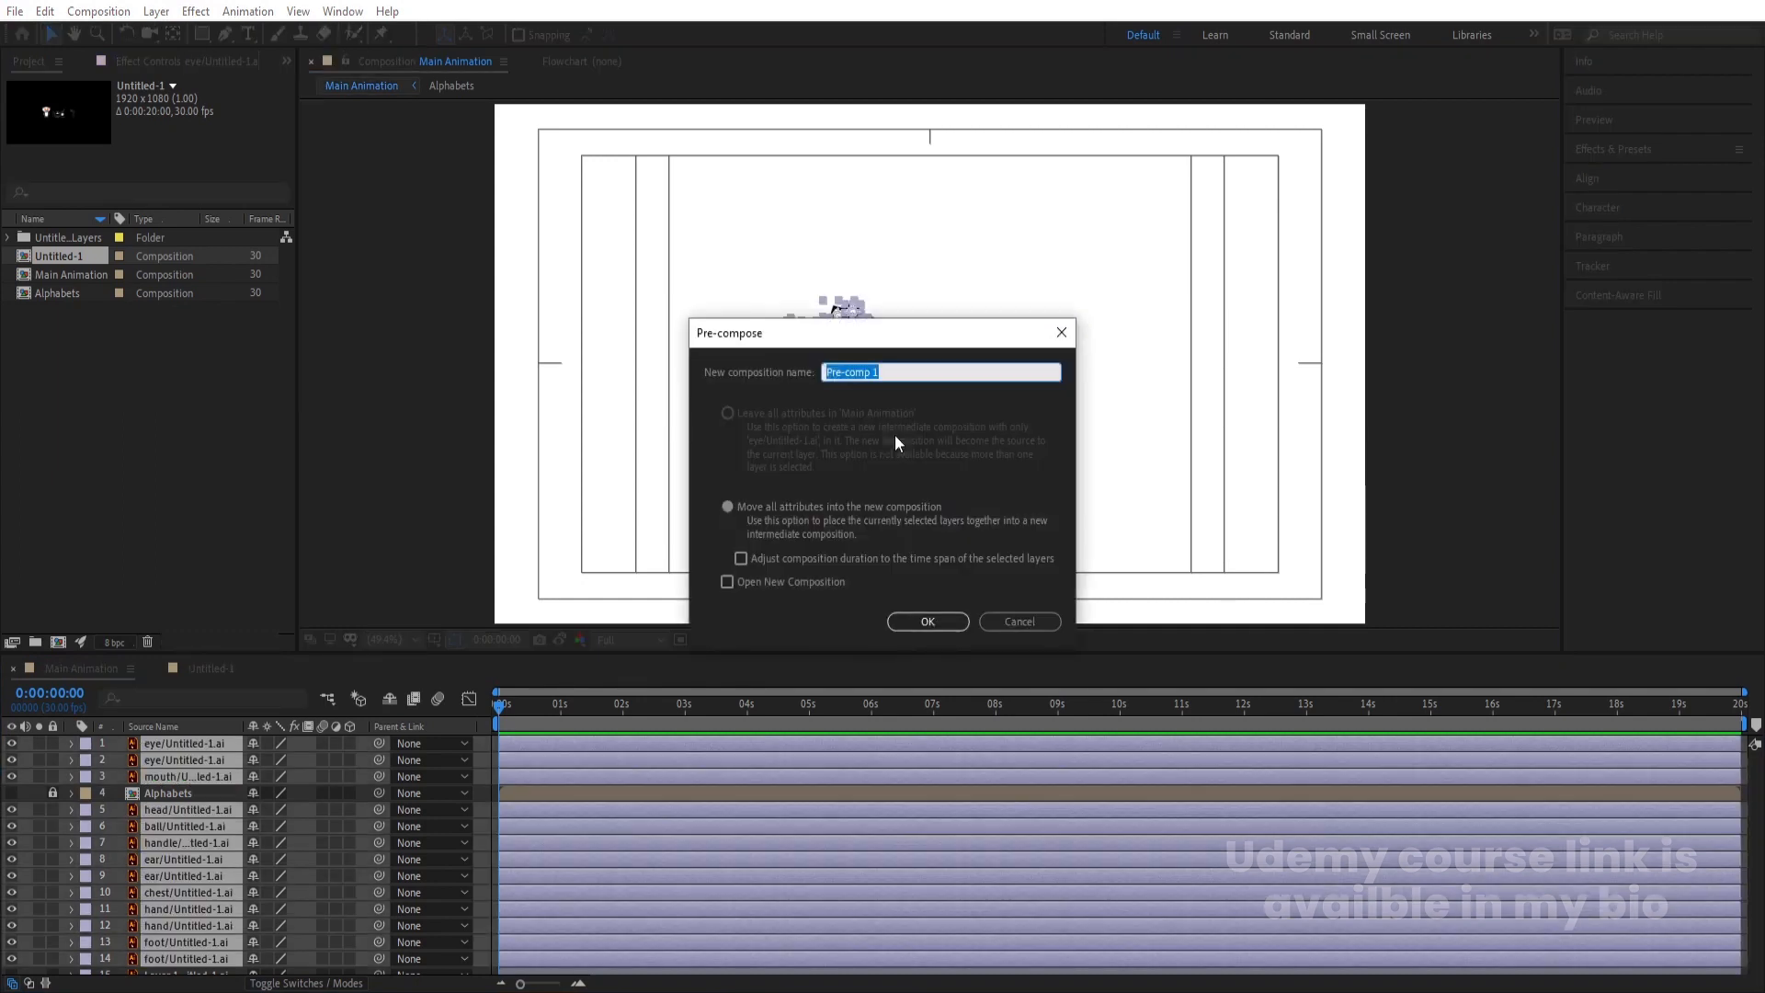
{"action": "type", "text": "robot"}
{"action": "key", "text": "Return"}
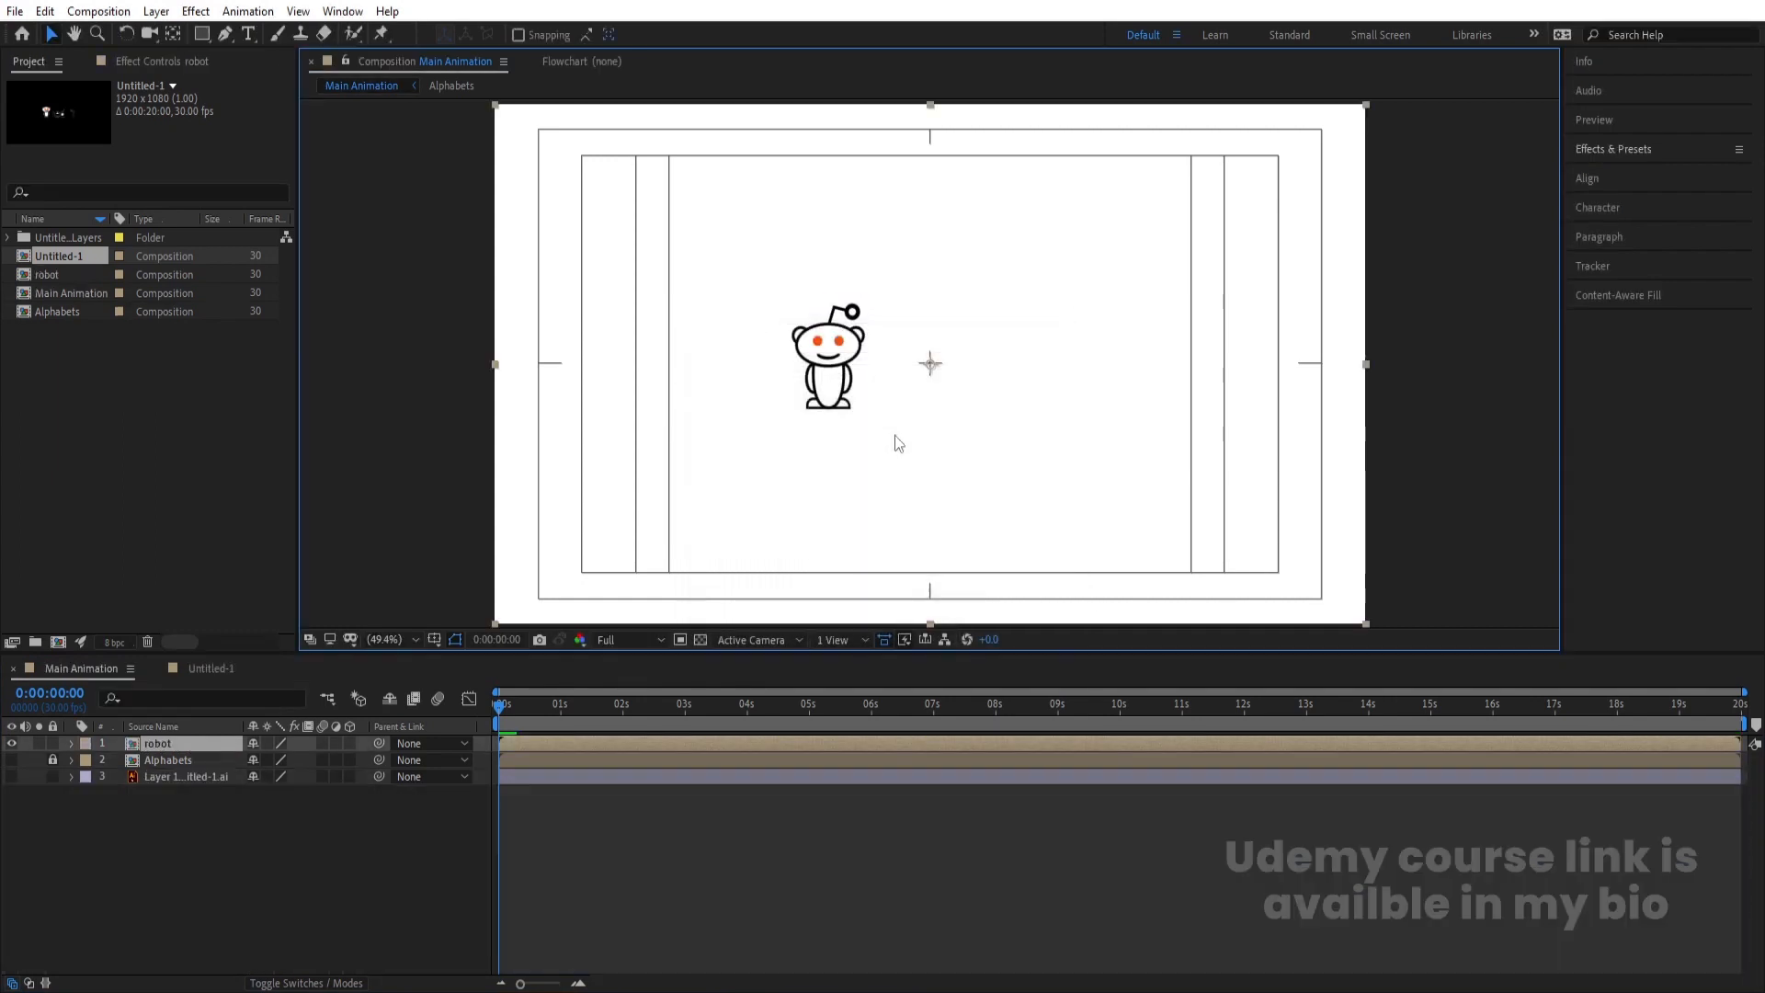
{"action": "left_click", "coordinate": [11, 743]}
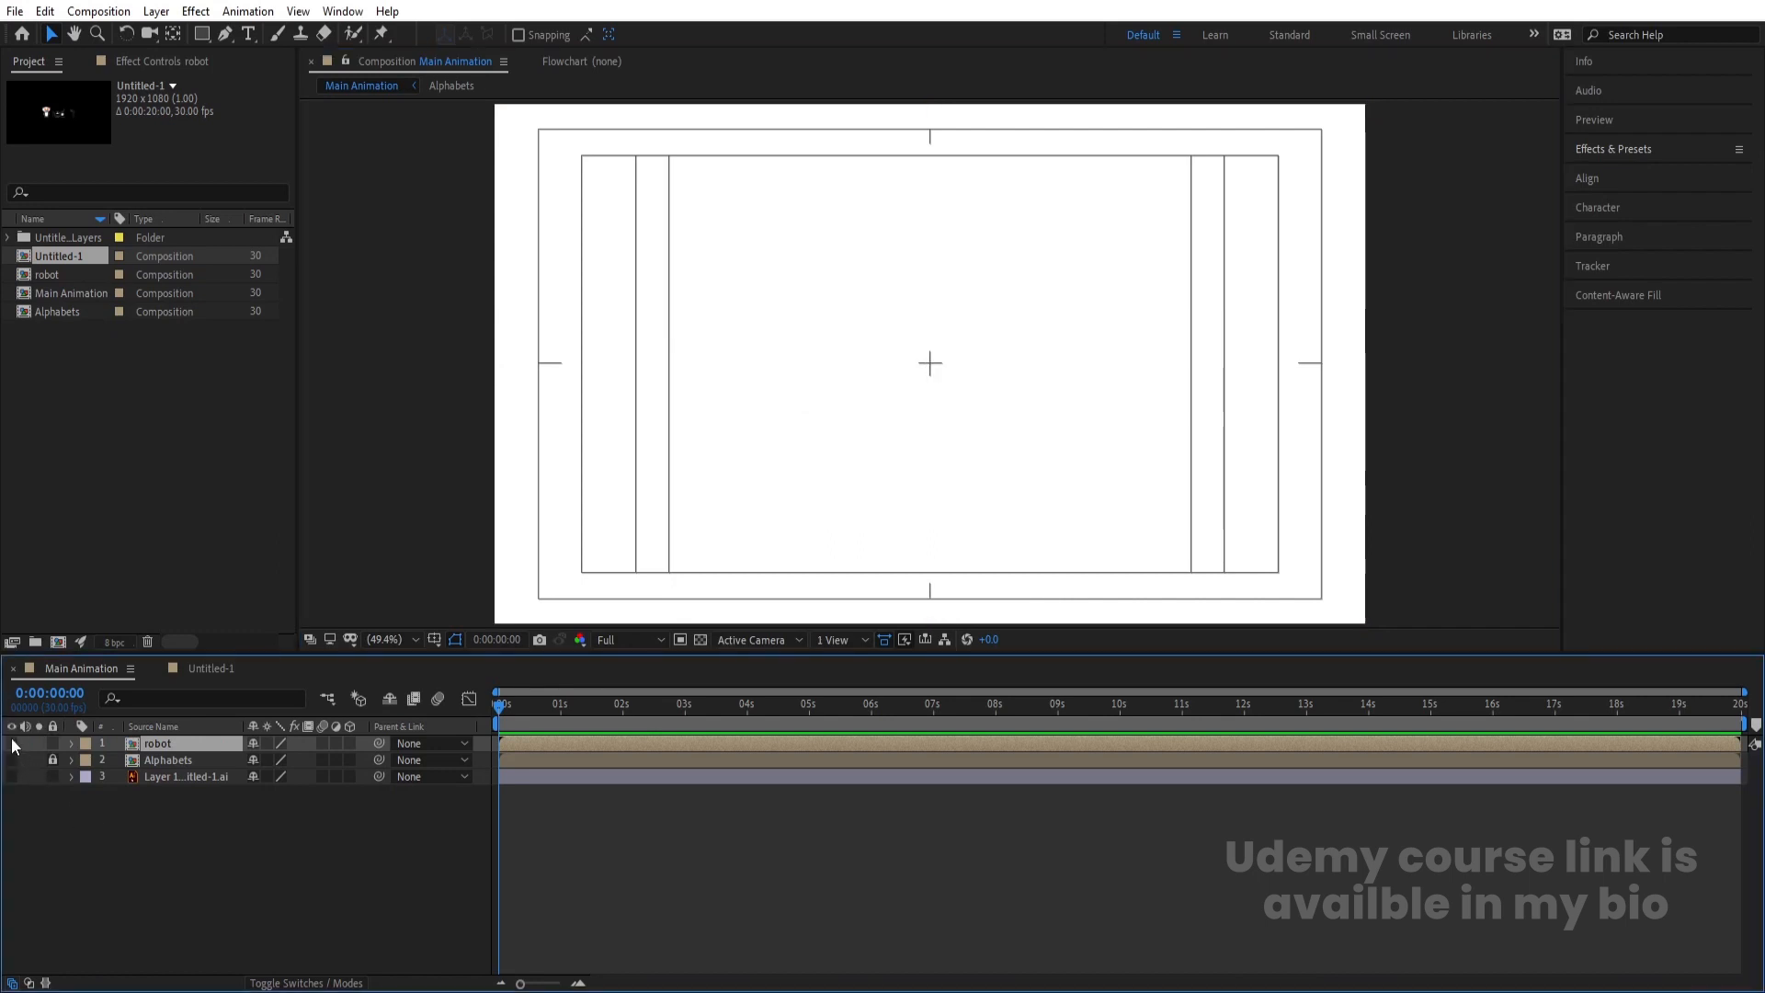
{"action": "left_click", "coordinate": [11, 743]}
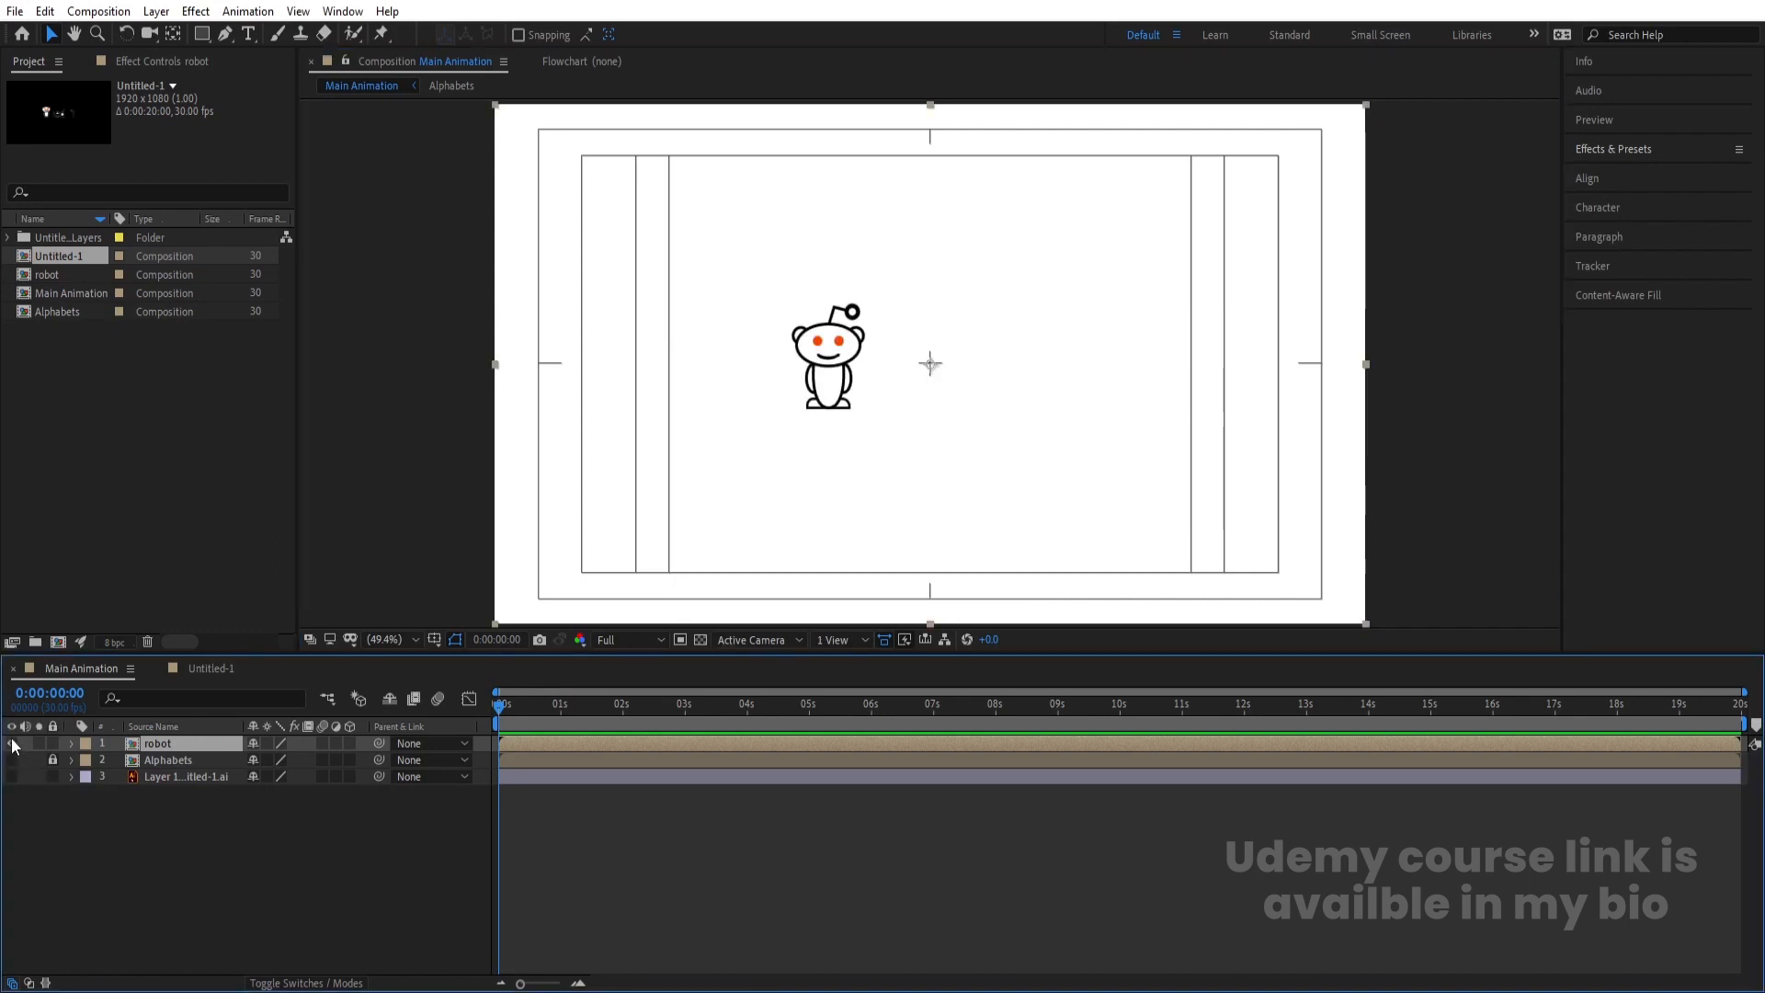
Check the layers inside the robot composition, return to Main Animation, and duplicate robot in the project
{"action": "double_click", "coordinate": [168, 746]}
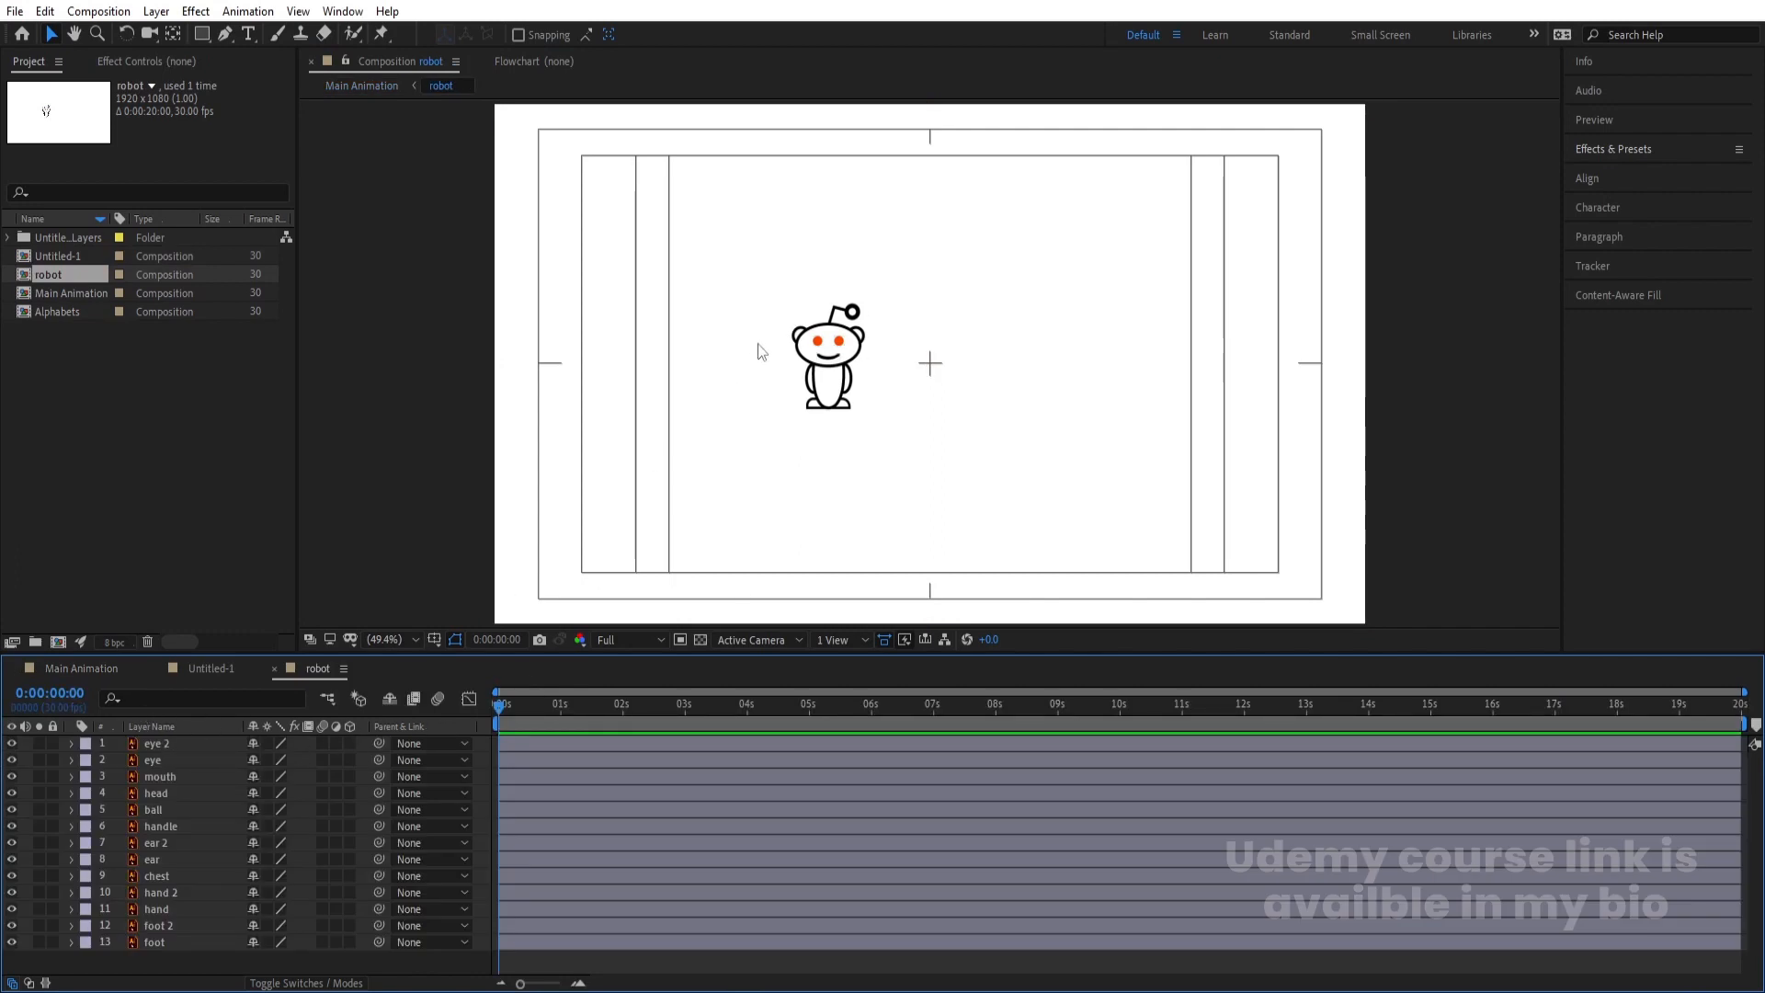
{"action": "left_click", "coordinate": [103, 670]}
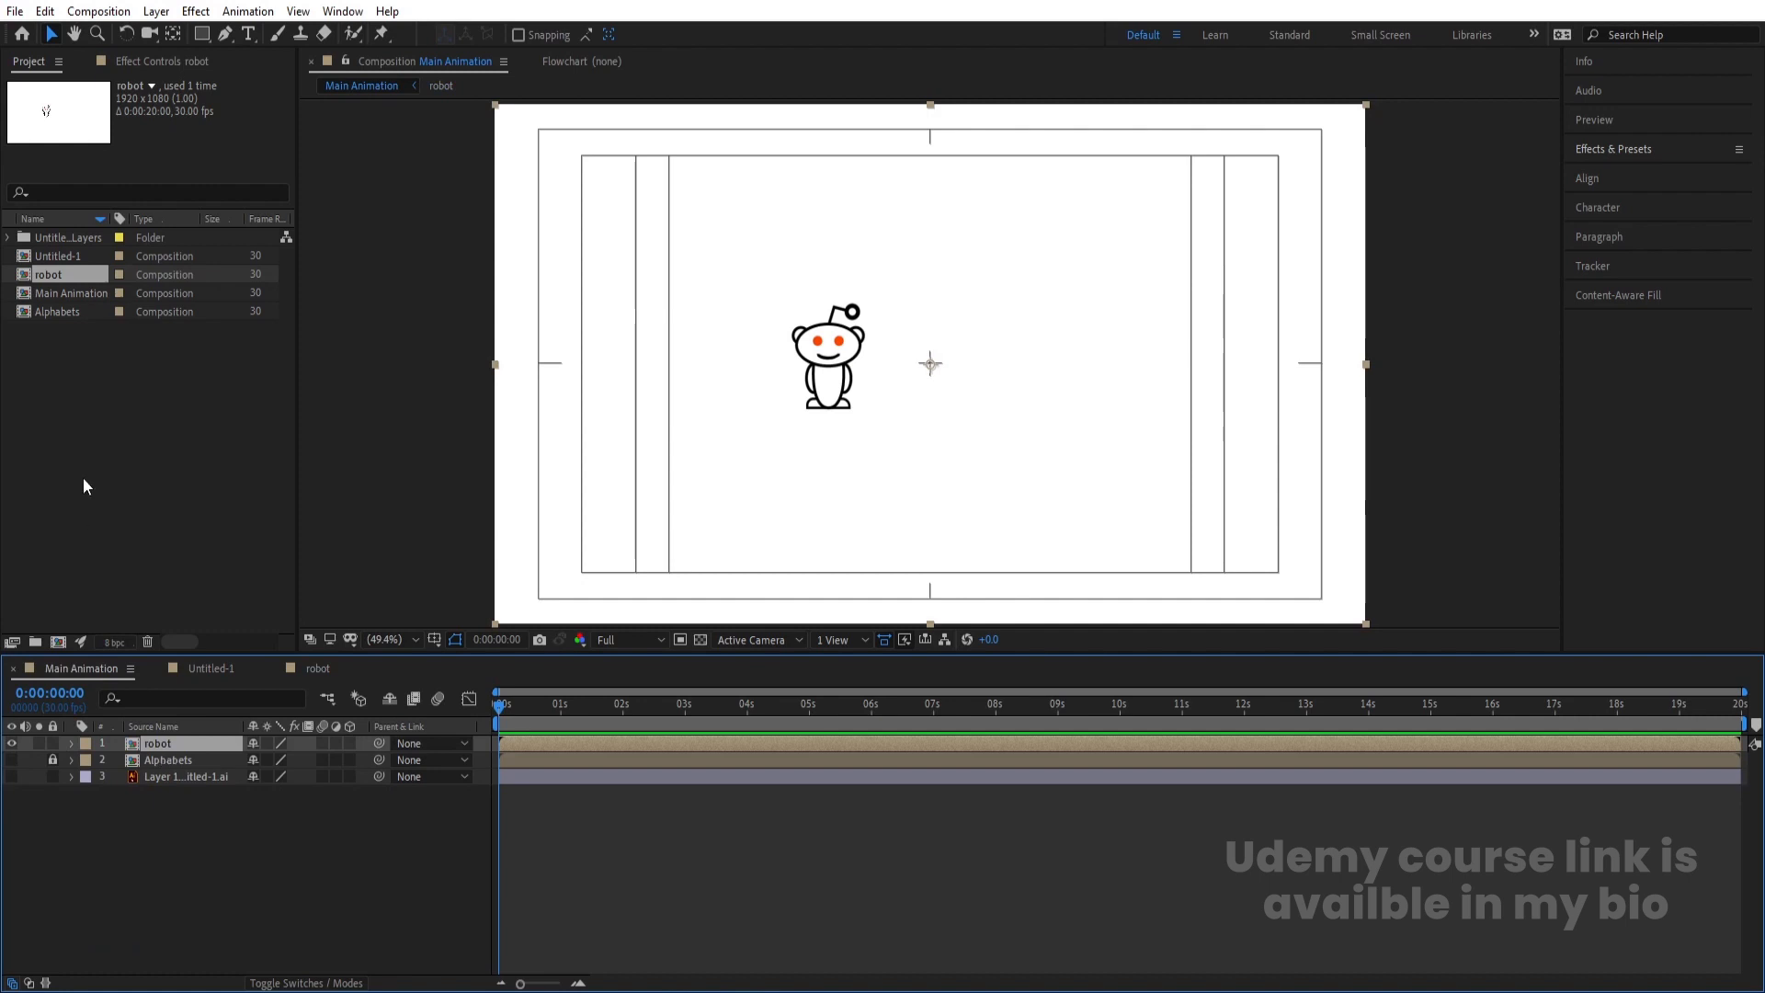
{"action": "left_click", "coordinate": [52, 277]}
{"action": "key", "text": "ctrl+d"}
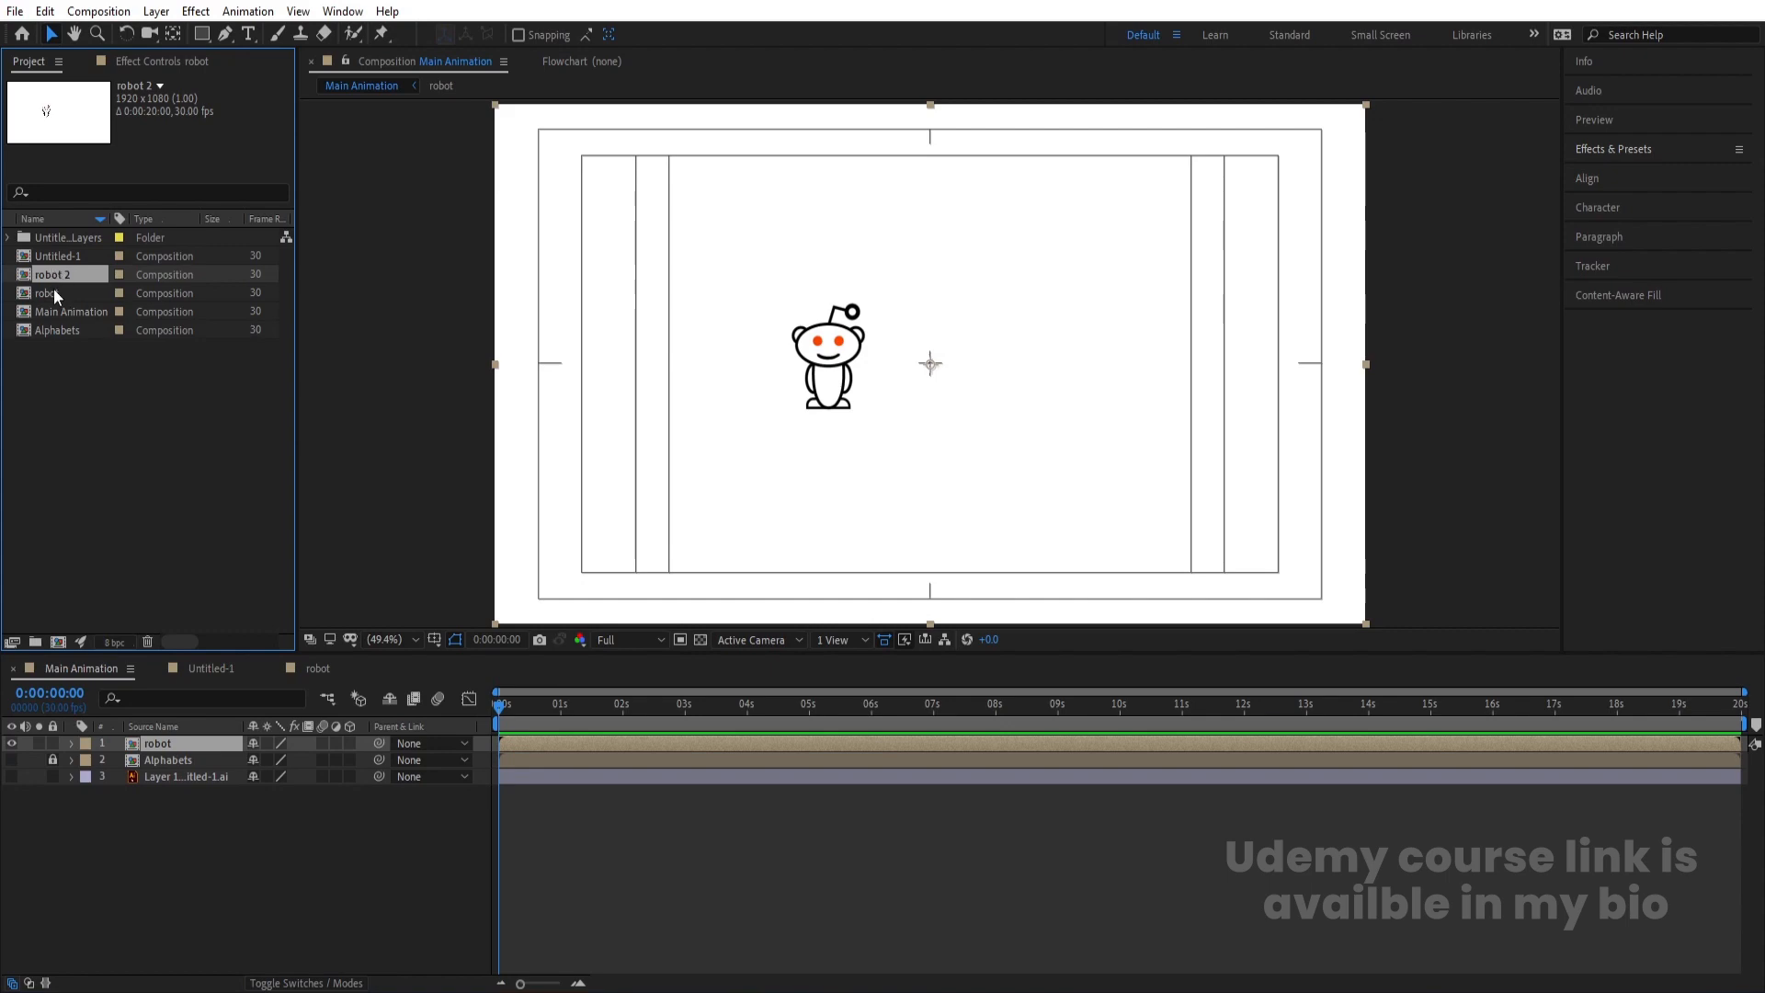
Add robot 2 to Main Animation above the robot layer, and hide it while keeping robot visible
{"action": "left_click", "coordinate": [54, 292]}
{"action": "left_click", "coordinate": [53, 274]}
{"action": "left_click_drag", "start_coordinate": [59, 281], "coordinate": [160, 741]}
{"action": "left_click", "coordinate": [11, 743]}
{"action": "left_click", "coordinate": [11, 759]}
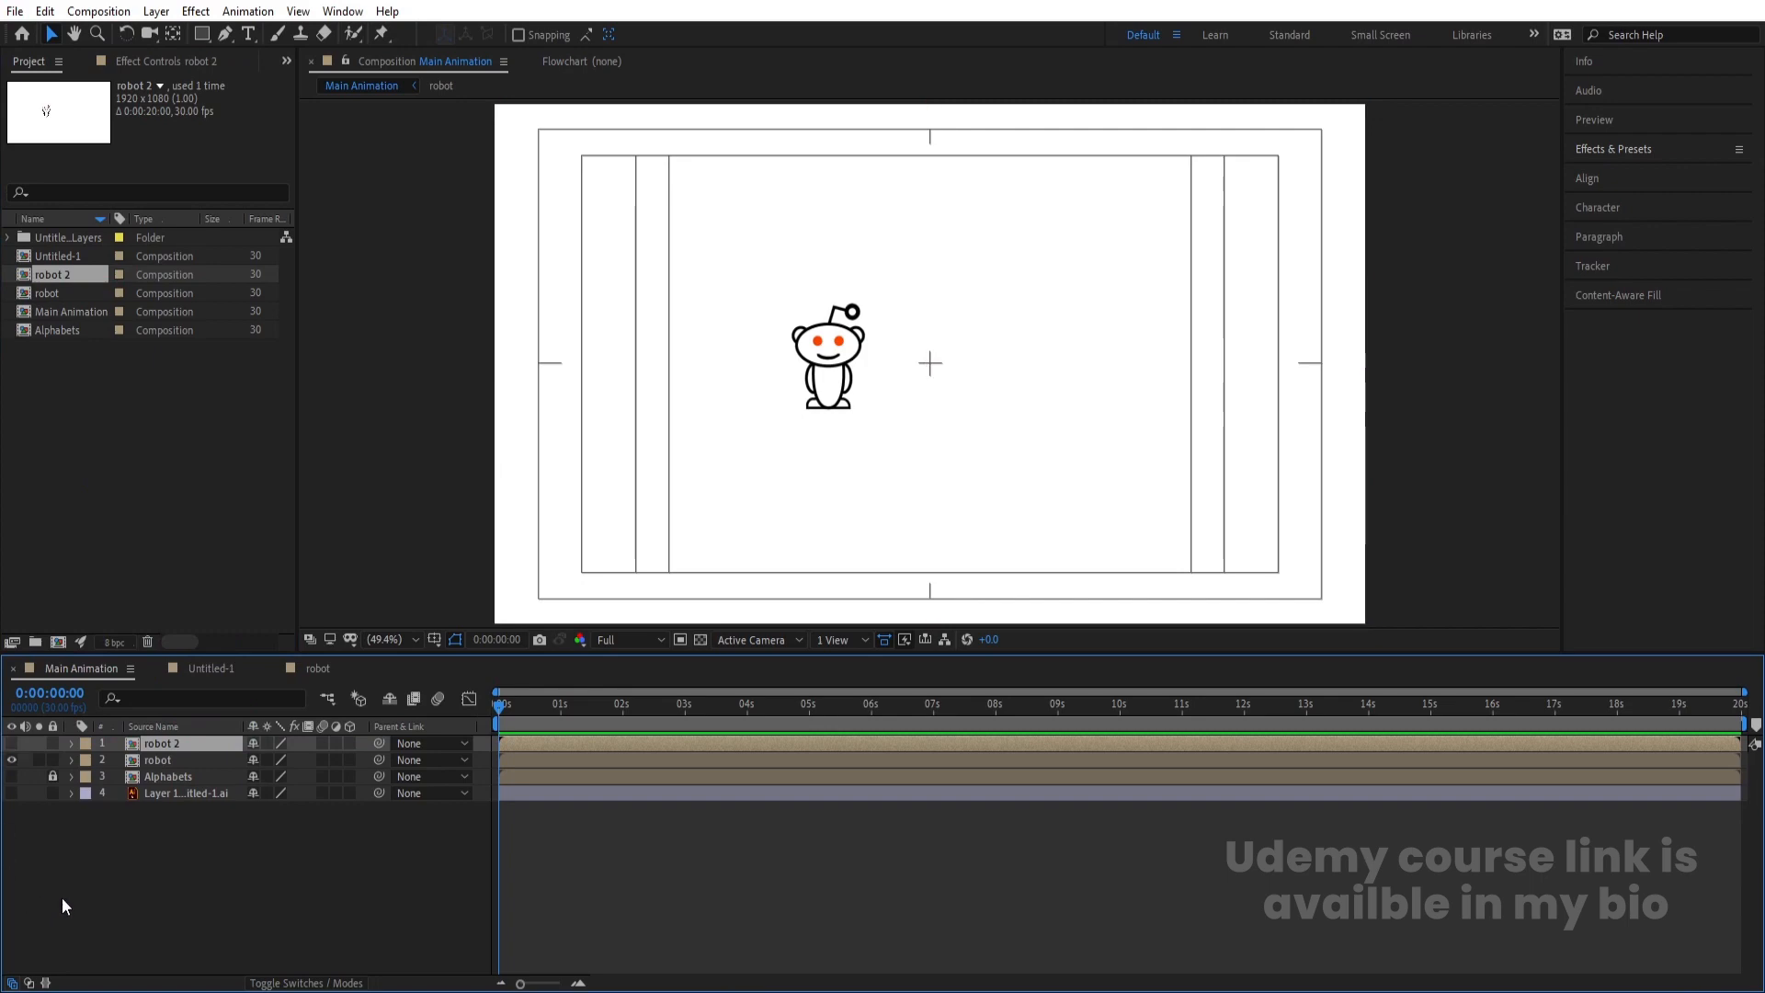
Open the robot composition and set the current time to the first frame with the timeline magnified
{"action": "double_click", "coordinate": [143, 761]}
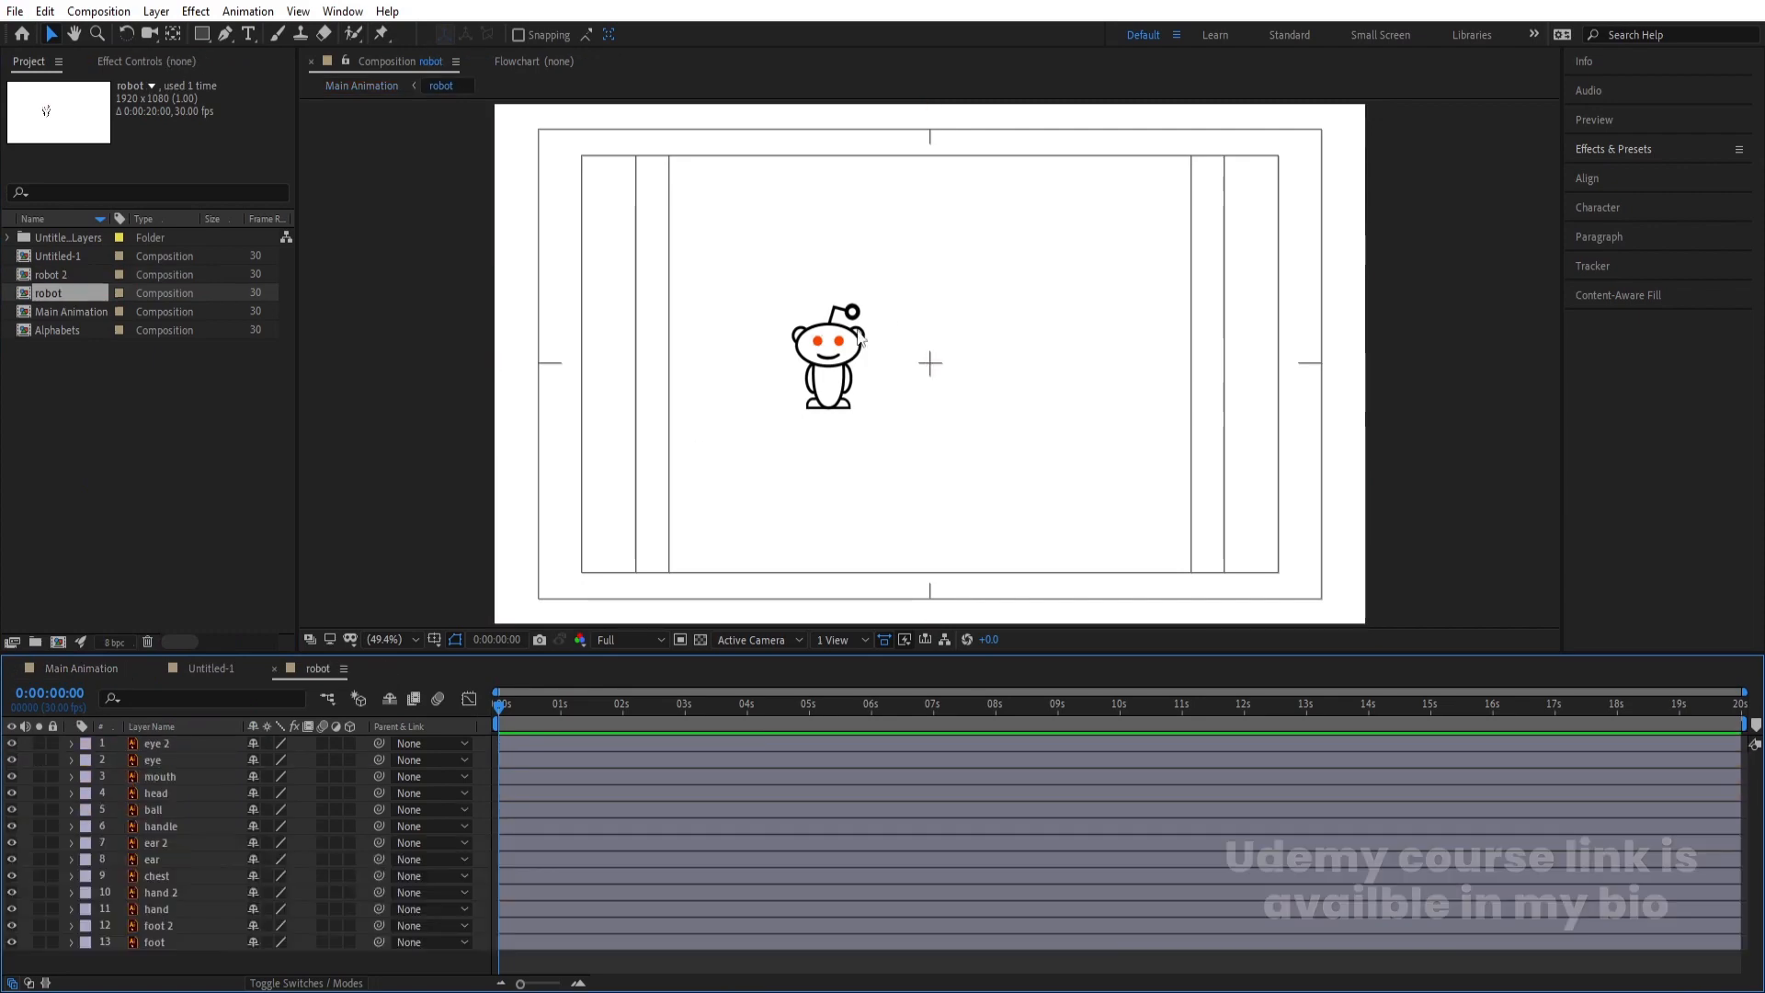
{"action": "key", "text": "equal"}
{"action": "key", "text": "equal"}
{"action": "key", "text": "space"}
{"action": "key", "text": "space"}
{"action": "left_click_drag", "start_coordinate": [555, 710], "coordinate": [474, 720]}
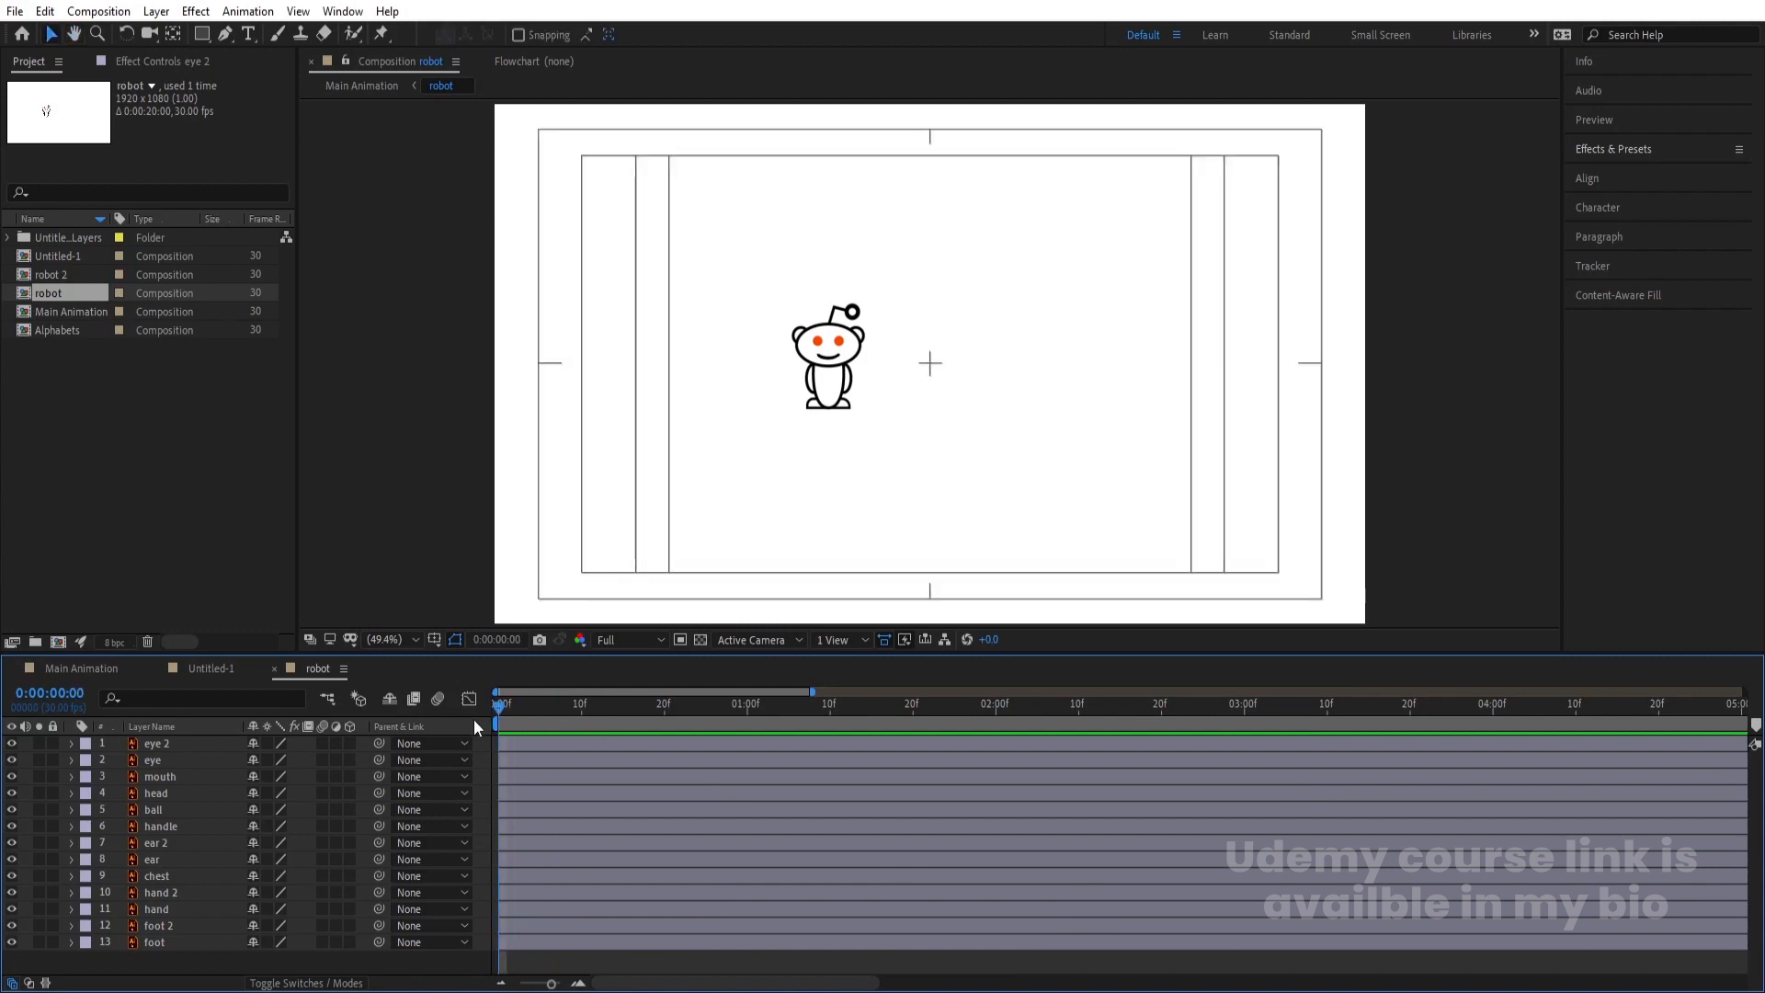
Show the rulers and align a horizontal guide with the underside of the mascot's feet
{"action": "key", "text": "ctrl+r"}
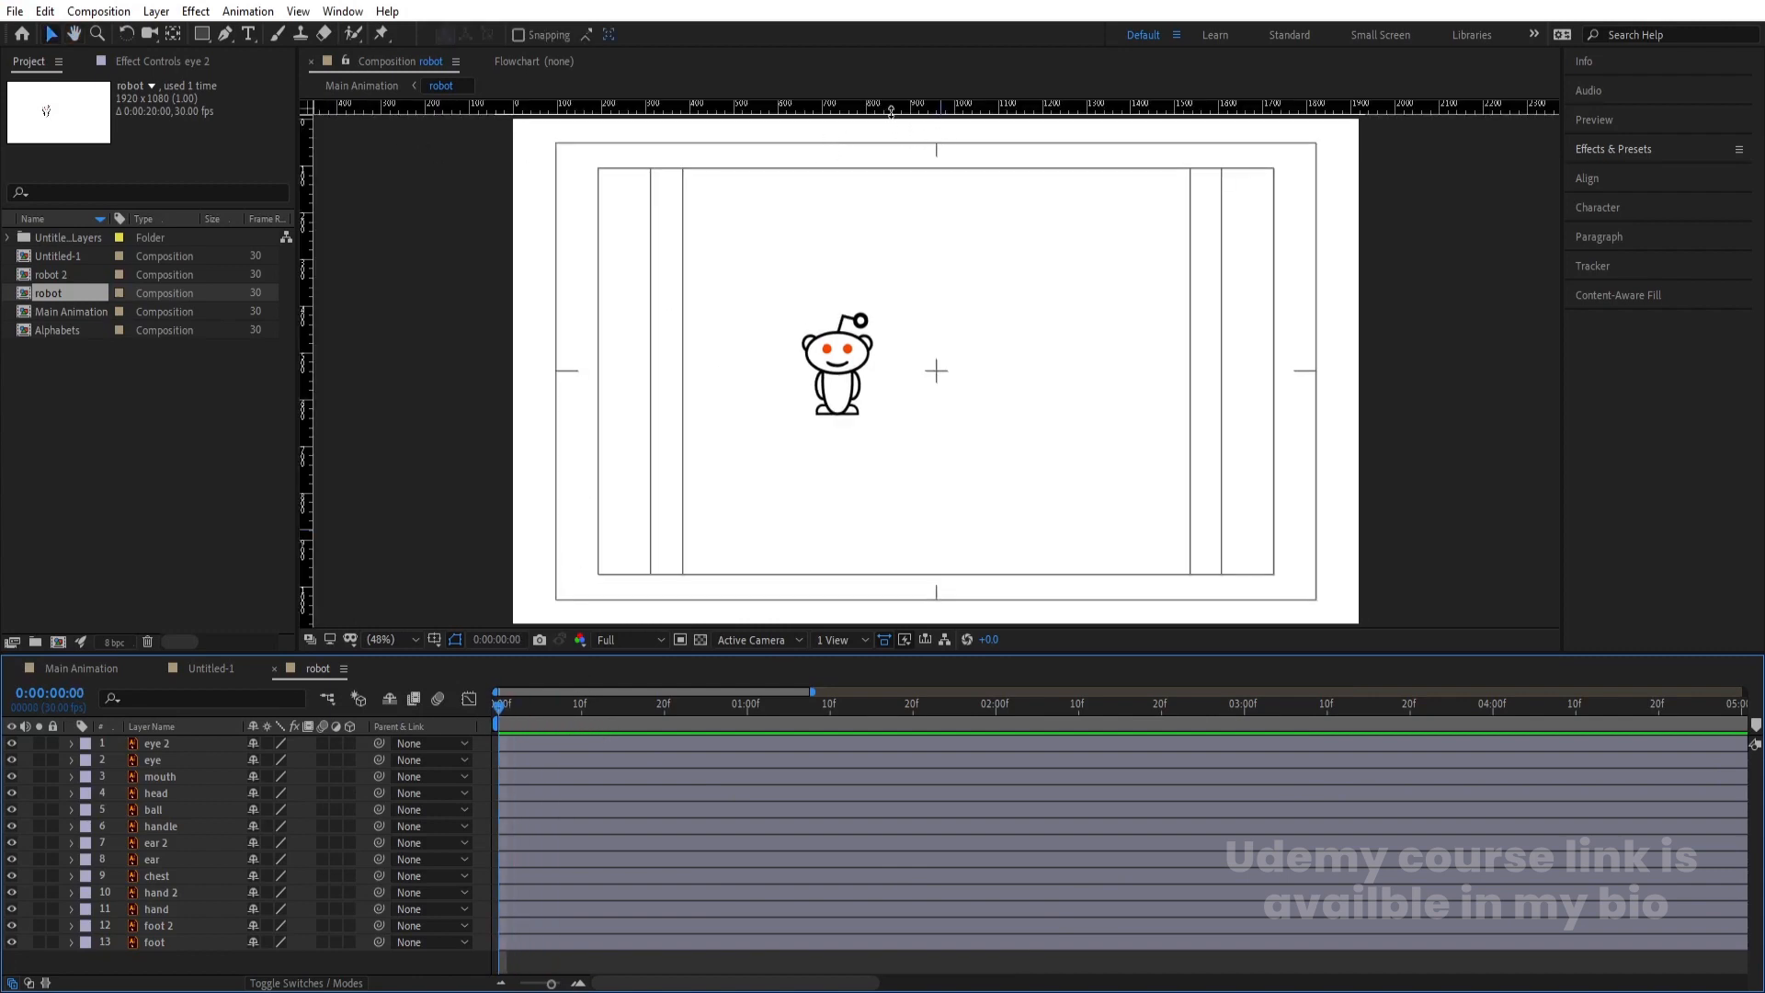
{"action": "left_click_drag", "start_coordinate": [902, 109], "coordinate": [999, 416]}
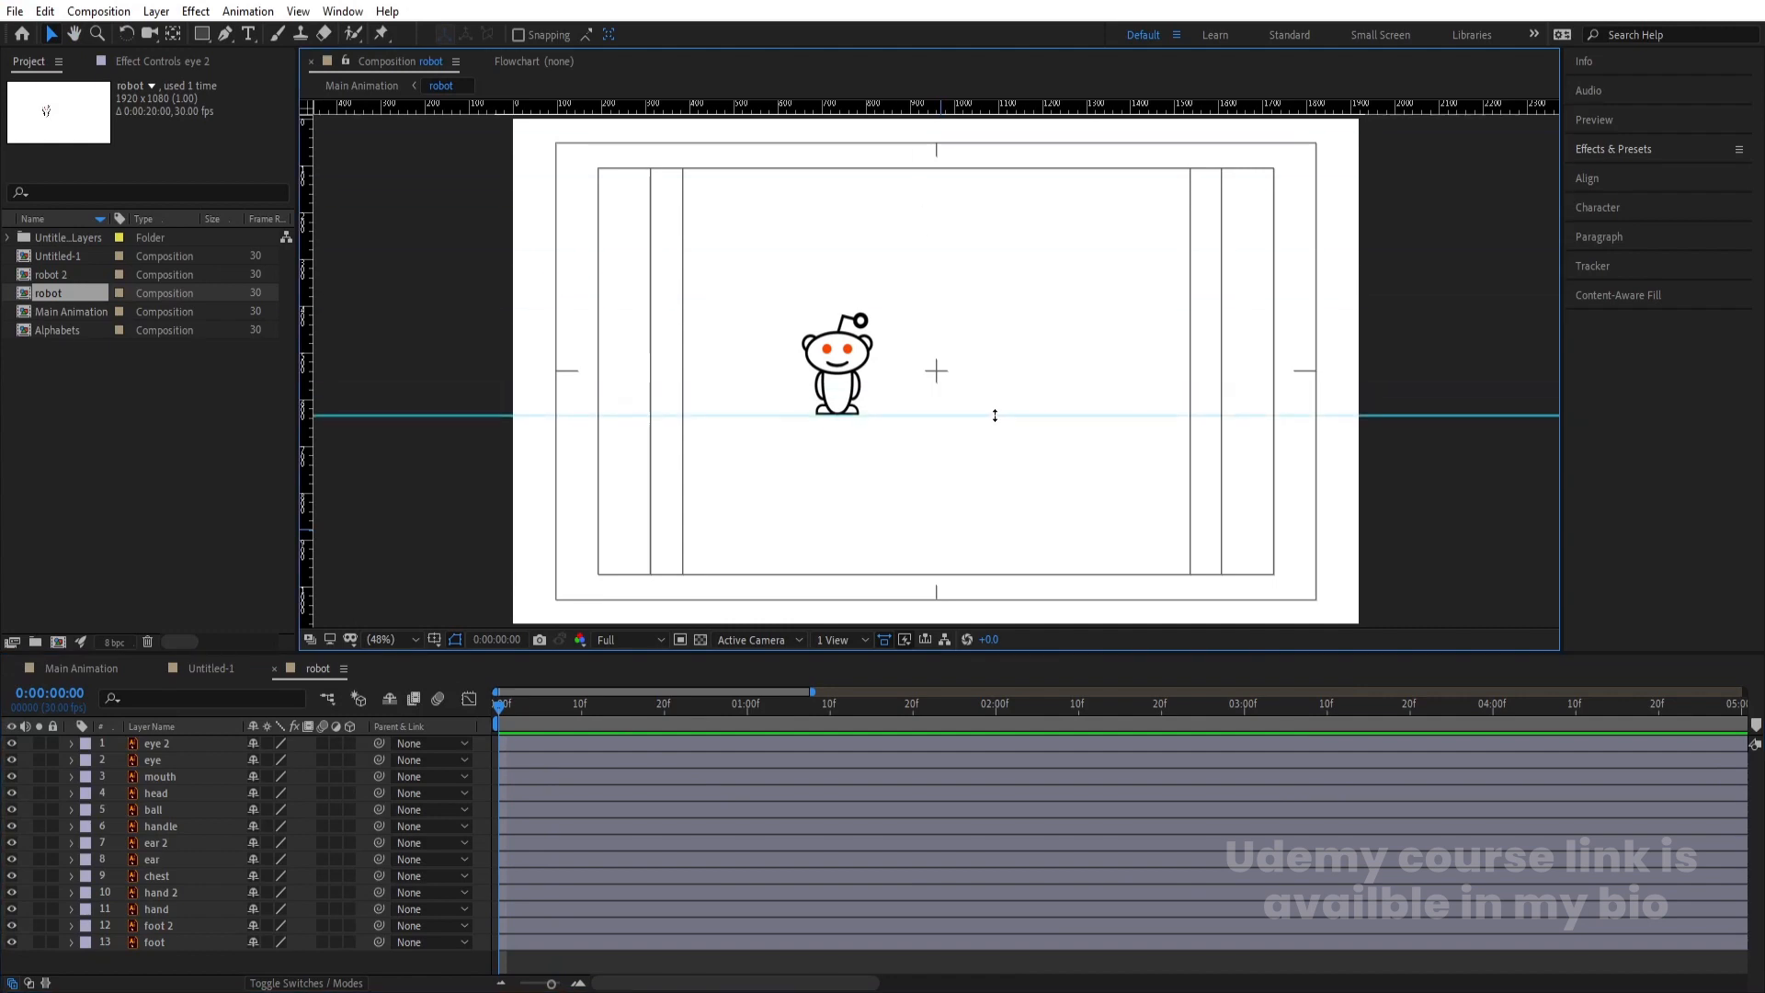
{"action": "scroll", "coordinate": [859, 405], "scroll_direction": "up", "scroll_amount": 4}
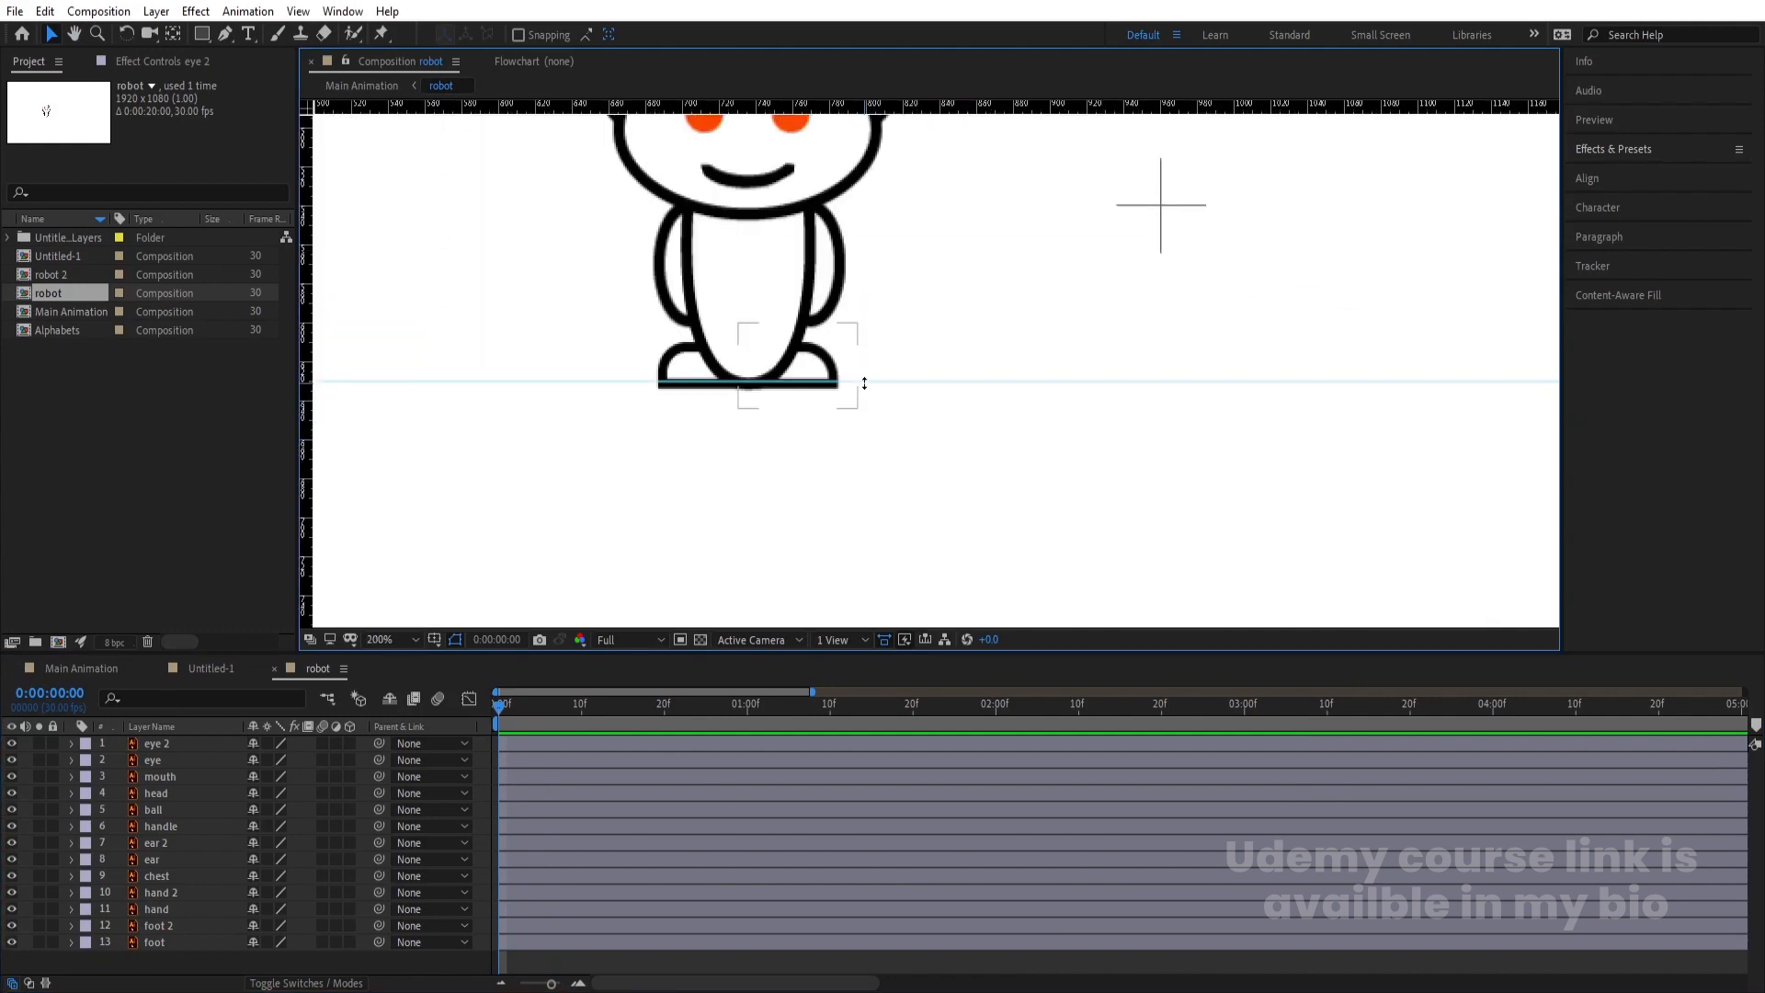
{"action": "scroll", "coordinate": [857, 380], "scroll_direction": "up", "scroll_amount": 6}
{"action": "left_click_drag", "start_coordinate": [843, 367], "coordinate": [876, 427]}
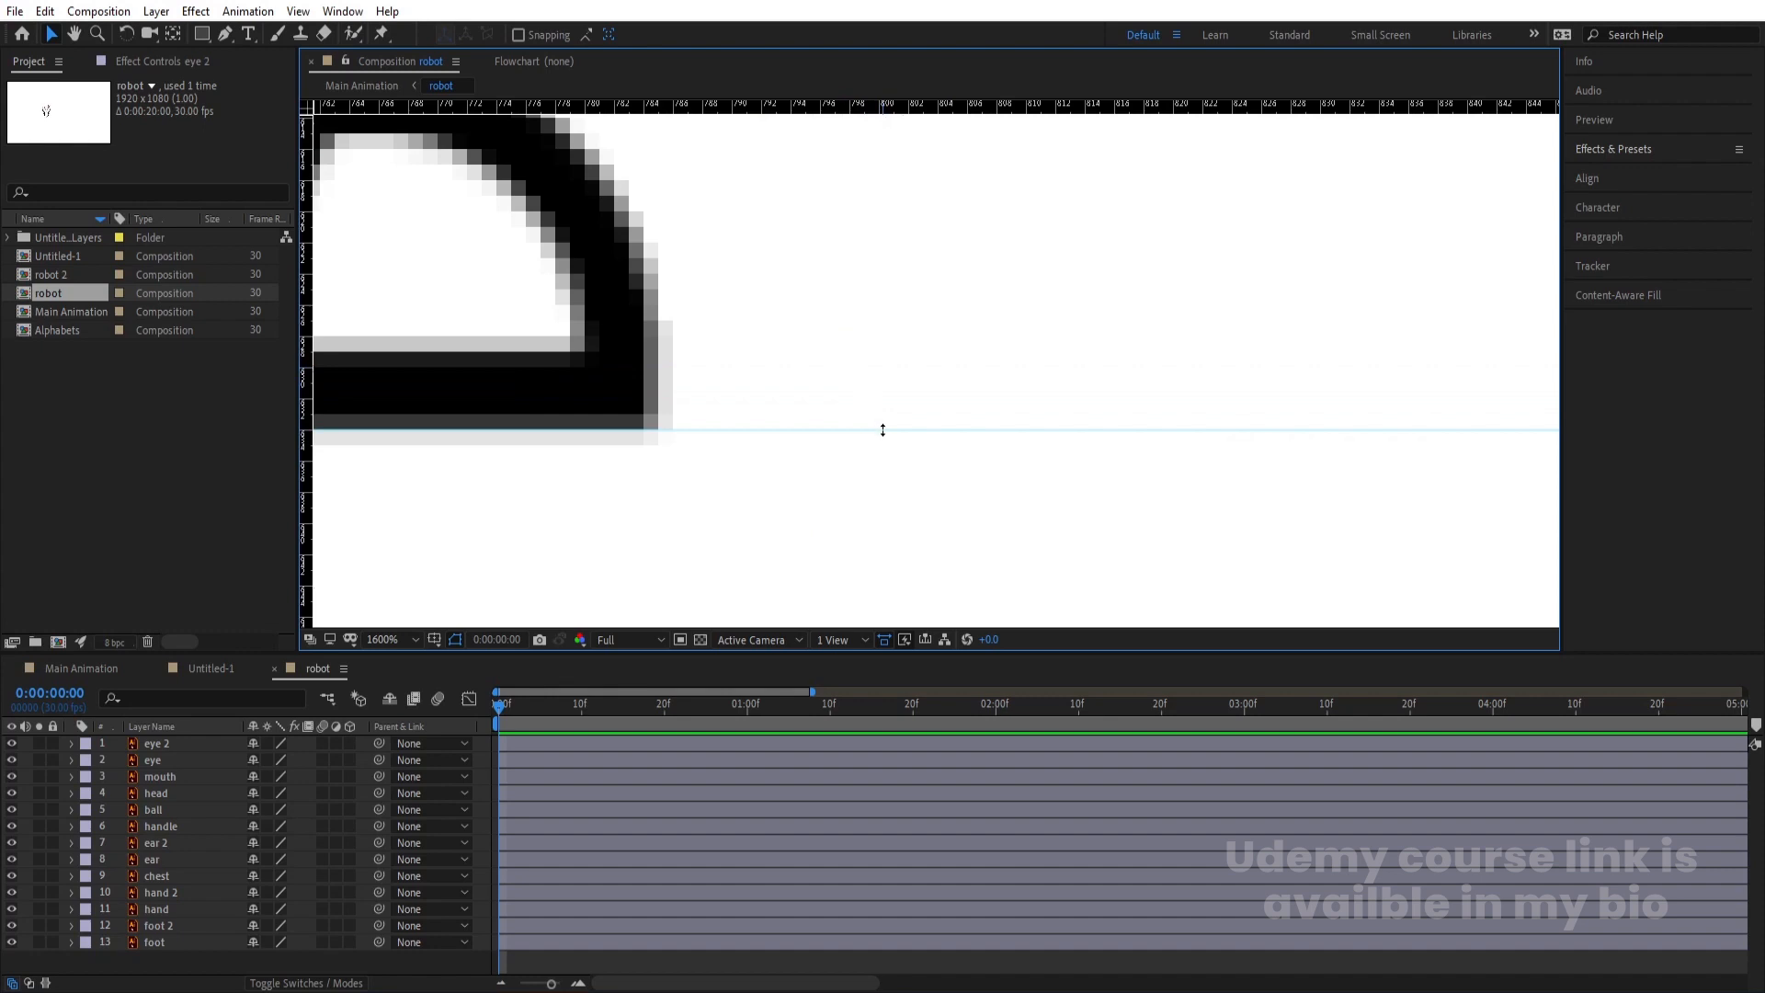
{"action": "scroll", "coordinate": [883, 429], "scroll_direction": "down", "scroll_amount": 6}
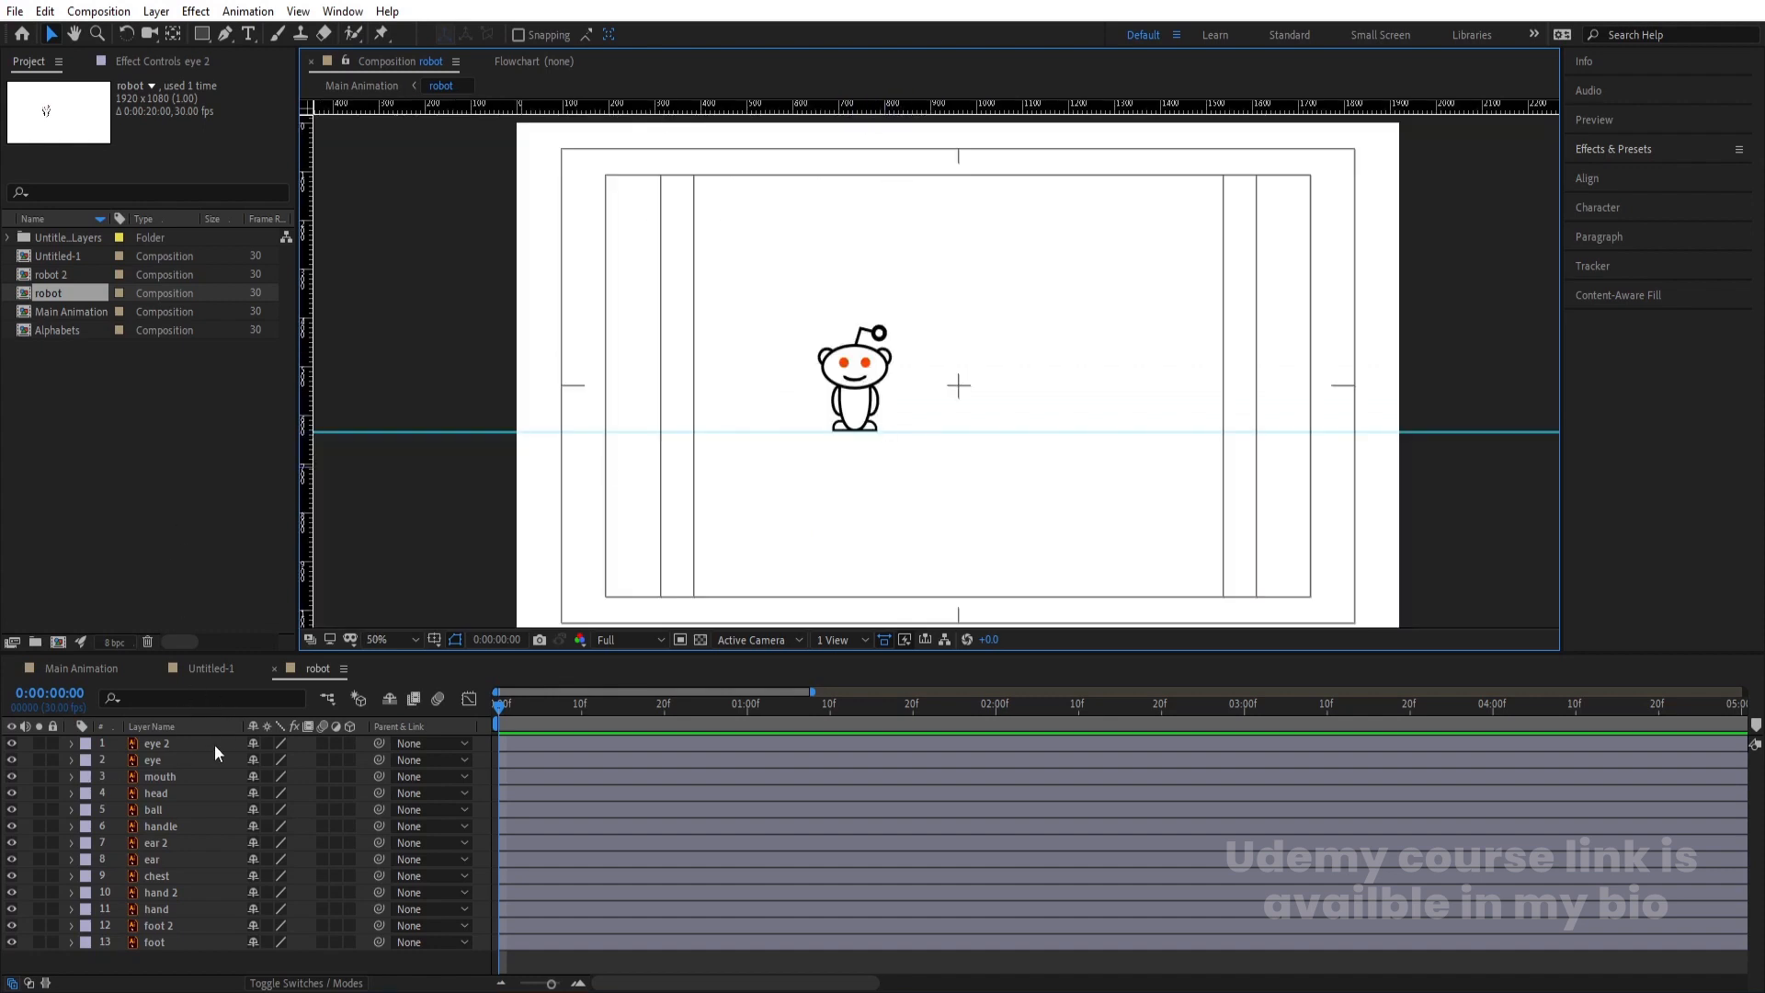
Lower all mascot layers together until eye 2's Y position is 726.2, and keyframe every Position at 0:00:00:00
{"action": "key", "text": "ctrl+a"}
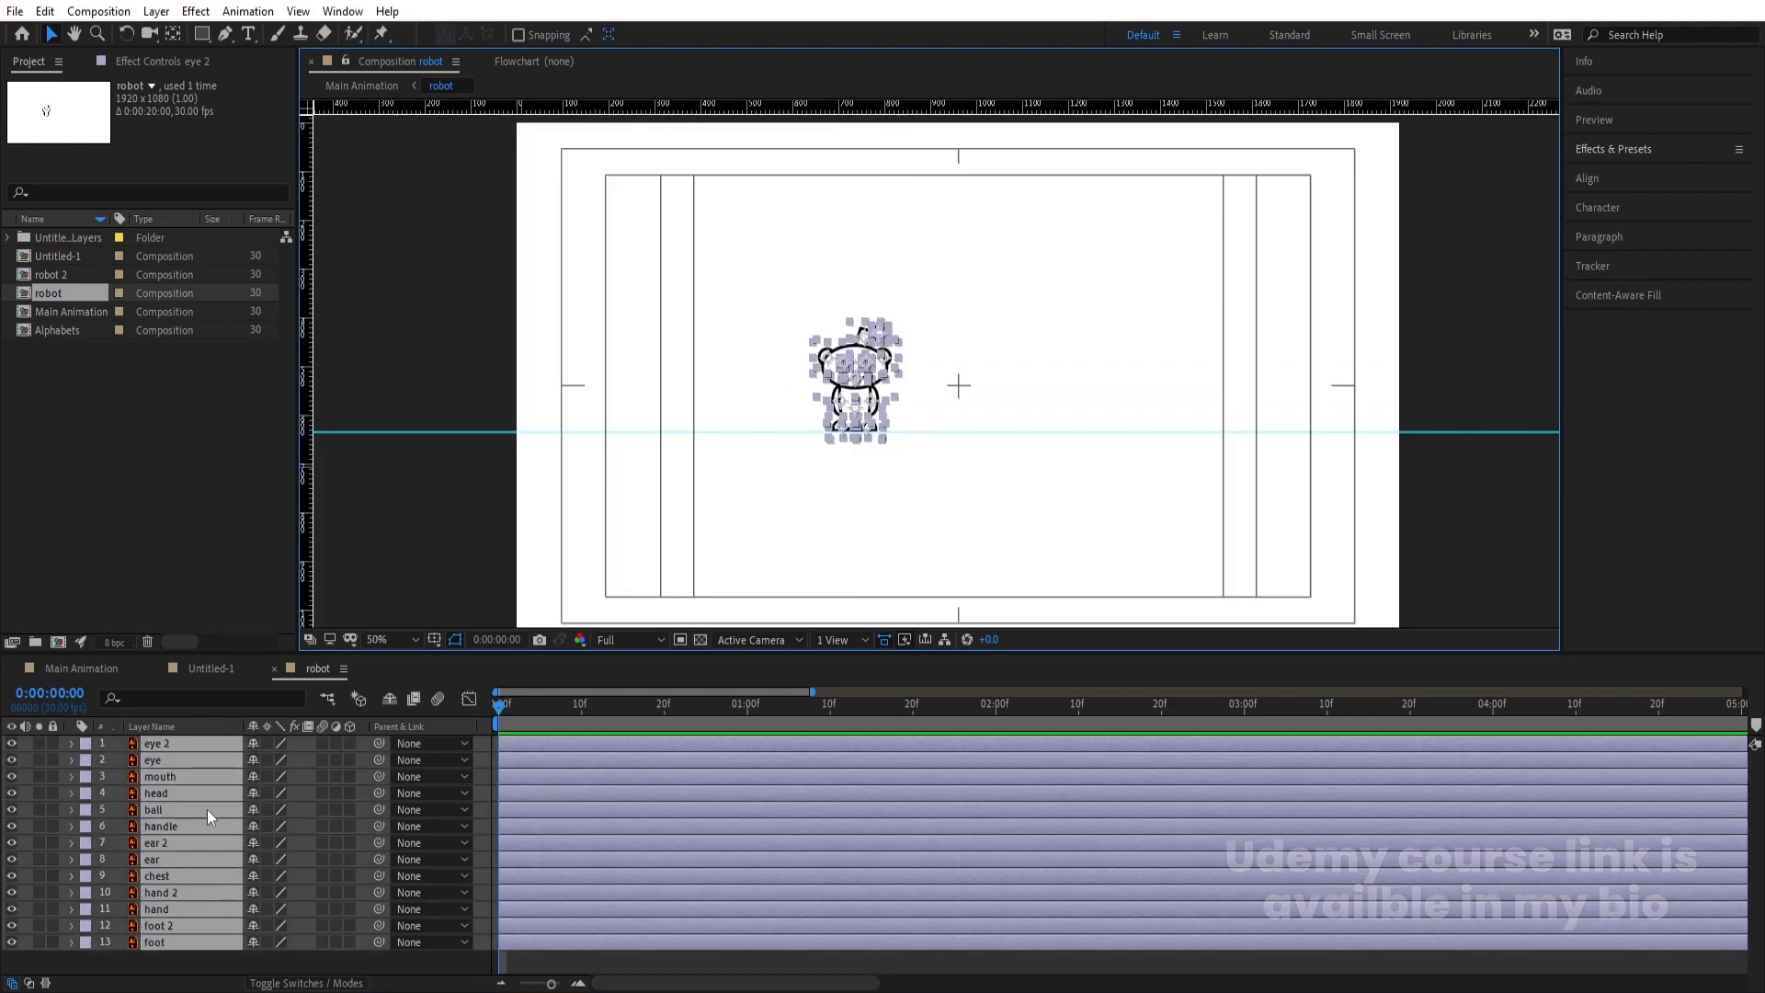
{"action": "key", "text": "p"}
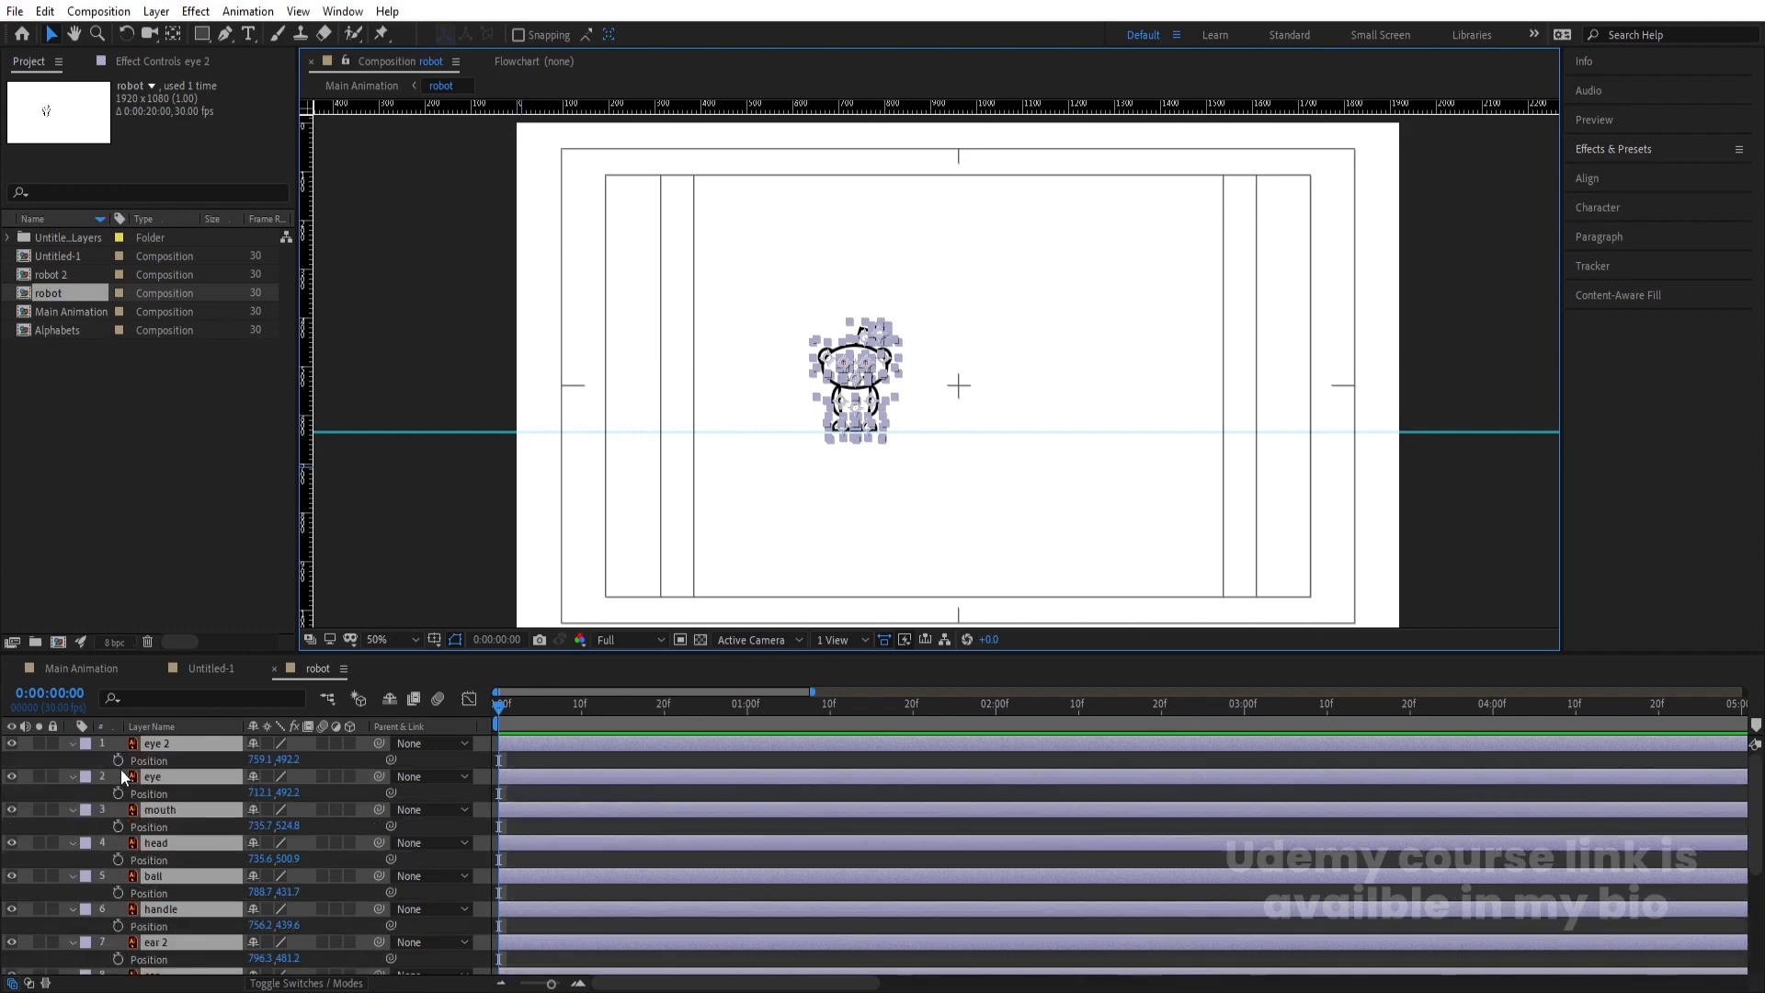
{"action": "key", "text": "minus"}
{"action": "key", "text": "equal"}
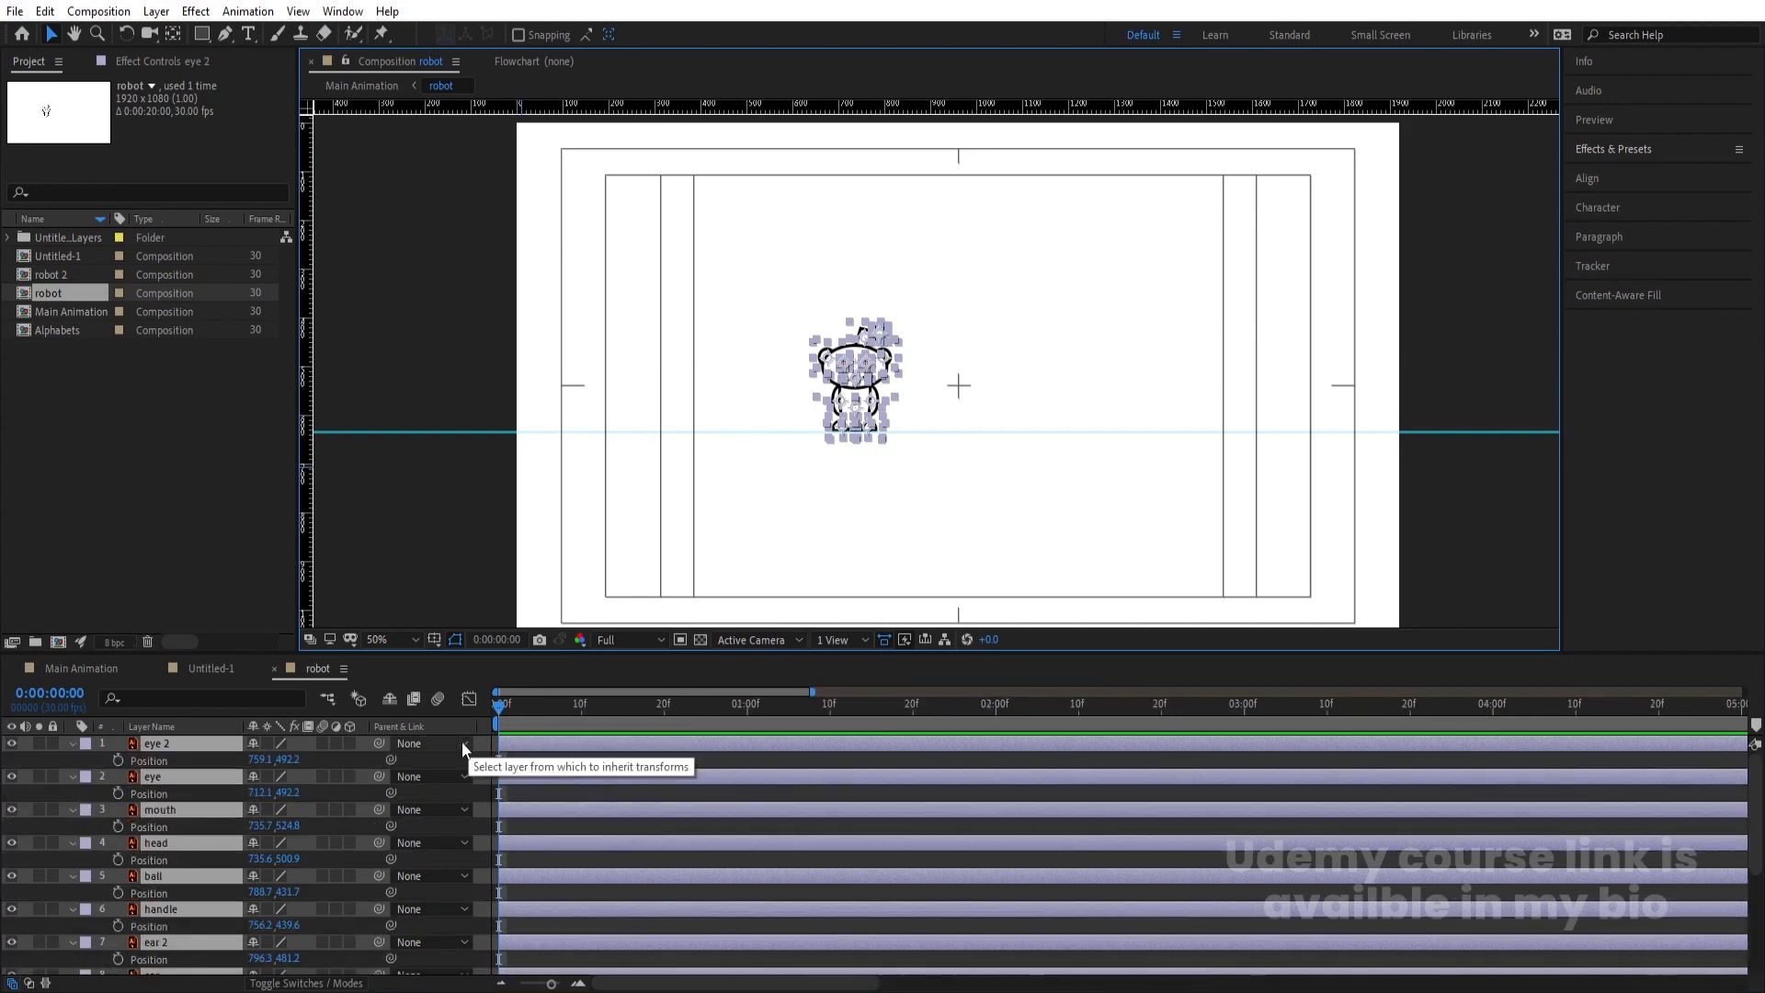
{"action": "left_click_drag", "start_coordinate": [290, 761], "coordinate": [432, 831]}
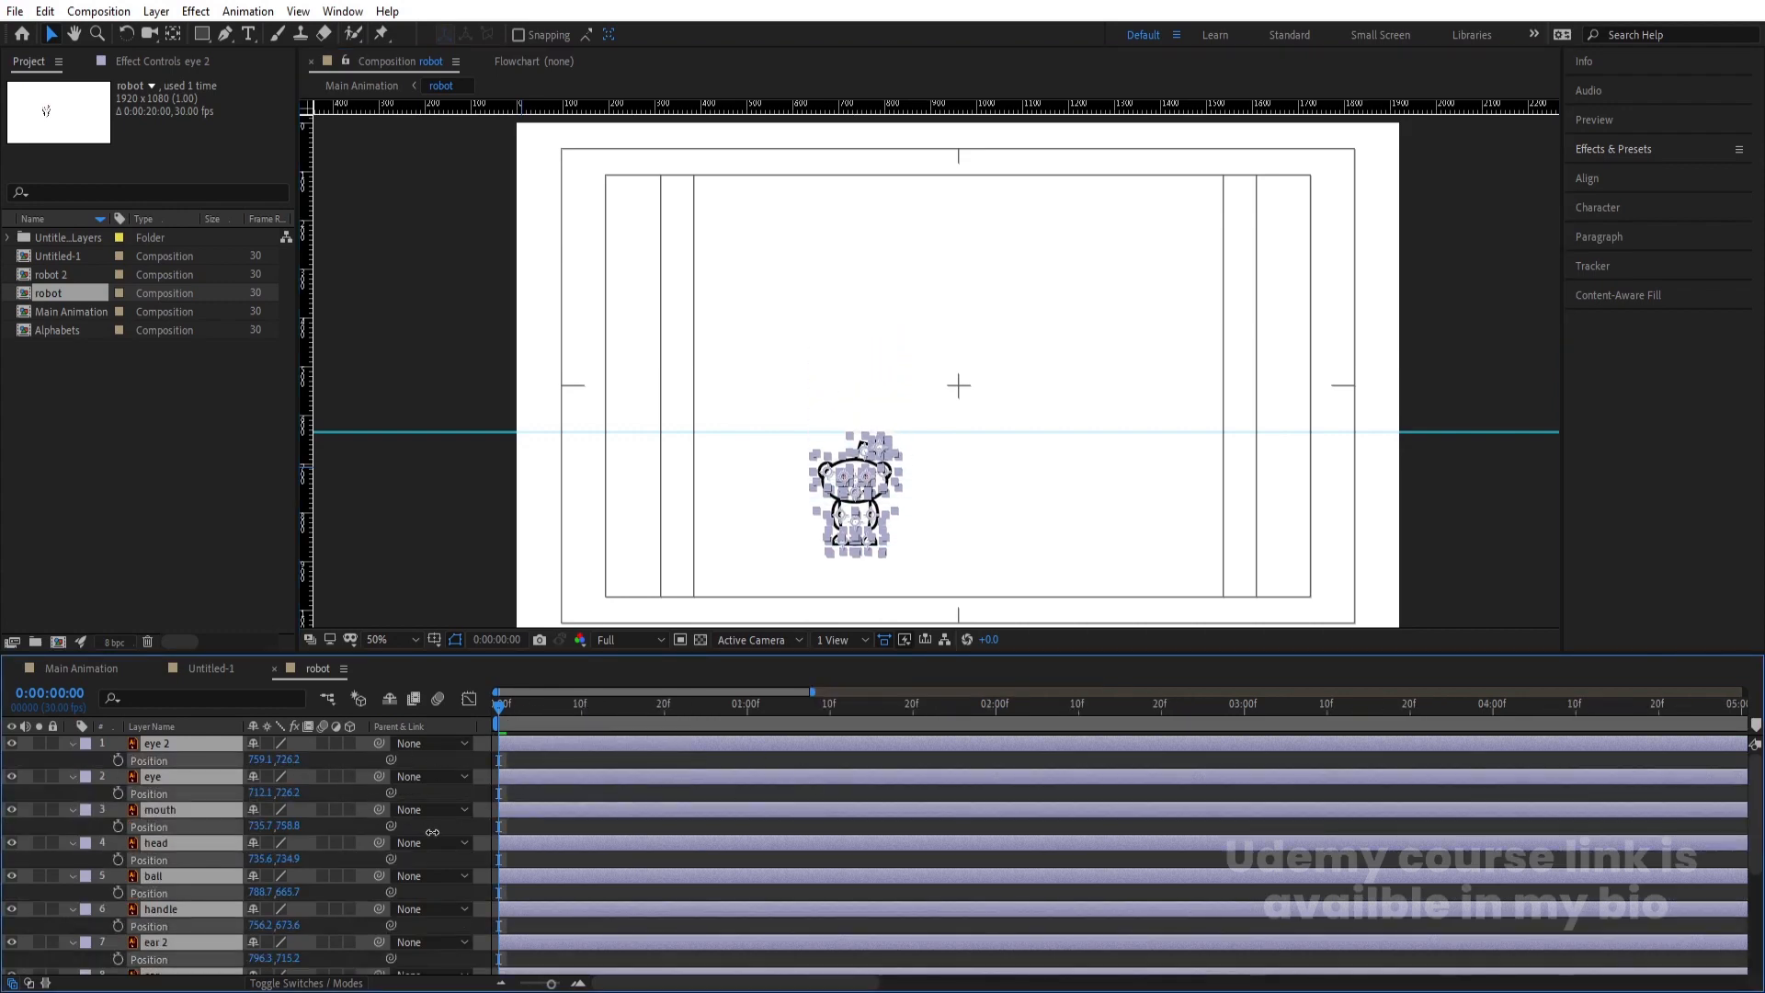
{"action": "left_click", "coordinate": [116, 760]}
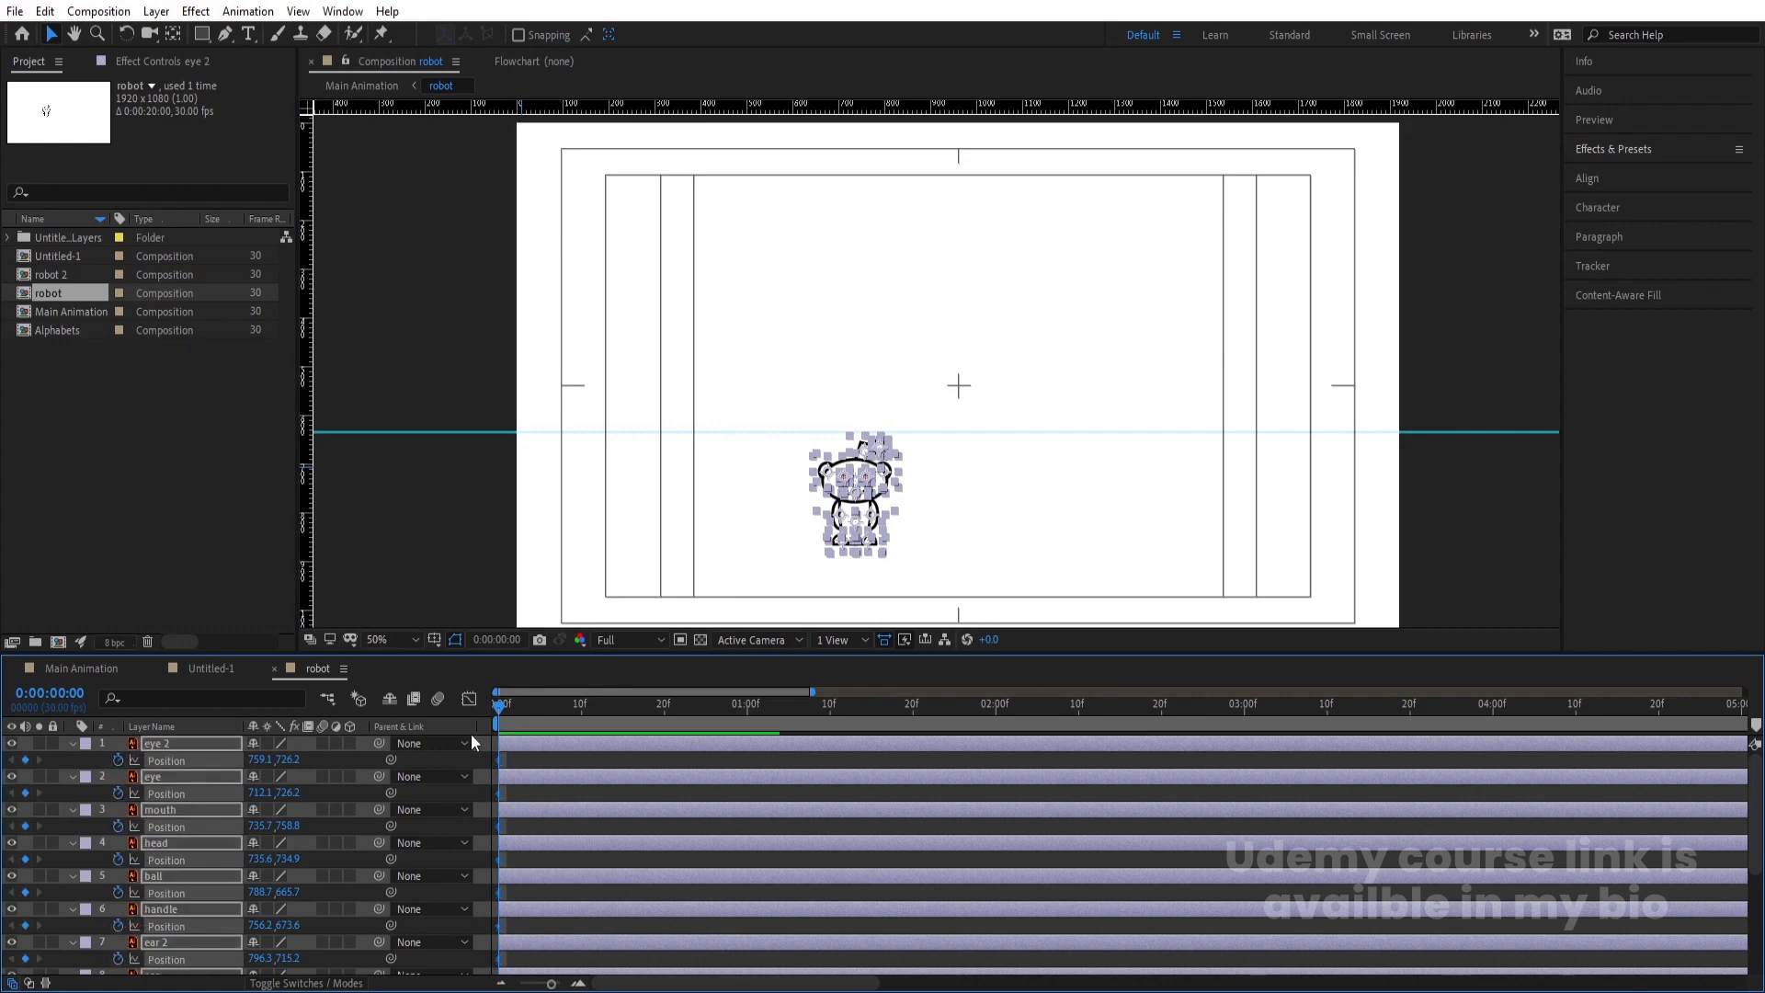
At 0:00:00:20, raise all mascot layers above the guide, bringing eye 2's Y position to 351.2
{"action": "left_click", "coordinate": [660, 715]}
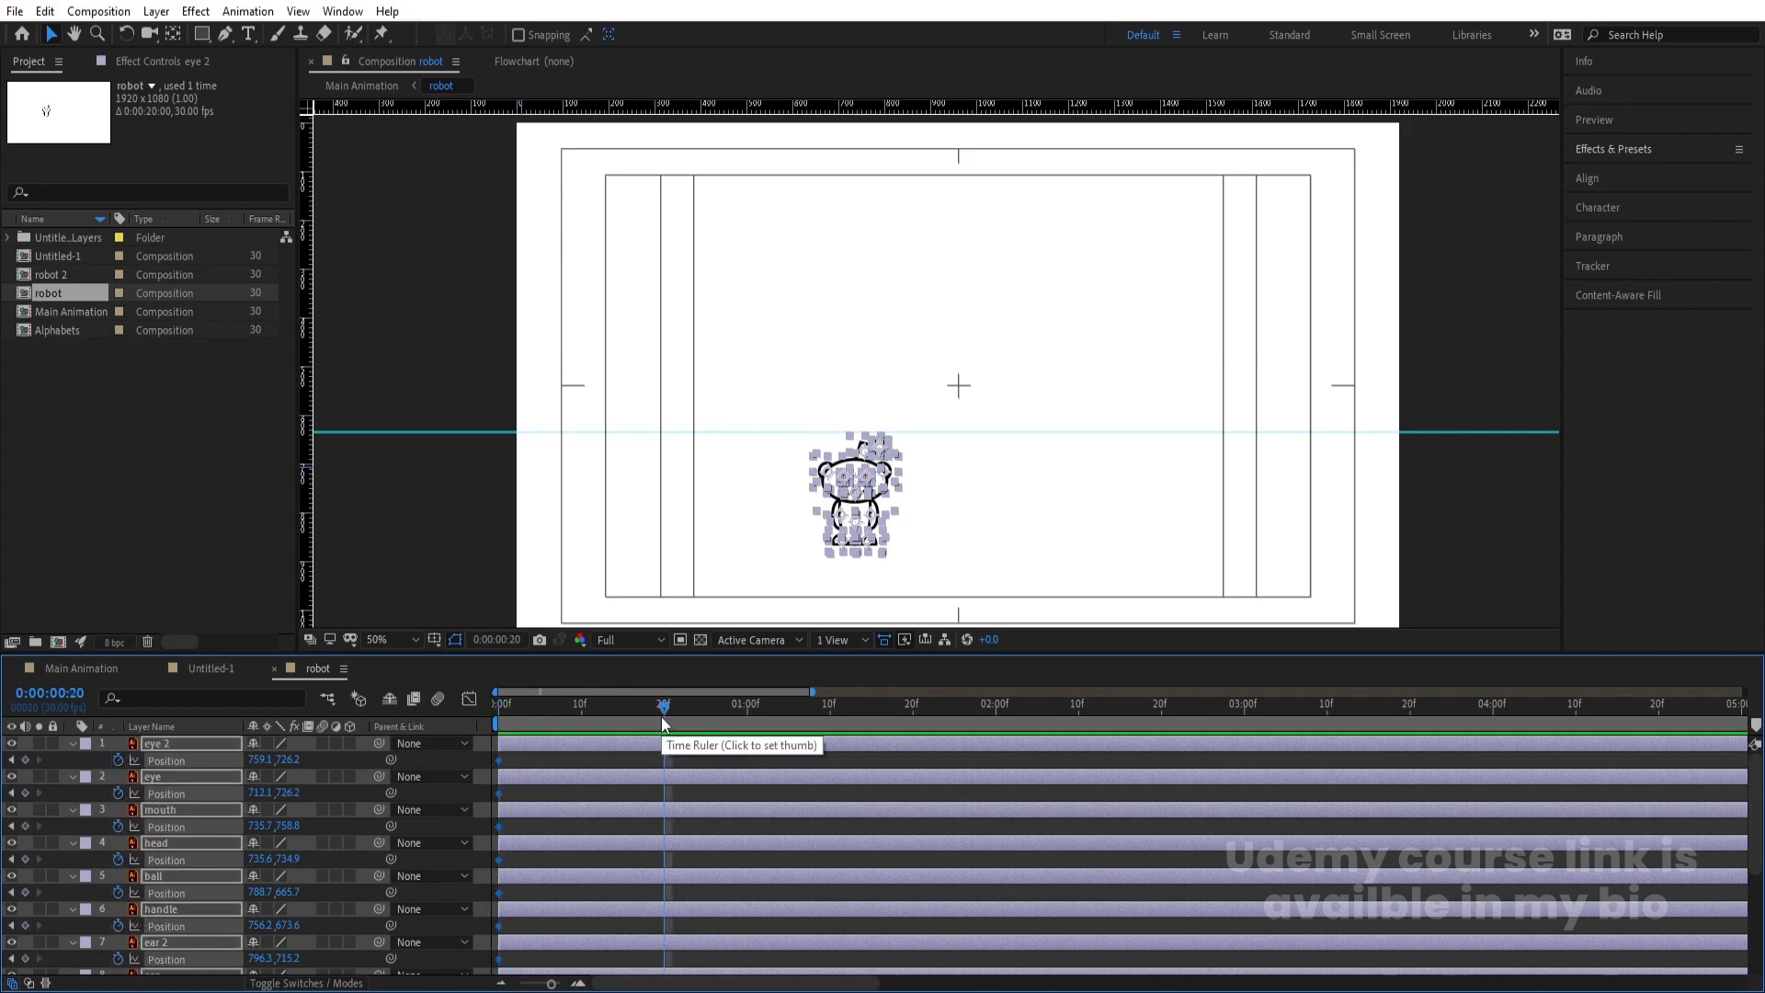
{"action": "left_click_drag", "start_coordinate": [298, 766], "coordinate": [5, 770]}
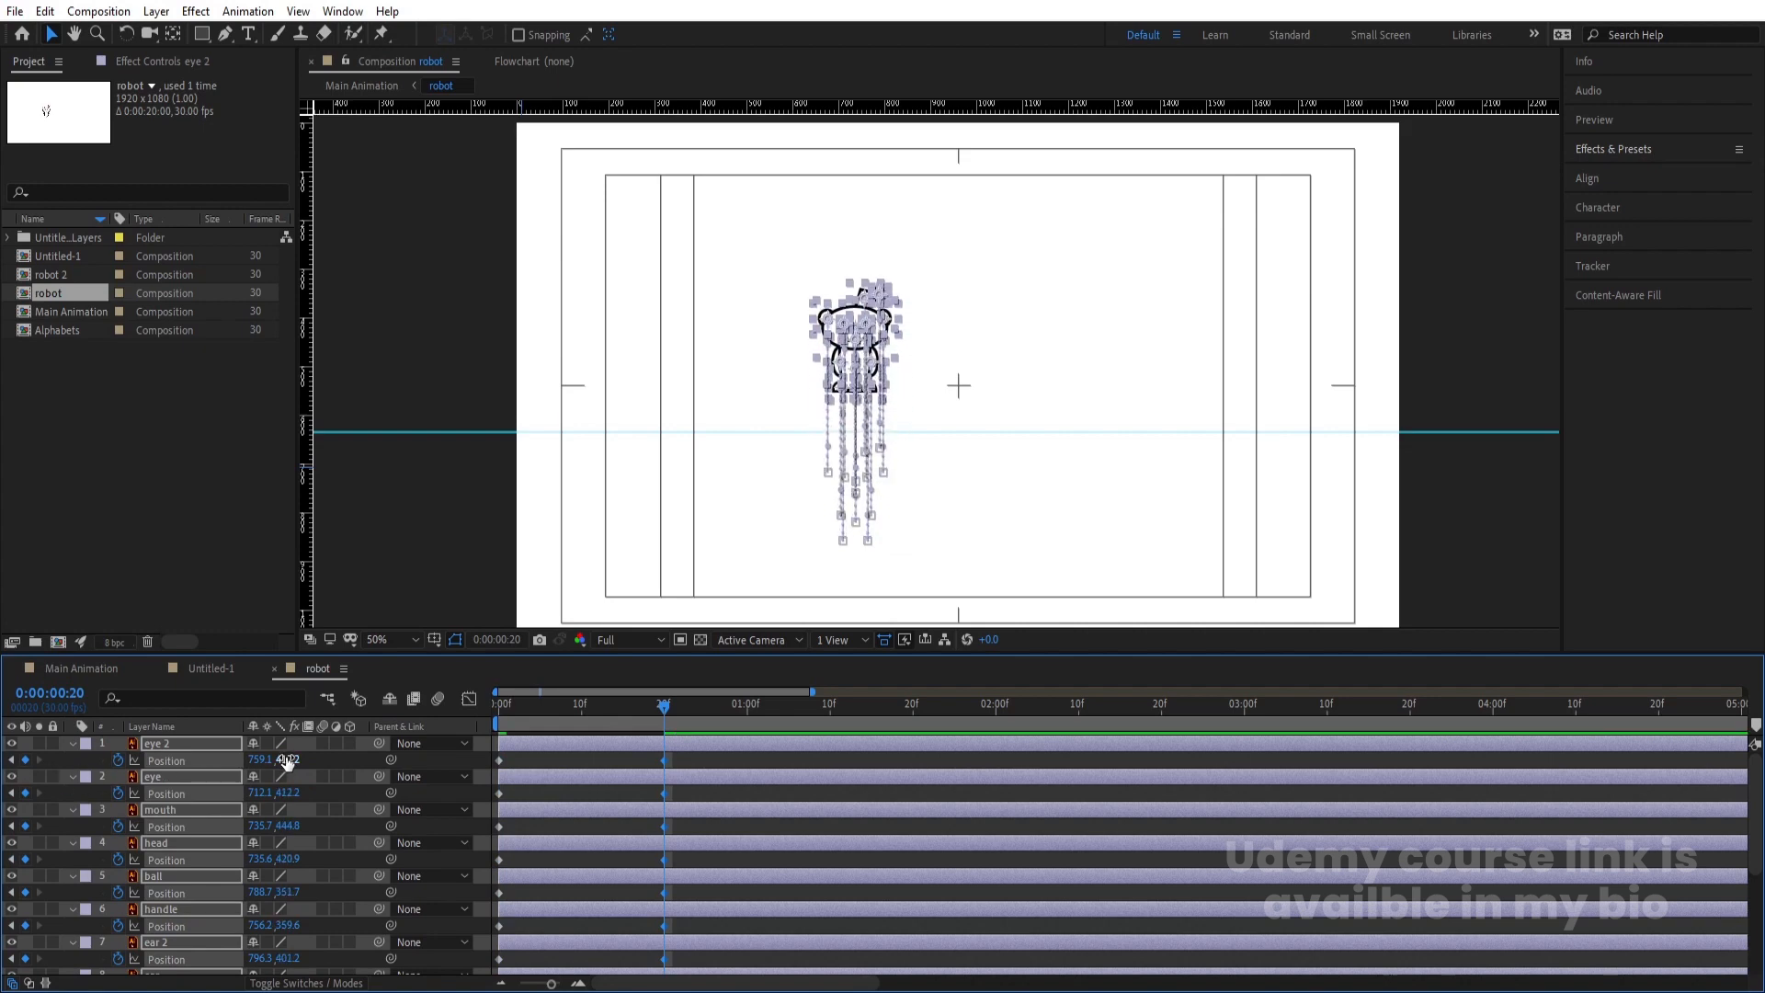
{"action": "left_click_drag", "start_coordinate": [287, 760], "coordinate": [222, 760]}
At 0:00:01:06, lower all layers until the feet rest on the guide, with eye 2's Y at 492.2, and preview the jump
{"action": "left_click_drag", "start_coordinate": [750, 717], "coordinate": [796, 717]}
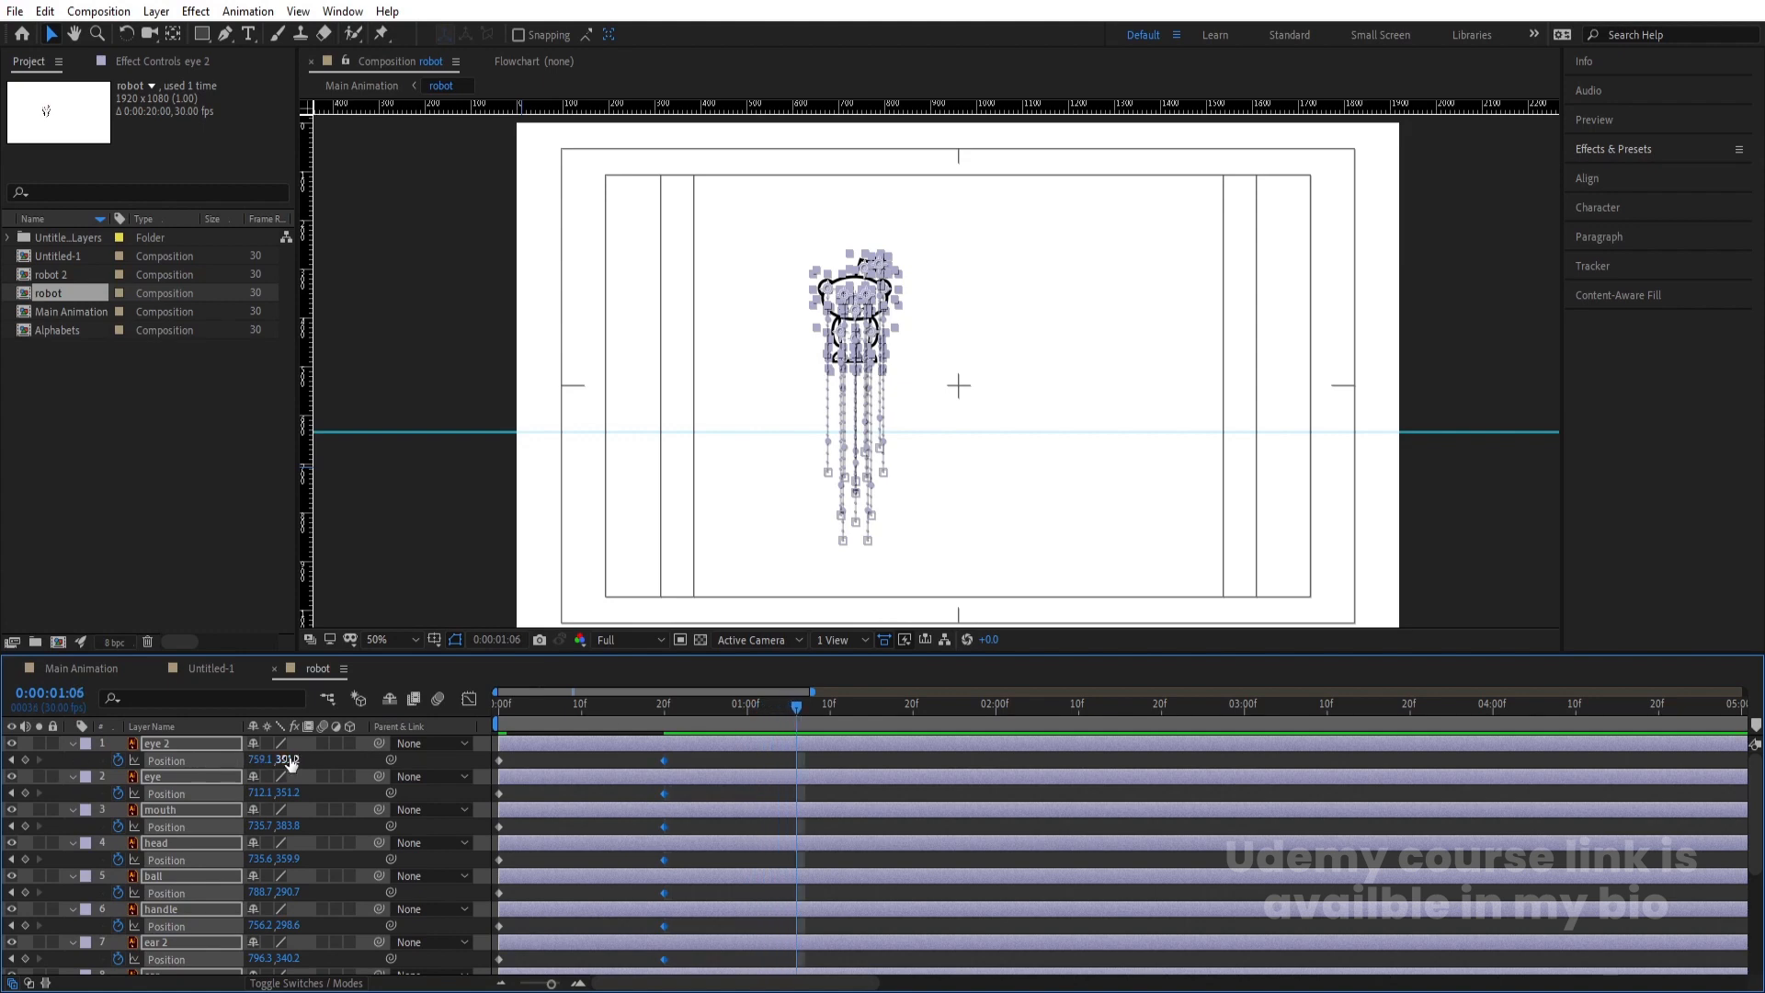
{"action": "left_click_drag", "start_coordinate": [301, 758], "coordinate": [403, 769]}
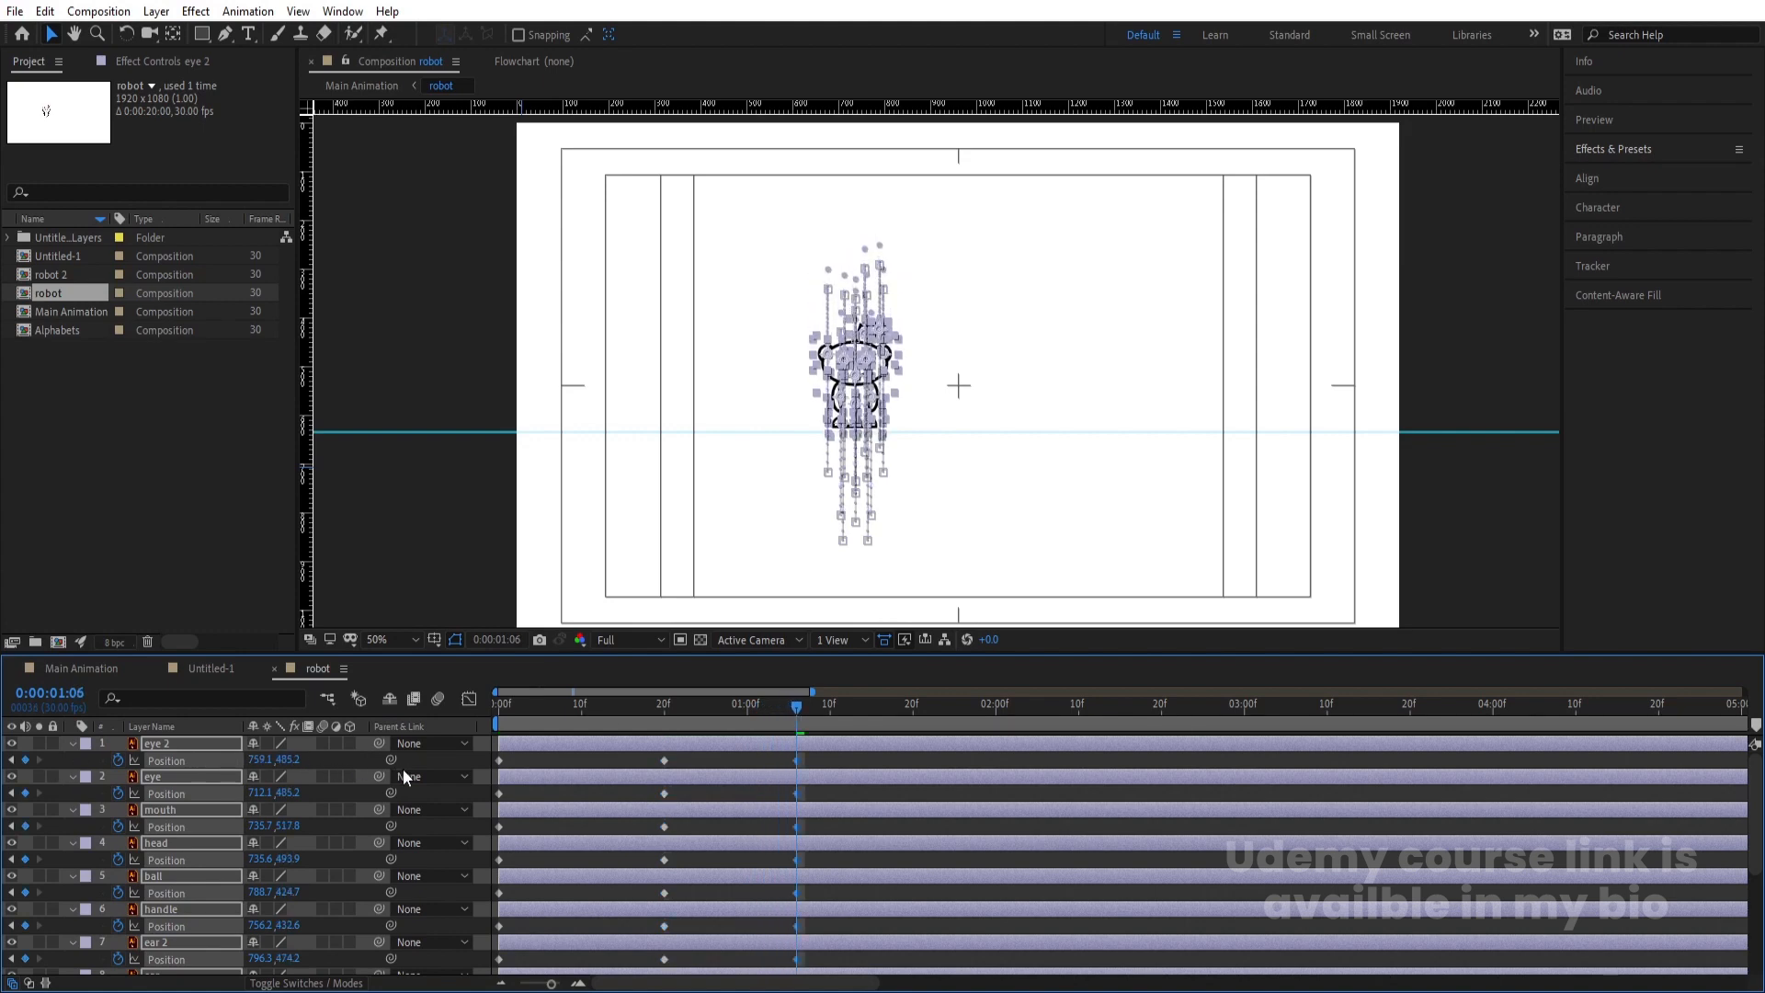
{"action": "scroll", "coordinate": [873, 447], "scroll_direction": "up", "scroll_amount": 4}
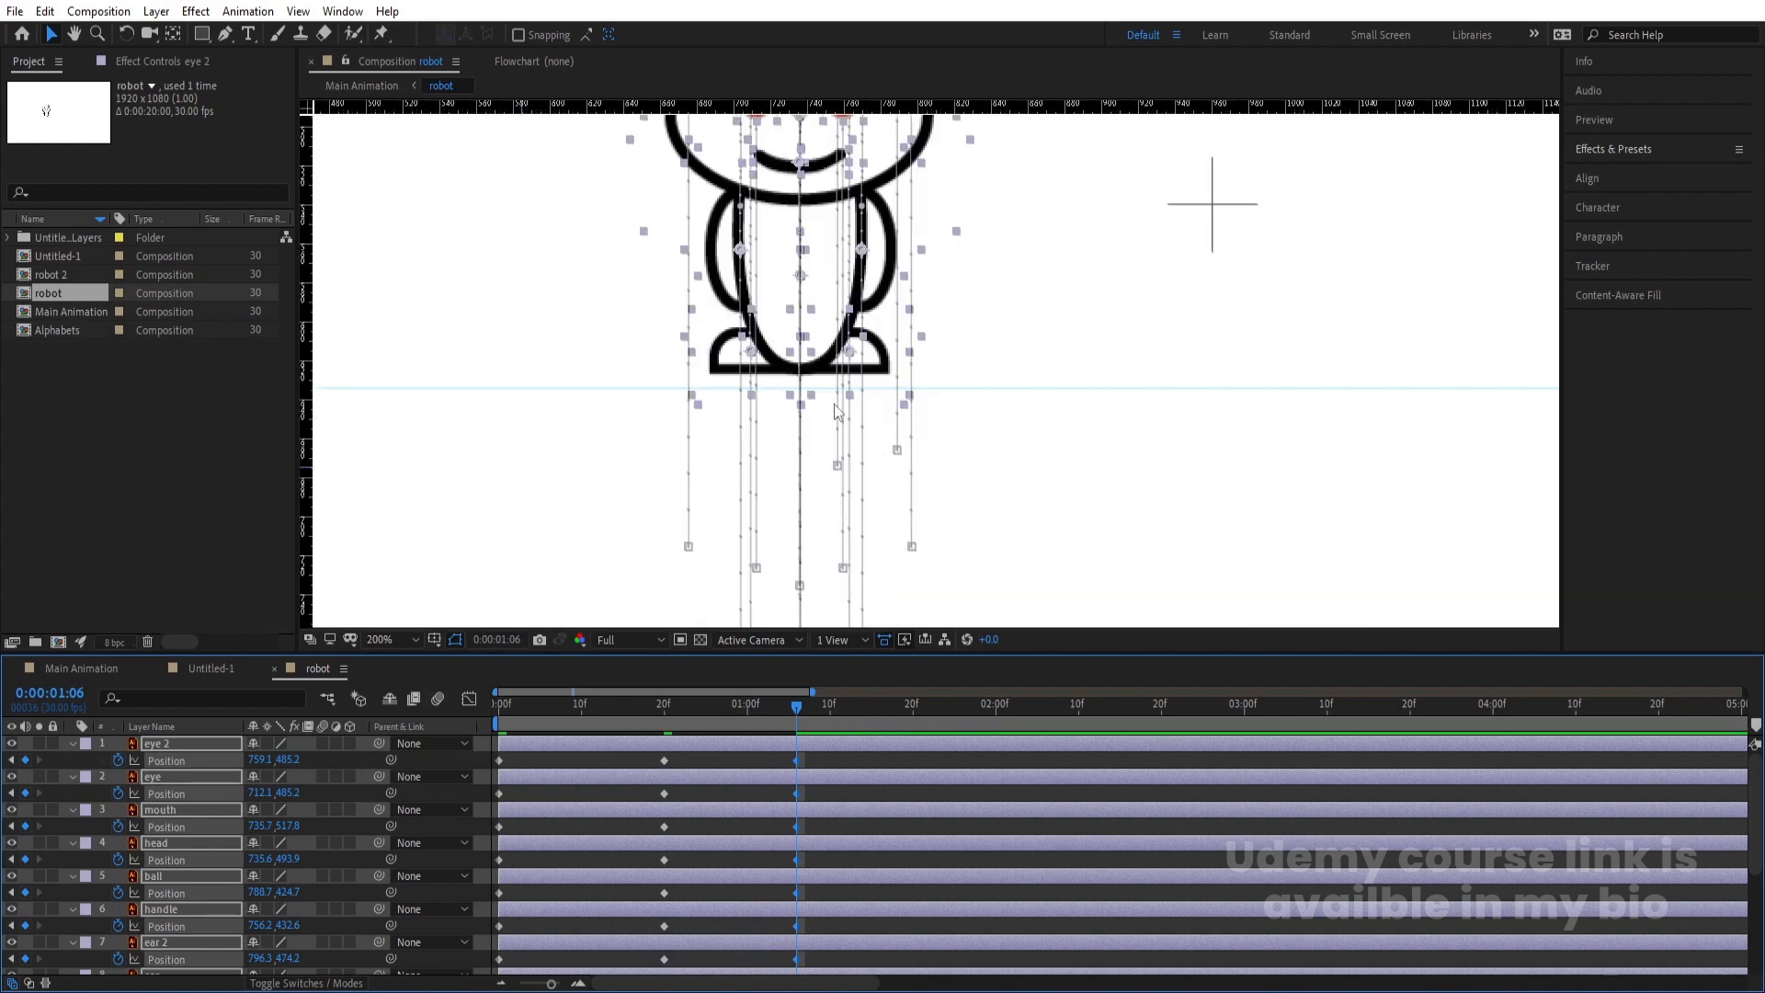
{"action": "key", "text": "Down"}
{"action": "key", "text": "Down"}
{"action": "key", "text": "Down"}
{"action": "key", "text": "Down"}
{"action": "key", "text": "Down"}
{"action": "key", "text": "Down"}
{"action": "key", "text": "Down"}
{"action": "key", "text": "Down"}
{"action": "key", "text": "Down"}
{"action": "key", "text": "Down"}
{"action": "key", "text": "Down"}
{"action": "key", "text": "Down"}
{"action": "key", "text": "Down"}
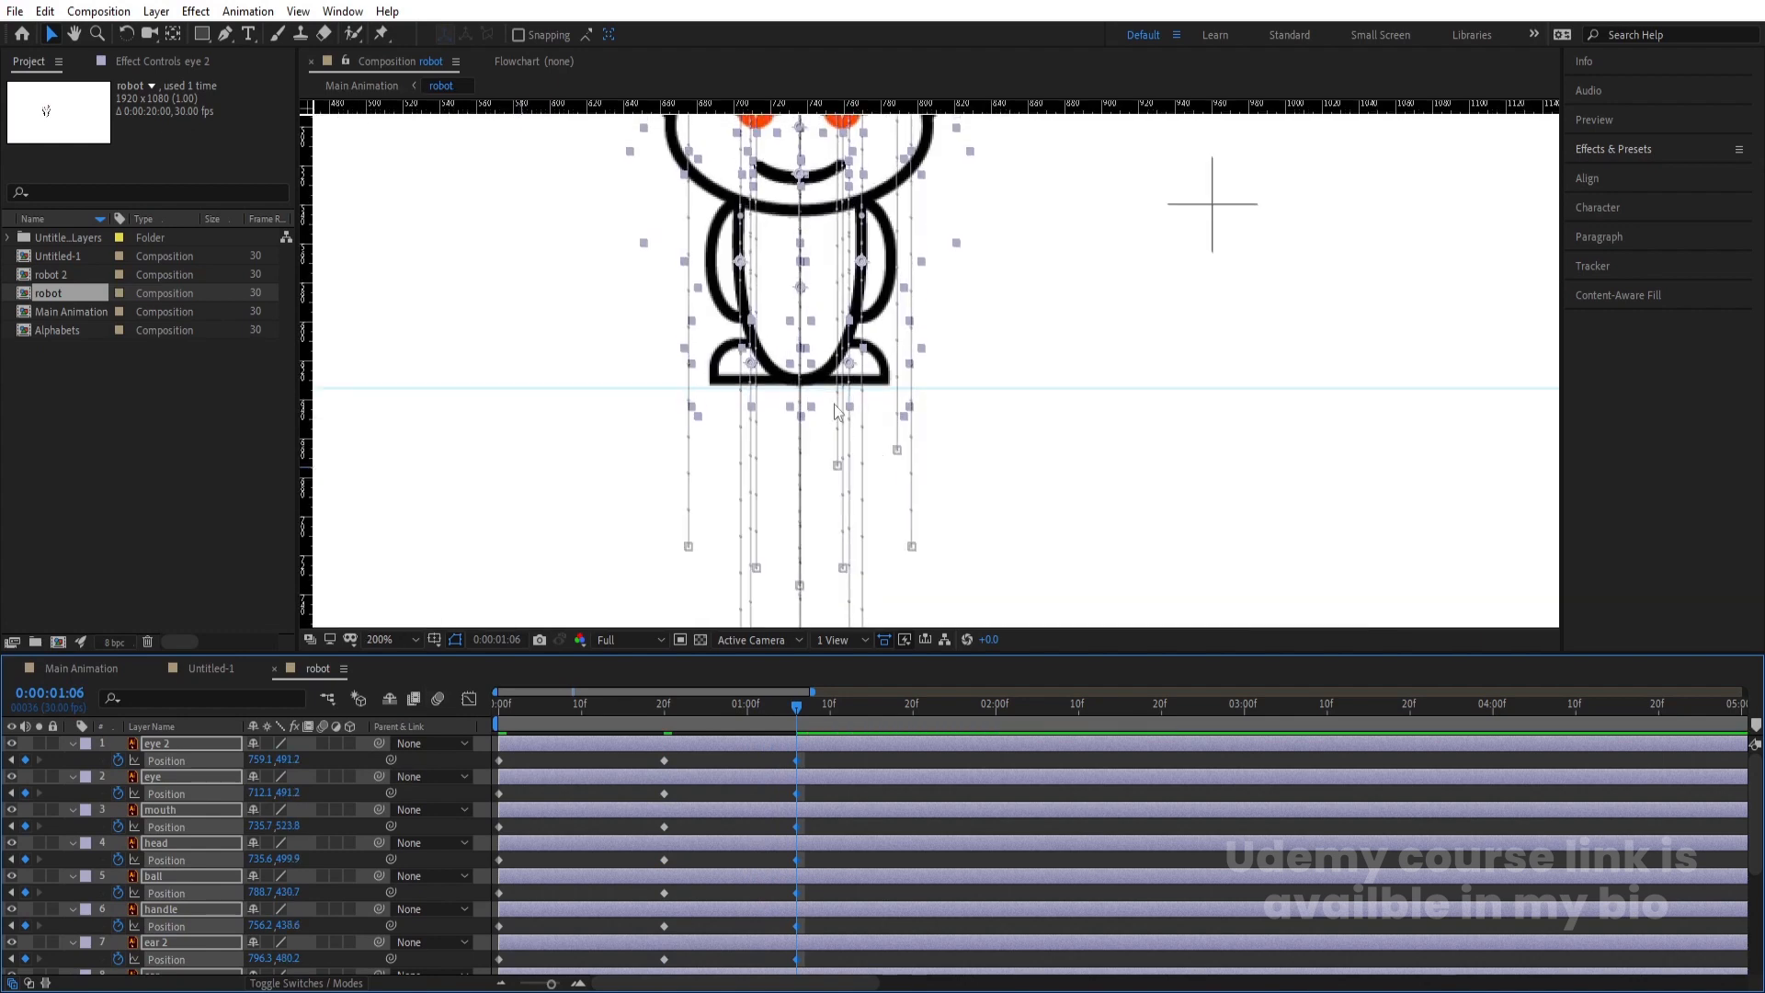
{"action": "key", "text": "Down"}
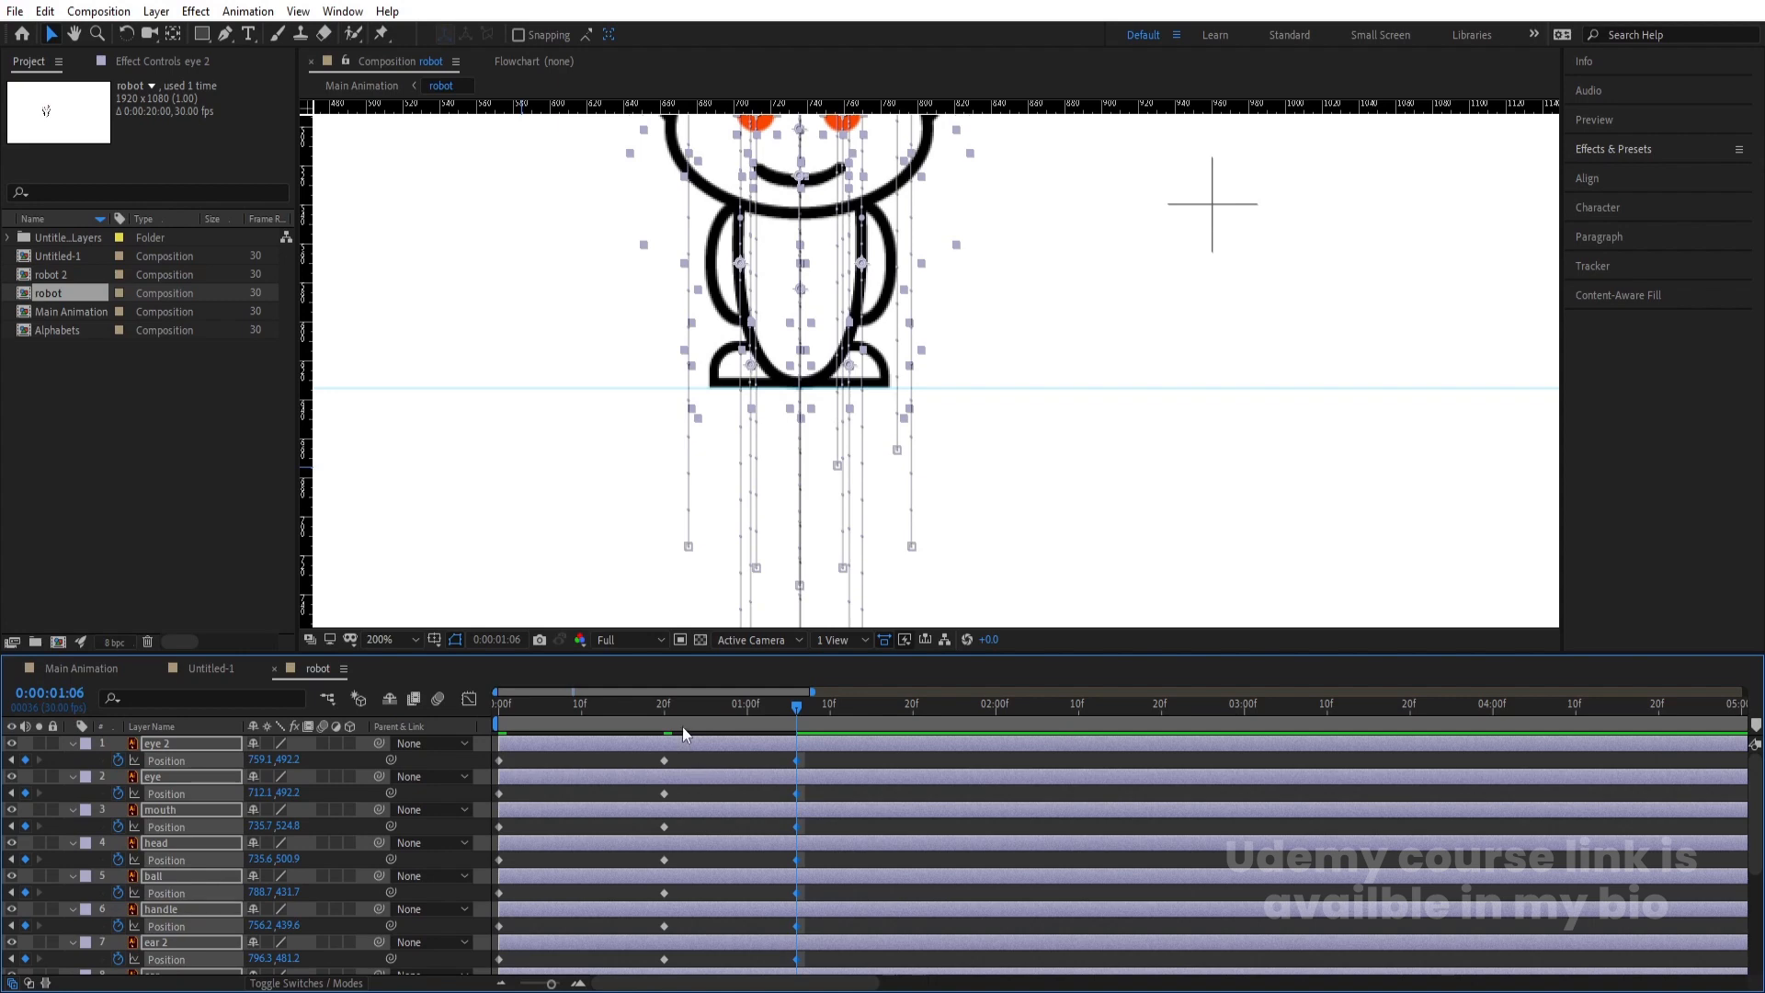
{"action": "key", "text": "space"}
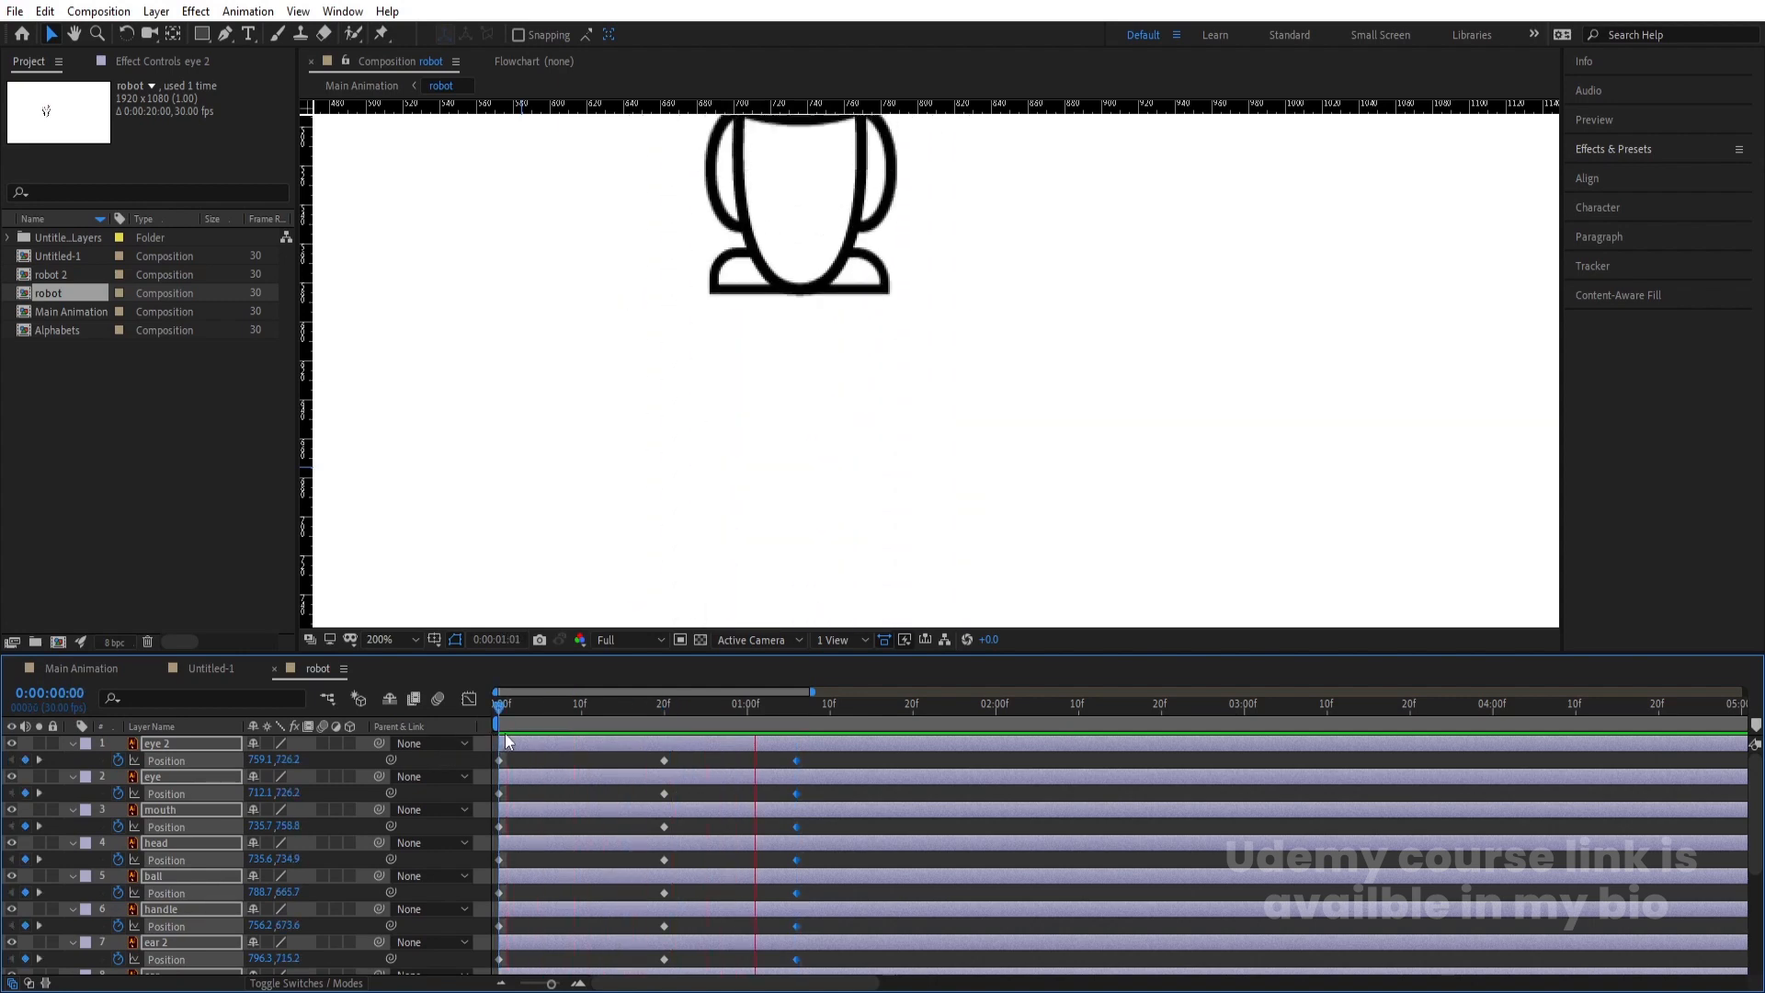
{"action": "key", "text": "space"}
Add a matching Position keyframe at about 0:00:01:16, raise all layers 7 px at 0:00:01:11 for a small bounce, and preview it
{"action": "left_click_drag", "start_coordinate": [797, 714], "coordinate": [872, 717]}
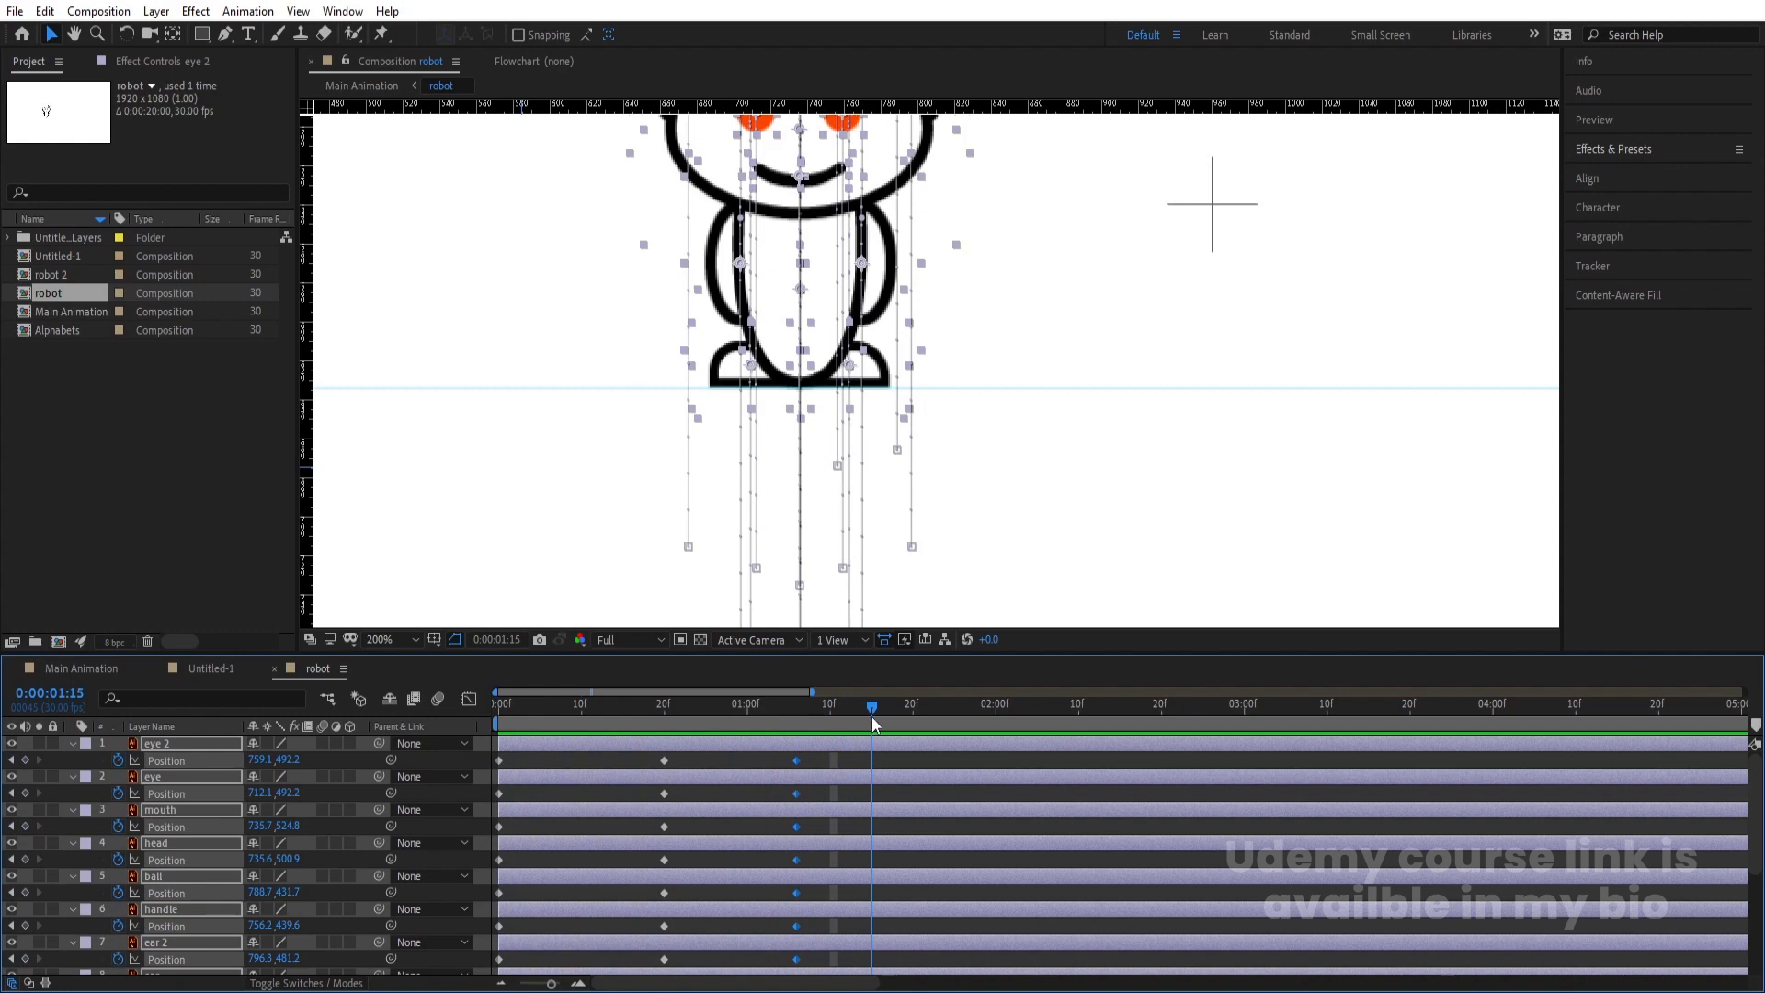
{"action": "left_click", "coordinate": [26, 760]}
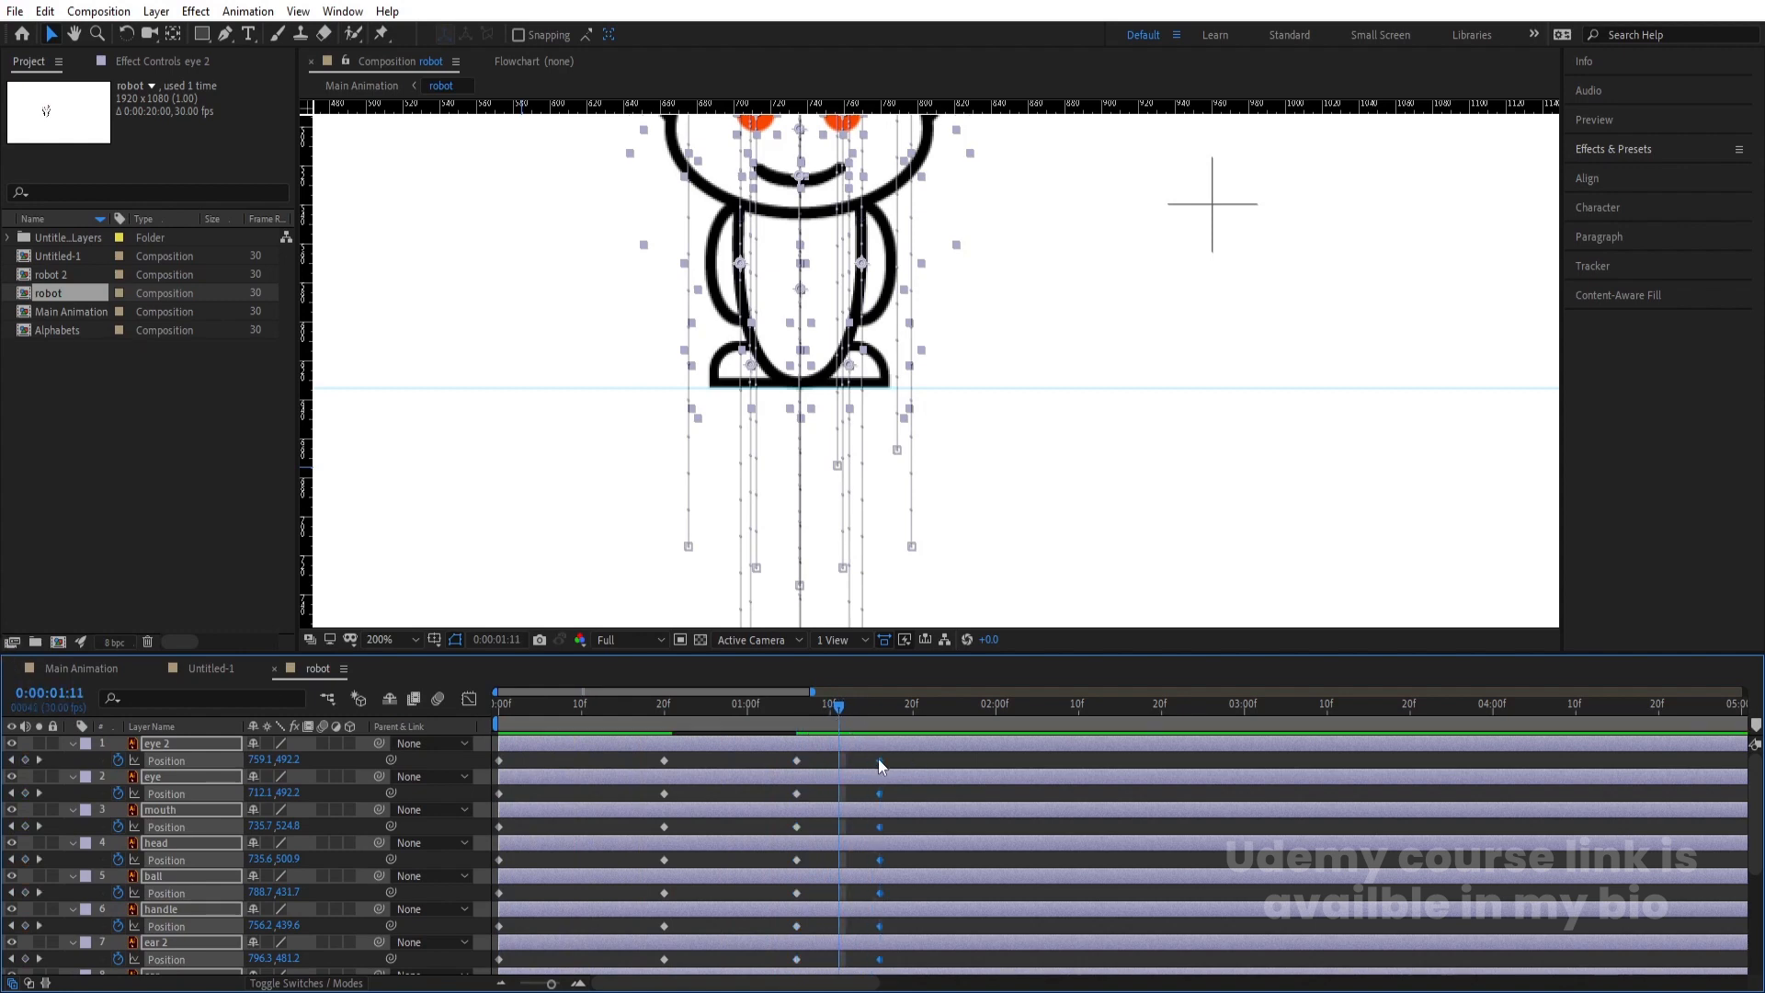
{"action": "key", "text": "Up"}
{"action": "key", "text": "Up"}
{"action": "key", "text": "Up"}
{"action": "key", "text": "Up"}
{"action": "key", "text": "Up"}
{"action": "key", "text": "Up"}
{"action": "key", "text": "Up"}
{"action": "key", "text": "Up"}
{"action": "key", "text": "Up"}
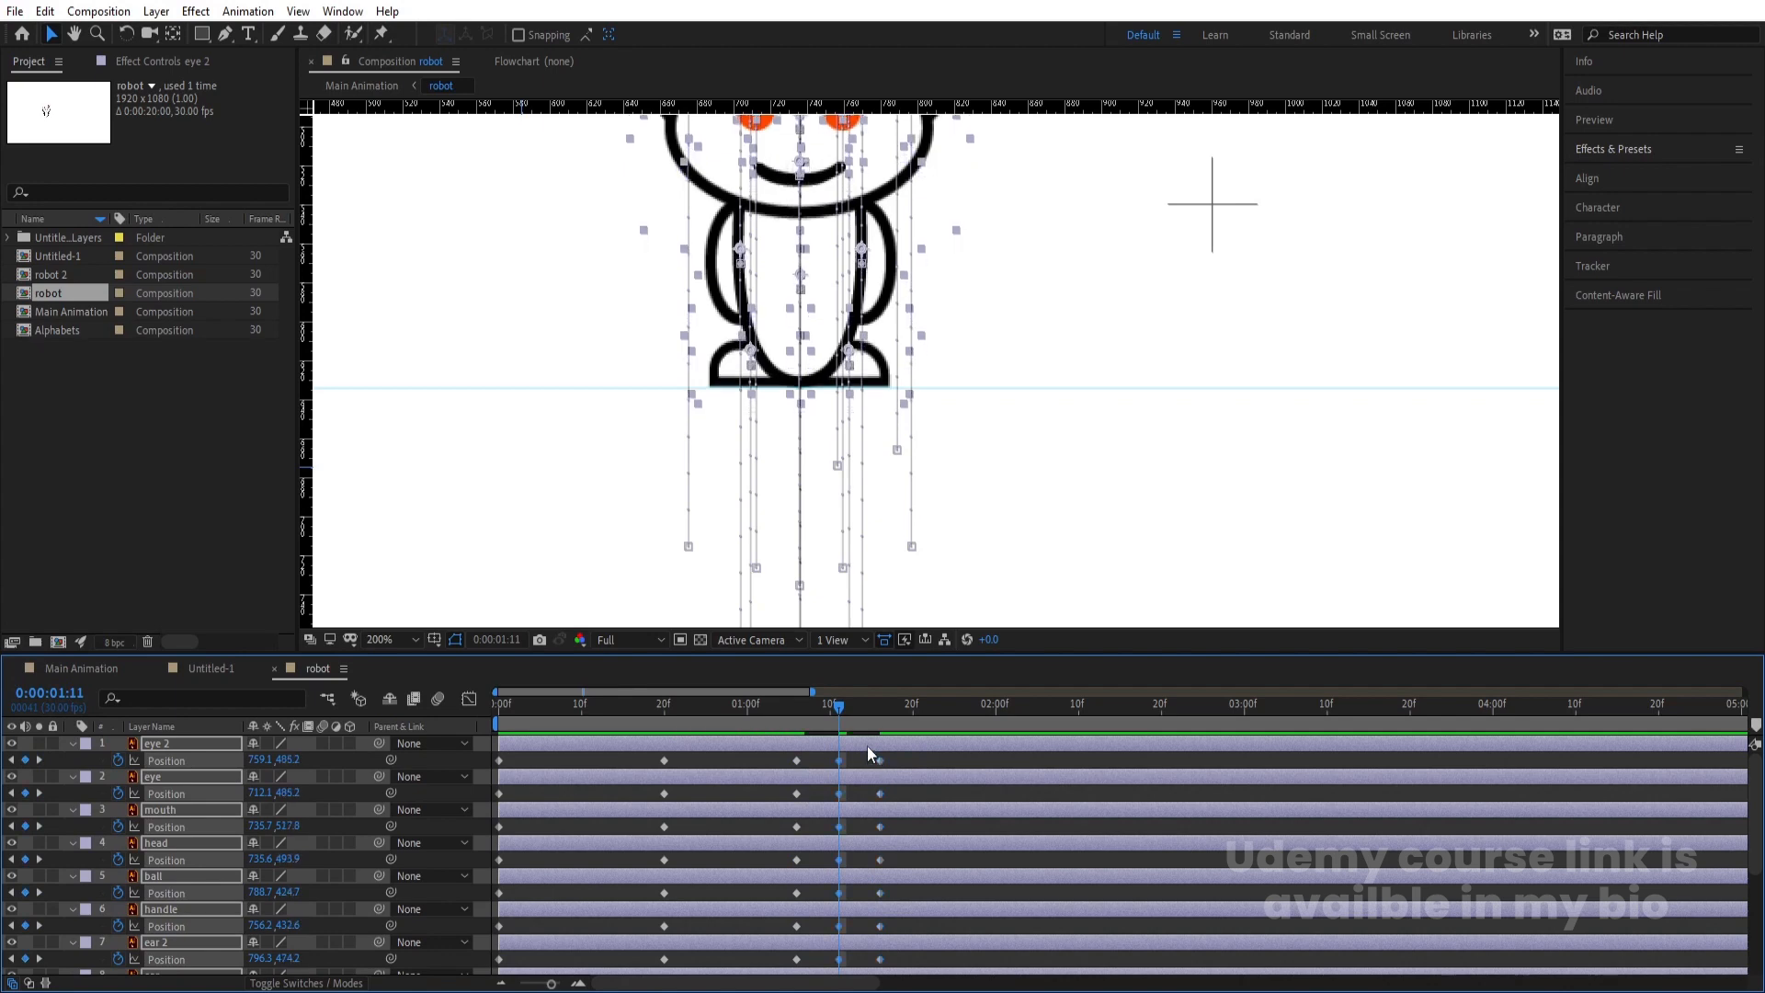
{"action": "left_click_drag", "start_coordinate": [857, 725], "coordinate": [115, 738]}
{"action": "key", "text": "space"}
{"action": "key", "text": "space"}
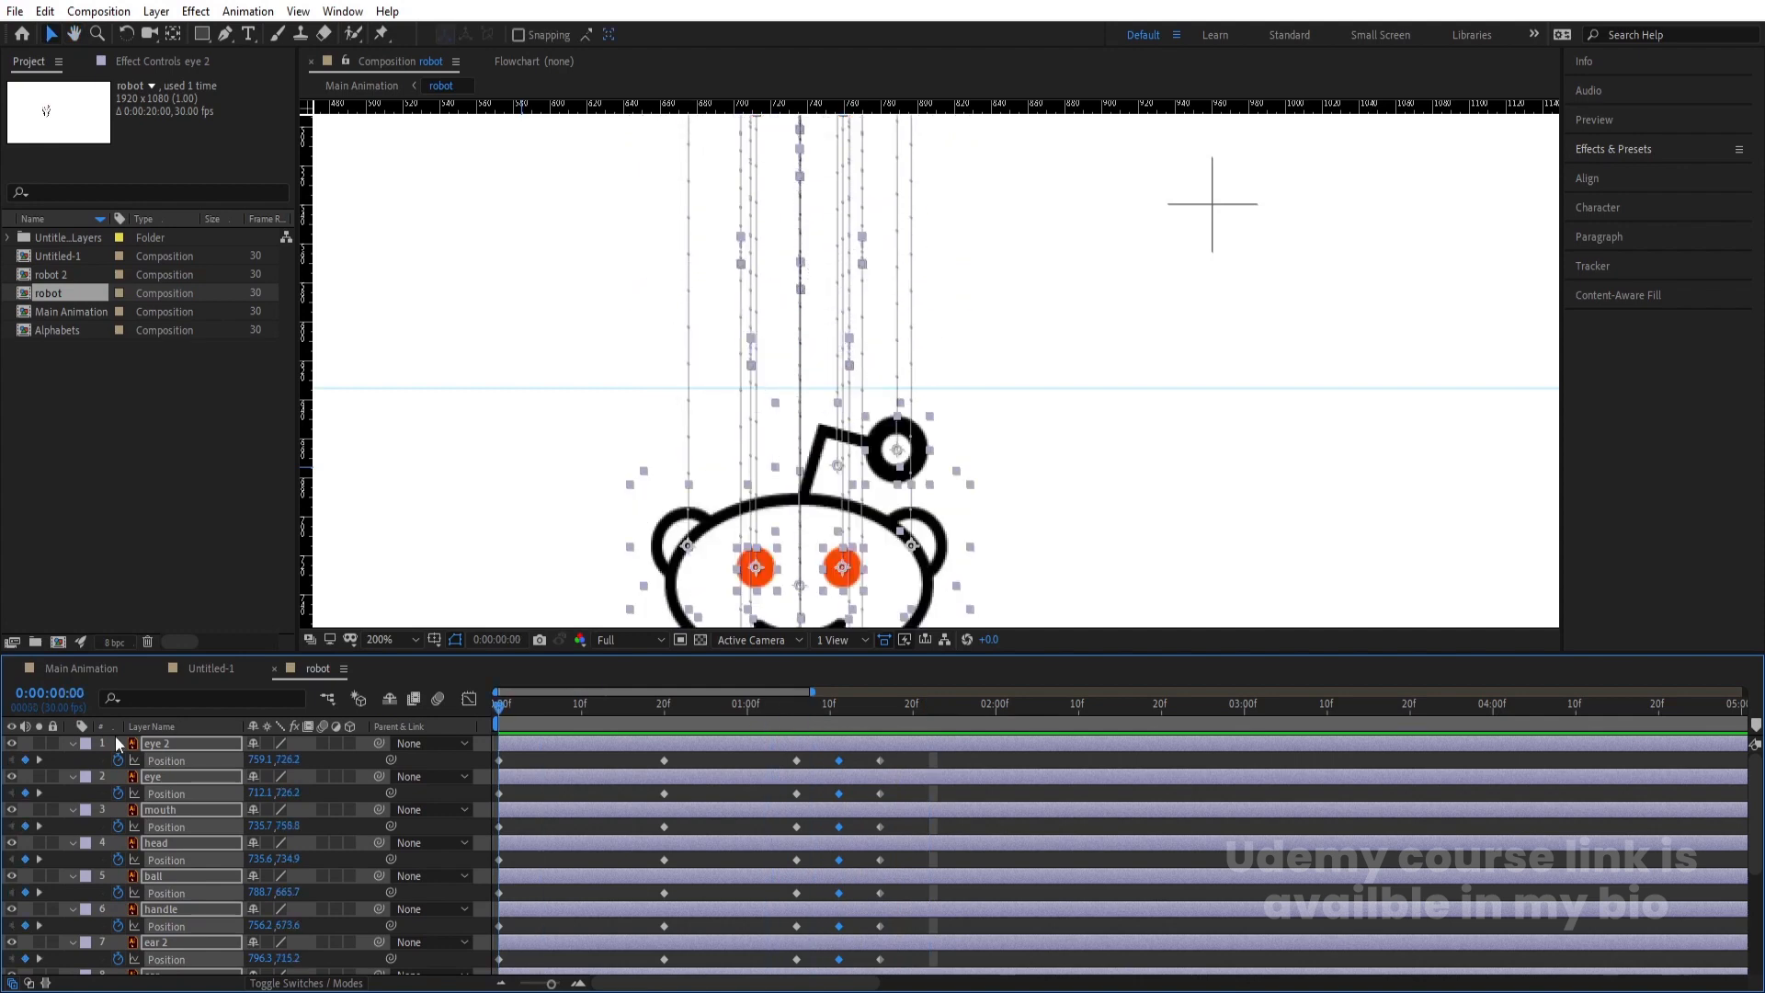
Select all Position keyframes of the mascot layers and apply Easy Ease
{"action": "scroll", "coordinate": [631, 842], "scroll_direction": "down", "scroll_amount": 5}
{"action": "left_click_drag", "start_coordinate": [898, 971], "coordinate": [395, 462]}
{"action": "key", "text": "Num_Lock"}
{"action": "key", "text": "minus"}
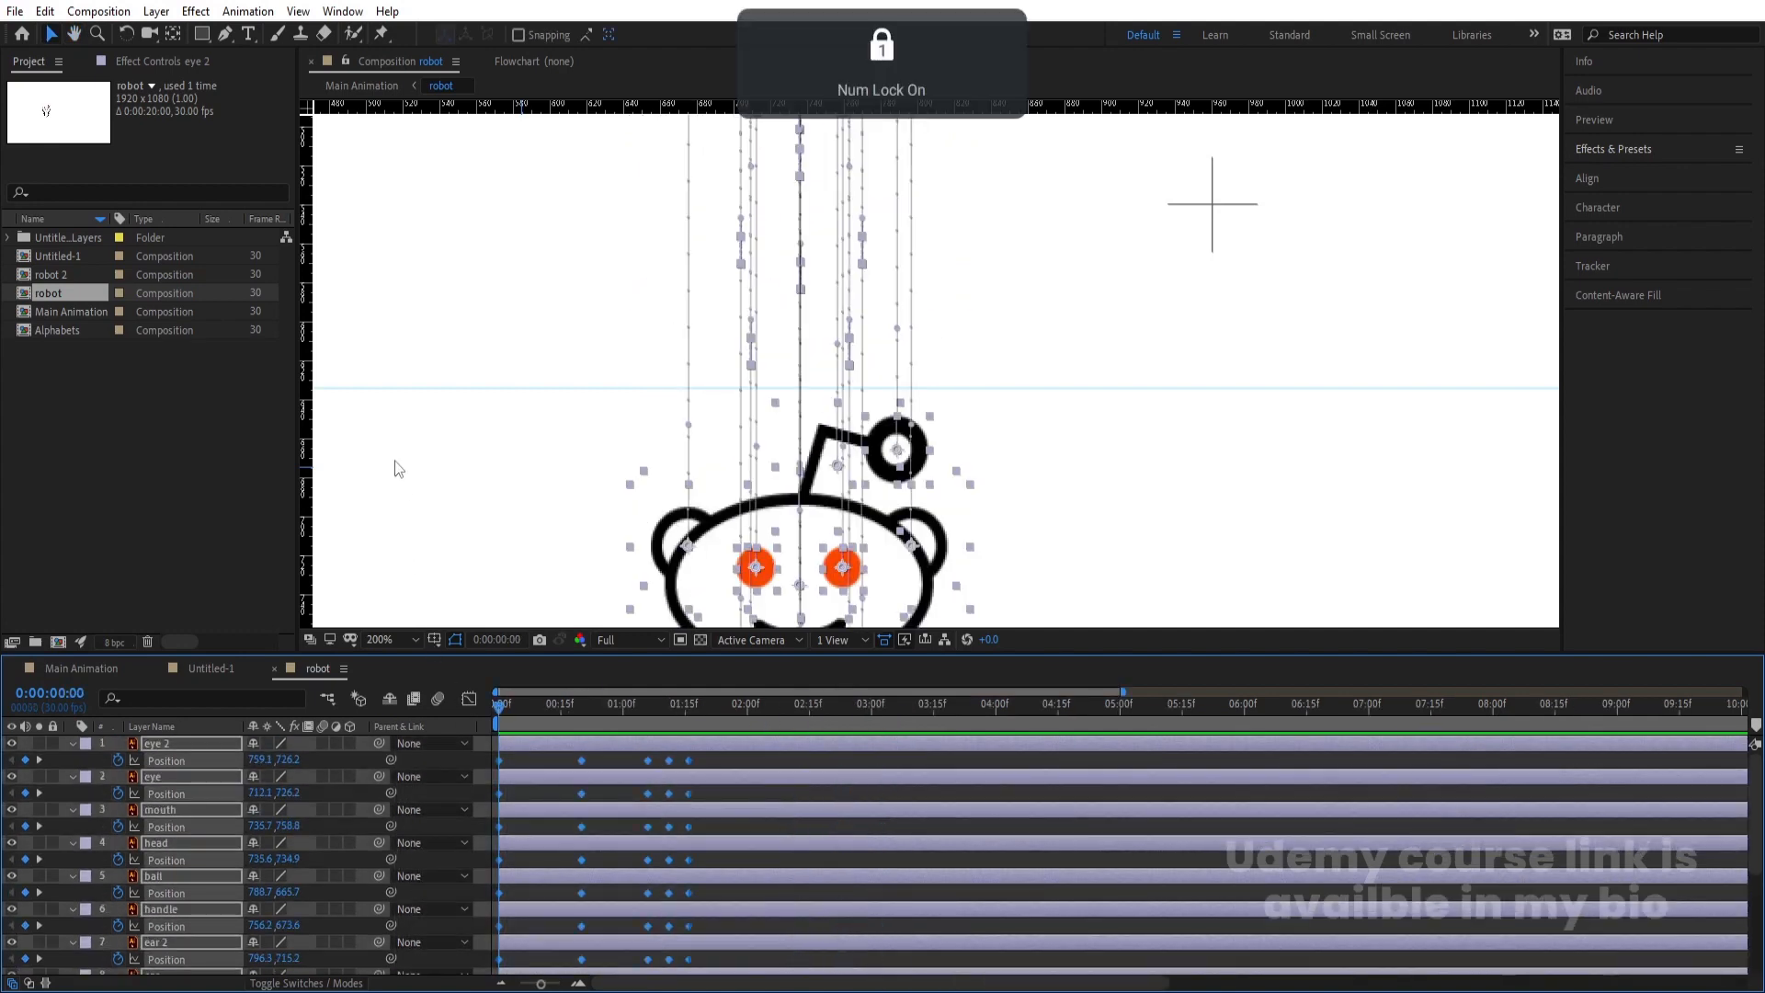
{"action": "key", "text": "F9"}
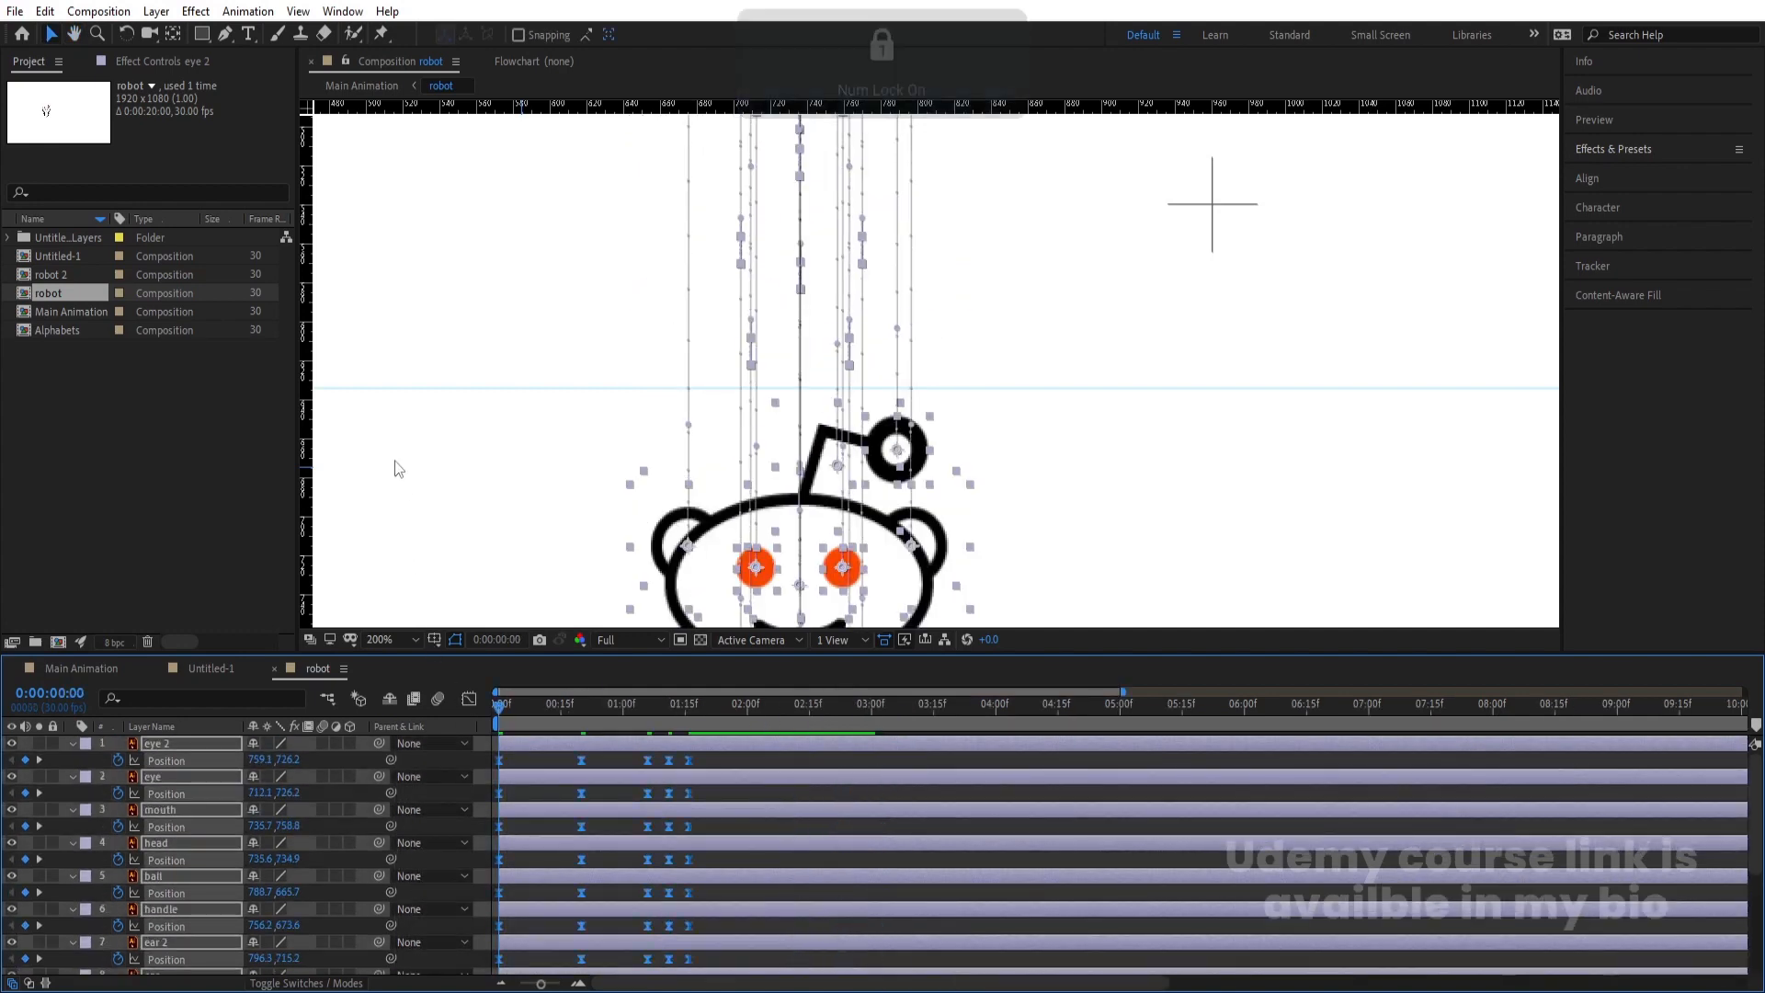
In the speed graph, lengthen both handles at the 20-frame keyframe and shorten the starting handle, making a fast launch and slow peak
{"action": "left_click", "coordinate": [470, 698]}
{"action": "key", "text": "equal"}
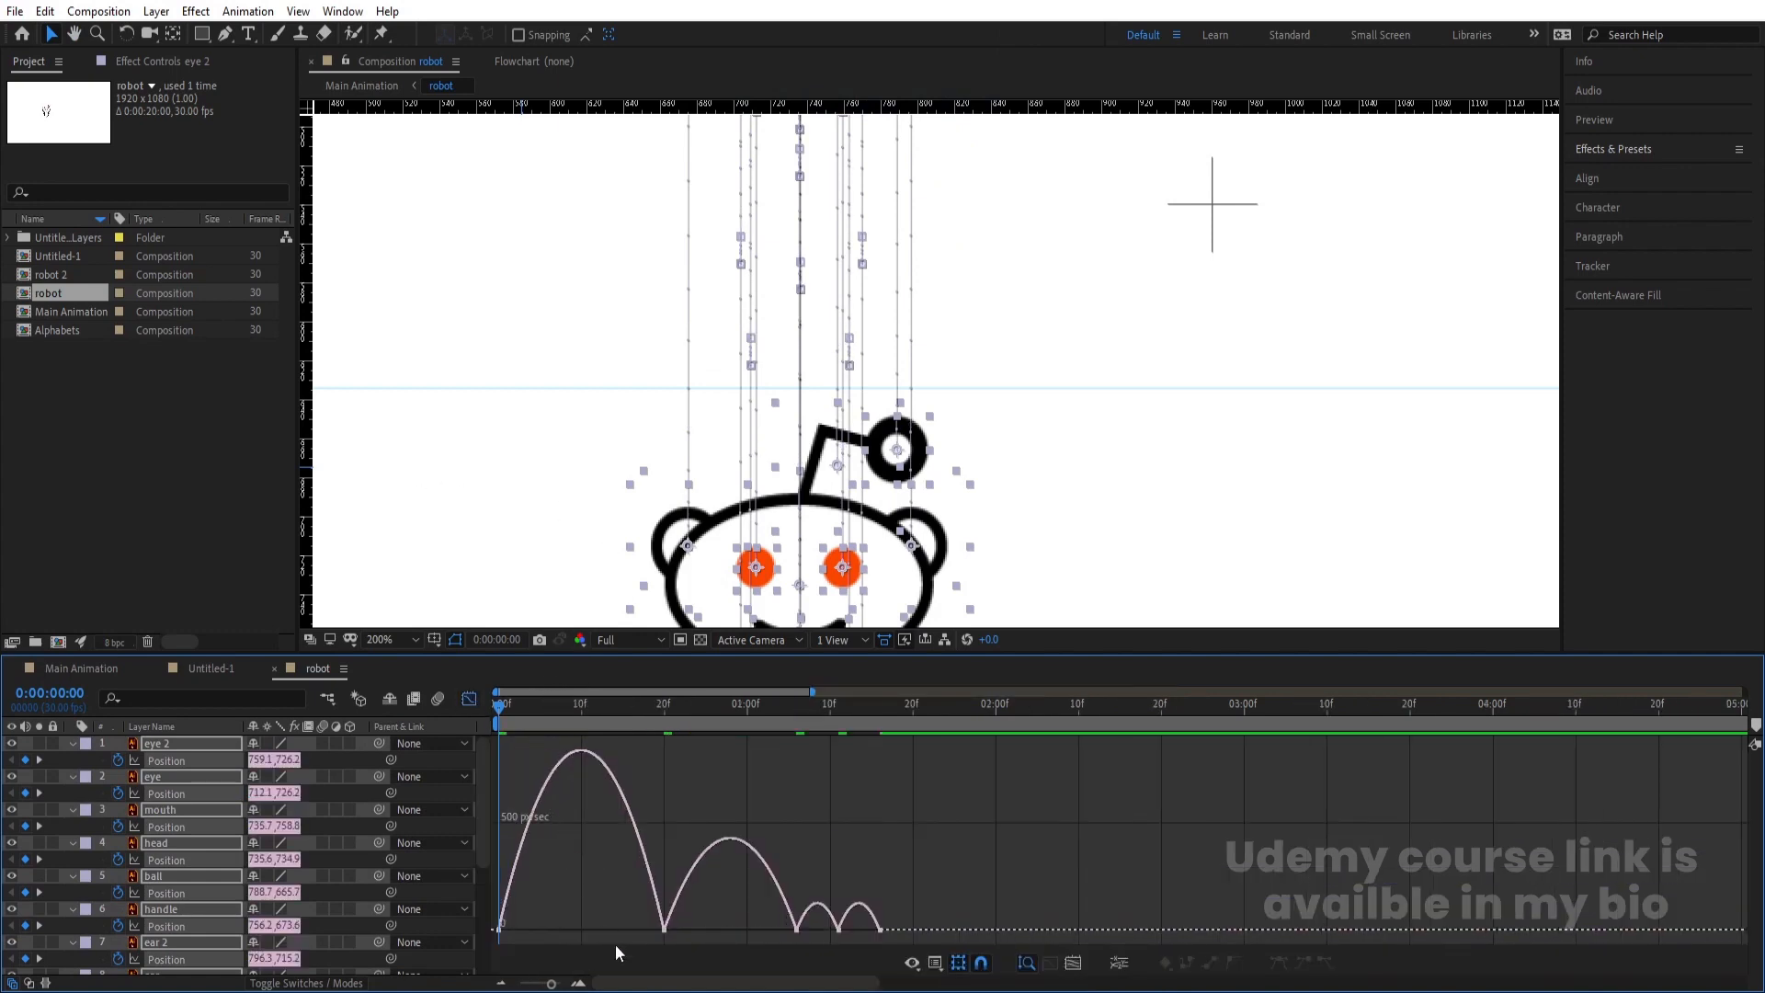
{"action": "left_click_drag", "start_coordinate": [609, 907], "coordinate": [703, 948]}
{"action": "right_click", "coordinate": [669, 794]}
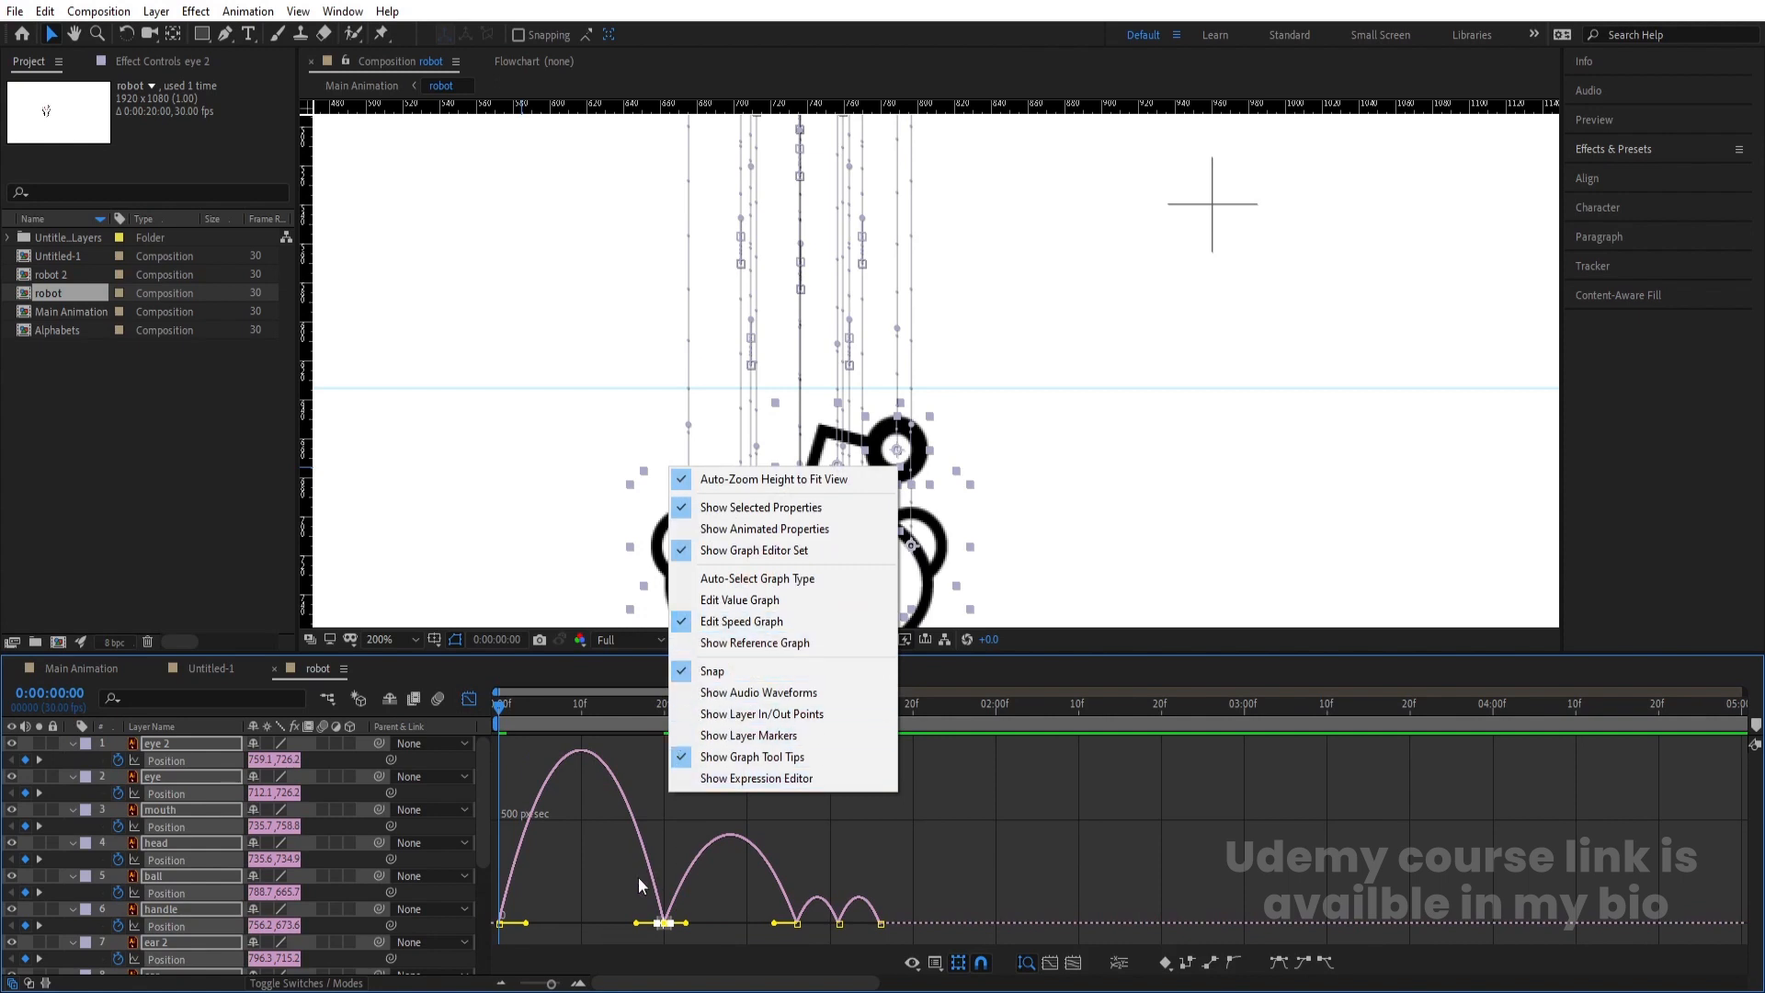
{"action": "left_click", "coordinate": [612, 869]}
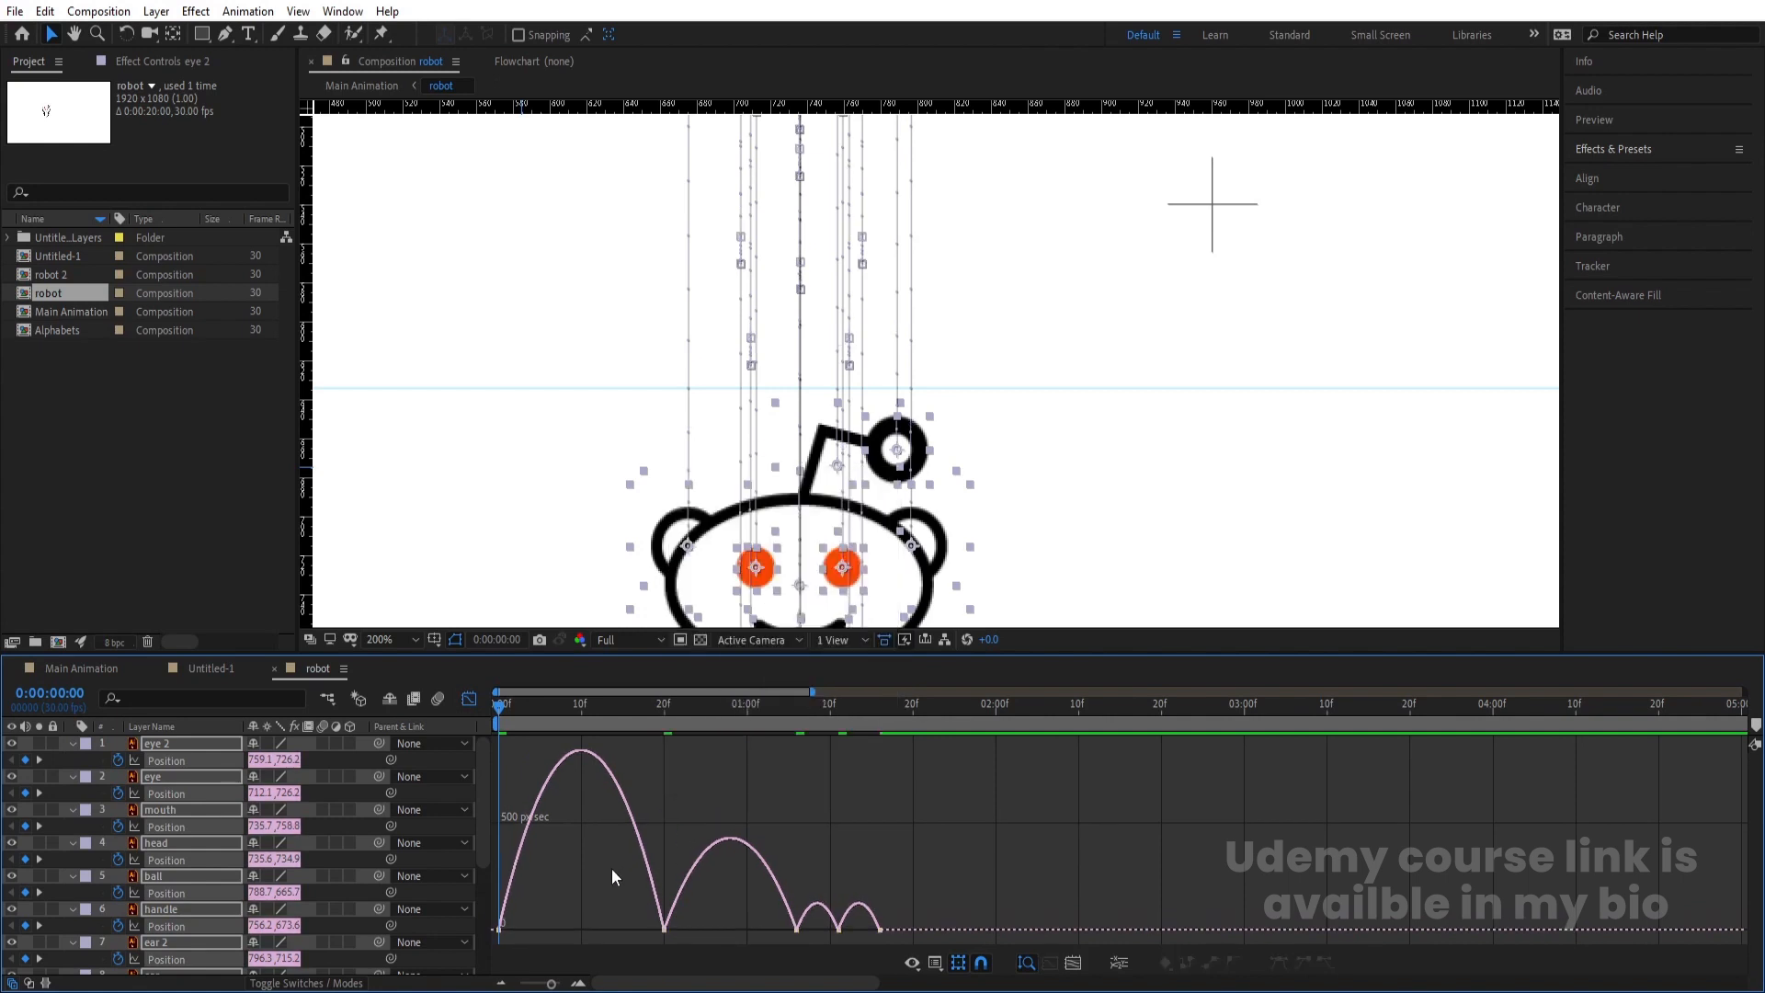
{"action": "left_click_drag", "start_coordinate": [606, 880], "coordinate": [548, 936]}
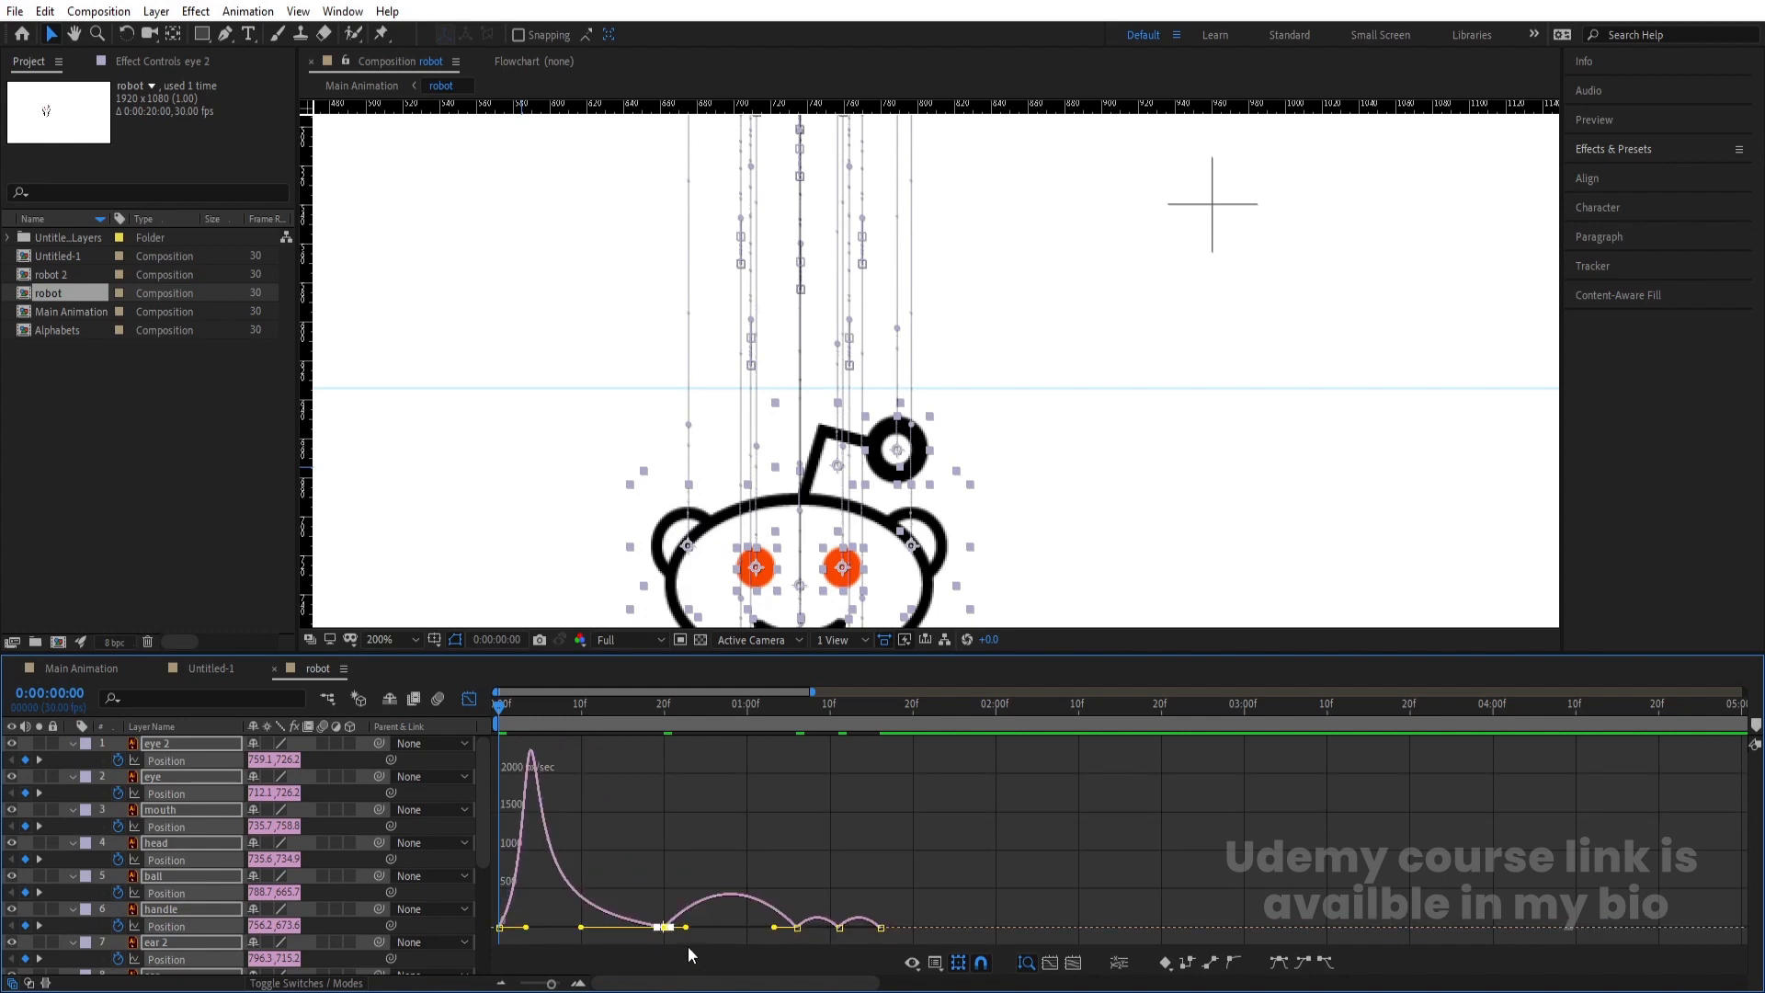
{"action": "left_click_drag", "start_coordinate": [687, 923], "coordinate": [752, 928]}
{"action": "left_click_drag", "start_coordinate": [528, 893], "coordinate": [509, 925]}
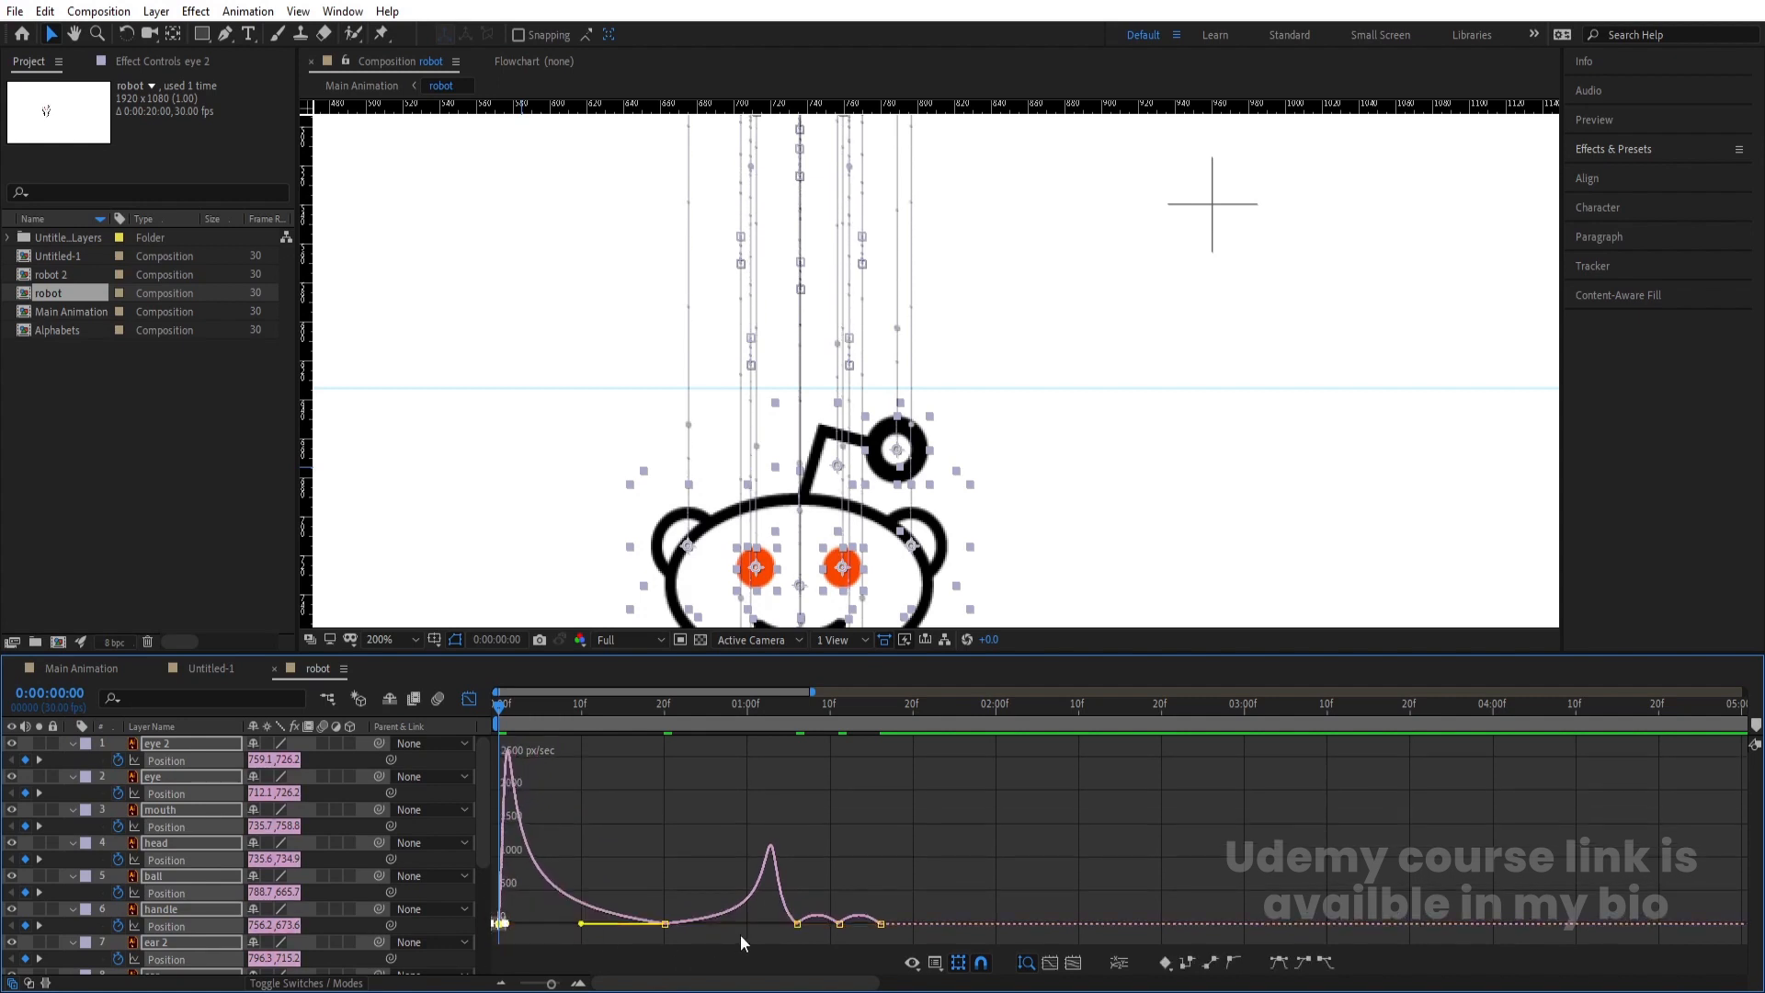
Shorten the incoming speed handle at the 0:00:01:06 keyframe for a sharper landing, preview the jump, and close the graph editor
{"action": "key", "text": "equal"}
{"action": "left_click_drag", "start_coordinate": [1132, 844], "coordinate": [1076, 924]}
{"action": "key", "text": "space"}
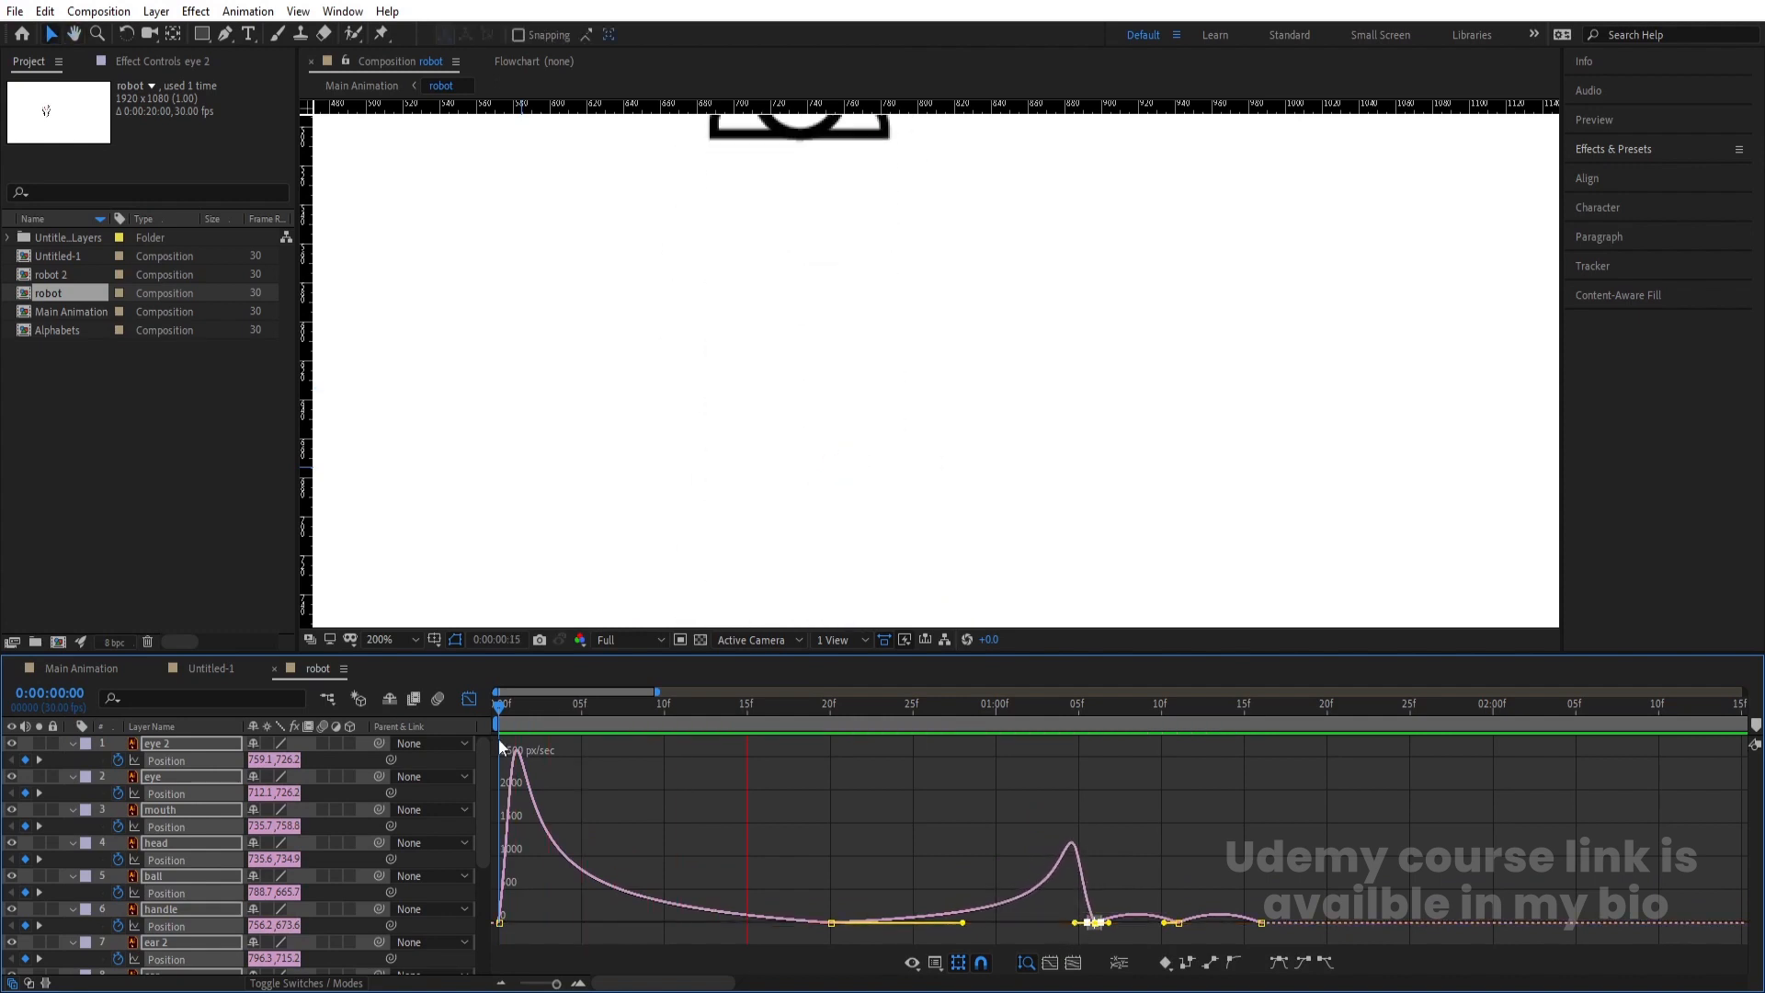
{"action": "key", "text": "space"}
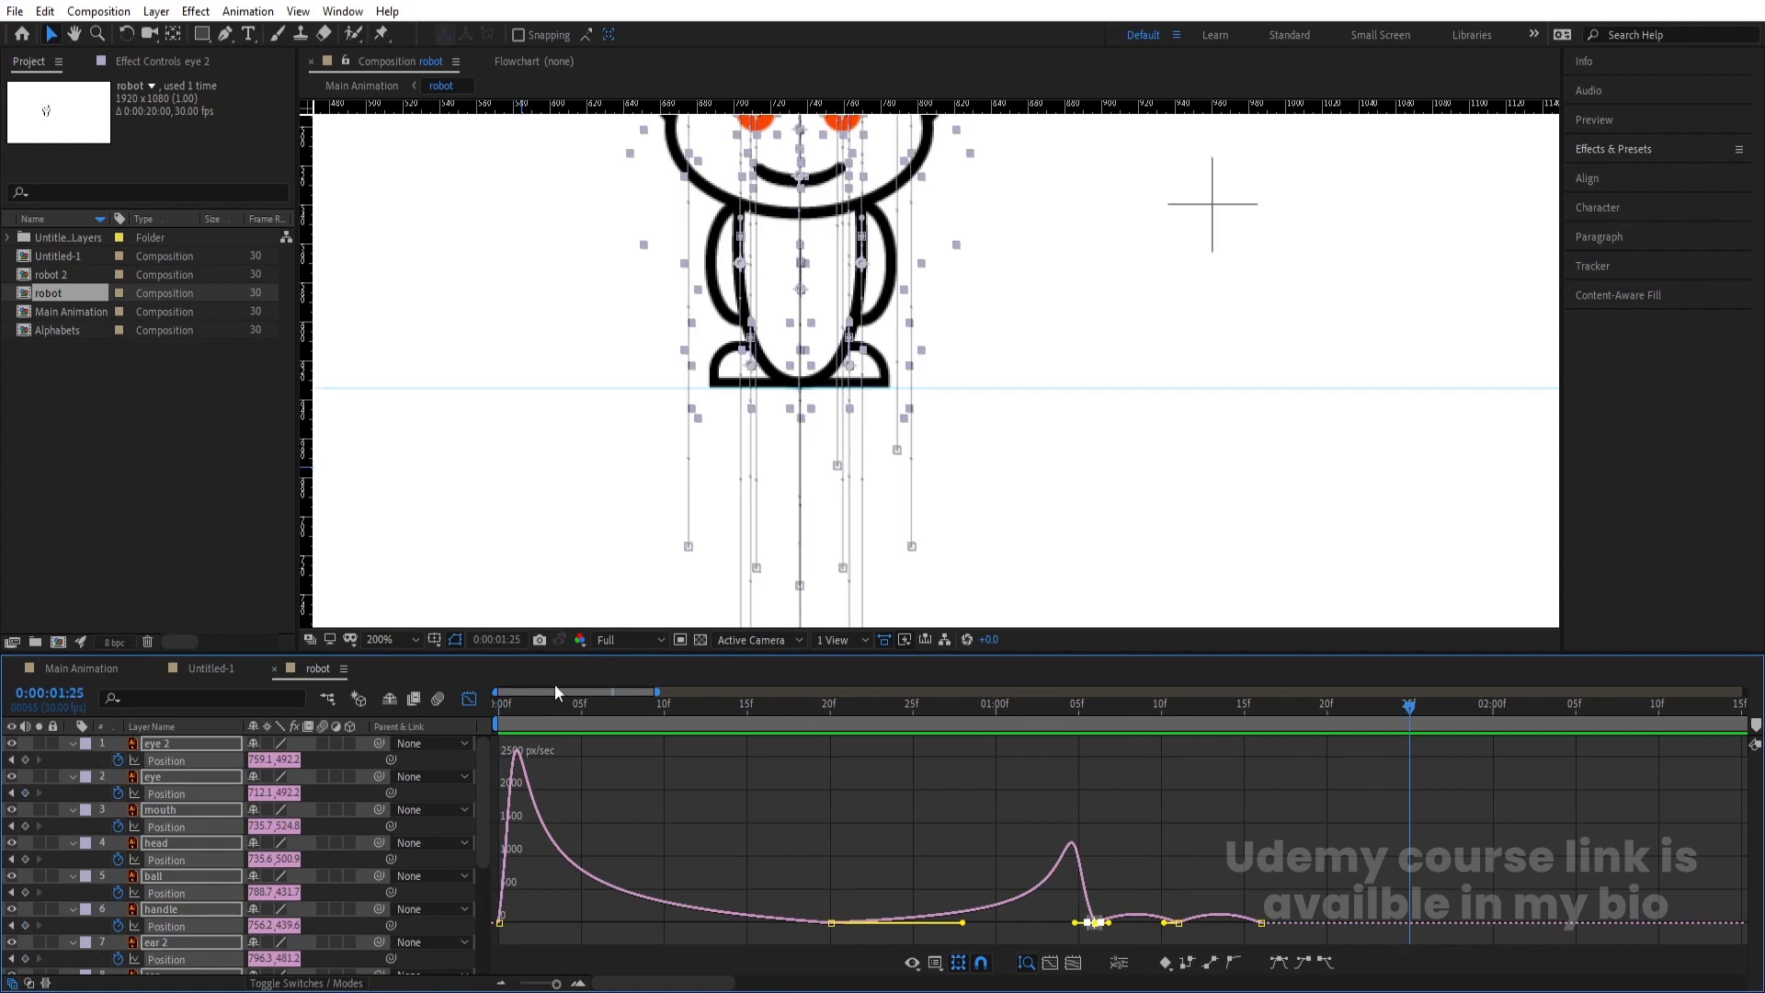
{"action": "left_click", "coordinate": [469, 699]}
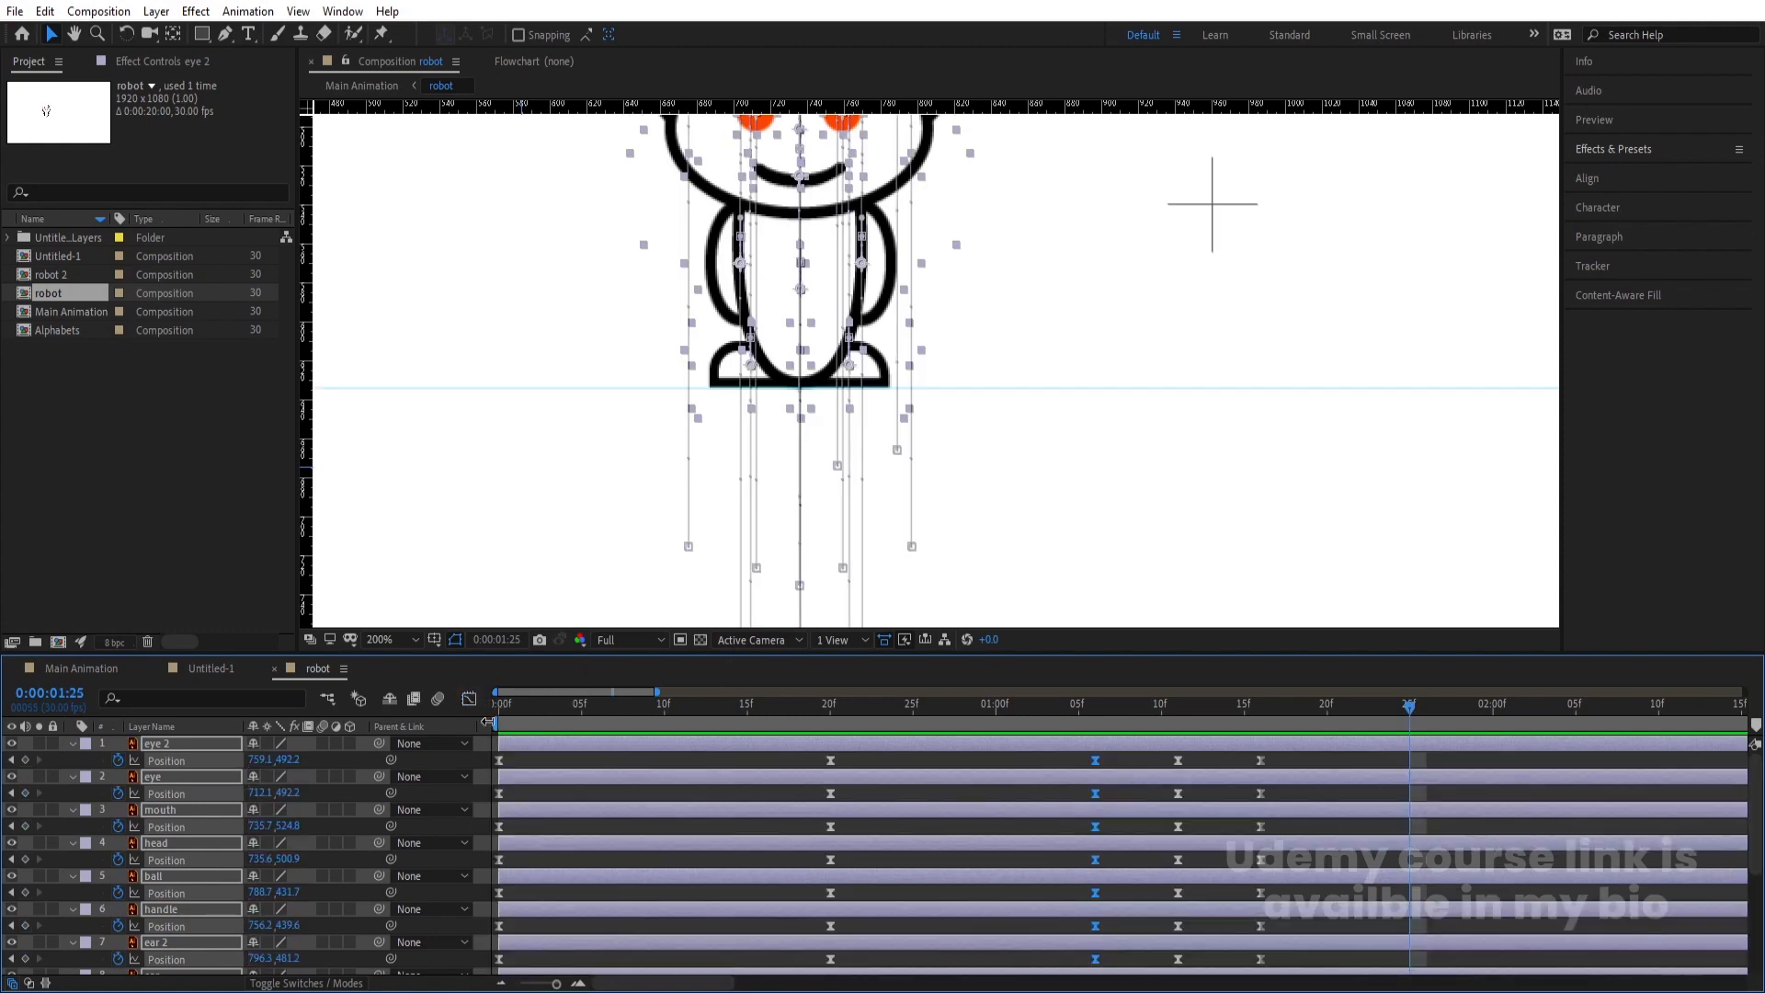
In the speed graph, lengthen both handles at the 0:00:01:11 keyframe and shorten the facing handles at 0:00:01:06 and 0:00:01:16 to shape the bounce
{"action": "left_click", "coordinate": [469, 700]}
{"action": "key", "text": "equal"}
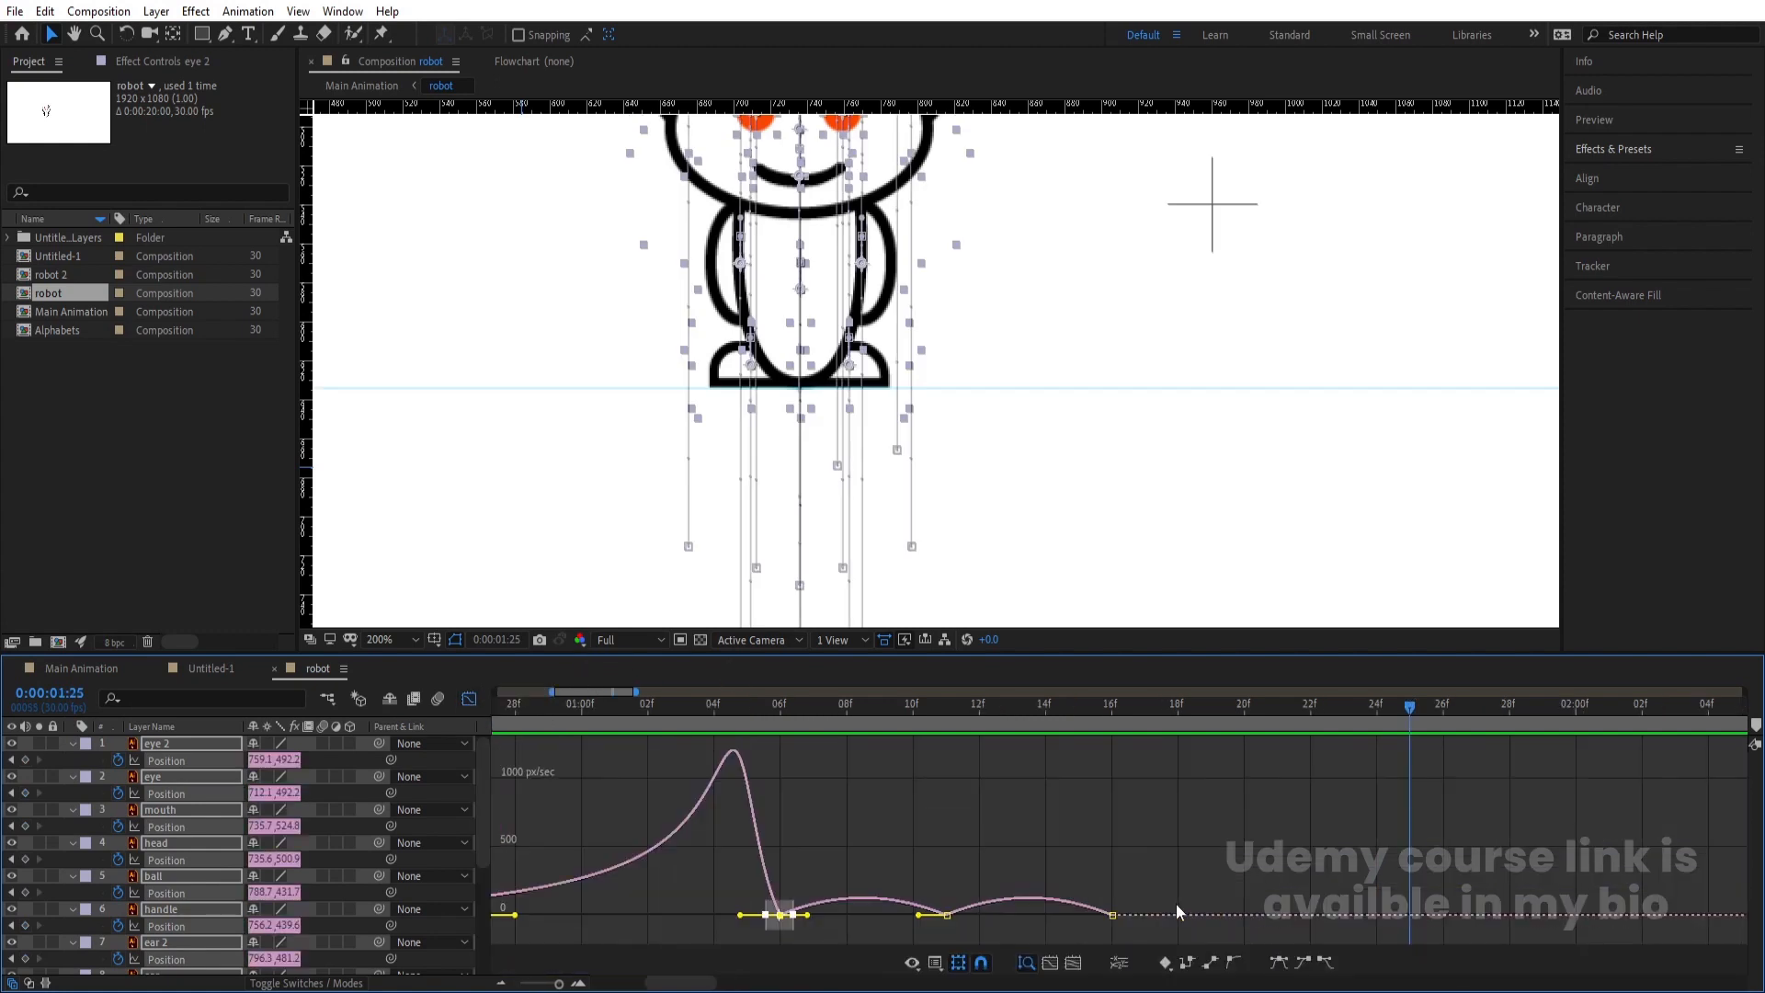
{"action": "left_click_drag", "start_coordinate": [925, 857], "coordinate": [1009, 923]}
{"action": "key", "text": "F9"}
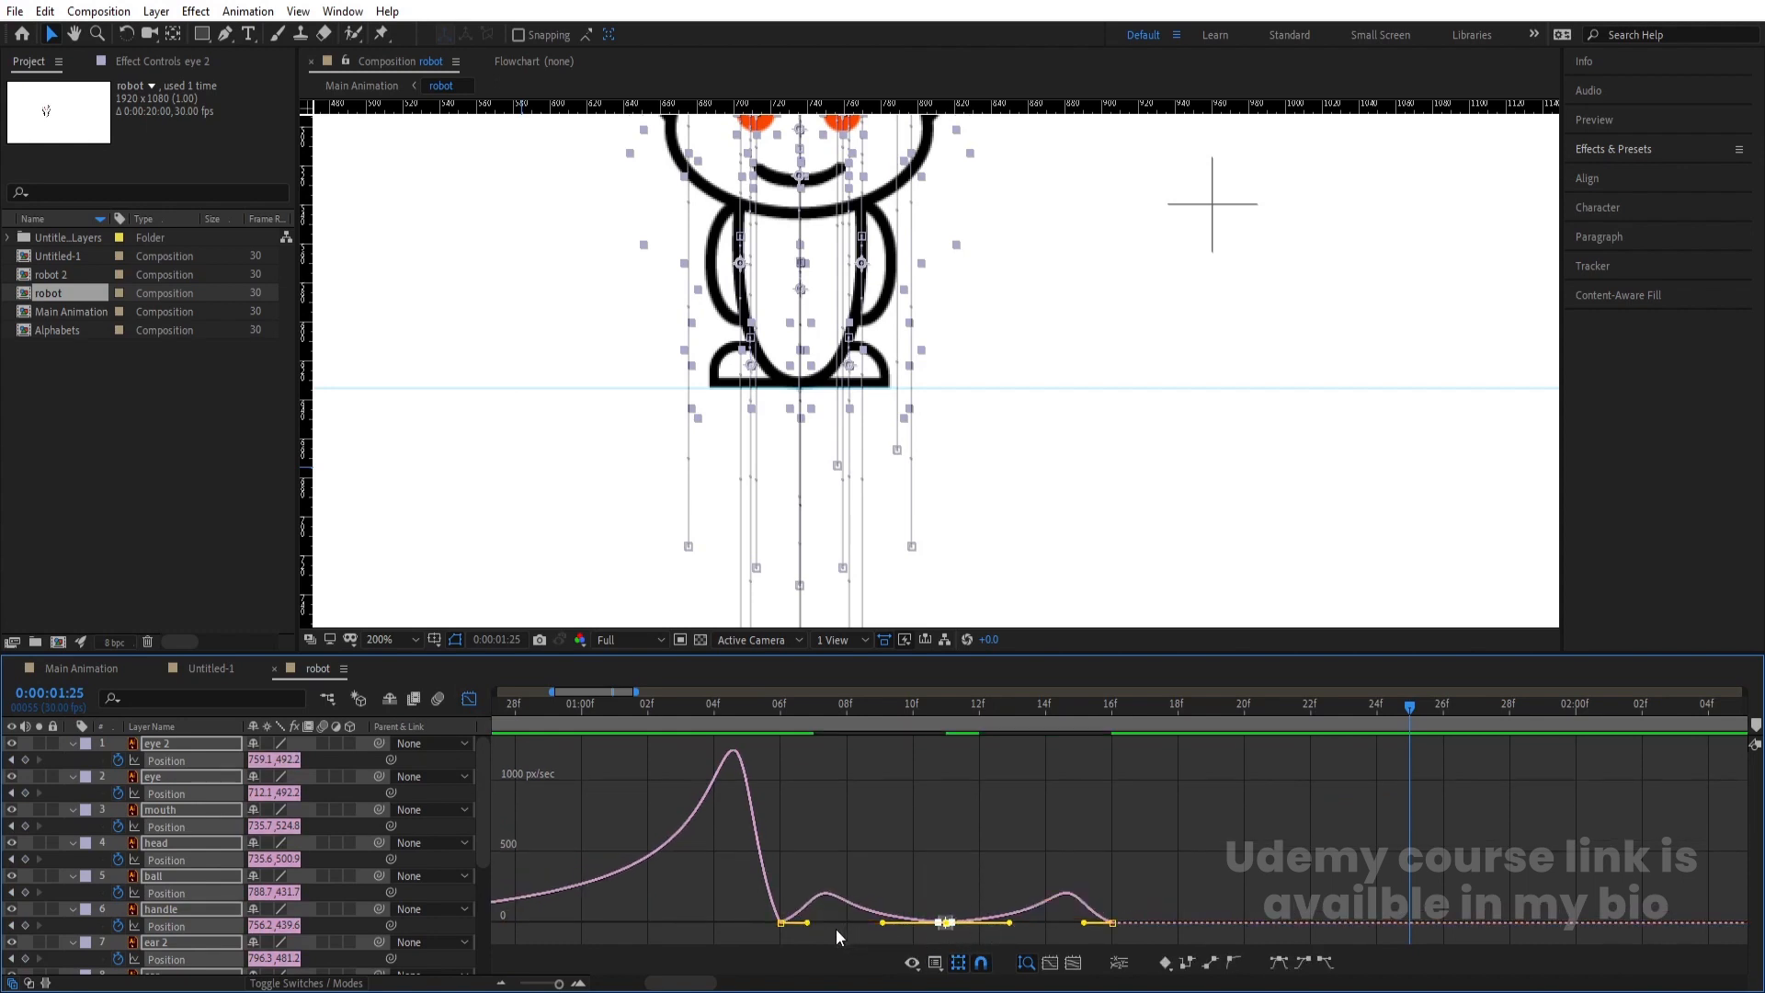
{"action": "left_click_drag", "start_coordinate": [838, 931], "coordinate": [784, 923]}
{"action": "left_click_drag", "start_coordinate": [1153, 887], "coordinate": [1100, 923]}
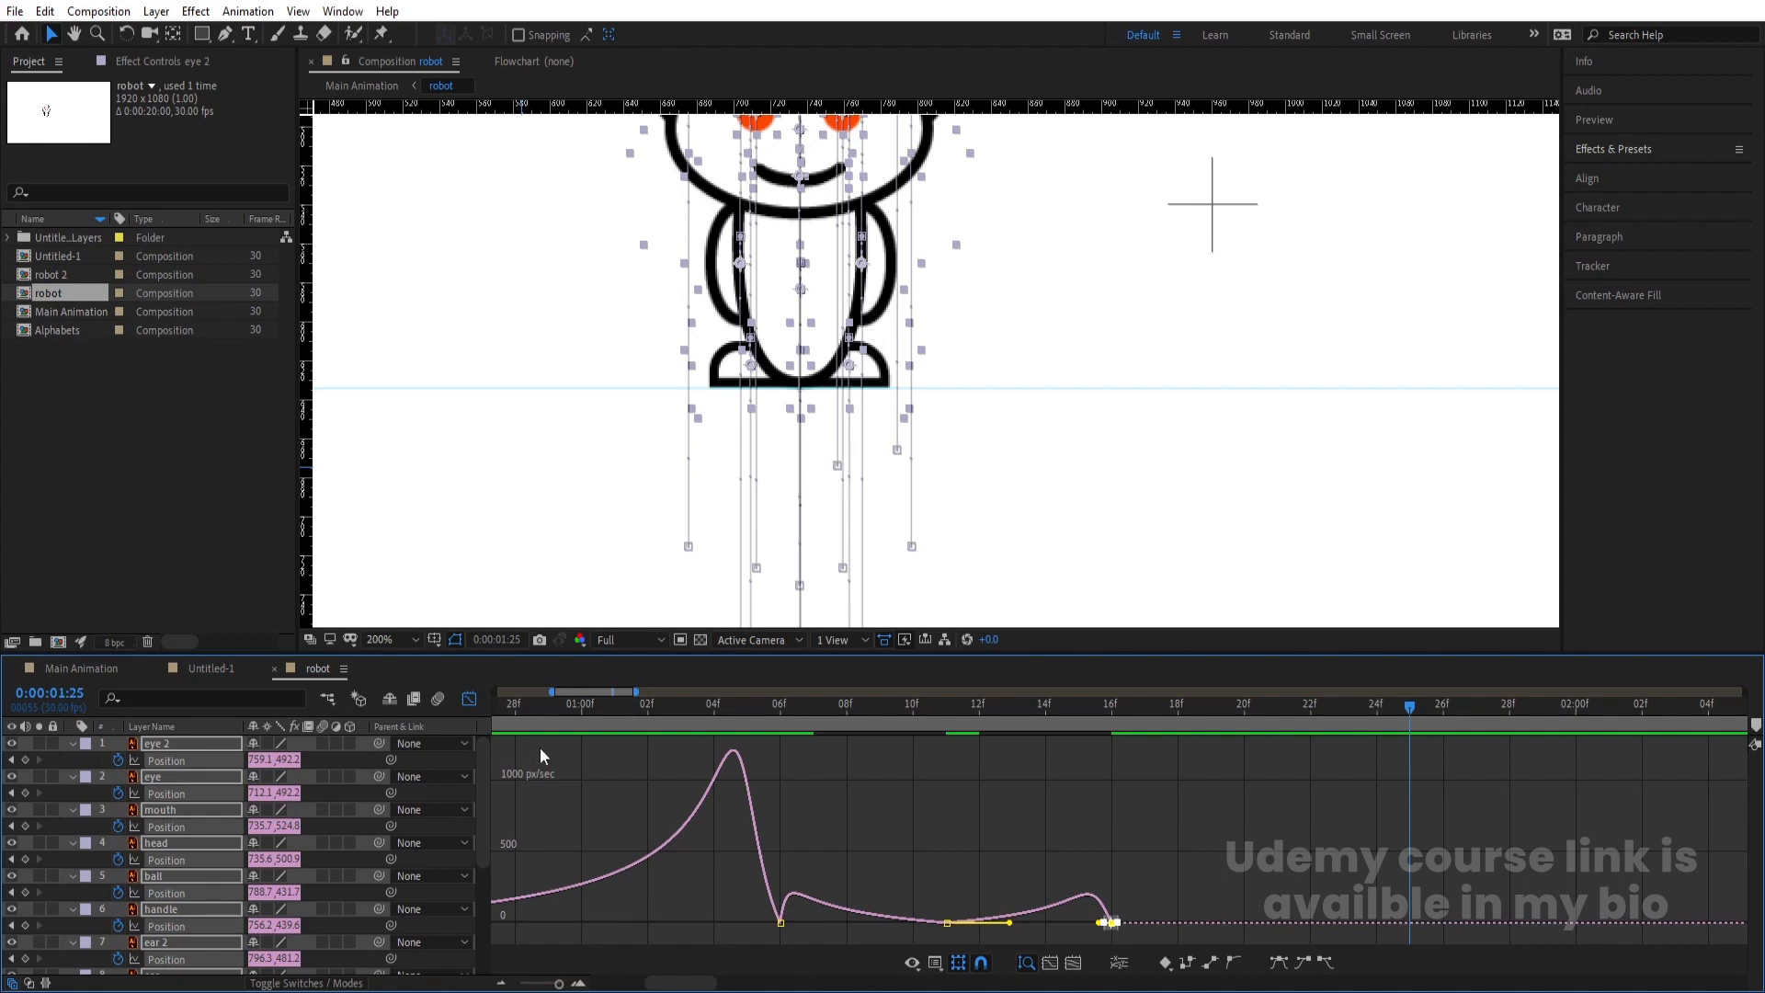
{"action": "left_click", "coordinate": [472, 697]}
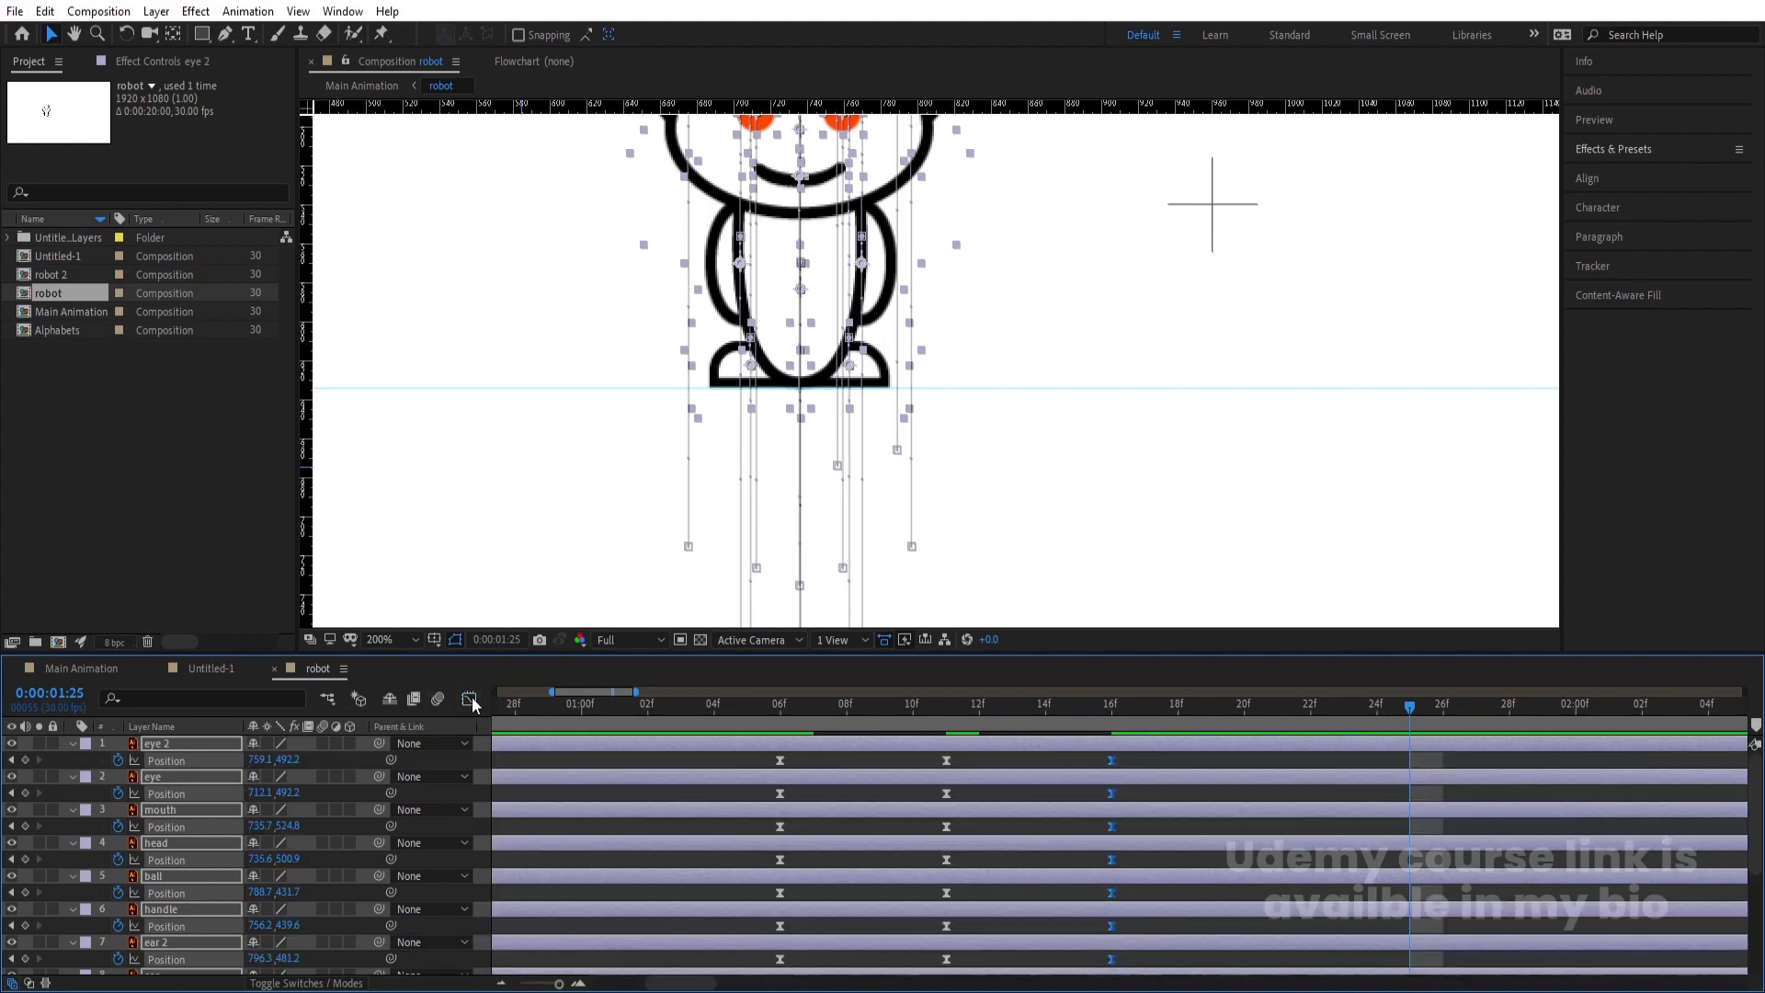
Fit the whole composition in the viewer and preview the jump and bounce from the start
{"action": "left_click", "coordinate": [393, 643]}
{"action": "left_click", "coordinate": [387, 293]}
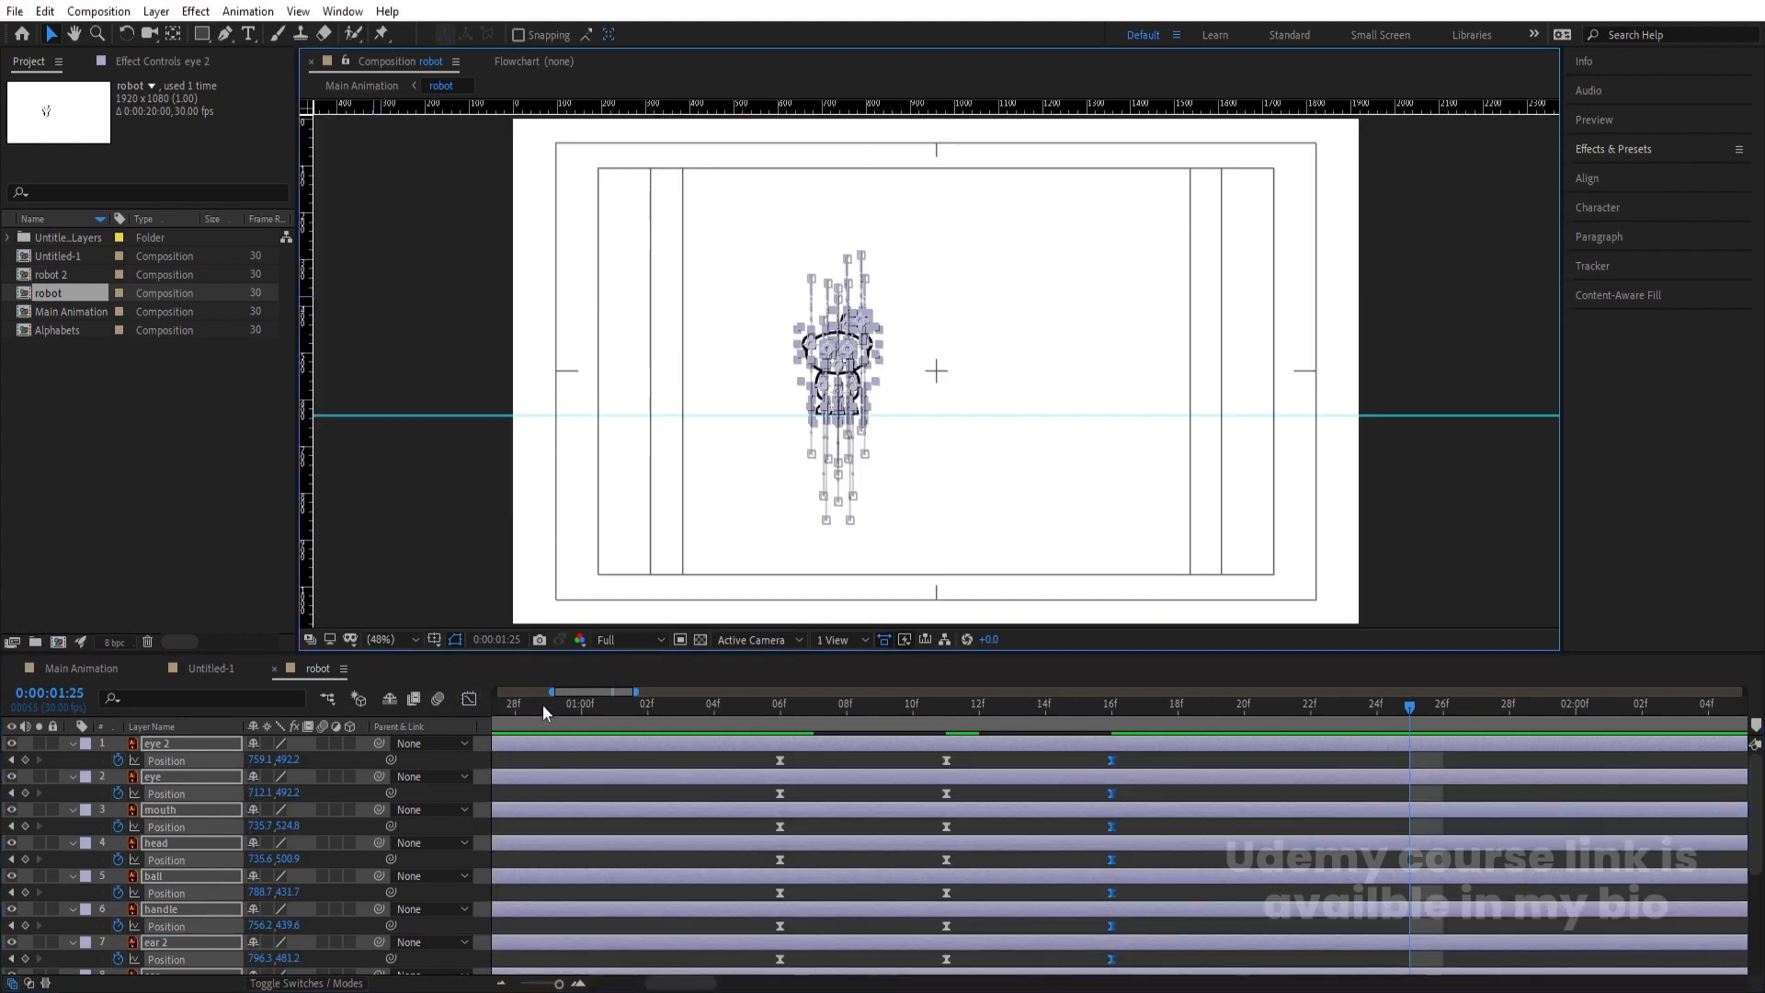
{"action": "key", "text": "space"}
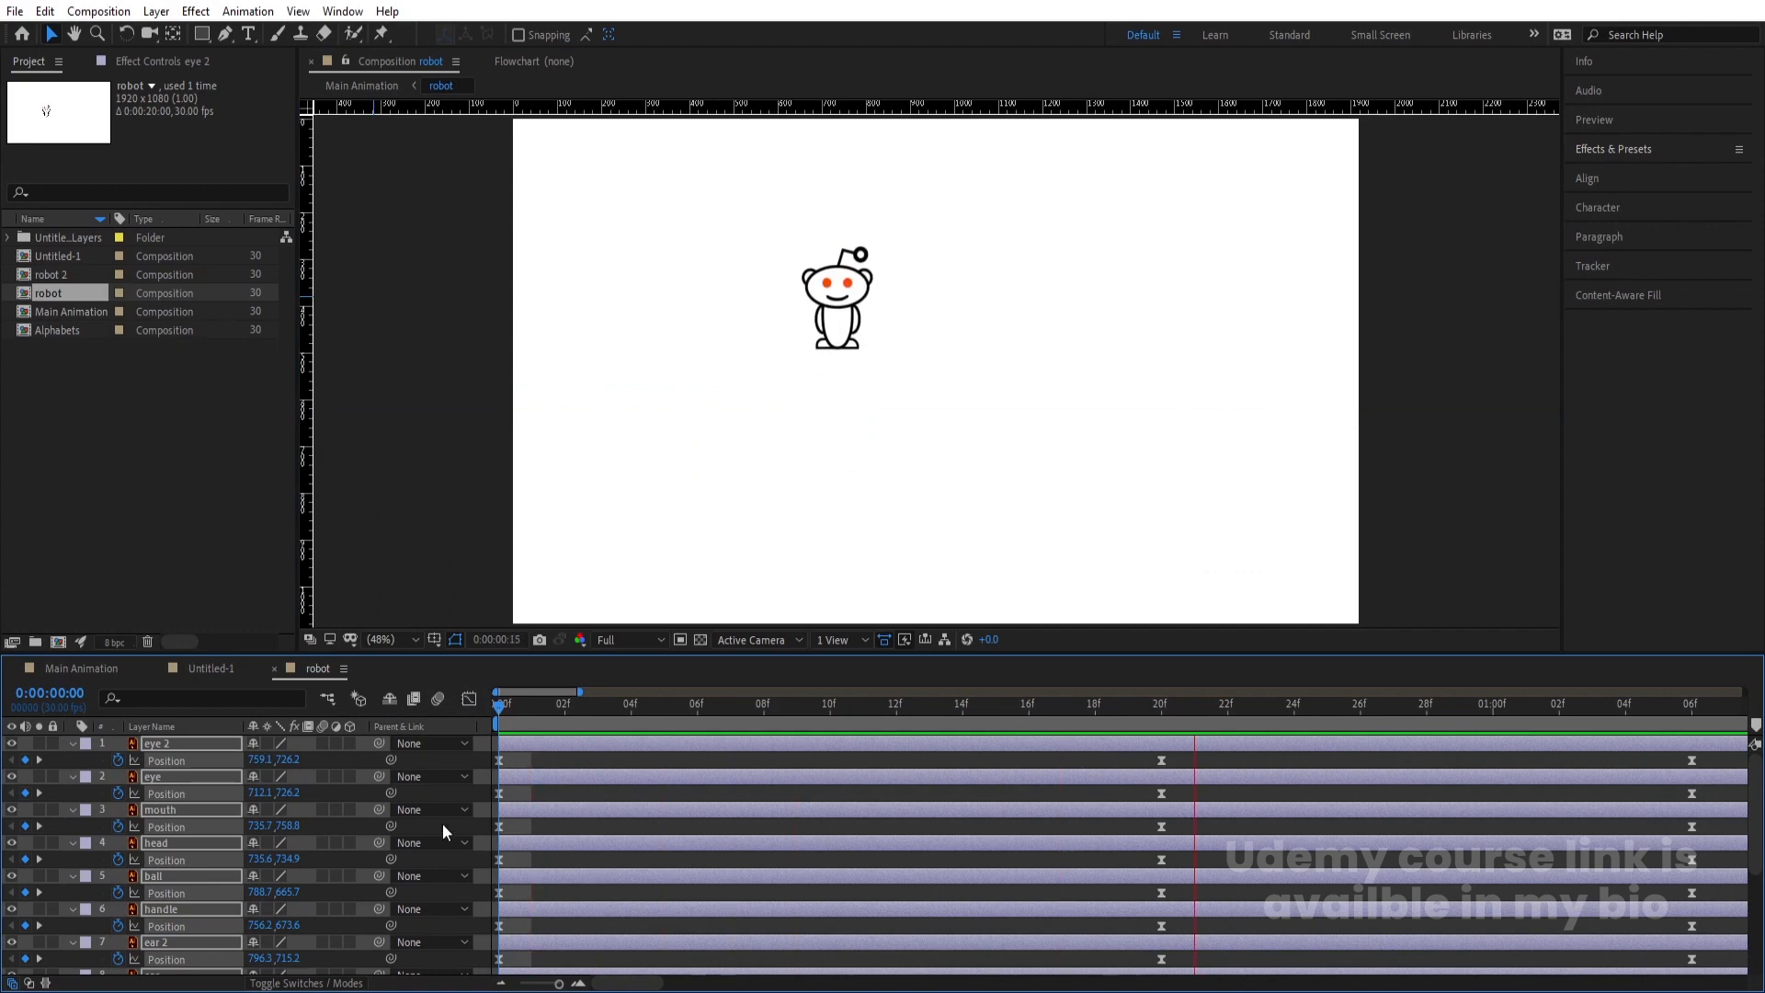
{"action": "key", "text": "space"}
{"action": "key", "text": "minus"}
{"action": "key", "text": "minus"}
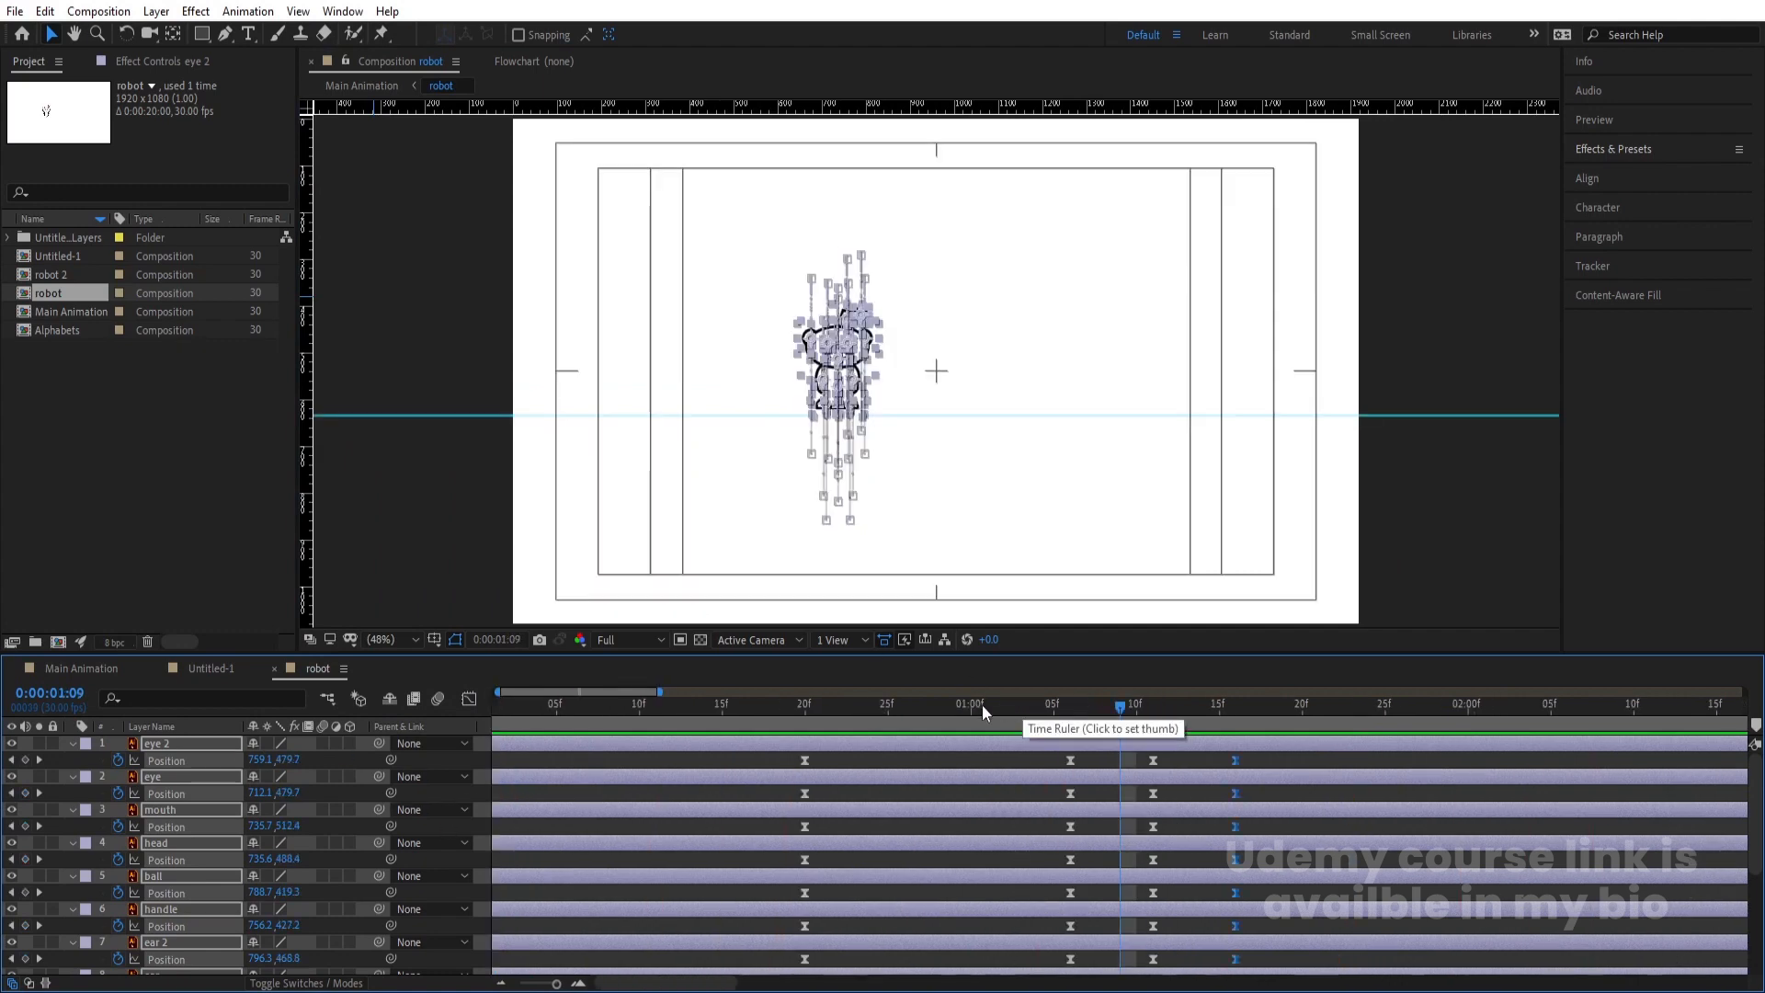
{"action": "left_click_drag", "start_coordinate": [720, 712], "coordinate": [689, 722]}
{"action": "key", "text": "space"}
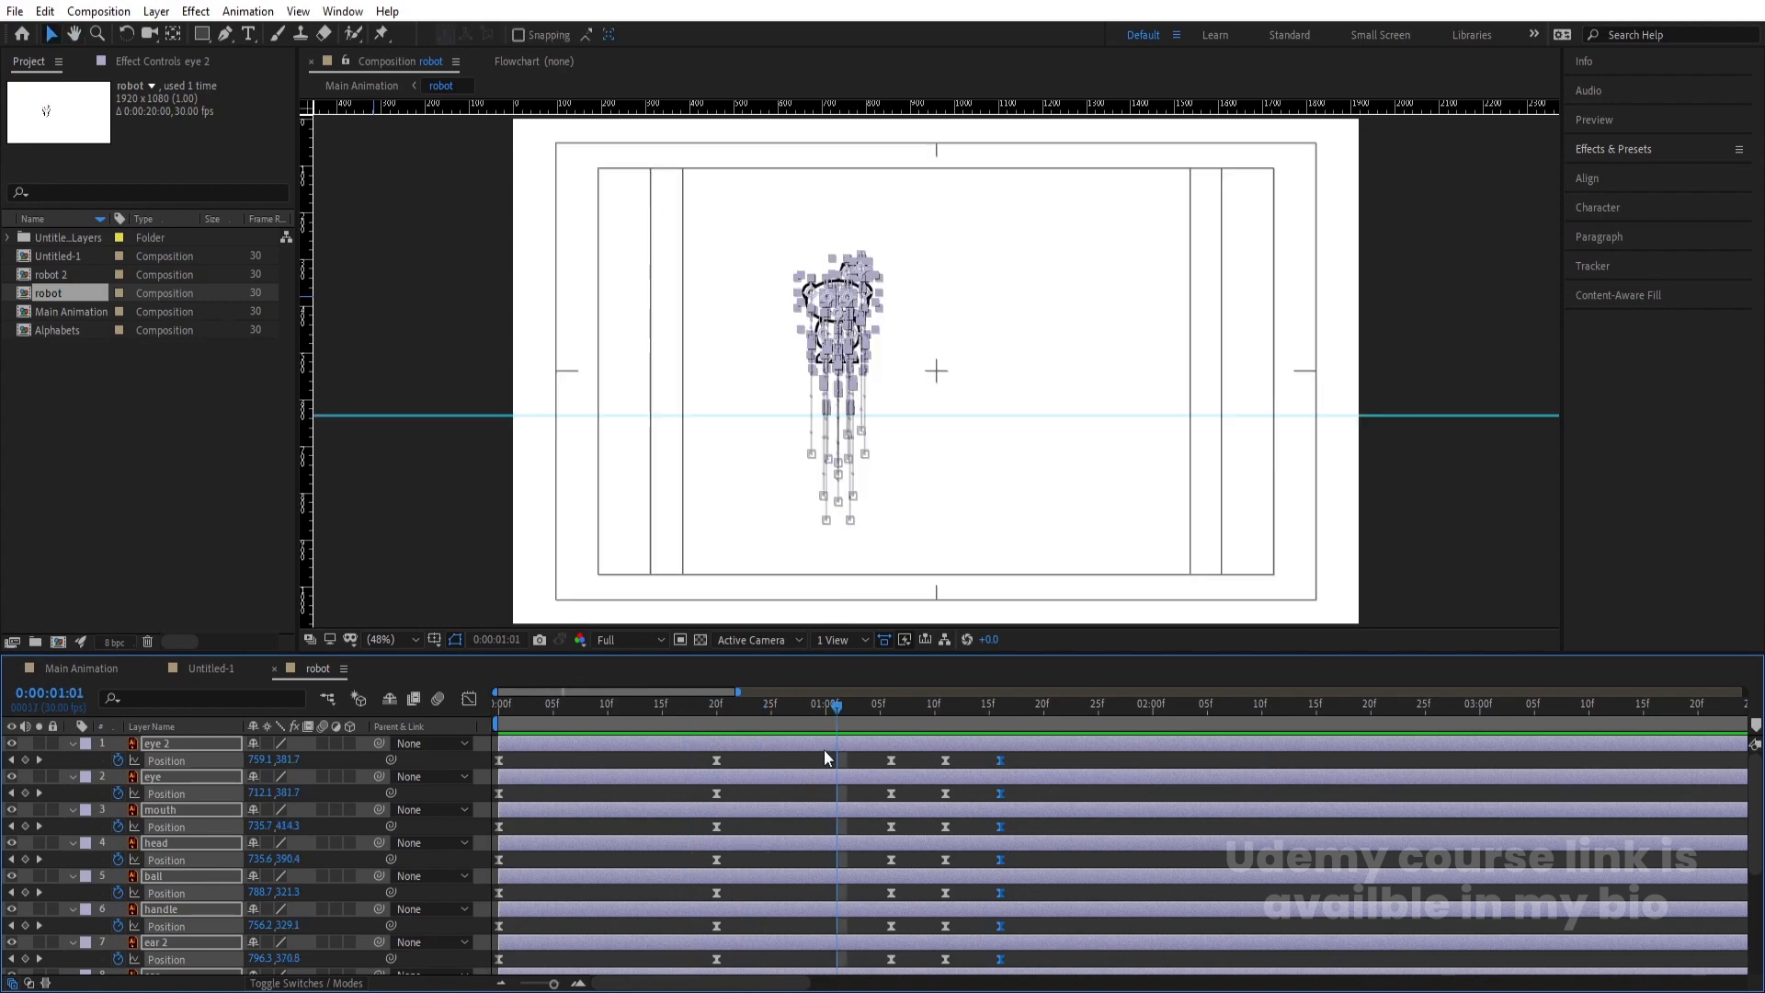
Set the spatial interpolation of every layer's Position keyframes to Linear and preview the jump from the start
{"action": "left_click_drag", "start_coordinate": [1035, 752], "coordinate": [441, 982]}
{"action": "right_click", "coordinate": [715, 868]}
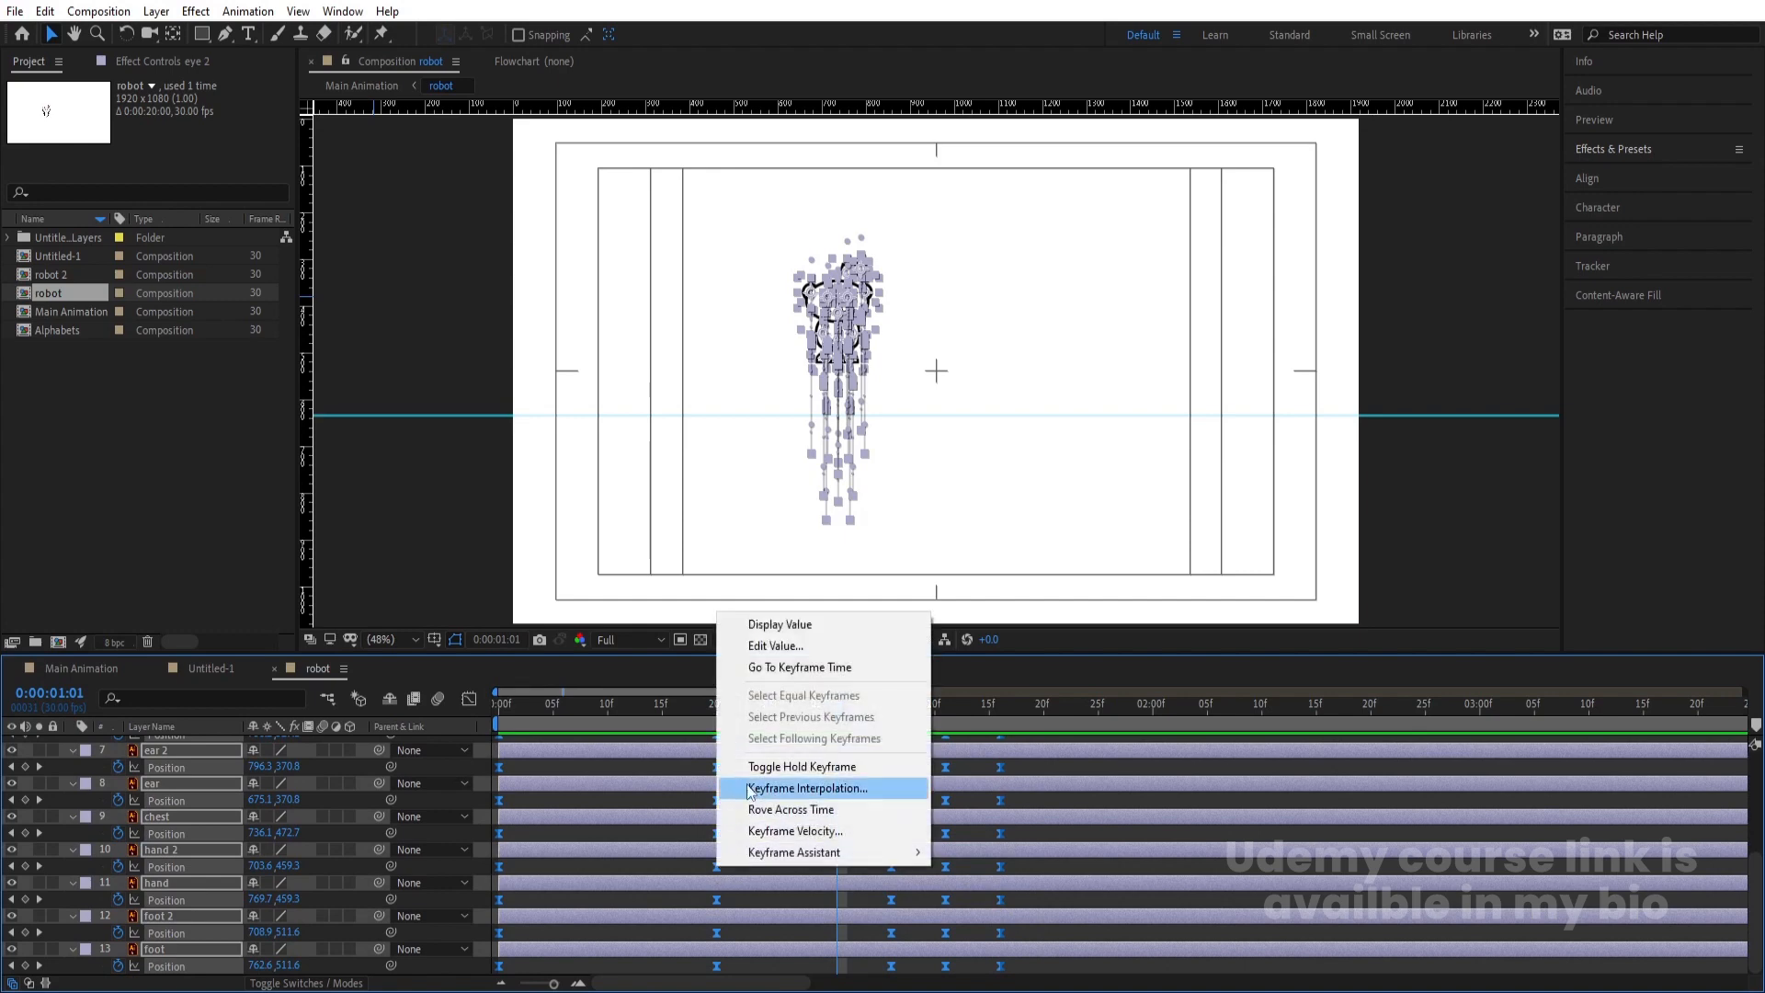
{"action": "left_click", "coordinate": [761, 789]}
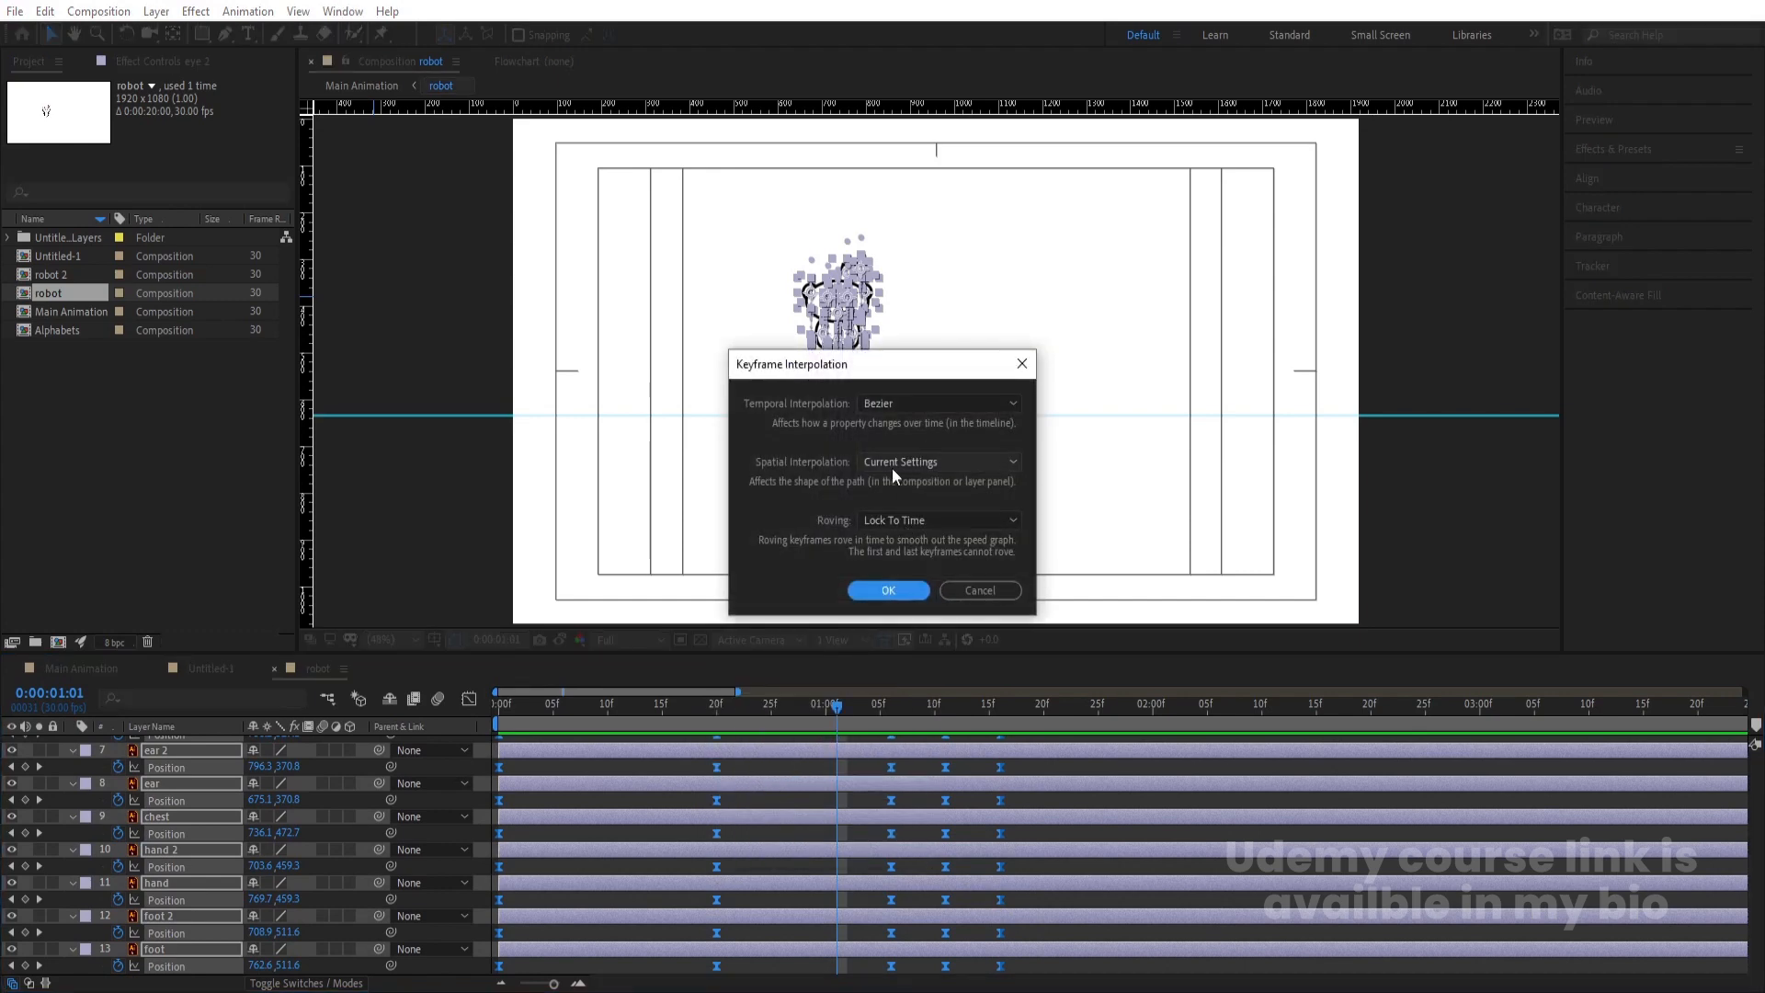
{"action": "left_click", "coordinate": [892, 466]}
{"action": "left_click", "coordinate": [897, 505]}
{"action": "left_click", "coordinate": [888, 591]}
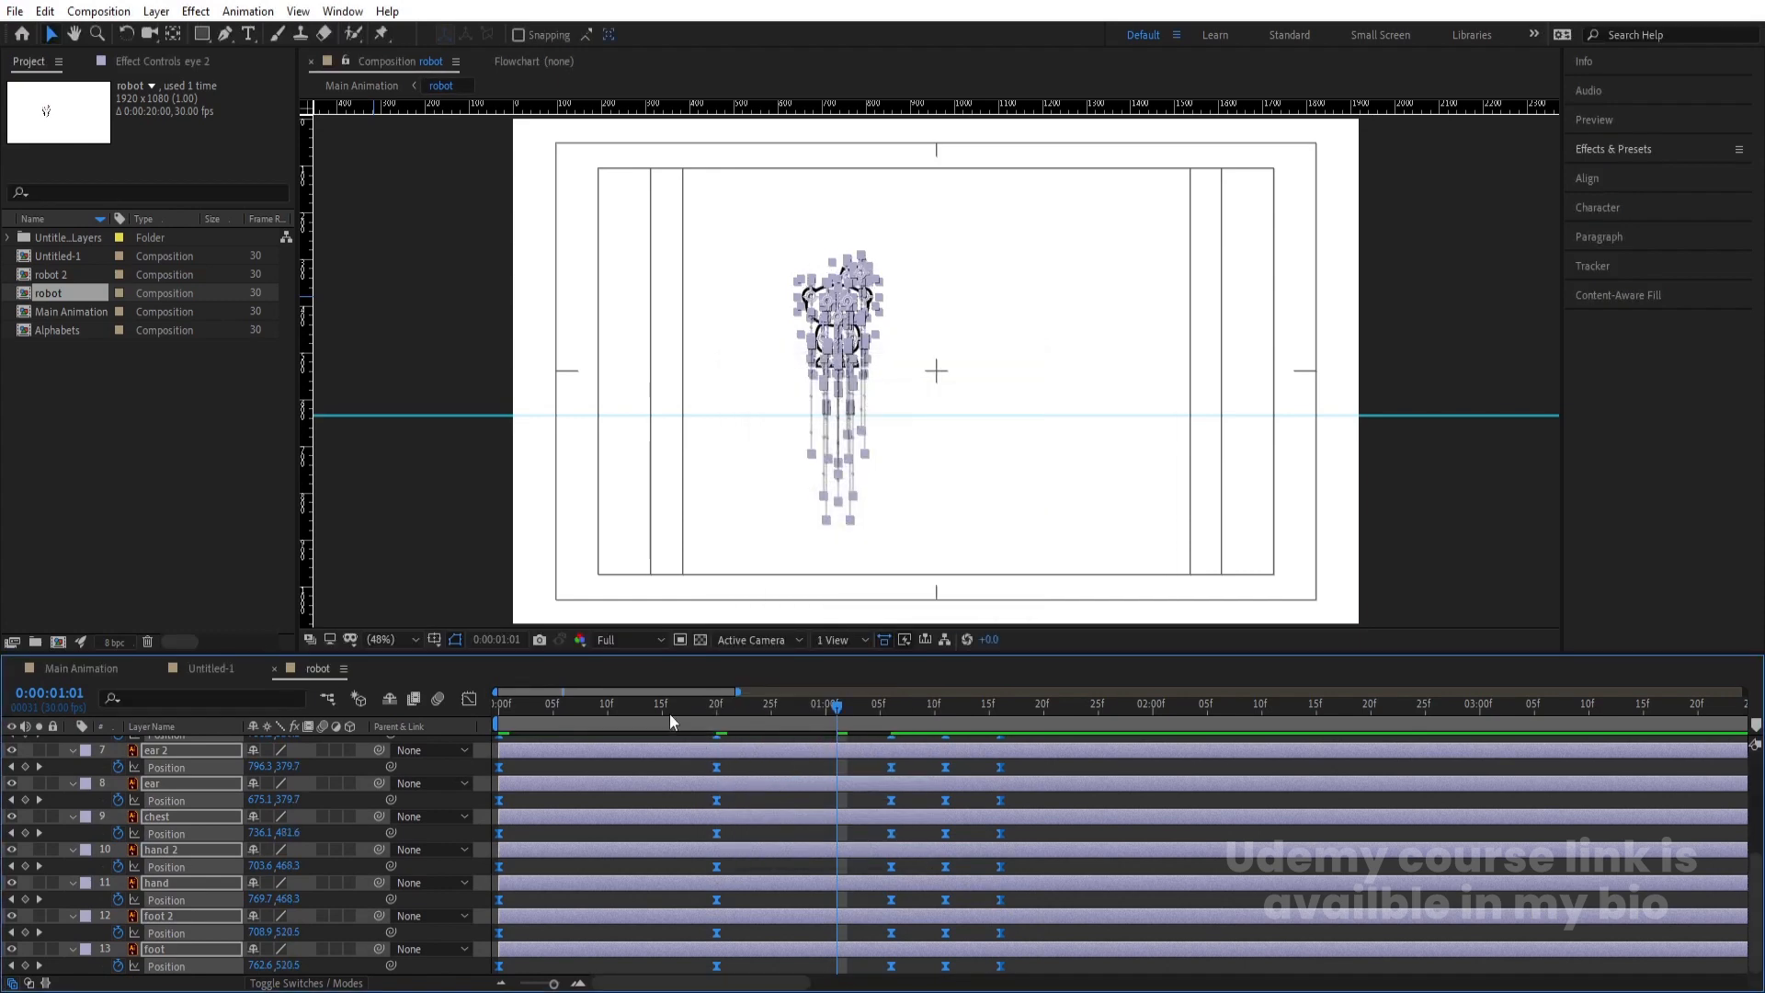
{"action": "key", "text": "Home"}
{"action": "key", "text": "space"}
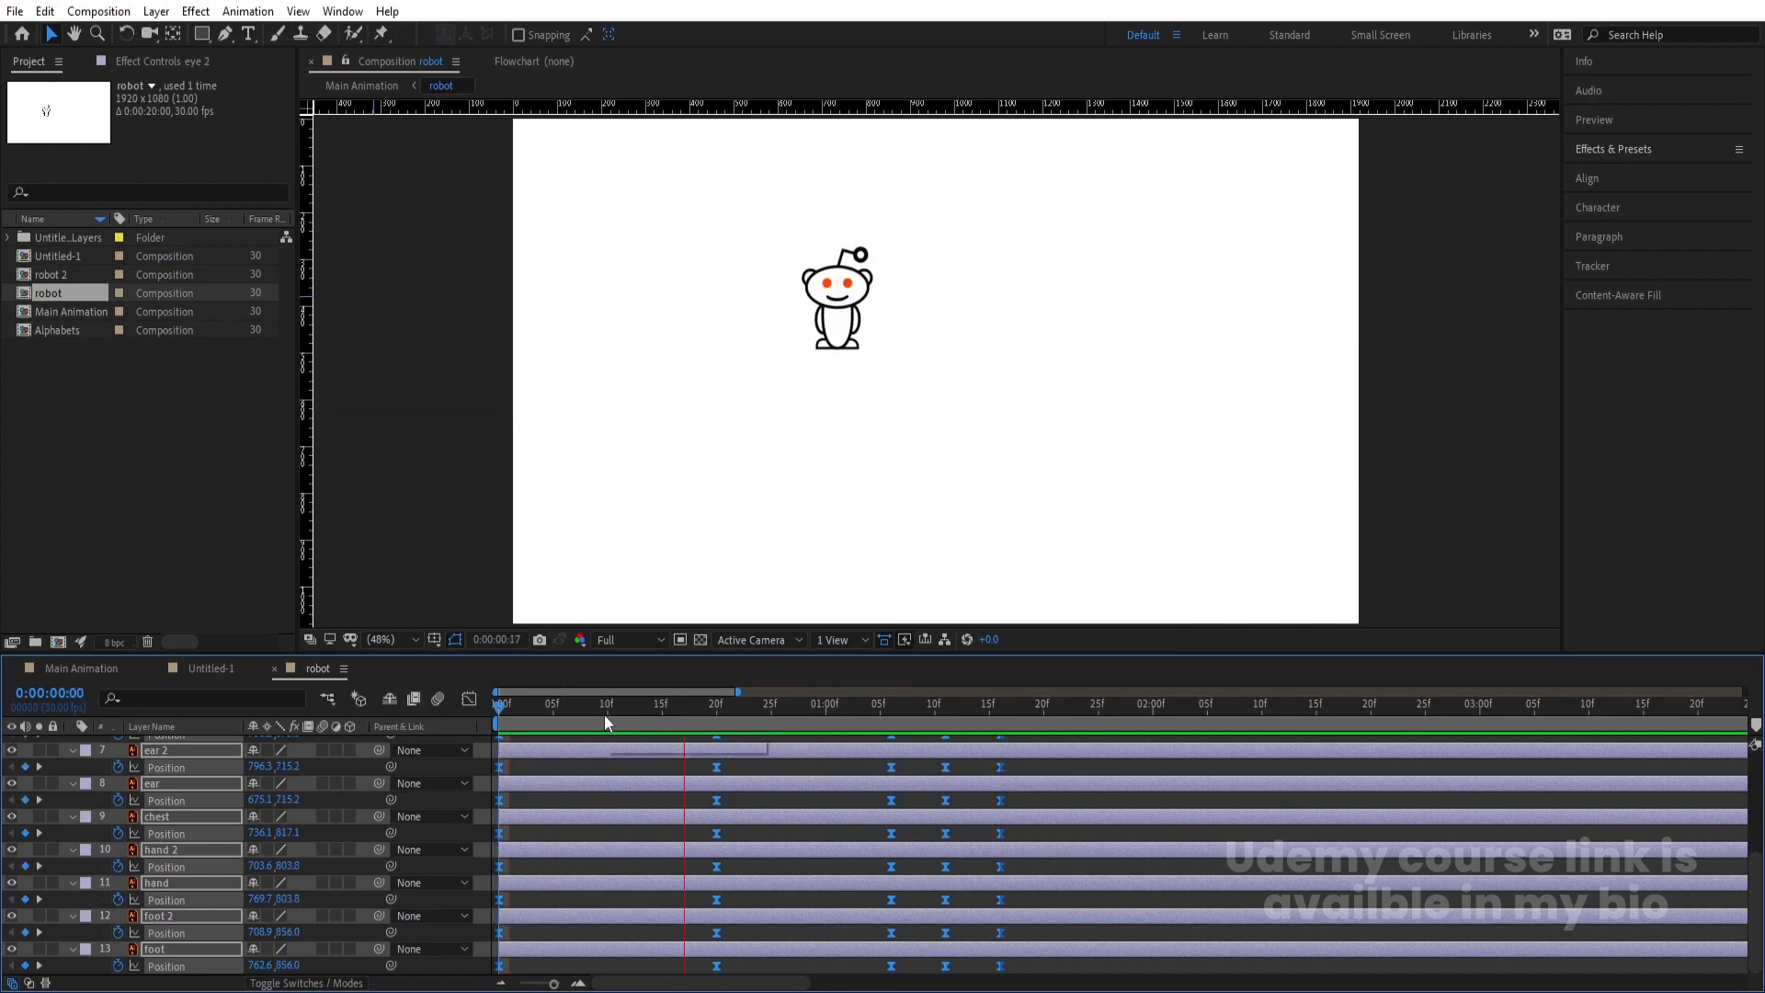
{"action": "key", "text": "space"}
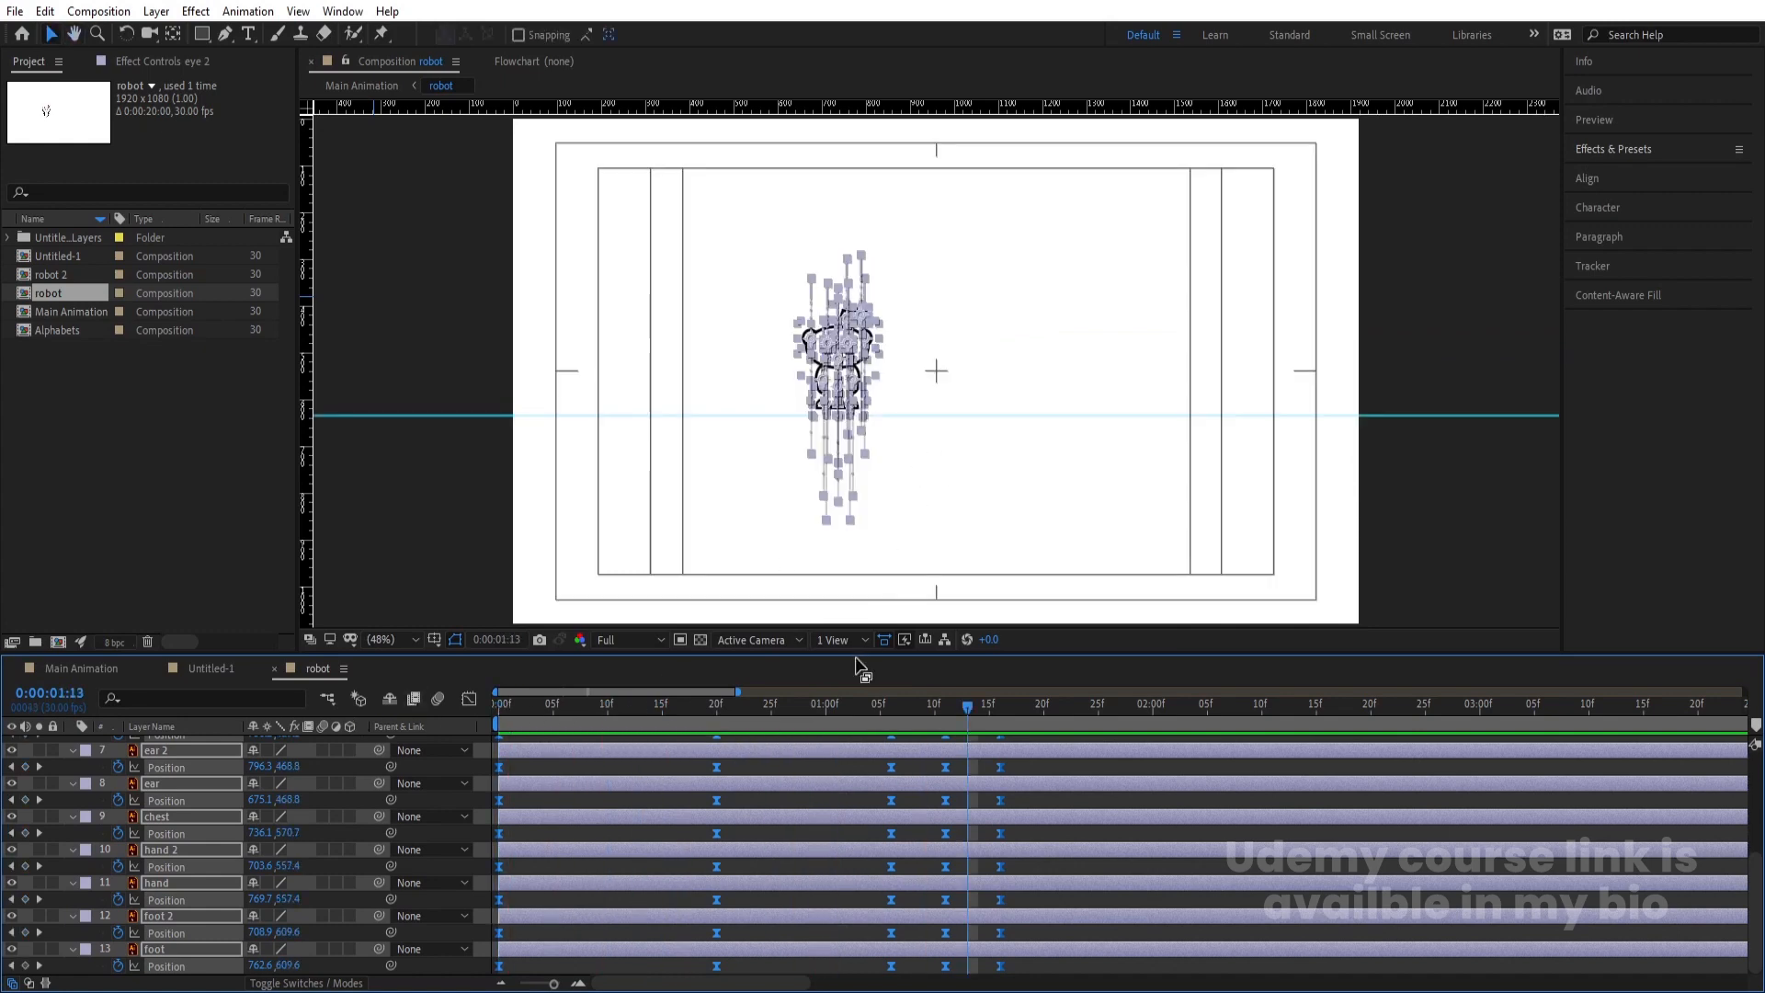
Add Rotation keyframes to all mascot layers at 0:00:00:00, keeping the angle at 0°
{"action": "scroll", "coordinate": [927, 791], "scroll_direction": "up", "scroll_amount": 5}
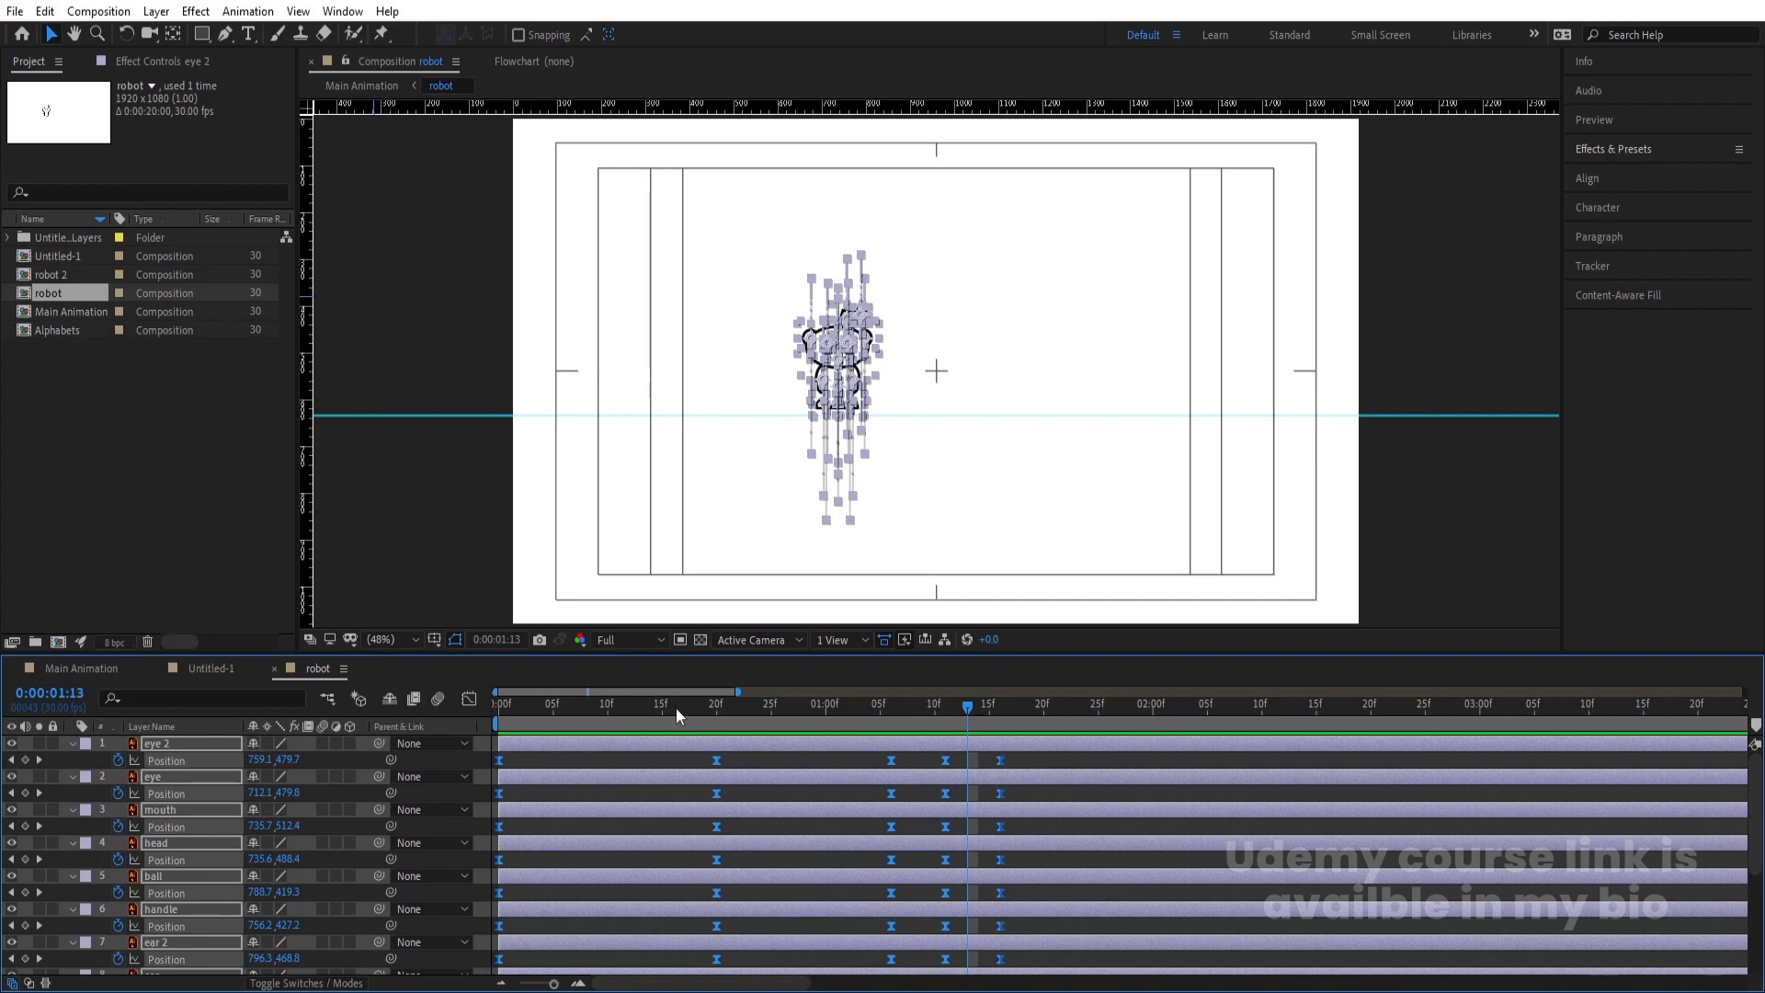
{"action": "key", "text": "Home"}
{"action": "key", "text": "r"}
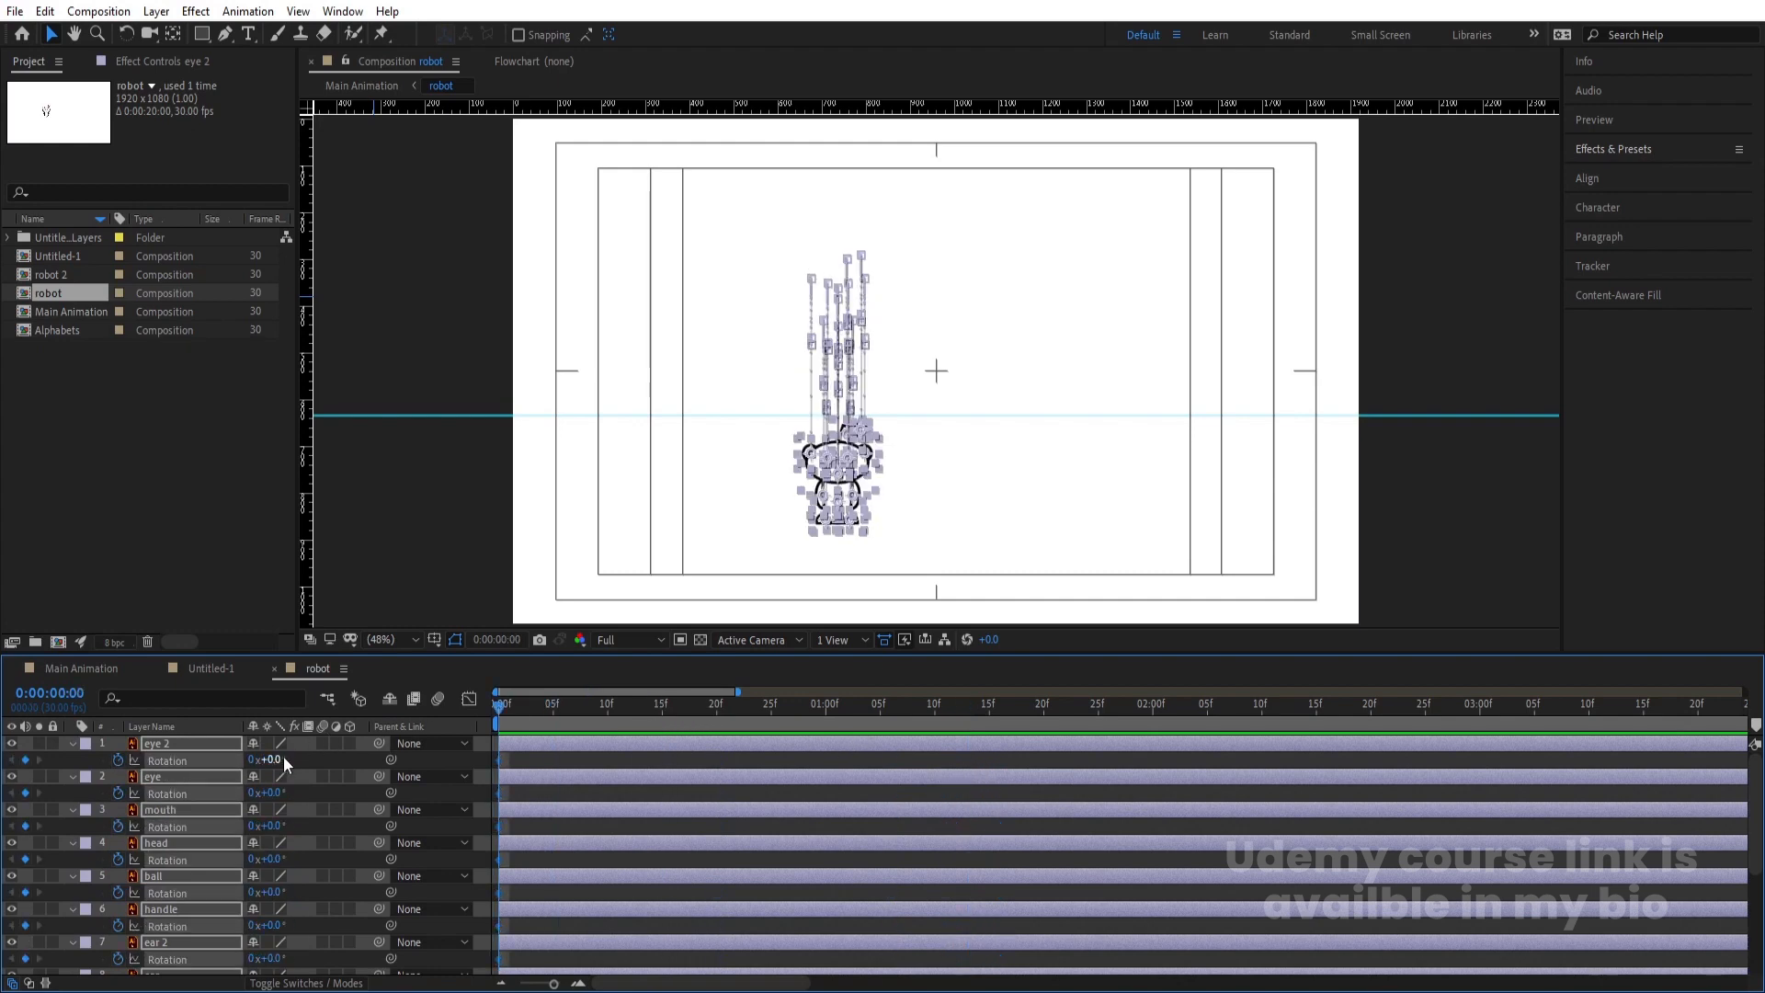
Show Position alongside Rotation, set all layers' Rotation to one full turn at the 0:00:01:06 keyframe, and preview the spin
{"action": "key", "text": "shift+p"}
{"action": "key", "text": "k"}
{"action": "key", "text": "k"}
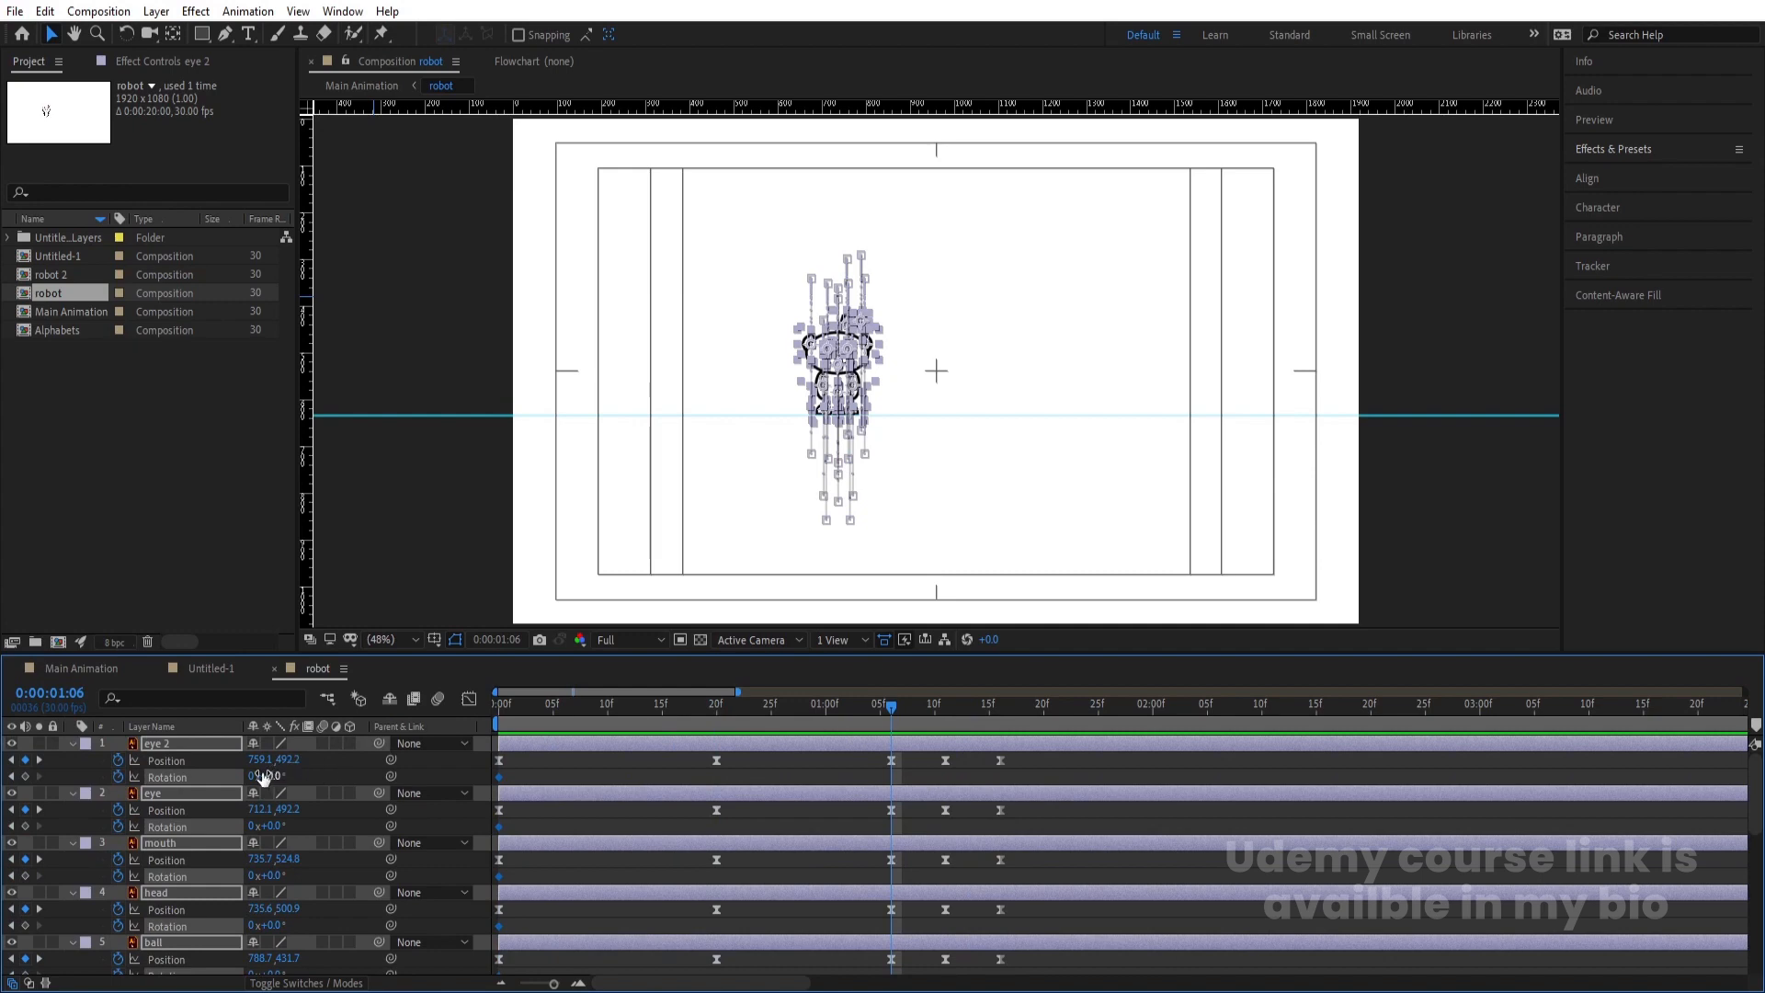
{"action": "left_click", "coordinate": [254, 778]}
{"action": "type", "text": "1"}
{"action": "key", "text": "Return"}
{"action": "left_click_drag", "start_coordinate": [515, 714], "coordinate": [418, 726]}
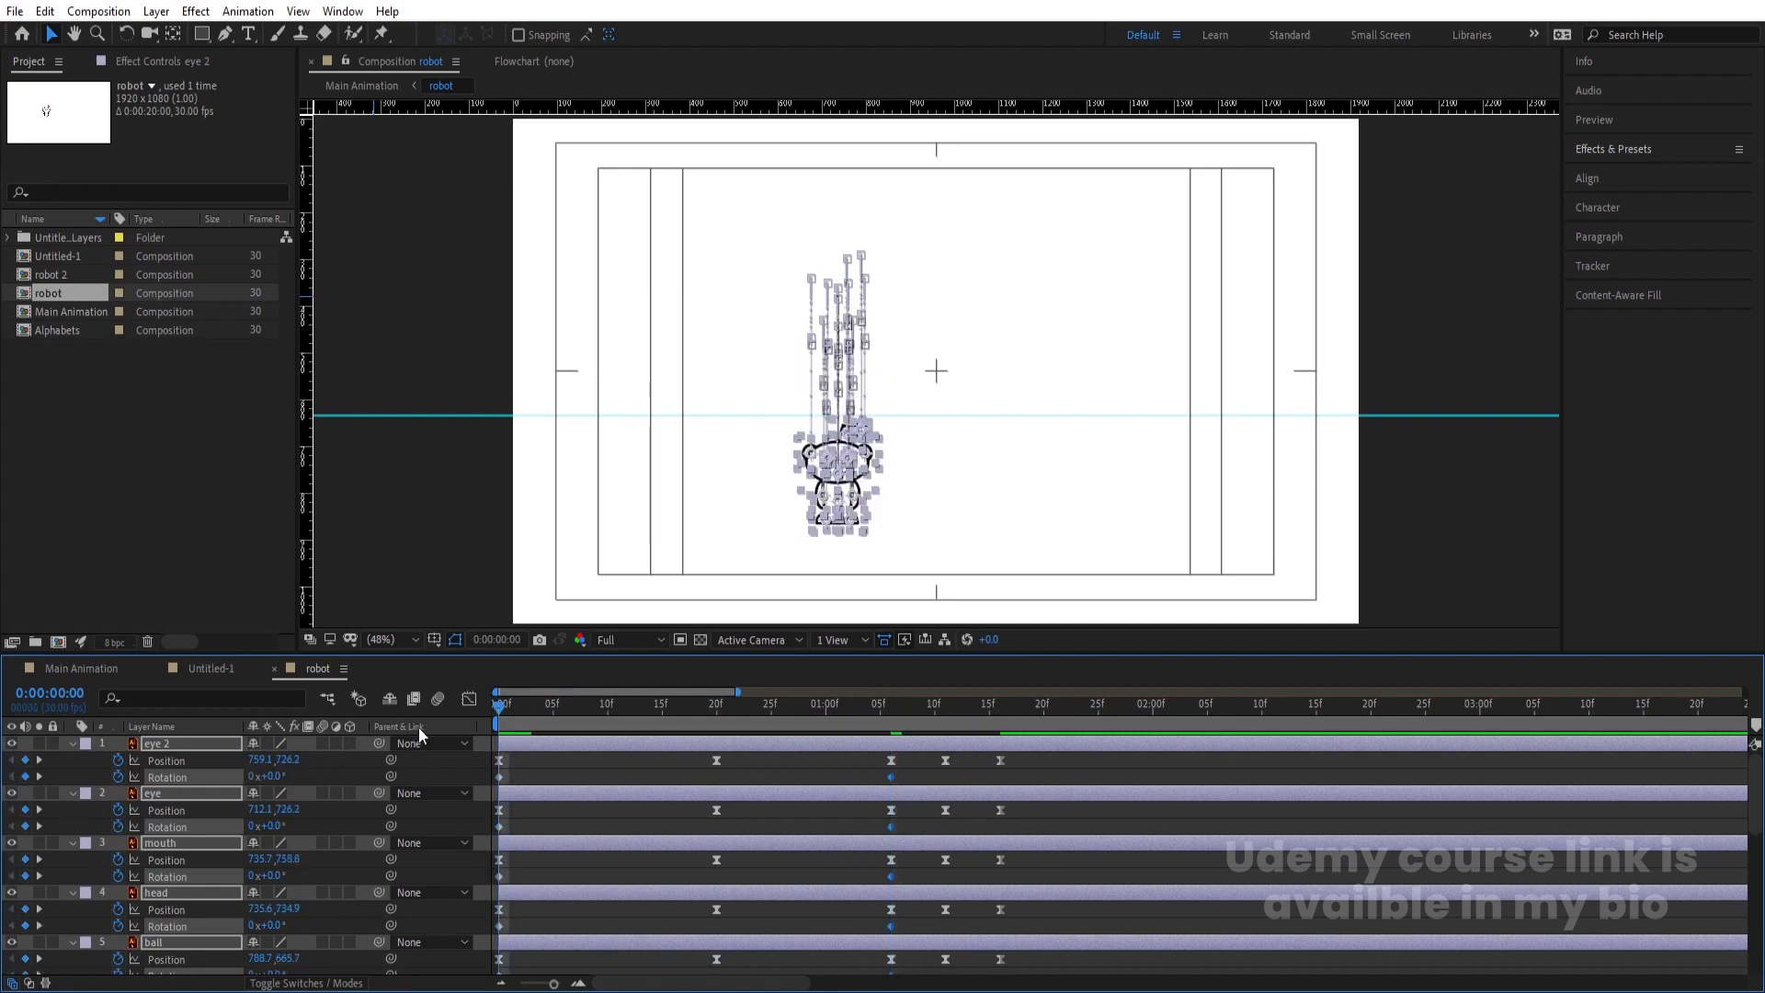
{"action": "key", "text": "space"}
{"action": "key", "text": "space"}
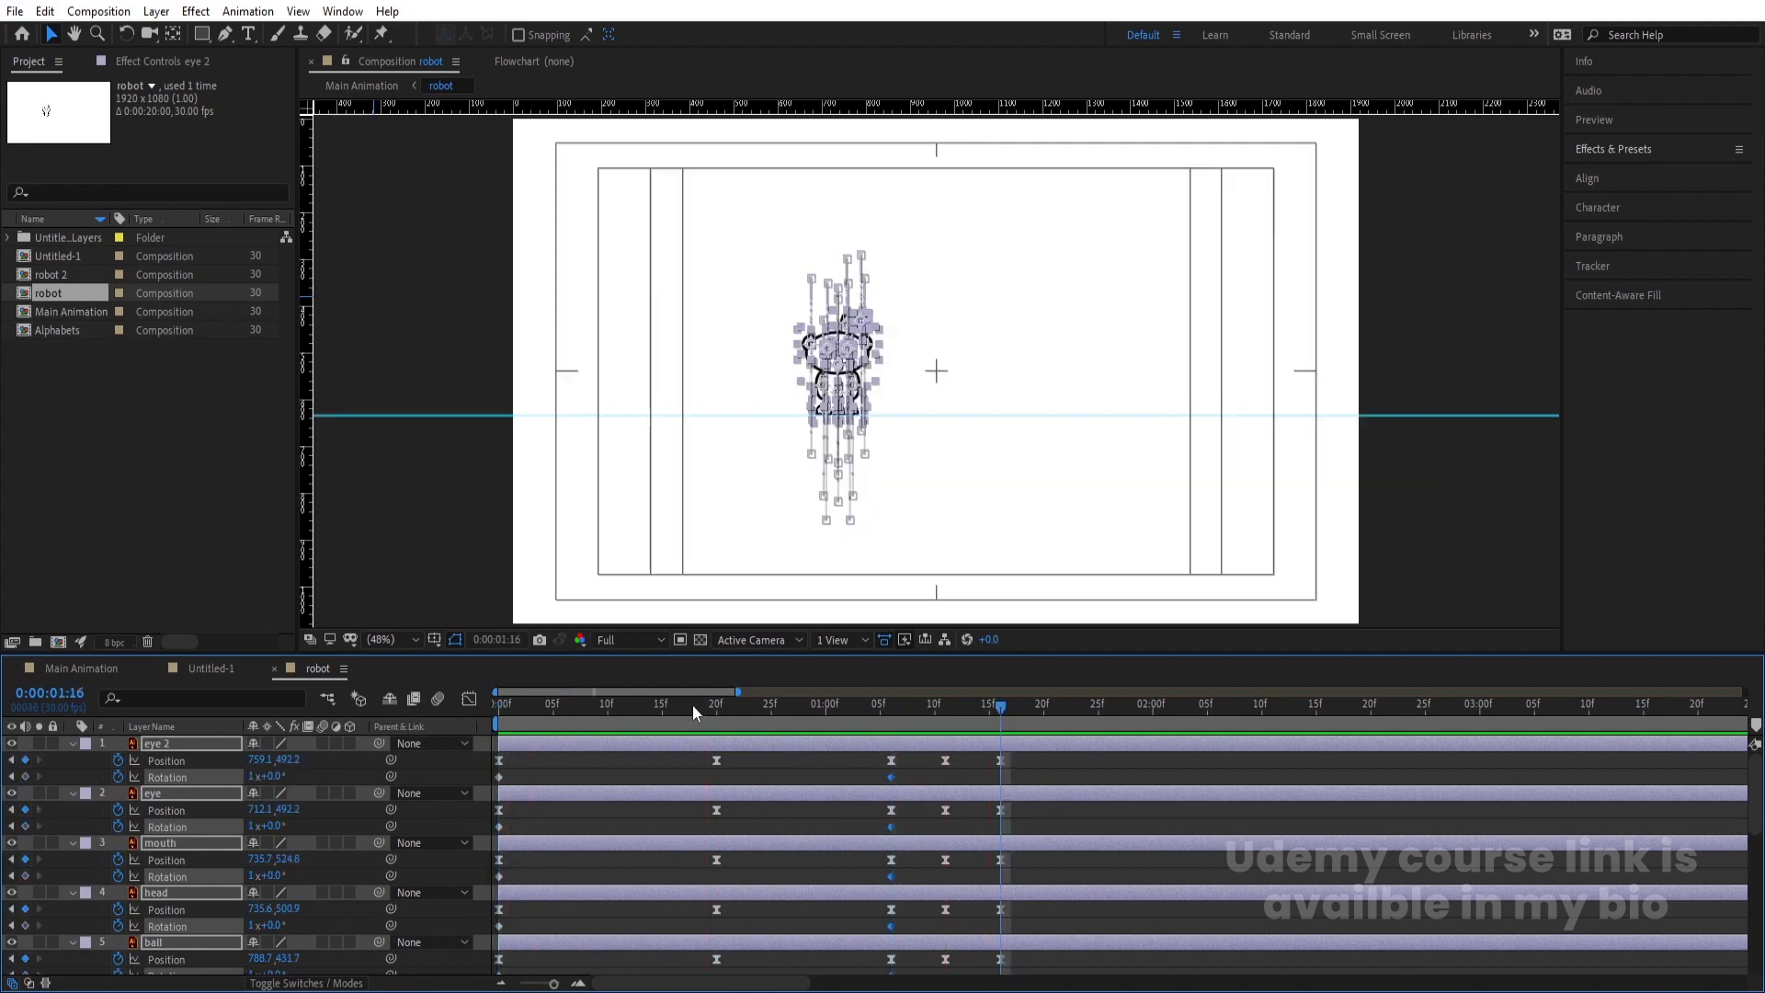
Isolate the Rotation properties, apply Easy Ease to all Rotation keyframes of the mascot layers, and show their speed graph
{"action": "left_click", "coordinate": [586, 760]}
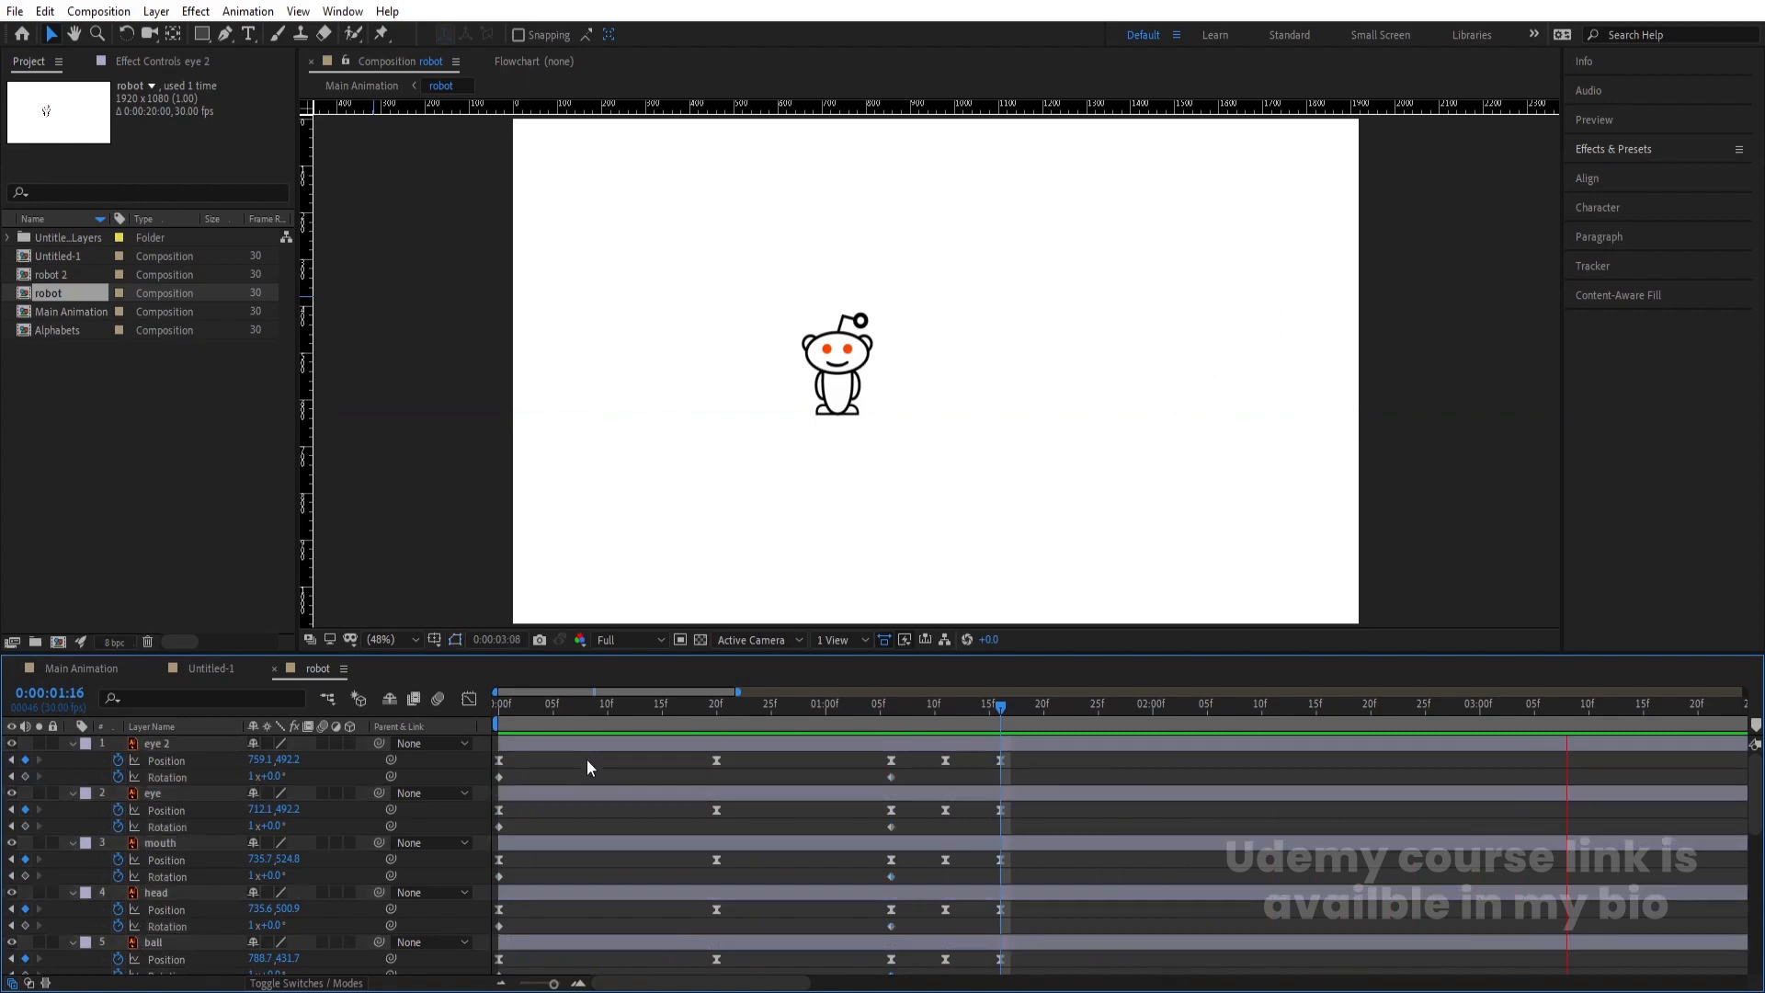
{"action": "key", "text": "u"}
{"action": "key", "text": "r"}
{"action": "scroll", "coordinate": [744, 772], "scroll_direction": "down", "scroll_amount": 5}
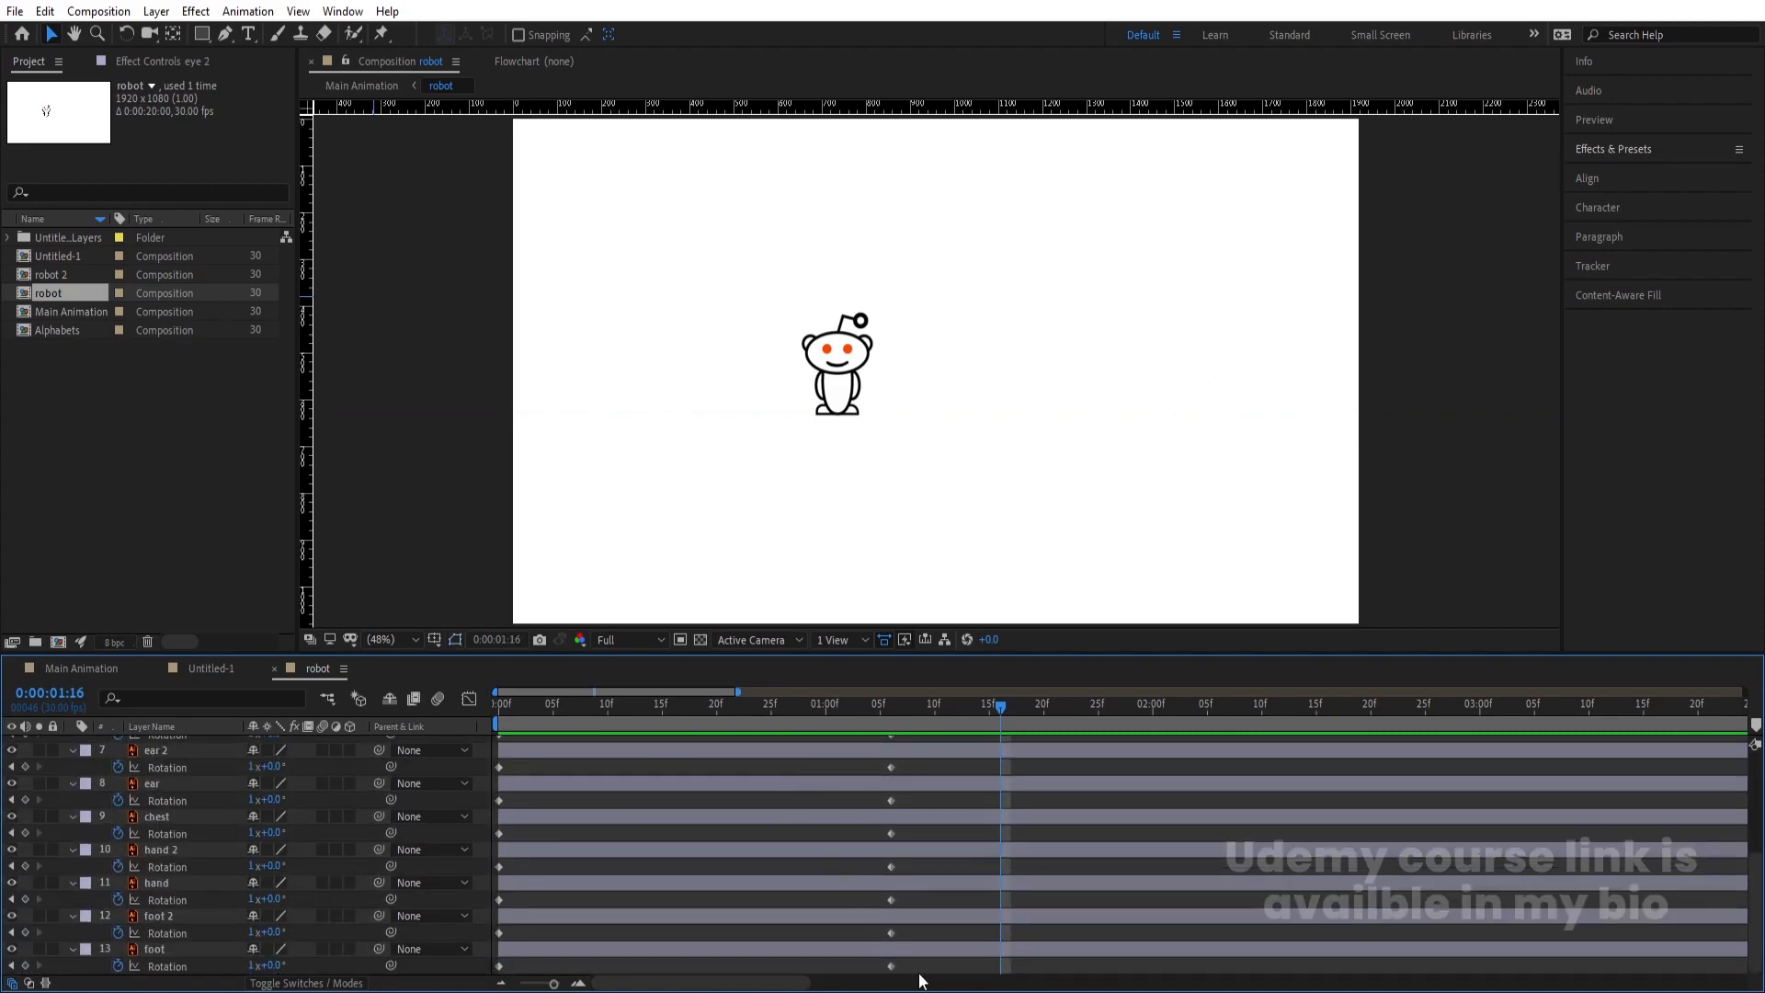
{"action": "key", "text": "ctrl+a"}
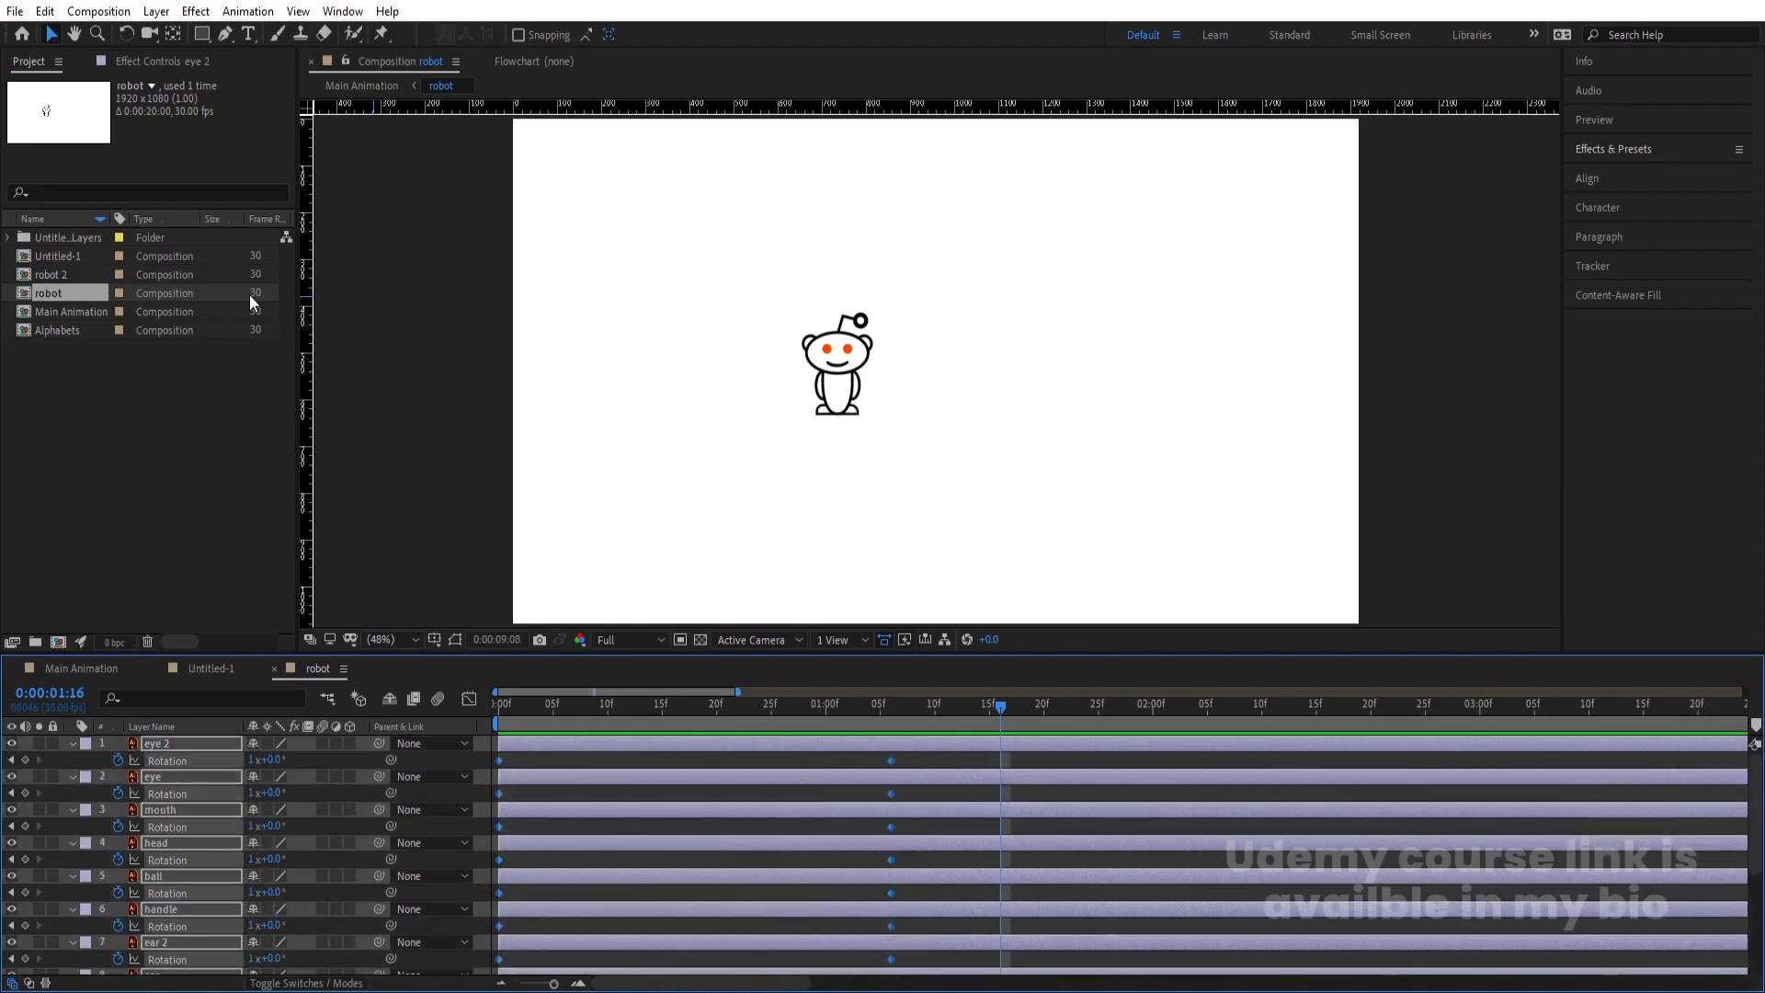
{"action": "left_click", "coordinate": [469, 700]}
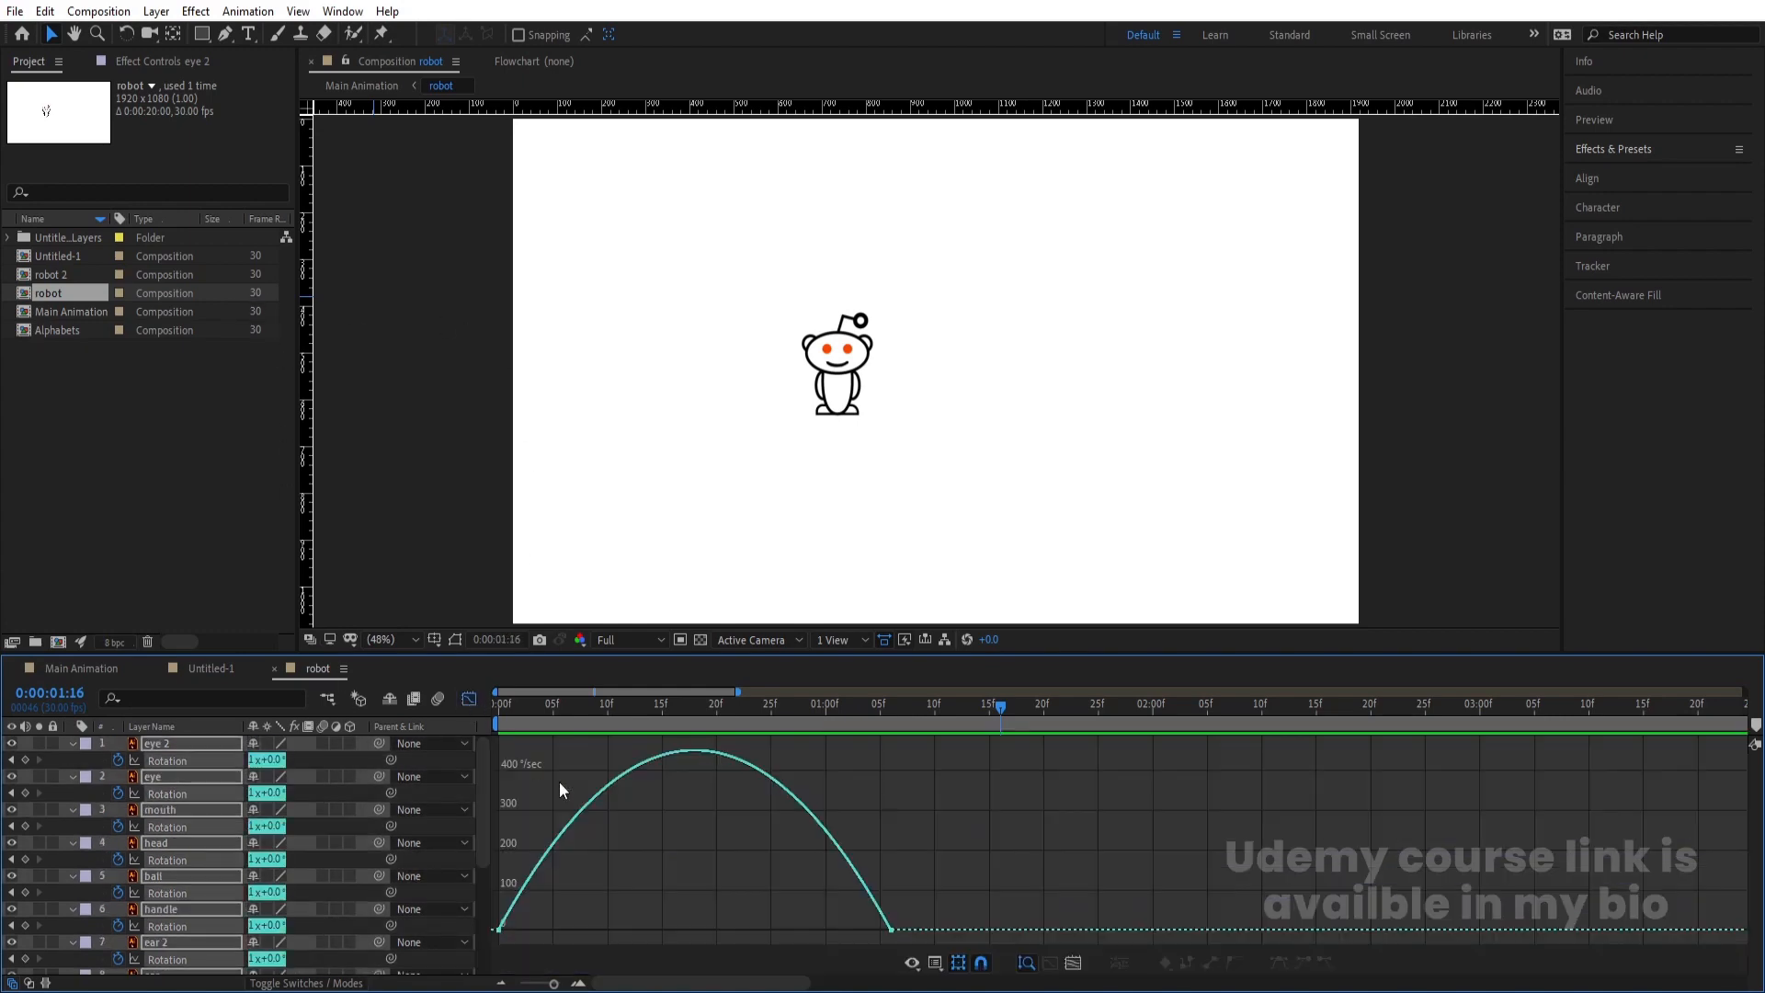
Lengthen the Rotation speed handles at both keyframes equally so the spin peaks mid-jump, close the graph editor, and preview
{"action": "left_click_drag", "start_coordinate": [932, 851], "coordinate": [487, 947]}
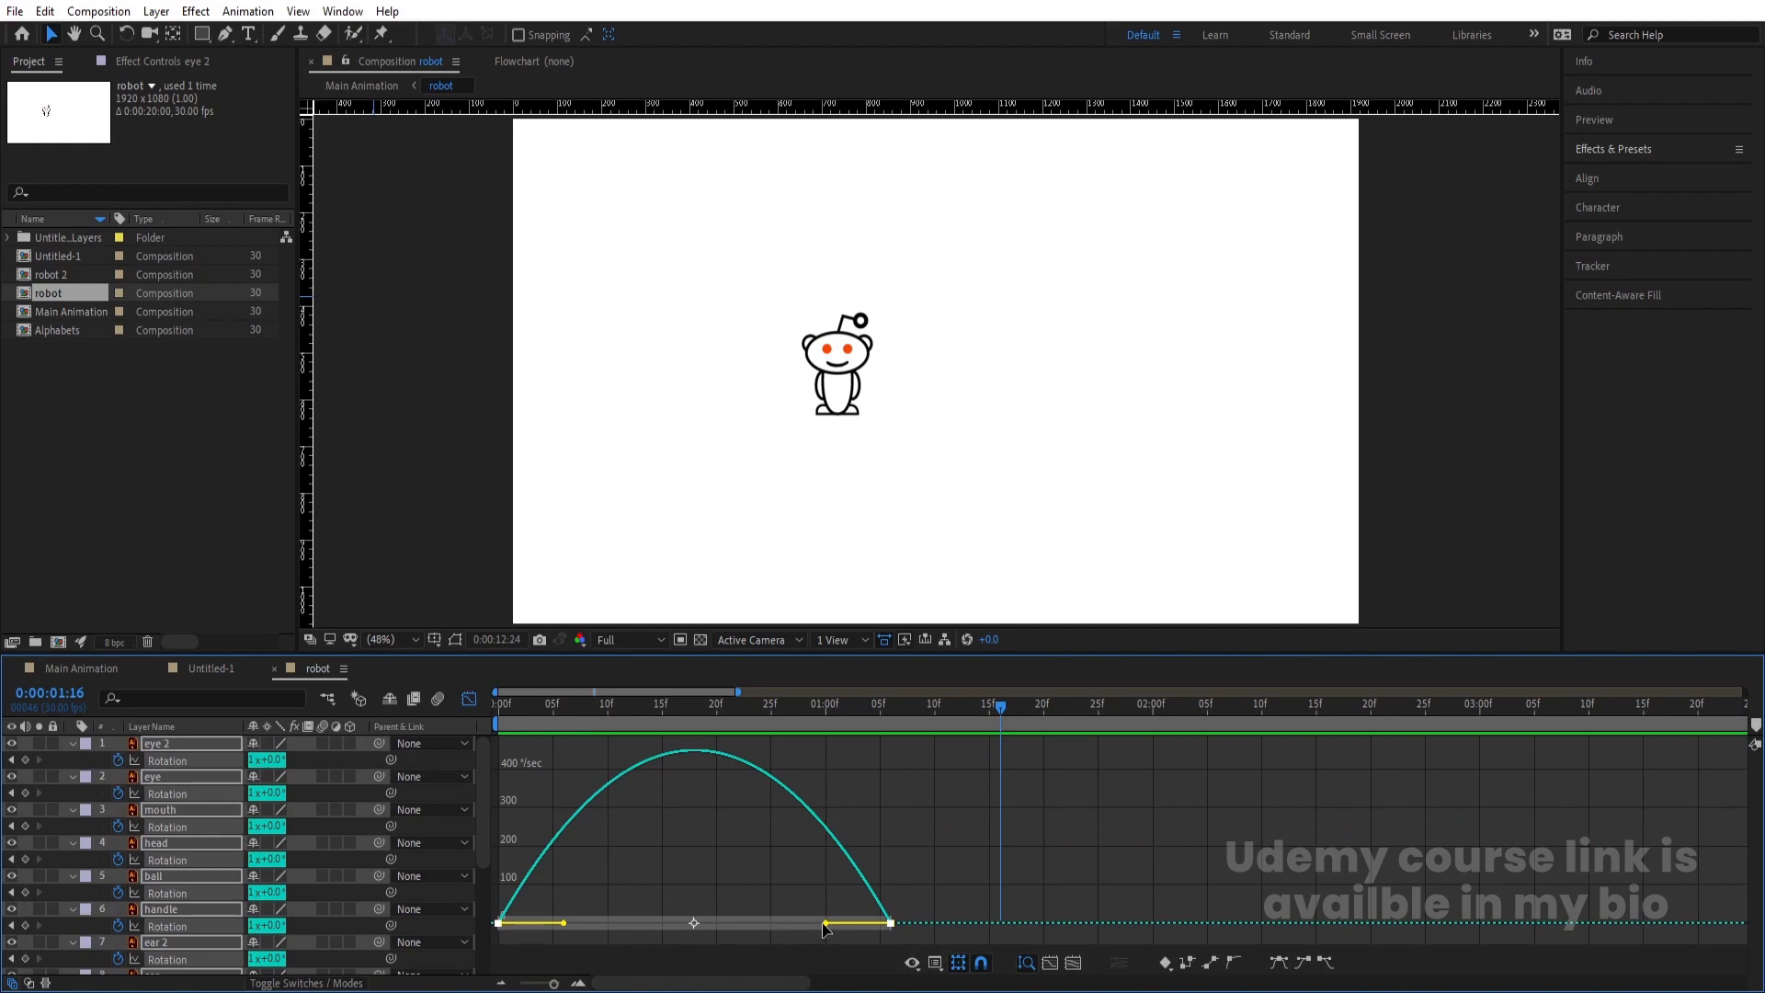
{"action": "left_click_drag", "start_coordinate": [825, 923], "coordinate": [761, 924]}
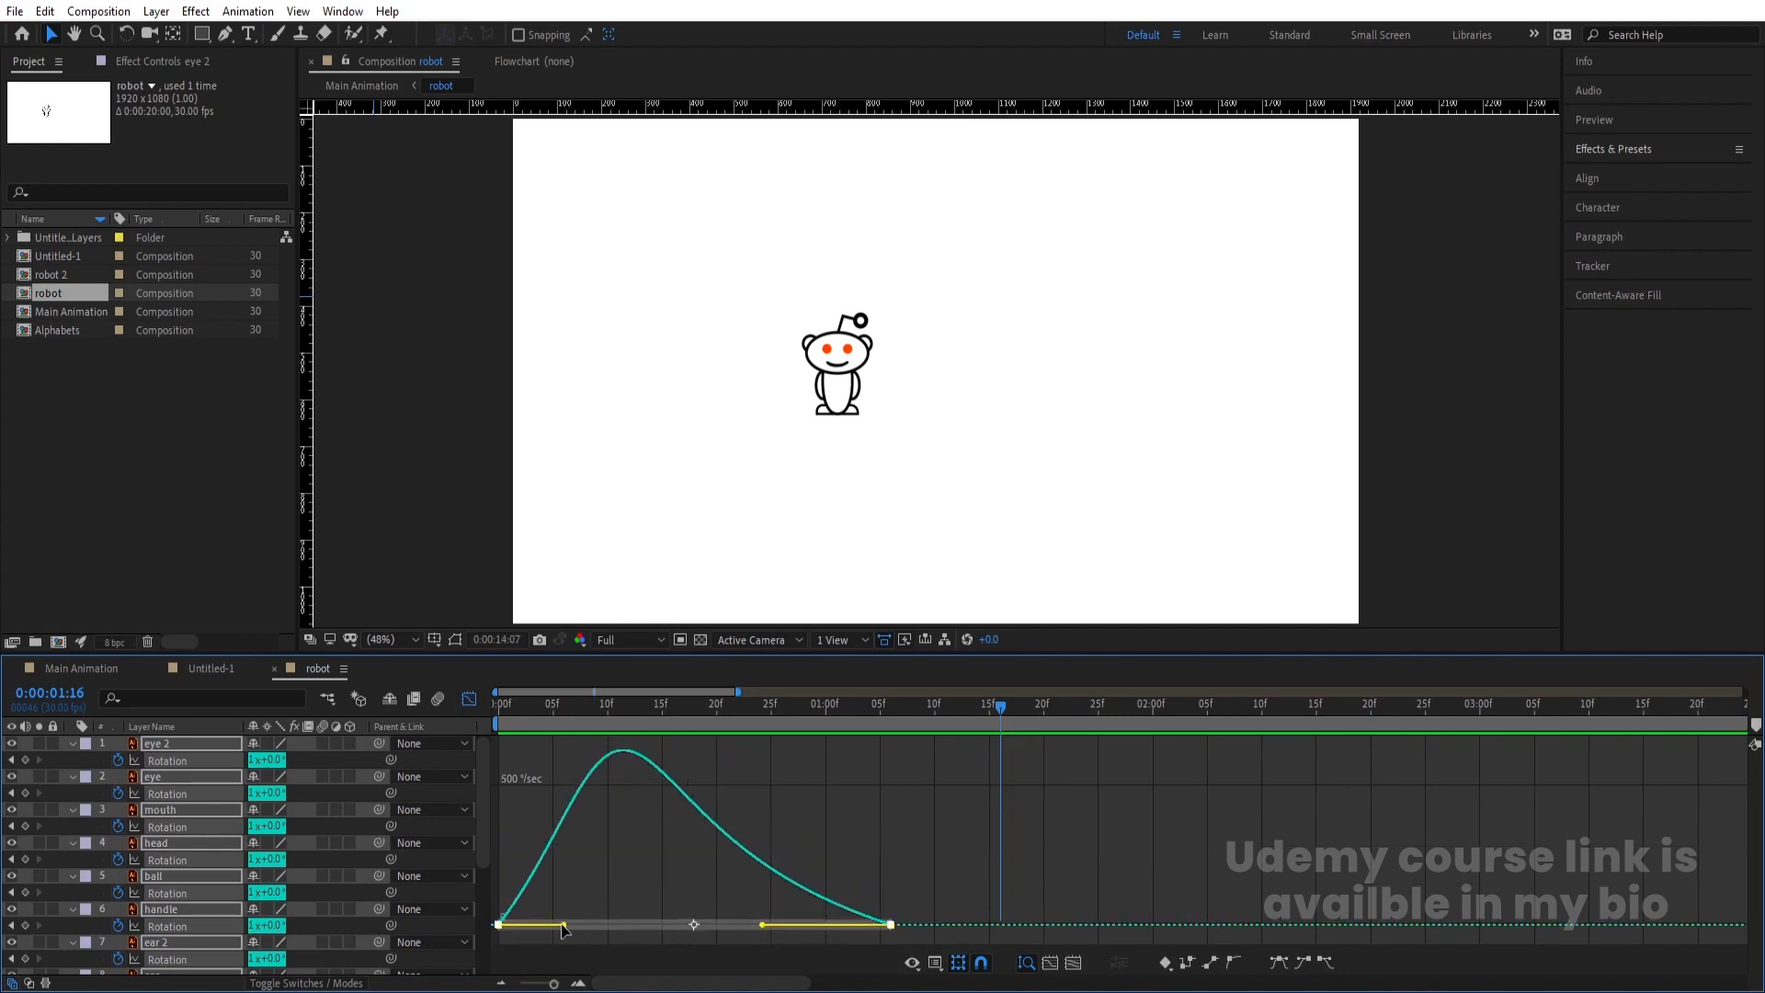
{"action": "left_click_drag", "start_coordinate": [563, 925], "coordinate": [628, 924]}
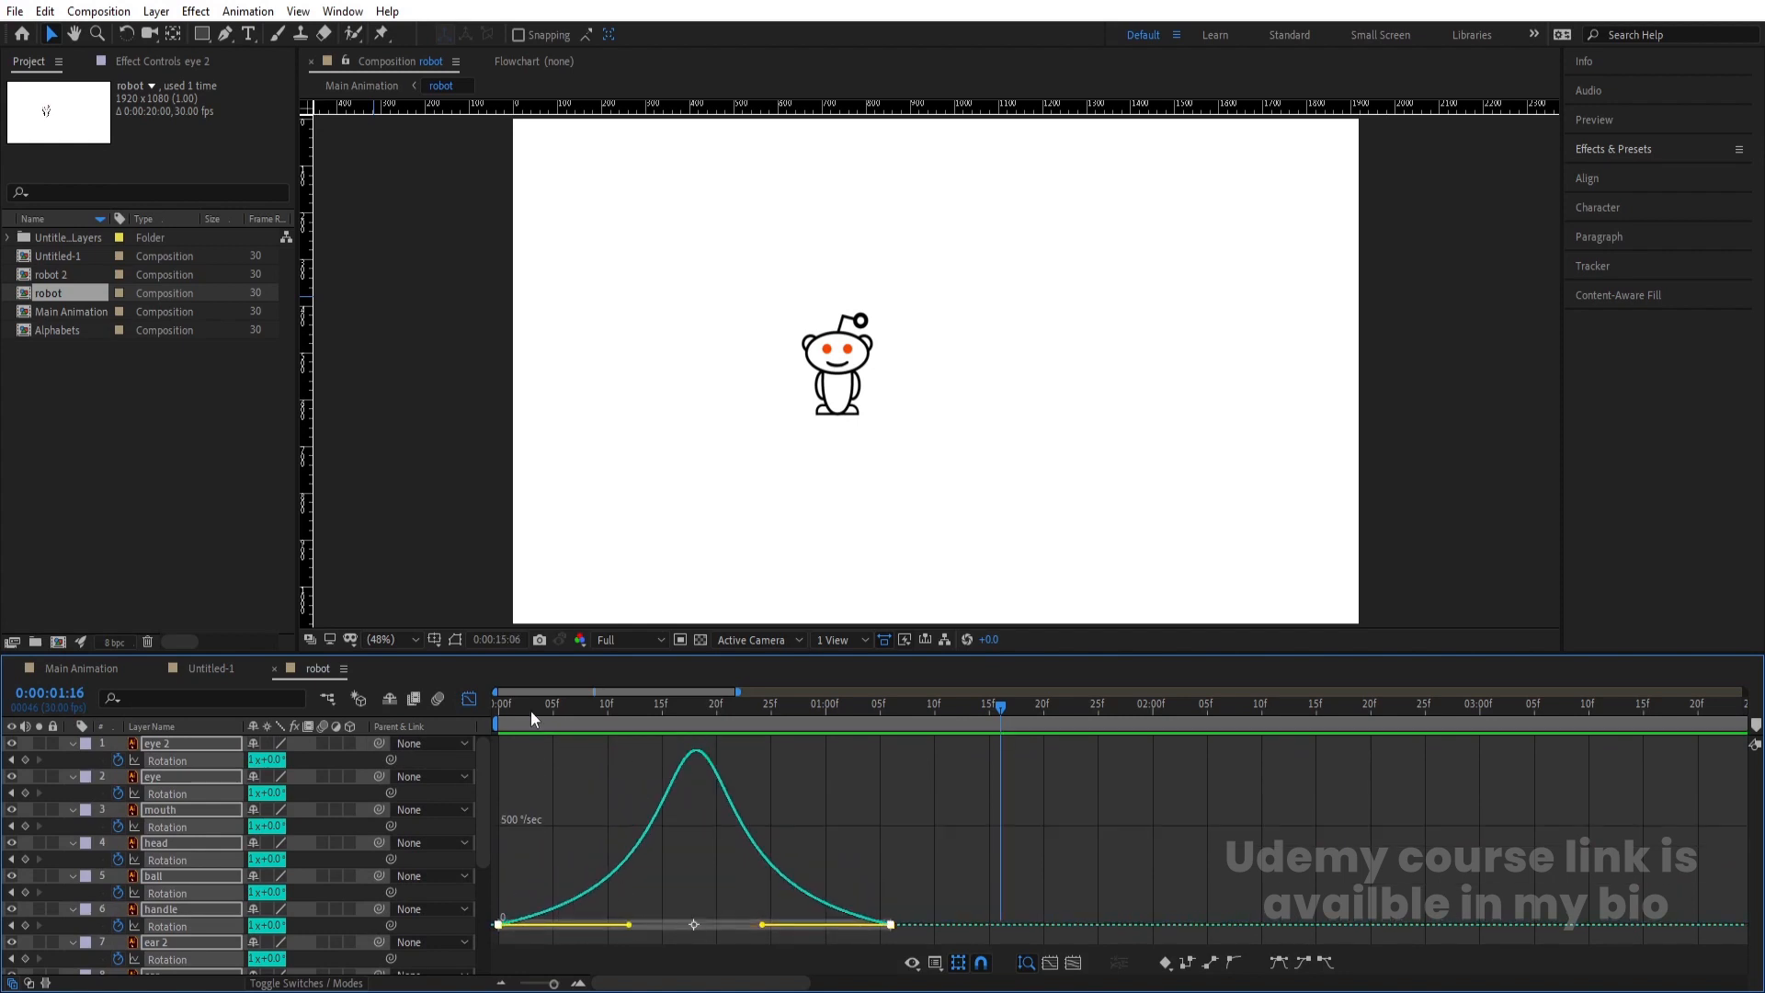
{"action": "key", "text": "space"}
{"action": "left_click", "coordinate": [469, 700]}
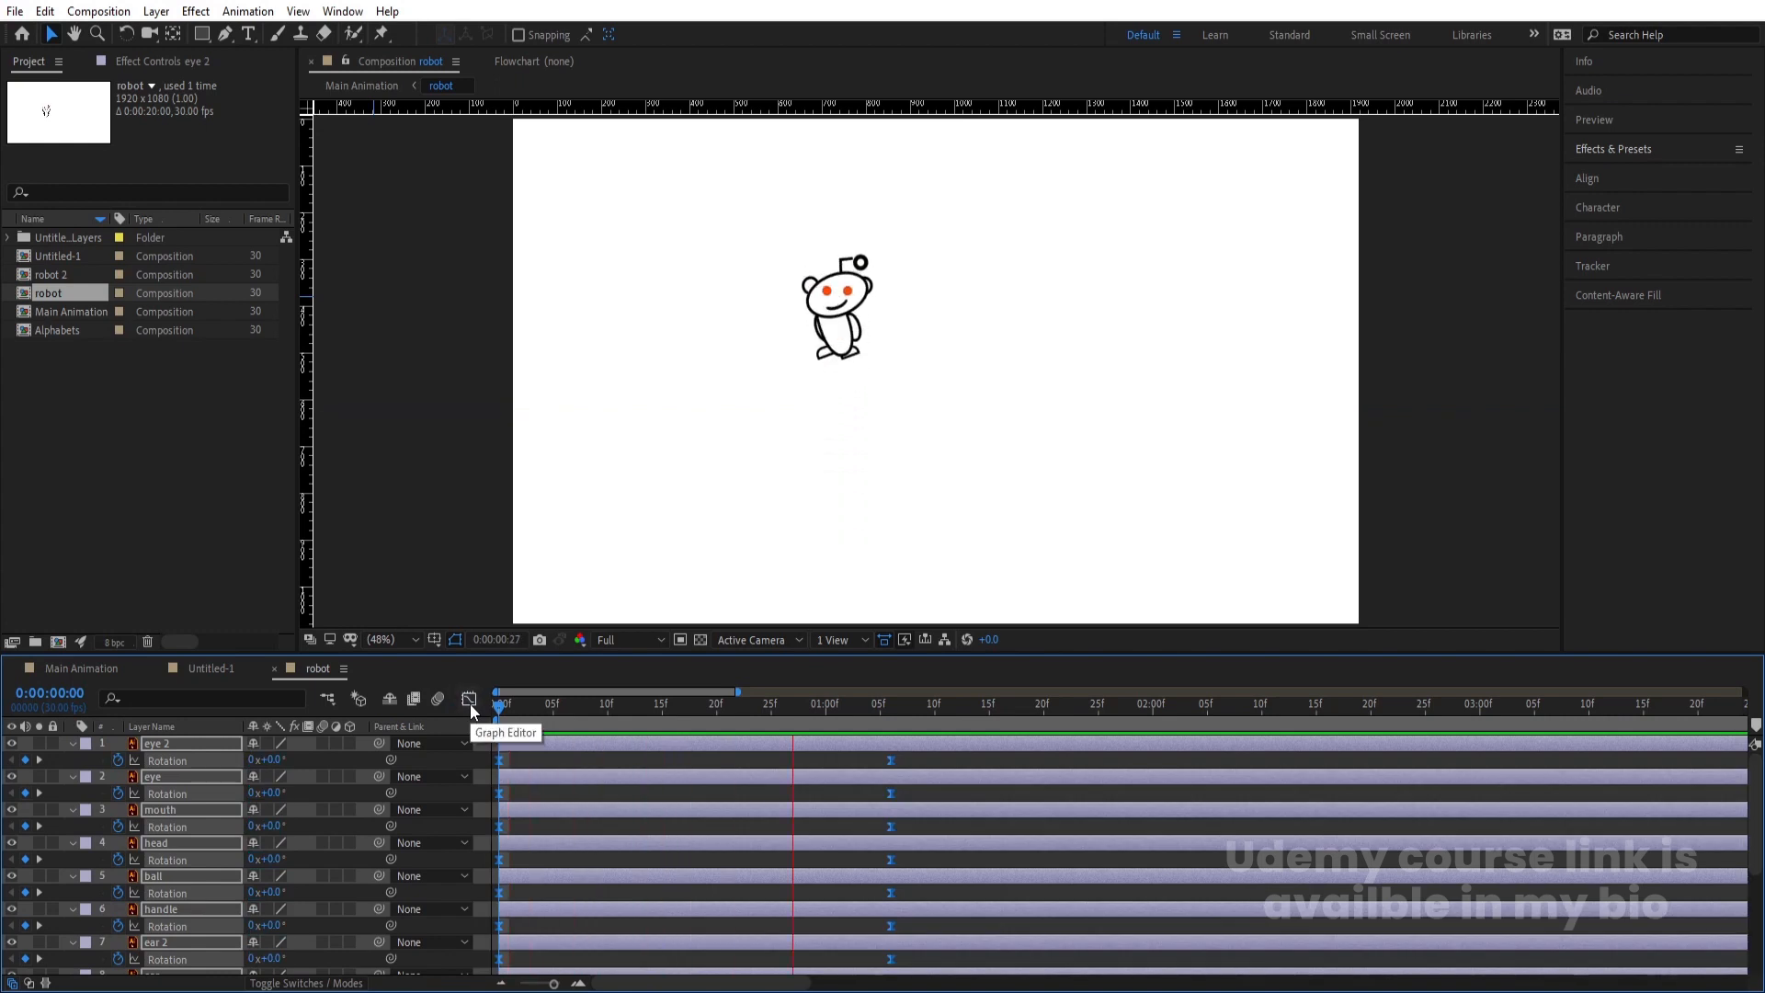
{"action": "key", "text": "space"}
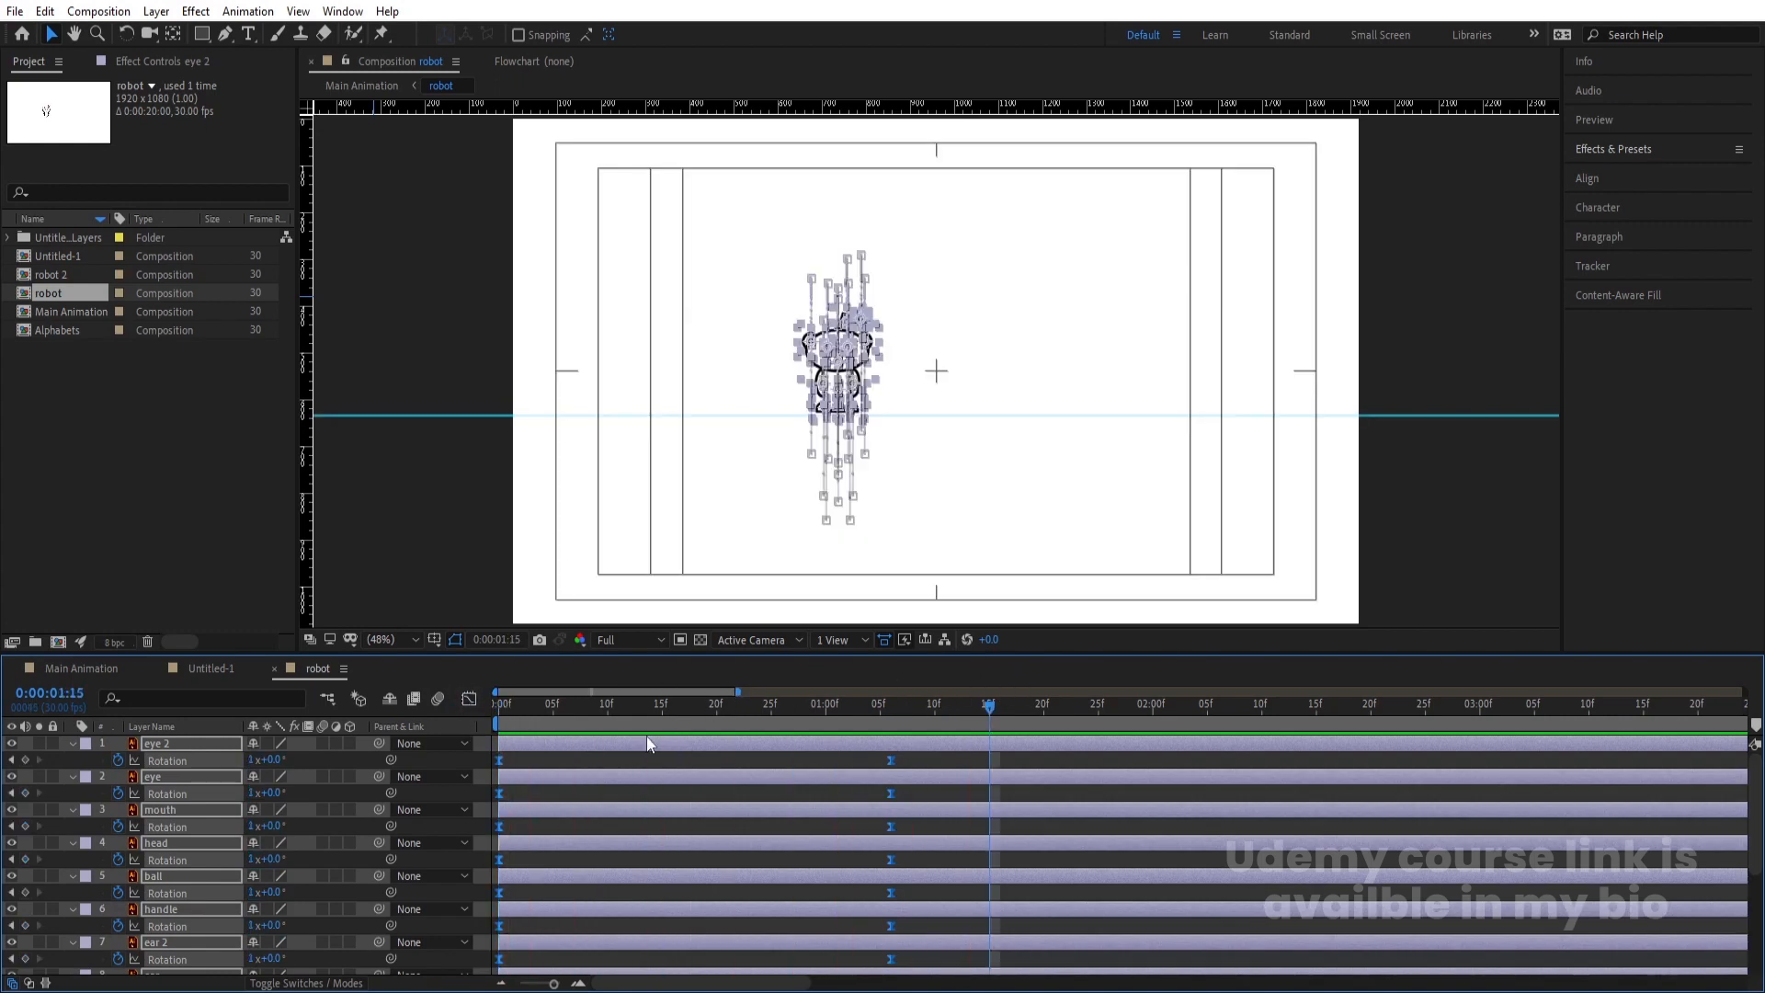
Reveal and select all Position and Rotation keyframes, compress them proportionally so the last falls at 0:00:01:05, and preview
{"action": "left_click", "coordinate": [579, 761]}
{"action": "key", "text": "y"}
{"action": "key", "text": "u"}
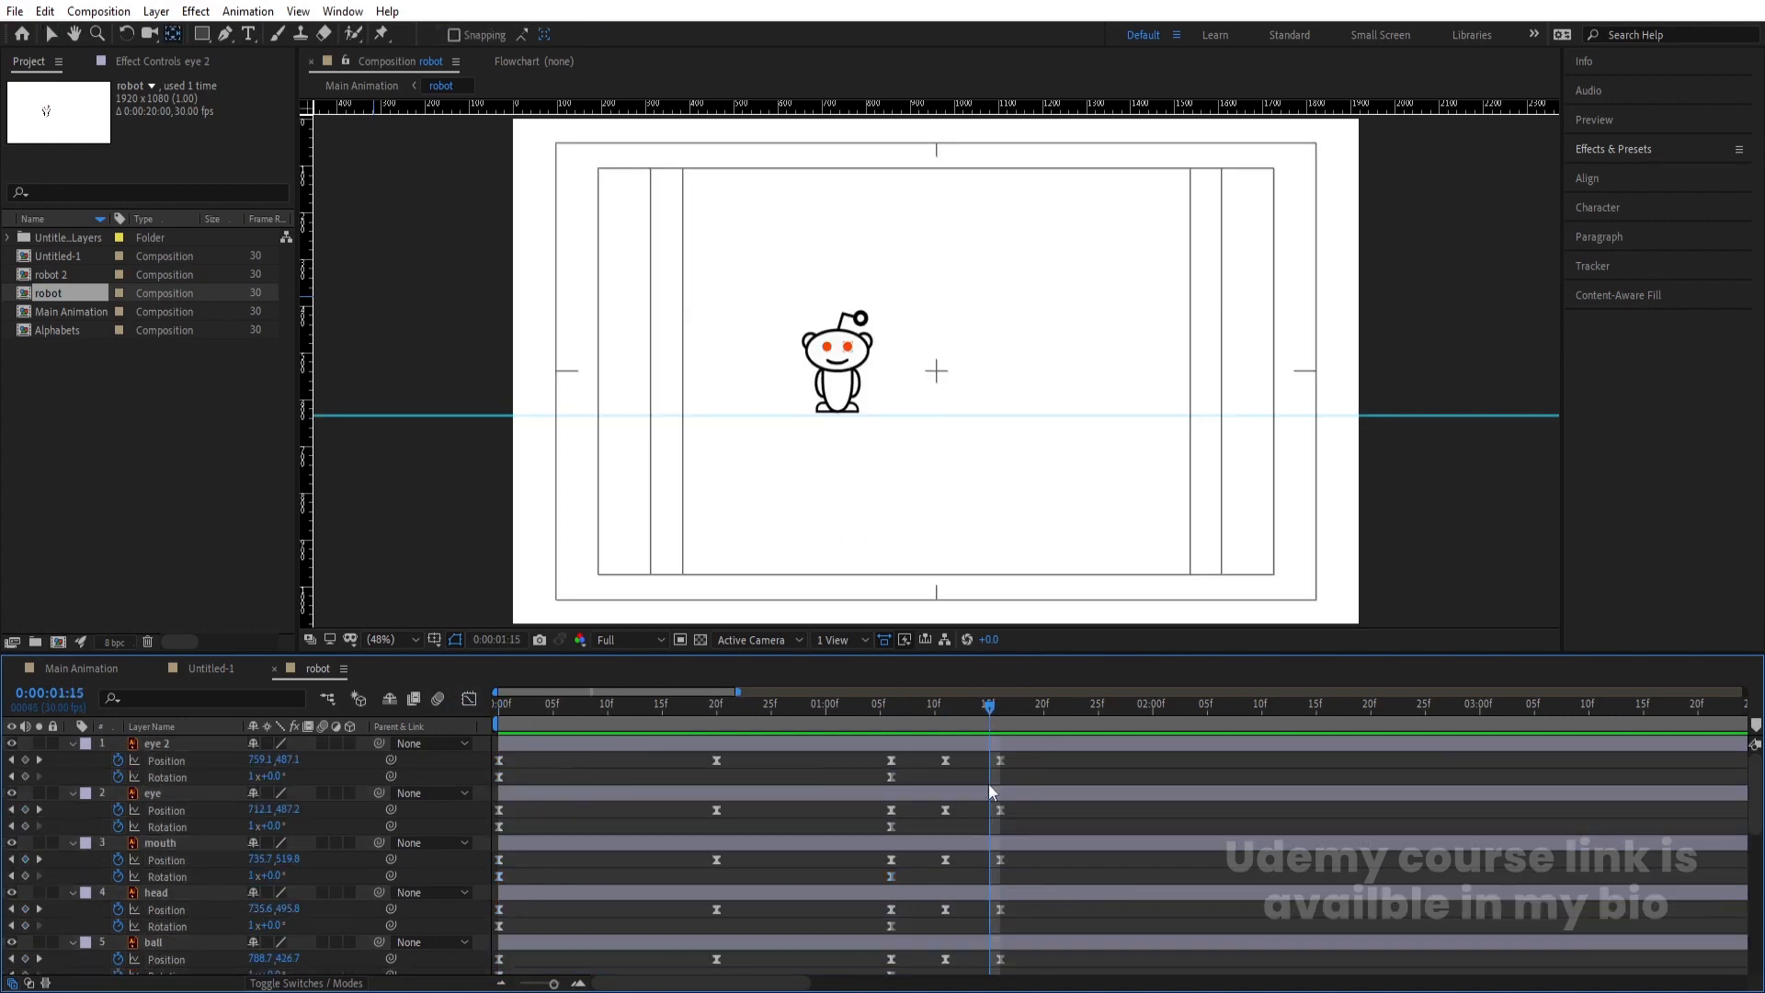
{"action": "key", "text": "Page_Down"}
{"action": "left_click_drag", "start_coordinate": [980, 823], "coordinate": [417, 979]}
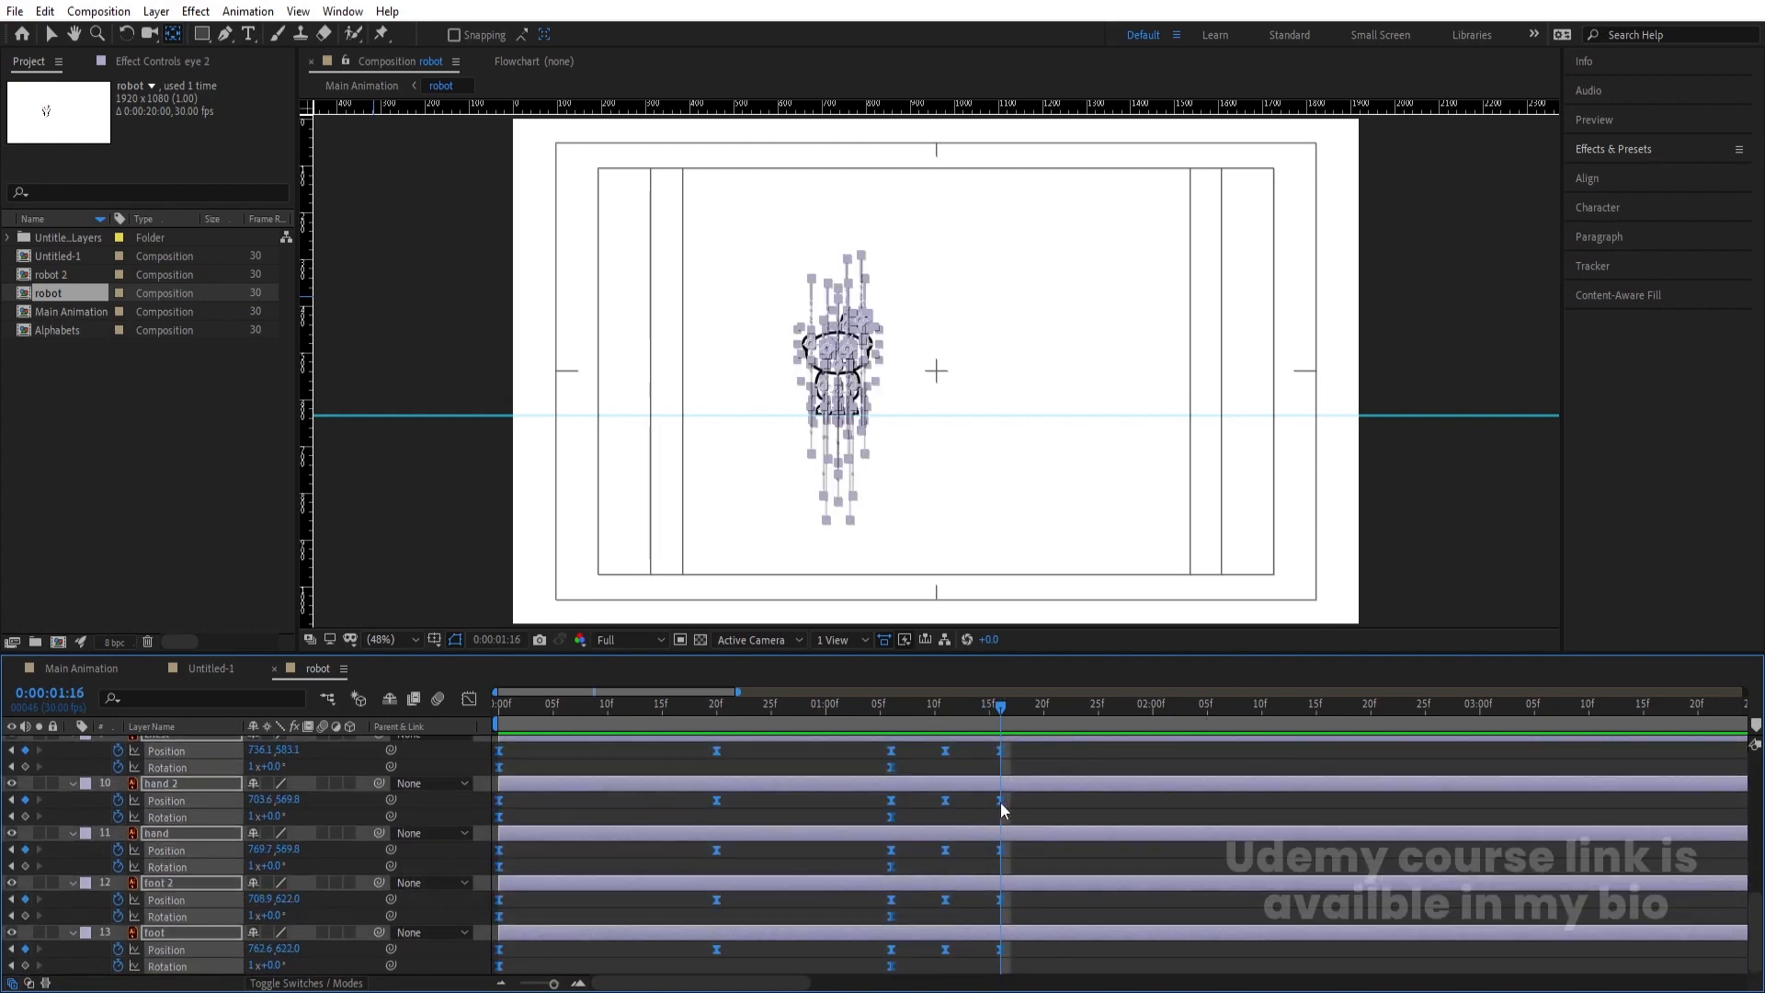
{"action": "left_click_drag", "start_coordinate": [1000, 801], "coordinate": [896, 706]}
{"action": "key", "text": "space"}
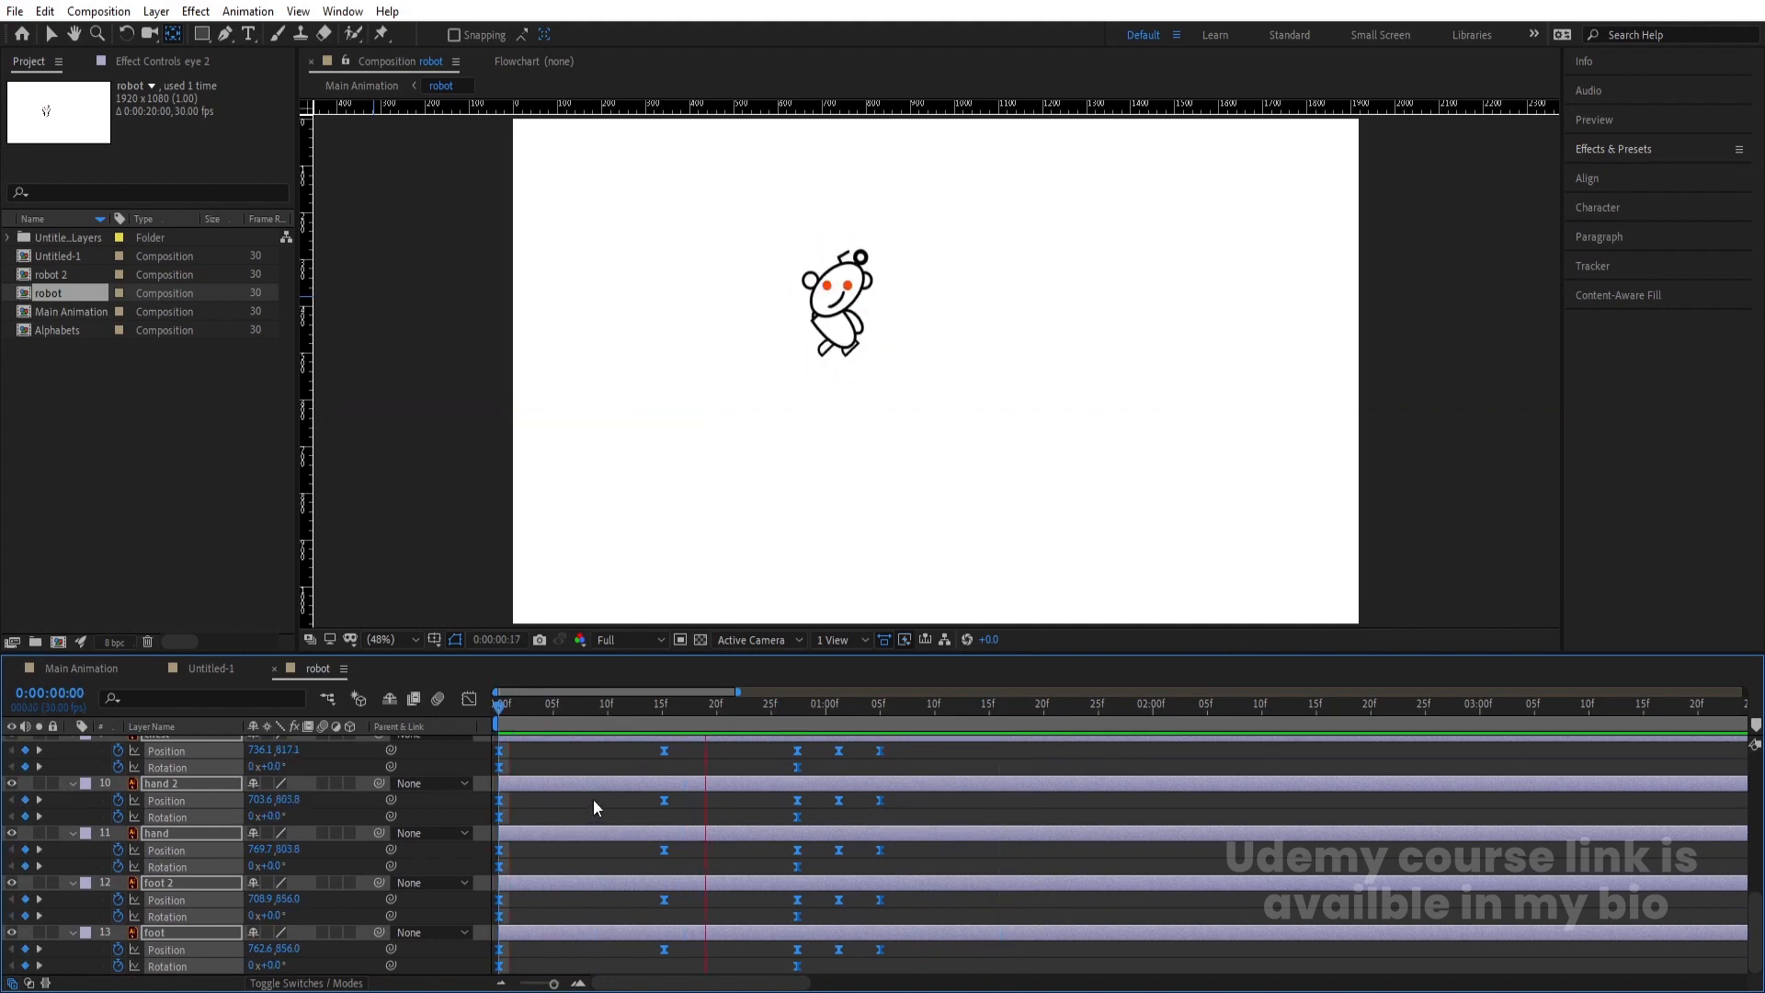
Stretch all selected keyframes proportionally so the last one falls at 0:00:01:10, and preview the slower timing
{"action": "left_click", "coordinate": [870, 719]}
{"action": "left_click_drag", "start_coordinate": [882, 756], "coordinate": [934, 759]}
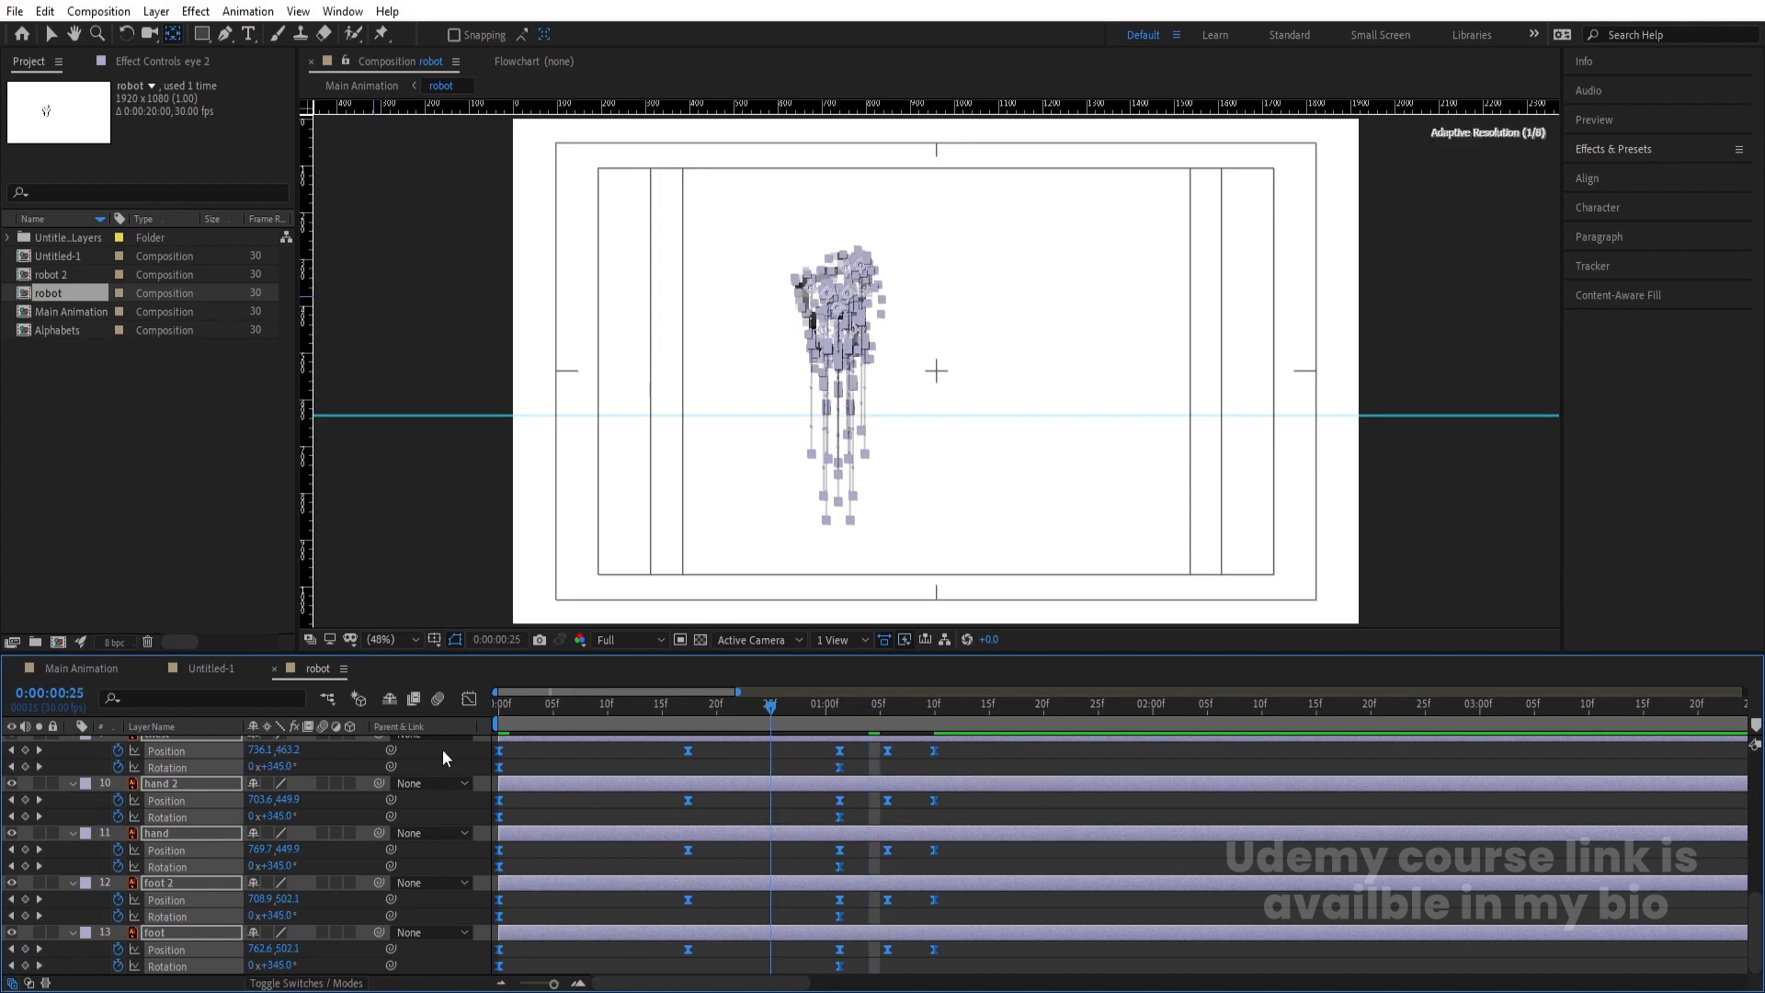
{"action": "key", "text": "space"}
{"action": "key", "text": "space"}
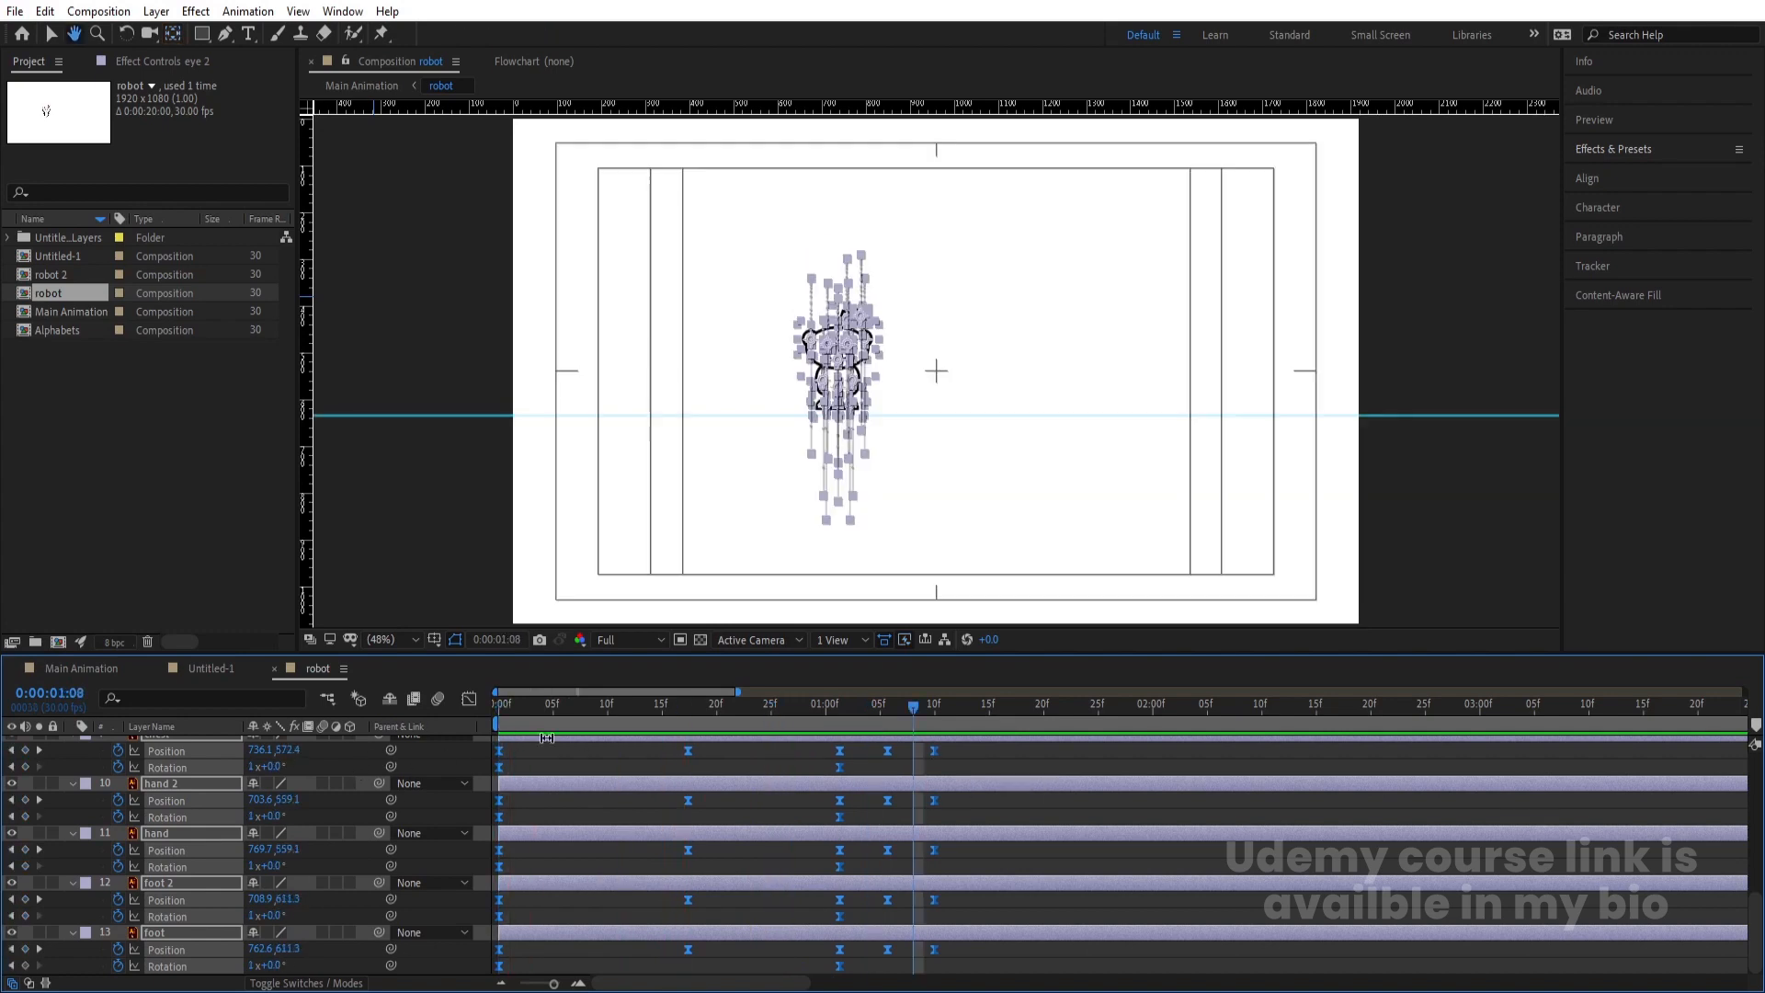
Deselect everything, collapse the layer properties, and place the playhead at 0:00:00:02
{"action": "left_click", "coordinate": [524, 753]}
{"action": "key", "text": "u"}
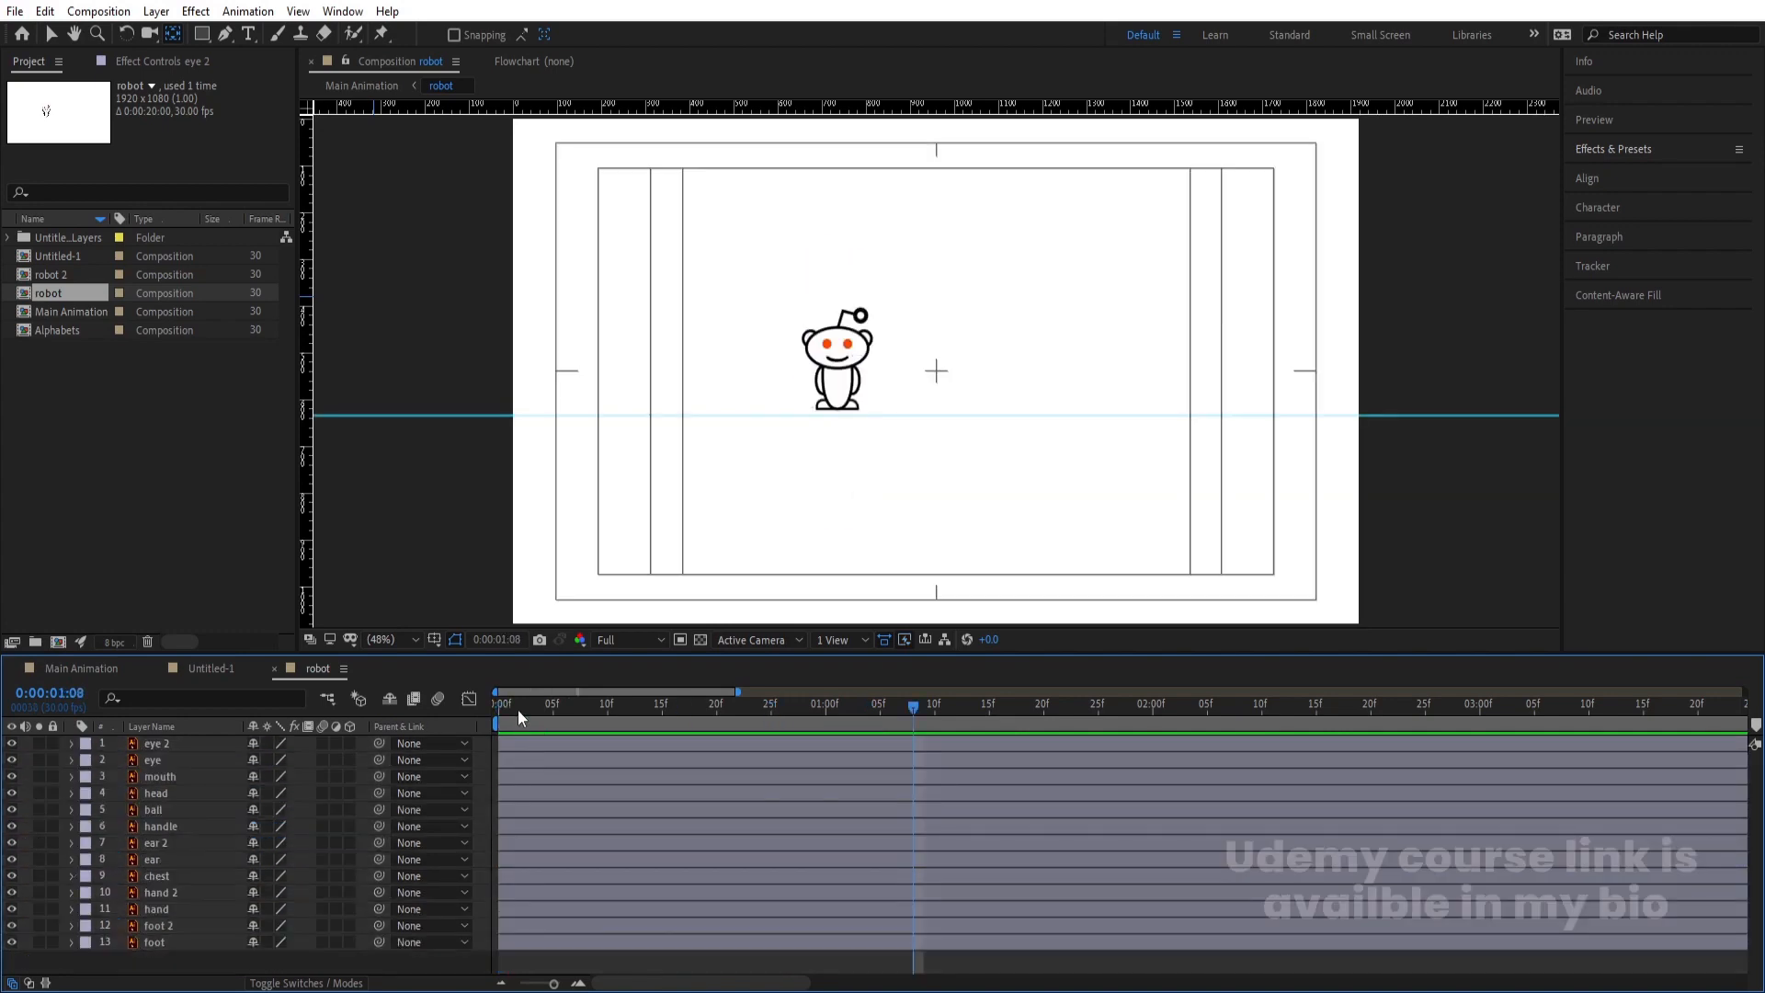
{"action": "left_click_drag", "start_coordinate": [519, 712], "coordinate": [457, 712]}
{"action": "key", "text": "equal"}
{"action": "key", "text": "equal"}
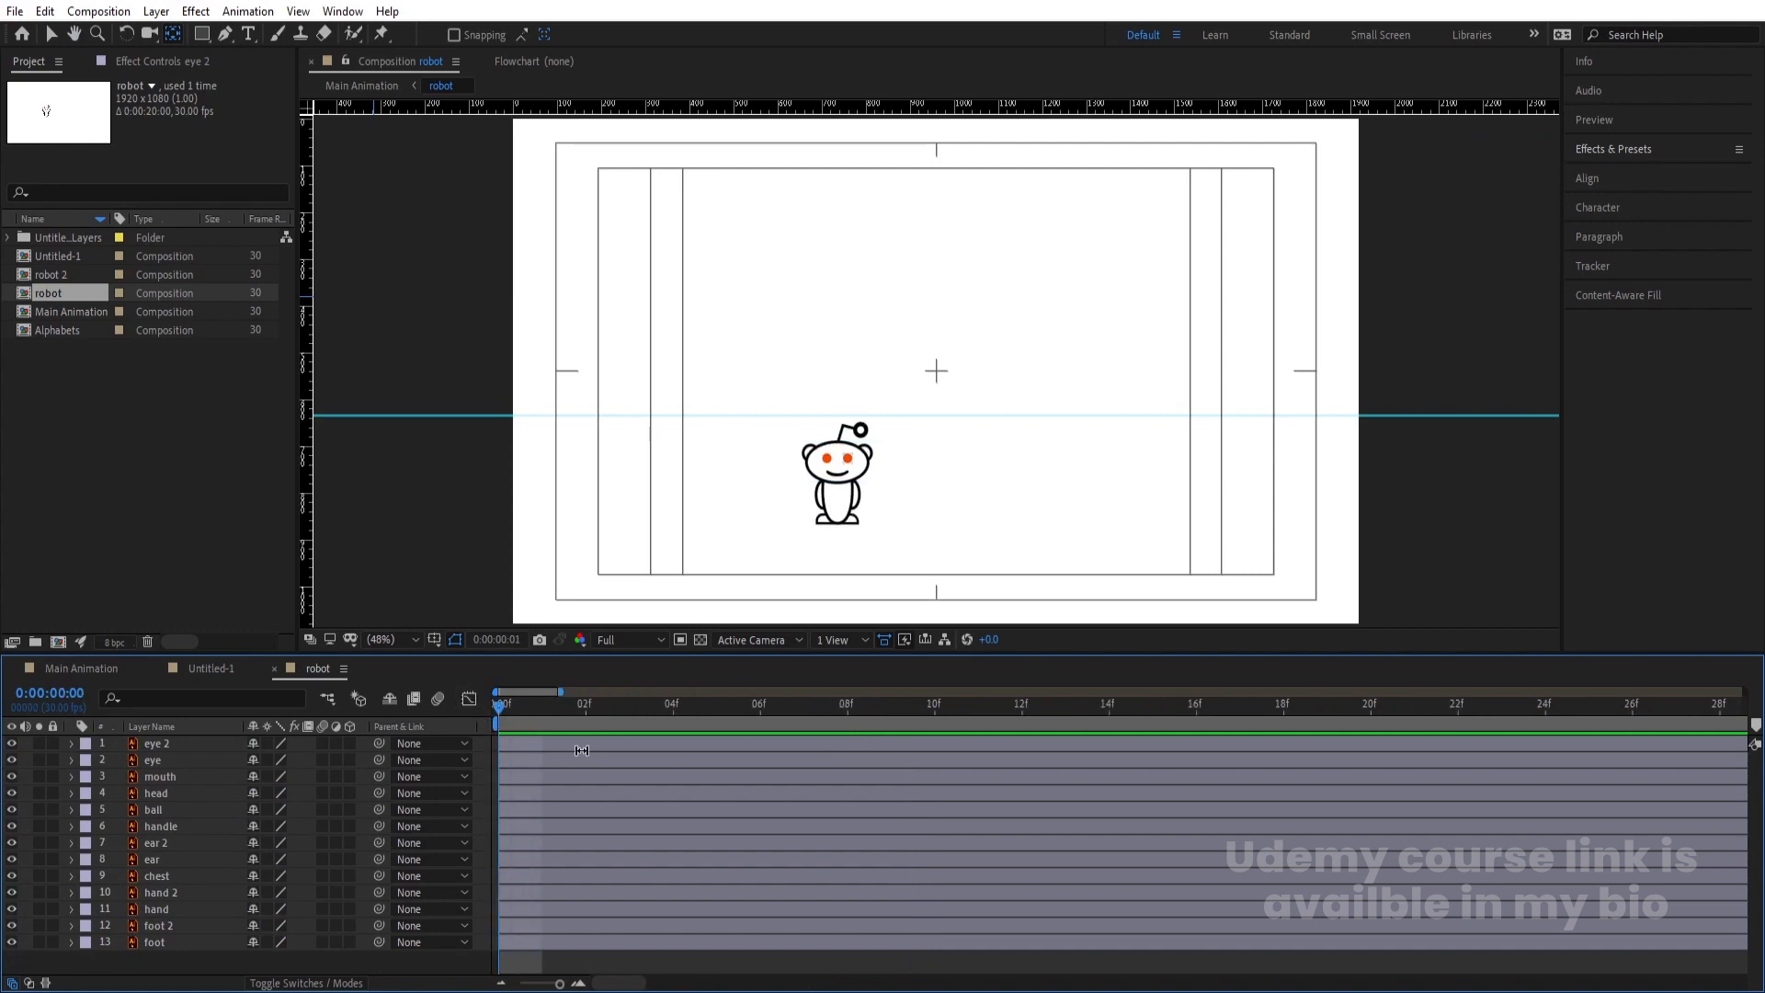
{"action": "key", "text": "Page_Down"}
{"action": "key", "text": "Page_Down"}
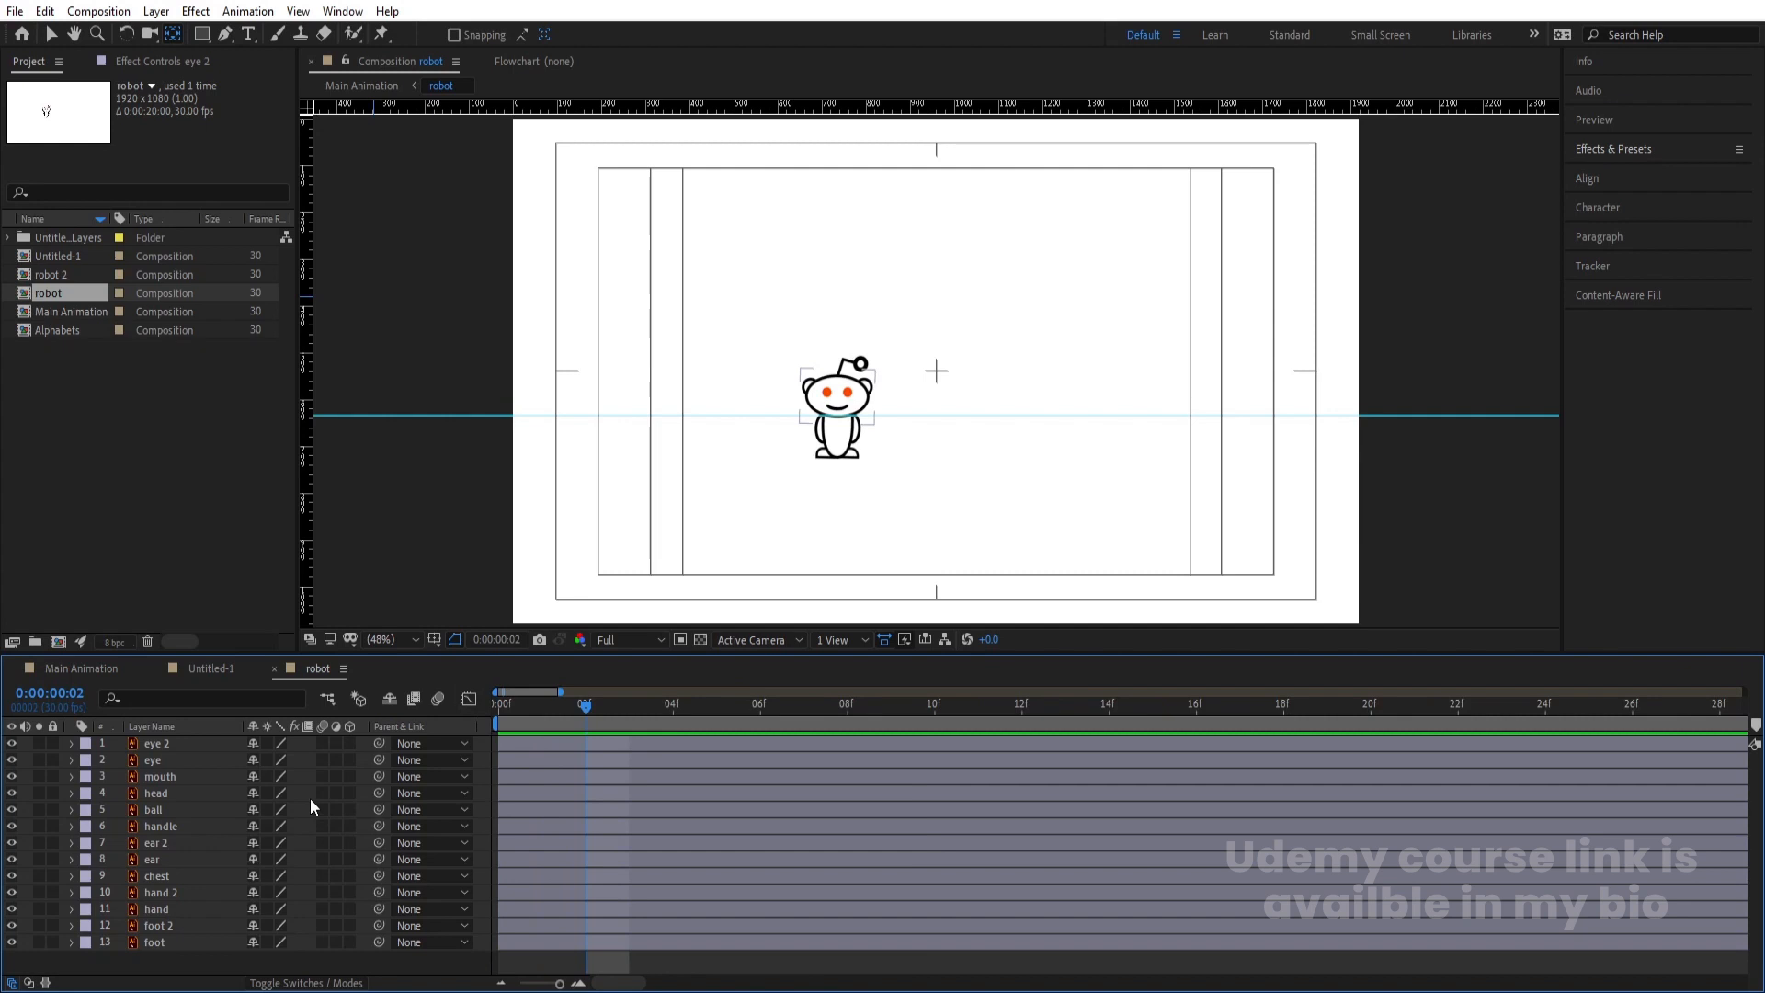
Trim the out points of all layers in the robot composition to the current frame, 0:00:00:02
{"action": "key", "text": "ctrl+a"}
{"action": "key", "text": "alt+bracketright"}
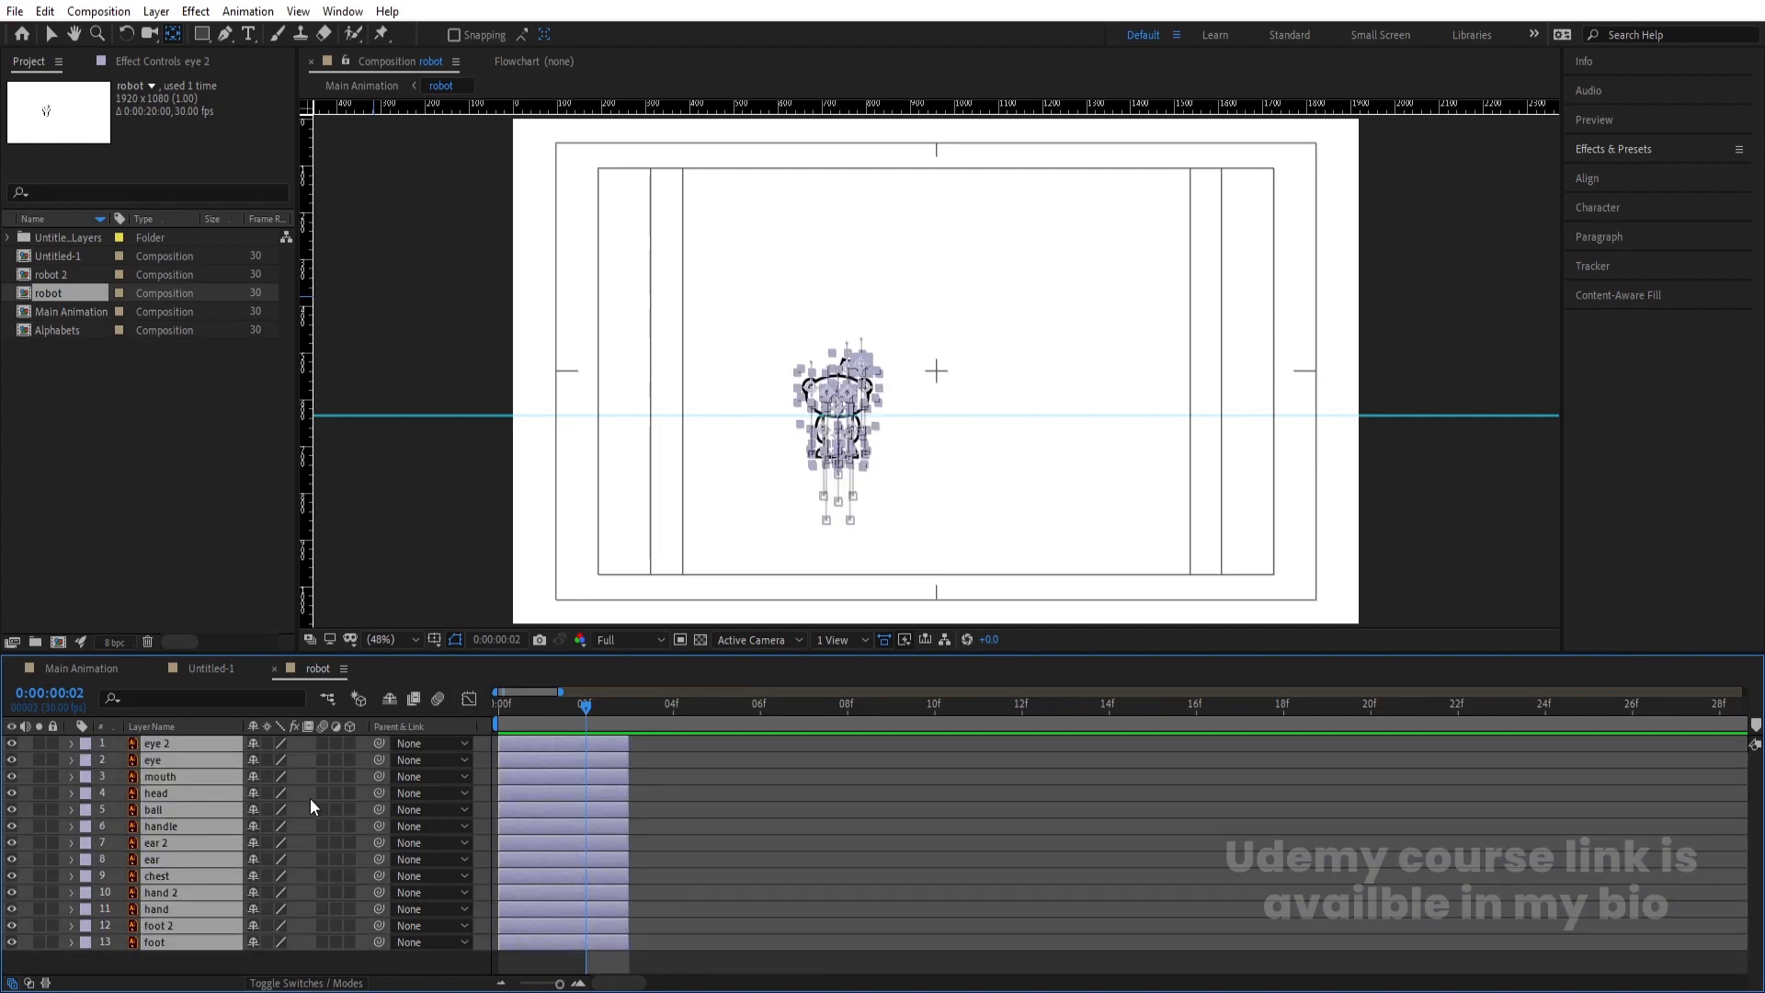
Try to sequence all the trimmed layers without overlap, starting from the eye 2 layer
{"action": "right_click", "coordinate": [529, 769]}
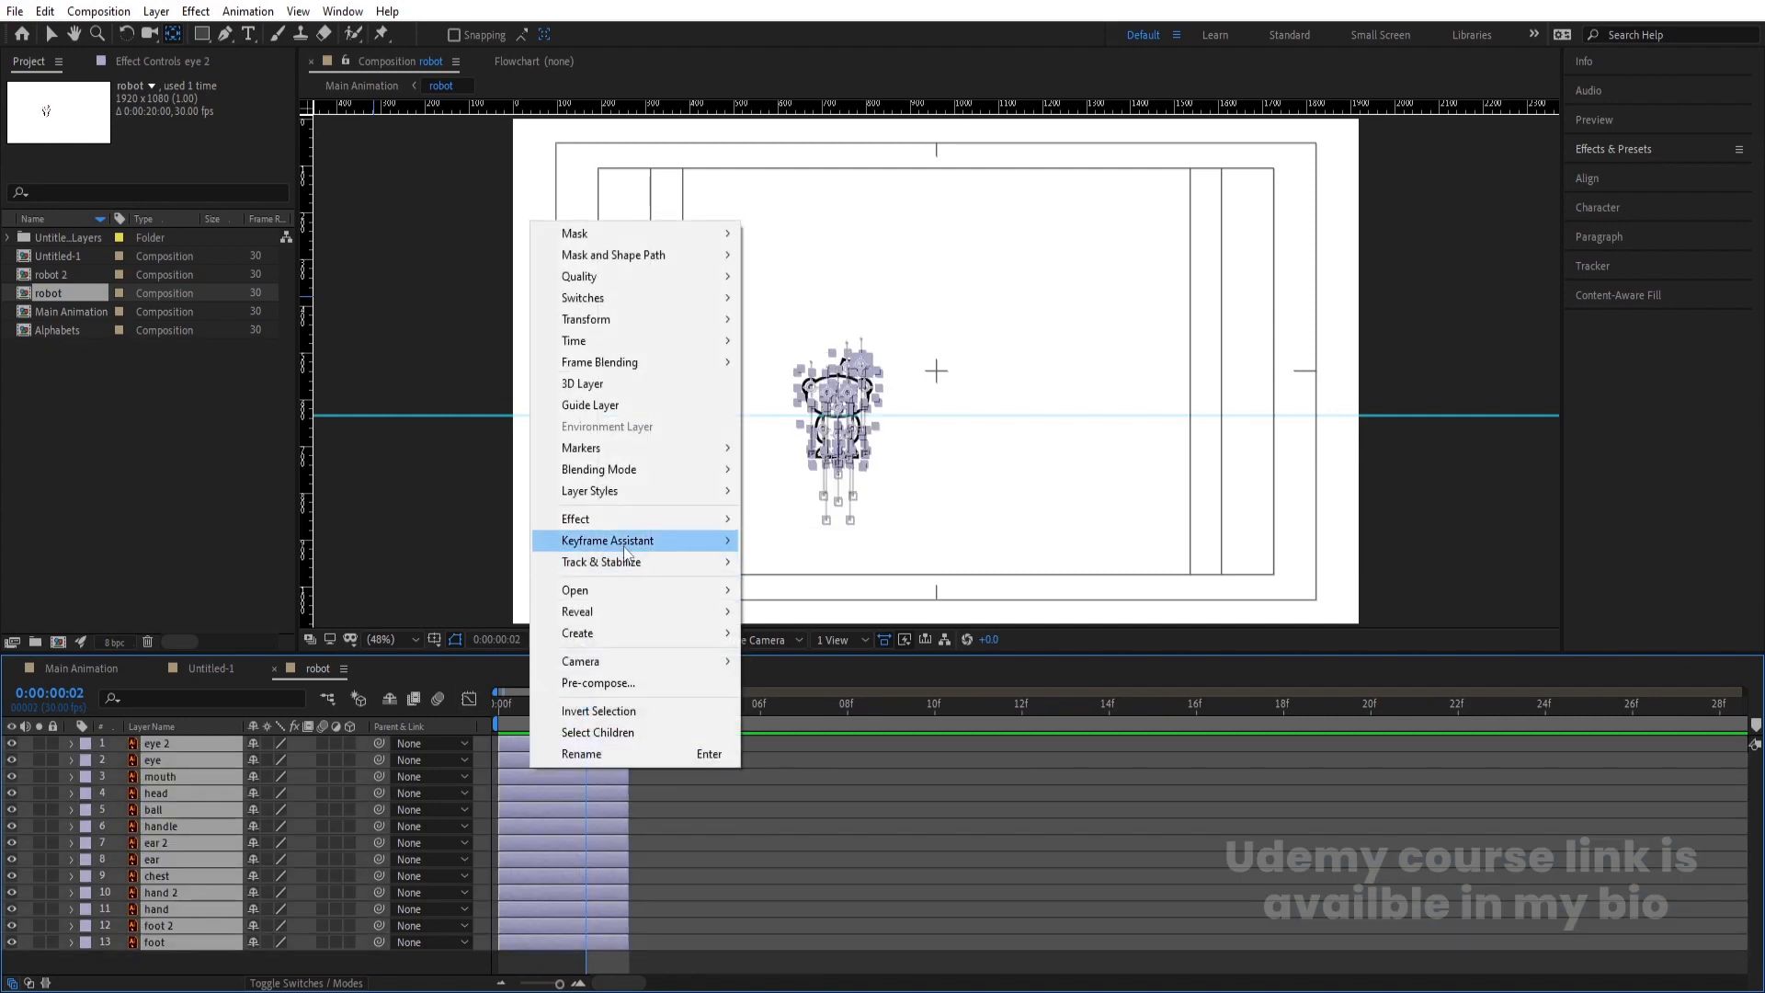
{"action": "mouse_move", "coordinate": [644, 540]}
{"action": "left_click", "coordinate": [831, 714]}
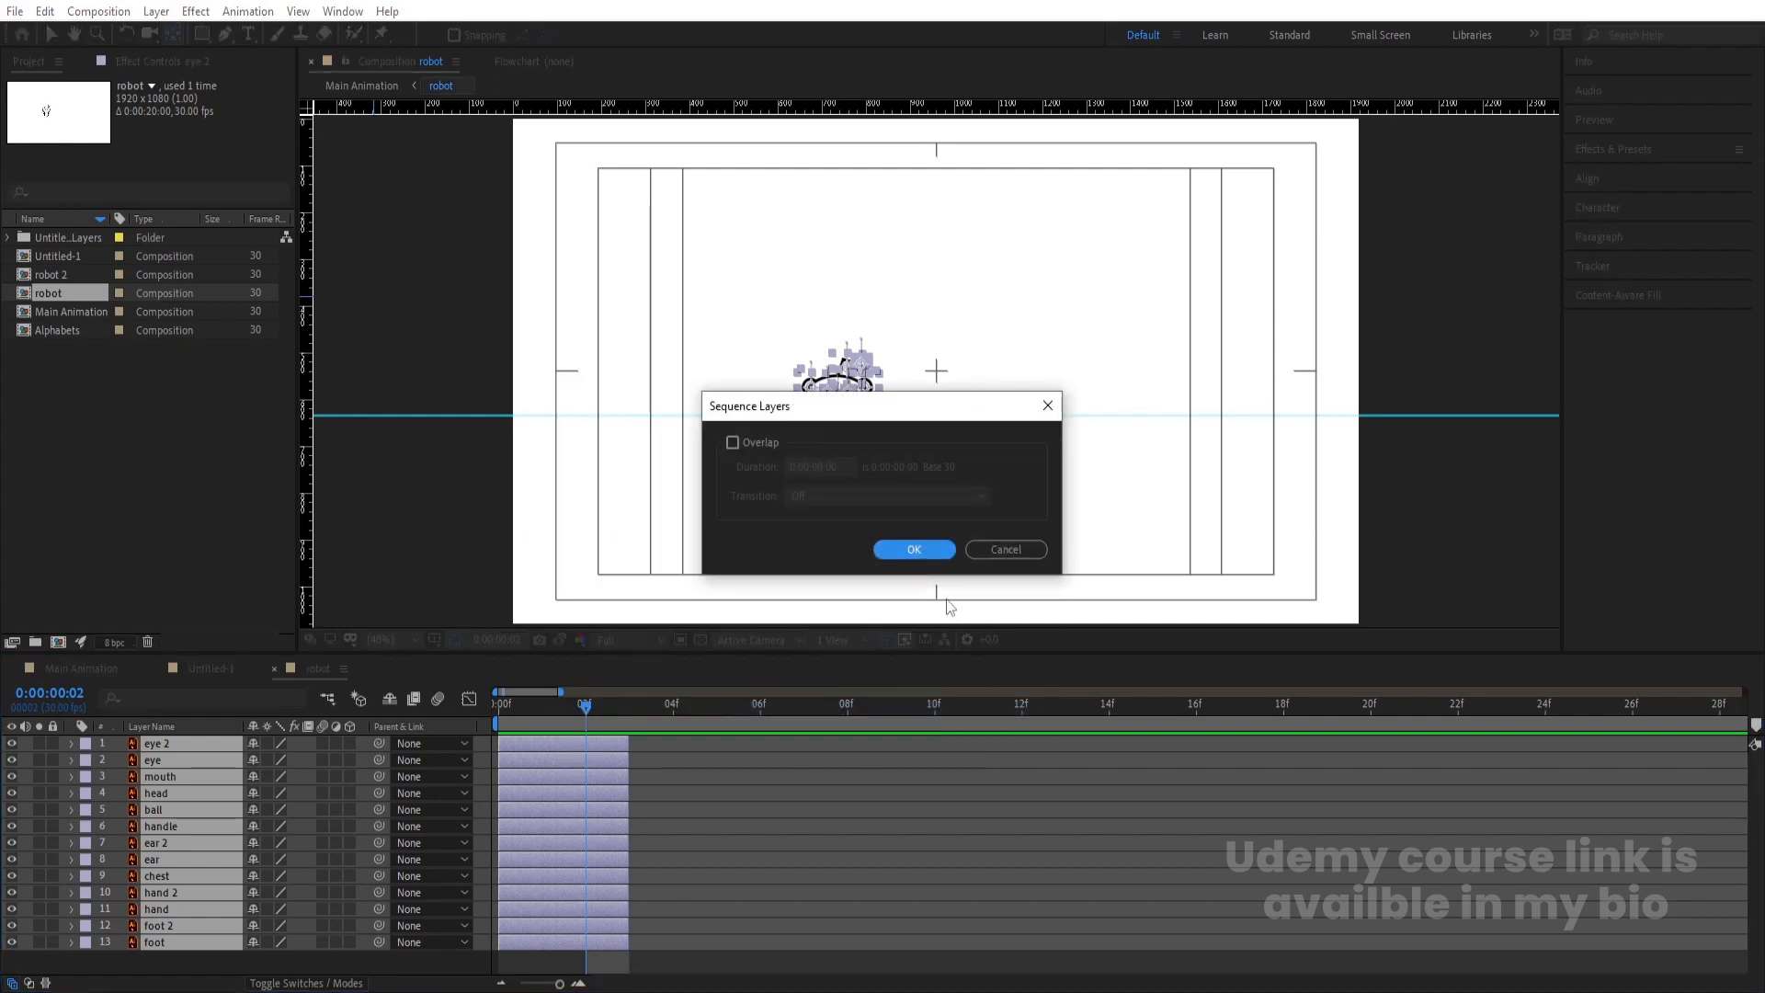
{"action": "left_click", "coordinate": [915, 550]}
{"action": "key", "text": "minus"}
{"action": "key", "text": "minus"}
{"action": "key", "text": "minus"}
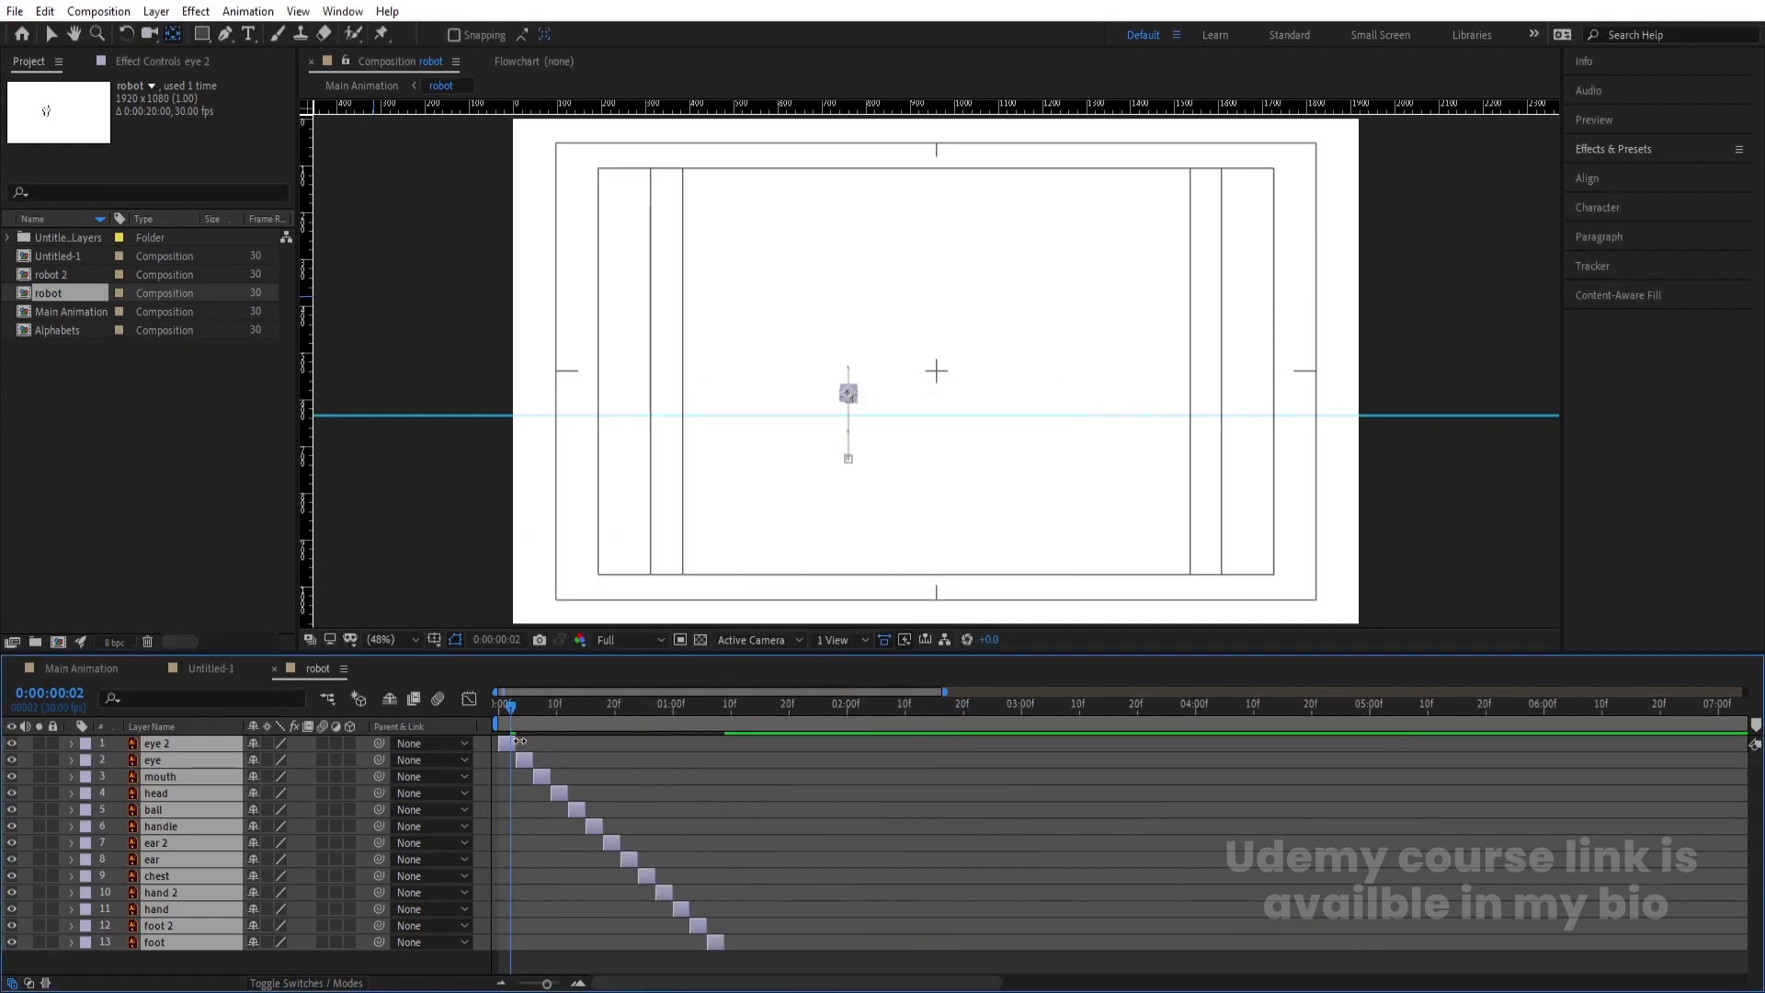
{"action": "key", "text": "ctrl+z"}
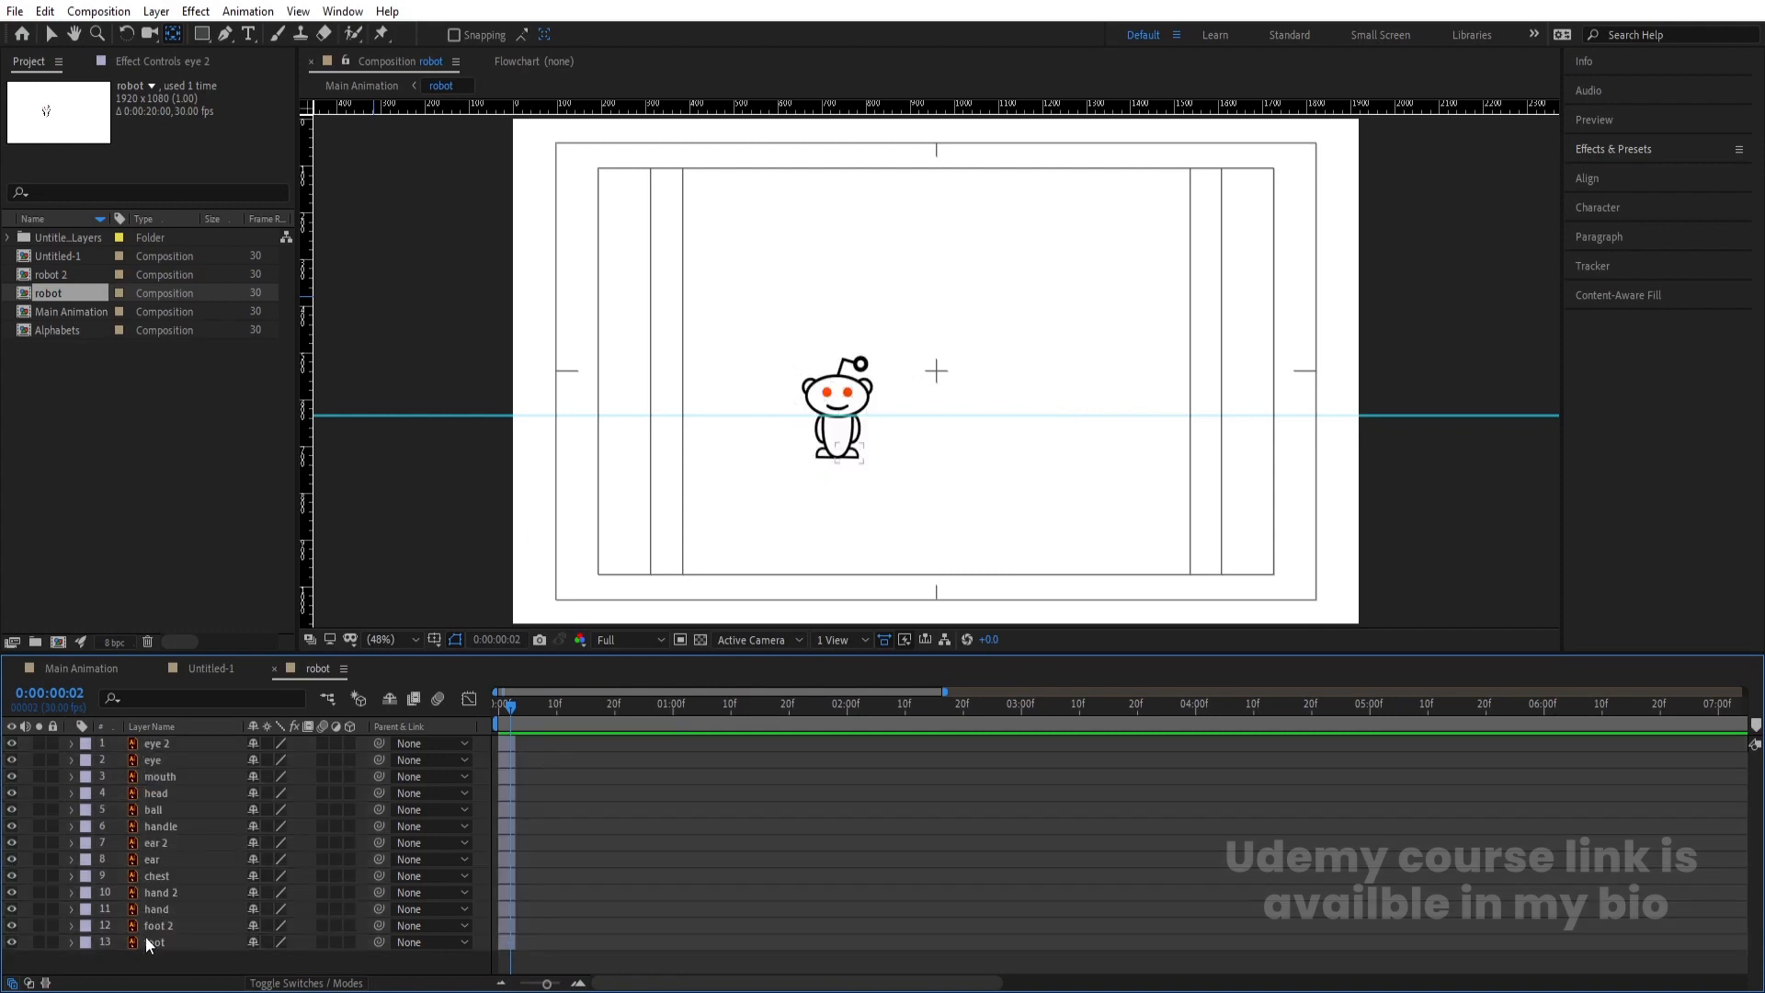
Select the layers from foot up to eye 2 and sequence them without overlap, starting with foot
{"action": "left_click", "coordinate": [146, 938]}
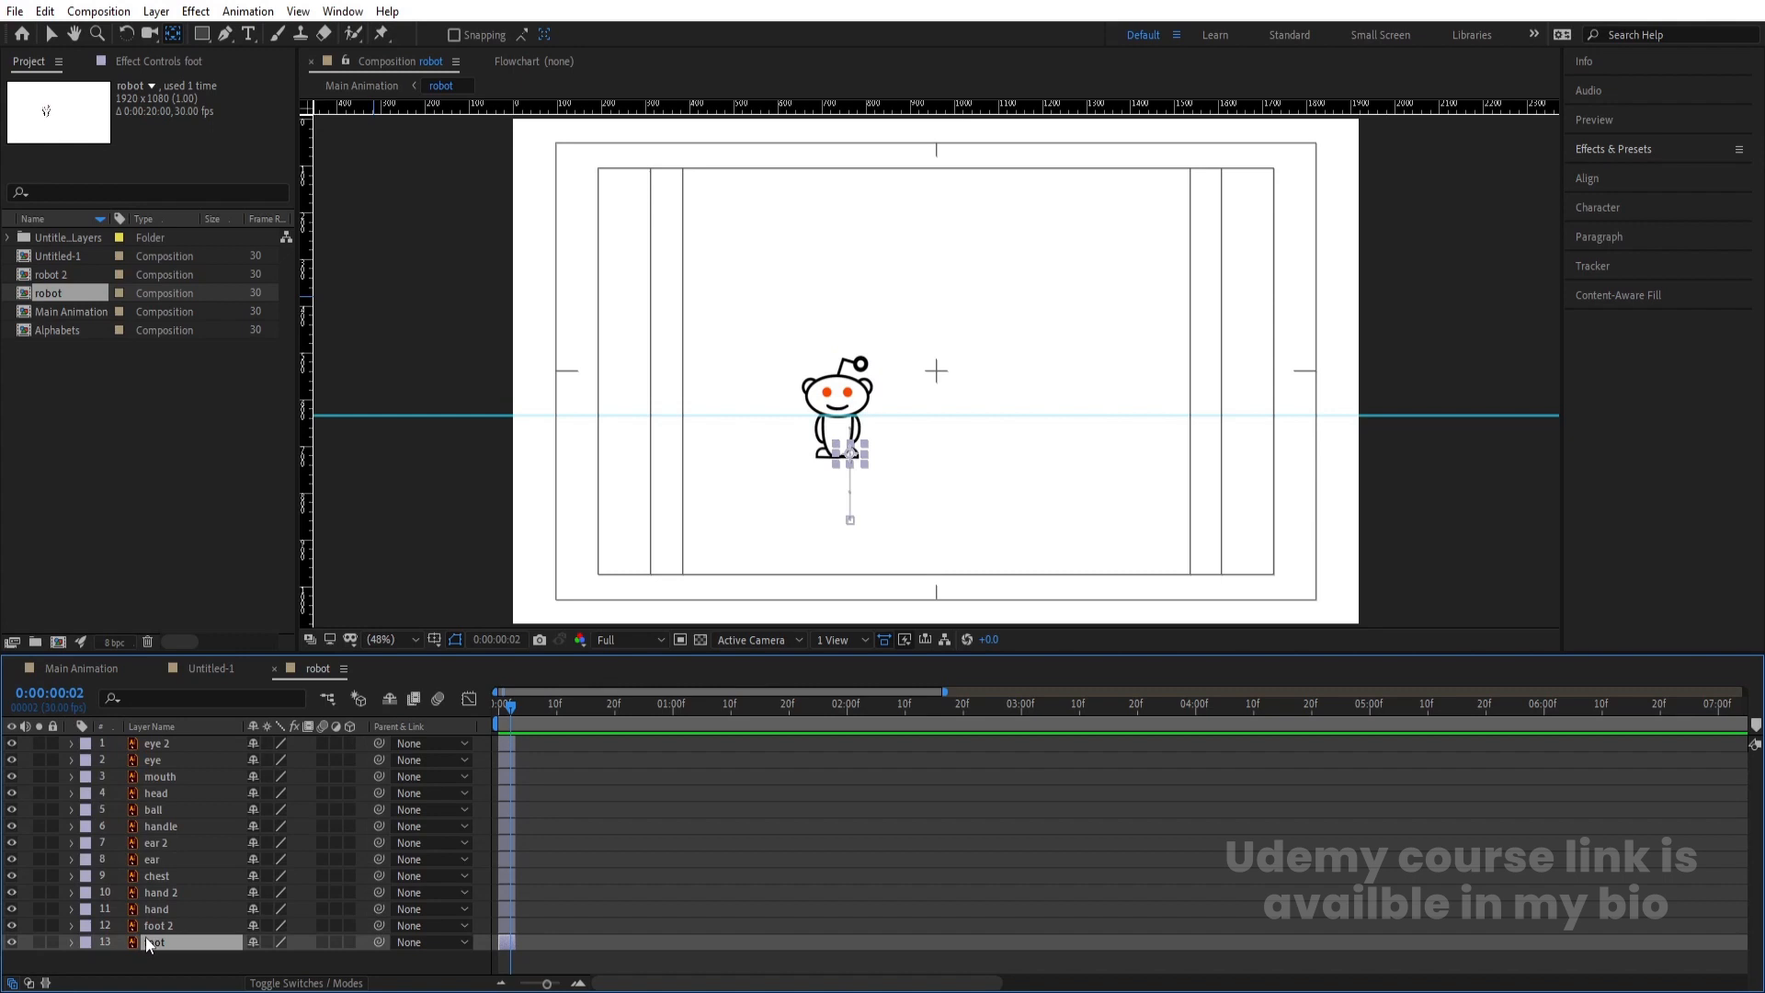
{"action": "left_click", "coordinate": [170, 744], "text": "shift"}
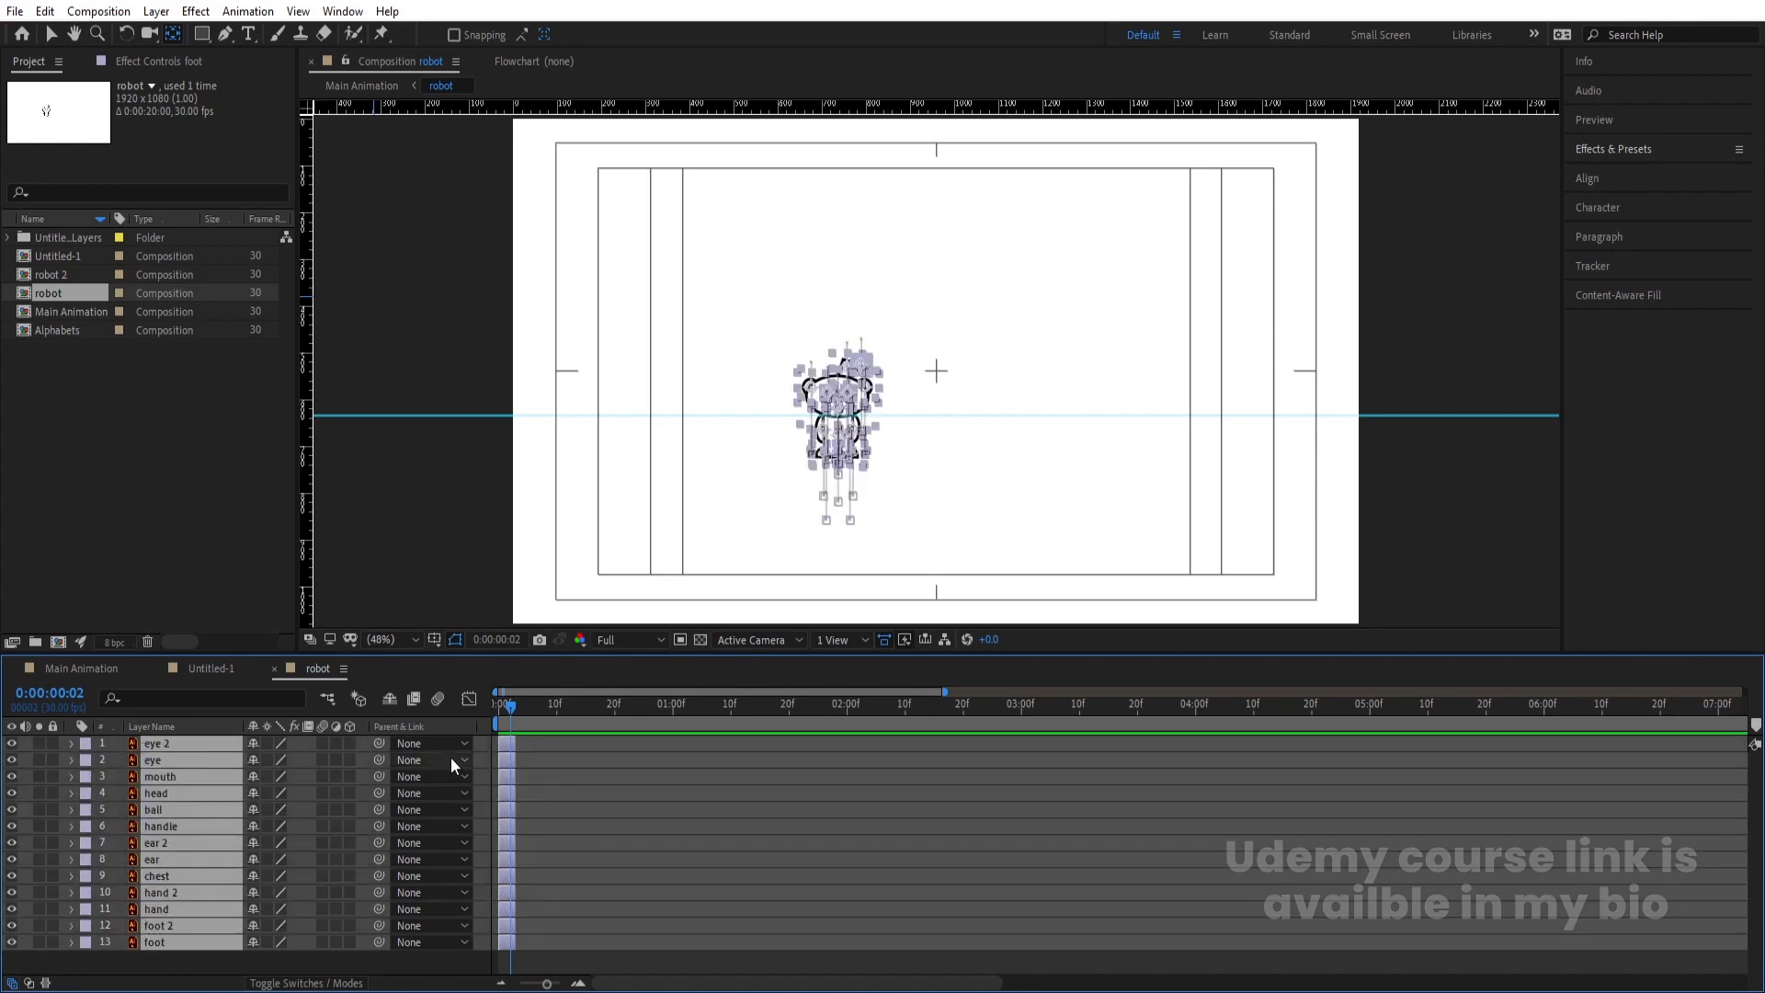
{"action": "right_click", "coordinate": [503, 752]}
{"action": "mouse_move", "coordinate": [656, 522]}
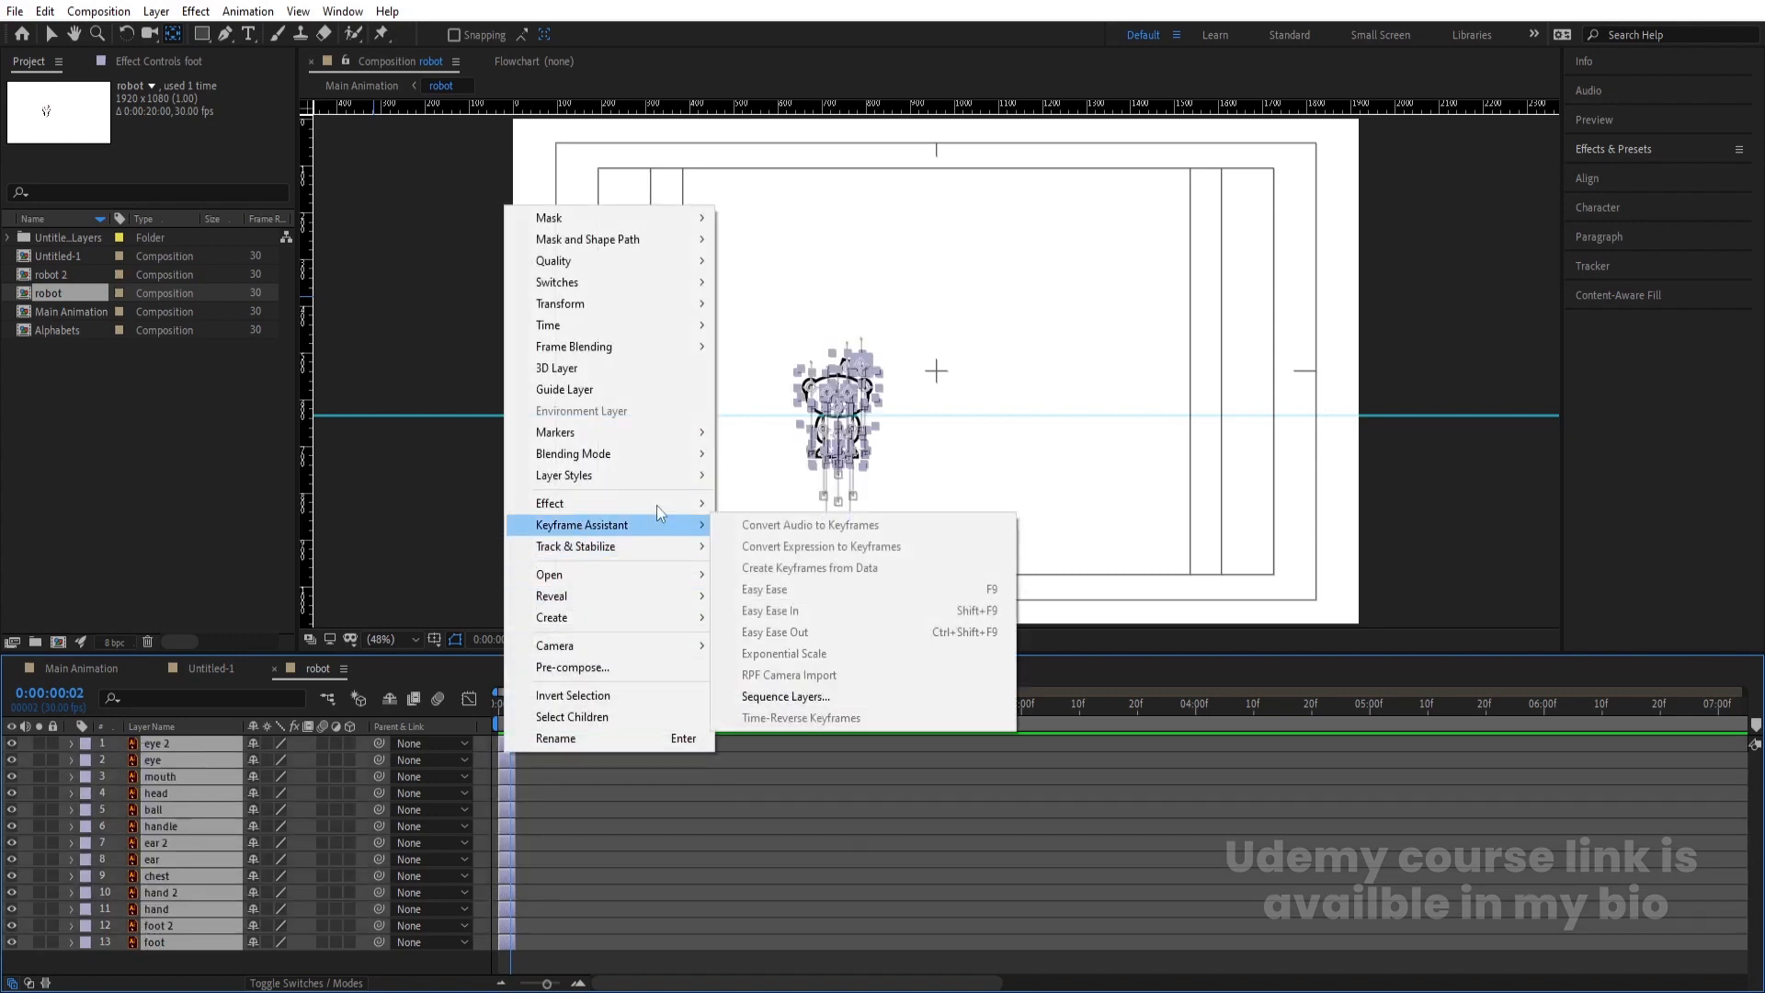
{"action": "left_click", "coordinate": [849, 698]}
{"action": "left_click", "coordinate": [913, 549]}
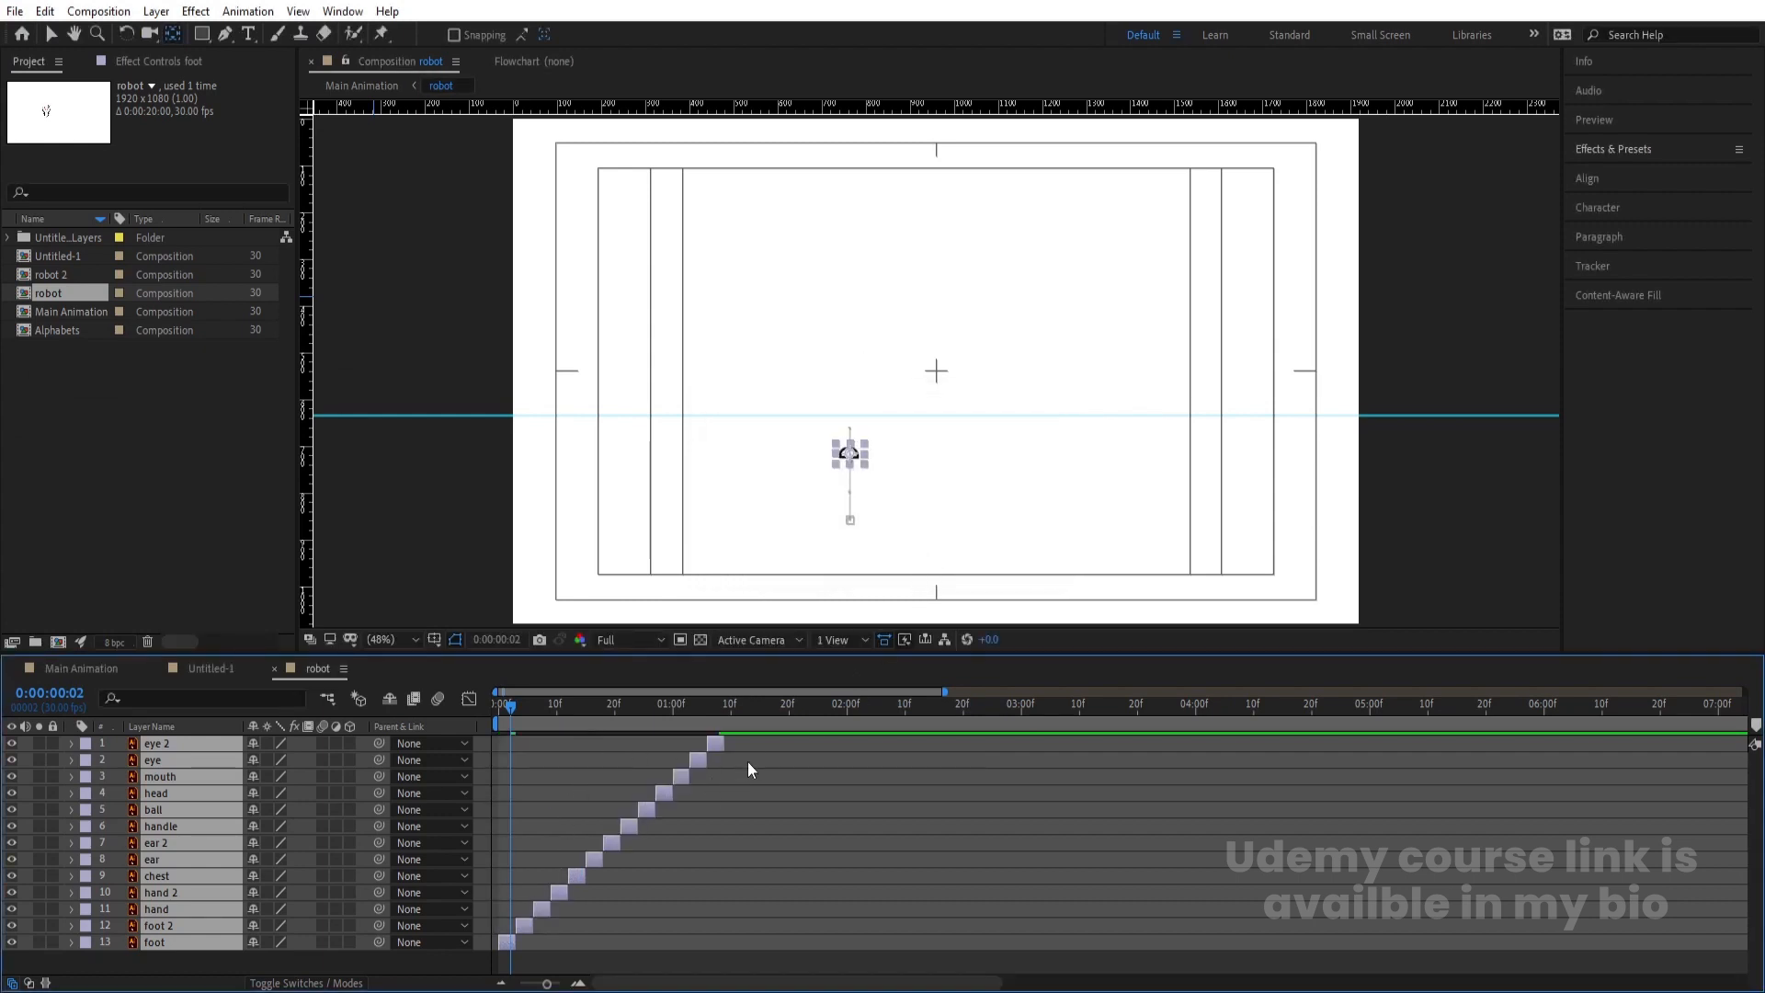
Extend the out points of all the sequenced layers so that eye 2 ends at about 14 seconds
{"action": "left_click_drag", "start_coordinate": [722, 737], "coordinate": [1600, 739]}
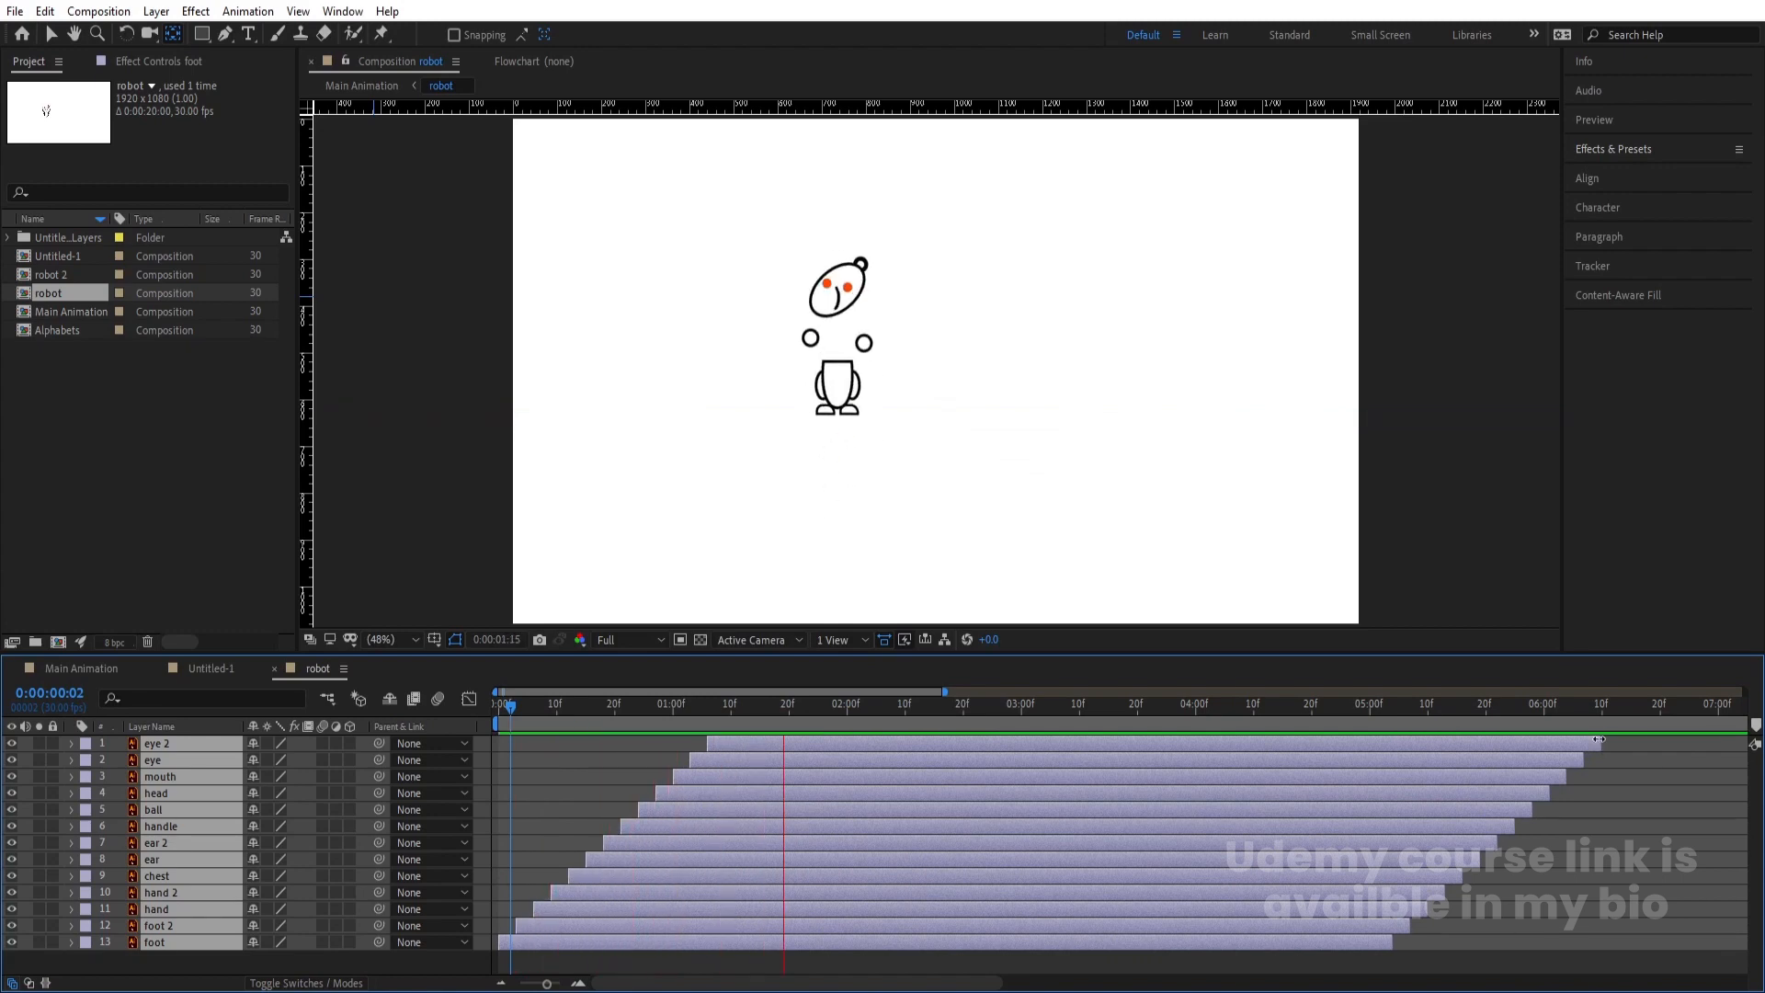
{"action": "key", "text": "space"}
{"action": "key", "text": "minus"}
{"action": "key", "text": "minus"}
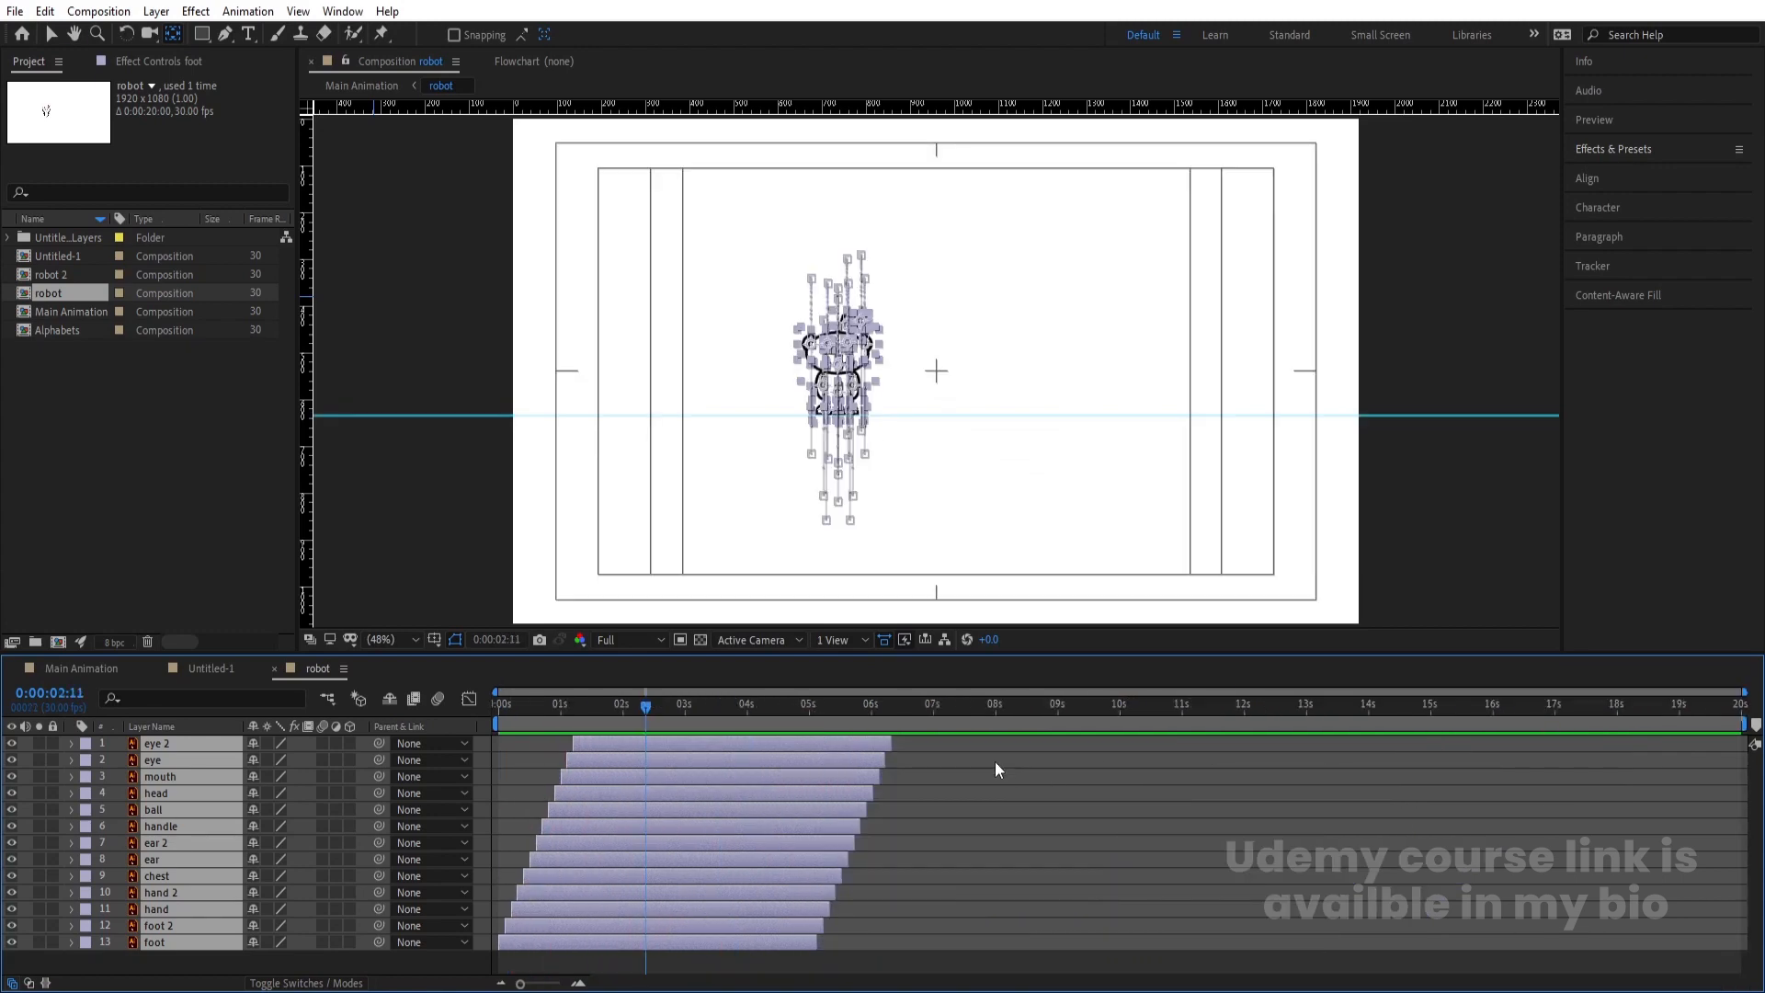
{"action": "left_click_drag", "start_coordinate": [975, 740], "coordinate": [1359, 733]}
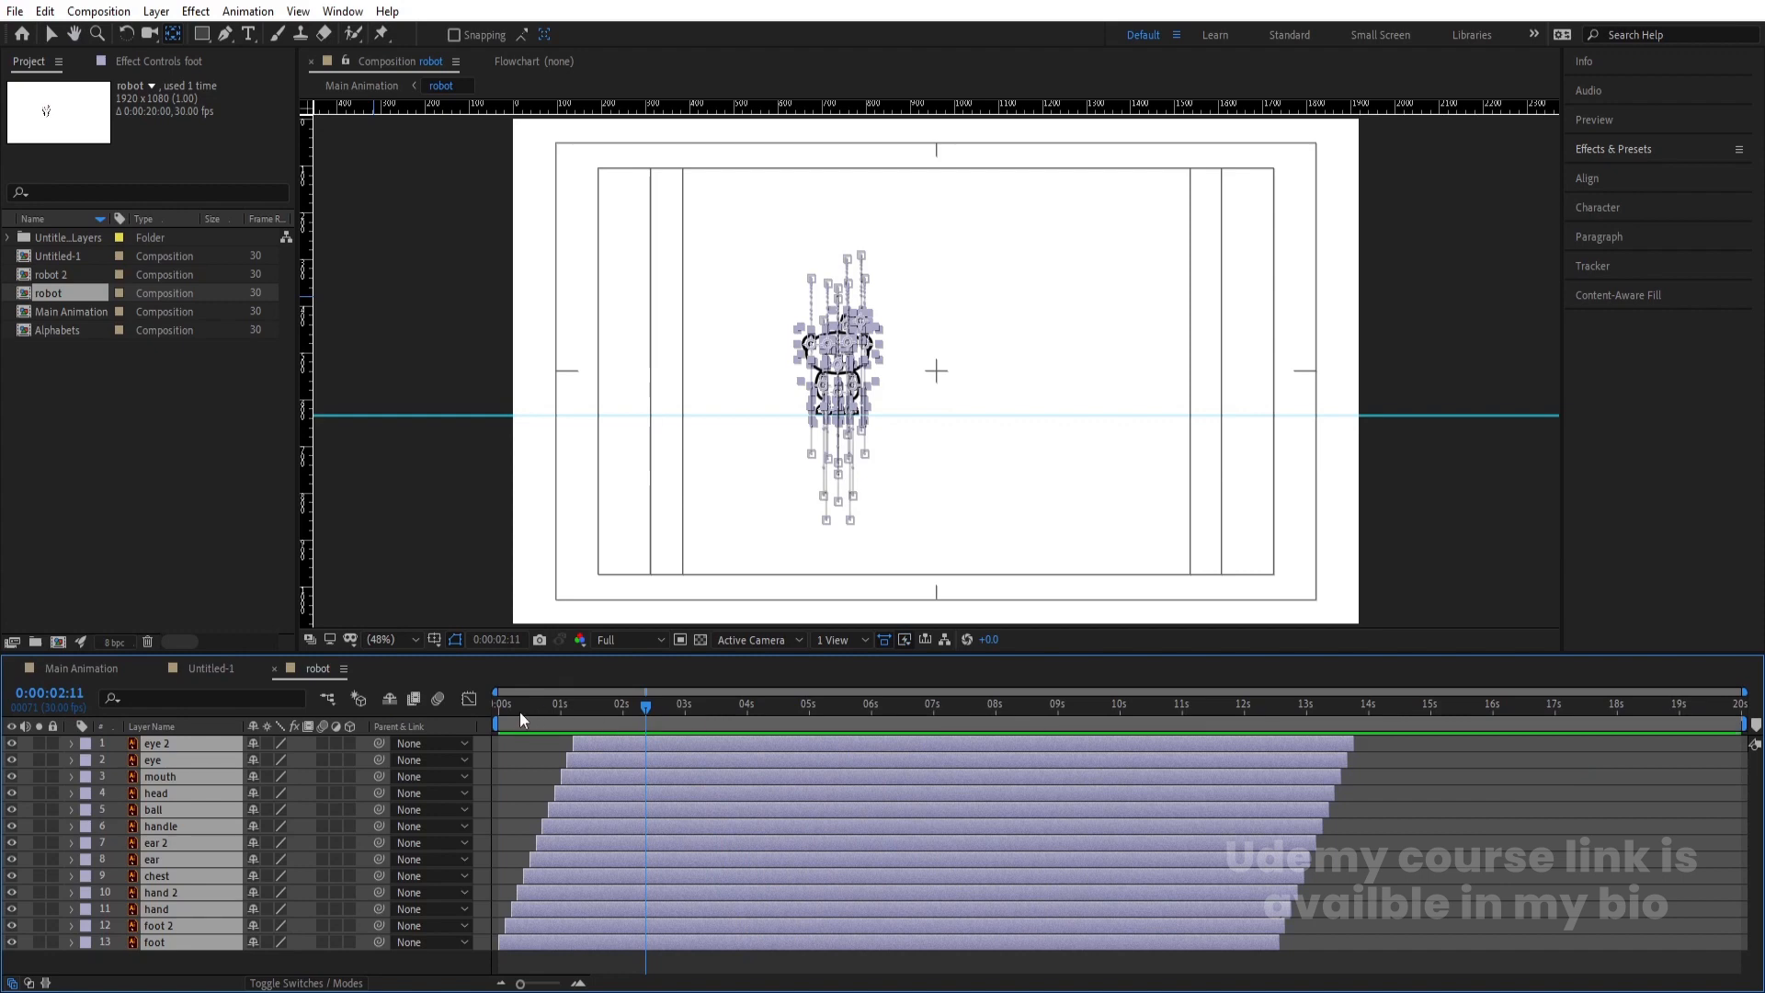
Preview the staggered robot animation from the first frame
{"action": "left_click_drag", "start_coordinate": [519, 710], "coordinate": [389, 735]}
{"action": "key", "text": "space"}
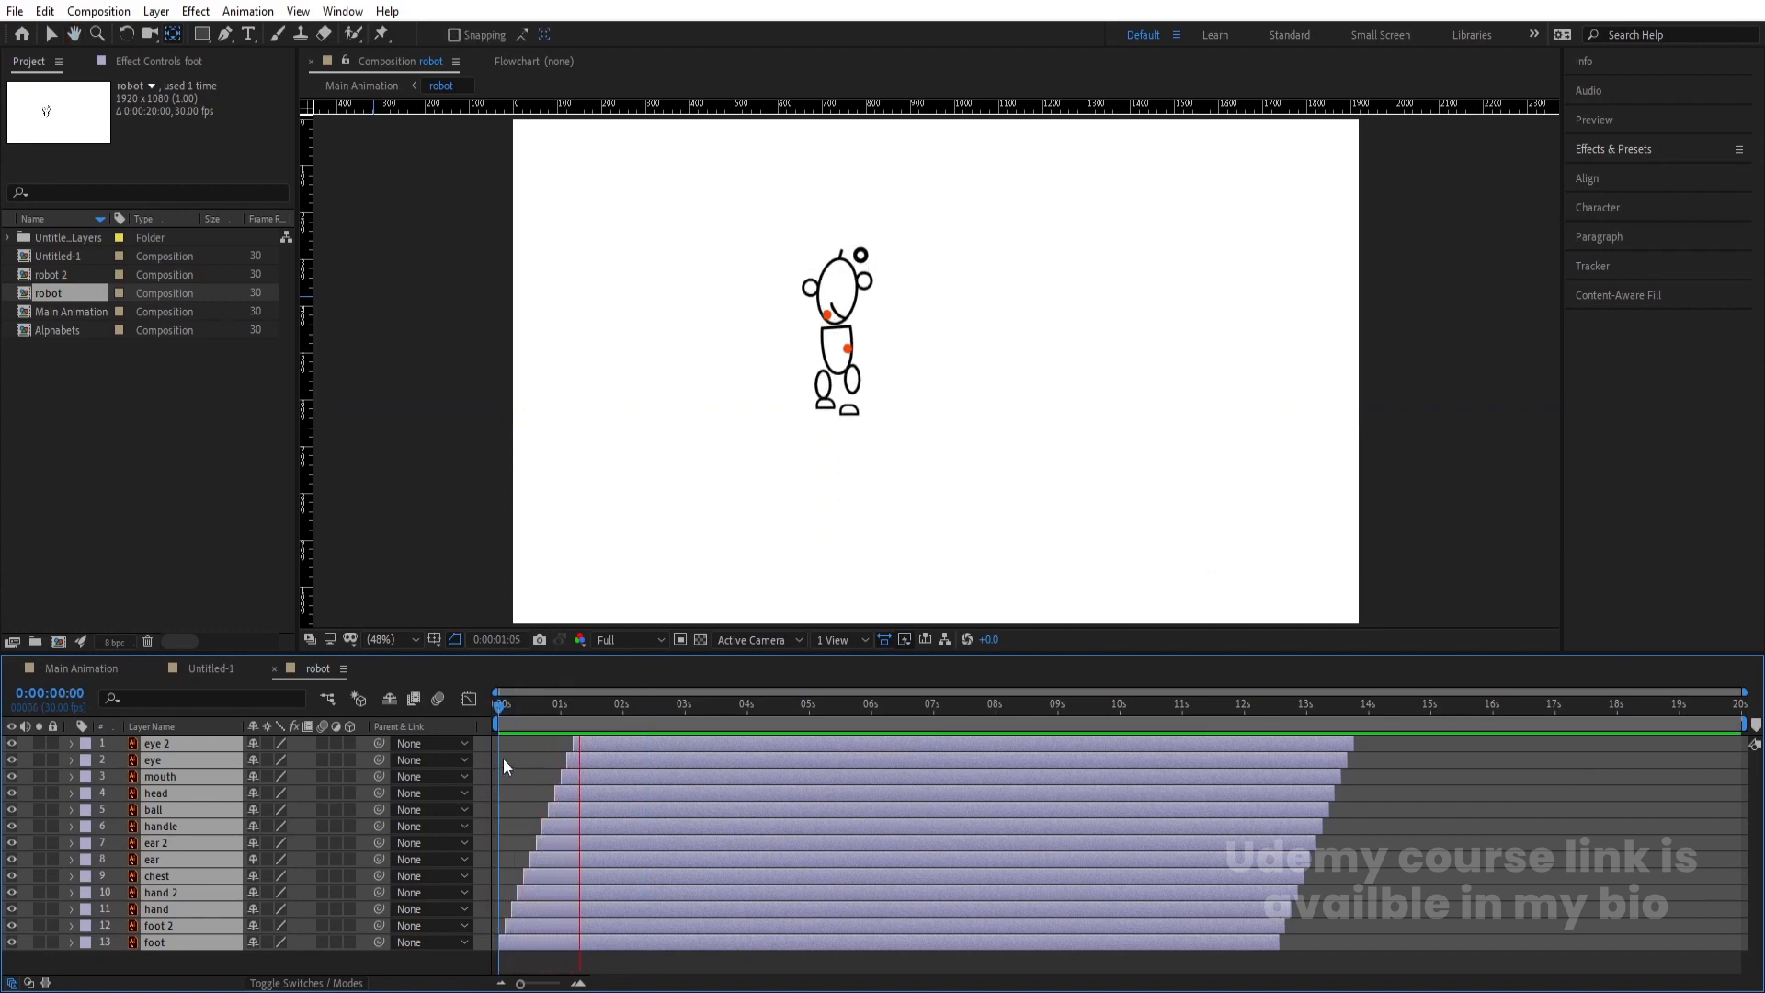
{"action": "key", "text": "space"}
{"action": "key", "text": "space"}
{"action": "key", "text": "space"}
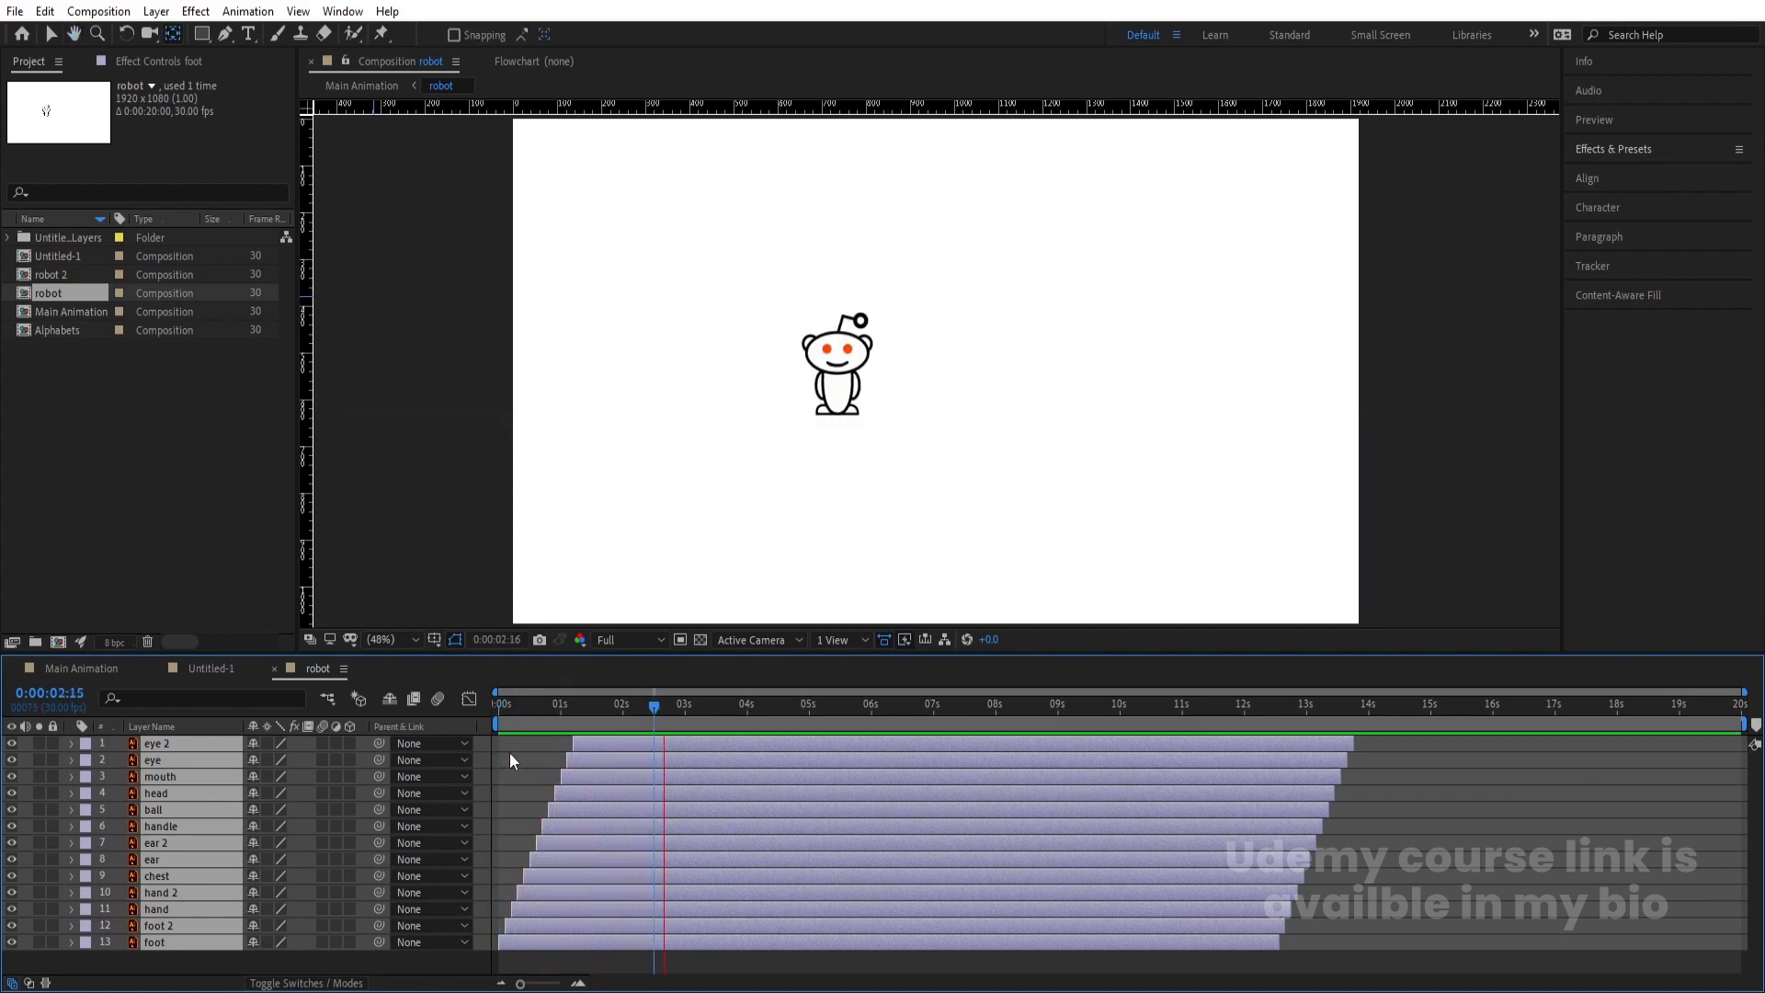
Open the Main Animation composition and preview the robot from the first frame, stopping at about 3 seconds
{"action": "left_click", "coordinate": [66, 662]}
{"action": "key", "text": "Home"}
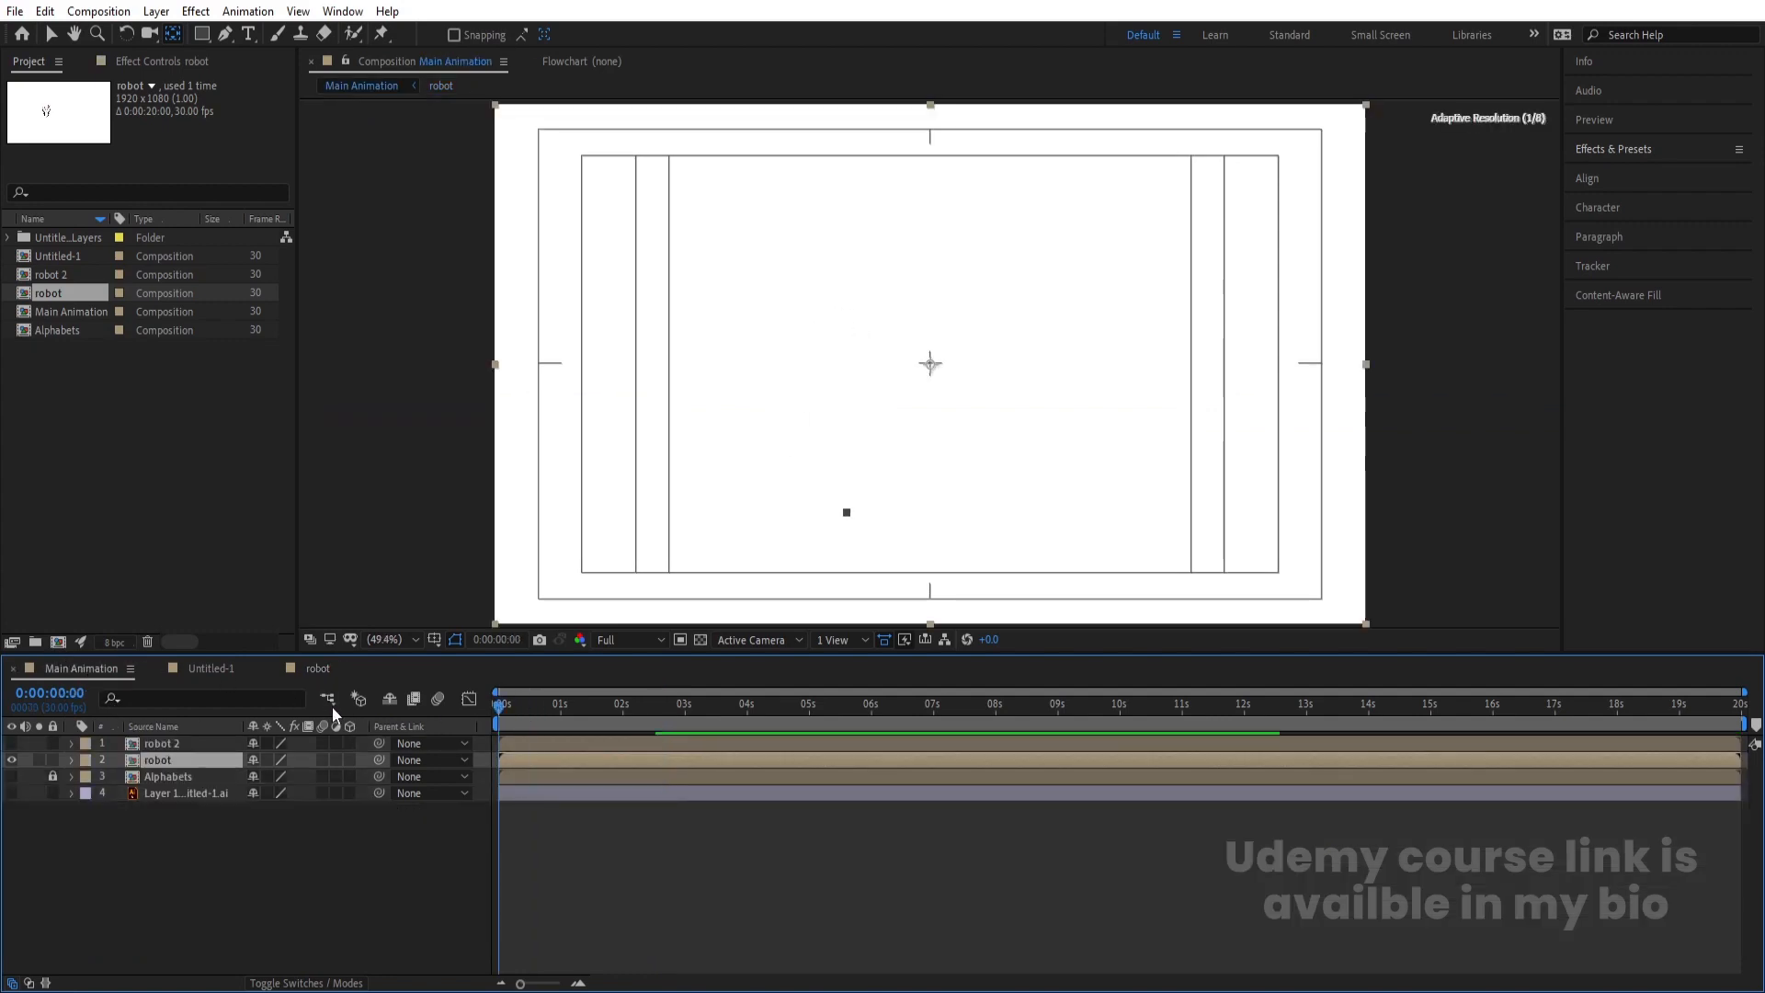
{"action": "key", "text": "space"}
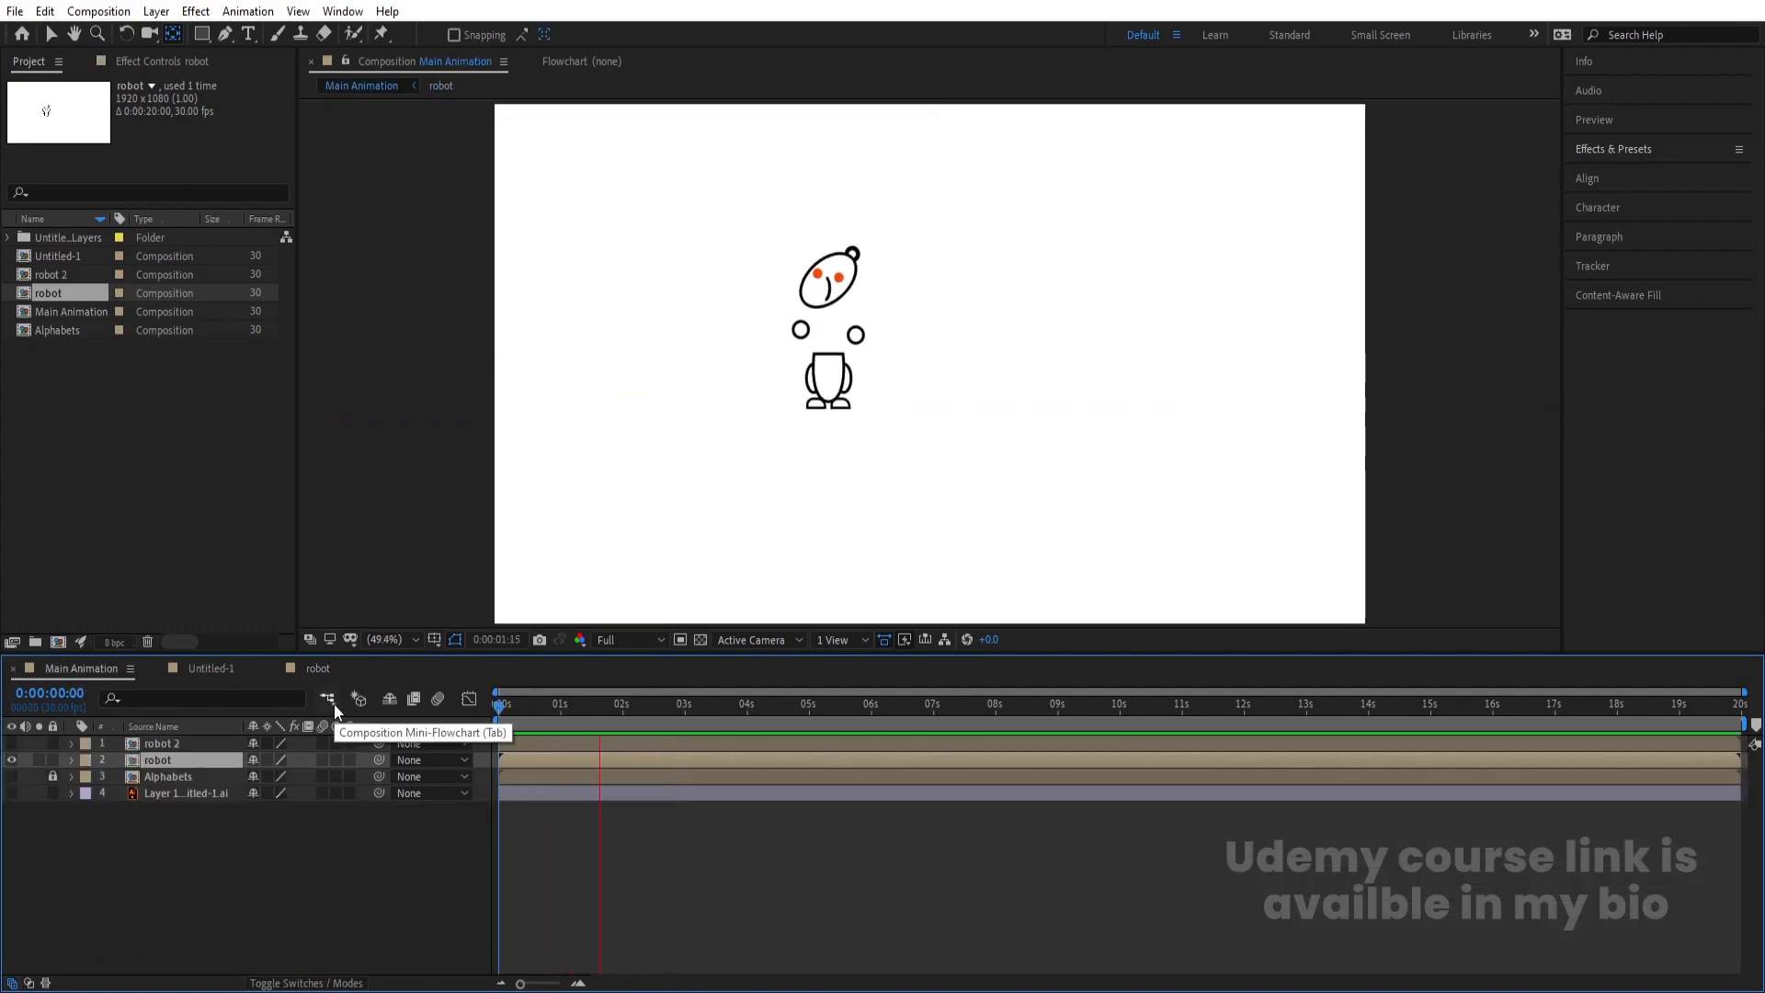
{"action": "key", "text": "space"}
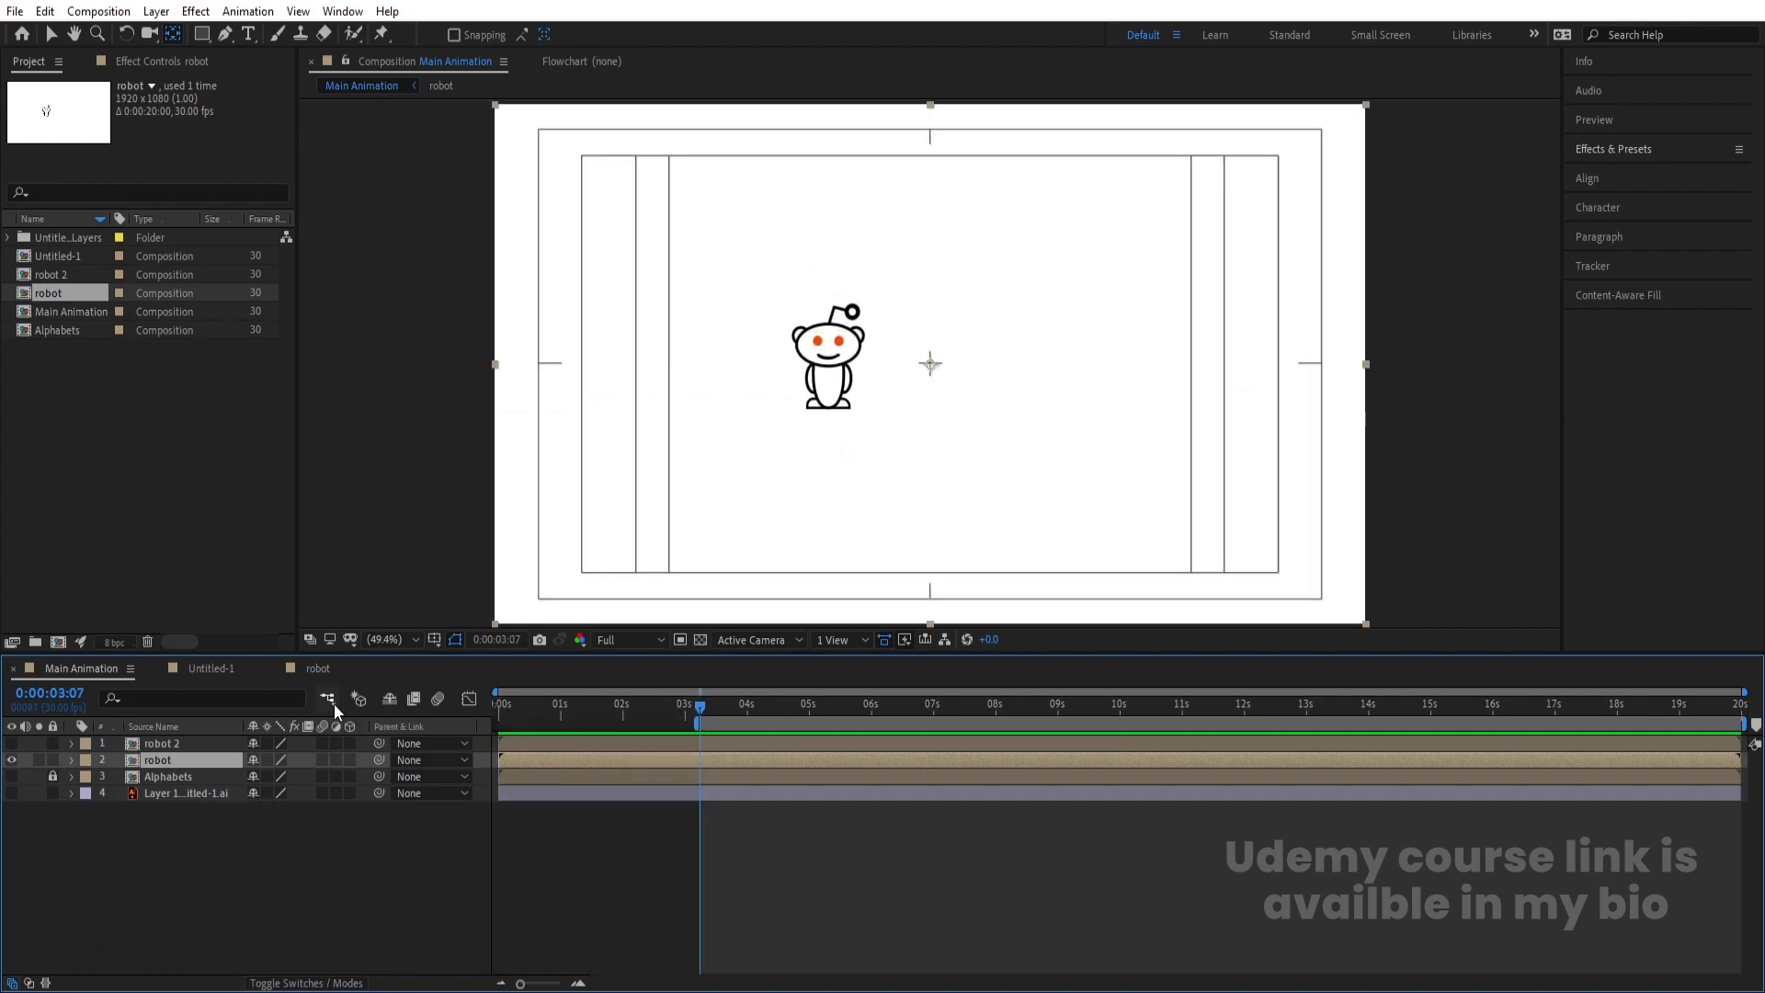
Draw a rectangular mask on the robot layer around the whole robot, with its lower edge level with the feet
{"action": "left_click", "coordinate": [201, 34]}
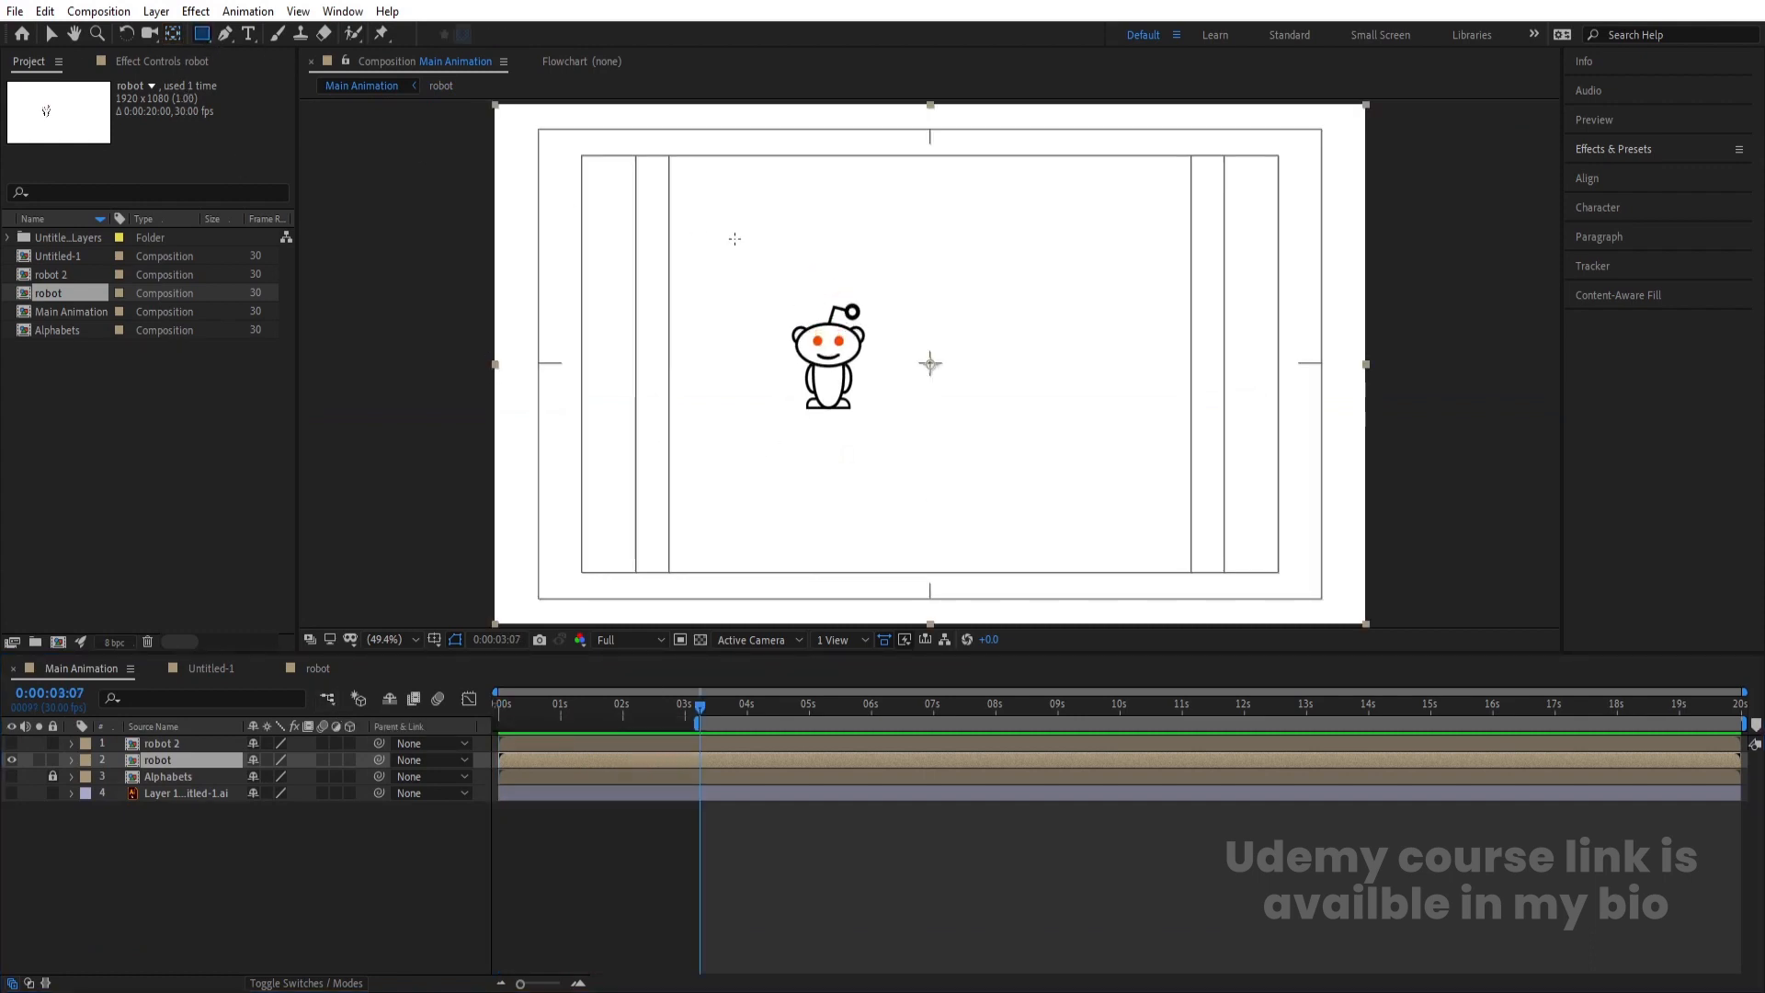
{"action": "scroll", "coordinate": [750, 323], "scroll_direction": "up", "scroll_amount": 2}
{"action": "left_click_drag", "start_coordinate": [706, 298], "coordinate": [878, 474]}
{"action": "key", "text": "ctrl+z"}
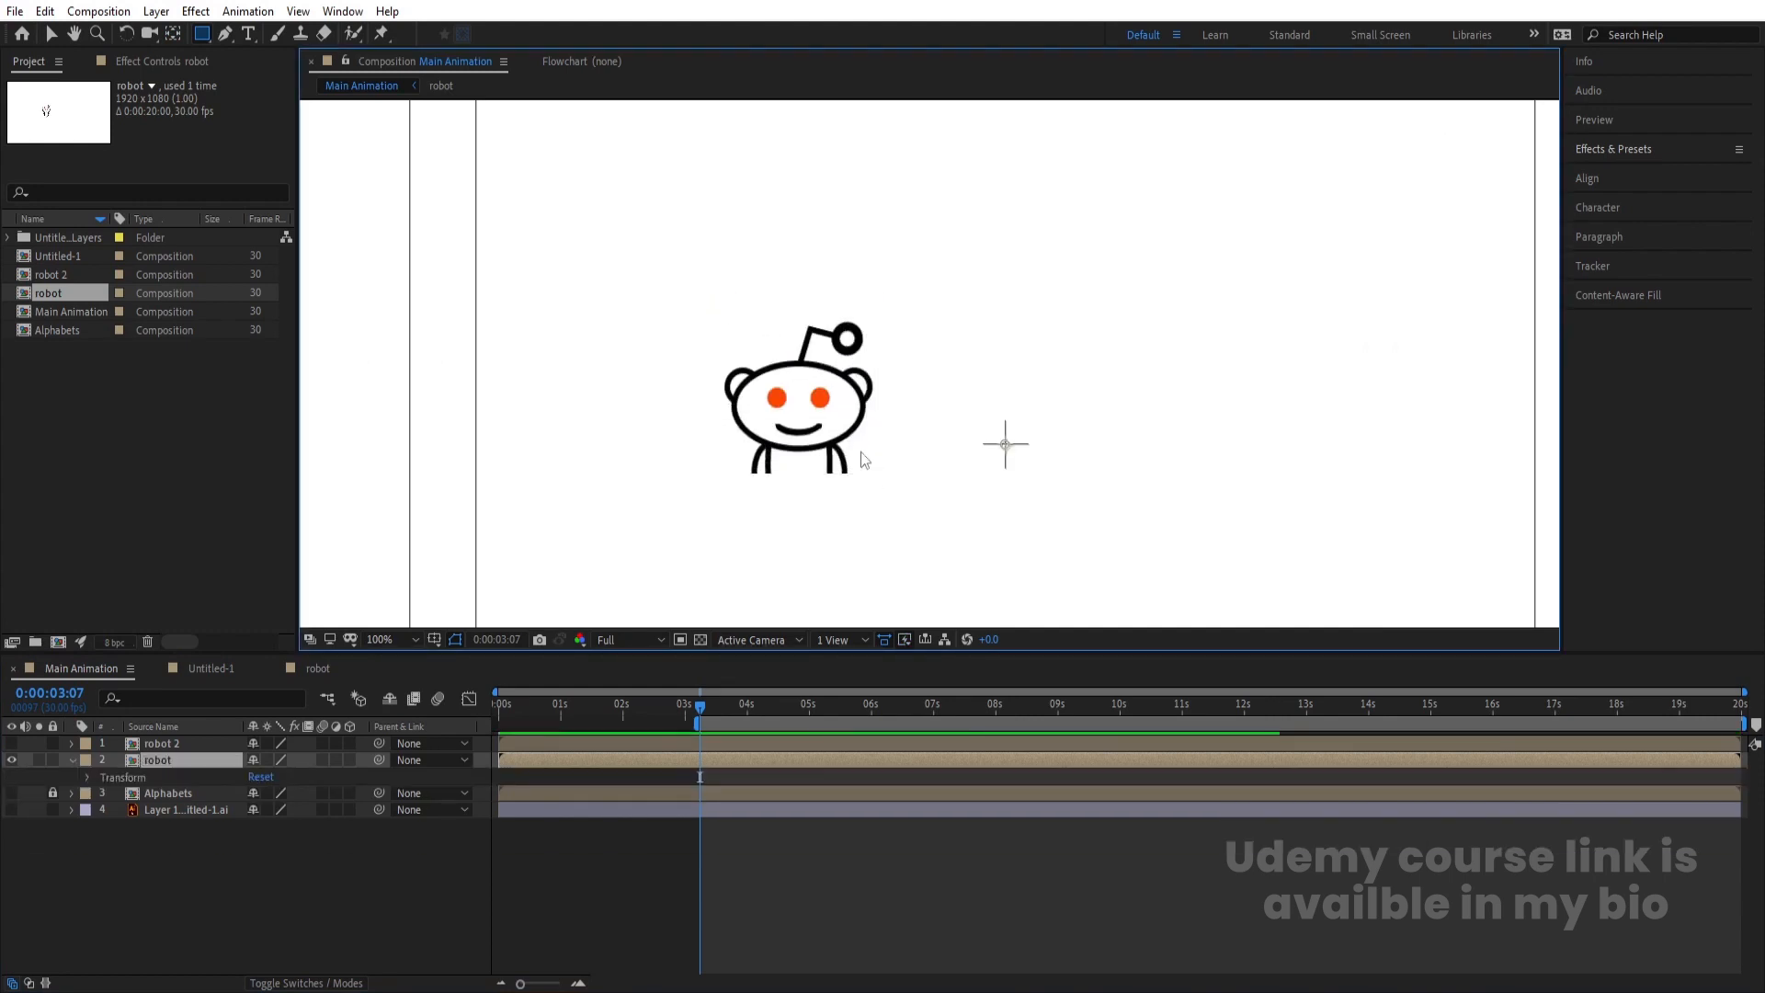
{"action": "left_click_drag", "start_coordinate": [600, 128], "coordinate": [1002, 537]}
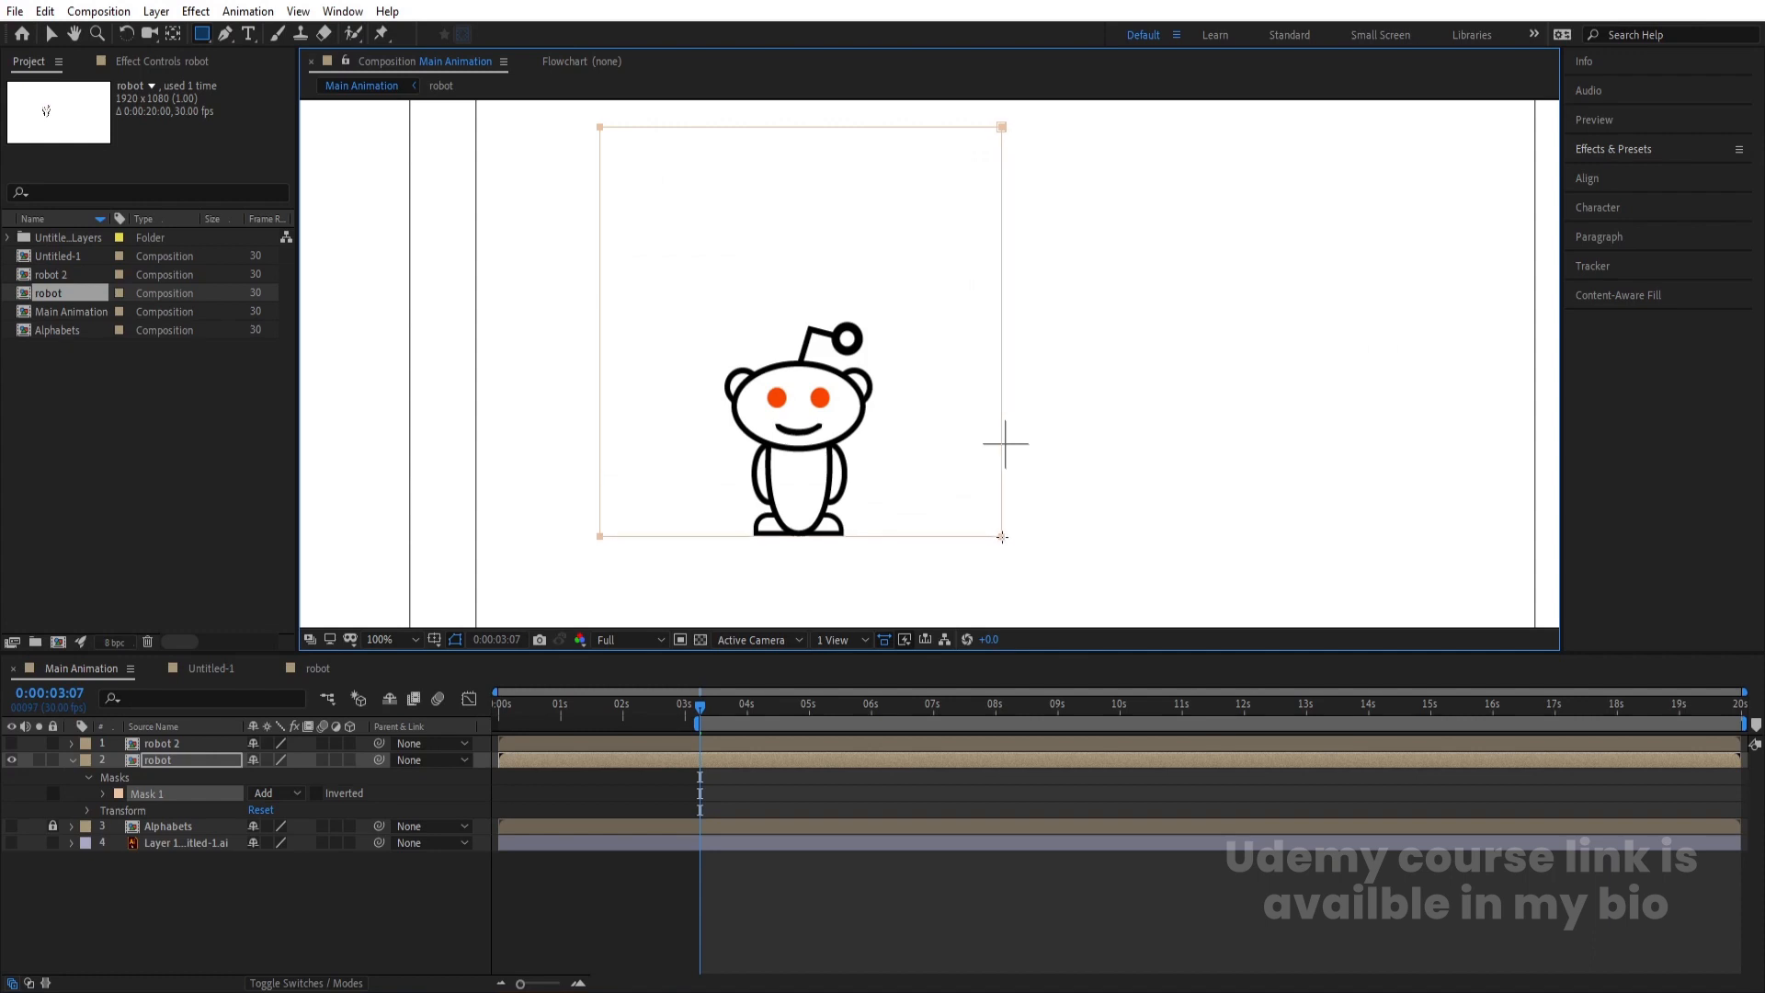
Preview the masked robot animation from the first frame with the whole composition in view
{"action": "left_click", "coordinate": [501, 712]}
{"action": "left_click", "coordinate": [398, 641]}
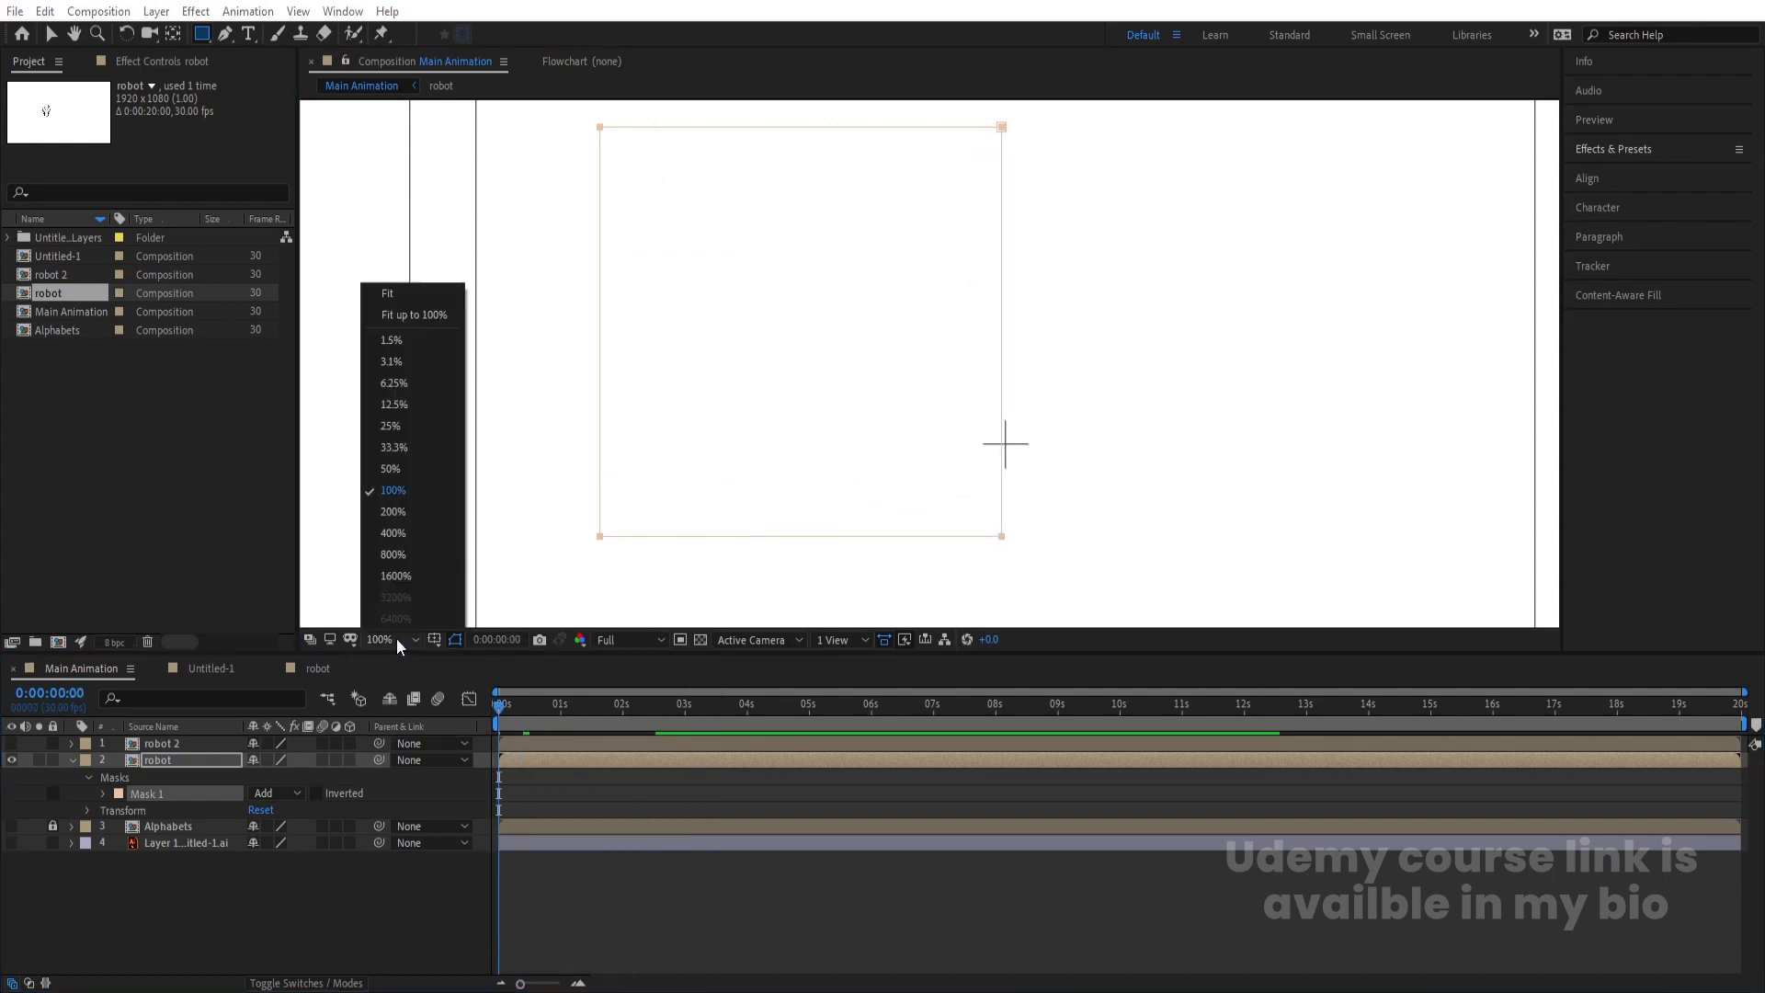
{"action": "left_click", "coordinate": [387, 295]}
{"action": "key", "text": "space"}
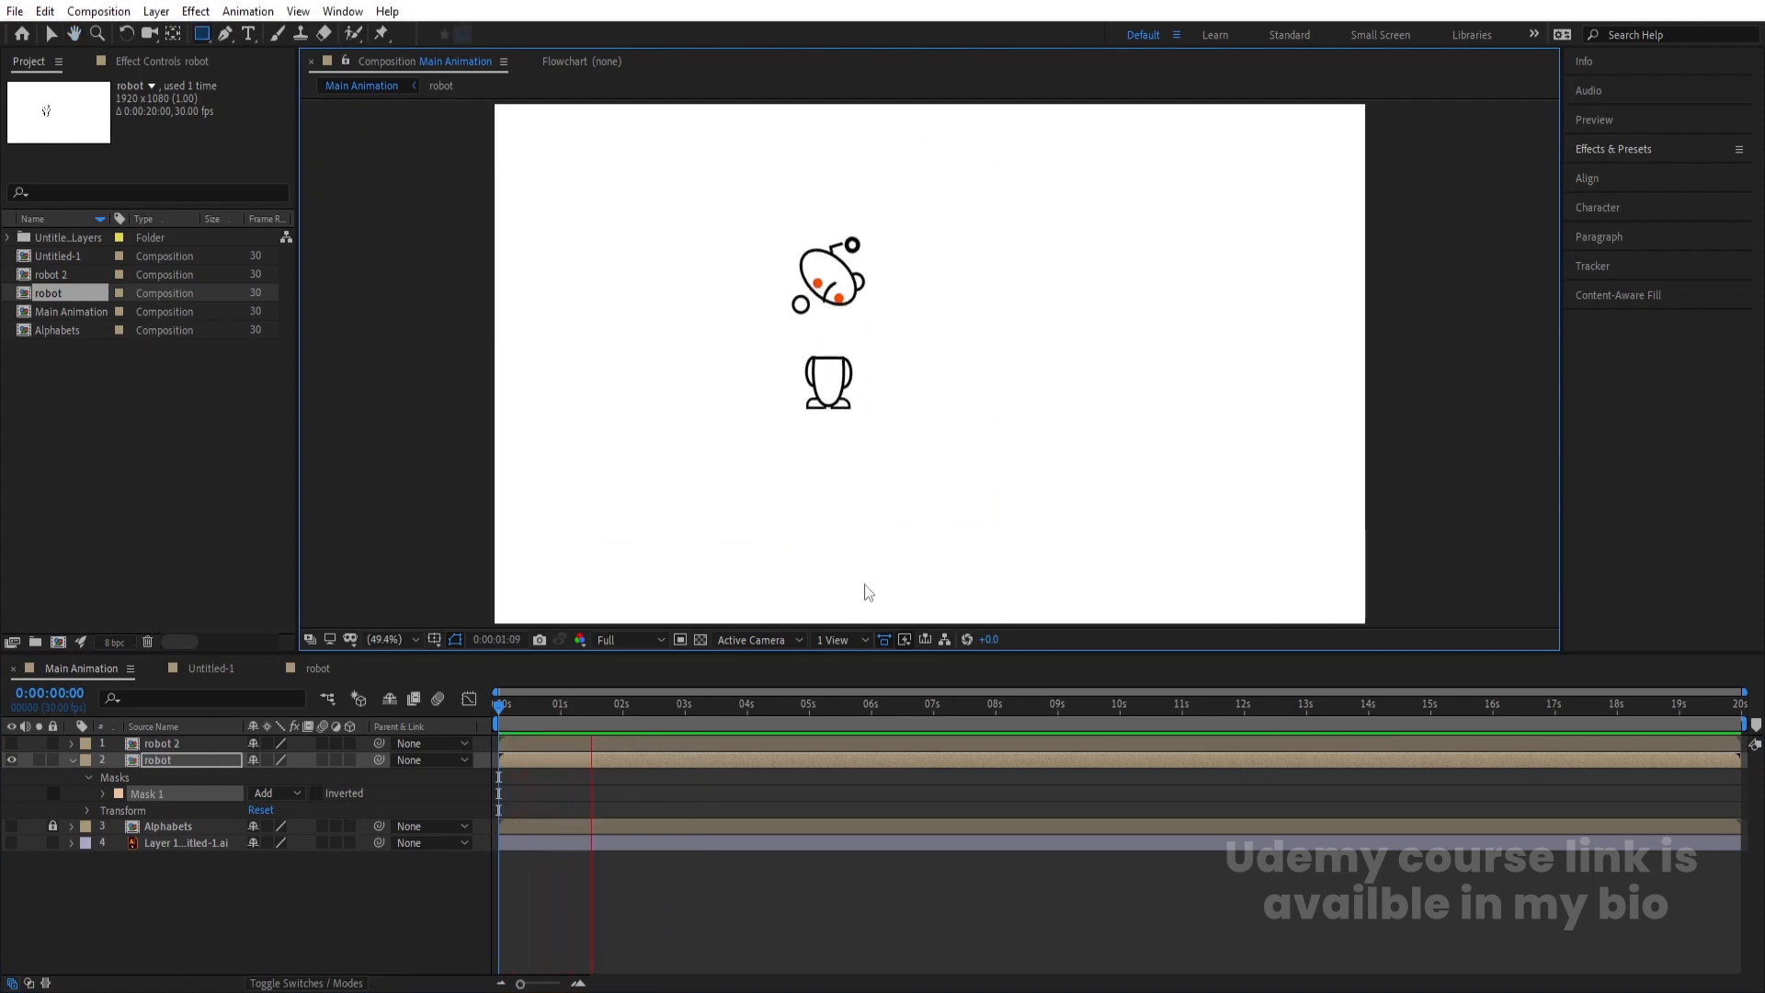
{"action": "key", "text": "space"}
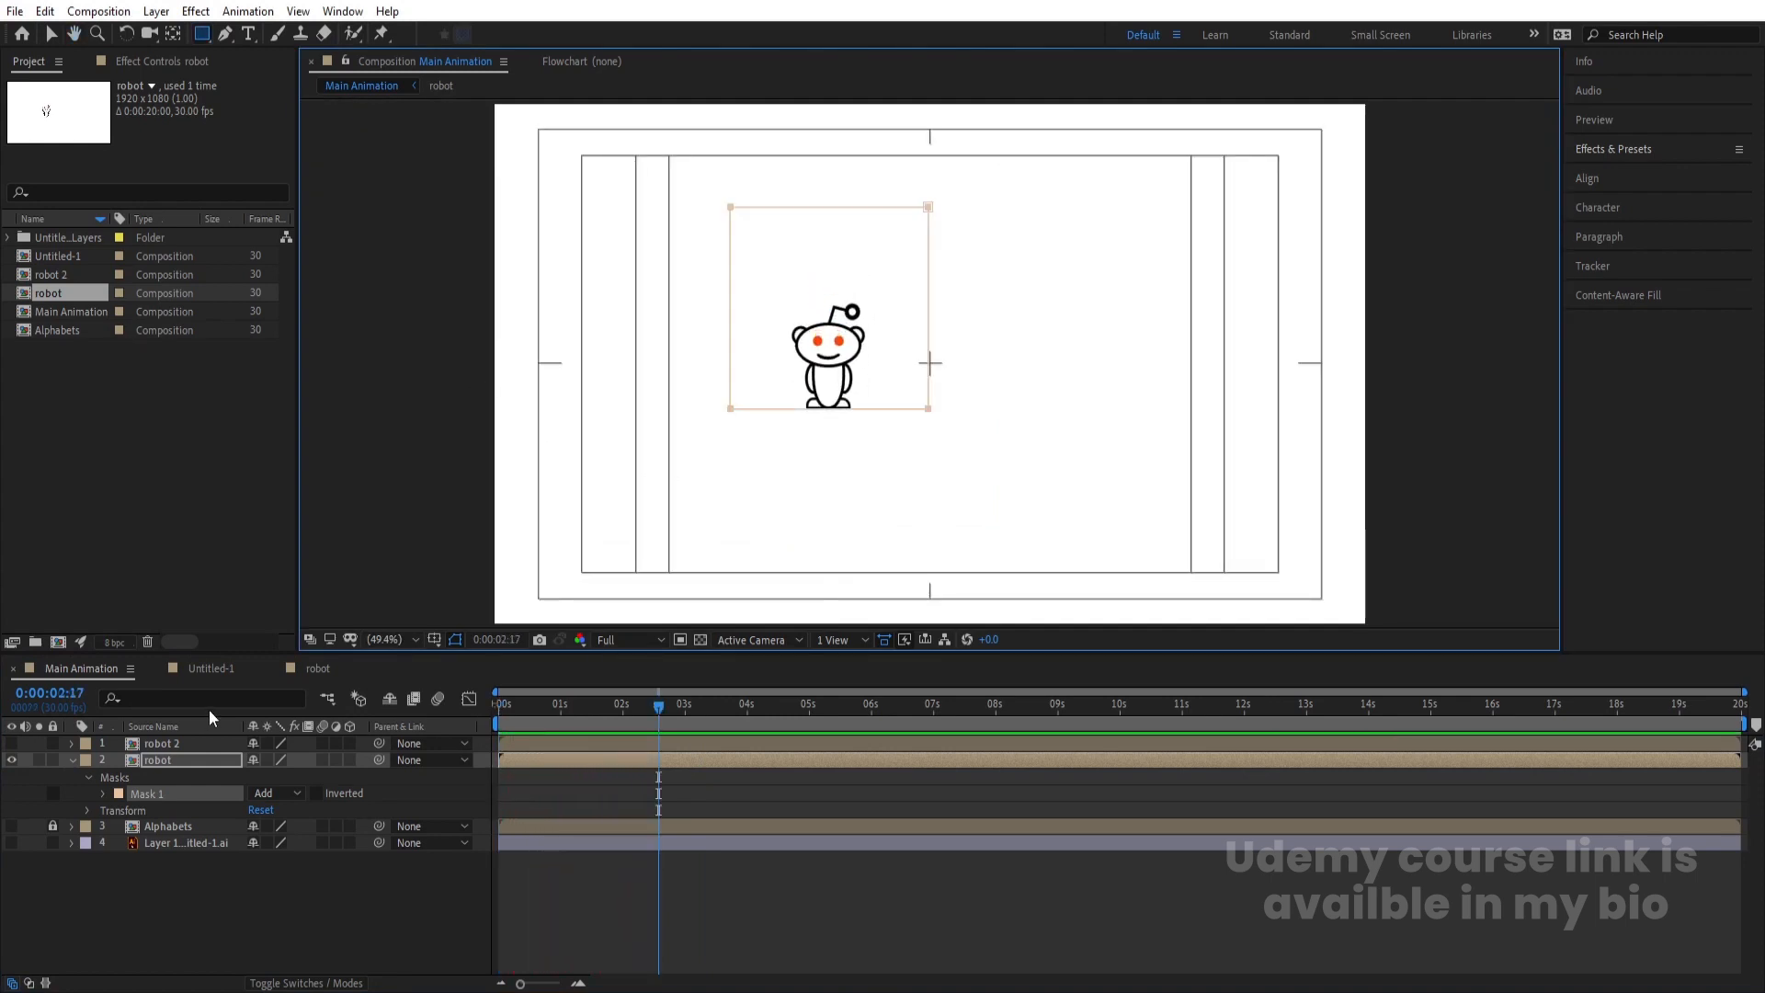
Duplicate the masked robot layer and apply a Fill effect to the lower copy
{"action": "left_click", "coordinate": [180, 760]}
{"action": "key", "text": "ctrl+d"}
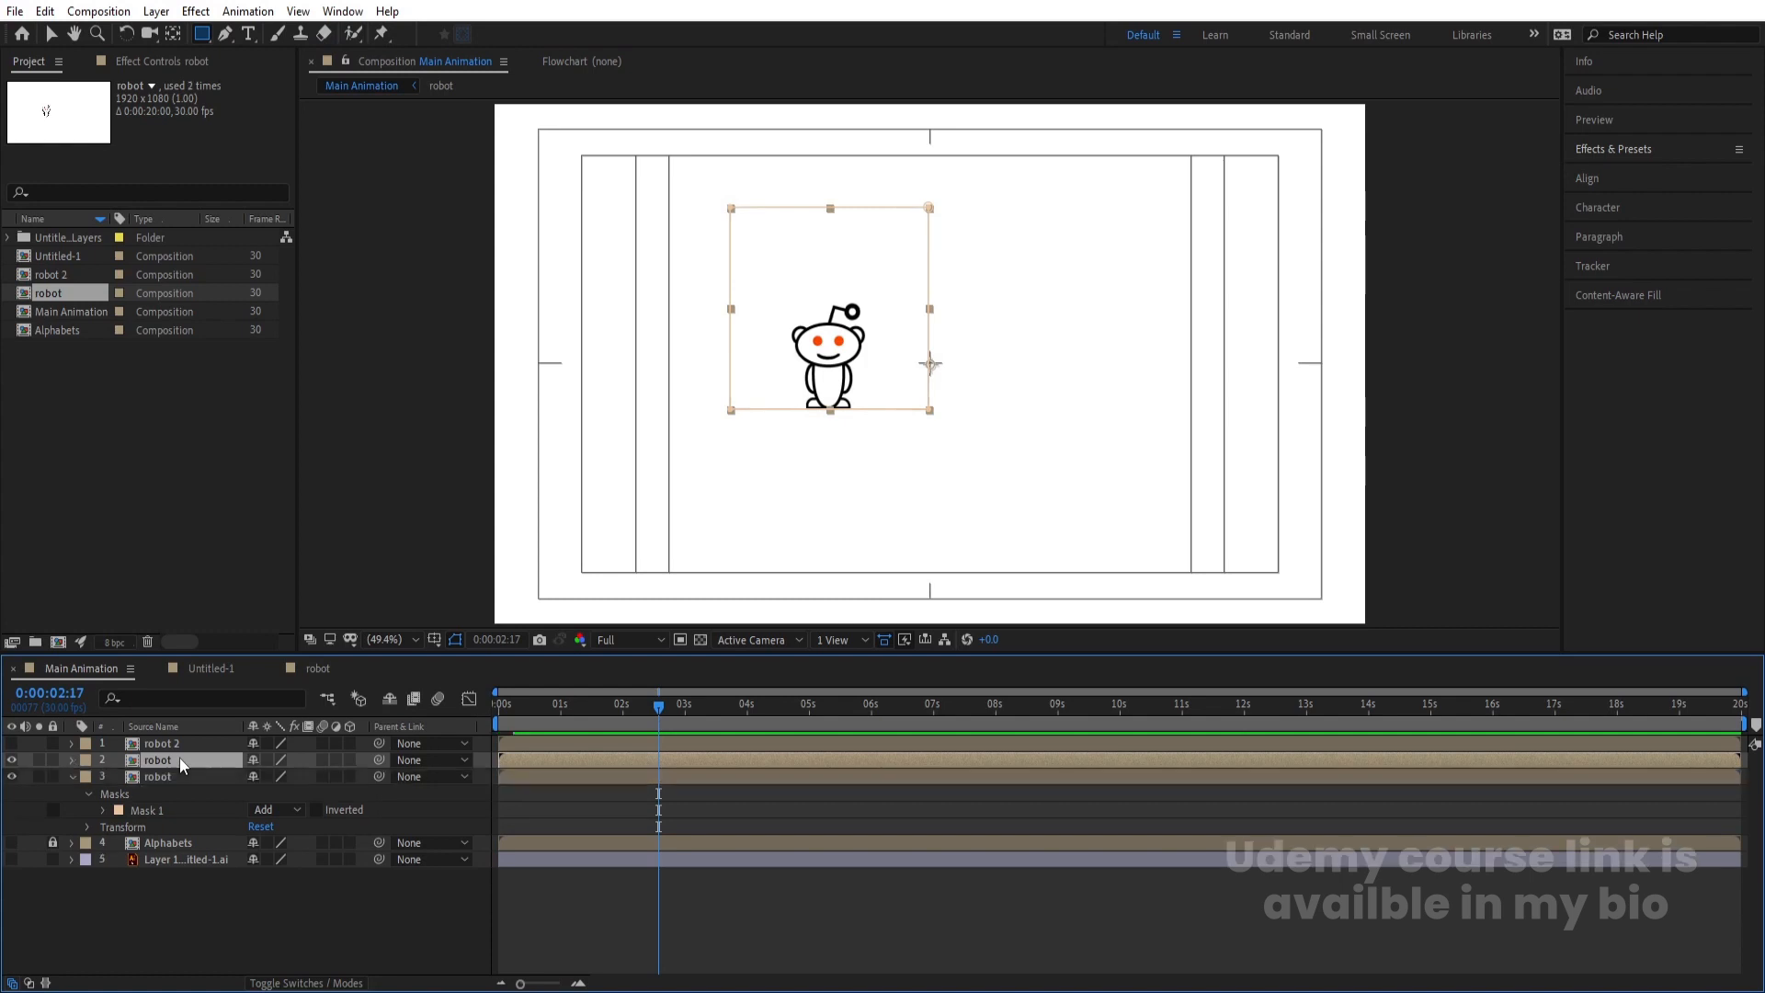
{"action": "left_click", "coordinate": [156, 777]}
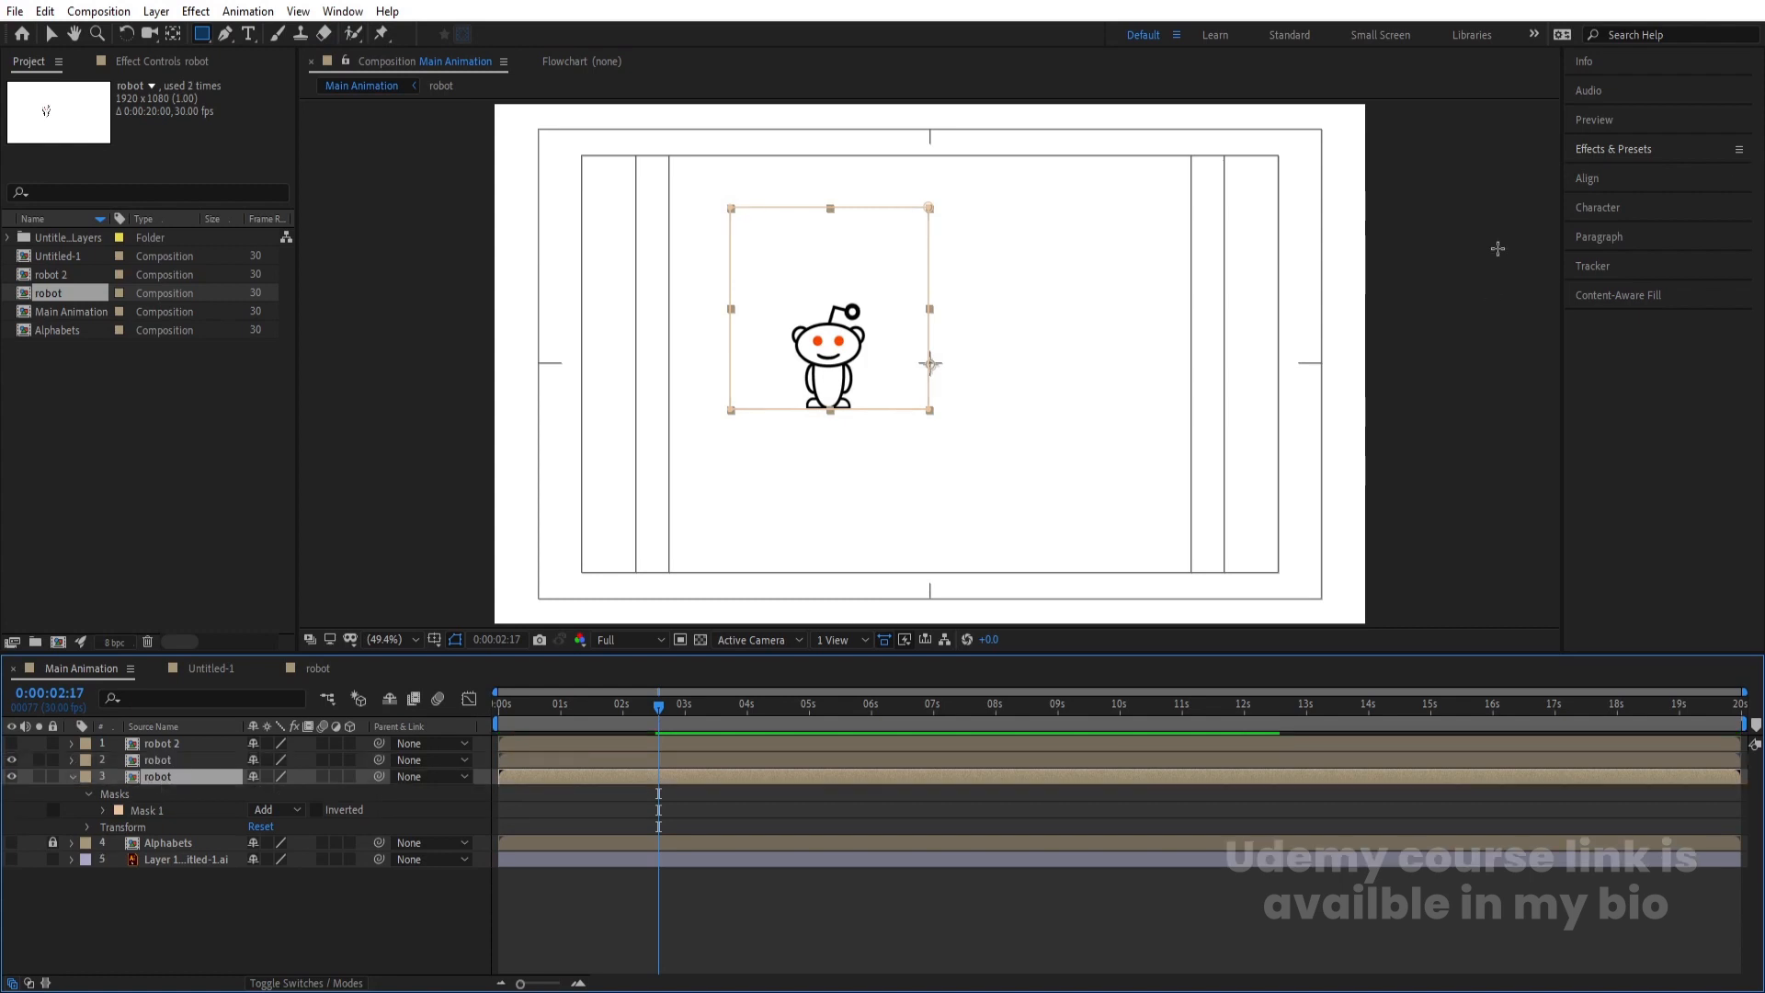
{"action": "left_click", "coordinate": [1612, 149]}
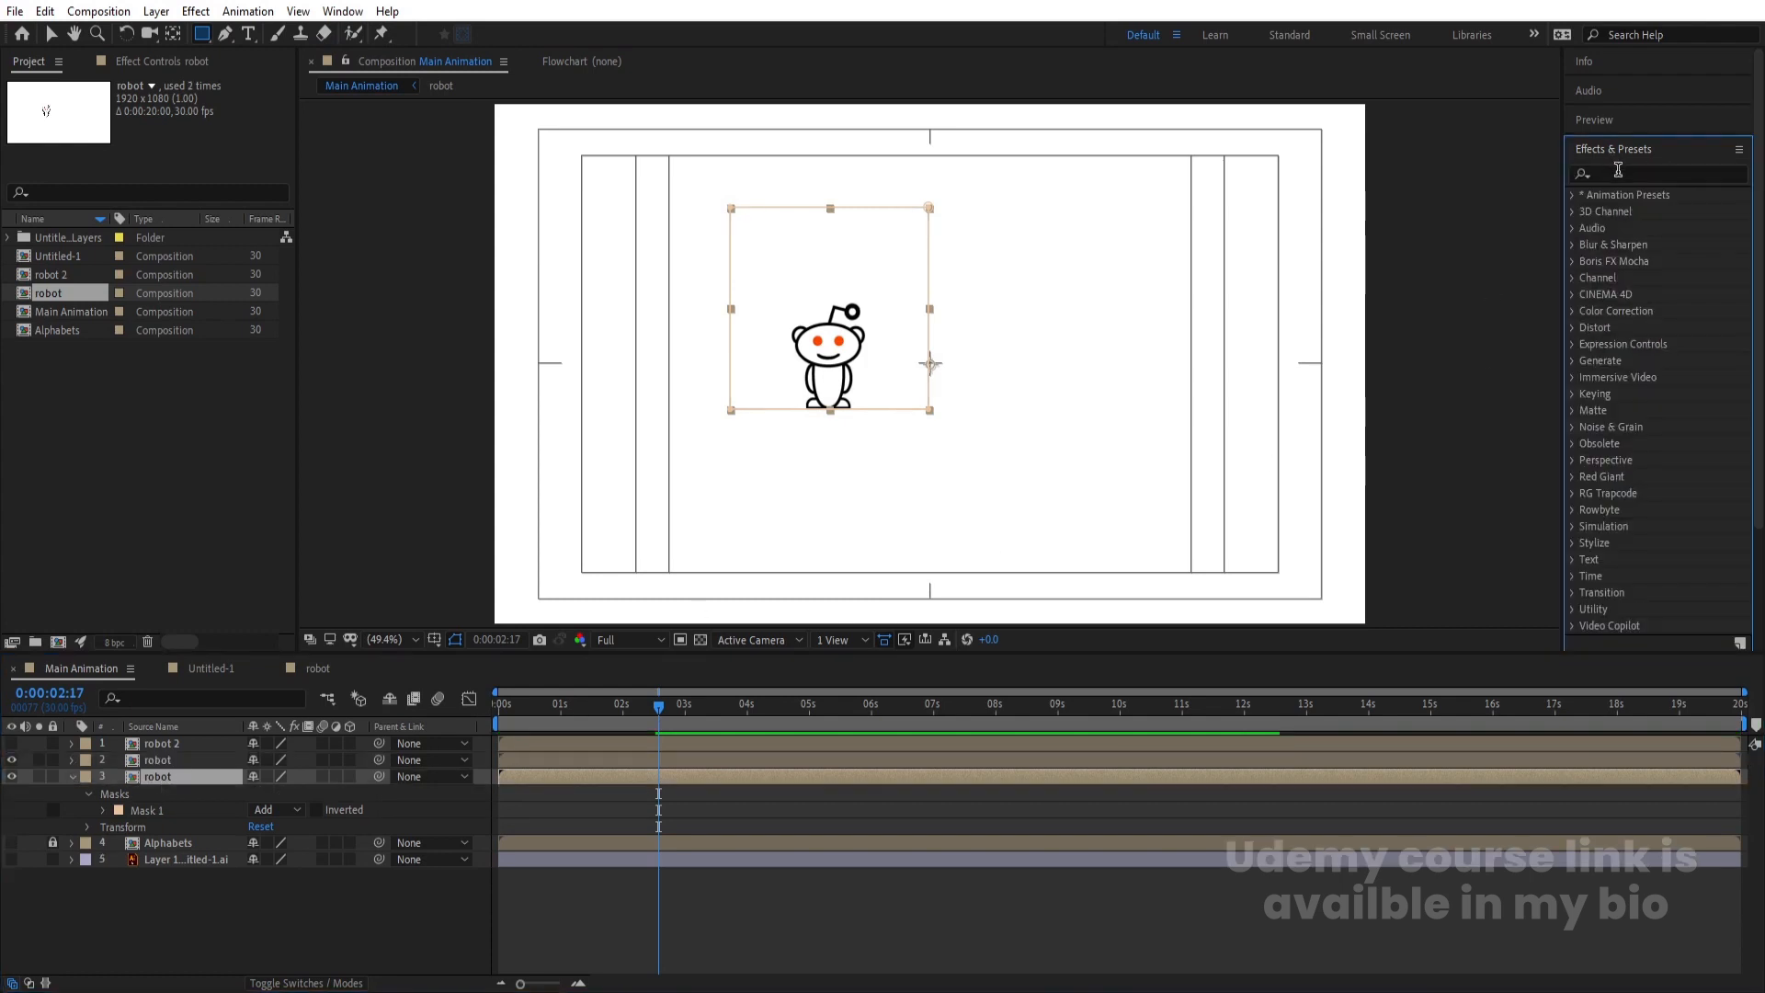
{"action": "left_click", "coordinate": [1618, 170]}
{"action": "type", "text": "fill"}
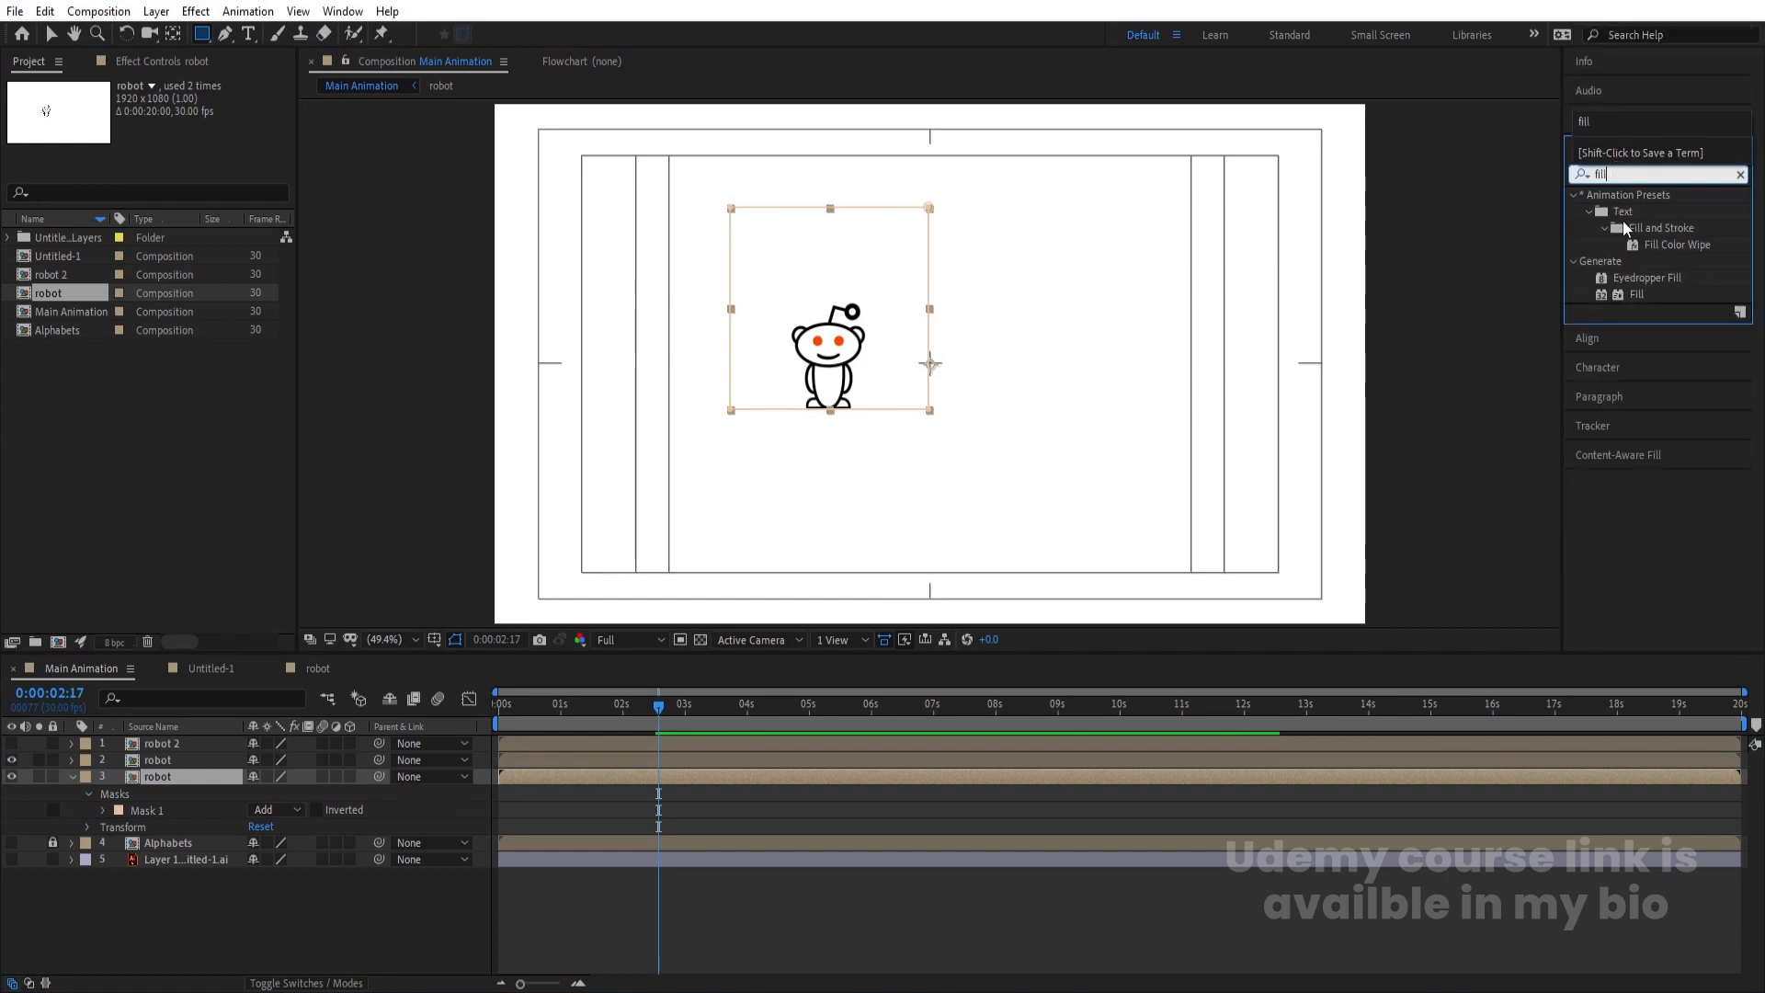
{"action": "double_click", "coordinate": [1624, 292]}
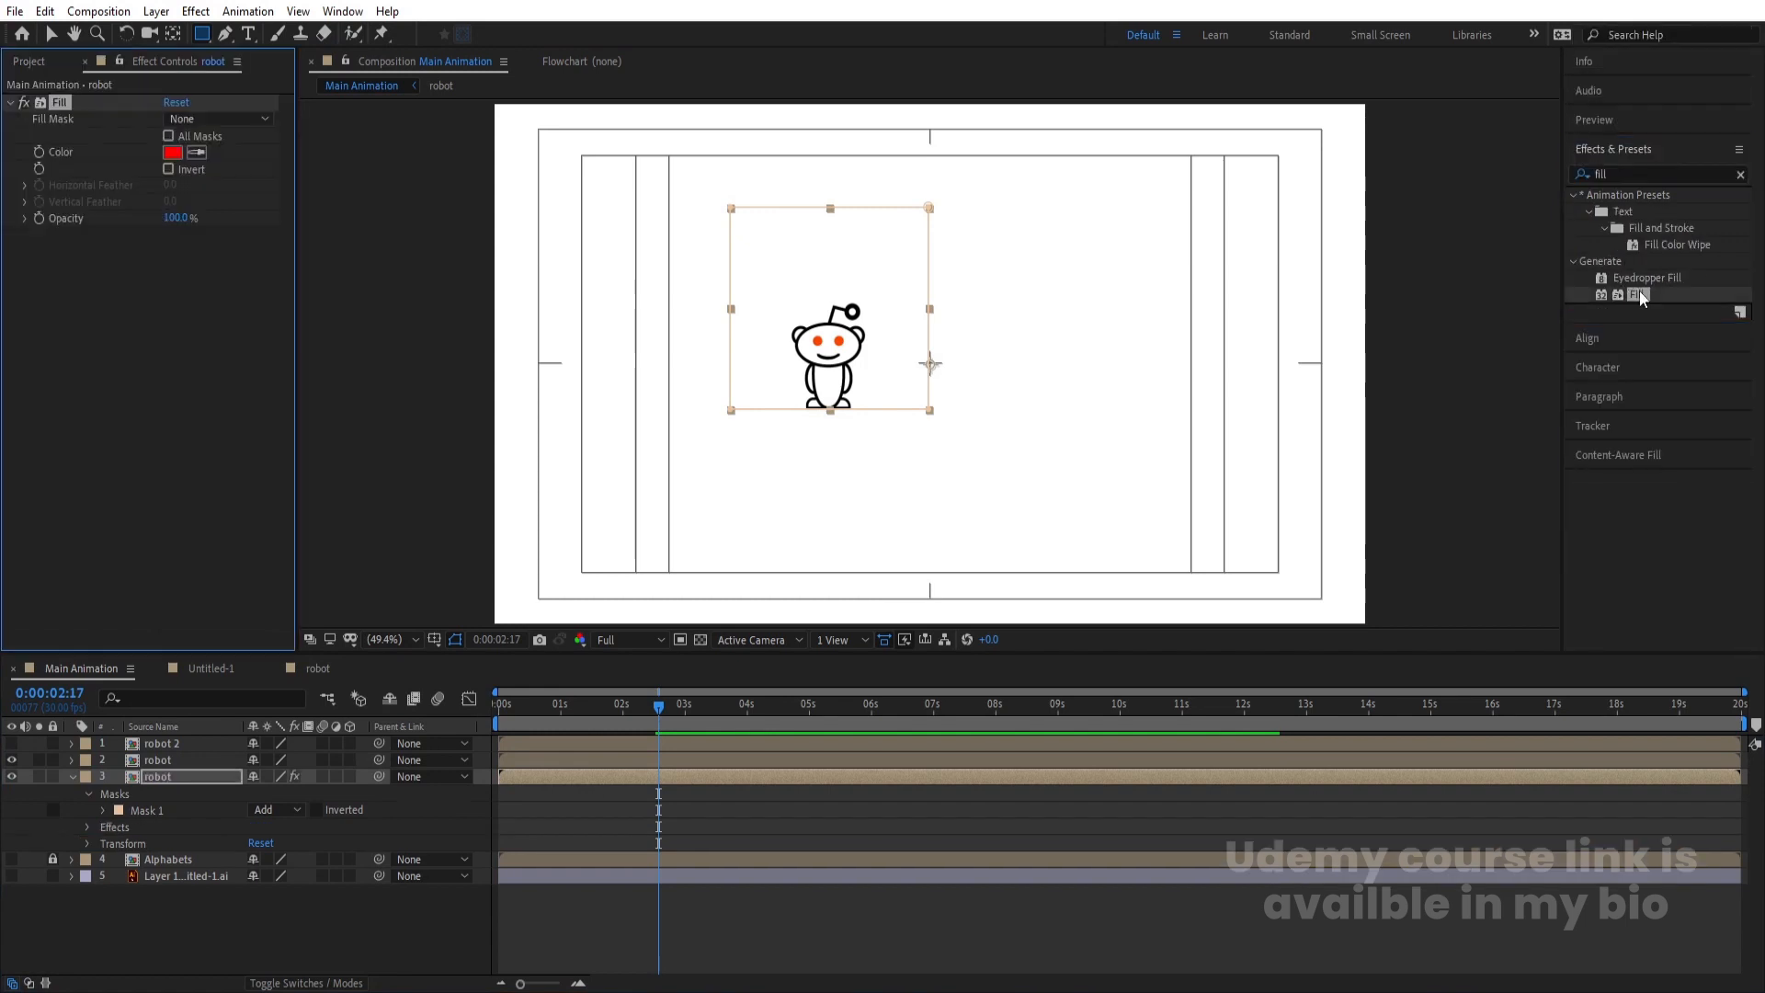
Set the Fill color to black (000000) and hide the upper robot layer
{"action": "left_click", "coordinate": [172, 152]}
{"action": "left_click", "coordinate": [239, 591]}
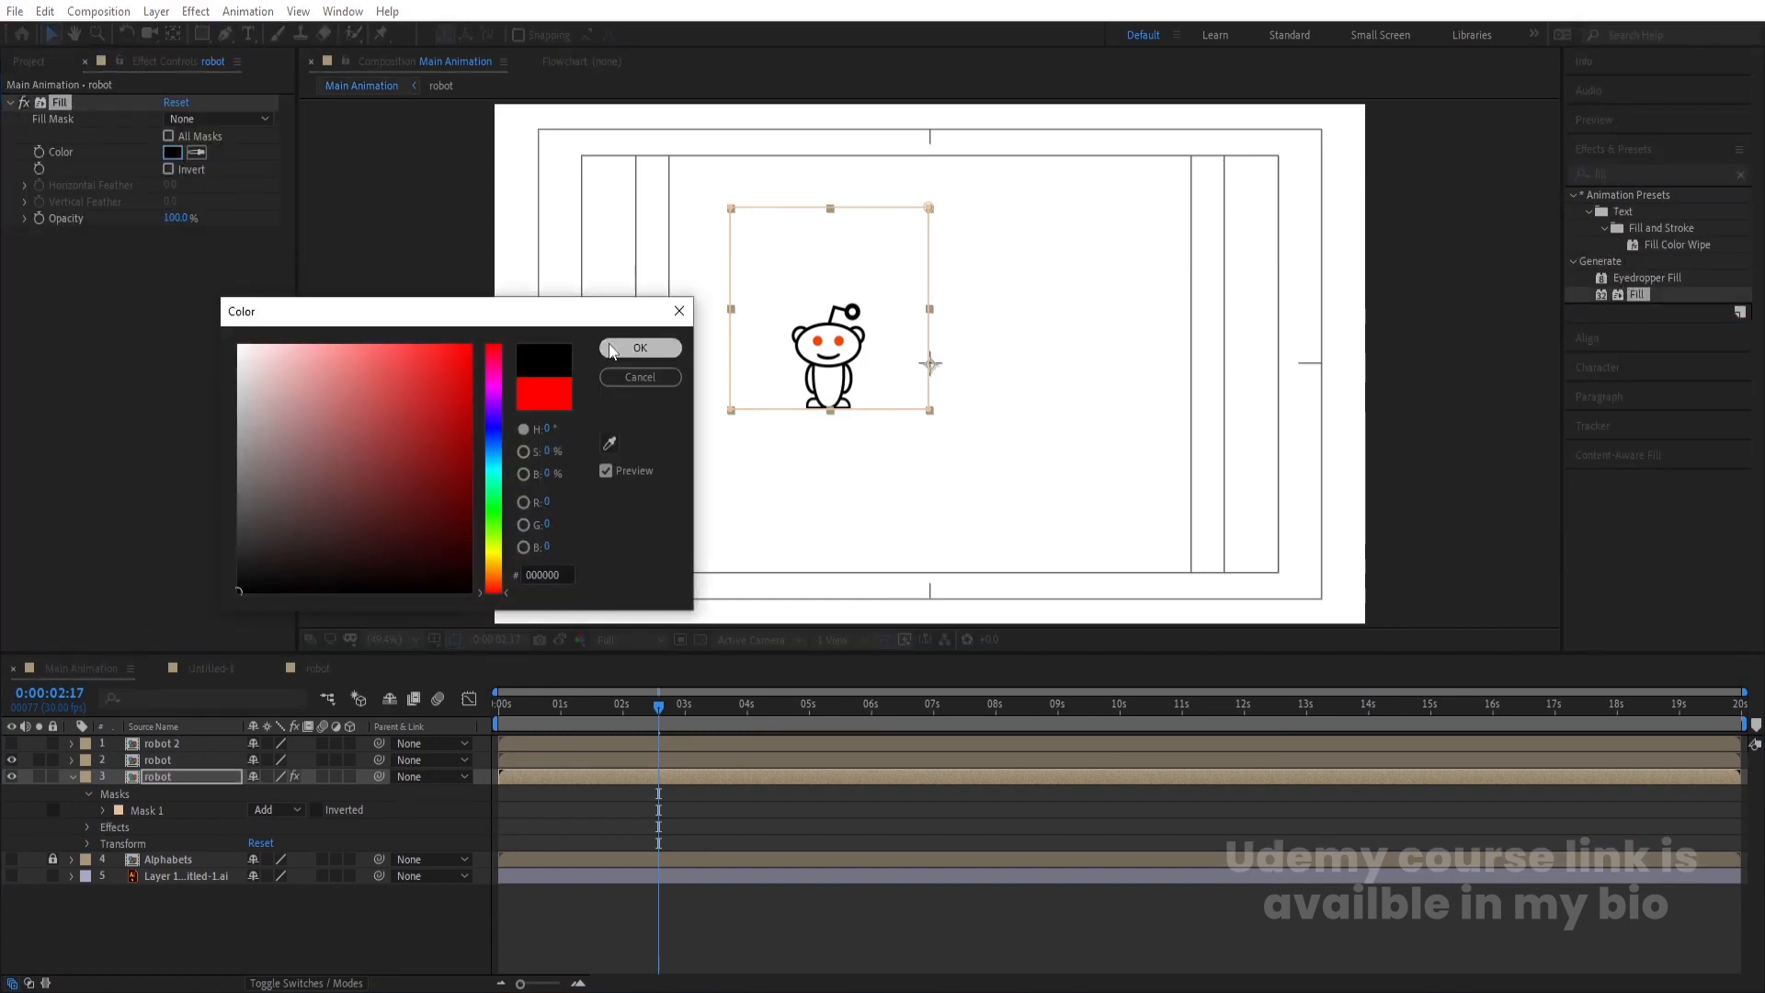
{"action": "left_click", "coordinate": [611, 349]}
{"action": "left_click", "coordinate": [503, 778]}
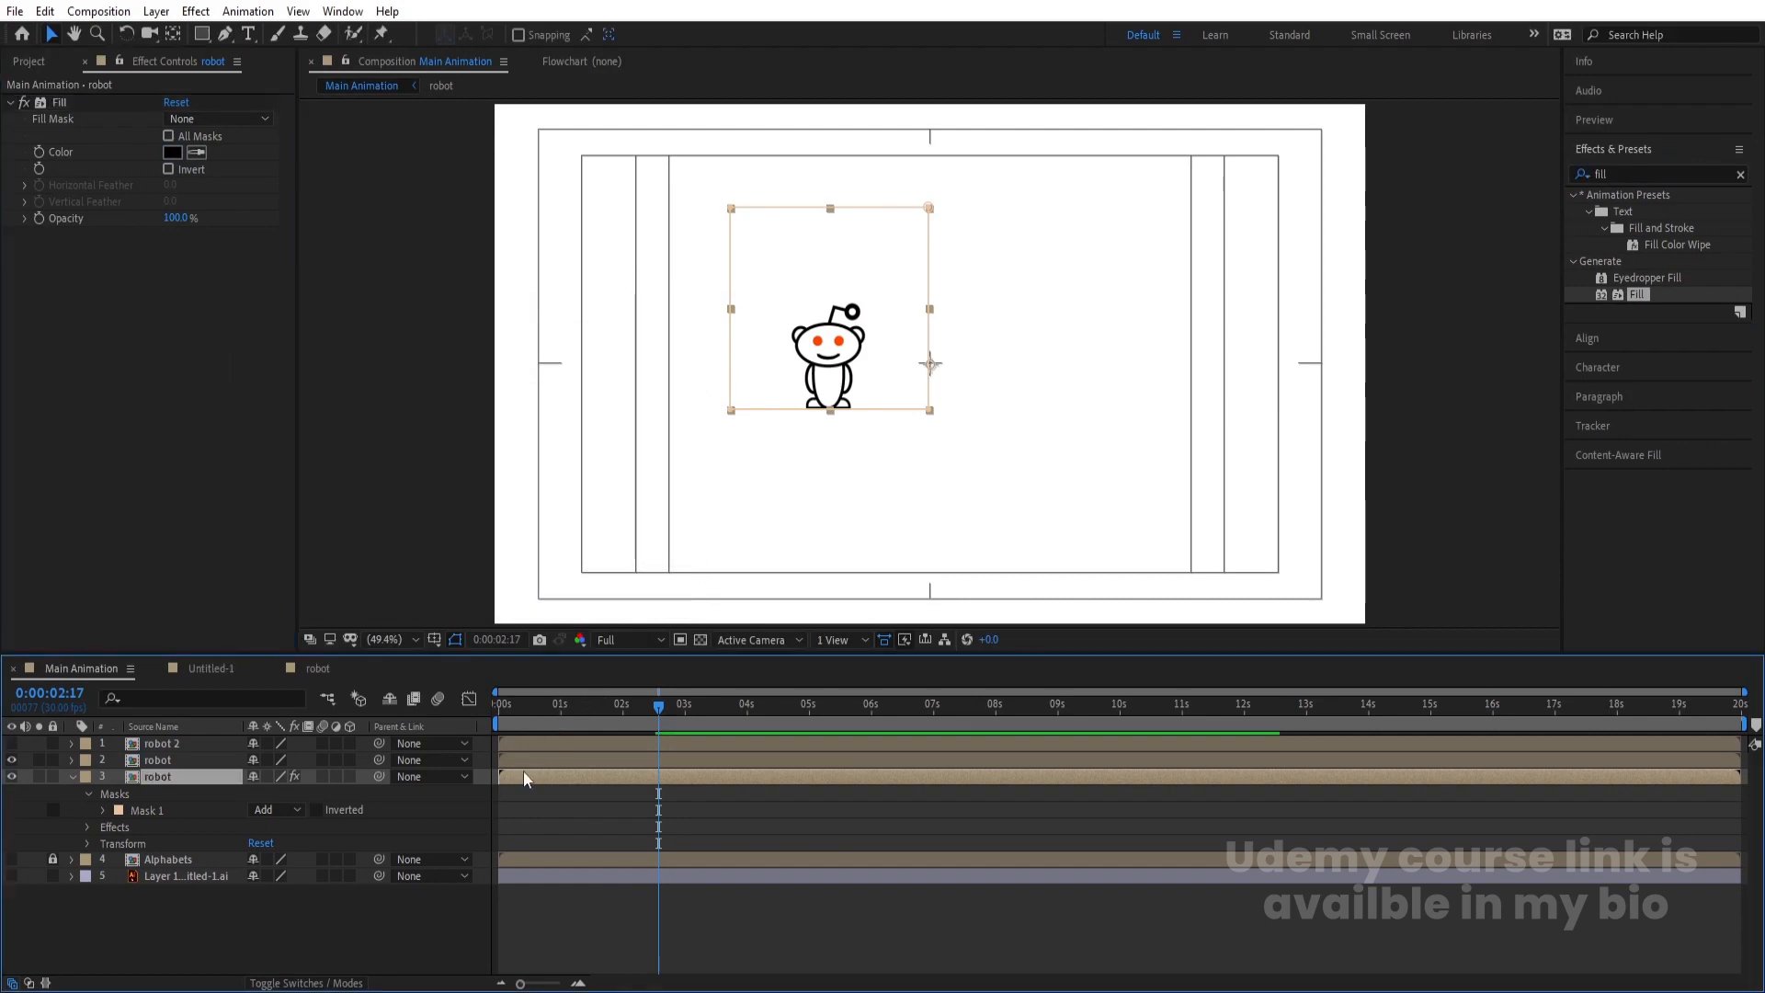
{"action": "left_click", "coordinate": [11, 776]}
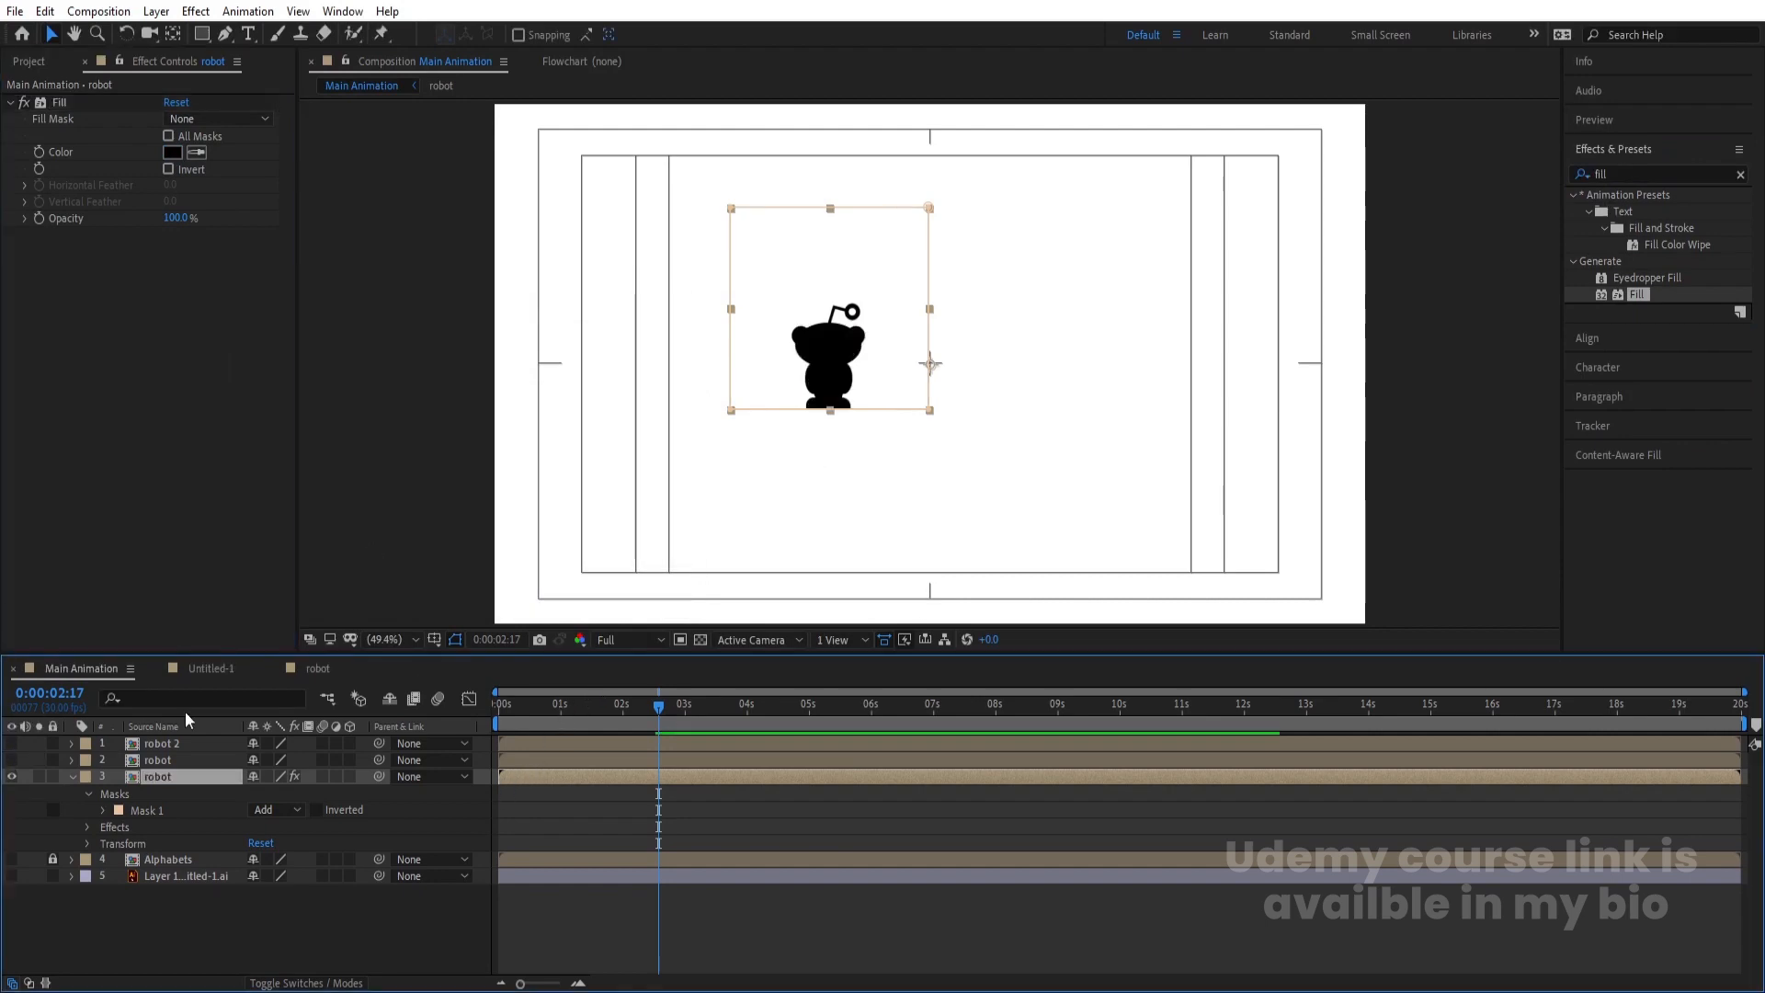
Apply the Echo effect to the black robot copy and set Number Of Echoes to 20
{"action": "left_click", "coordinate": [1622, 175]}
{"action": "type", "text": "ech"}
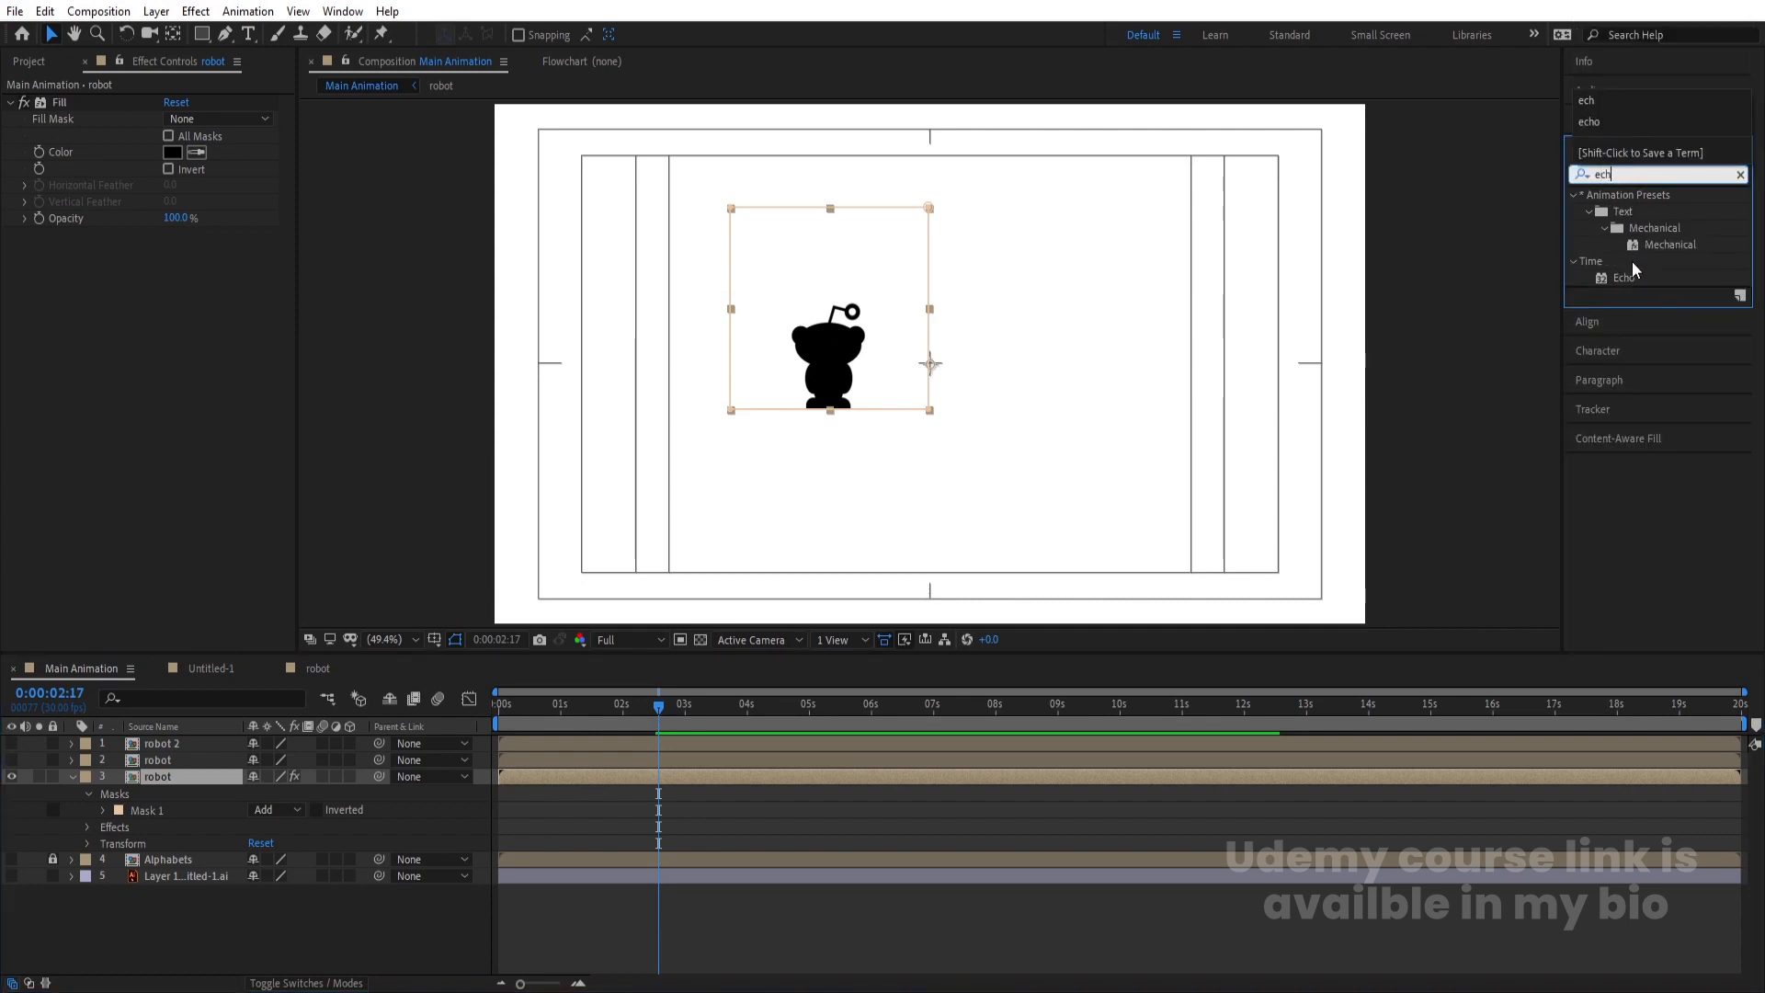
{"action": "left_click_drag", "start_coordinate": [1624, 278], "coordinate": [290, 537]}
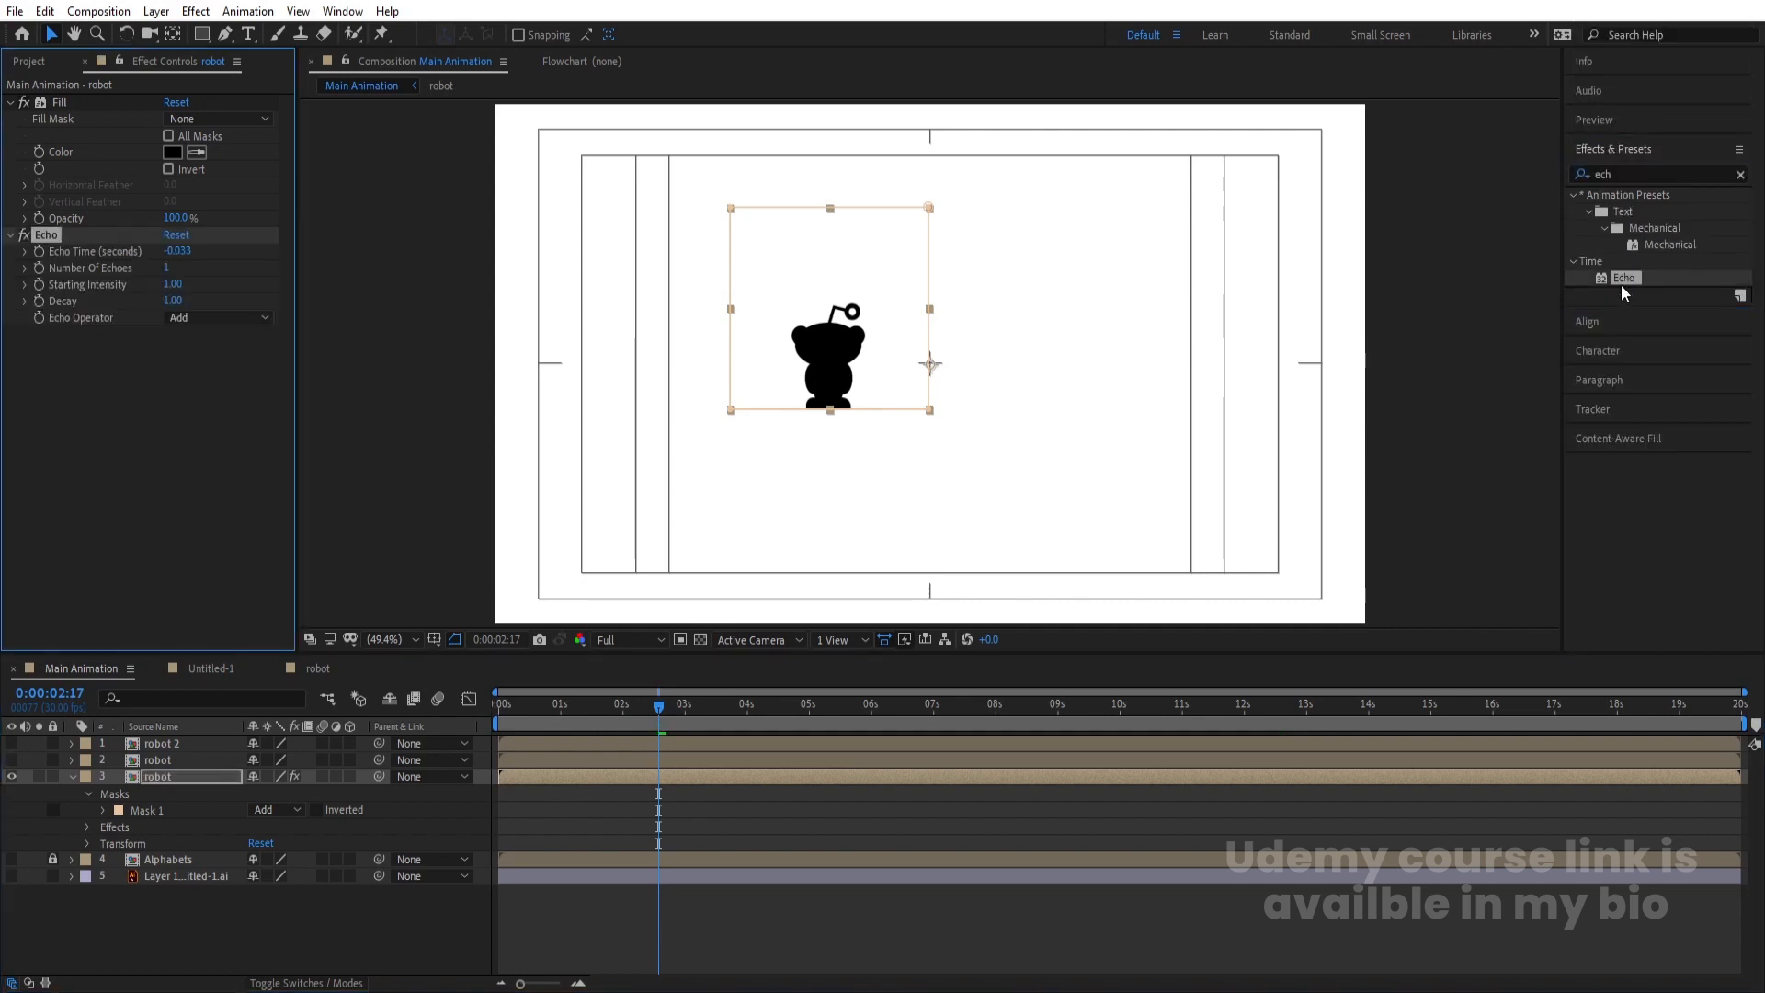
{"action": "left_click", "coordinate": [169, 269]}
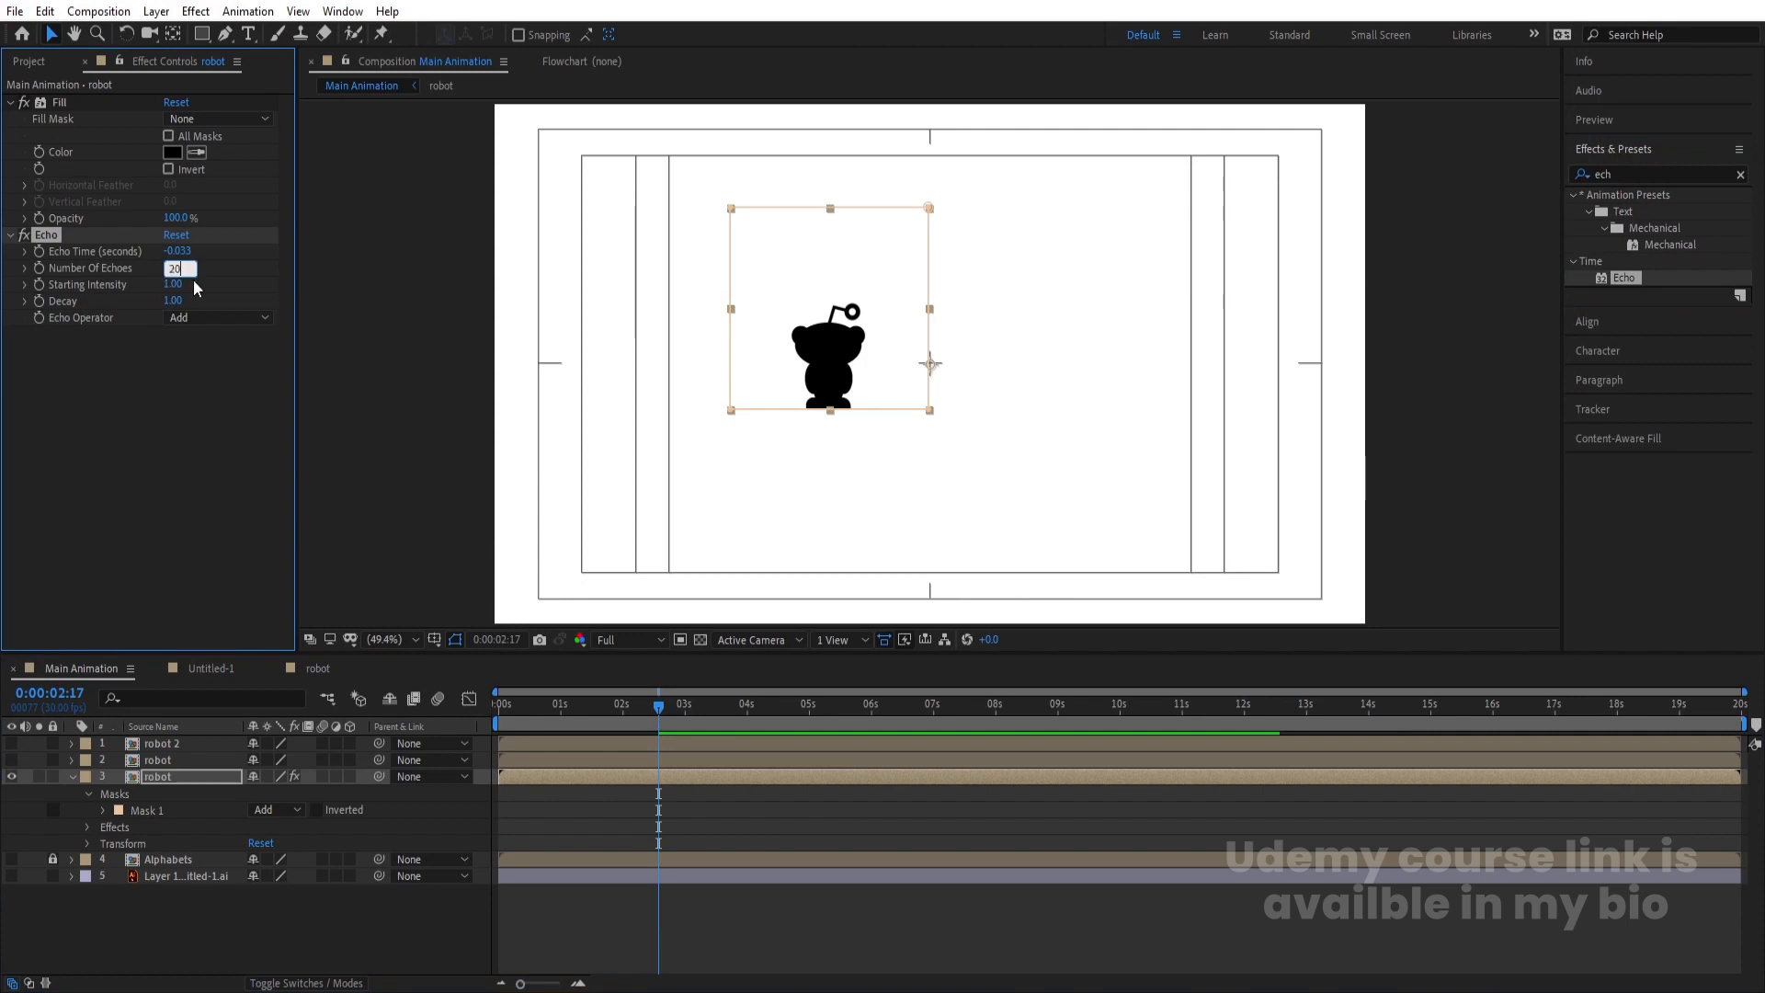
{"action": "type", "text": "20"}
{"action": "key", "text": "Return"}
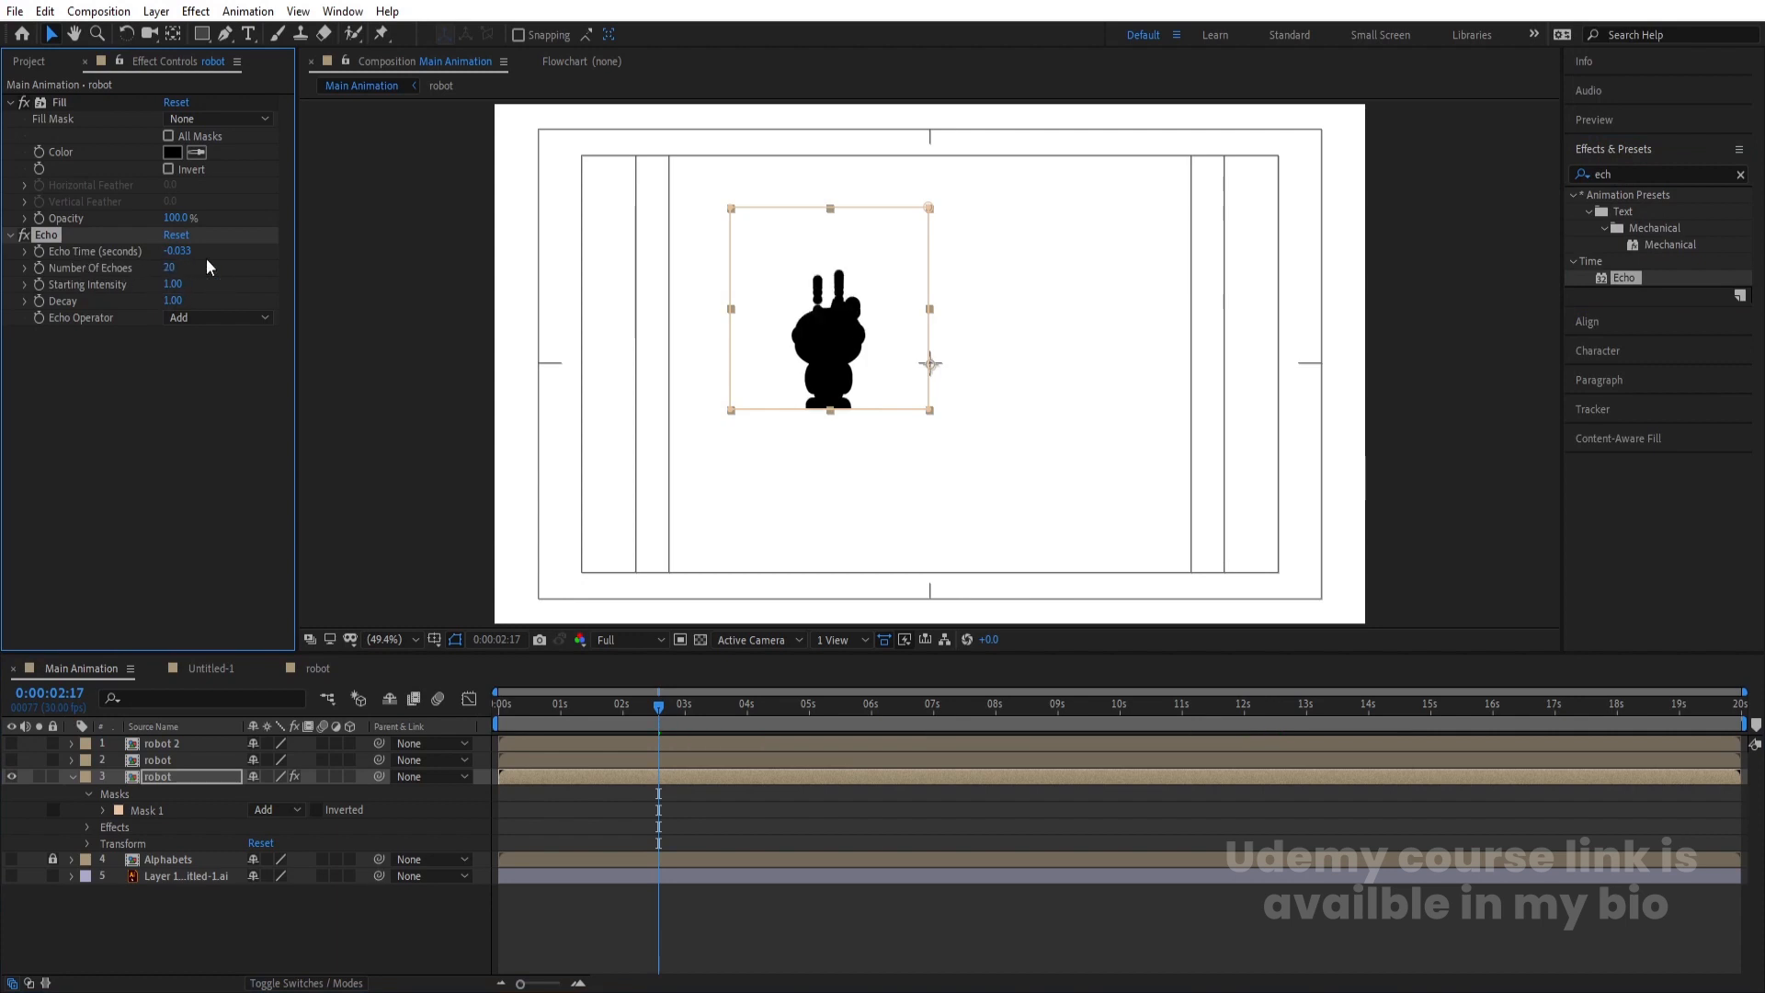
Set the Echo effect's Echo Time to -0.003 seconds on the black robot copy
{"action": "left_click", "coordinate": [186, 253]}
{"action": "left_click", "coordinate": [187, 252]}
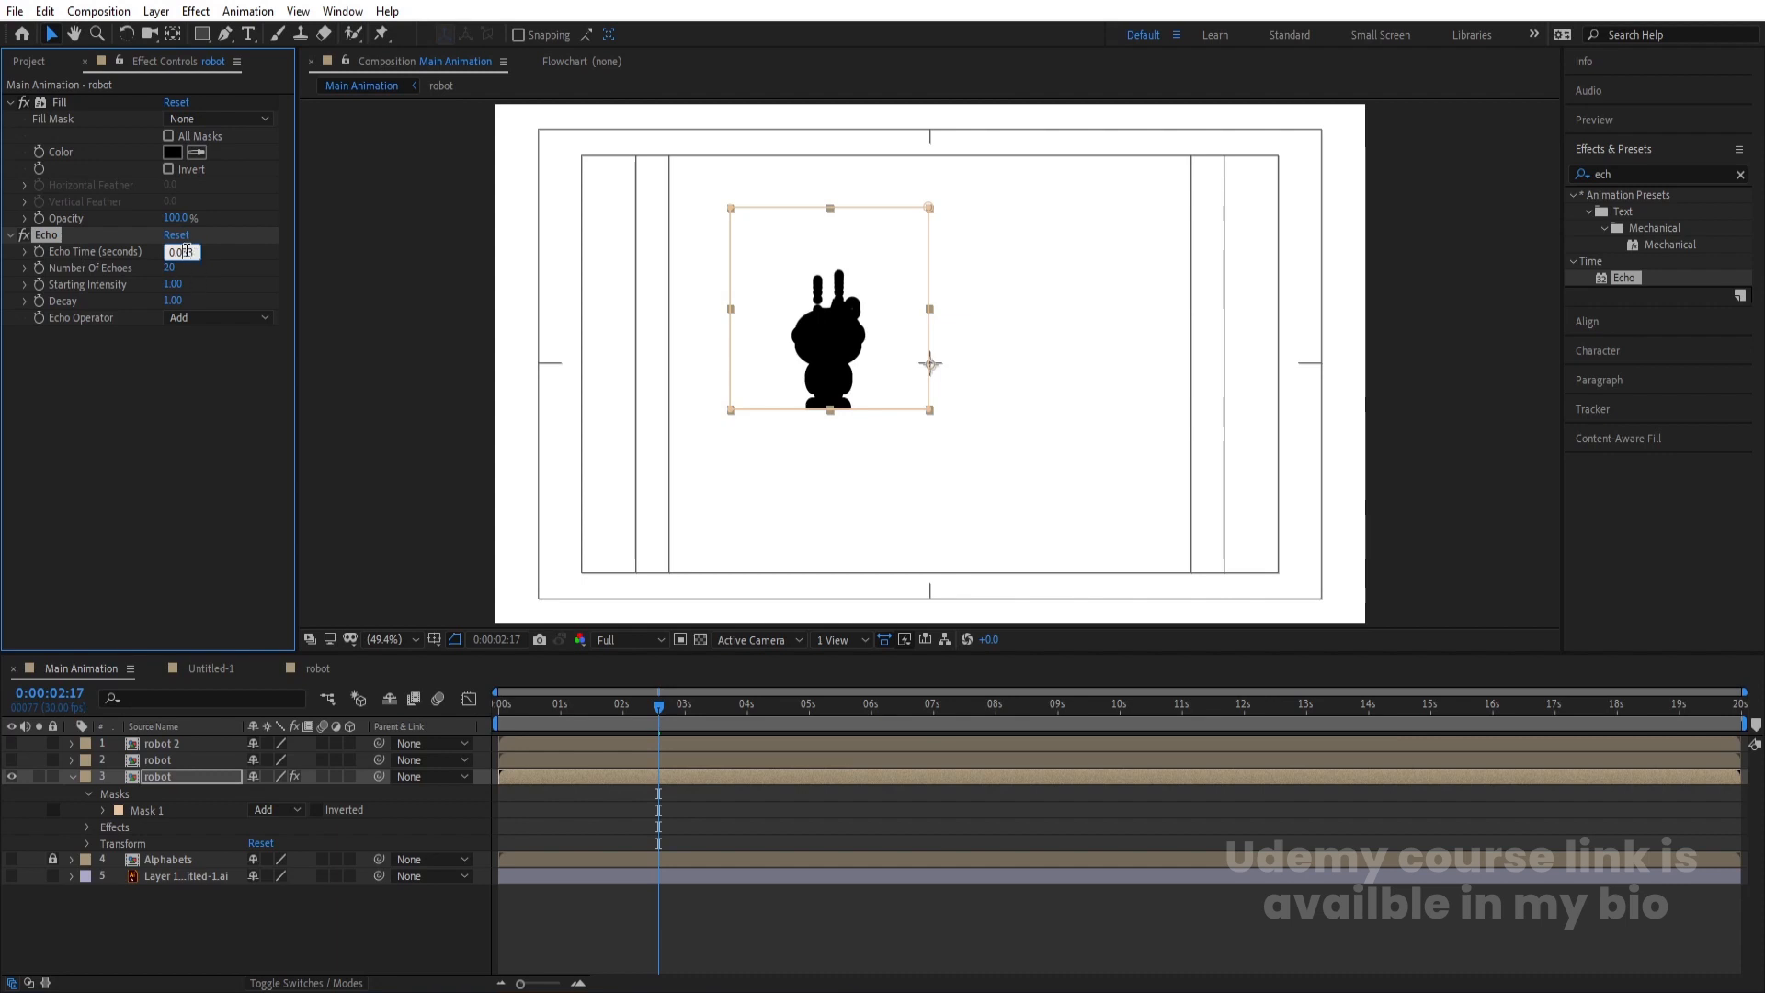
{"action": "key", "text": "Return"}
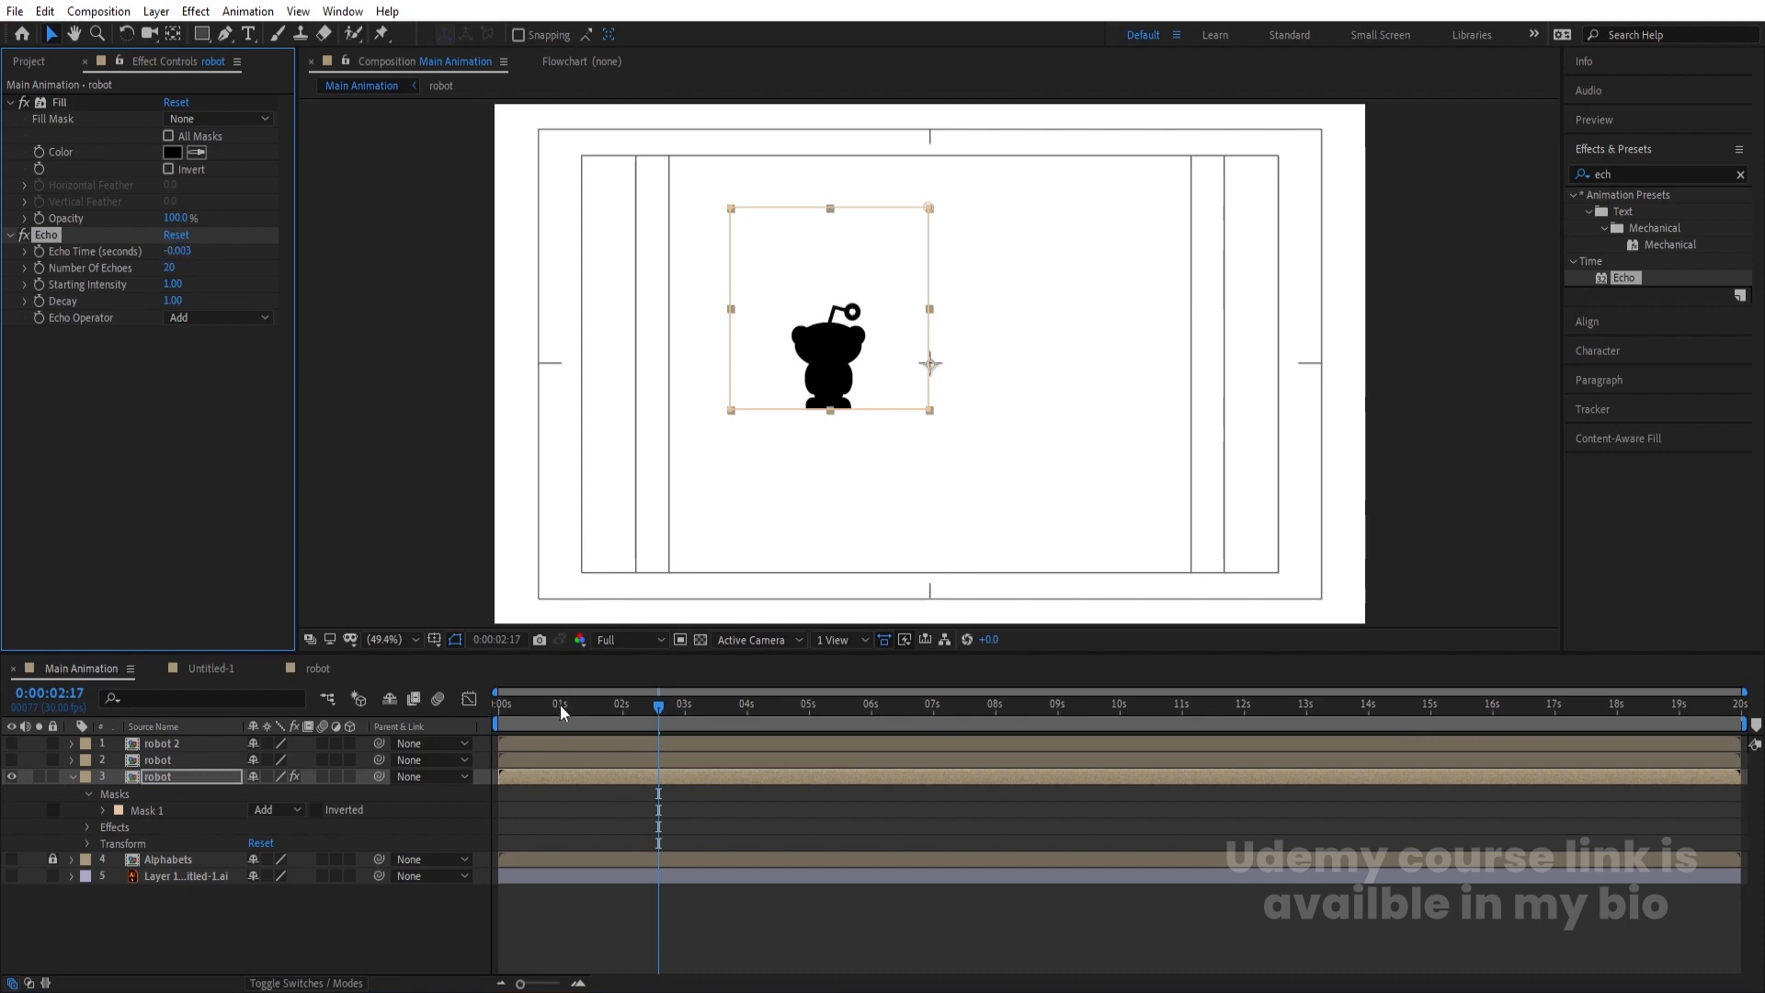
Show the upper robot layer again and preview the echo trail from the first frame
{"action": "left_click_drag", "start_coordinate": [550, 711], "coordinate": [327, 740]}
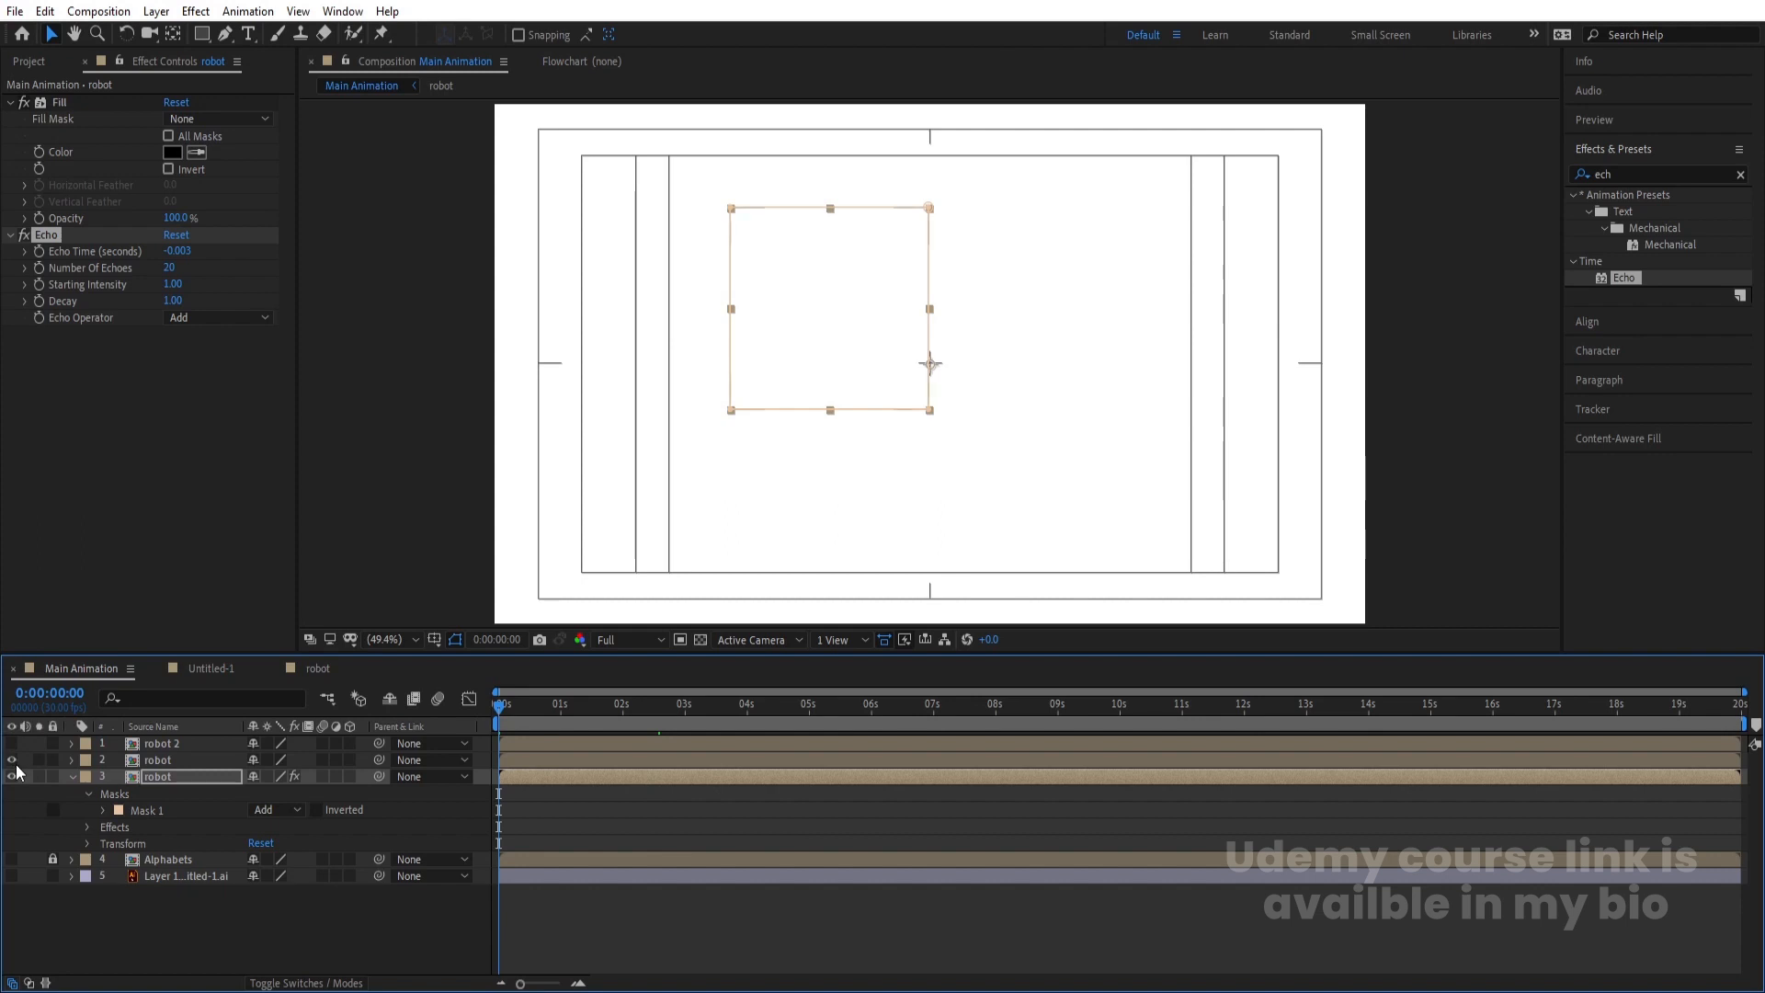
{"action": "key", "text": "space"}
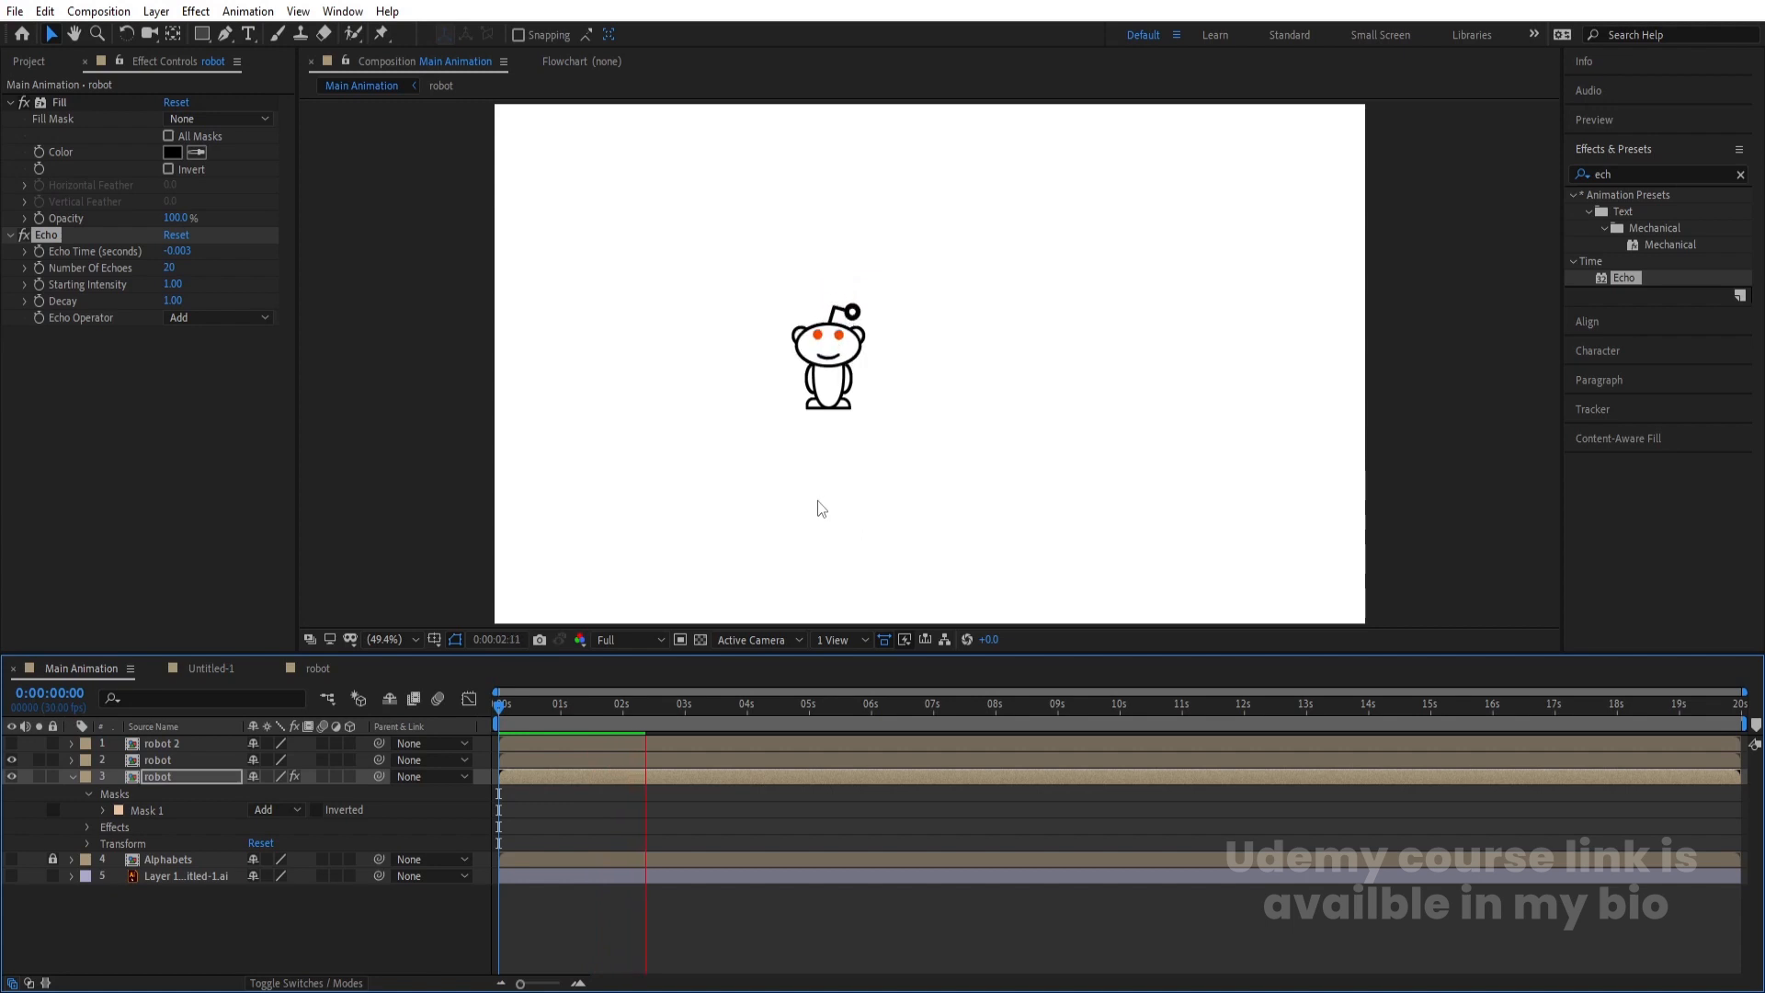
{"action": "key", "text": "space"}
{"action": "key", "text": "space"}
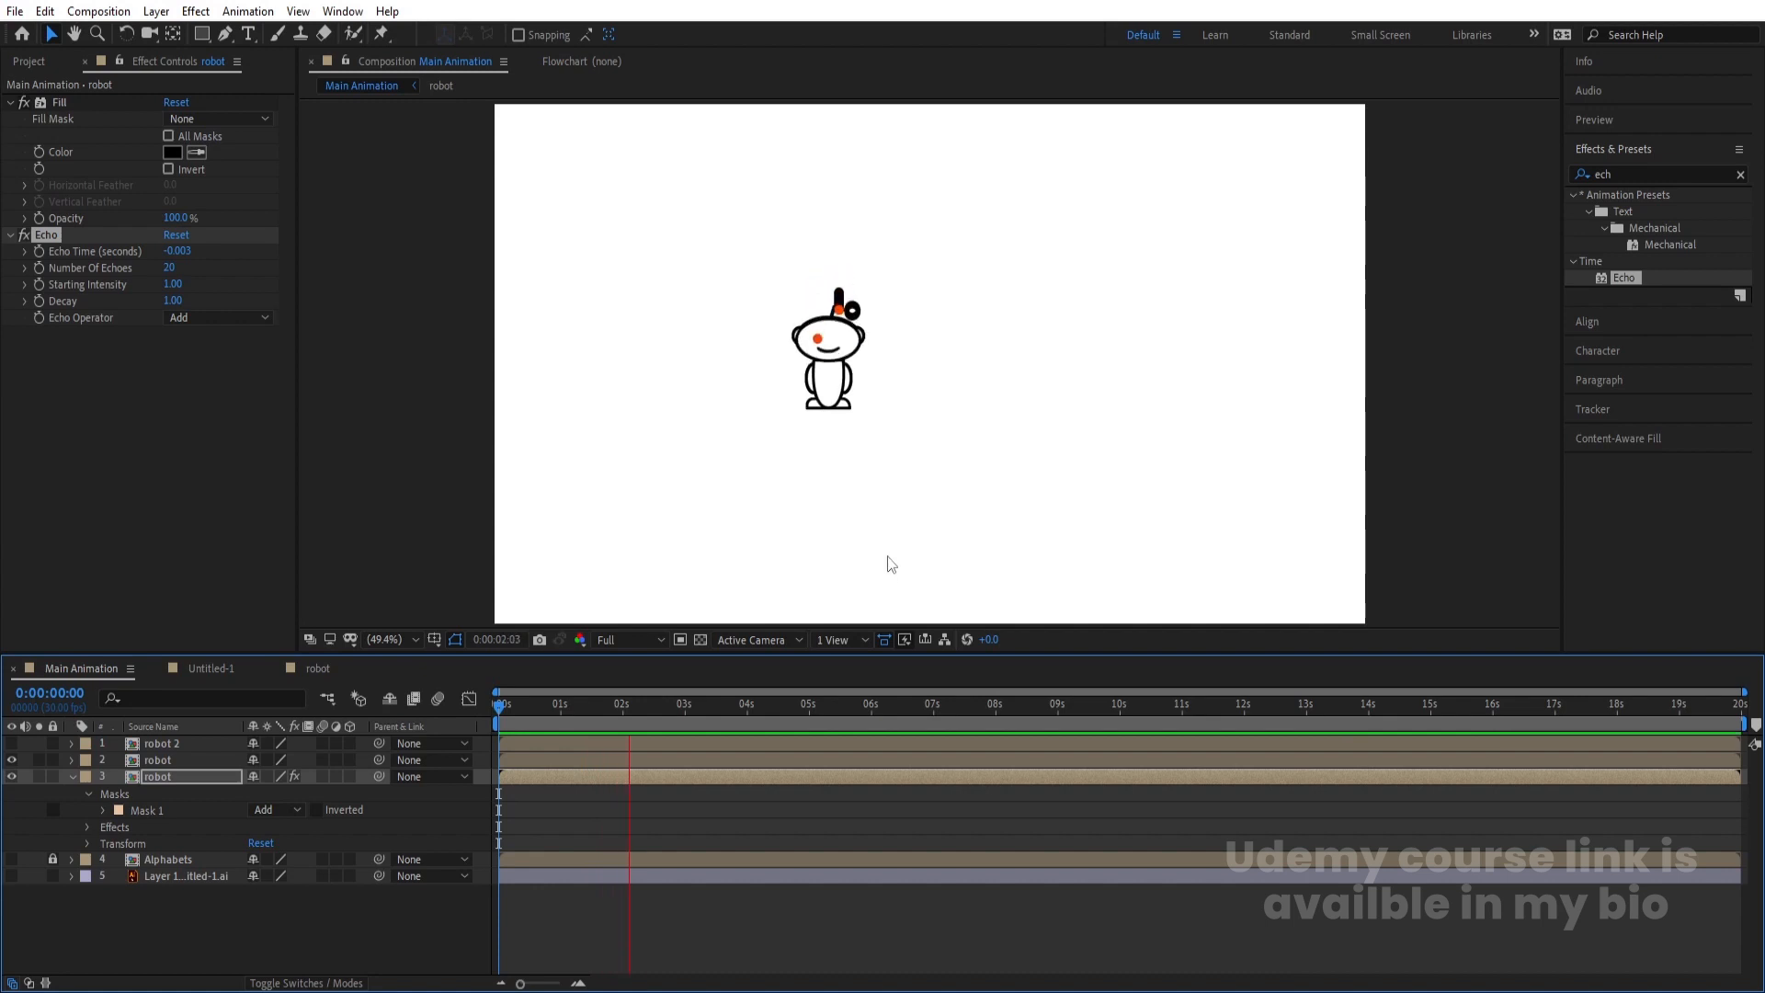
{"action": "key", "text": "space"}
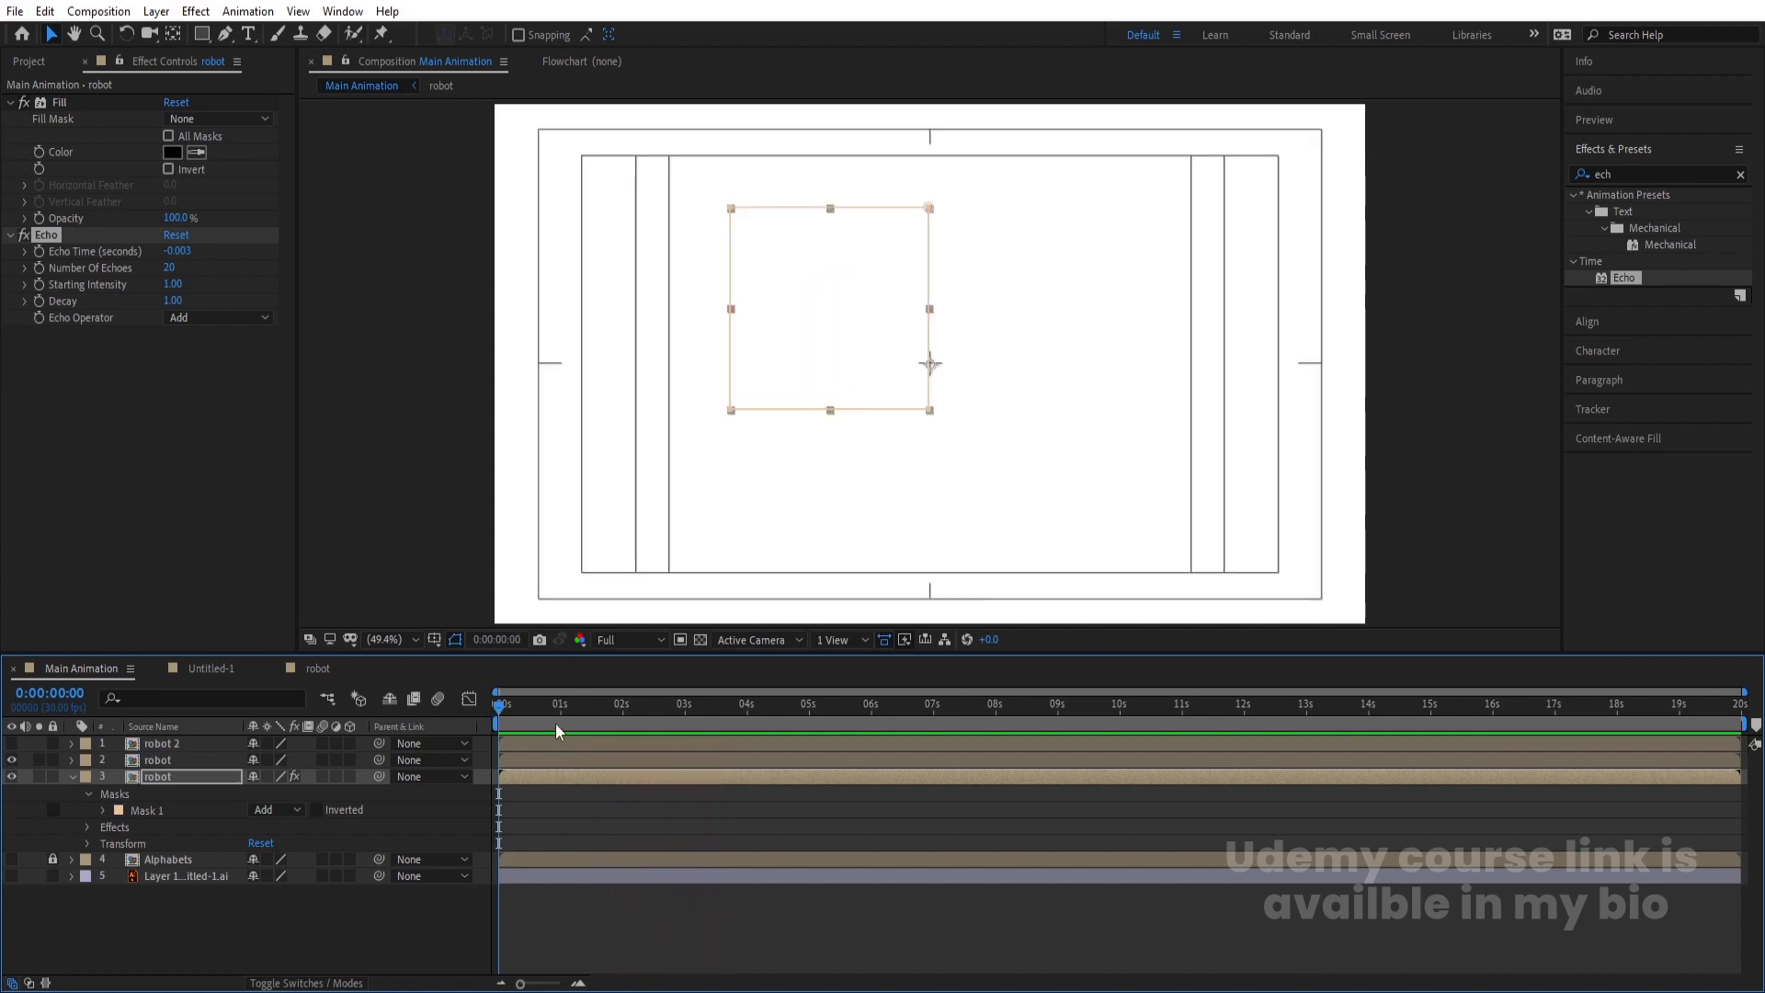
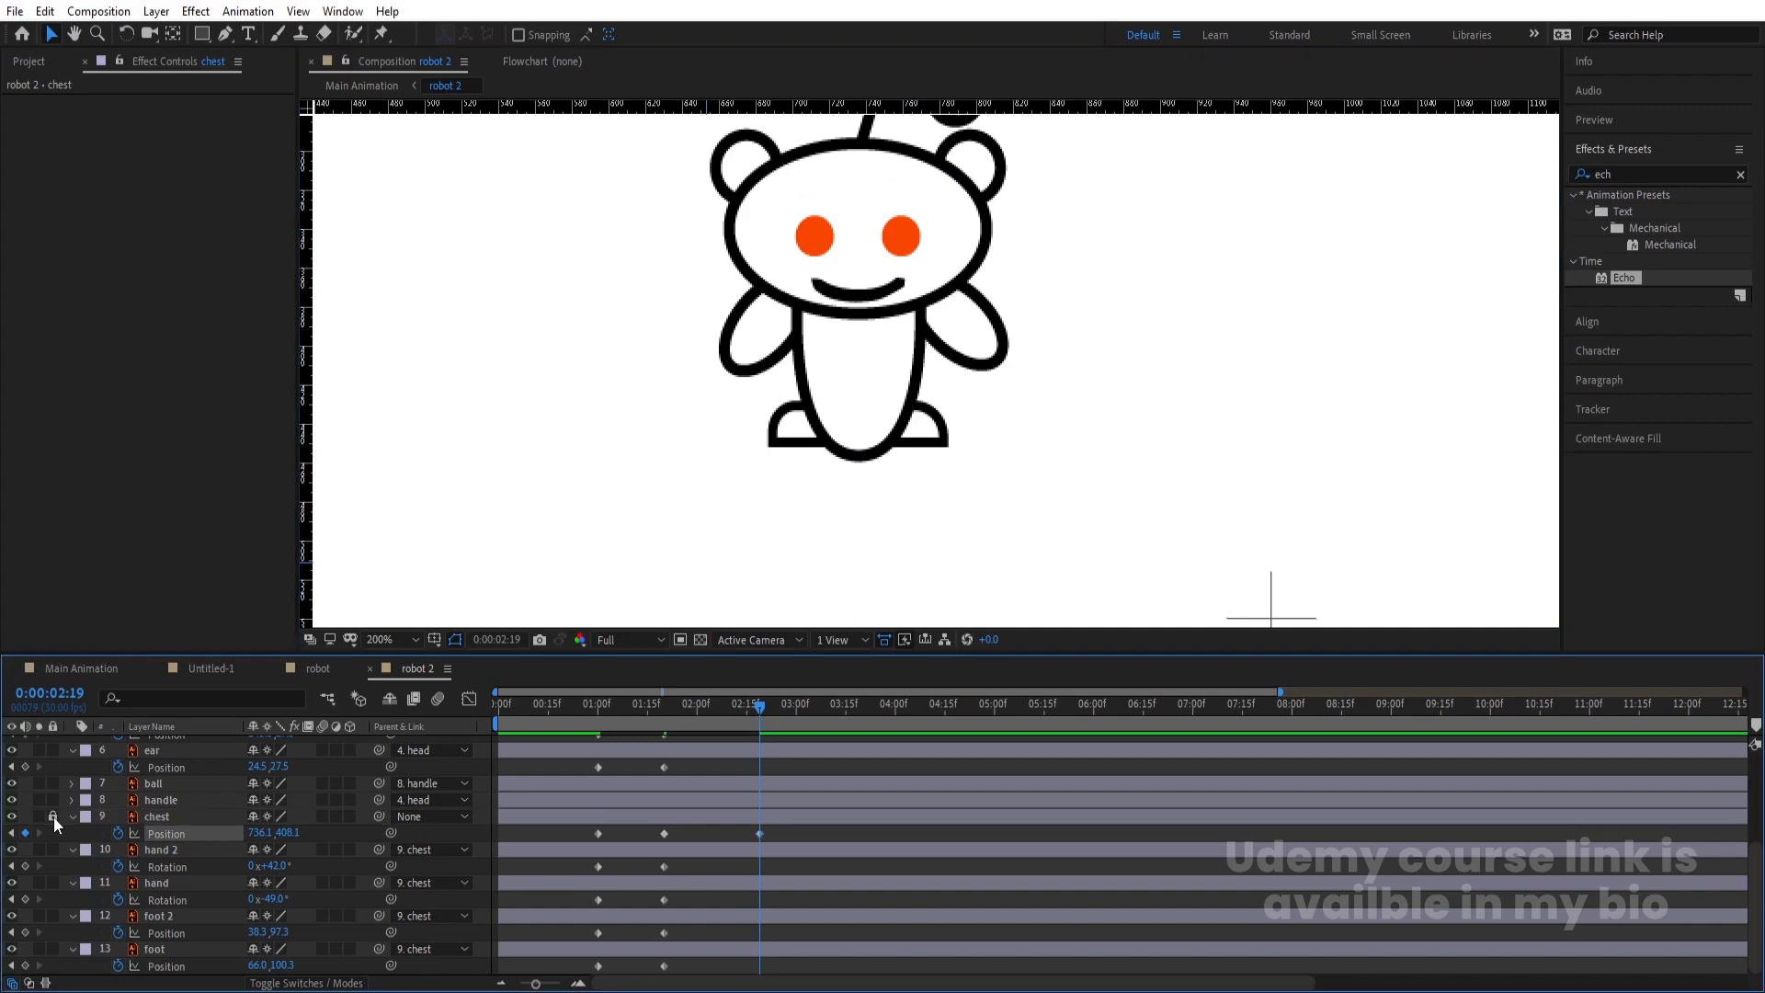
At 0:00:02:19, keyframe both feet lower, with foot at Y 108.3 and foot 2 at Y 105.5
{"action": "left_click", "coordinate": [945, 450]}
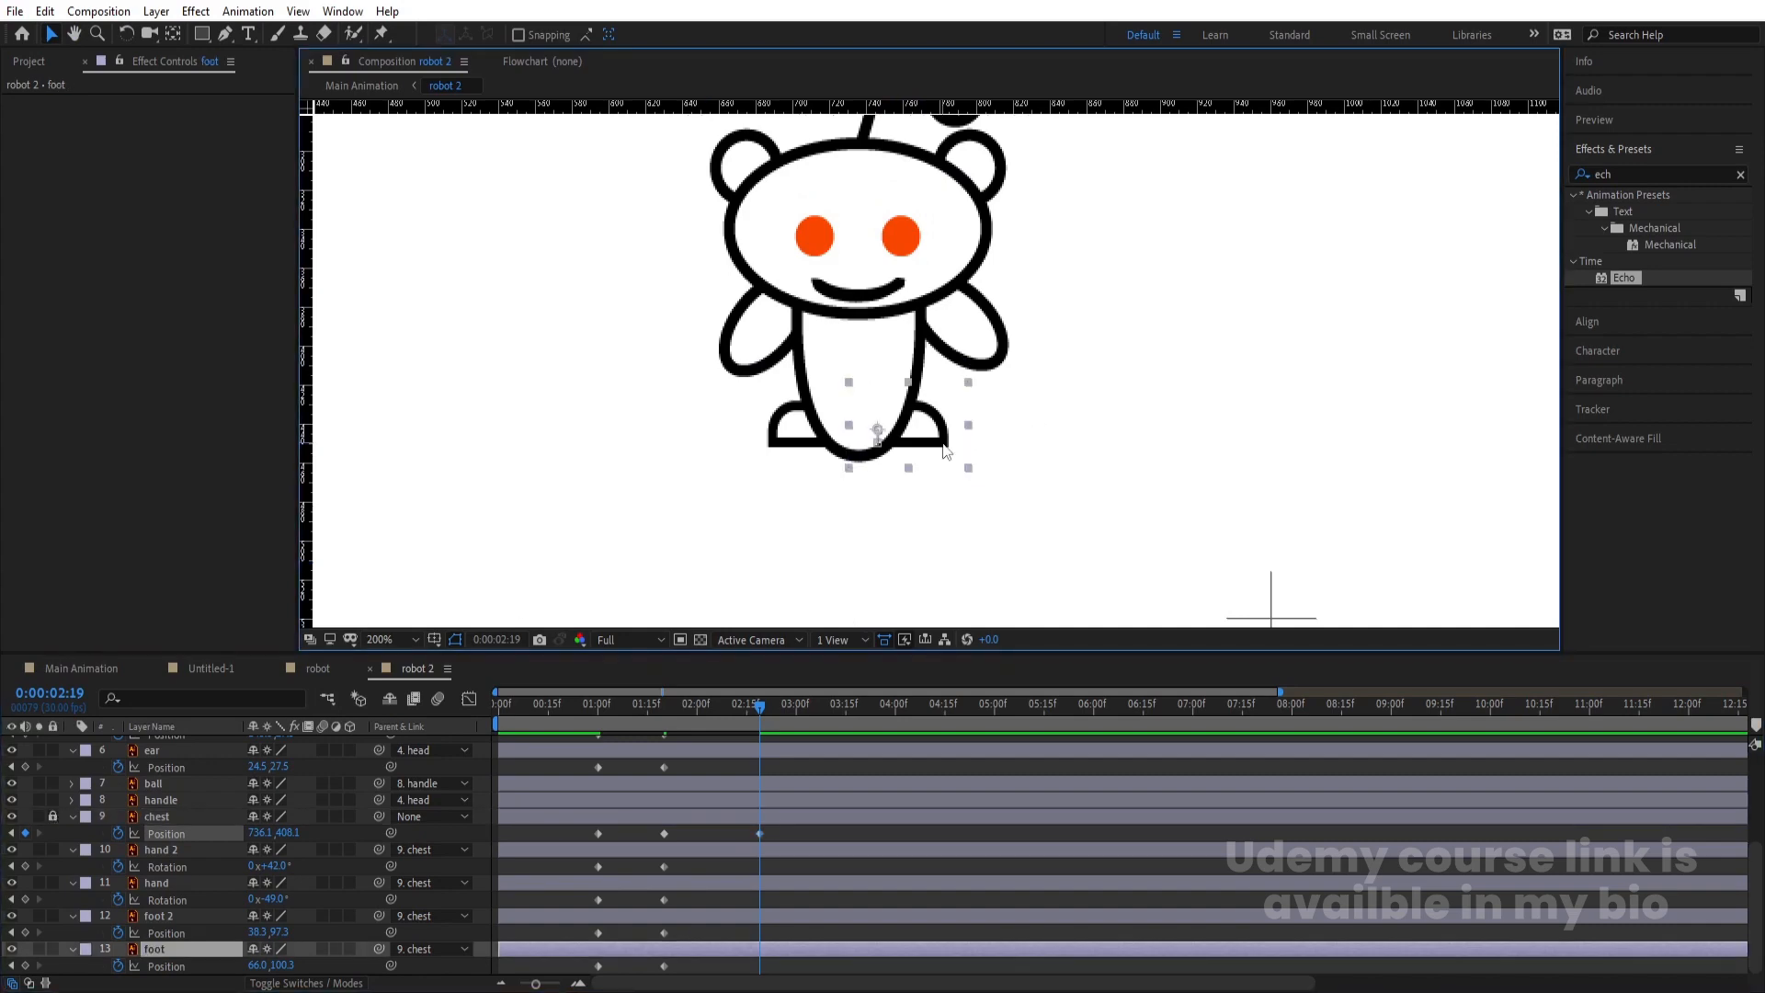
{"action": "scroll", "coordinate": [945, 450], "scroll_direction": "down", "scroll_amount": 2}
{"action": "scroll", "coordinate": [945, 449], "scroll_direction": "up", "scroll_amount": 4}
{"action": "left_click_drag", "start_coordinate": [927, 408], "coordinate": [927, 436]}
{"action": "left_click", "coordinate": [690, 419]}
{"action": "left_click_drag", "start_coordinate": [689, 400], "coordinate": [692, 431]}
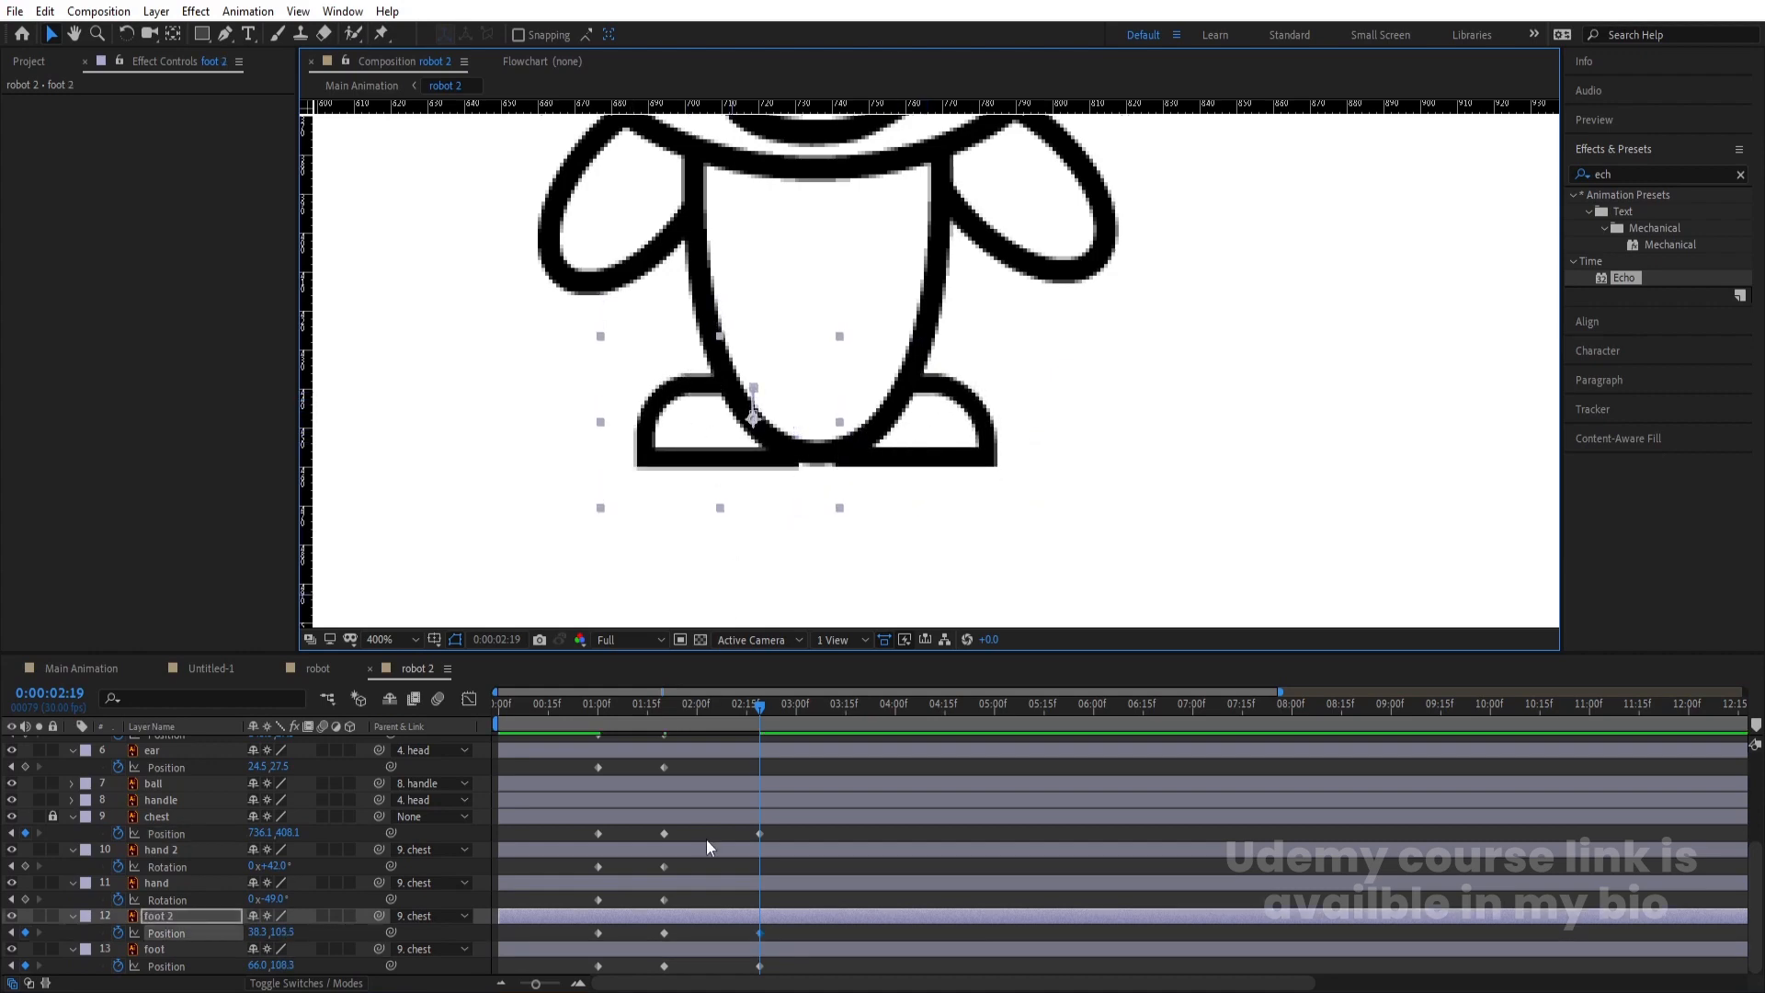
Add 0° Rotation keyframes to both feet at 0:00:01:20, keeping their Position keyframes displayed
{"action": "key", "text": "j"}
{"action": "left_click", "coordinate": [158, 951], "text": "shift"}
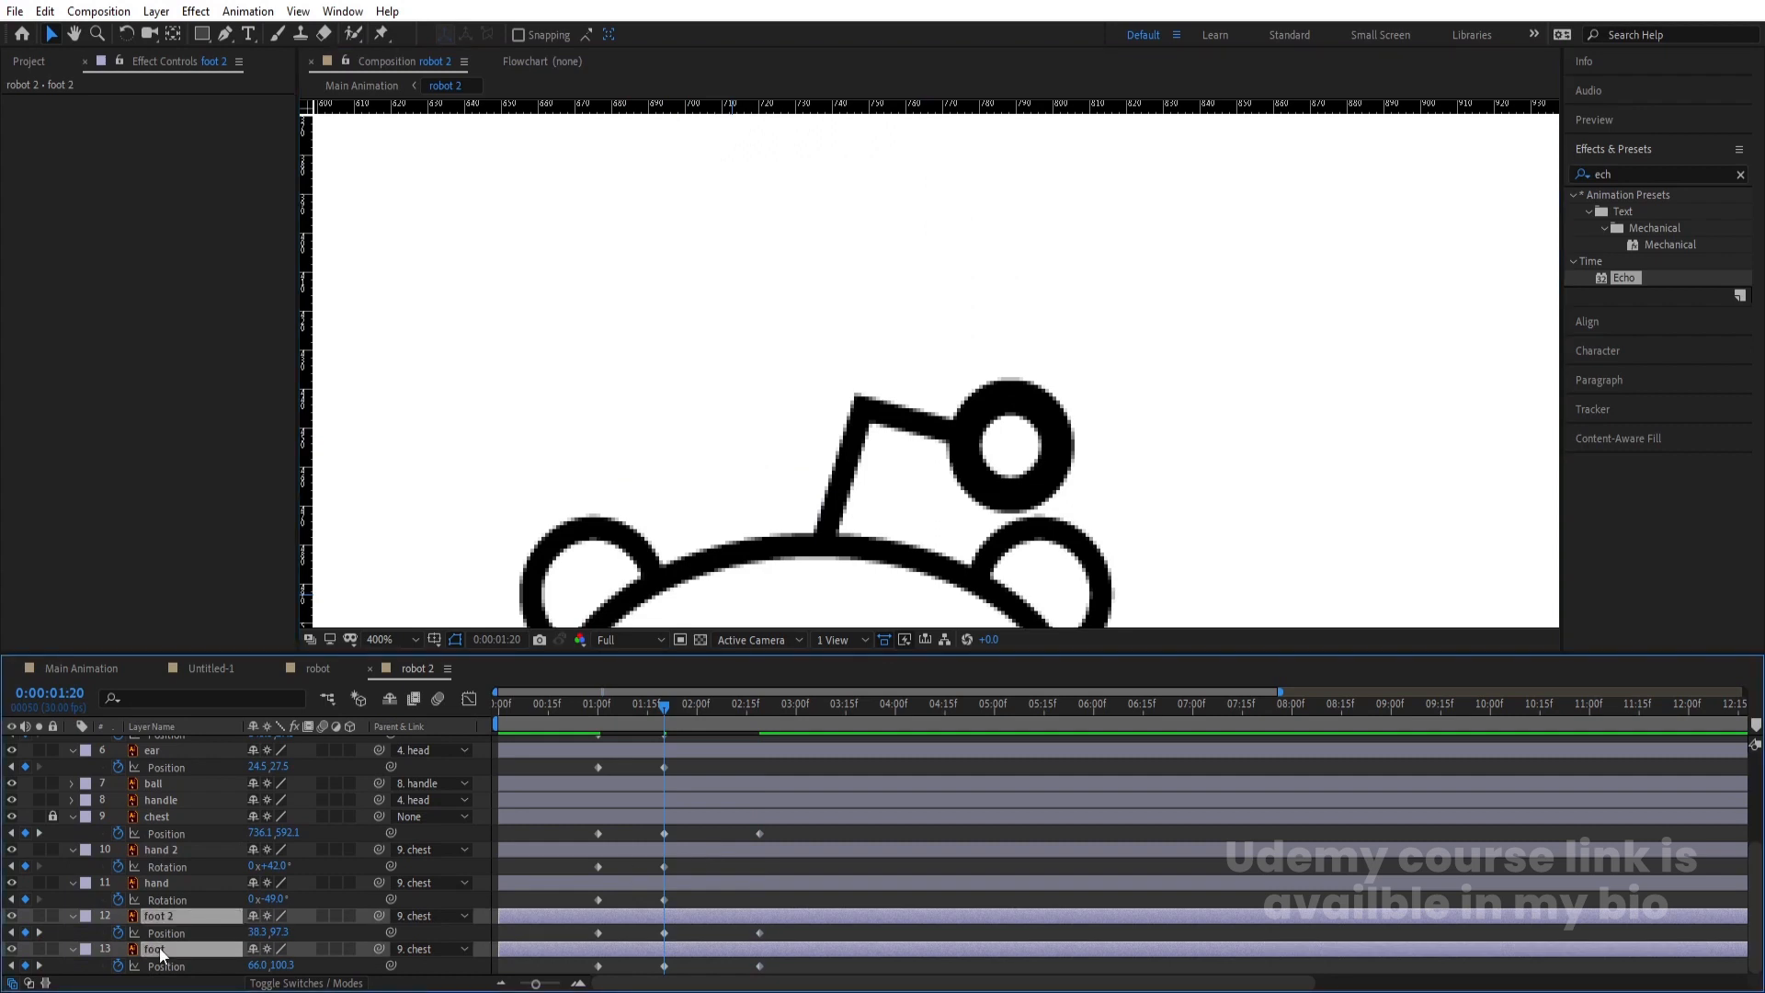
{"action": "left_click", "coordinate": [134, 934]}
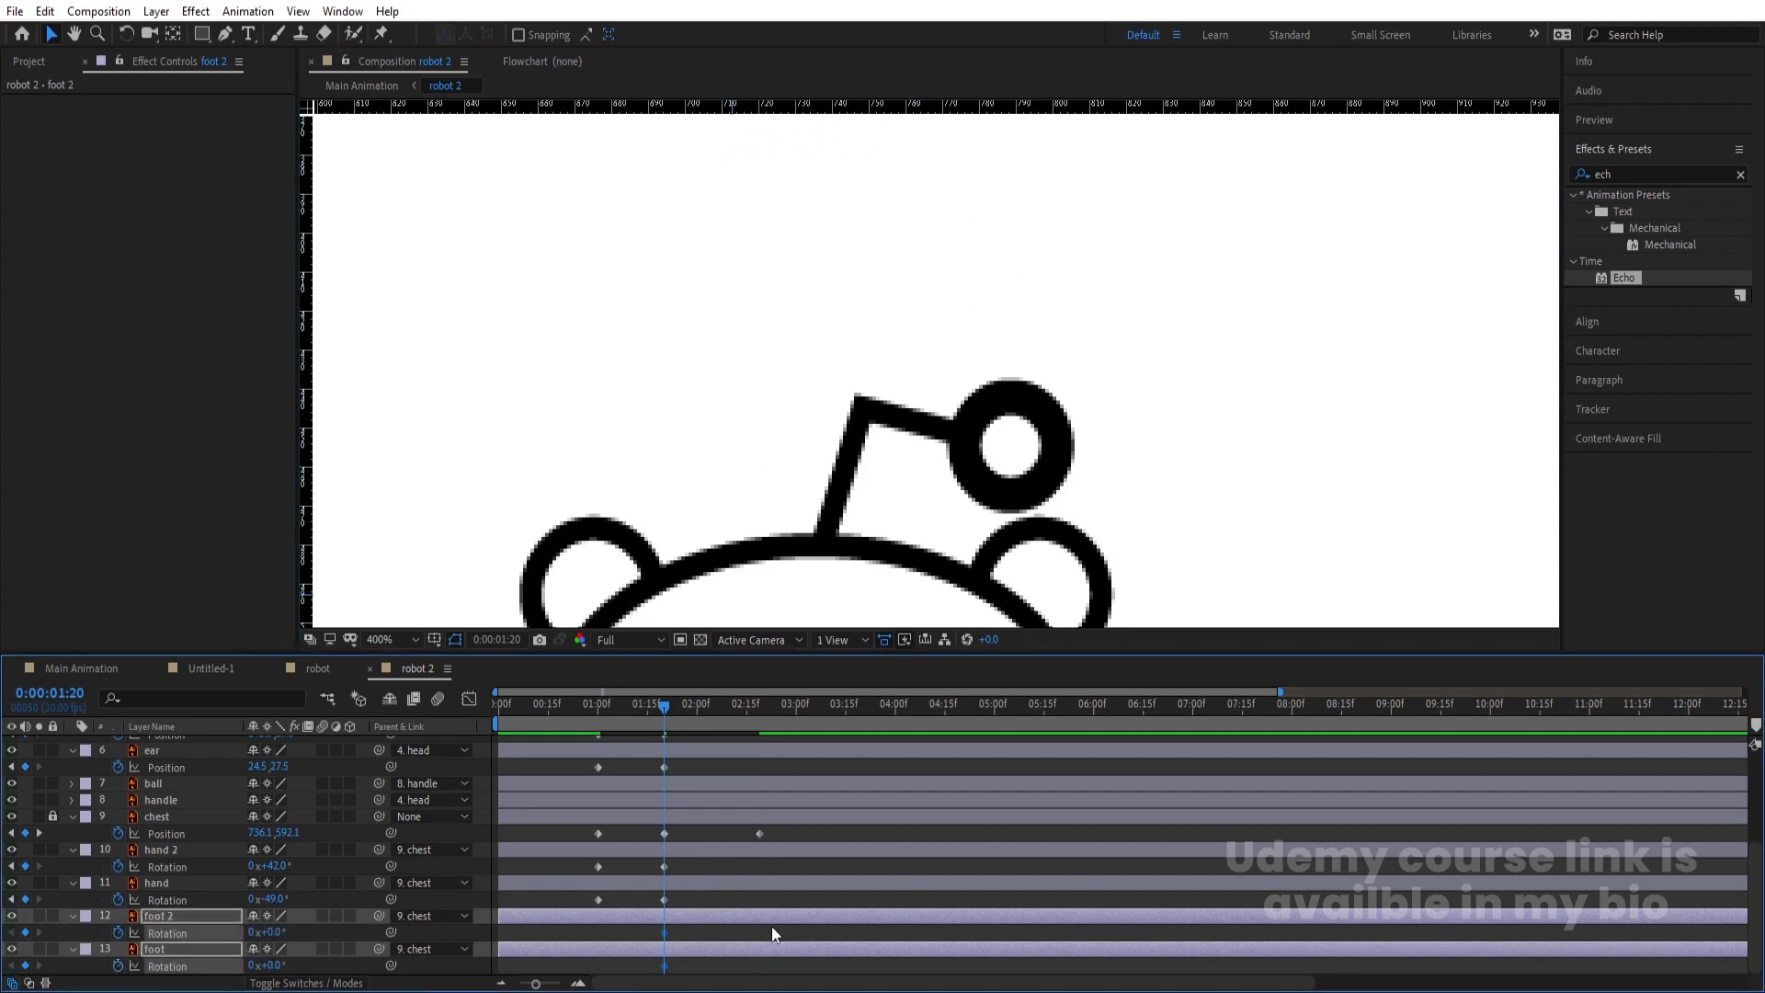
{"action": "key", "text": "shift+p"}
{"action": "key", "text": "k"}
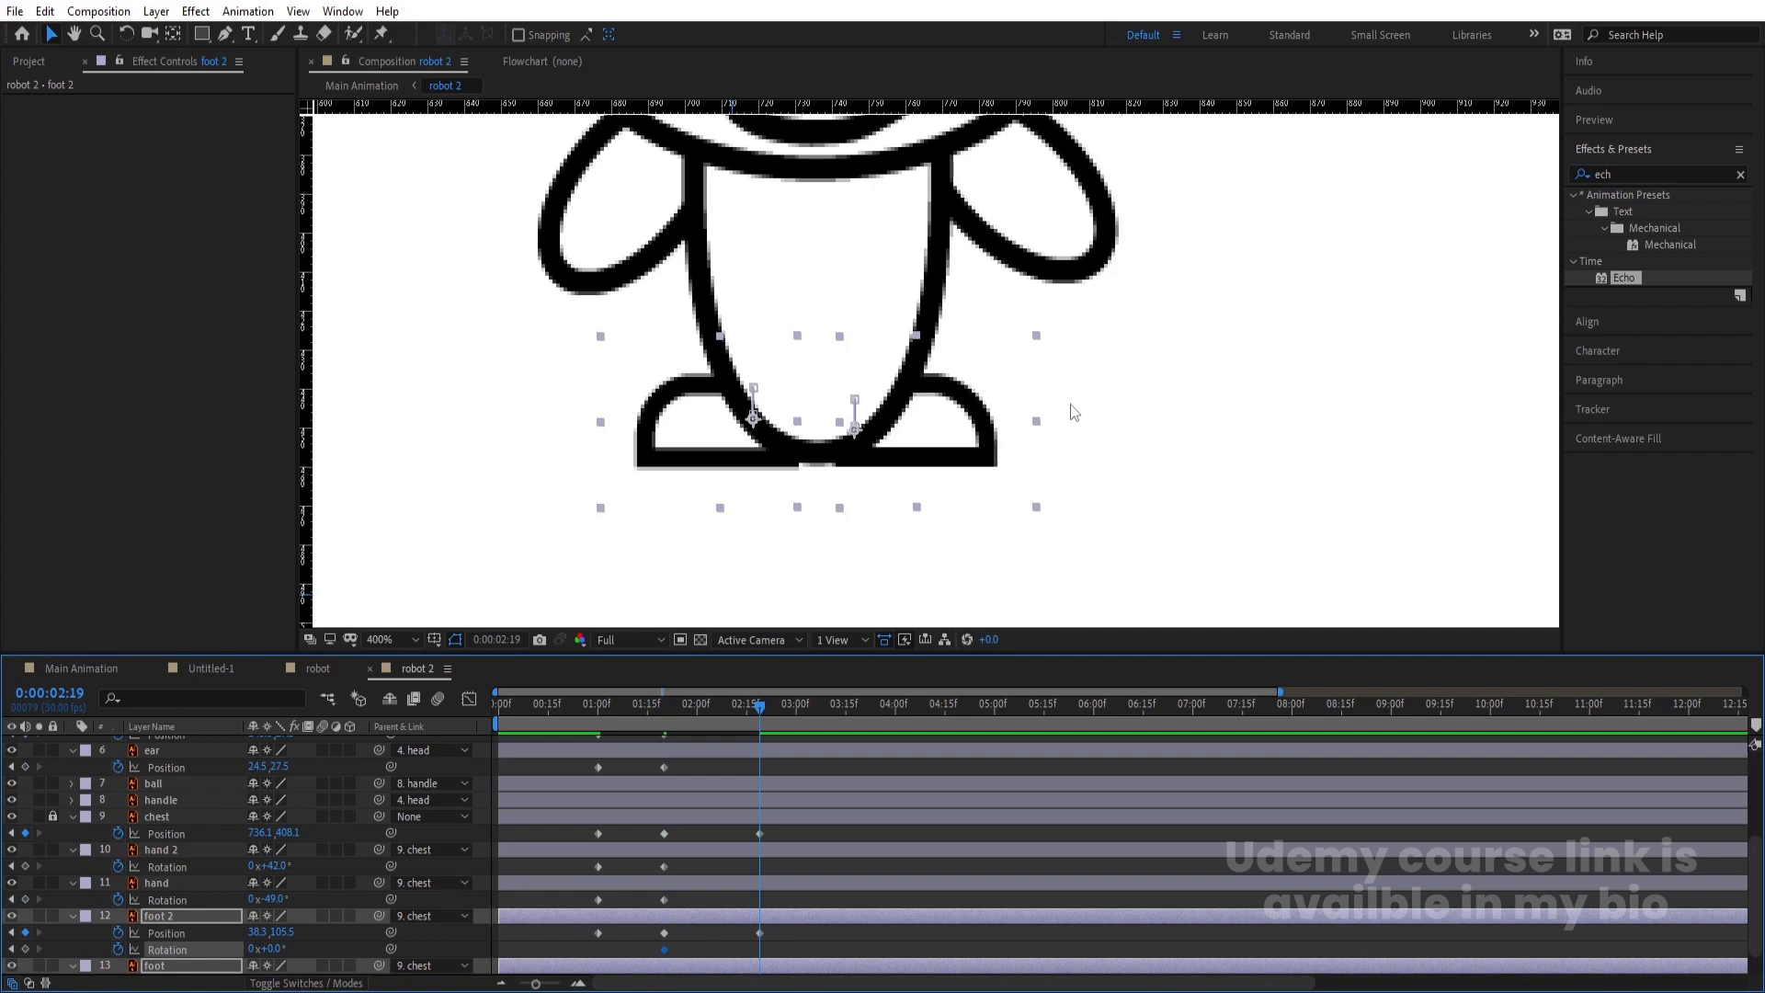
At 0:00:02:19, rotate foot to 43° and foot 2 to -49° so the toes hang down
{"action": "left_click", "coordinate": [957, 459]}
{"action": "scroll", "coordinate": [274, 952], "scroll_direction": "down", "scroll_amount": 1}
{"action": "left_click_drag", "start_coordinate": [276, 965], "coordinate": [252, 883]}
{"action": "key", "text": "comma"}
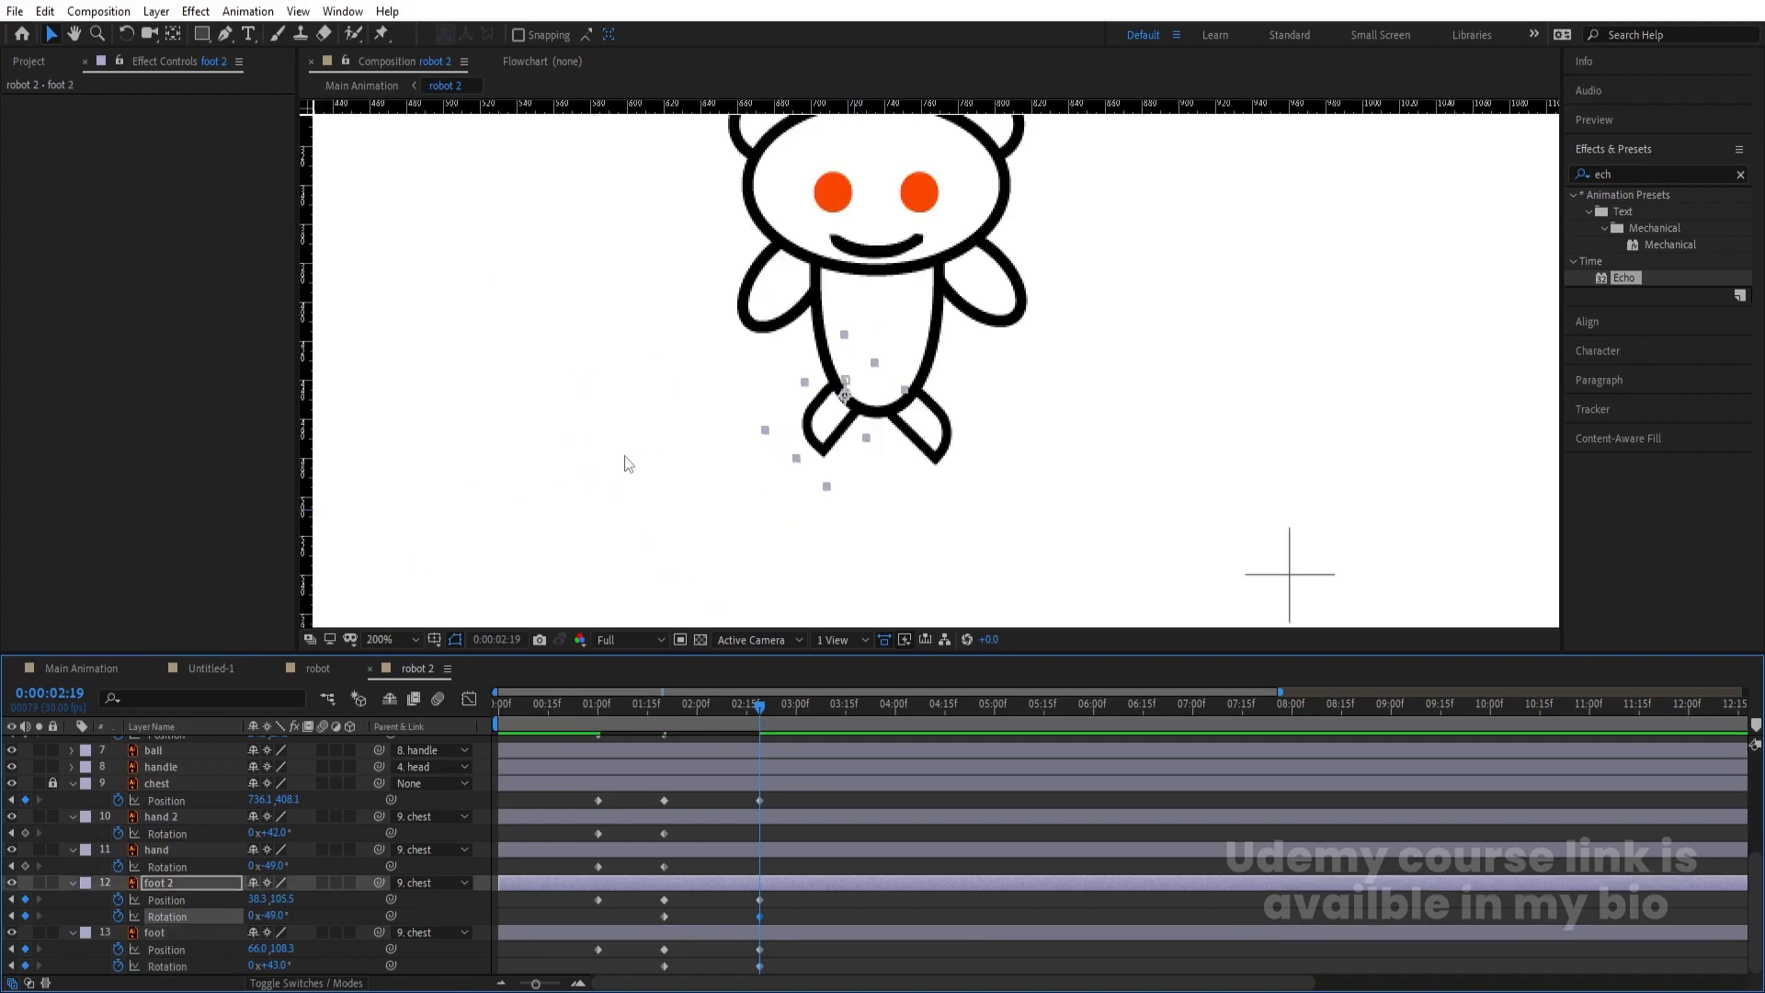
At 0:00:02:19, set hand 2's rotation to 15° and hand's to -14°, and check the jump motion
{"action": "left_click", "coordinate": [762, 326]}
{"action": "left_click_drag", "start_coordinate": [745, 307], "coordinate": [724, 402]}
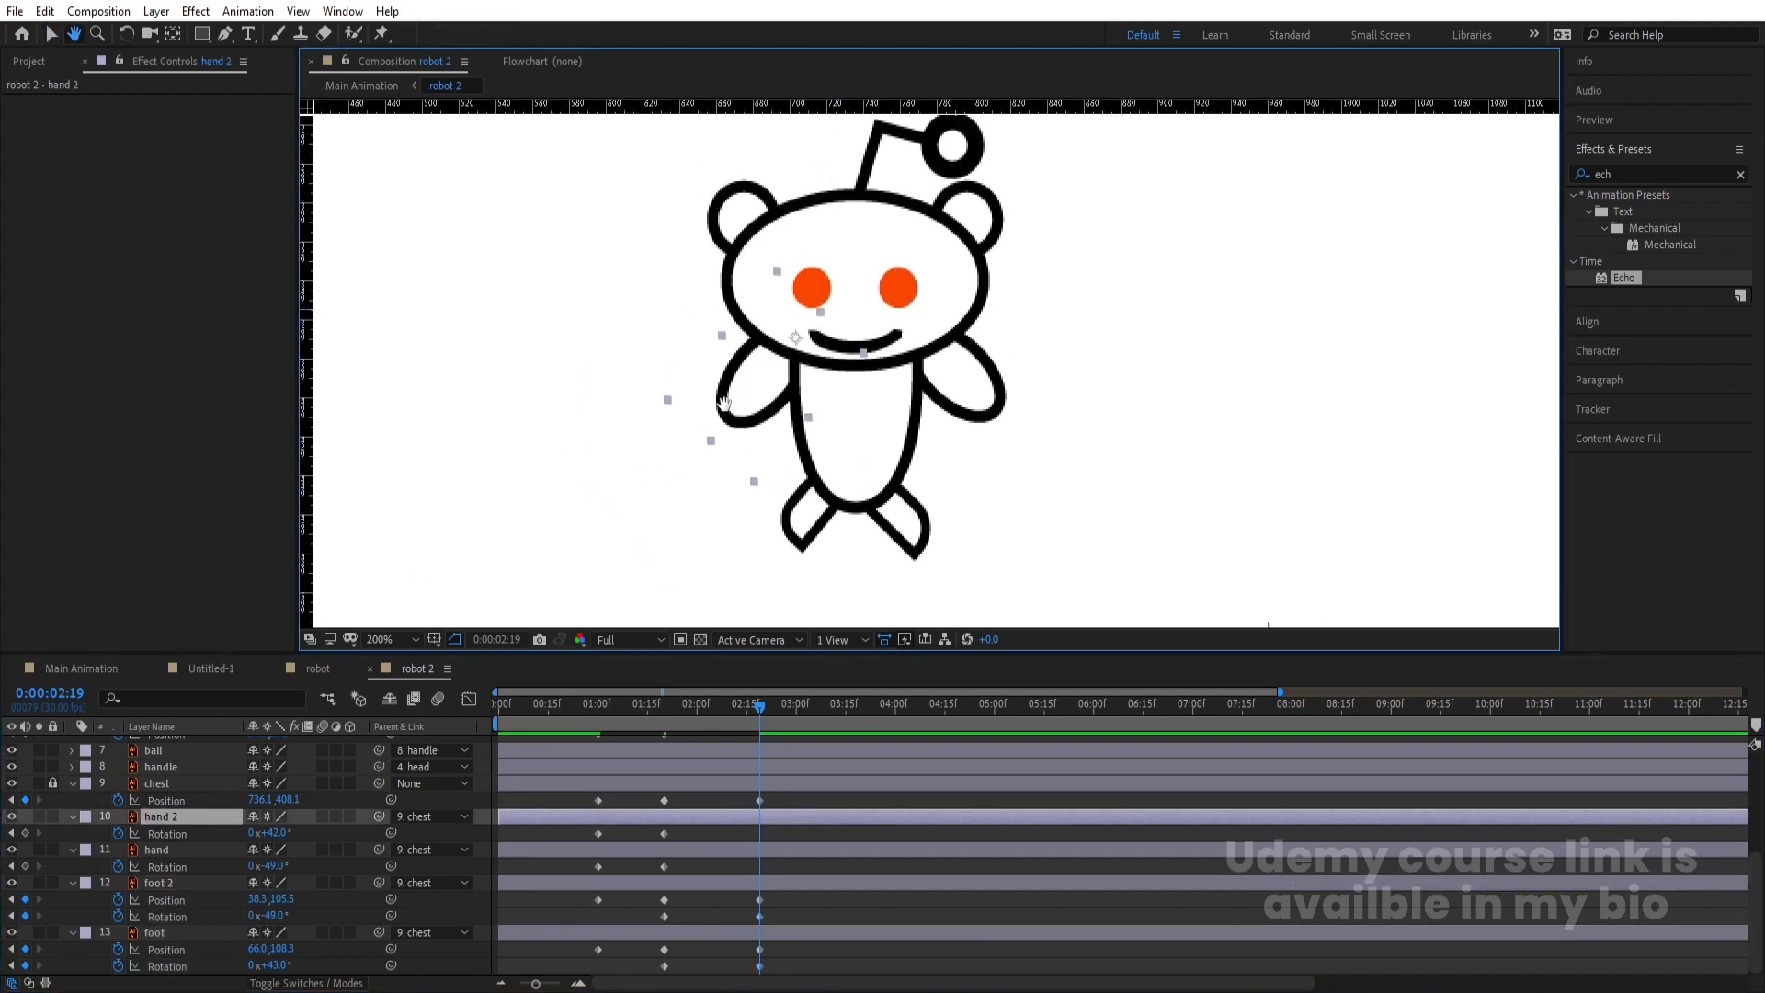
{"action": "left_click_drag", "start_coordinate": [276, 839], "coordinate": [303, 864]}
{"action": "key", "text": "j"}
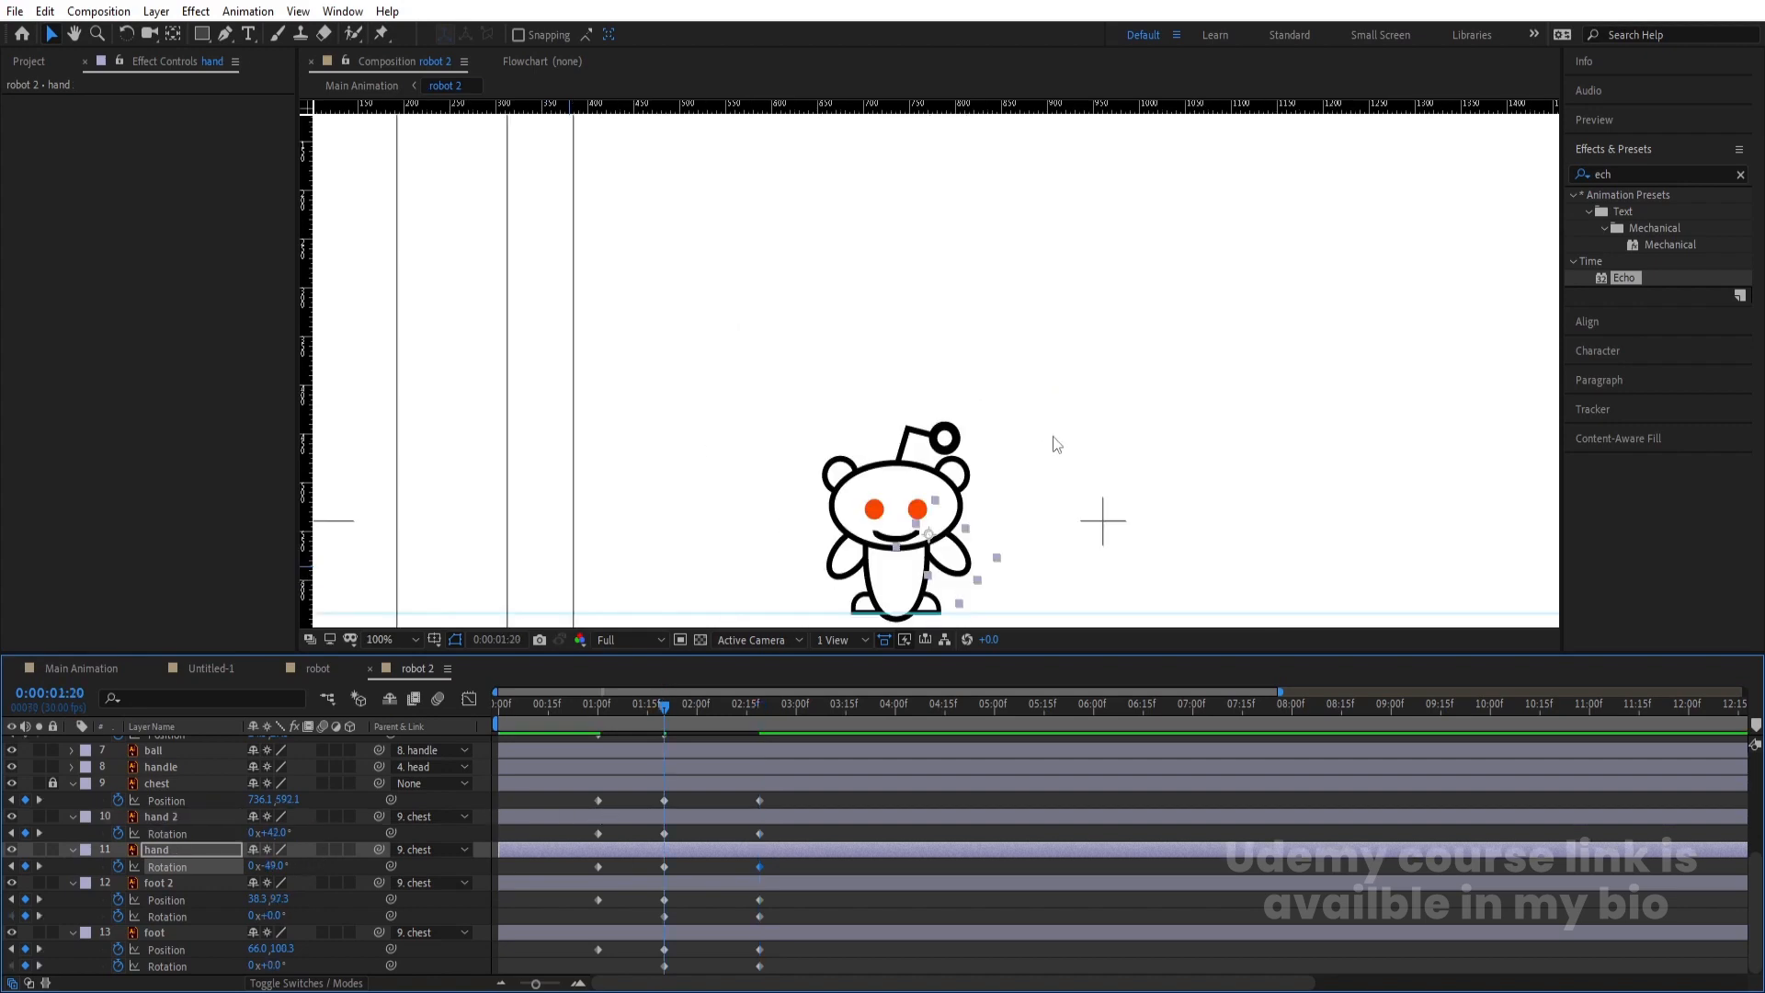
{"action": "key", "text": "space"}
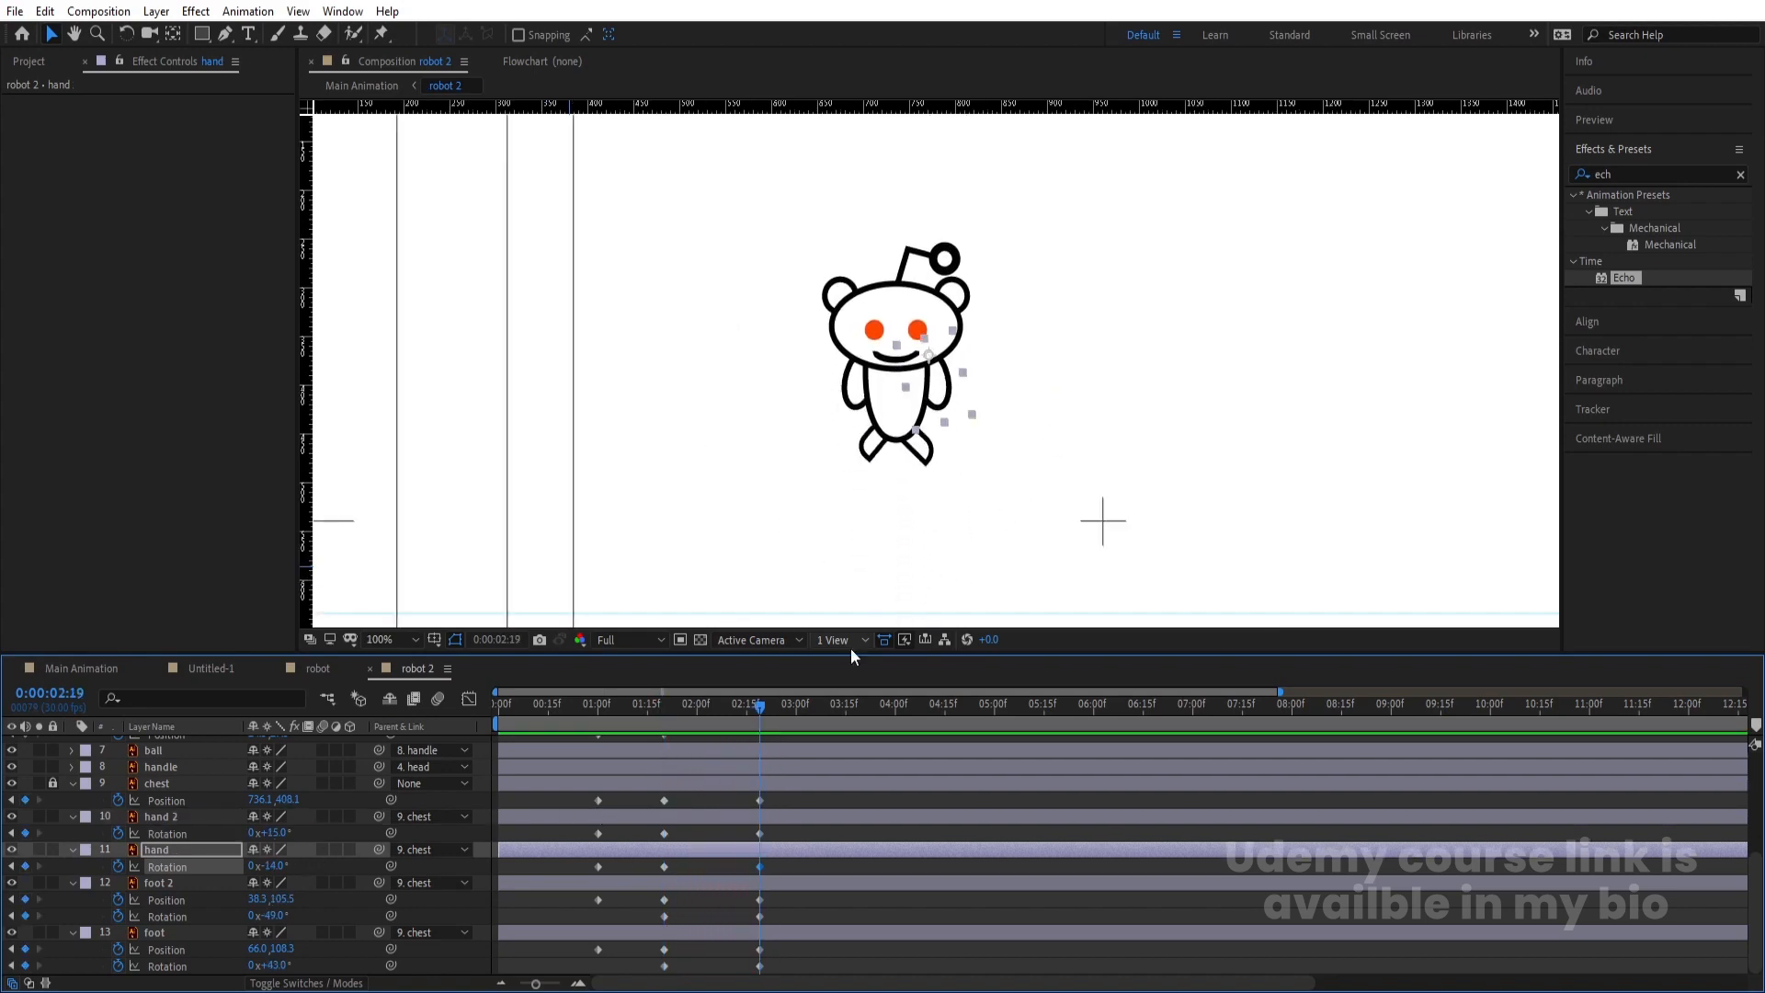
At 0:00:02:19, raise the head by setting its vertical position to -24.4
{"action": "scroll", "coordinate": [593, 864], "scroll_direction": "up", "scroll_amount": 3}
{"action": "scroll", "coordinate": [186, 816], "scroll_direction": "up", "scroll_amount": 3}
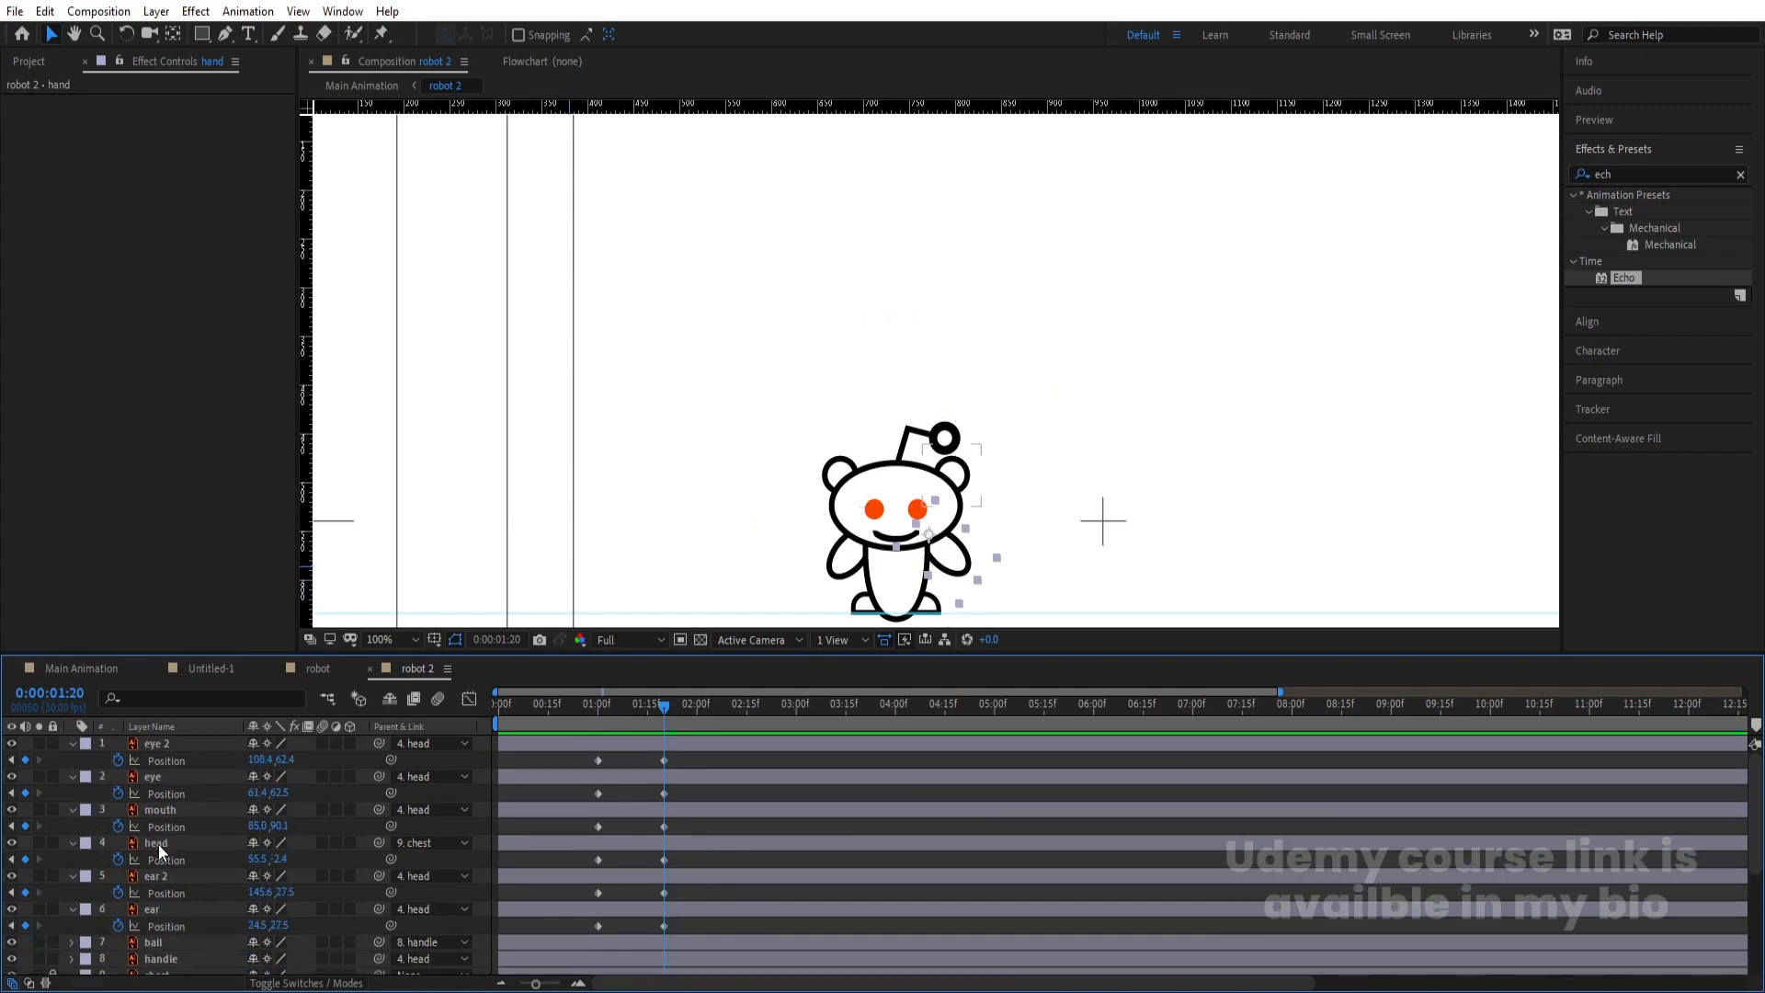
{"action": "left_click", "coordinate": [162, 842]}
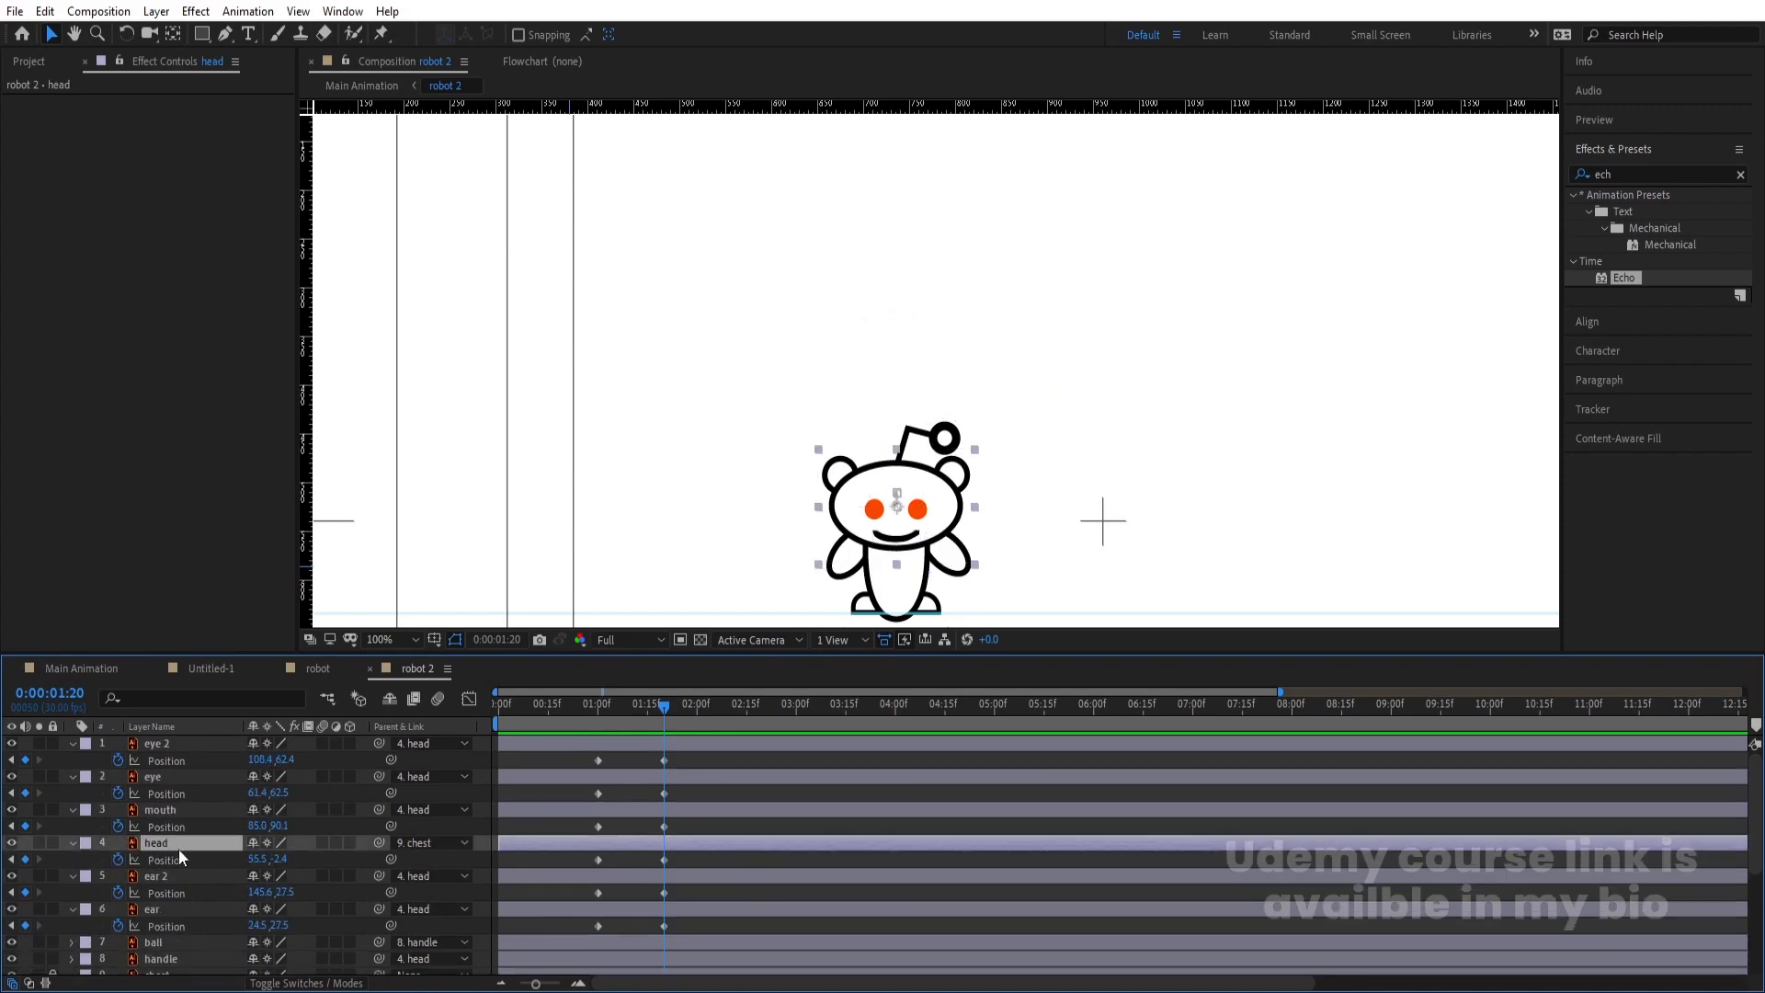
{"action": "scroll", "coordinate": [625, 845], "scroll_direction": "down", "scroll_amount": 5}
{"action": "scroll", "coordinate": [676, 846], "scroll_direction": "up", "scroll_amount": 5}
{"action": "key", "text": "k"}
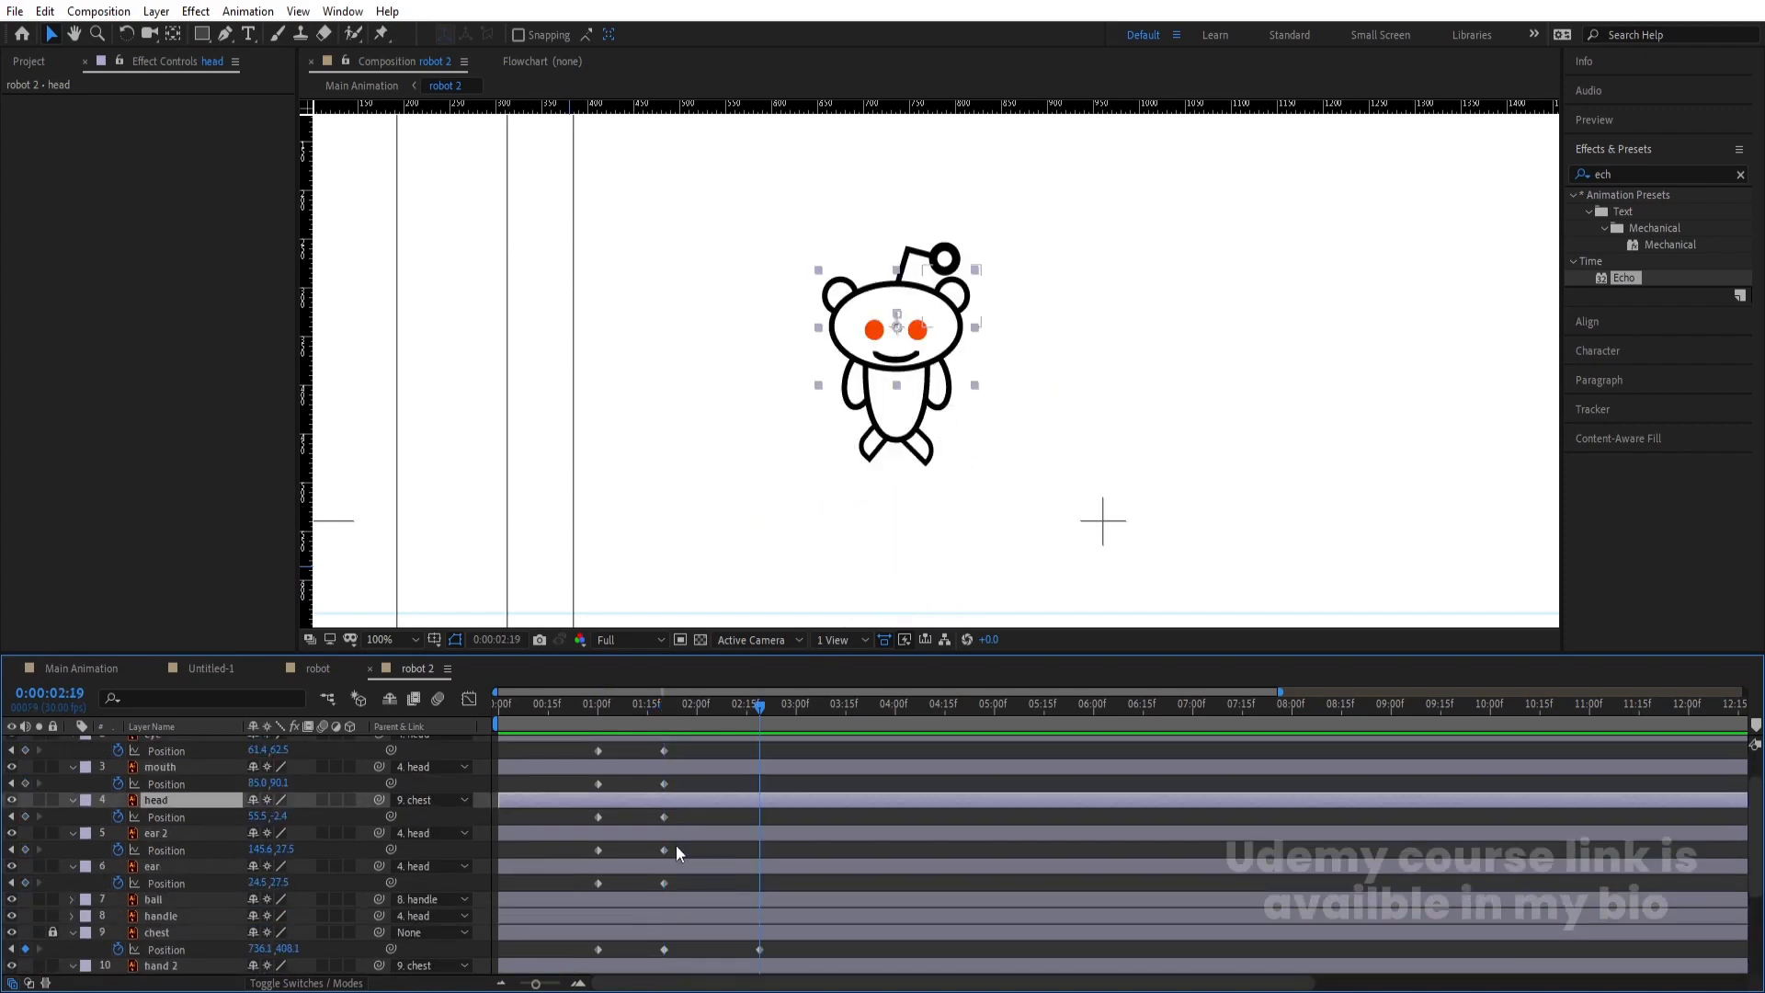
{"action": "left_click_drag", "start_coordinate": [278, 816], "coordinate": [263, 816]}
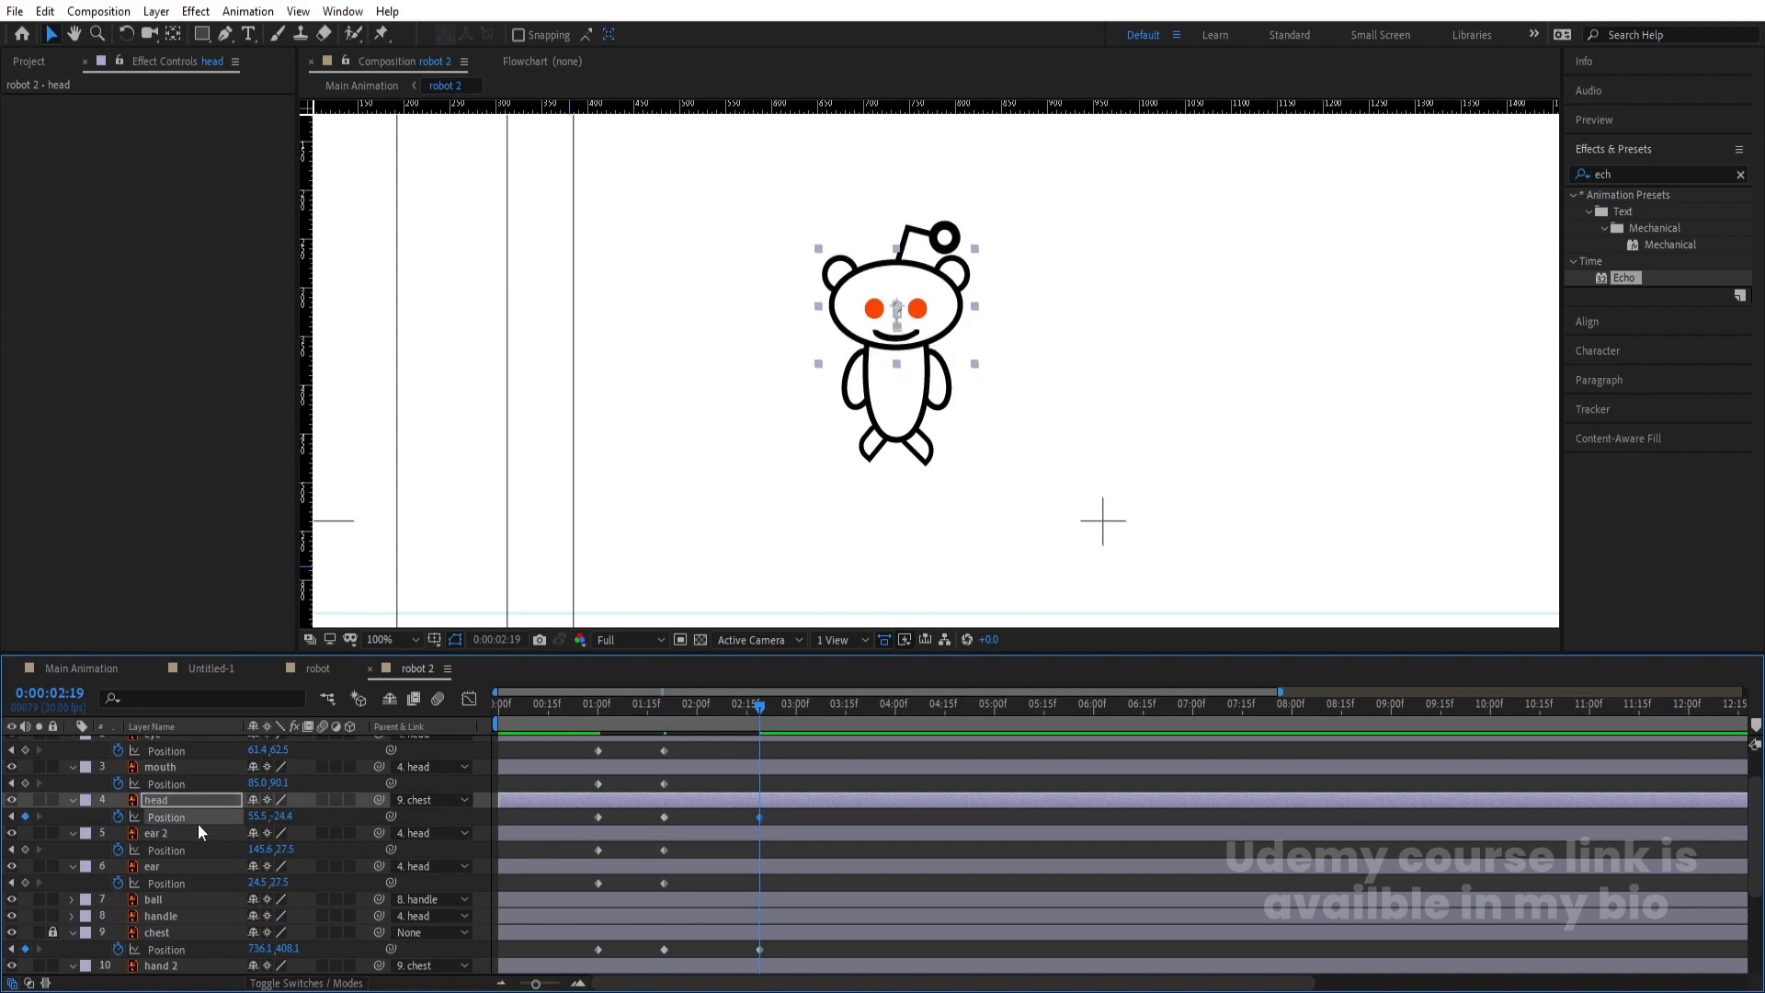
At 0:00:02:19, lower both ears to Y 65.5 and raise the mouth to Y 80.1
{"action": "left_click", "coordinate": [158, 833]}
{"action": "left_click", "coordinate": [163, 862], "text": "ctrl"}
{"action": "left_click_drag", "start_coordinate": [282, 850], "coordinate": [316, 850]}
{"action": "scroll", "coordinate": [729, 833], "scroll_direction": "up", "scroll_amount": 1}
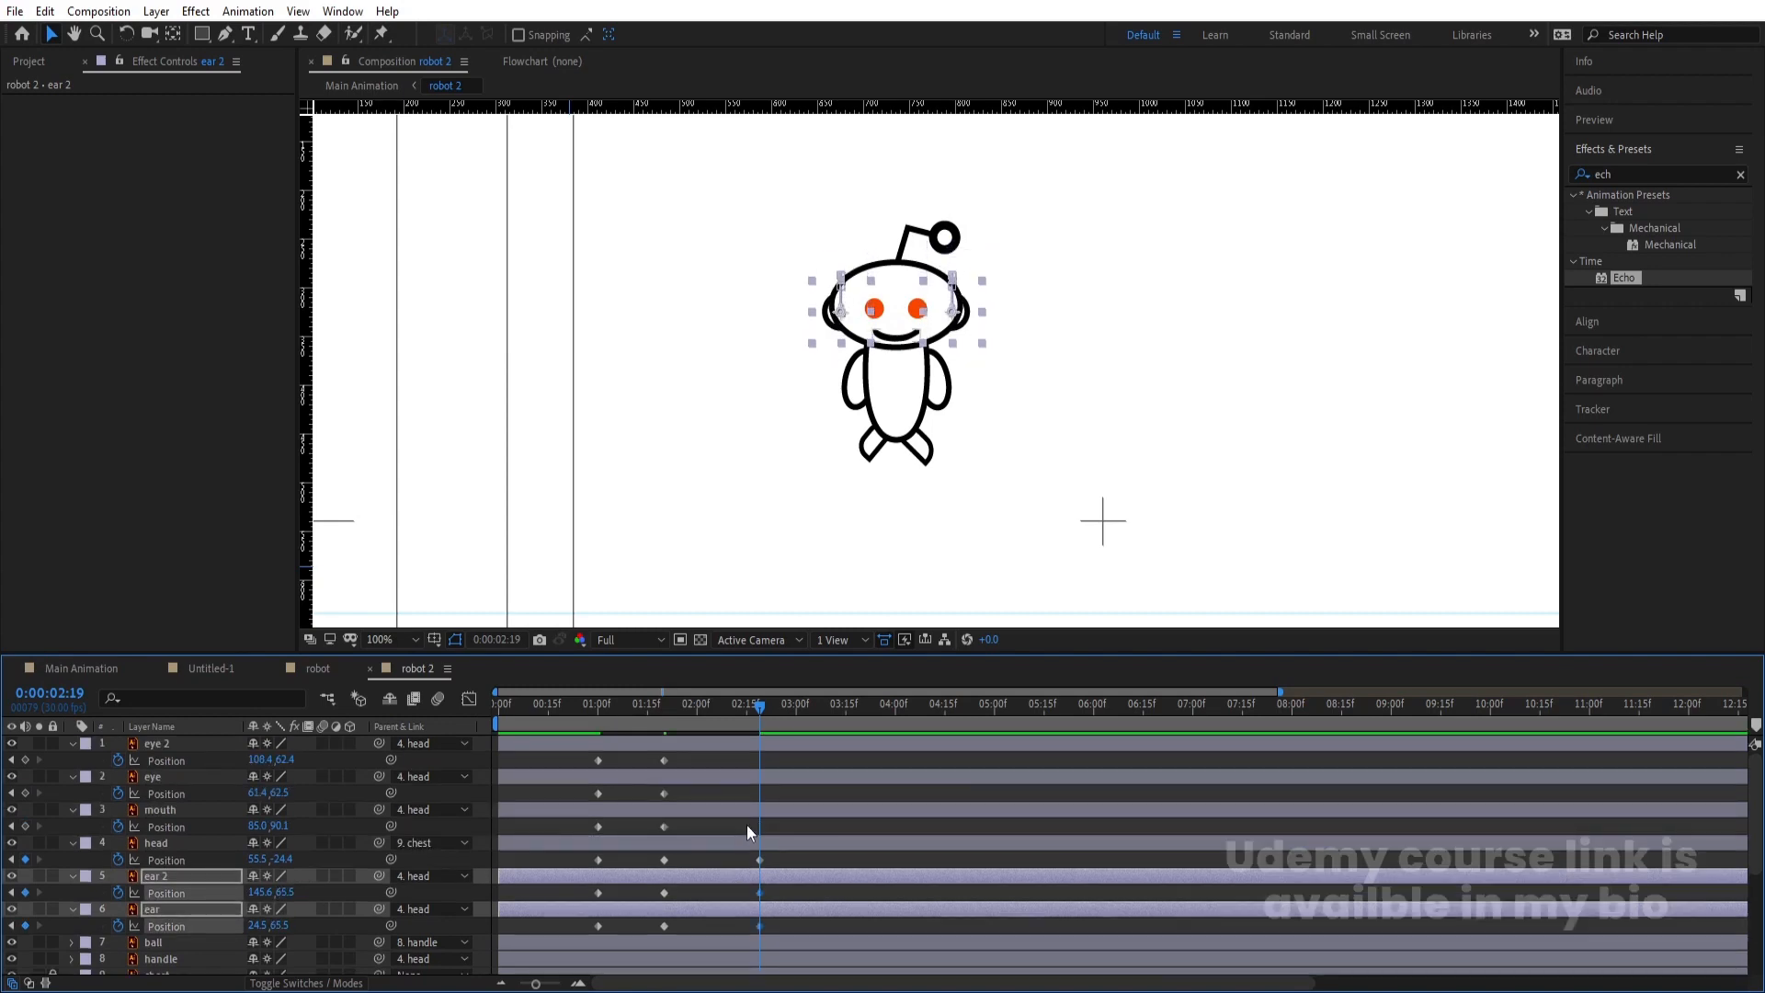
{"action": "left_click", "coordinate": [736, 814]}
{"action": "key", "text": "shift+Up"}
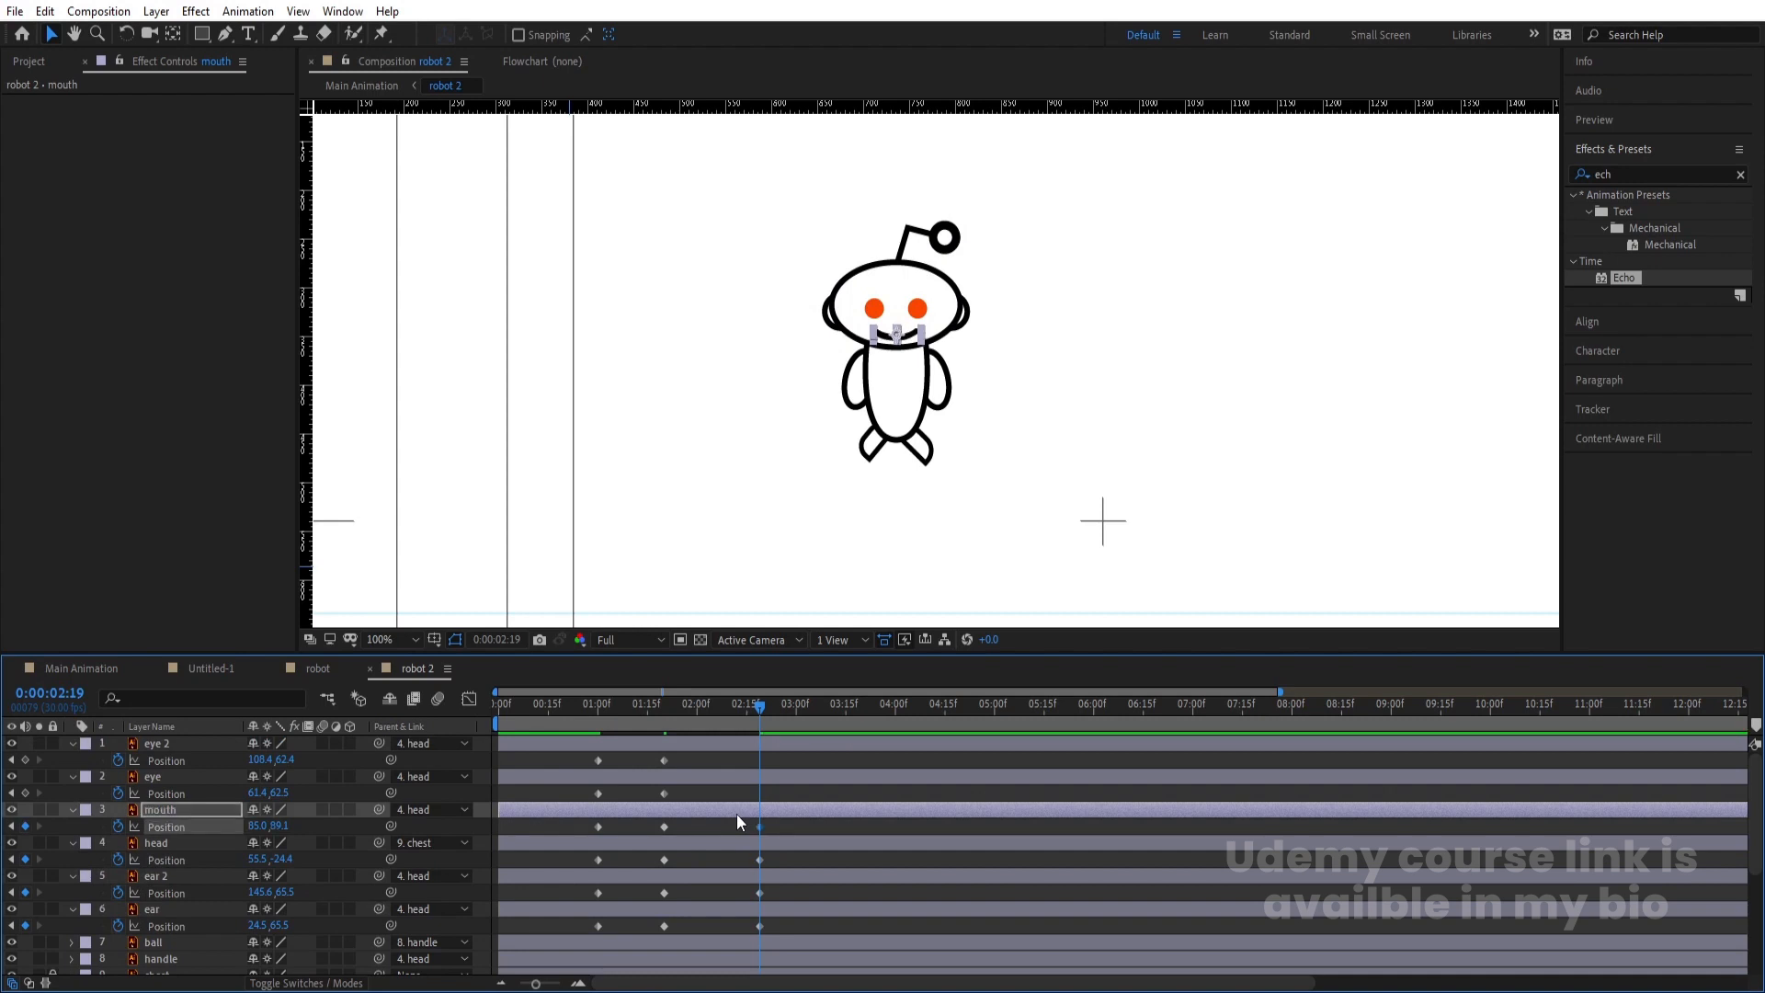
At 0:00:02:19, nudge both eyes up together to a vertical position of about 39.5
{"action": "left_click", "coordinate": [730, 779]}
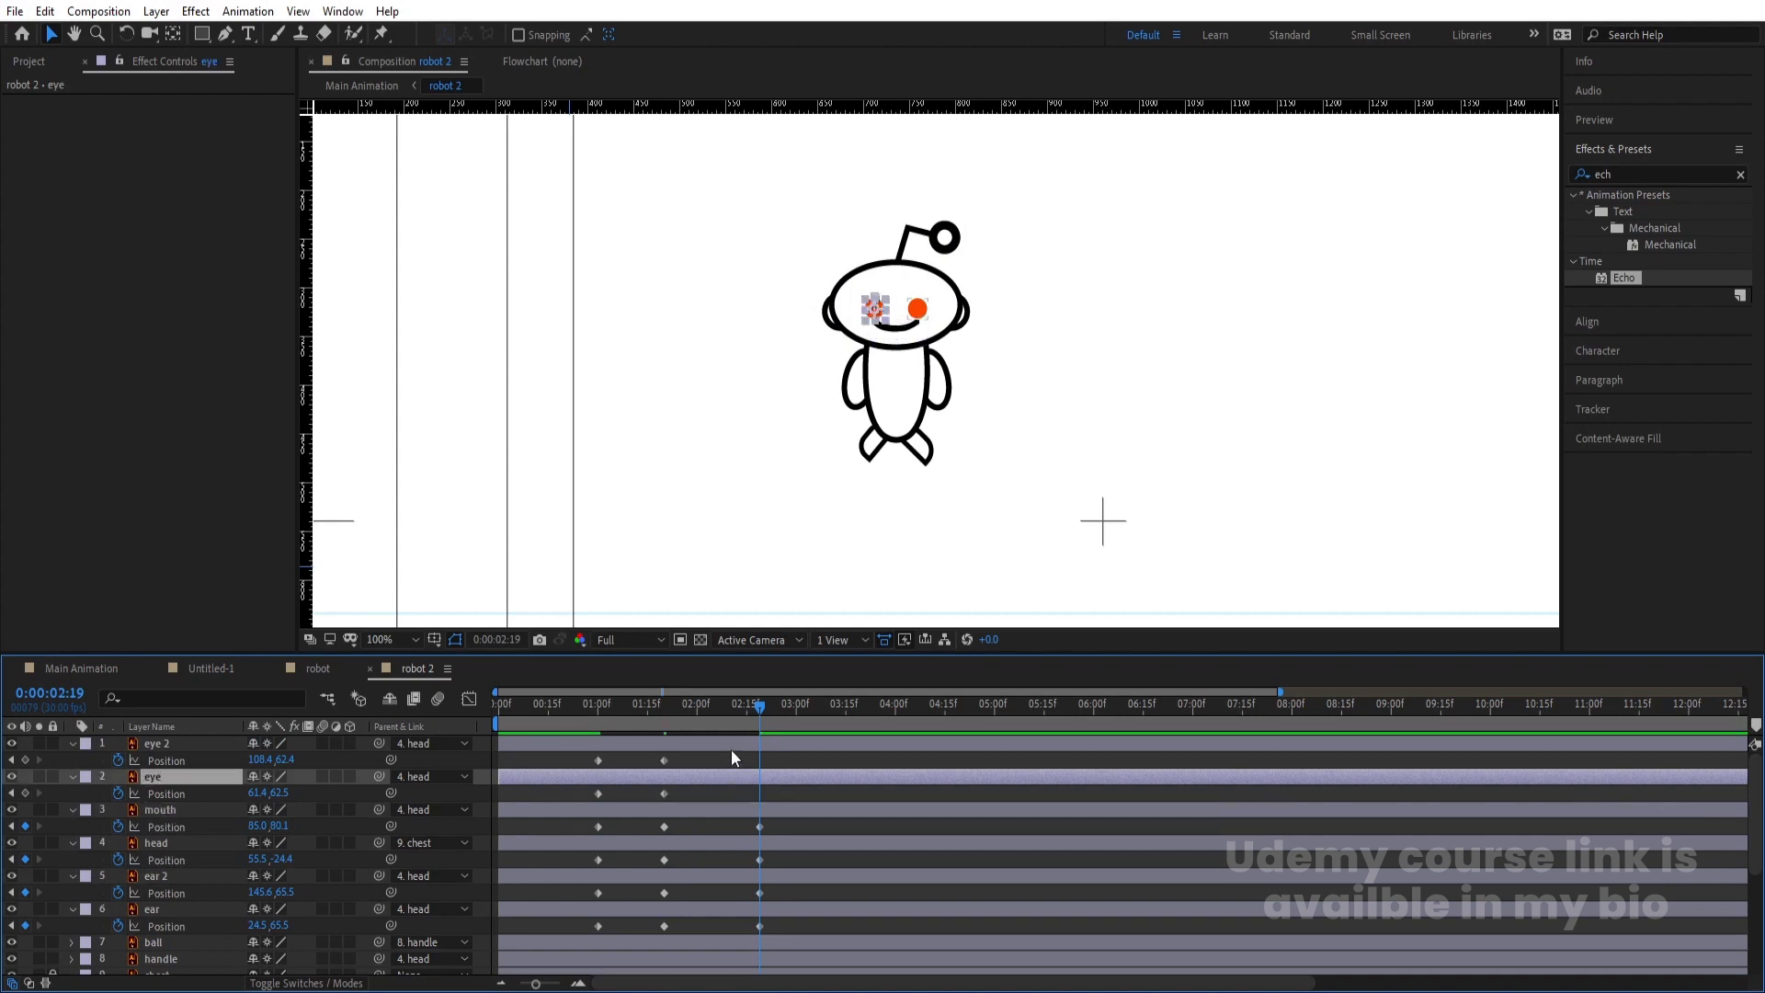
{"action": "left_click", "coordinate": [728, 742], "text": "shift"}
{"action": "key", "text": "Up"}
{"action": "key", "text": "Up"}
{"action": "key", "text": "Up"}
{"action": "key", "text": "Up"}
{"action": "key", "text": "Up"}
{"action": "key", "text": "Up"}
{"action": "key", "text": "Up"}
{"action": "key", "text": "Up"}
{"action": "key", "text": "Up"}
{"action": "key", "text": "Up"}
{"action": "key", "text": "Up"}
{"action": "key", "text": "Up"}
{"action": "key", "text": "Up"}
{"action": "key", "text": "Up"}
{"action": "key", "text": "Up"}
{"action": "key", "text": "Up"}
{"action": "key", "text": "Up"}
{"action": "key", "text": "Up"}
{"action": "key", "text": "Up"}
{"action": "key", "text": "Up"}
{"action": "key", "text": "Up"}
{"action": "key", "text": "Up"}
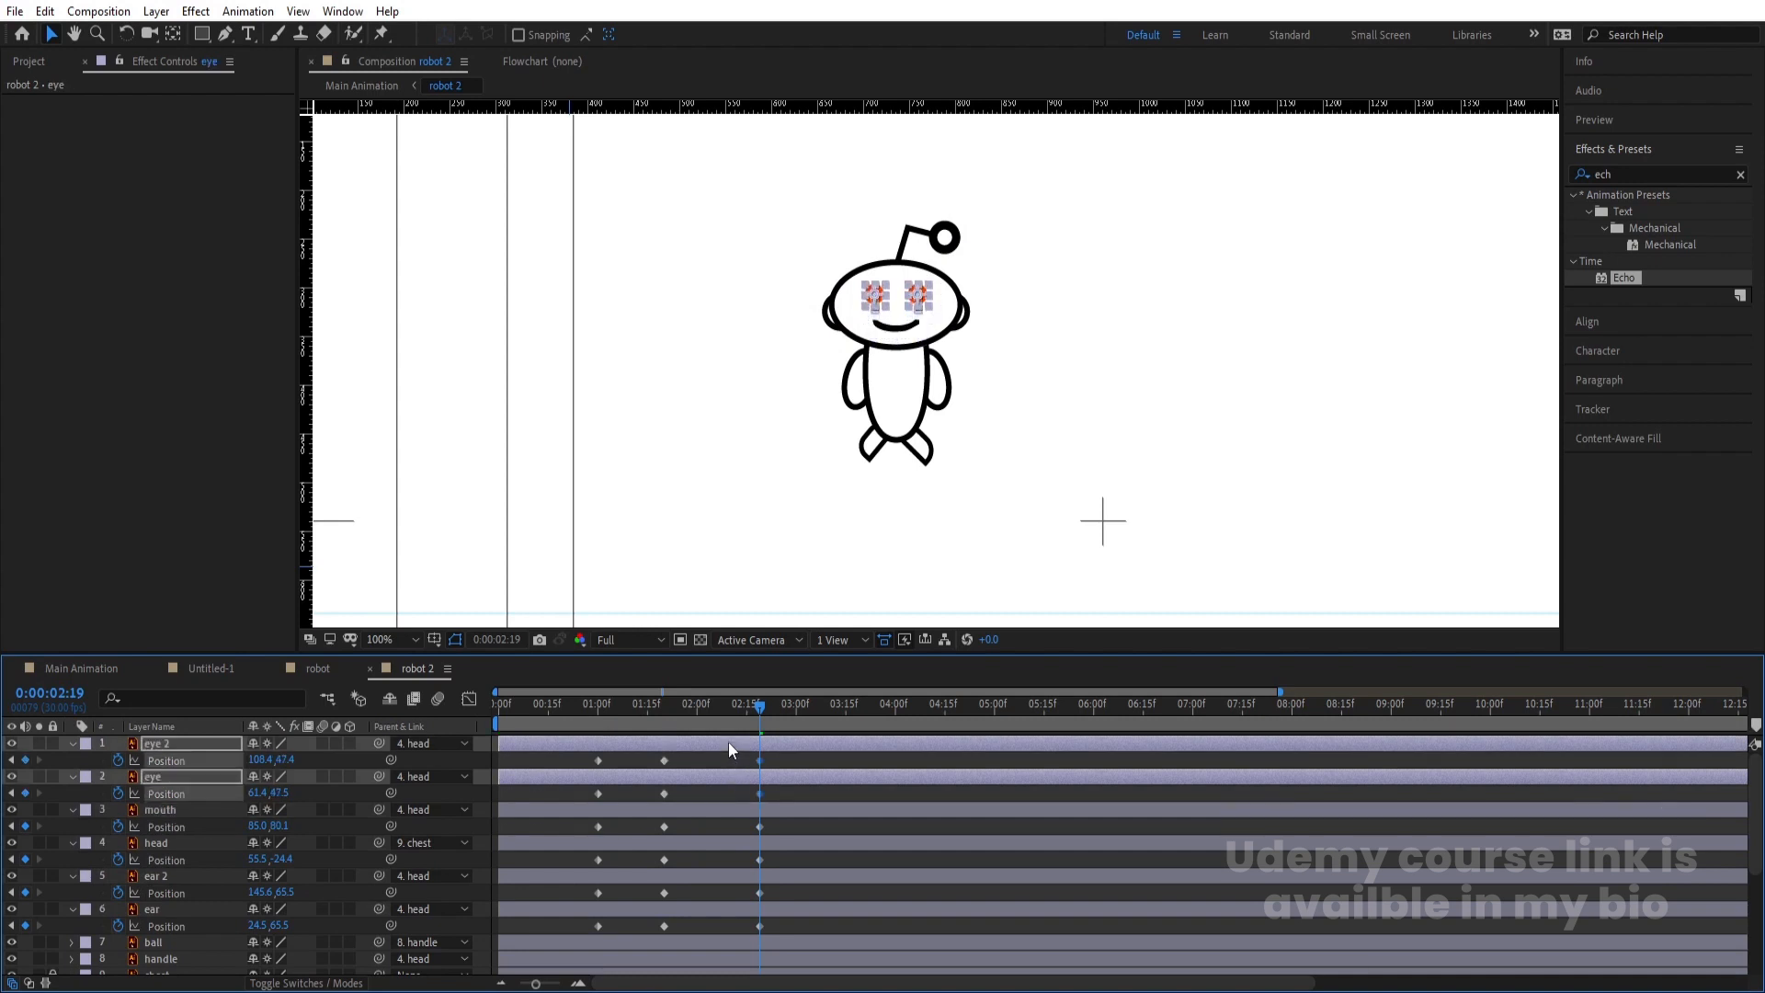
{"action": "left_click", "coordinate": [718, 765]}
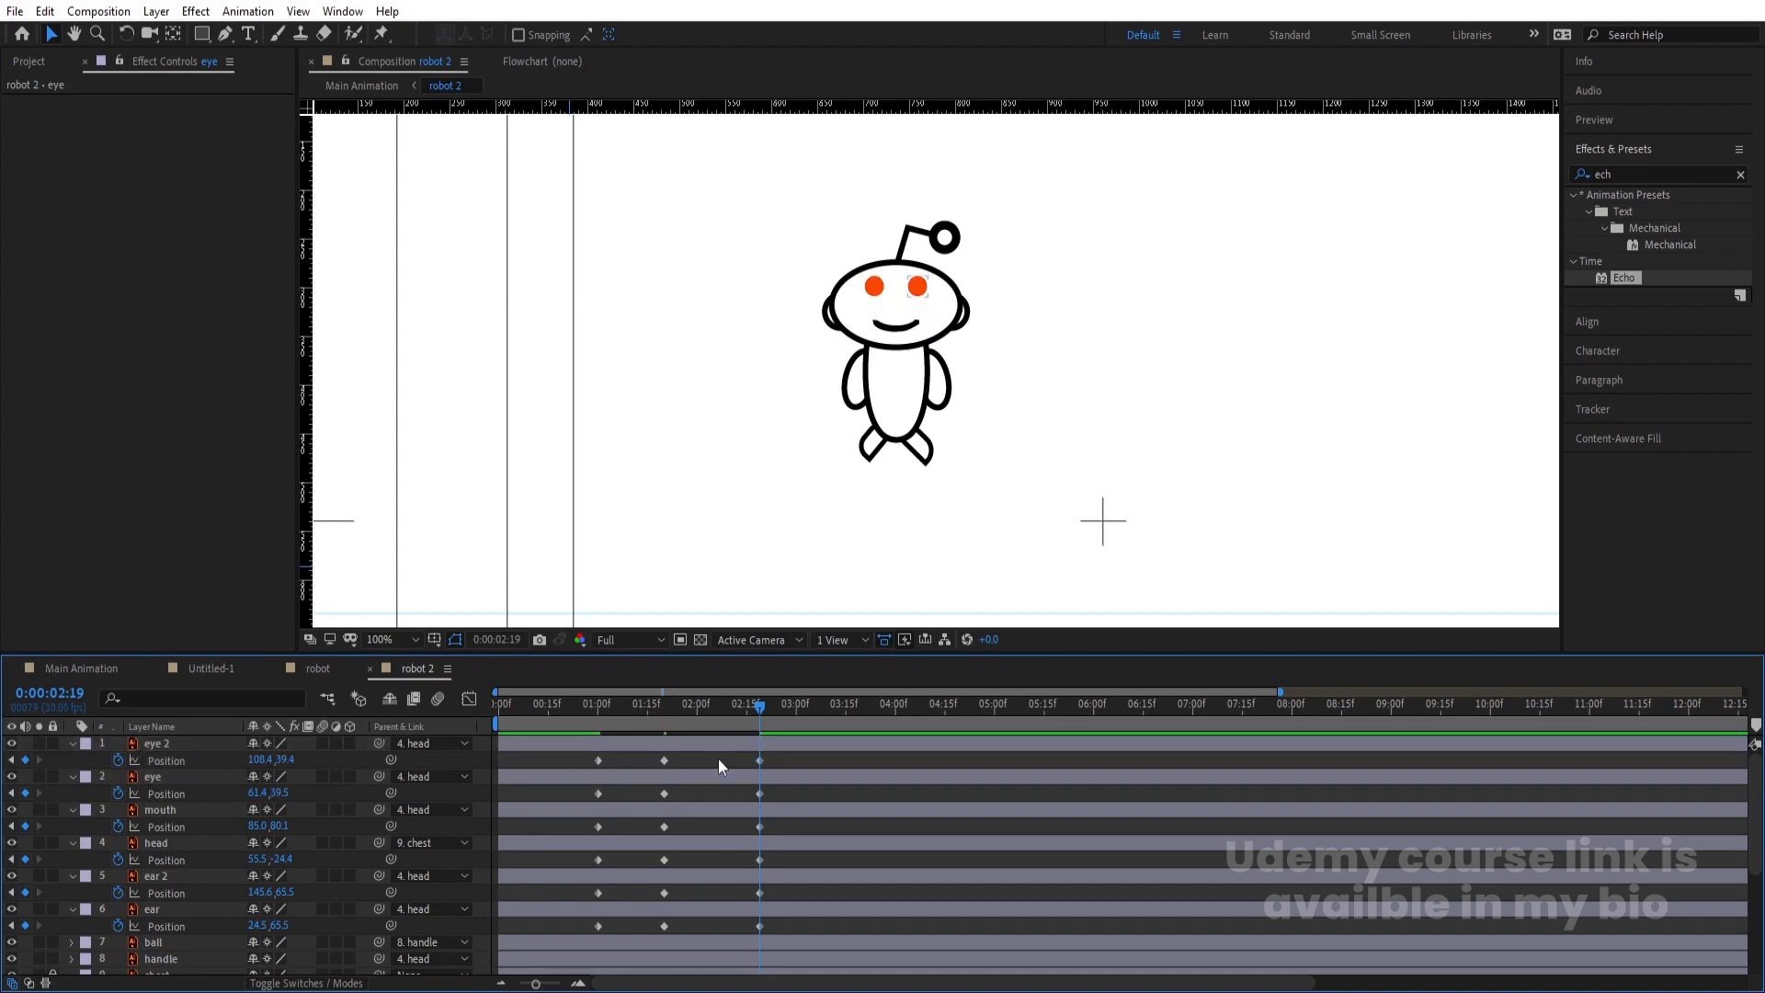
Preview the robot's jump, reviewing how the face, hands and feet move up to 0:00:02:19
{"action": "left_click_drag", "start_coordinate": [711, 710], "coordinate": [588, 711]}
{"action": "key", "text": "space"}
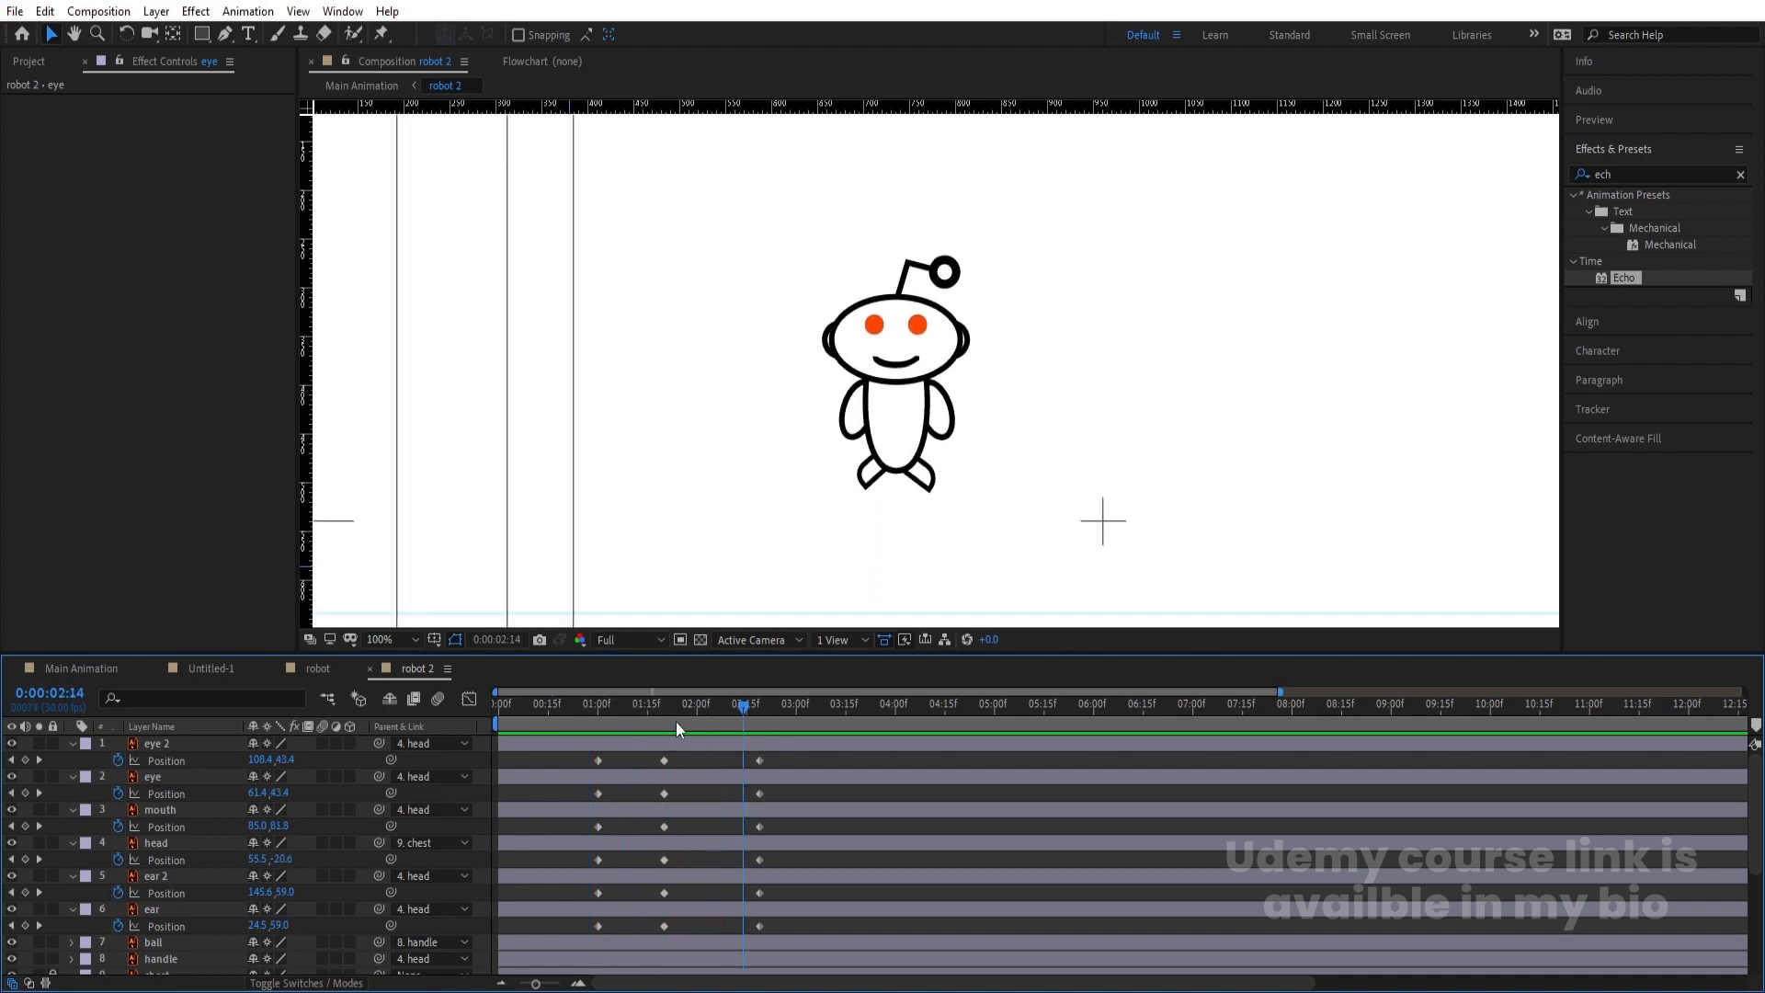
{"action": "scroll", "coordinate": [704, 830], "scroll_direction": "down", "scroll_amount": 3}
{"action": "scroll", "coordinate": [694, 800], "scroll_direction": "down", "scroll_amount": 1}
{"action": "left_click_drag", "start_coordinate": [667, 710], "coordinate": [598, 737]}
{"action": "key", "text": "space"}
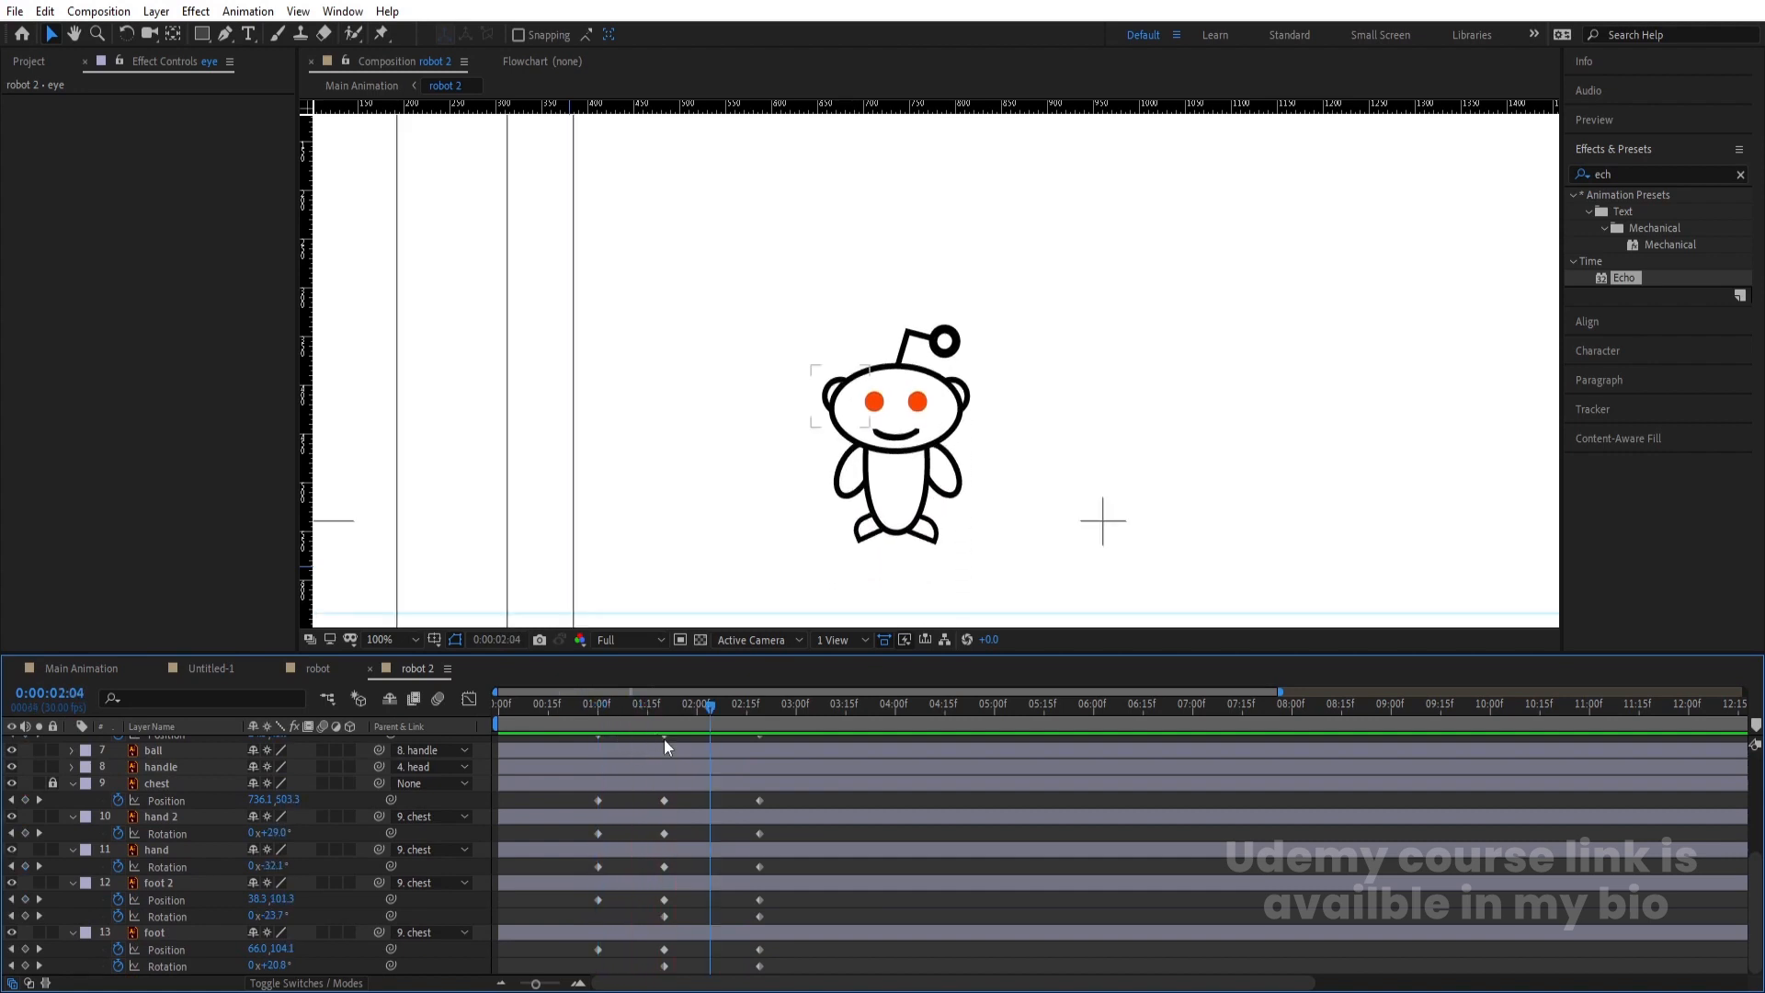
Copy both eyes' Position keyframes from 0:00:01:20 and paste them at 0:00:03:20
{"action": "scroll", "coordinate": [718, 794], "scroll_direction": "up", "scroll_amount": 4}
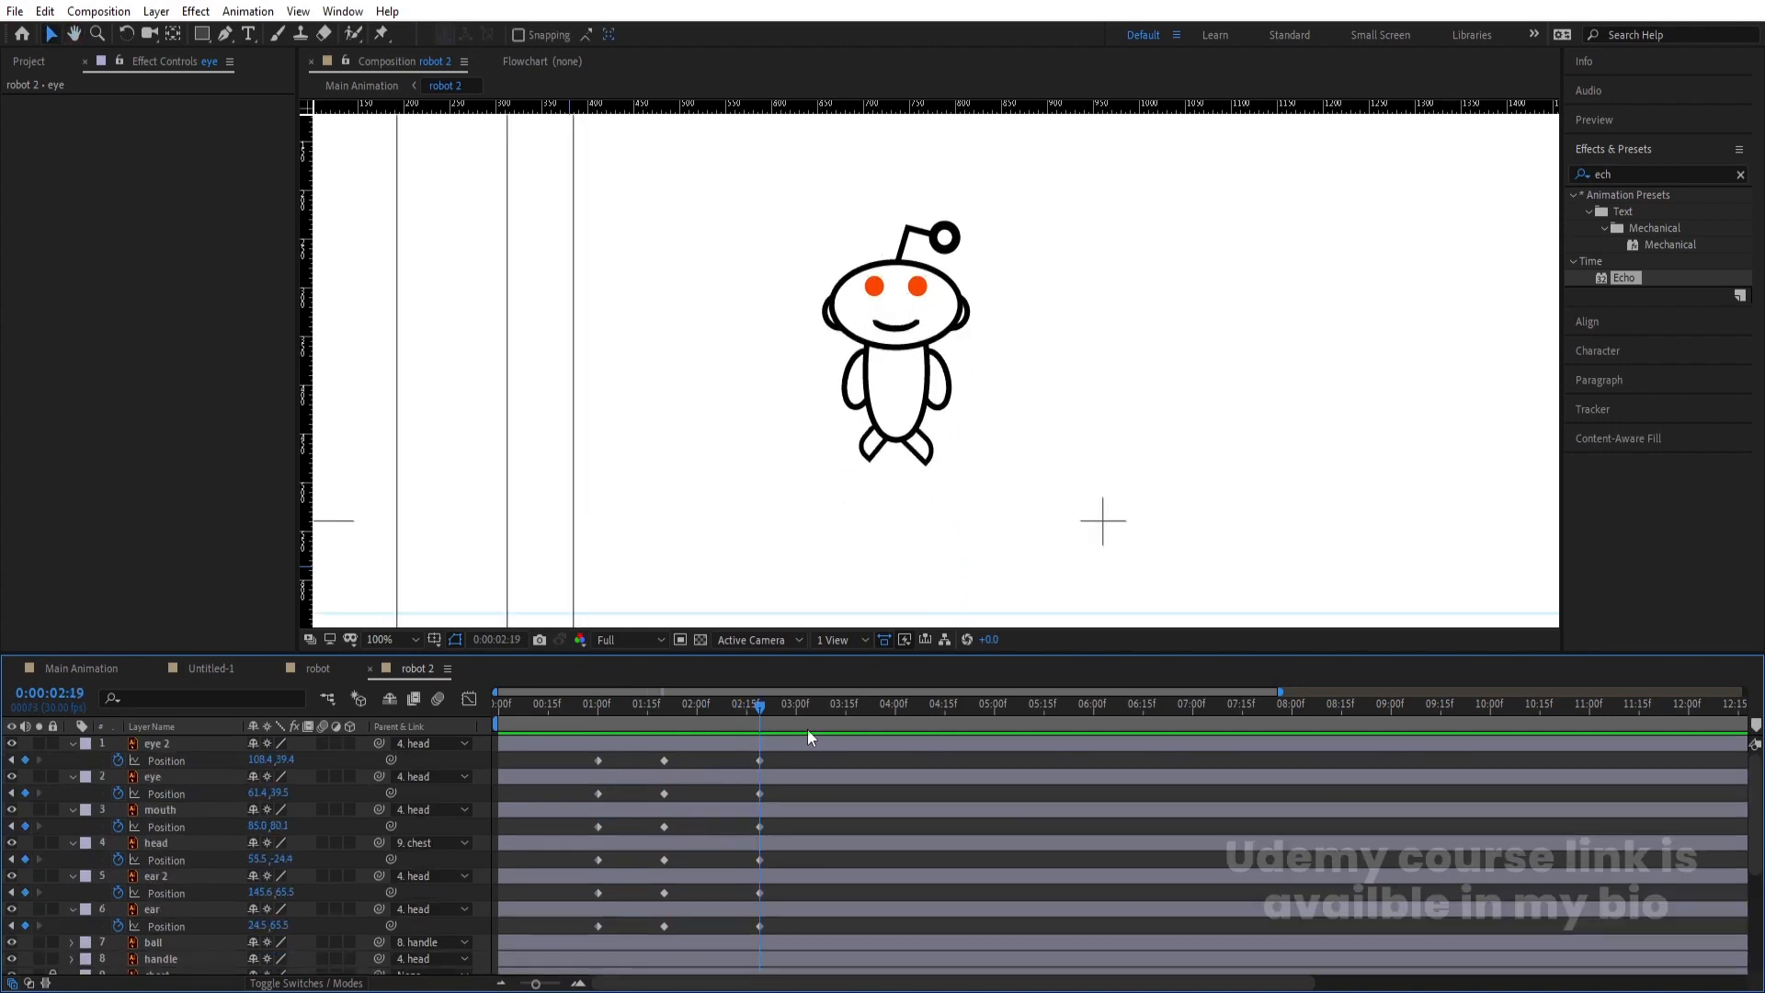
{"action": "left_click", "coordinate": [851, 710]}
{"action": "left_click", "coordinate": [664, 760]}
{"action": "key", "text": "ctrl+c"}
{"action": "key", "text": "ctrl+v"}
{"action": "left_click", "coordinate": [664, 794]}
{"action": "key", "text": "ctrl+c"}
{"action": "key", "text": "ctrl+v"}
Copy the 0:00:01:20 Position keyframes of the mouth, head and both ears to 0:00:03:20
{"action": "left_click", "coordinate": [663, 827]}
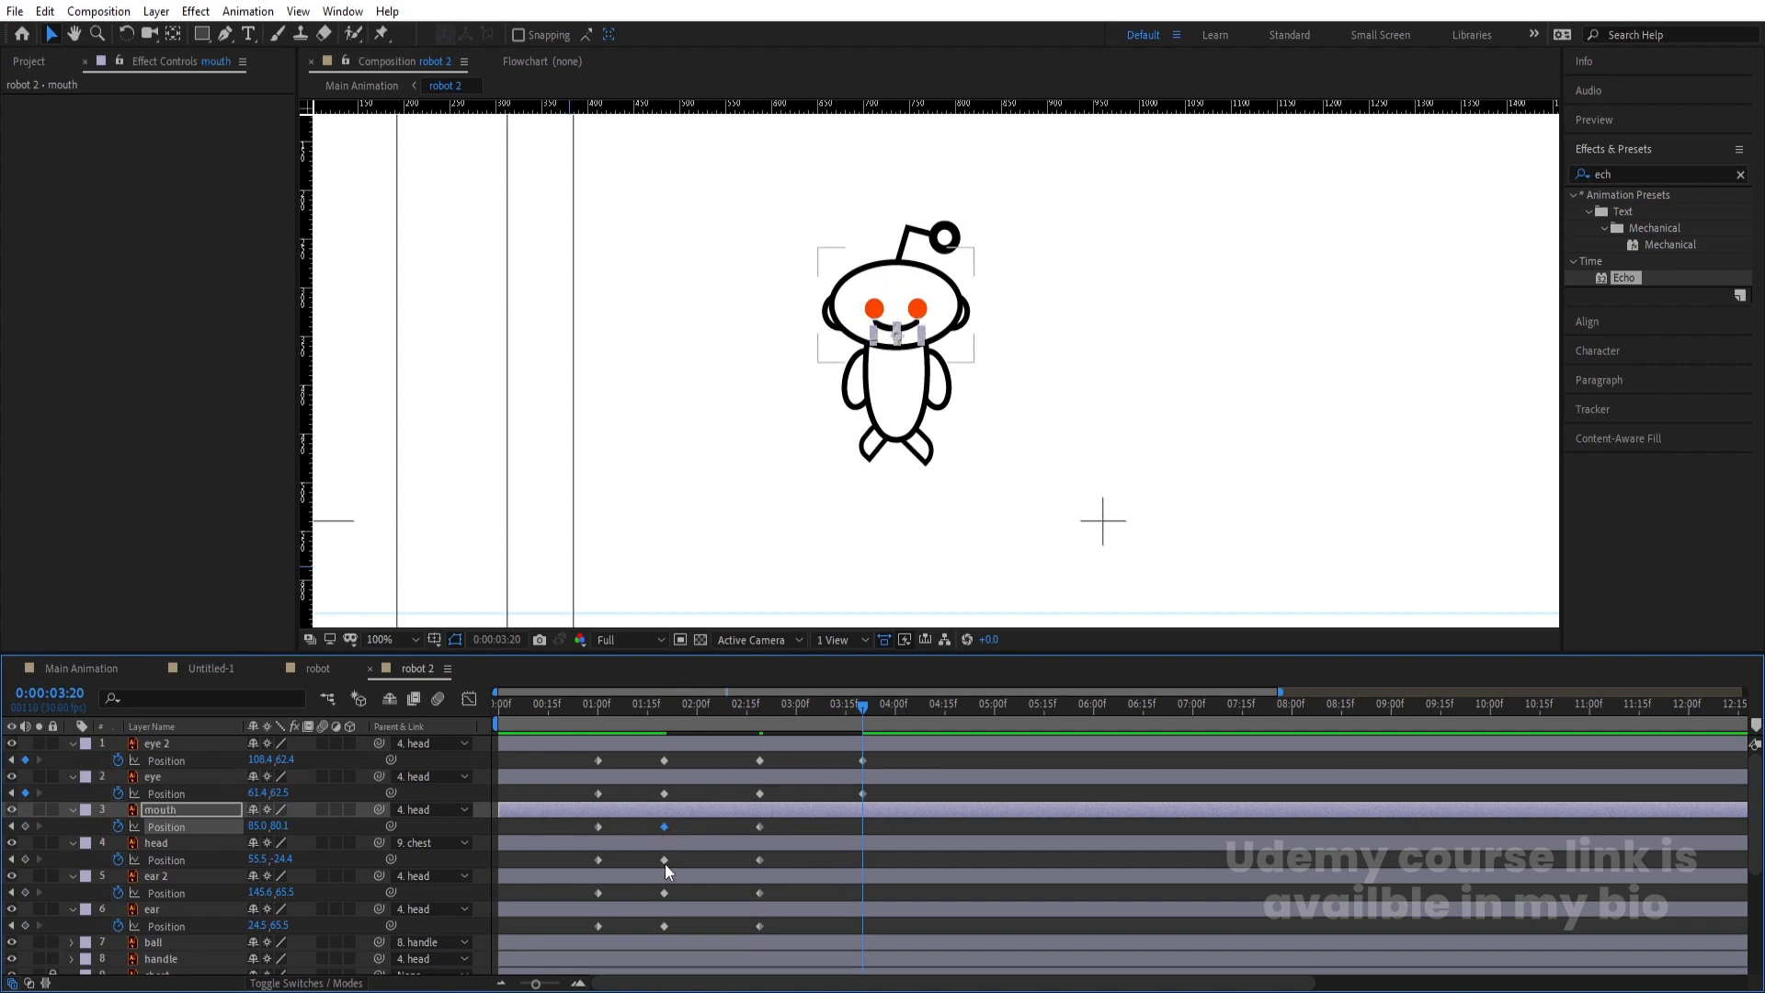
{"action": "left_click", "coordinate": [664, 860]}
{"action": "key", "text": "ctrl+c"}
{"action": "key", "text": "ctrl+v"}
{"action": "left_click", "coordinate": [663, 893]}
{"action": "key", "text": "ctrl+c"}
{"action": "key", "text": "ctrl+v"}
{"action": "scroll", "coordinate": [666, 887], "scroll_direction": "down", "scroll_amount": 1}
{"action": "left_click", "coordinate": [663, 875]}
{"action": "key", "text": "ctrl+c"}
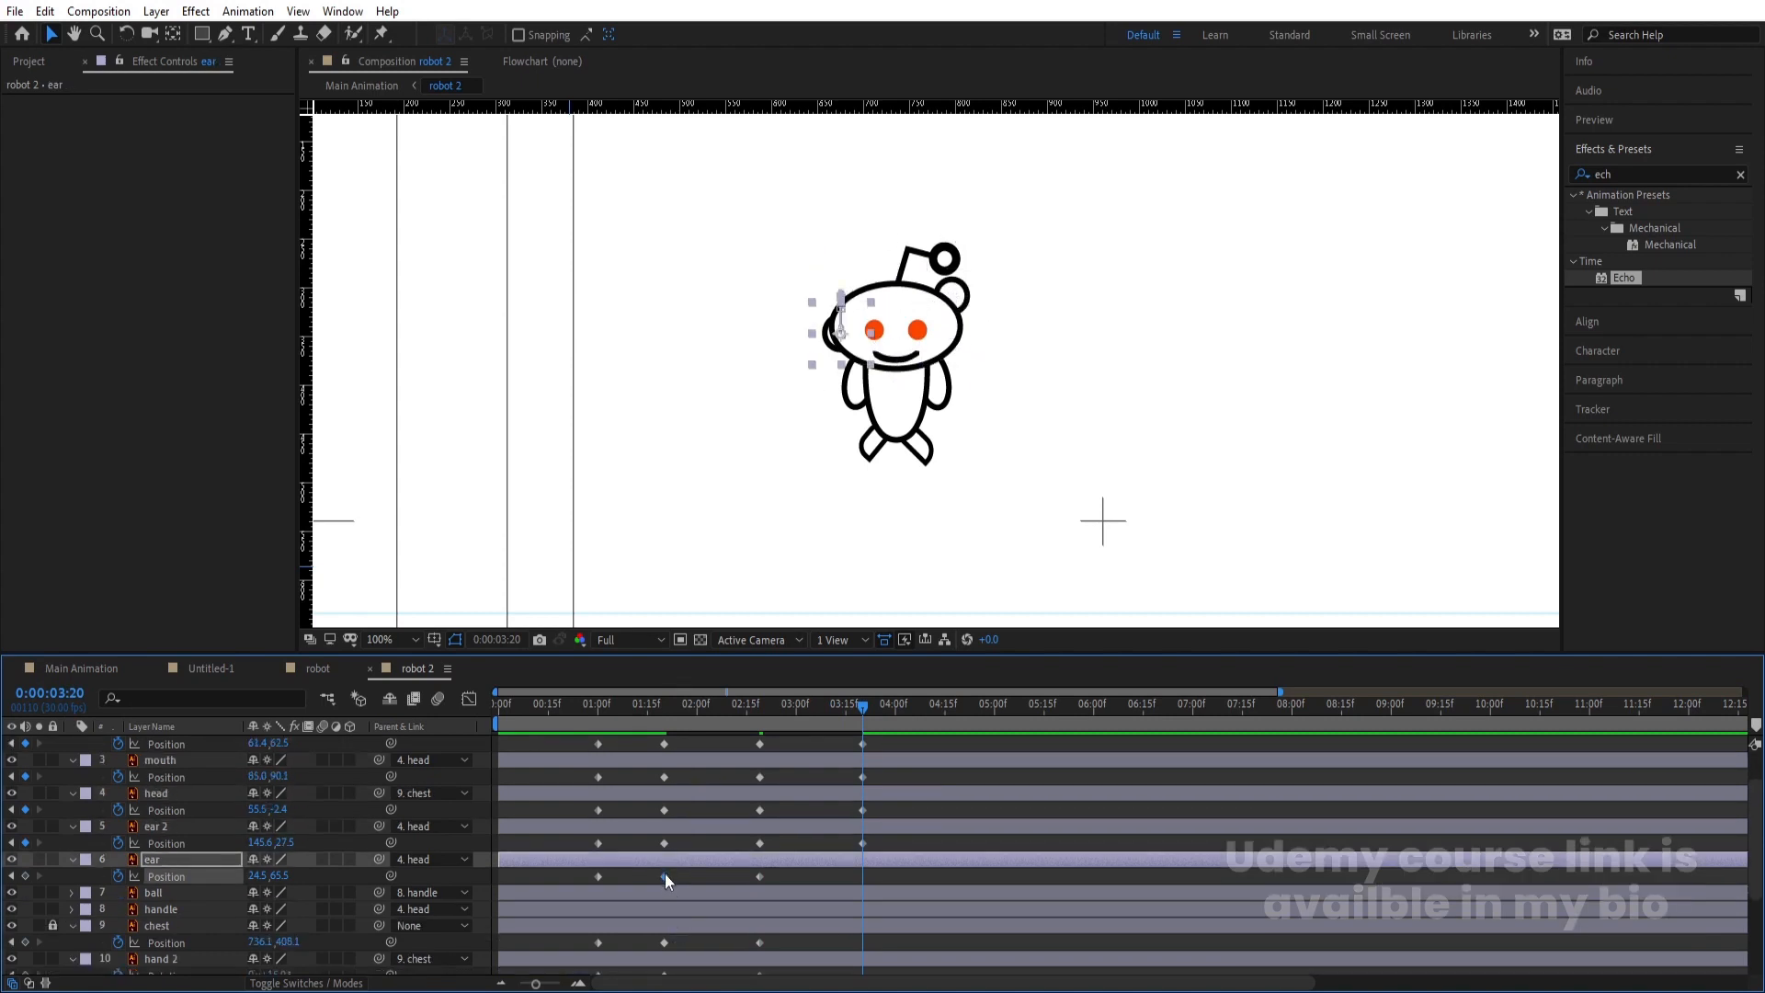
{"action": "key", "text": "ctrl+v"}
Copy the chest's Position and both hands' Rotation keyframes from 0:00:01:20 to 0:00:03:20
{"action": "scroll", "coordinate": [668, 885], "scroll_direction": "down", "scroll_amount": 2}
{"action": "scroll", "coordinate": [670, 890], "scroll_direction": "down", "scroll_amount": 2}
{"action": "left_click", "coordinate": [664, 827]}
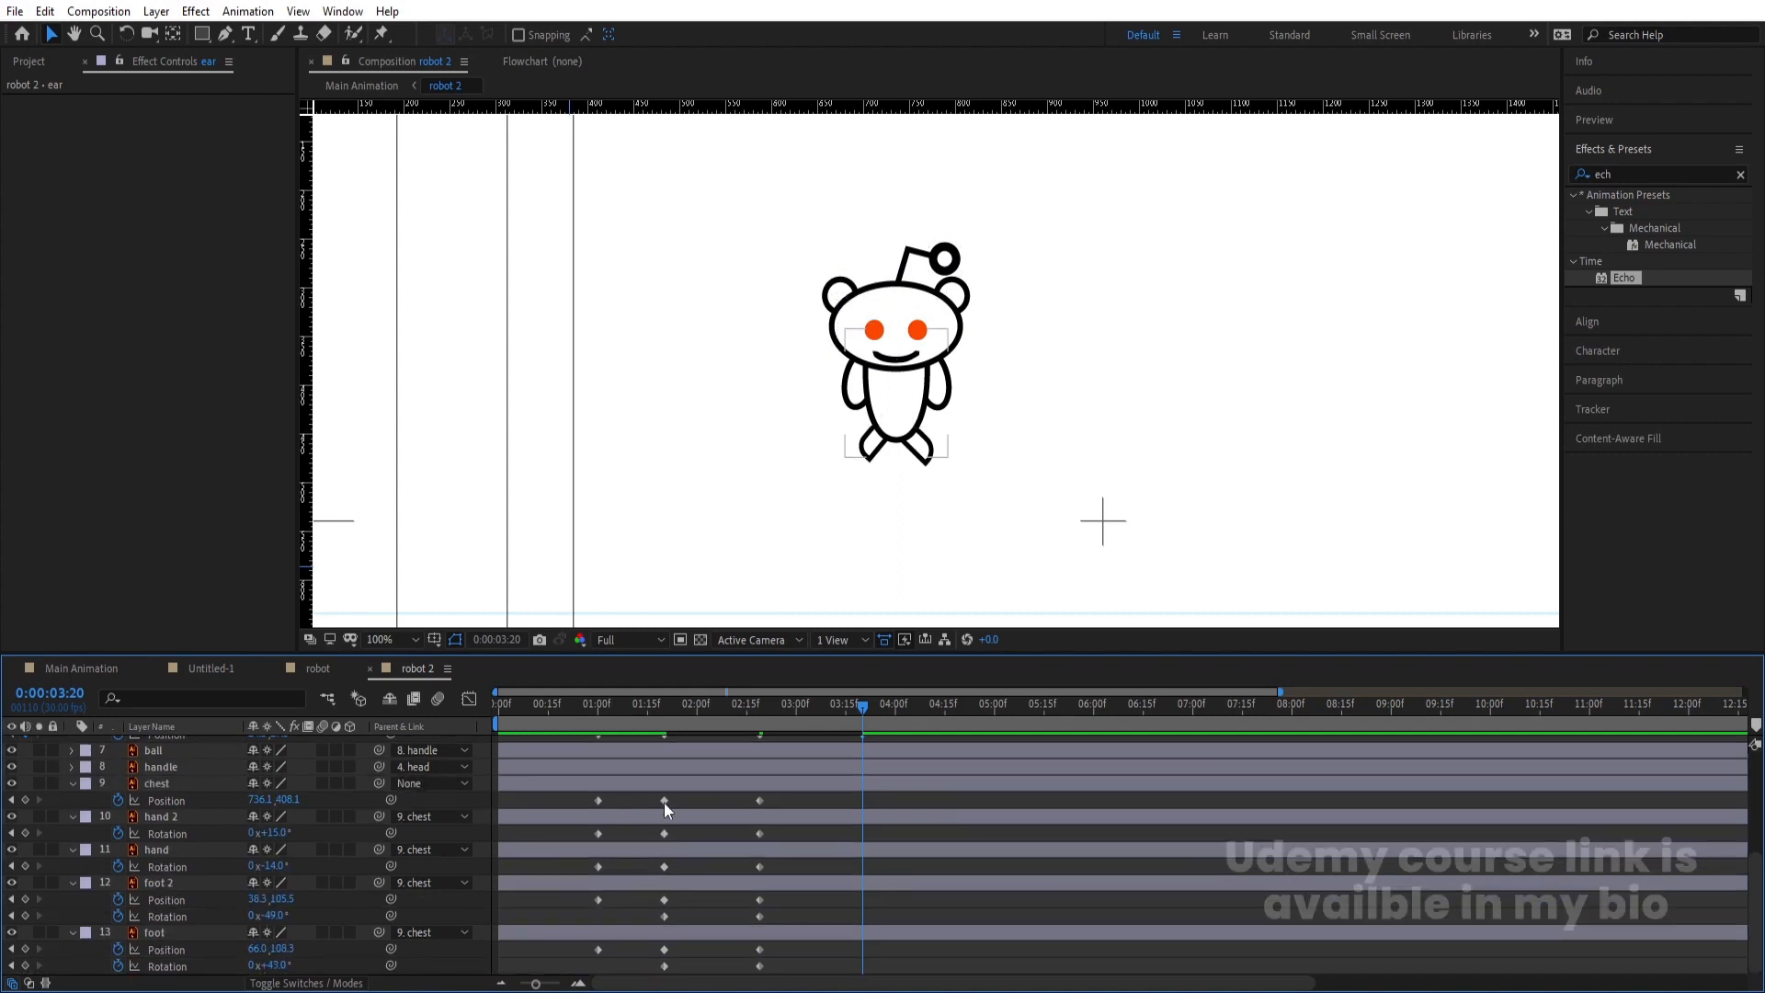
{"action": "left_click", "coordinate": [664, 800]}
{"action": "key", "text": "ctrl+c"}
{"action": "key", "text": "ctrl+v"}
{"action": "left_click", "coordinate": [664, 833]}
{"action": "key", "text": "ctrl+c"}
{"action": "key", "text": "ctrl+v"}
{"action": "left_click", "coordinate": [664, 866]}
{"action": "key", "text": "ctrl+c"}
{"action": "key", "text": "ctrl+v"}
Copy both feet's Position and Rotation keyframes from 0:00:01:20 to 0:00:03:20
{"action": "left_click", "coordinate": [664, 900]}
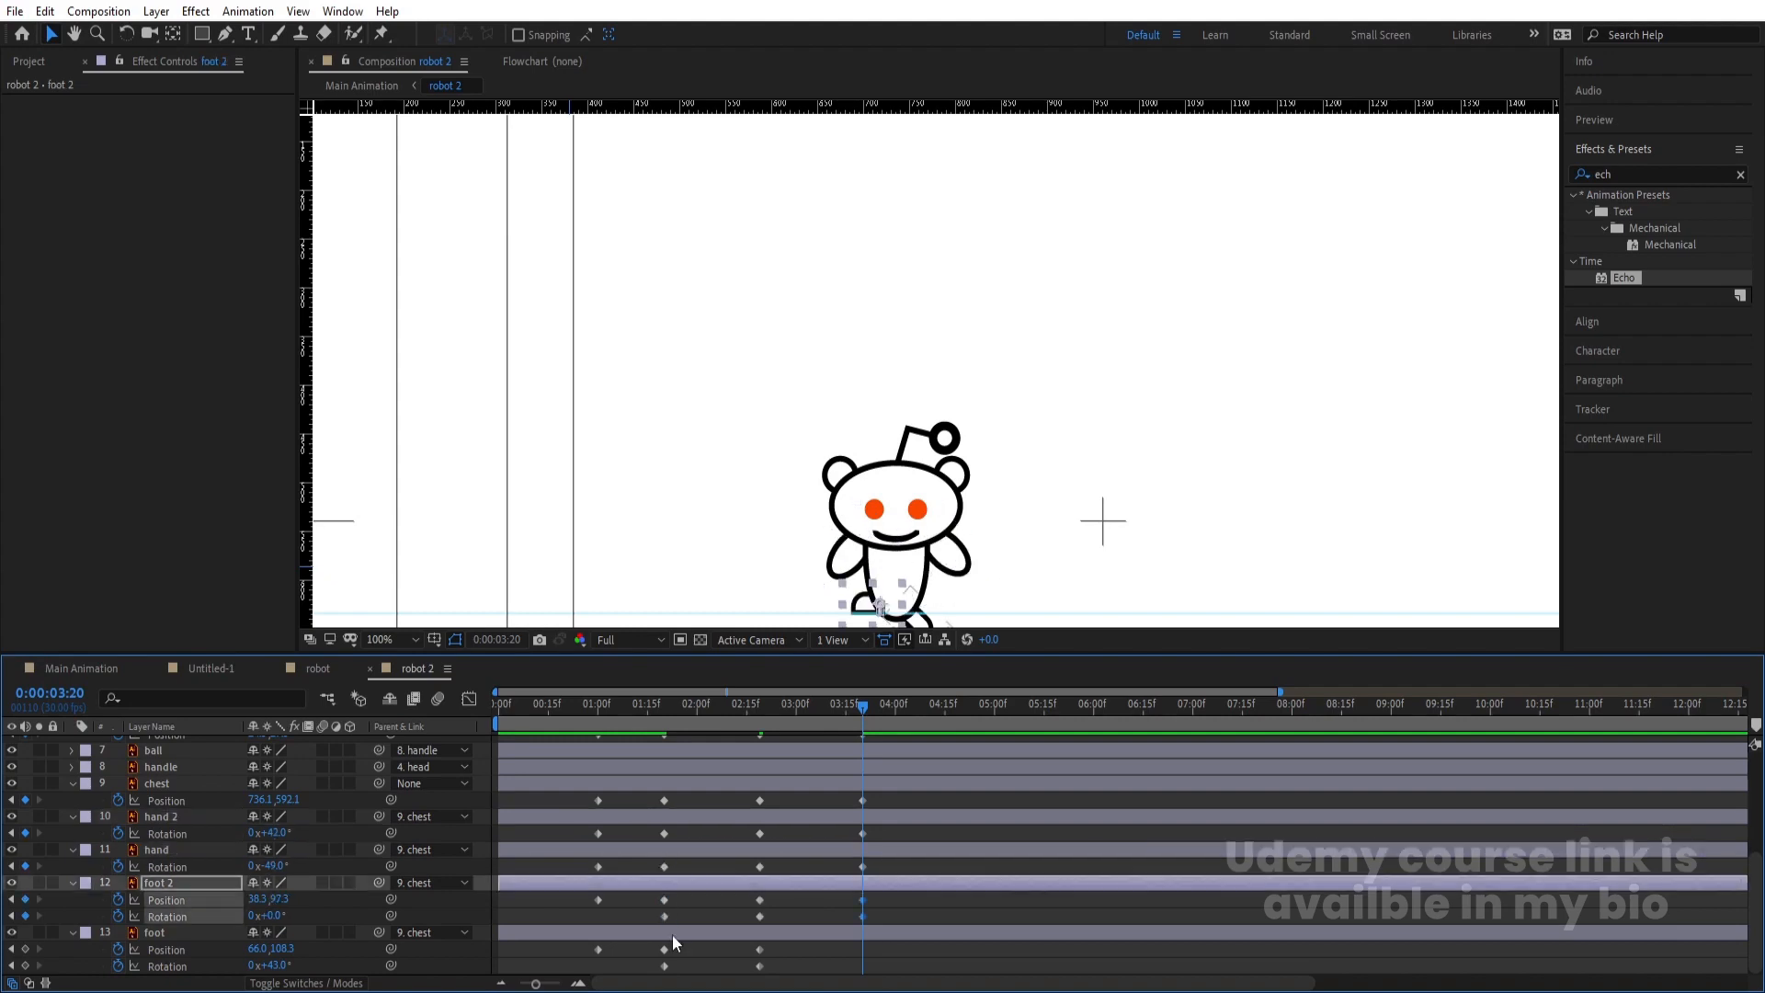
{"action": "left_click_drag", "start_coordinate": [657, 942], "coordinate": [676, 967]}
{"action": "key", "text": "ctrl+c"}
{"action": "key", "text": "ctrl+v"}
Copy the first Position keyframes of both eyes to 0:00:04:09
{"action": "scroll", "coordinate": [891, 766], "scroll_direction": "up", "scroll_amount": 2}
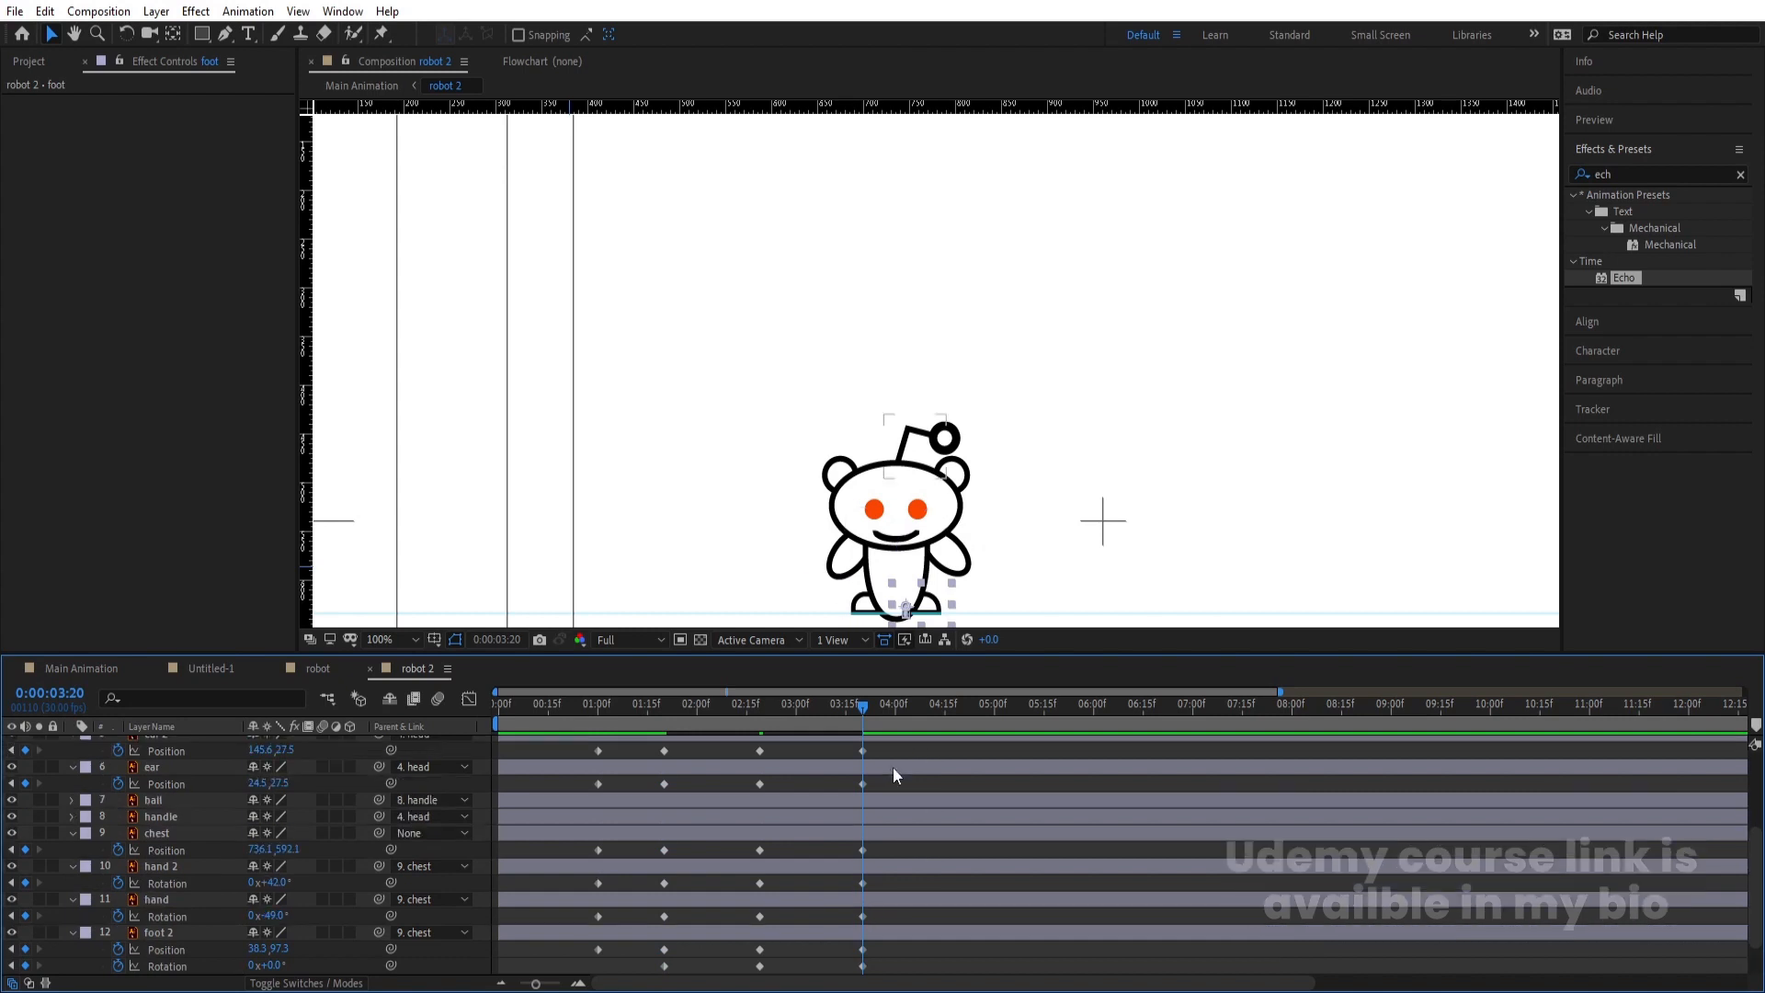
{"action": "left_click_drag", "start_coordinate": [866, 715], "coordinate": [924, 714]}
{"action": "scroll", "coordinate": [521, 827], "scroll_direction": "up", "scroll_amount": 3}
{"action": "left_click", "coordinate": [598, 760]}
{"action": "key", "text": "ctrl+c"}
{"action": "key", "text": "ctrl+v"}
{"action": "left_click", "coordinate": [598, 794]}
{"action": "key", "text": "ctrl+c"}
{"action": "key", "text": "ctrl+v"}
Copy the mouth's and head's Position keyframes from 0:00:01:00 to 0:00:04:09
{"action": "left_click", "coordinate": [599, 827]}
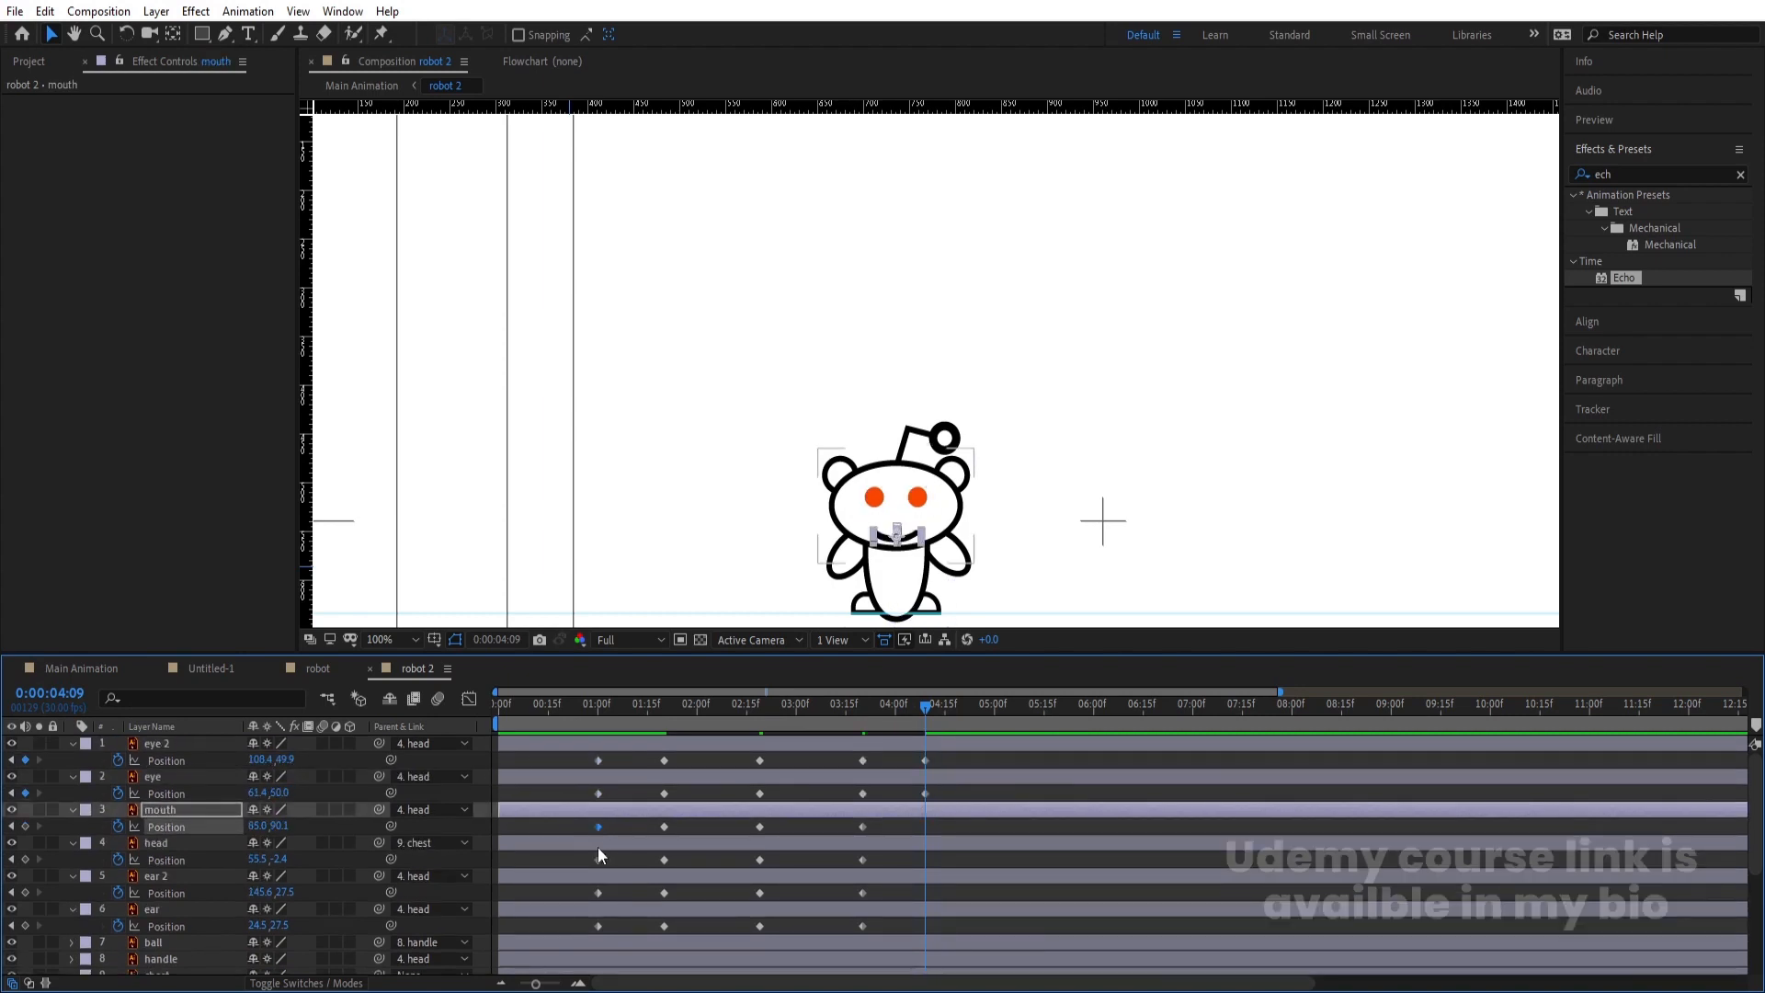
{"action": "key", "text": "ctrl+c"}
{"action": "key", "text": "ctrl+v"}
{"action": "left_click", "coordinate": [598, 859]}
{"action": "key", "text": "ctrl+c"}
{"action": "key", "text": "ctrl+v"}
Copy both ears' Position keyframes from 0:00:01:00 to 0:00:04:09
{"action": "left_click", "coordinate": [598, 893]}
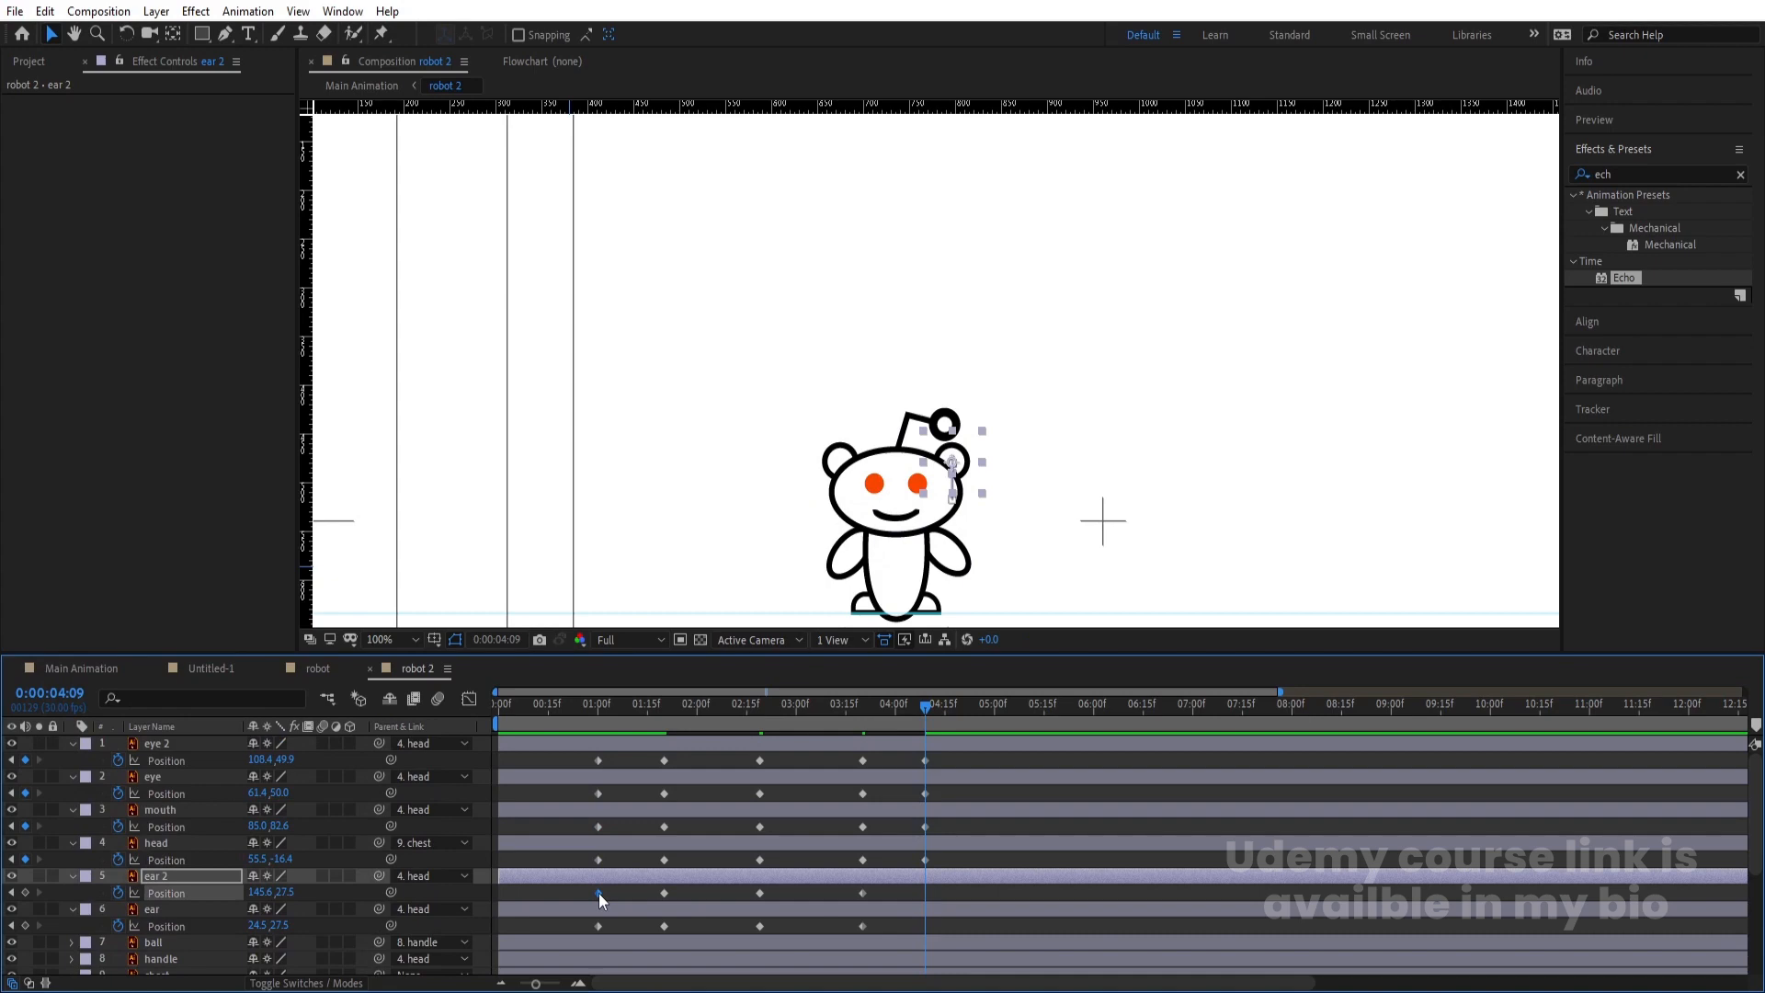
{"action": "key", "text": "ctrl+c"}
{"action": "key", "text": "ctrl+v"}
{"action": "scroll", "coordinate": [599, 891], "scroll_direction": "down", "scroll_amount": 2}
{"action": "left_click", "coordinate": [599, 877]}
{"action": "key", "text": "ctrl+c"}
{"action": "key", "text": "ctrl+v"}
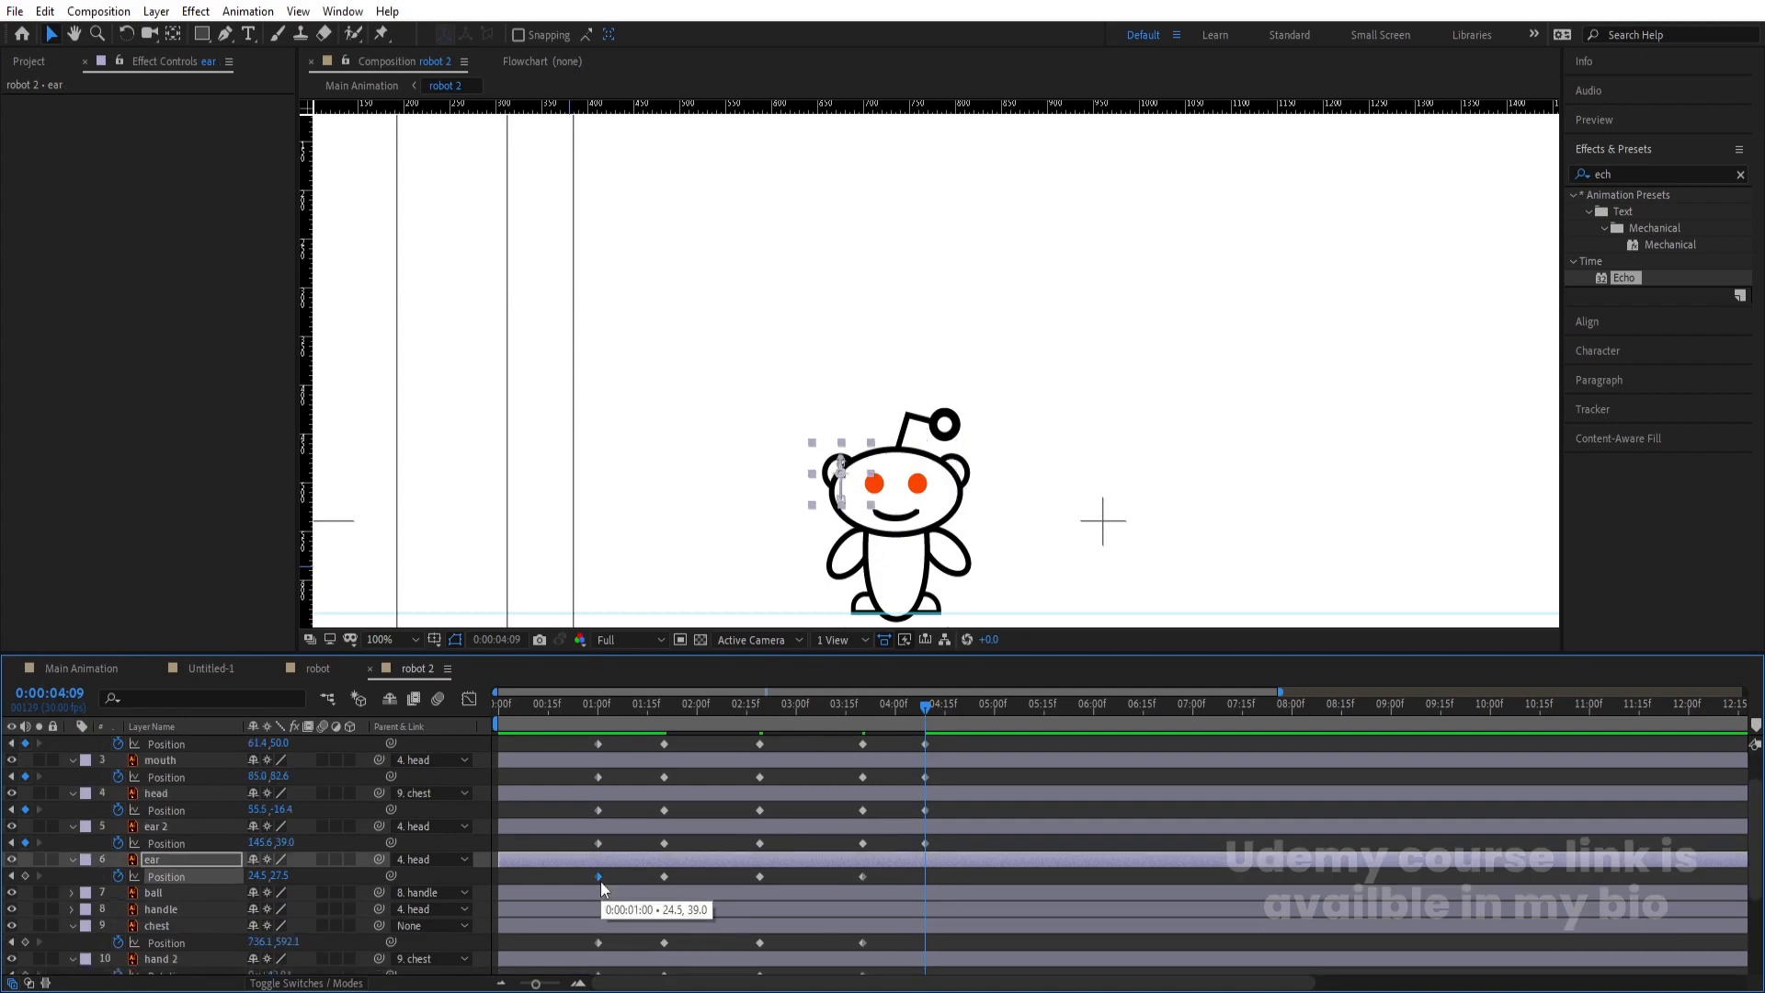
Copy the chest's Position and both hands' Rotation keyframes from 0:00:01:00 to 0:00:04:09
{"action": "scroll", "coordinate": [599, 881], "scroll_direction": "down", "scroll_amount": 3}
{"action": "left_click", "coordinate": [599, 843]}
{"action": "key", "text": "ctrl+c"}
{"action": "key", "text": "ctrl+v"}
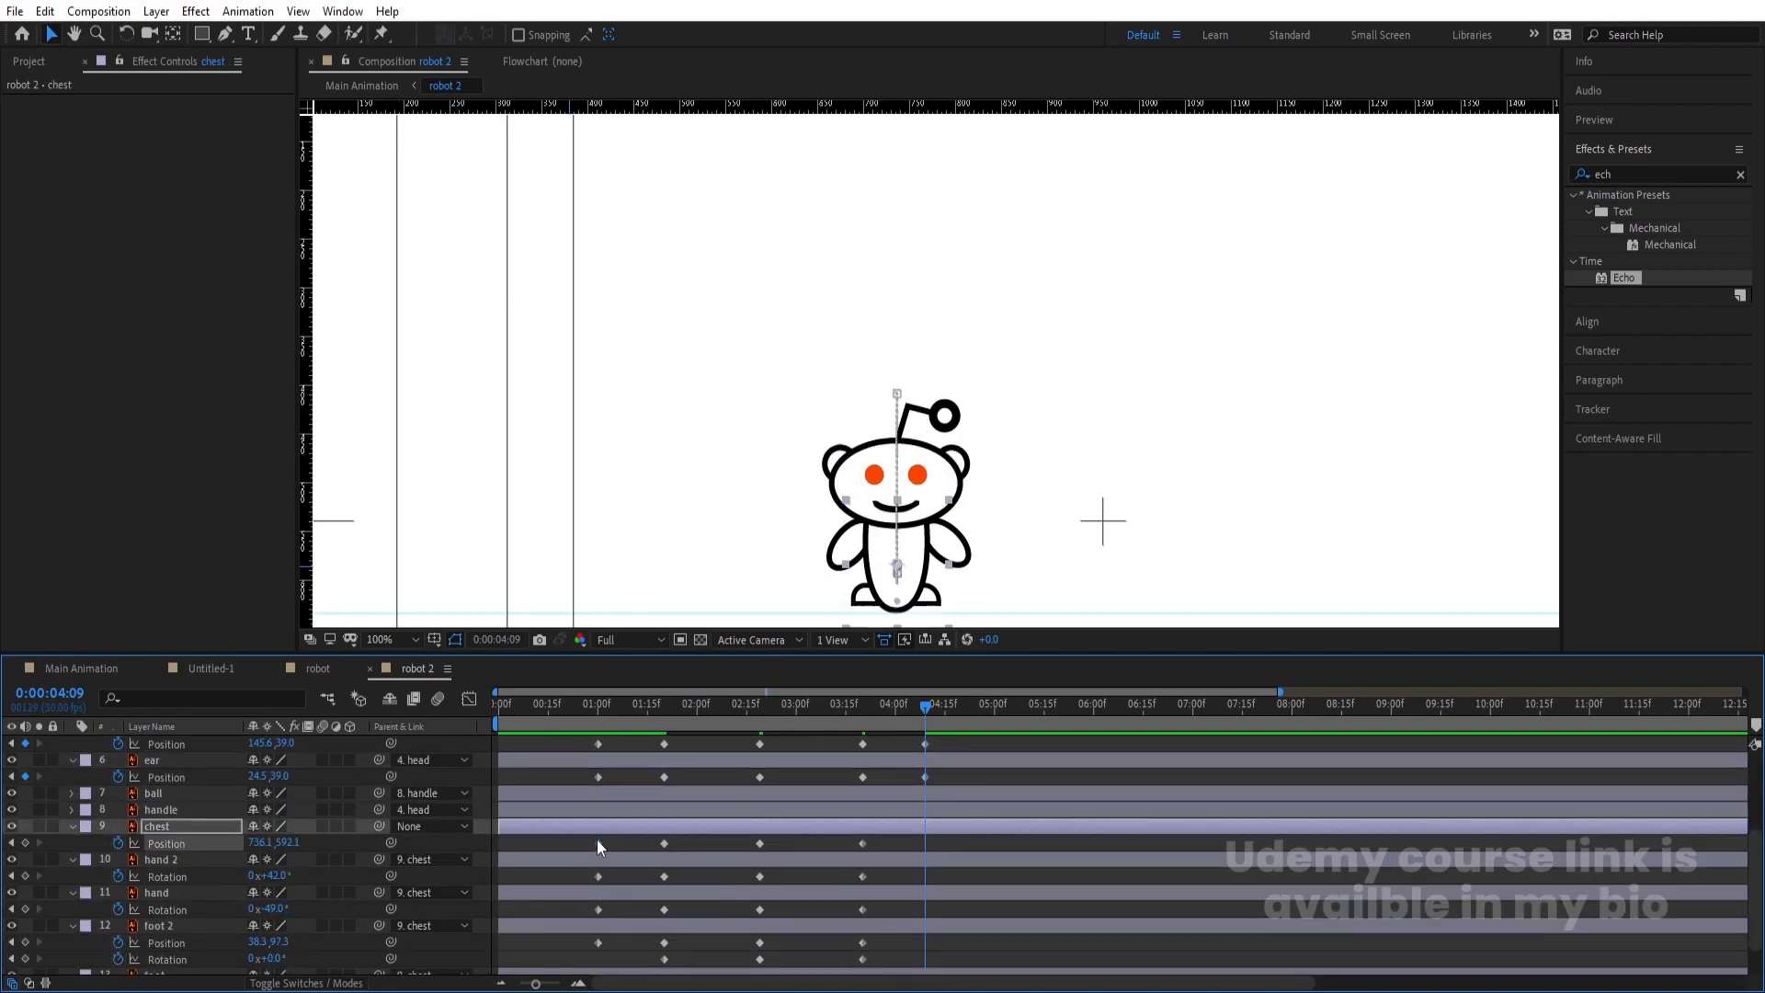
{"action": "left_click", "coordinate": [597, 875]}
{"action": "key", "text": "ctrl+c"}
{"action": "key", "text": "ctrl+v"}
{"action": "scroll", "coordinate": [597, 874], "scroll_direction": "down", "scroll_amount": 2}
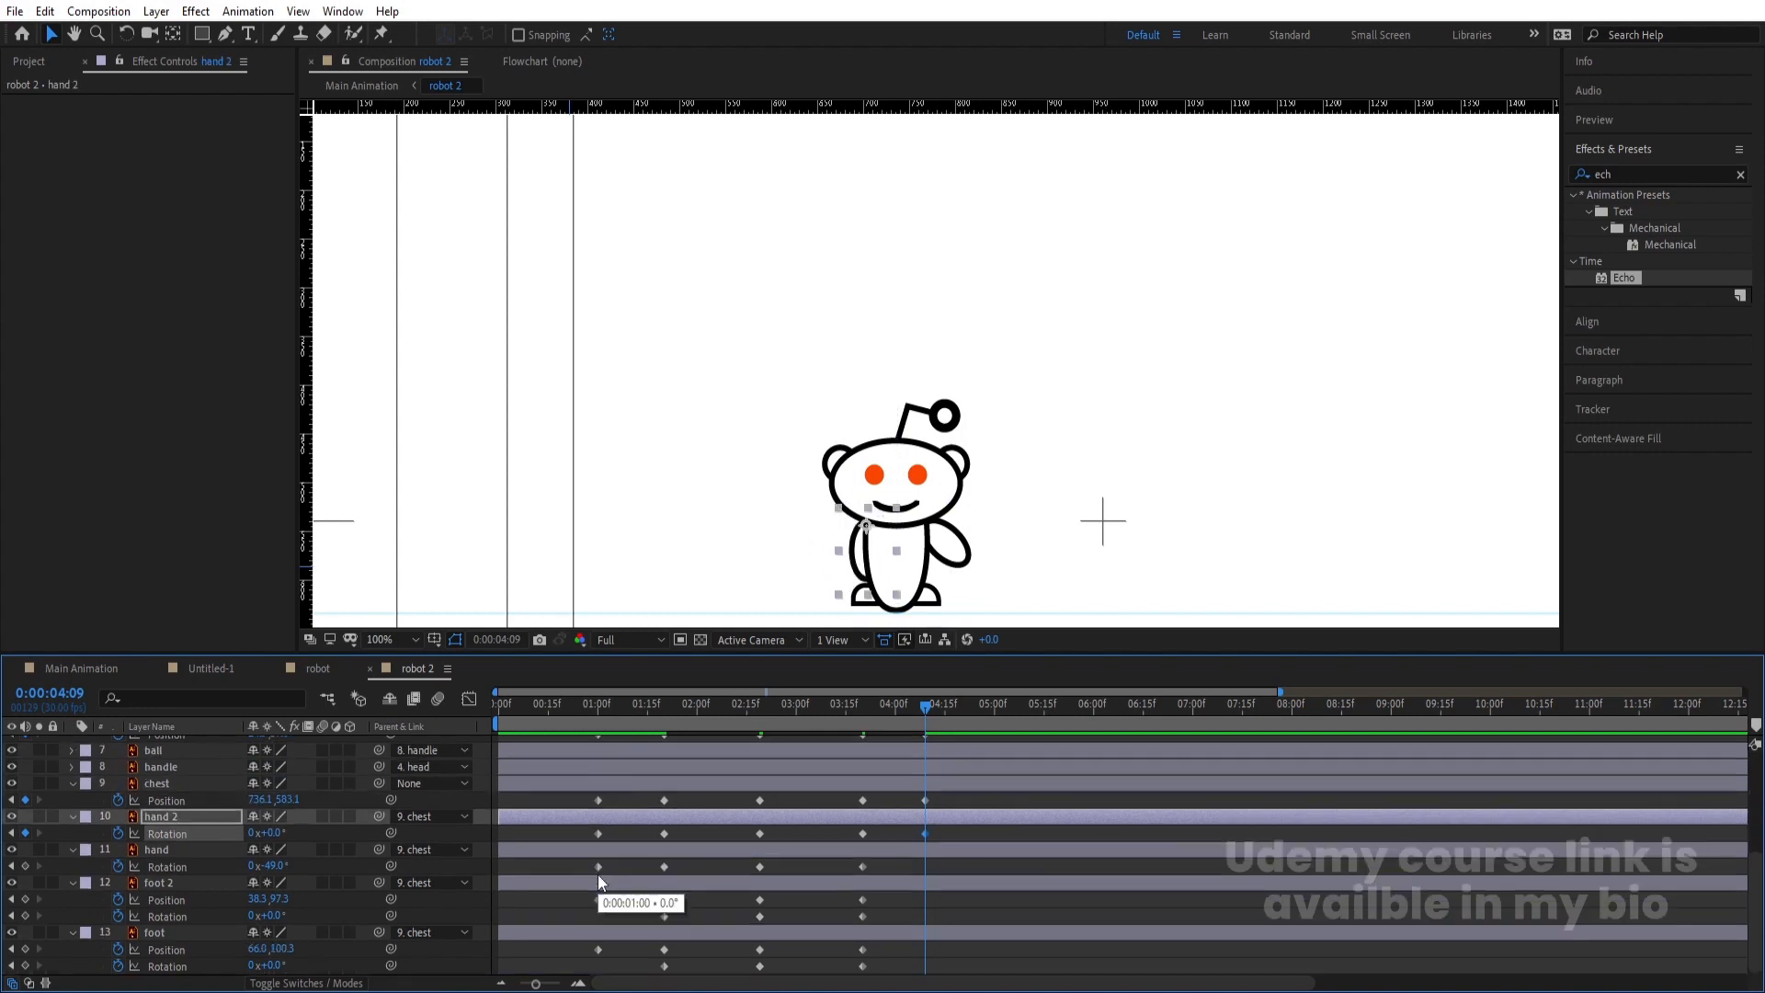
{"action": "left_click", "coordinate": [597, 871]}
{"action": "key", "text": "ctrl+c"}
{"action": "key", "text": "ctrl+v"}
Copy both feet's Position keyframes from 0:00:01:00 to 0:00:04:09 and preview the jump from 0:00:01:00
{"action": "key", "text": "minus"}
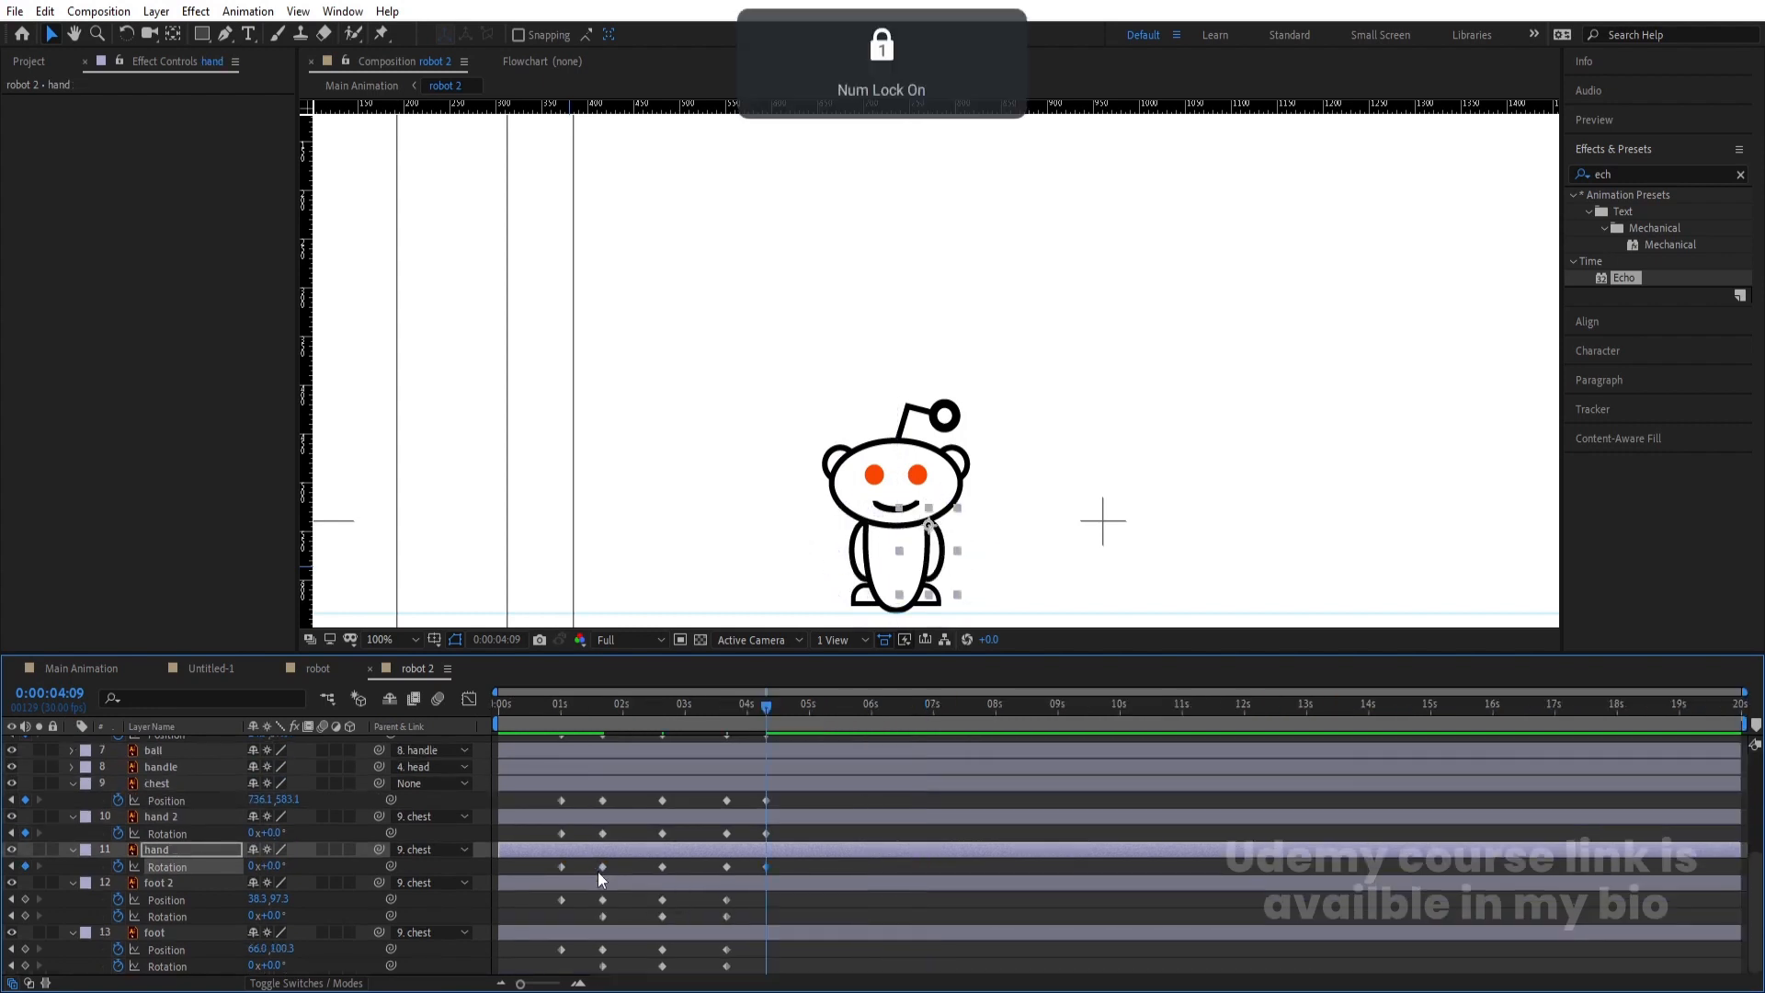
{"action": "left_click", "coordinate": [560, 899]}
{"action": "key", "text": "ctrl+c"}
{"action": "key", "text": "ctrl+v"}
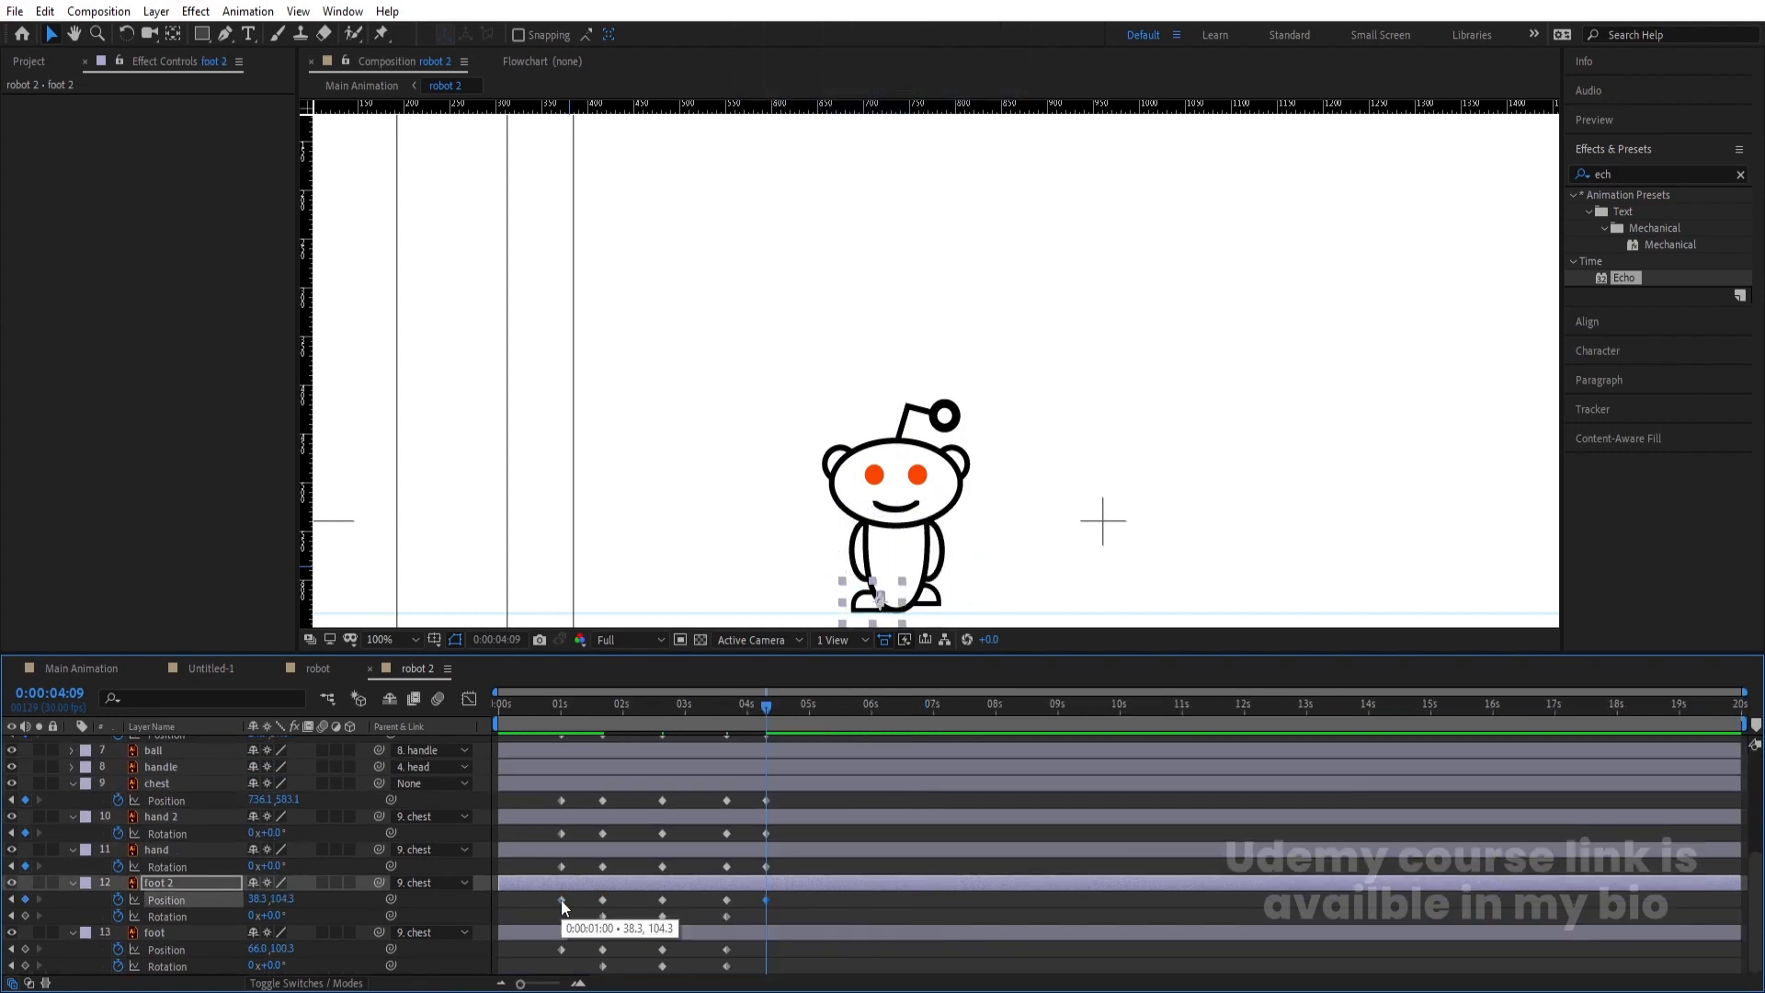
{"action": "left_click", "coordinate": [561, 948]}
{"action": "key", "text": "ctrl+c"}
{"action": "key", "text": "ctrl+v"}
{"action": "left_click_drag", "start_coordinate": [574, 721], "coordinate": [561, 720]}
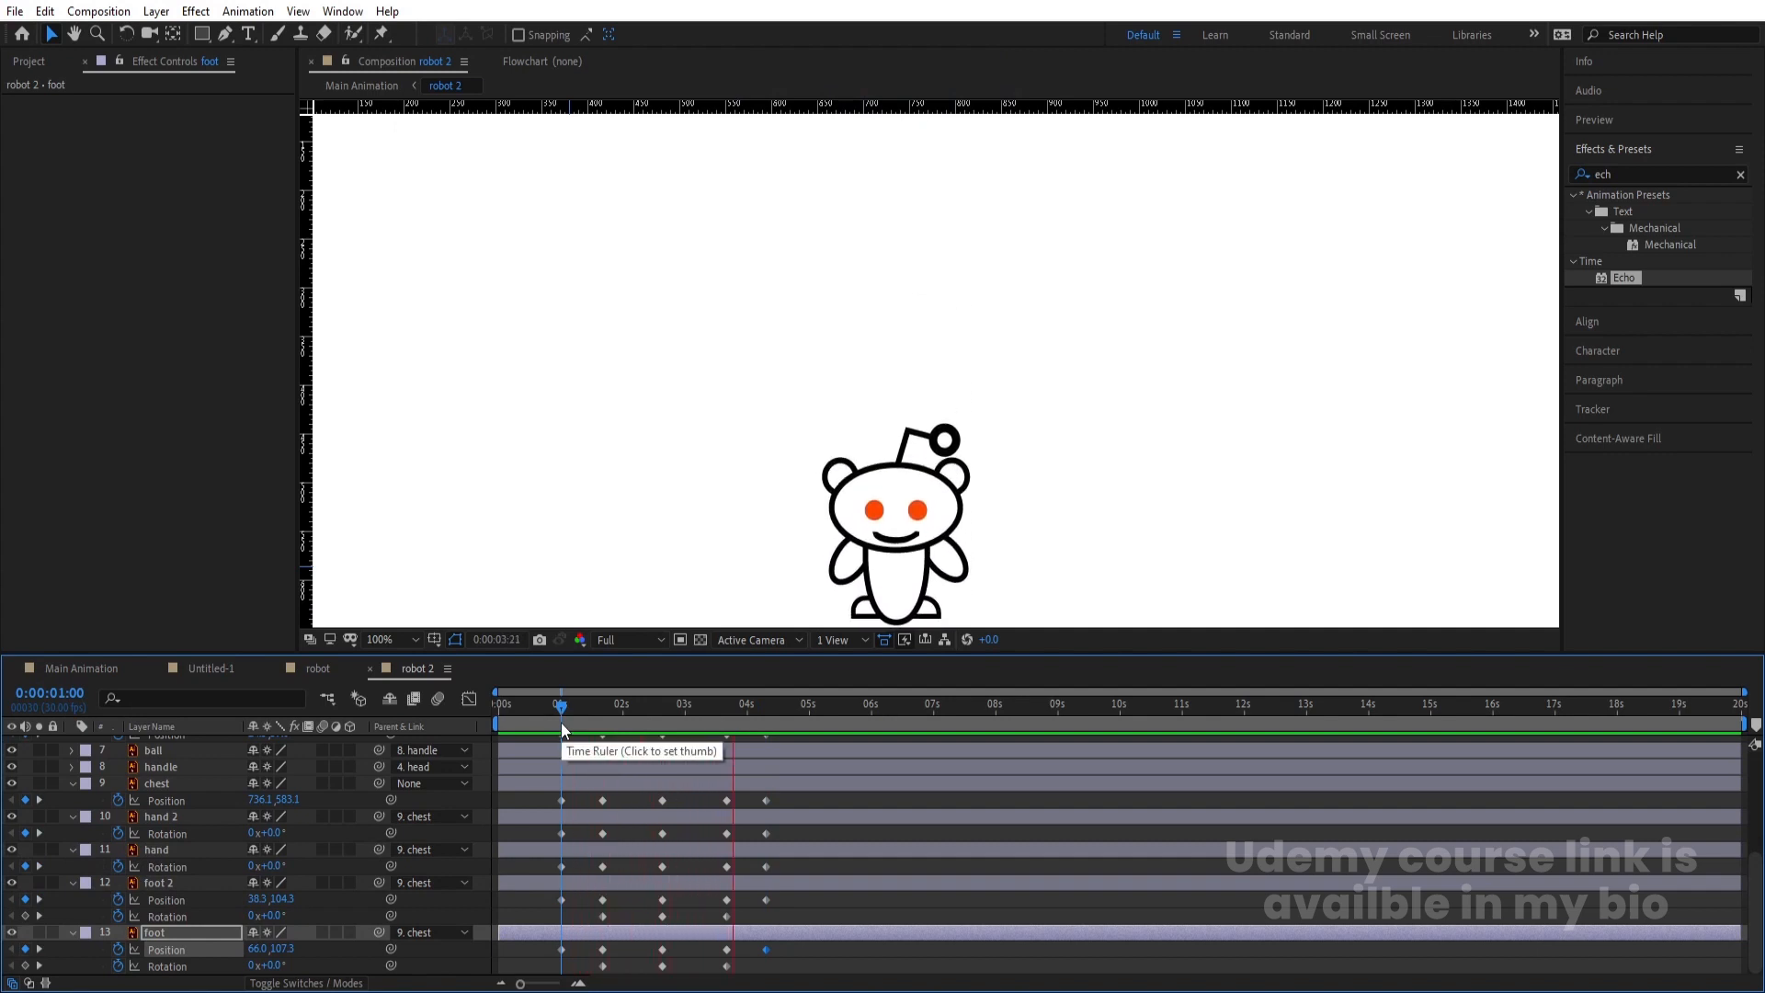
{"action": "key", "text": "space"}
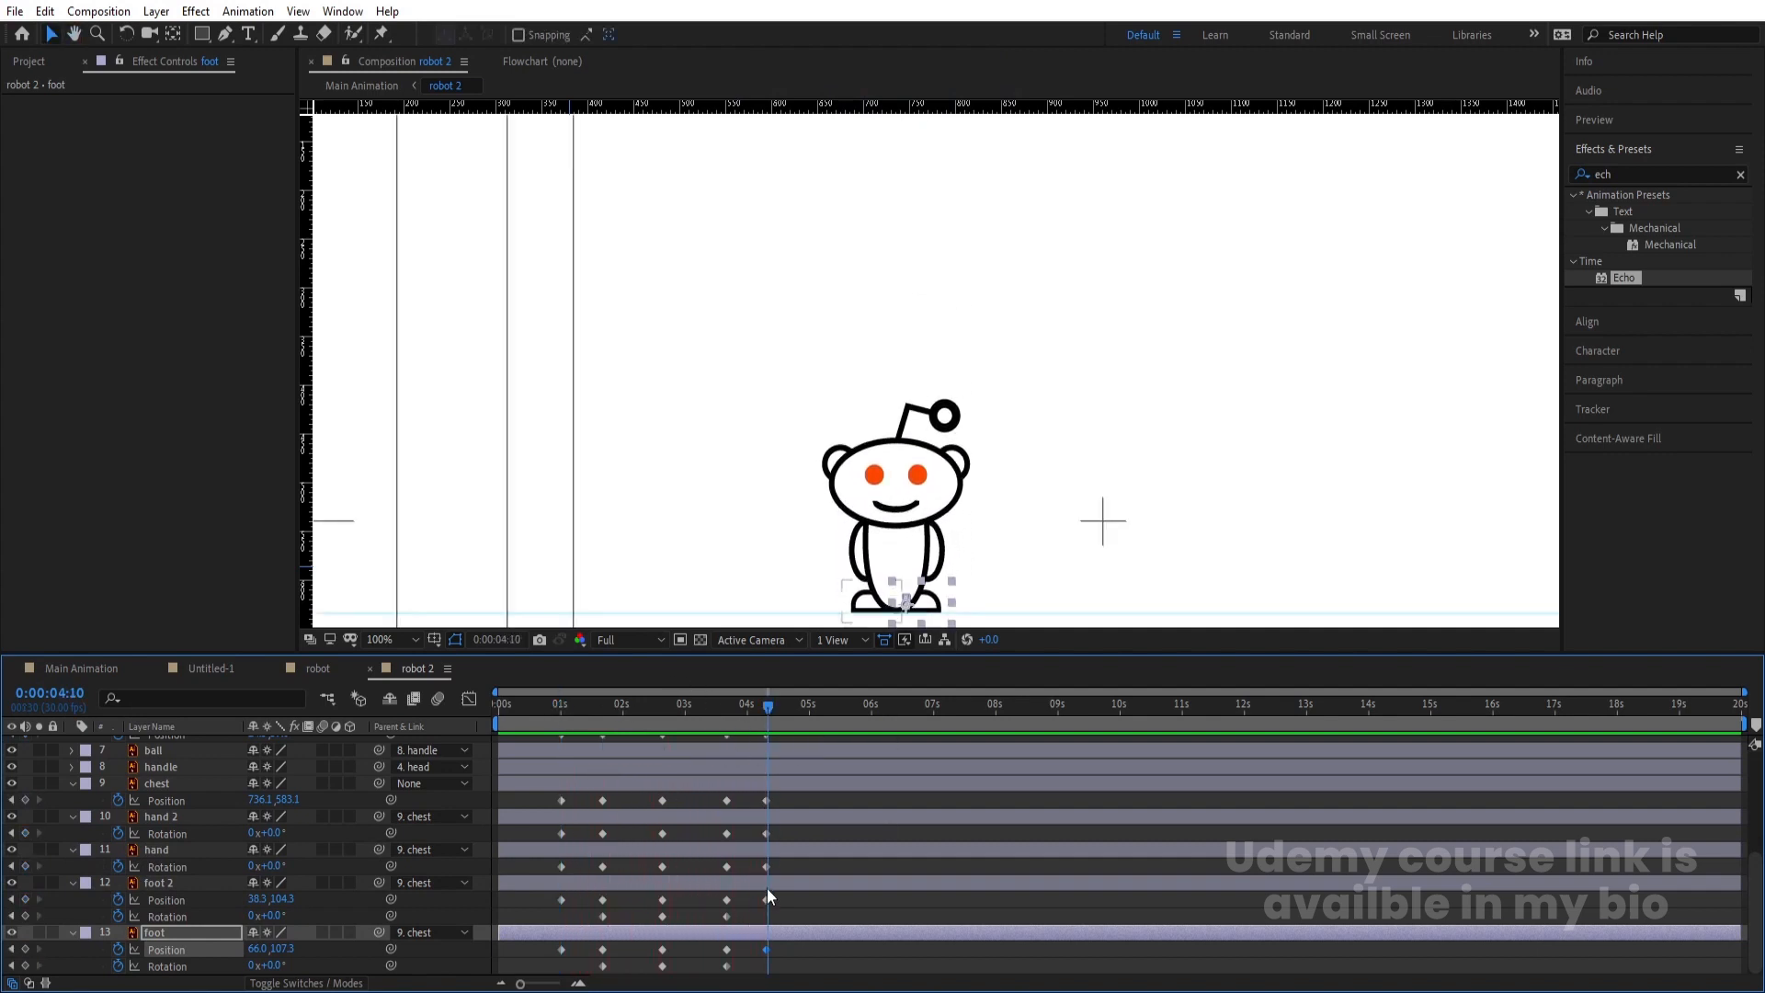
Apply Easy Ease to all body-part keyframes from 0:00:01:00 to 0:00:04:09 and preview the motion
{"action": "left_click_drag", "start_coordinate": [787, 967], "coordinate": [527, 562]}
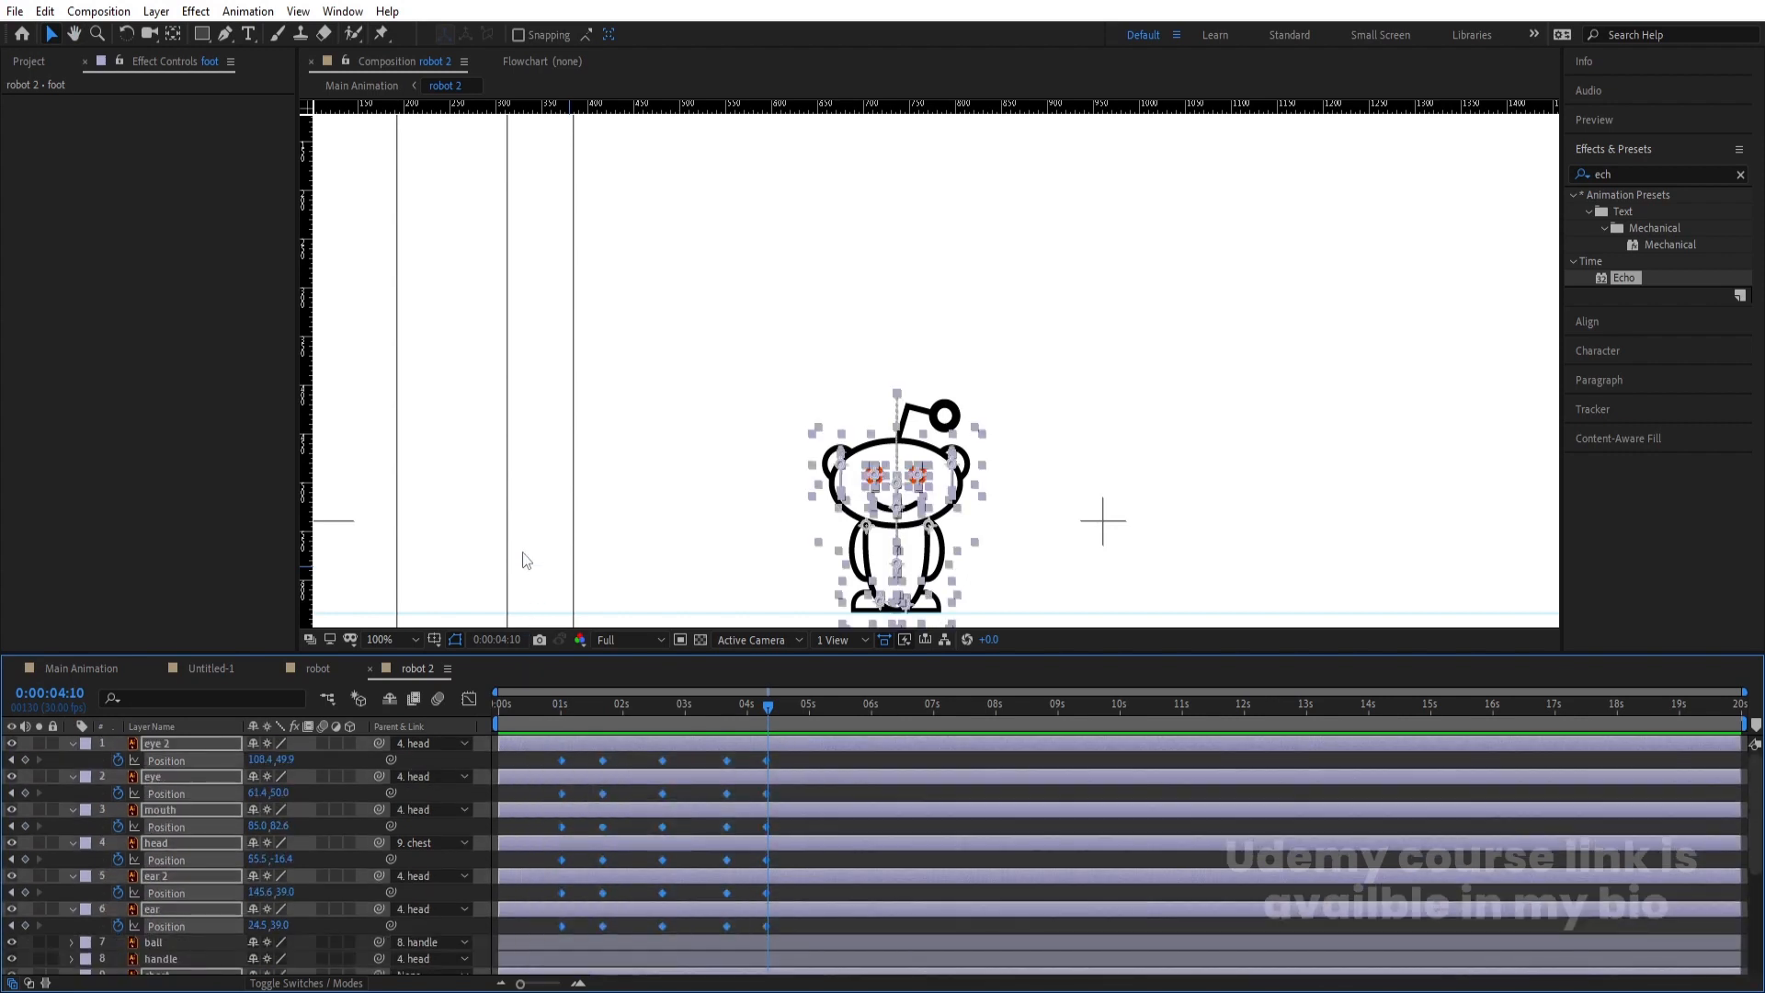
{"action": "key", "text": "F9"}
{"action": "left_click", "coordinate": [559, 709]}
{"action": "key", "text": "space"}
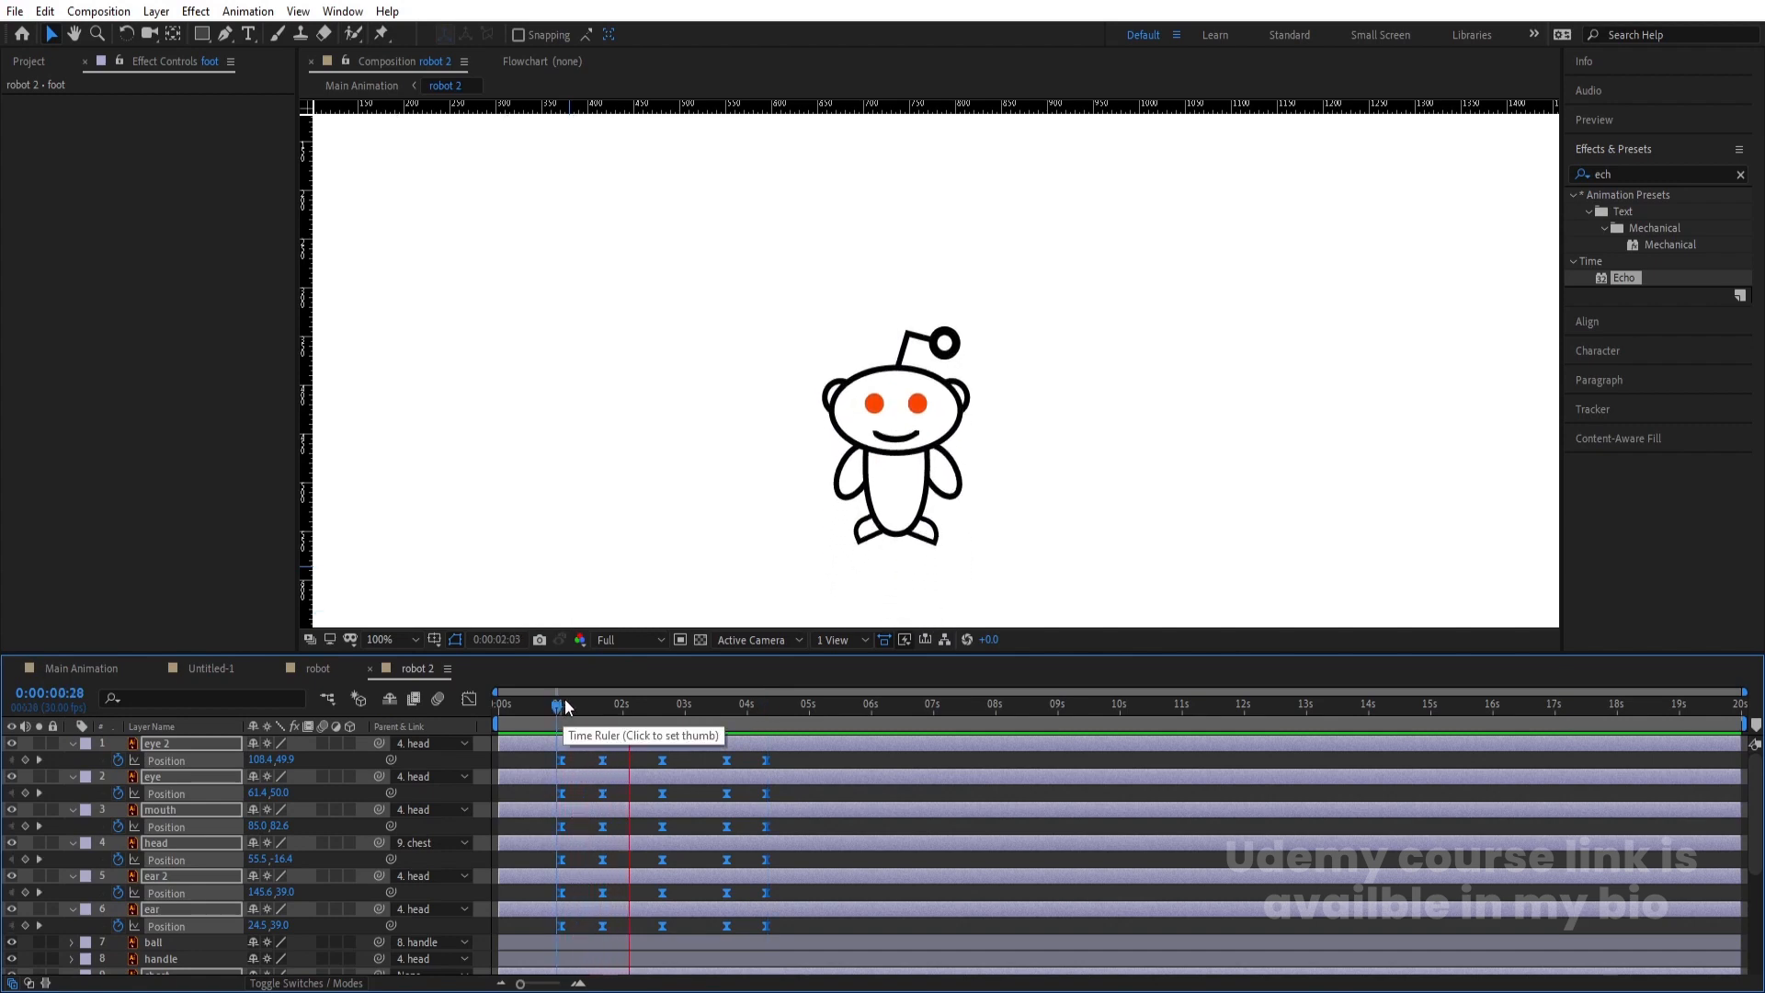
{"action": "key", "text": "space"}
In the speed graph, shorten the incoming influence of the 0:00:01:20 keyframes so speed peaks just before them, and preview
{"action": "left_click", "coordinate": [469, 699]}
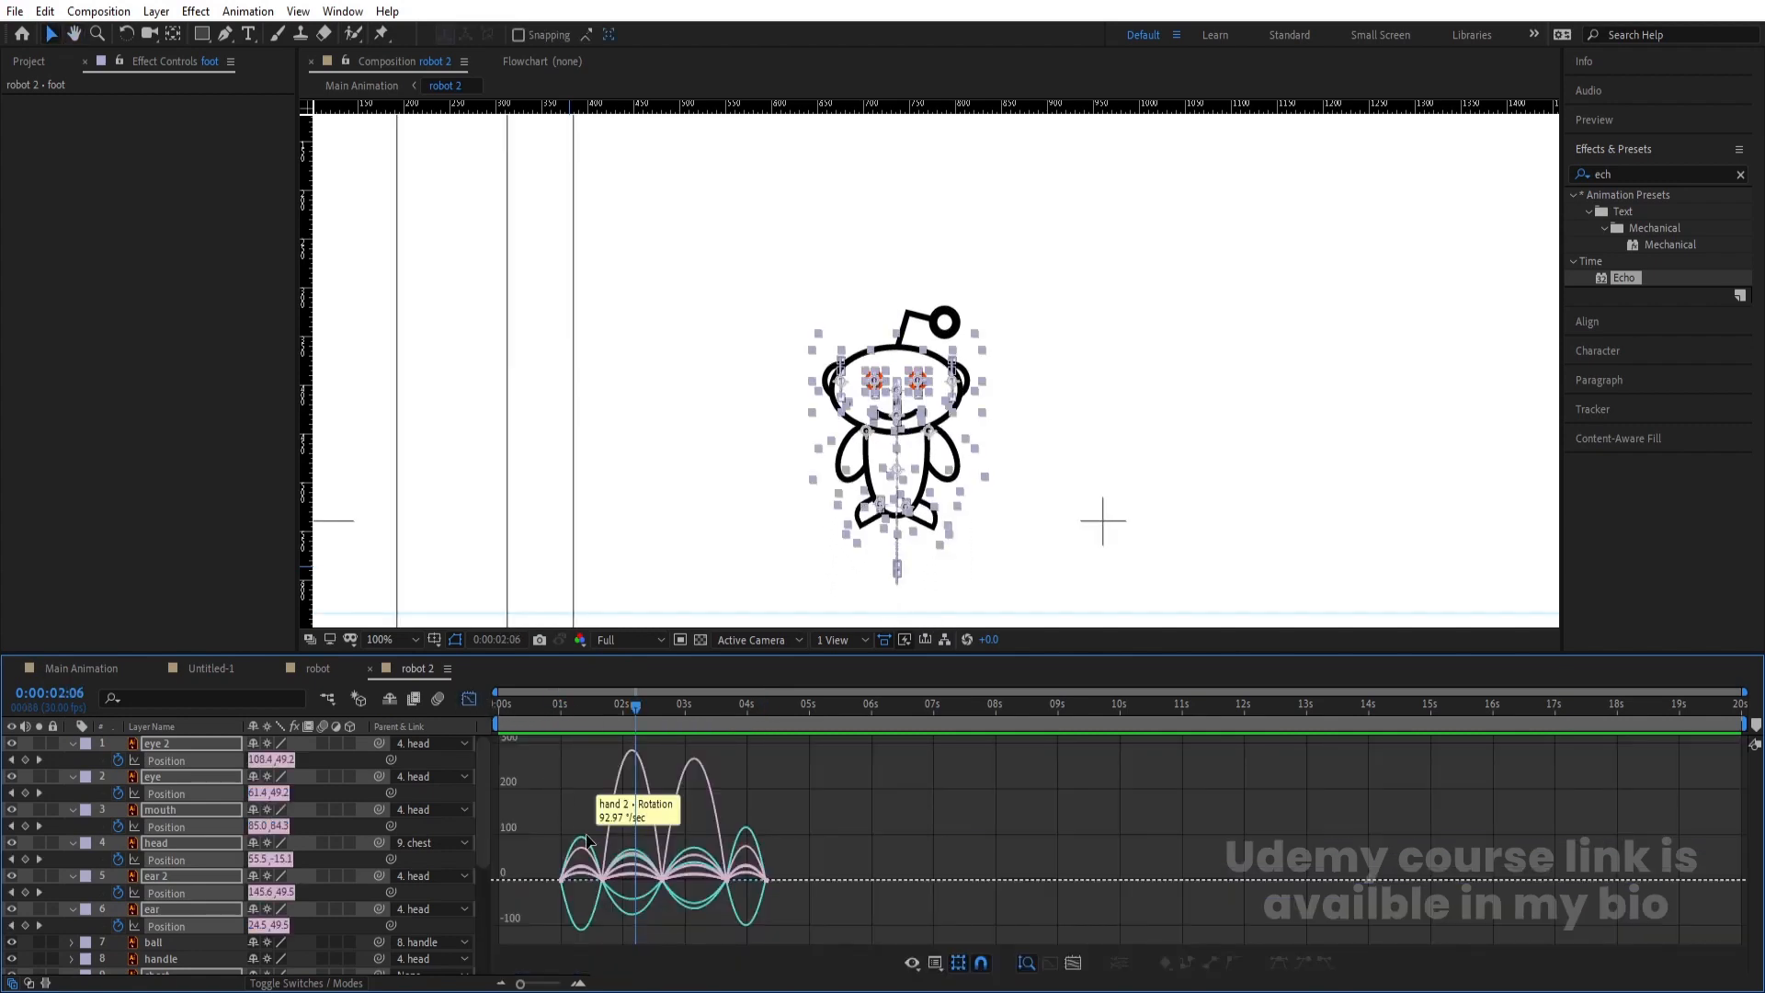
{"action": "key", "text": "equal"}
{"action": "left_click_drag", "start_coordinate": [687, 983], "coordinate": [635, 982]}
{"action": "key", "text": "equal"}
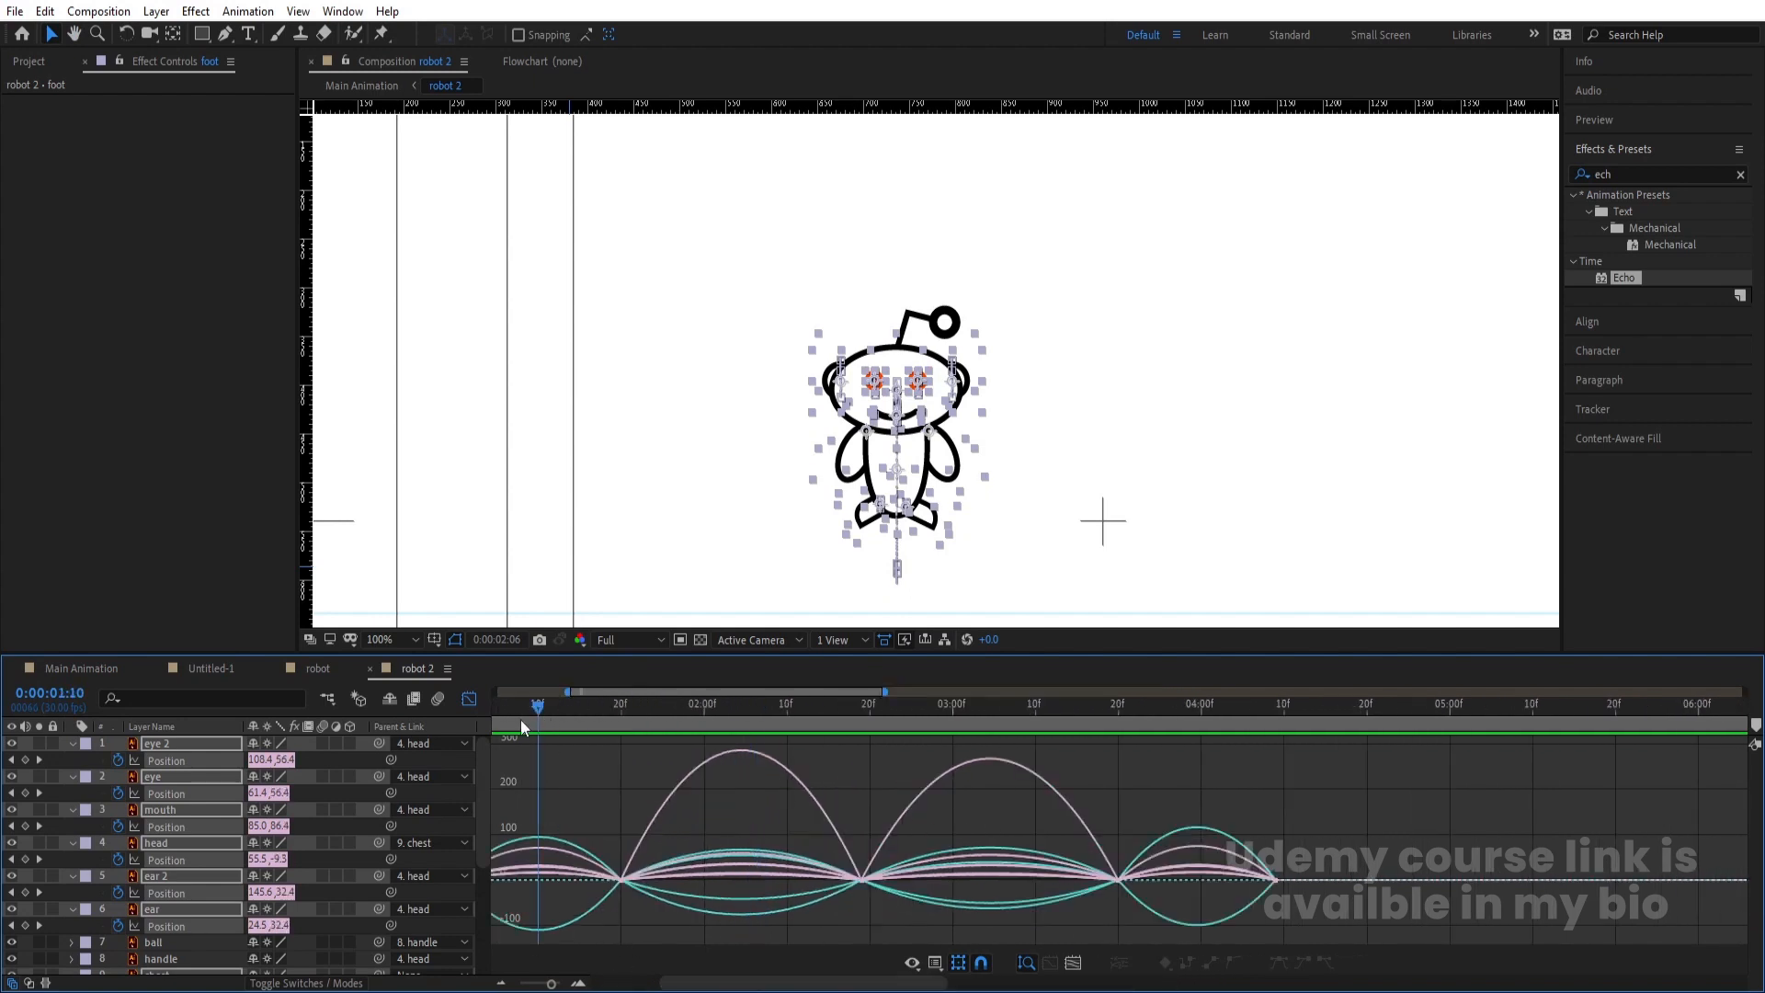
{"action": "key", "text": "space"}
{"action": "left_click_drag", "start_coordinate": [533, 770], "coordinate": [523, 765]}
{"action": "left_click_drag", "start_coordinate": [548, 909], "coordinate": [664, 842]}
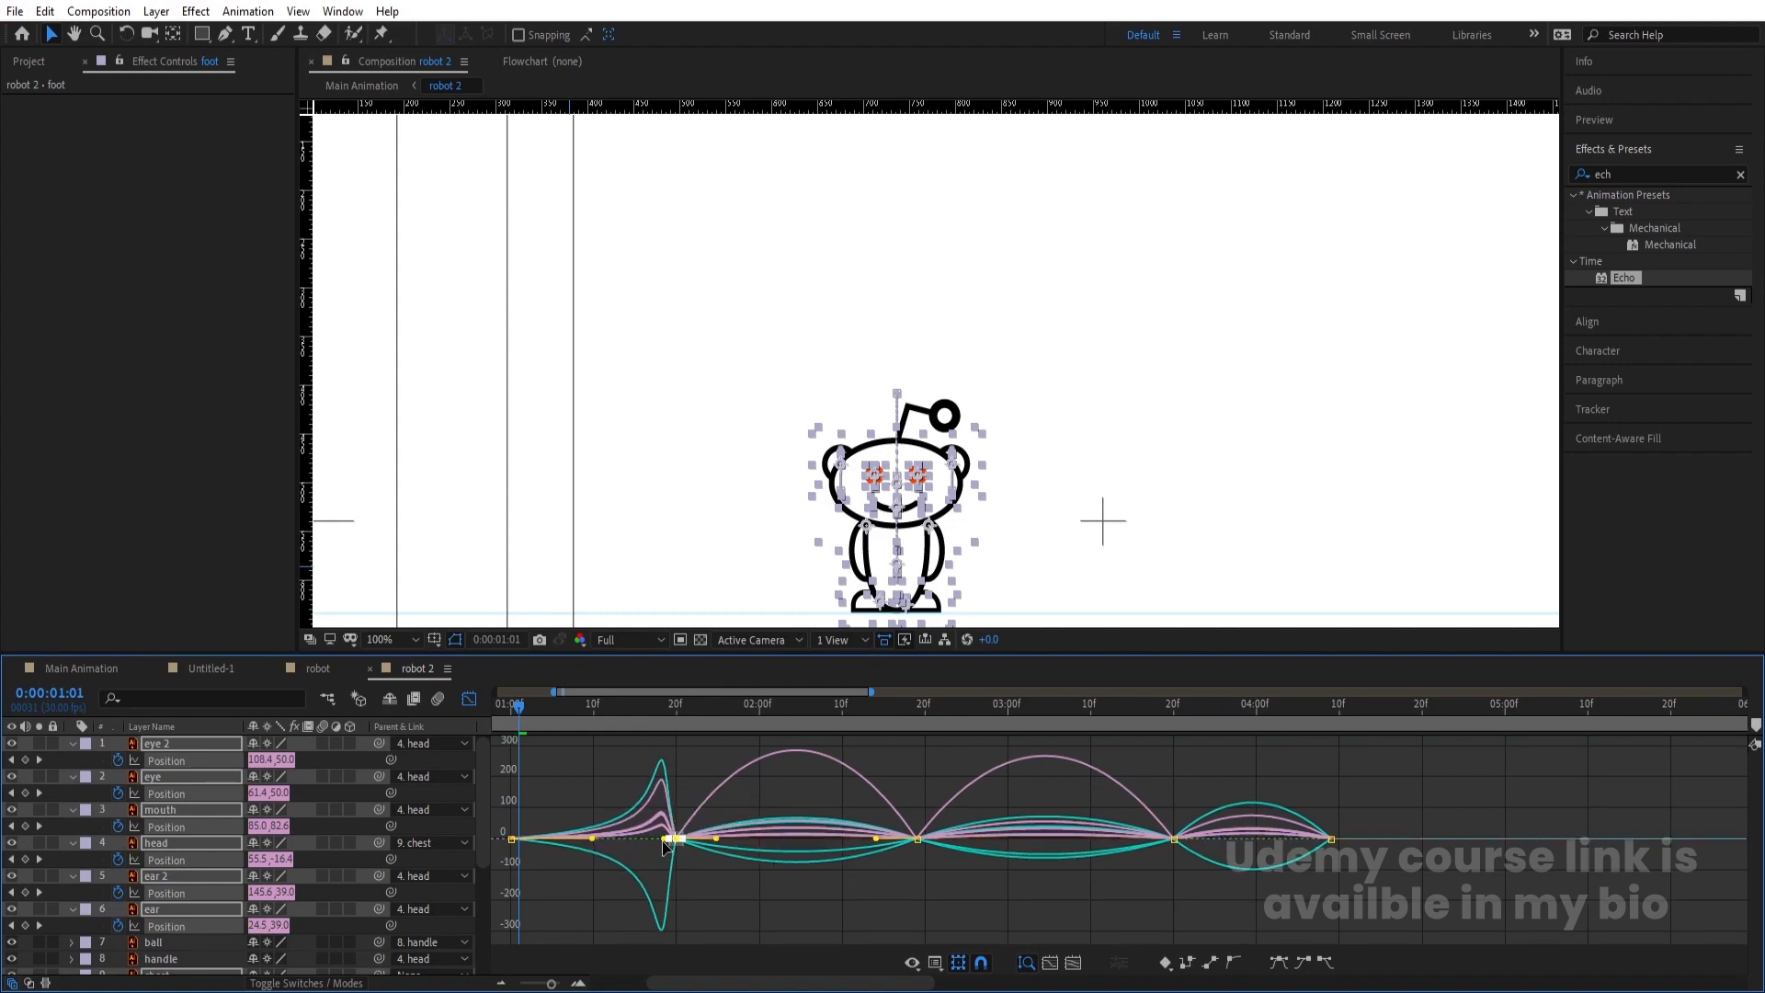
{"action": "key", "text": "space"}
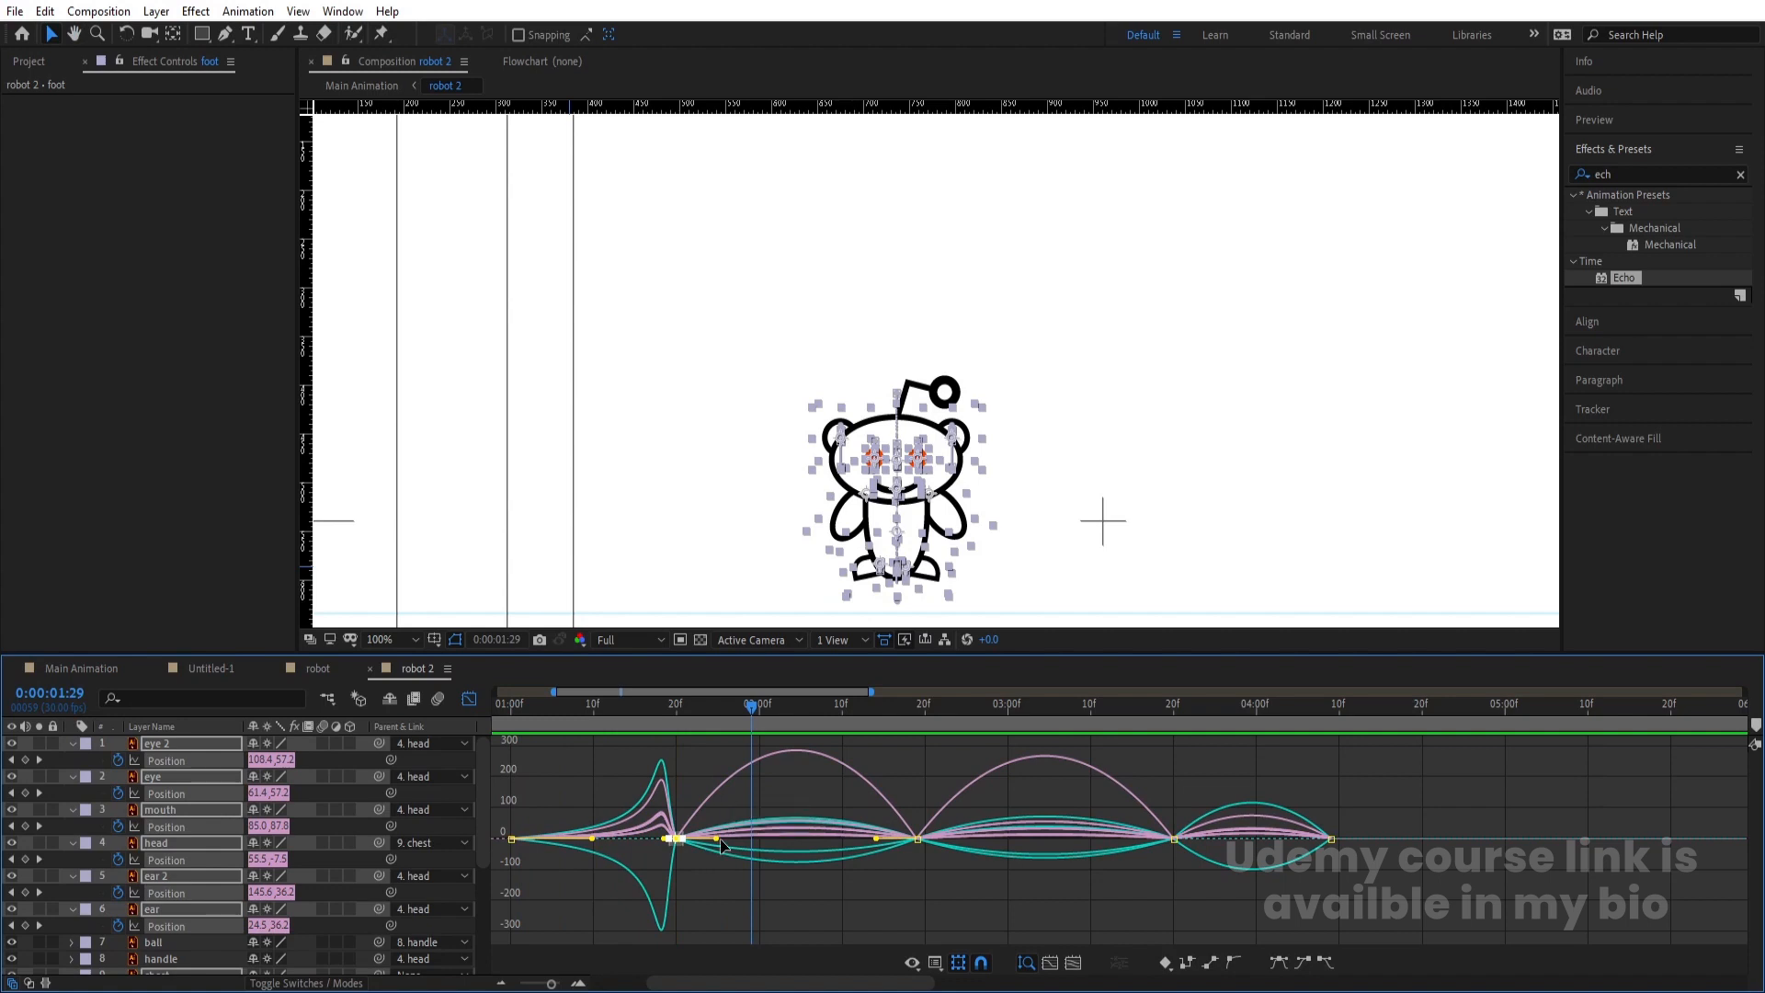
Reshape the speed graph of the upward jump to peak right after 0:00:01:20 and ease slowly into the highest pose, and preview it
{"action": "left_click_drag", "start_coordinate": [961, 890], "coordinate": [875, 781]}
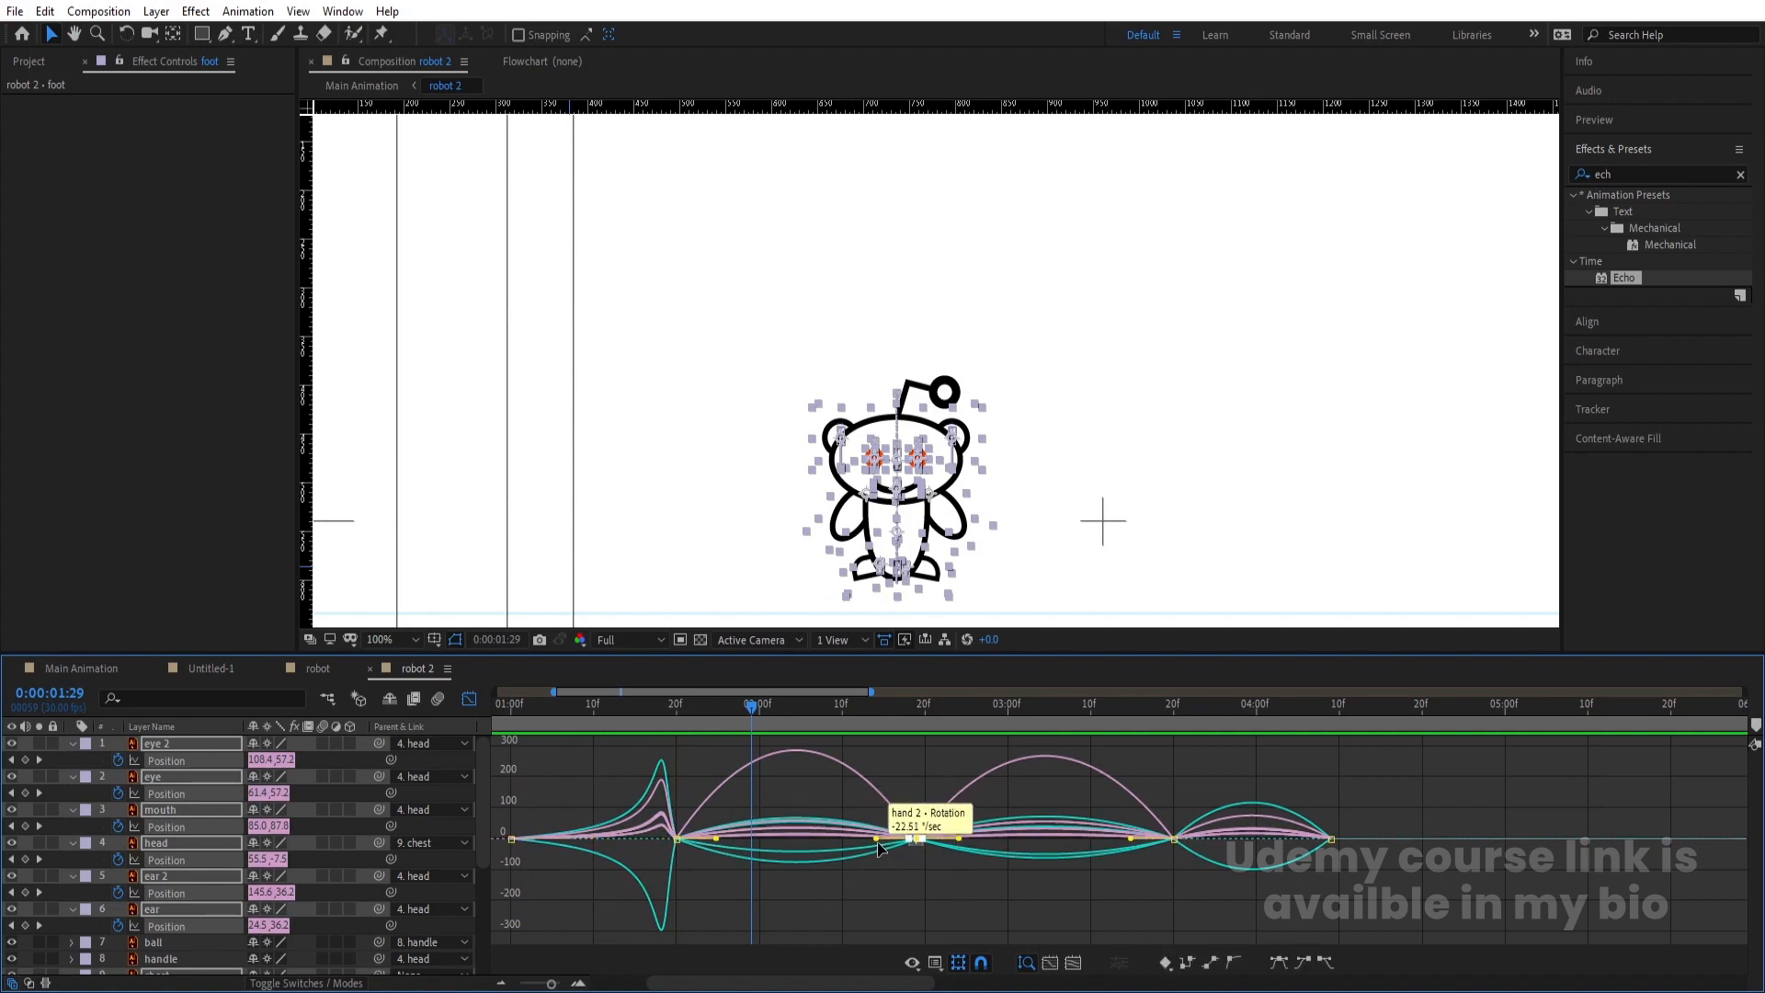
{"action": "left_click_drag", "start_coordinate": [866, 847], "coordinate": [793, 841]}
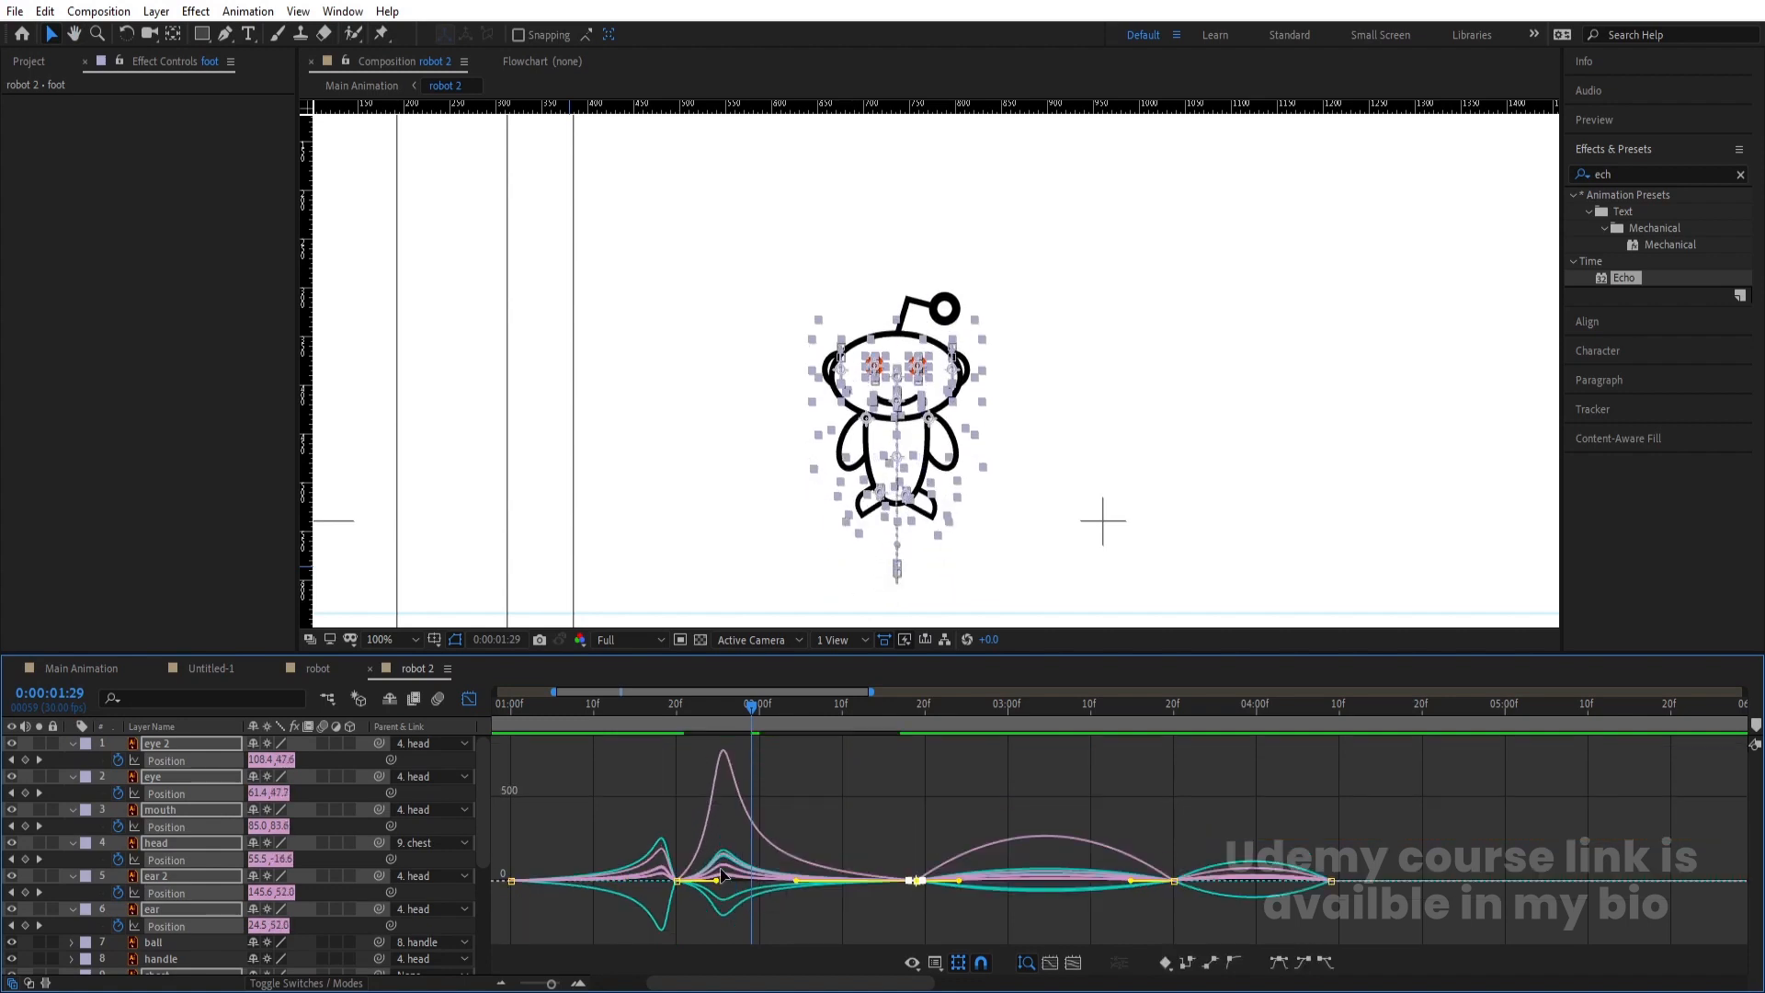
{"action": "left_click_drag", "start_coordinate": [712, 926], "coordinate": [693, 882]}
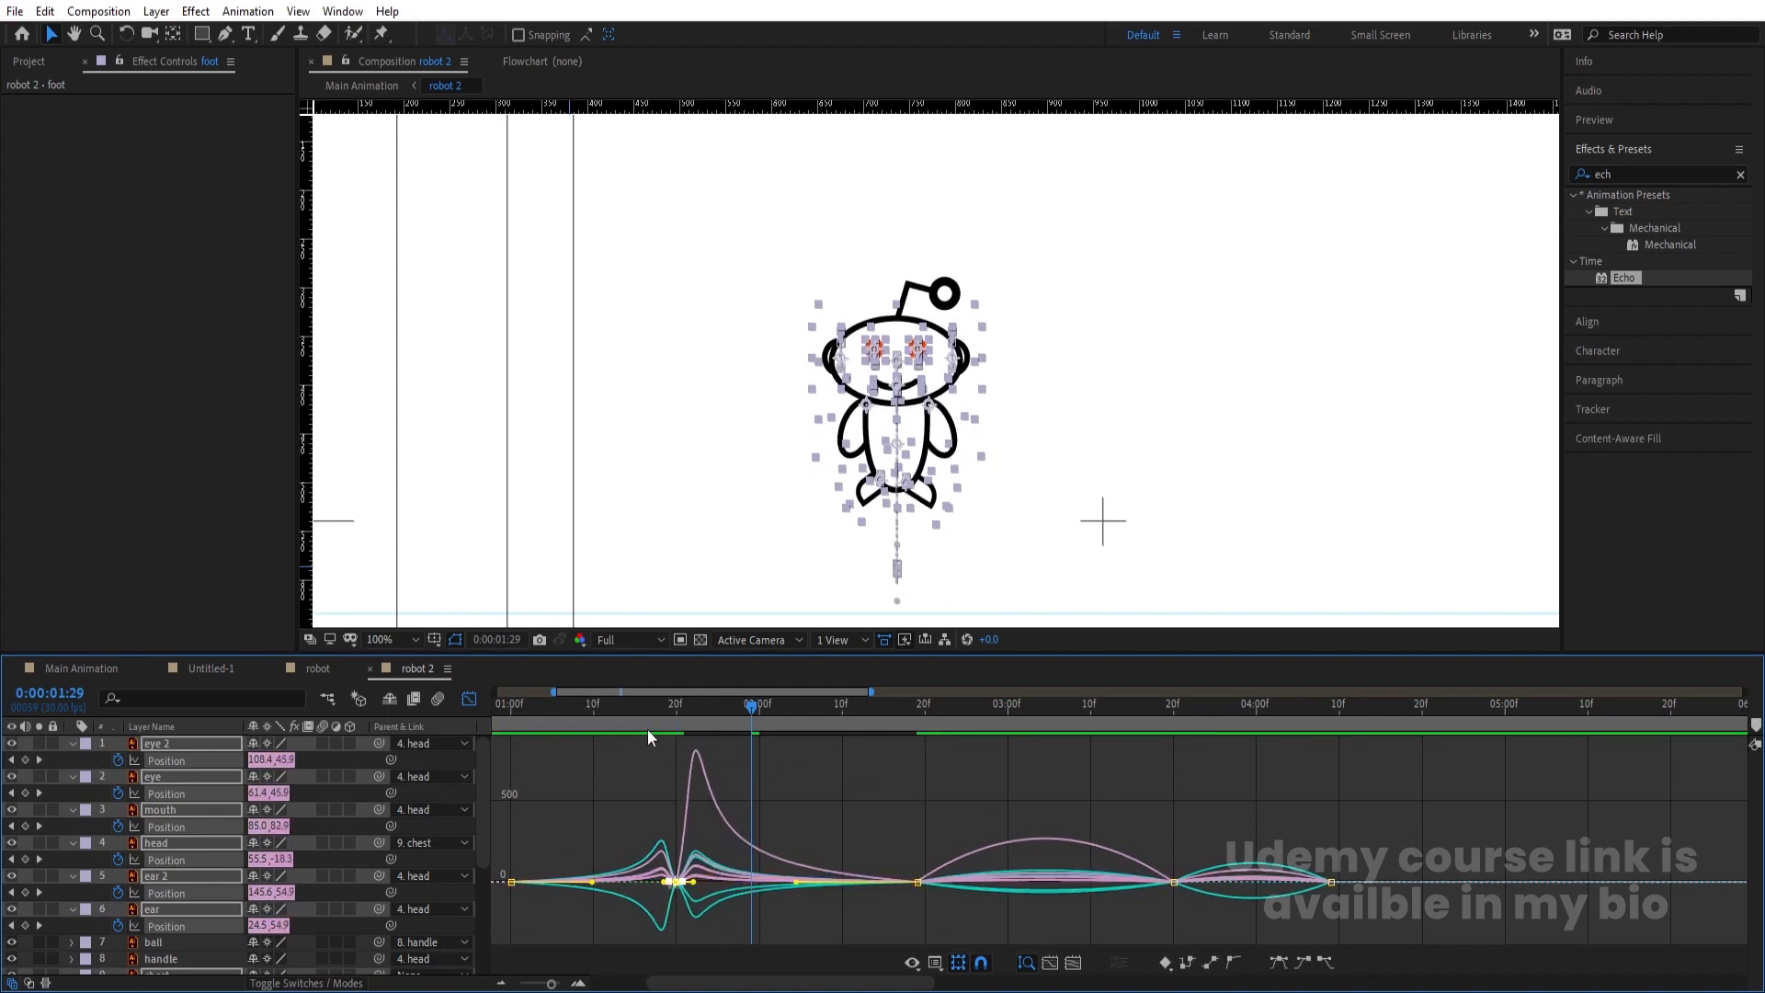
{"action": "left_click", "coordinate": [581, 725]}
{"action": "key", "text": "space"}
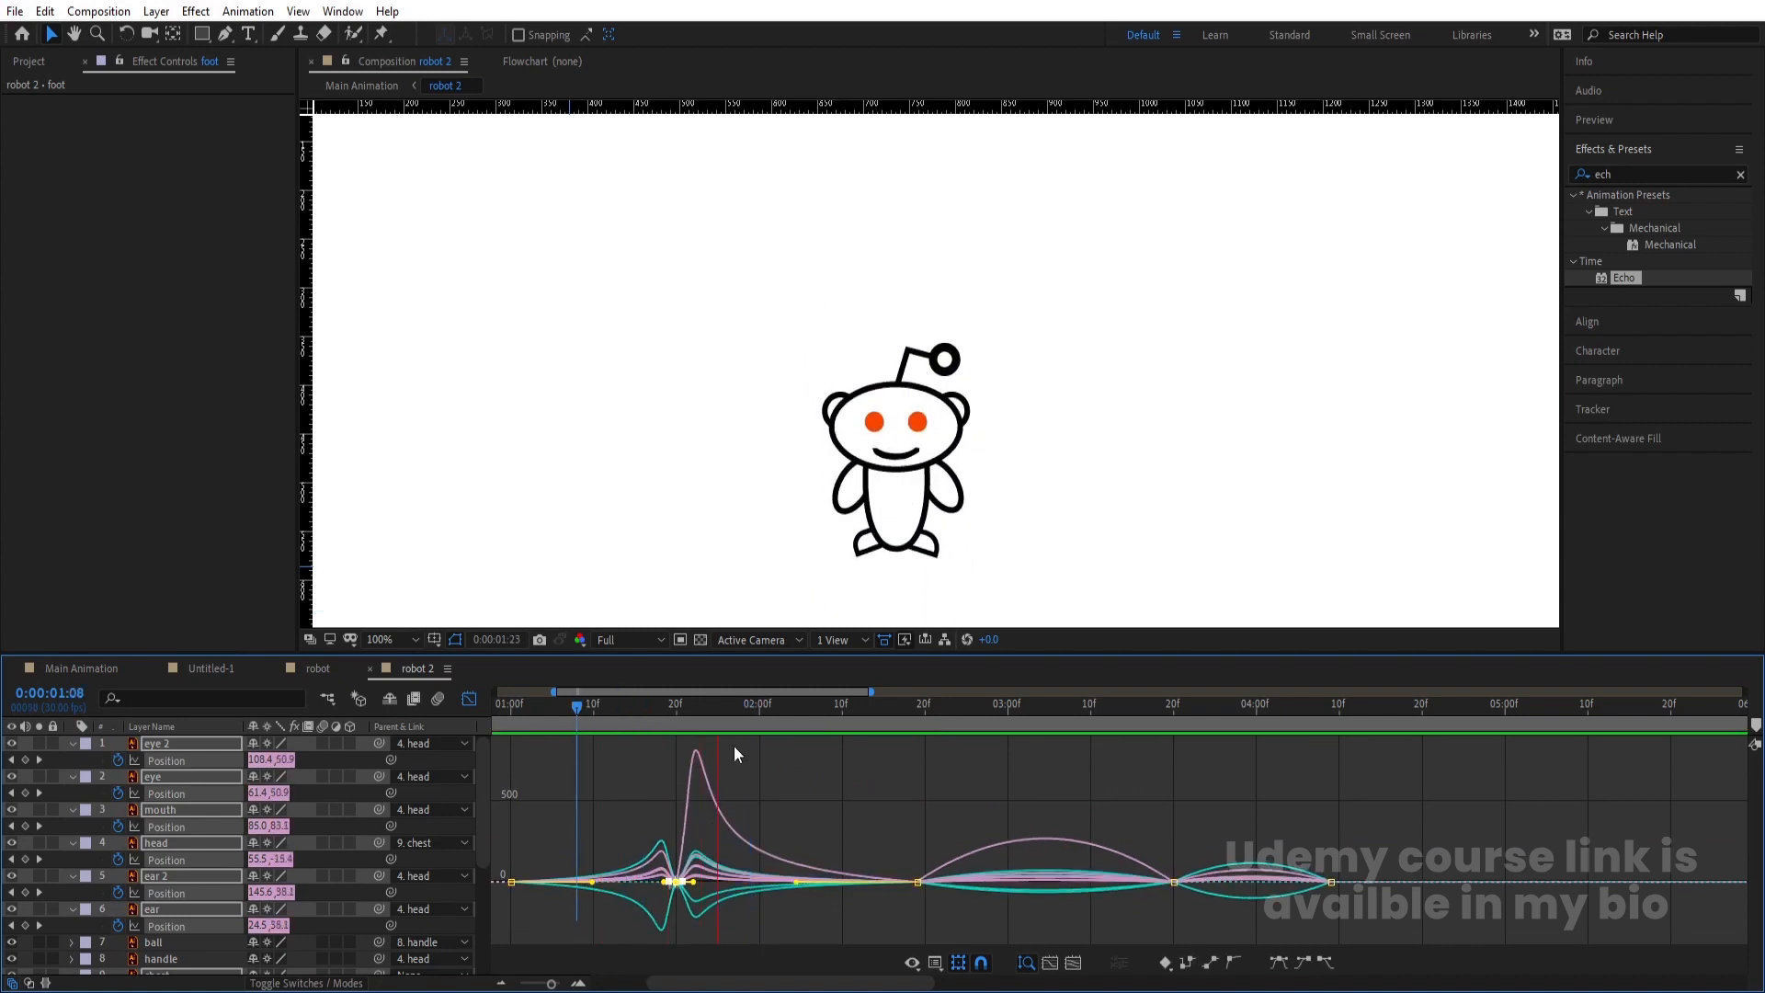
{"action": "key", "text": "space"}
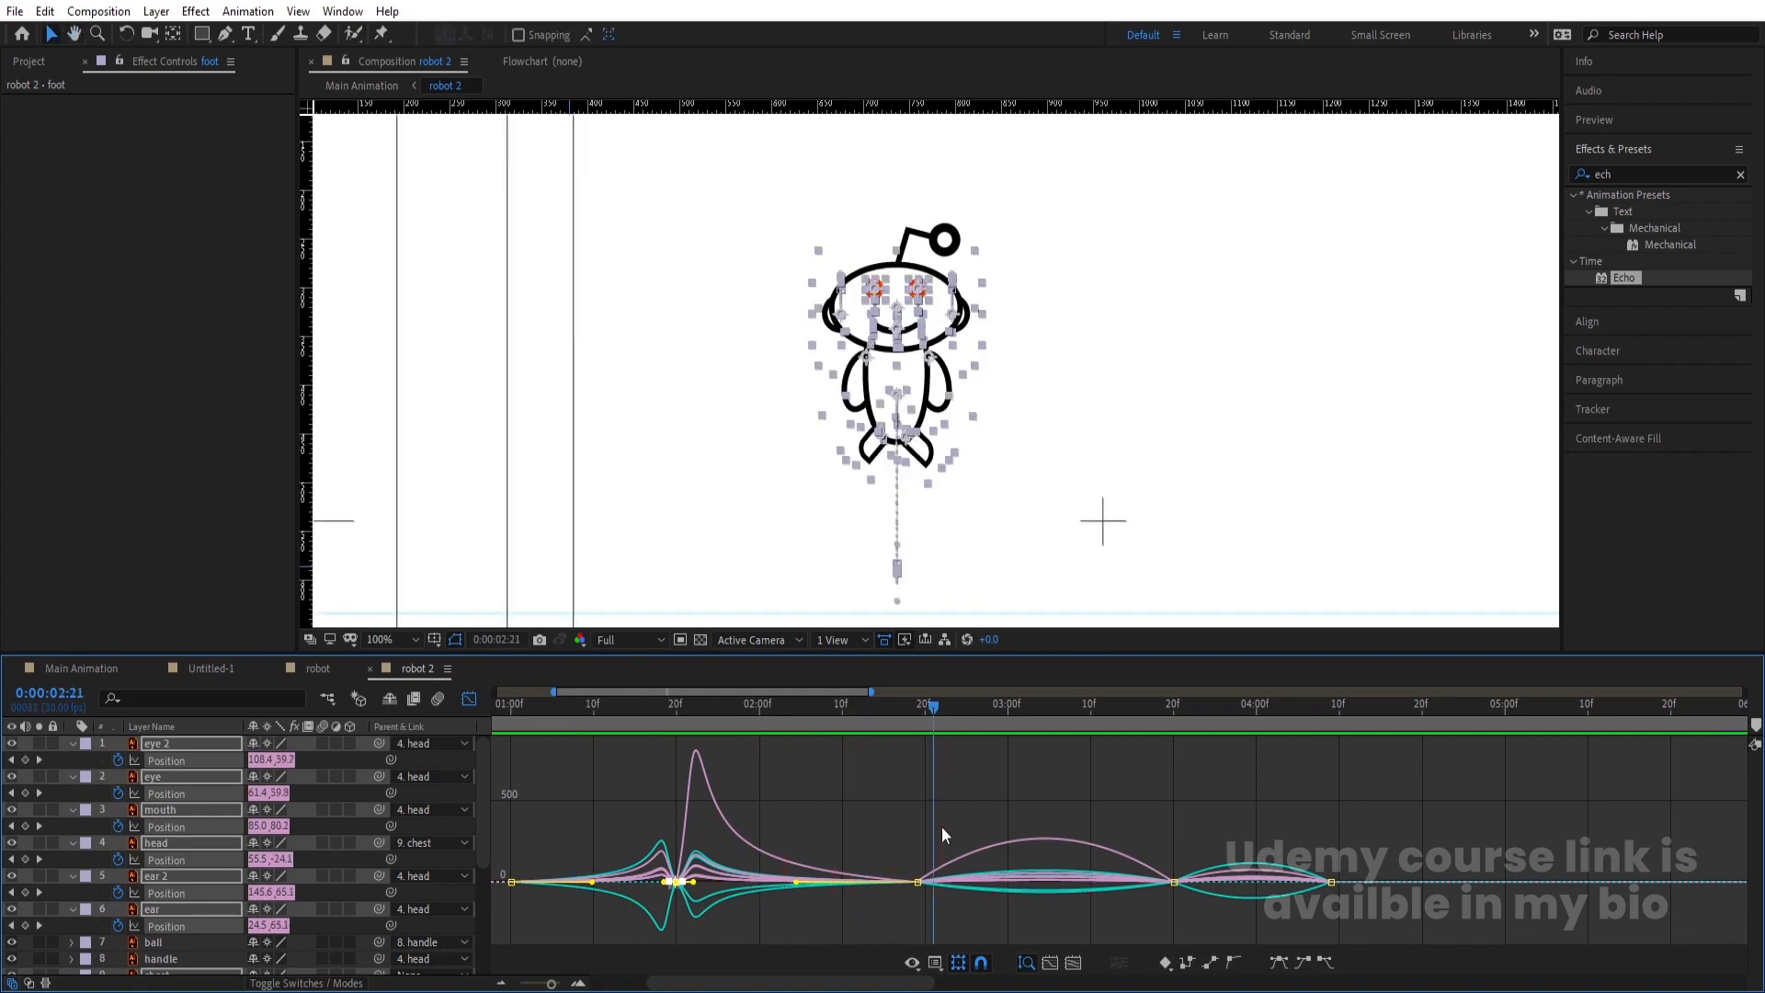
Reshape the speed graph of the fall so speed builds up slowly and peaks just before the 0:00:03:20 keyframes
{"action": "left_click_drag", "start_coordinate": [862, 804], "coordinate": [1160, 890]}
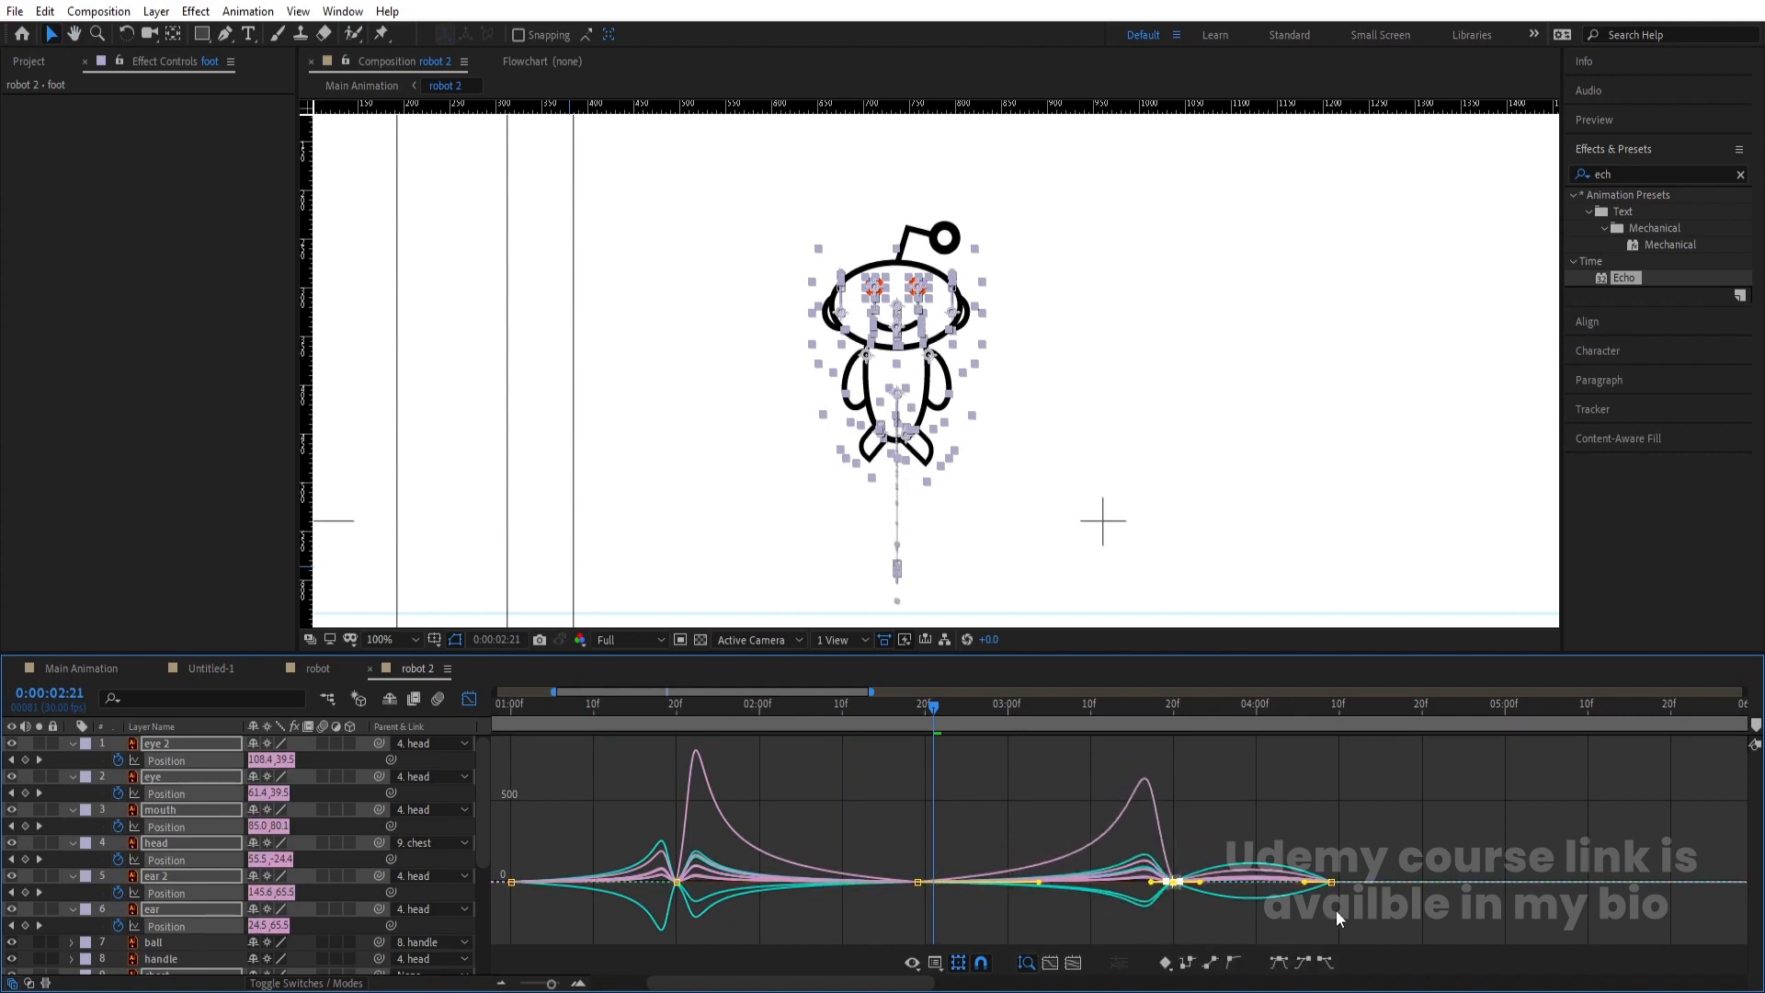
{"action": "key", "text": "space"}
{"action": "key", "text": "space"}
Reshape the speed graph's final segment to move fastest right after 0:00:03:20, leave the graph view and preview the jump
{"action": "left_click_drag", "start_coordinate": [1382, 920], "coordinate": [1302, 821]}
{"action": "left_click_drag", "start_coordinate": [1312, 886], "coordinate": [1188, 878]}
{"action": "key", "text": "shift+F3"}
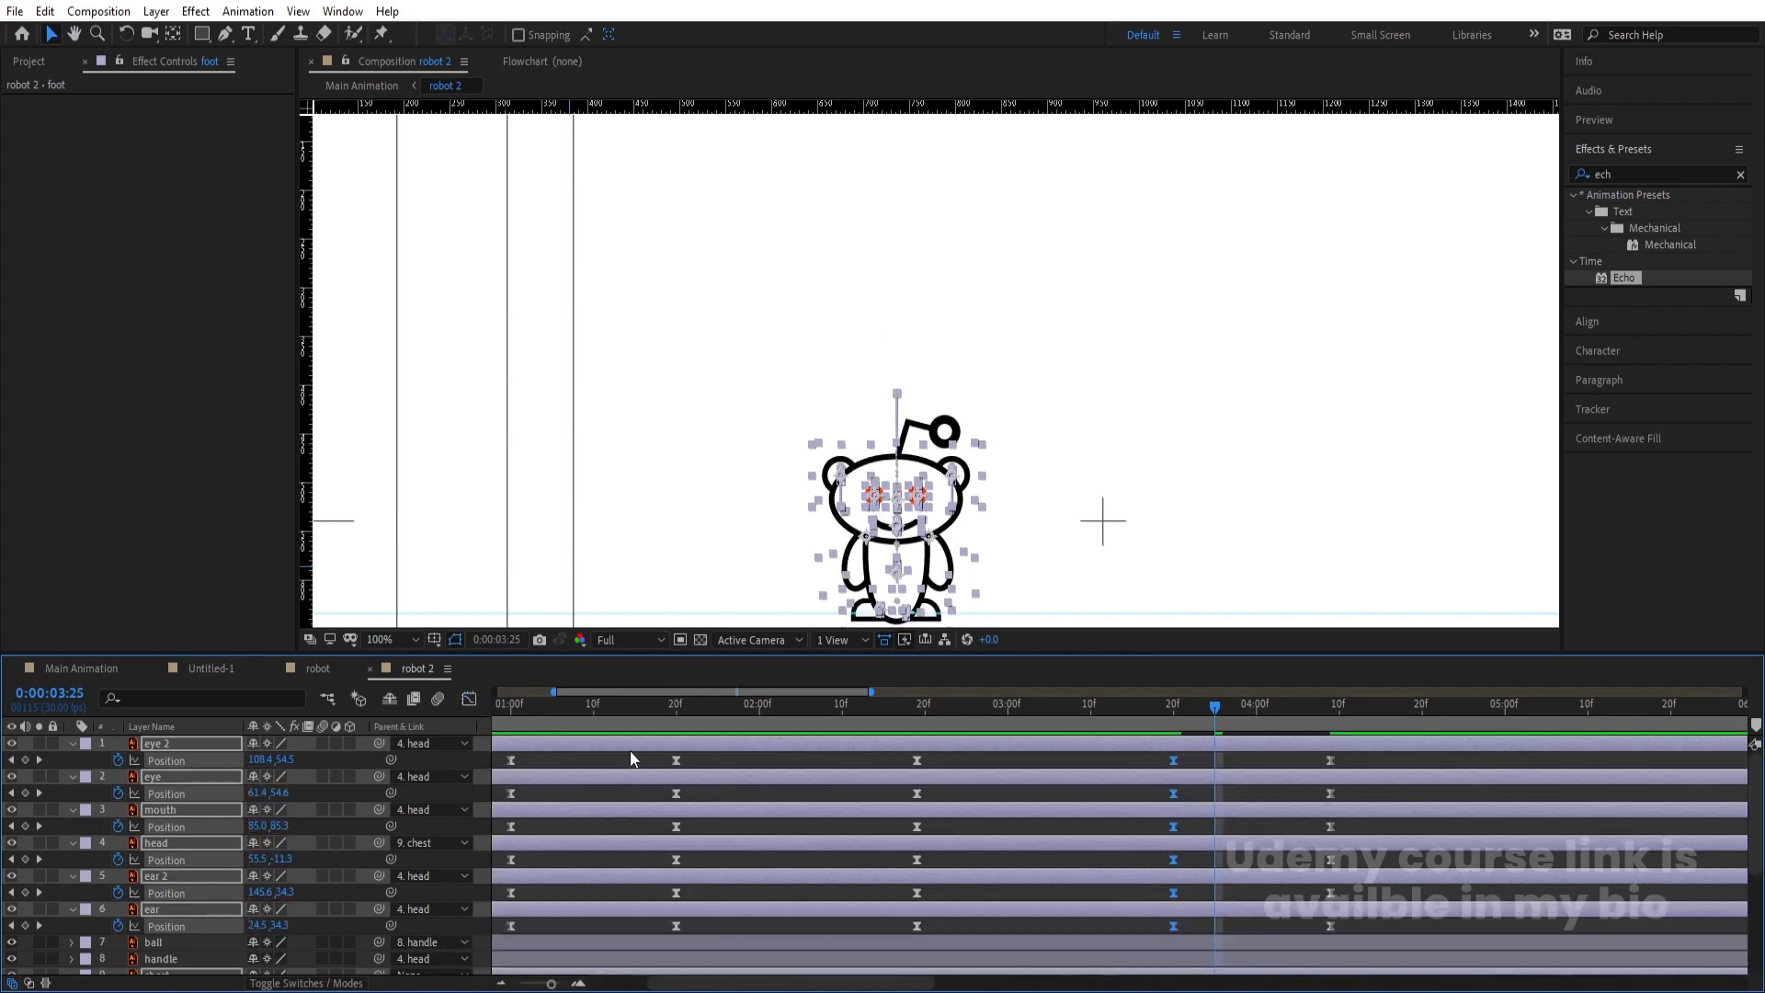
{"action": "key", "text": "minus"}
{"action": "key", "text": "minus"}
{"action": "left_click_drag", "start_coordinate": [666, 717], "coordinate": [604, 719]}
{"action": "key", "text": "space"}
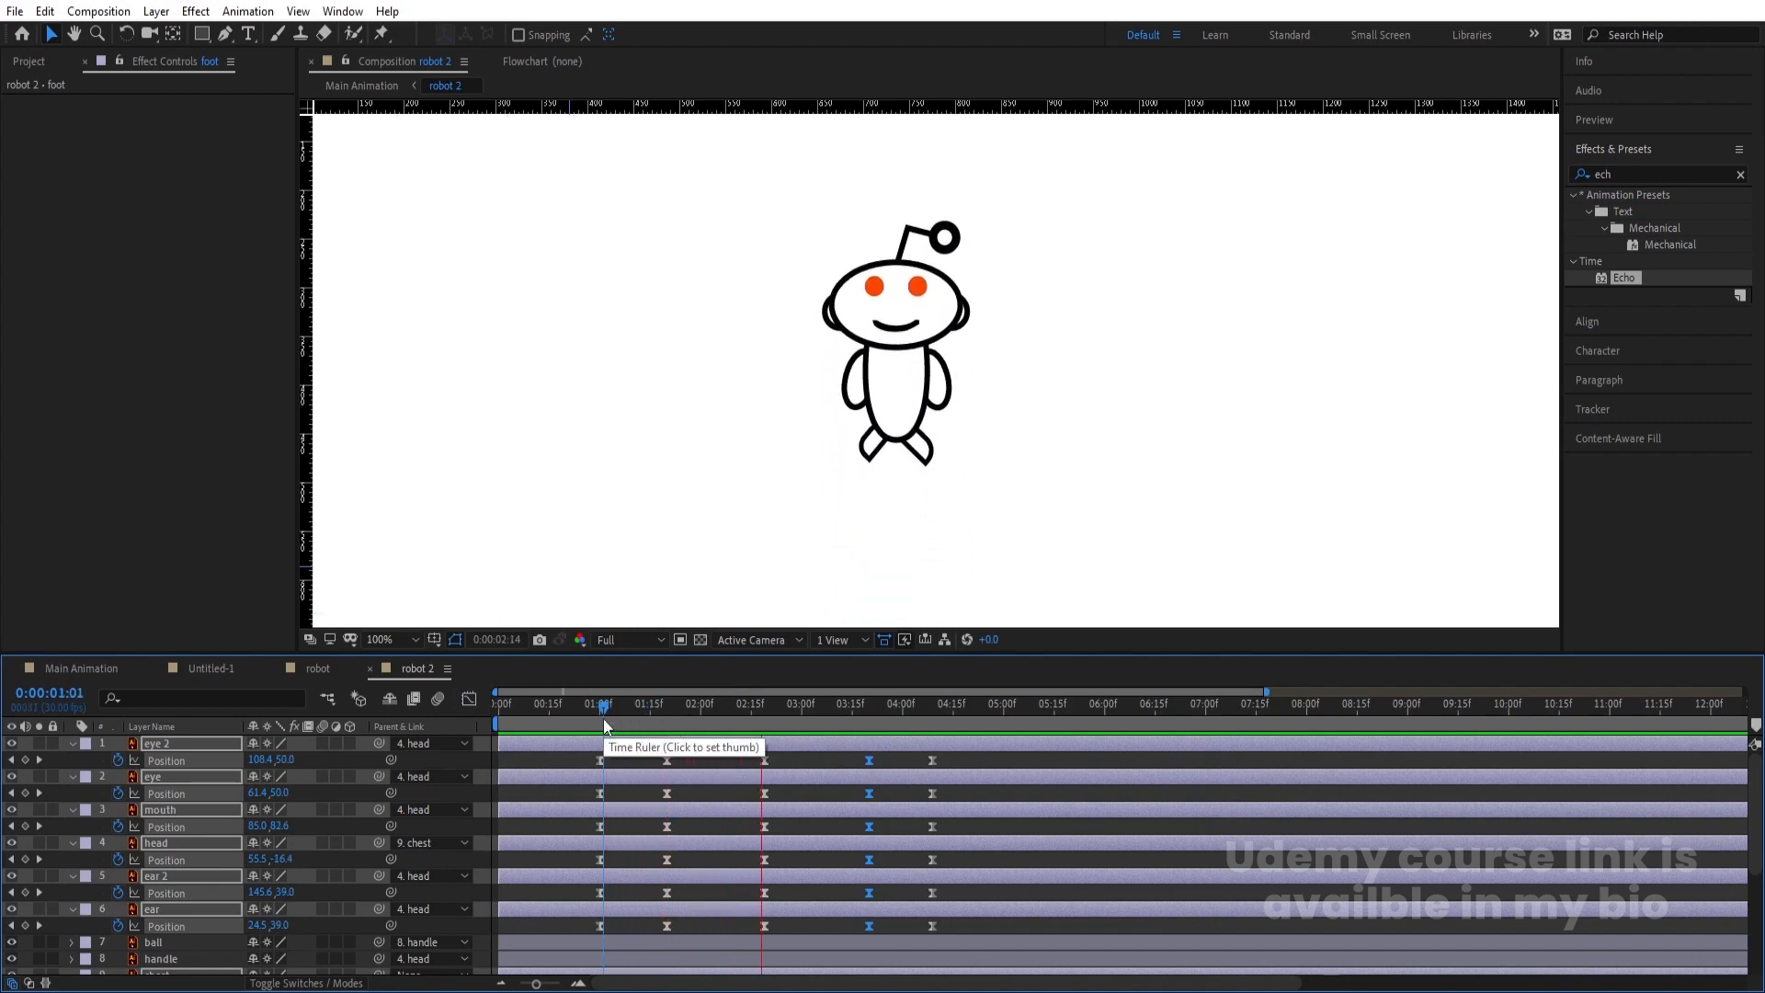
{"action": "left_click_drag", "start_coordinate": [620, 712], "coordinate": [888, 716]}
{"action": "left_click", "coordinate": [872, 710]}
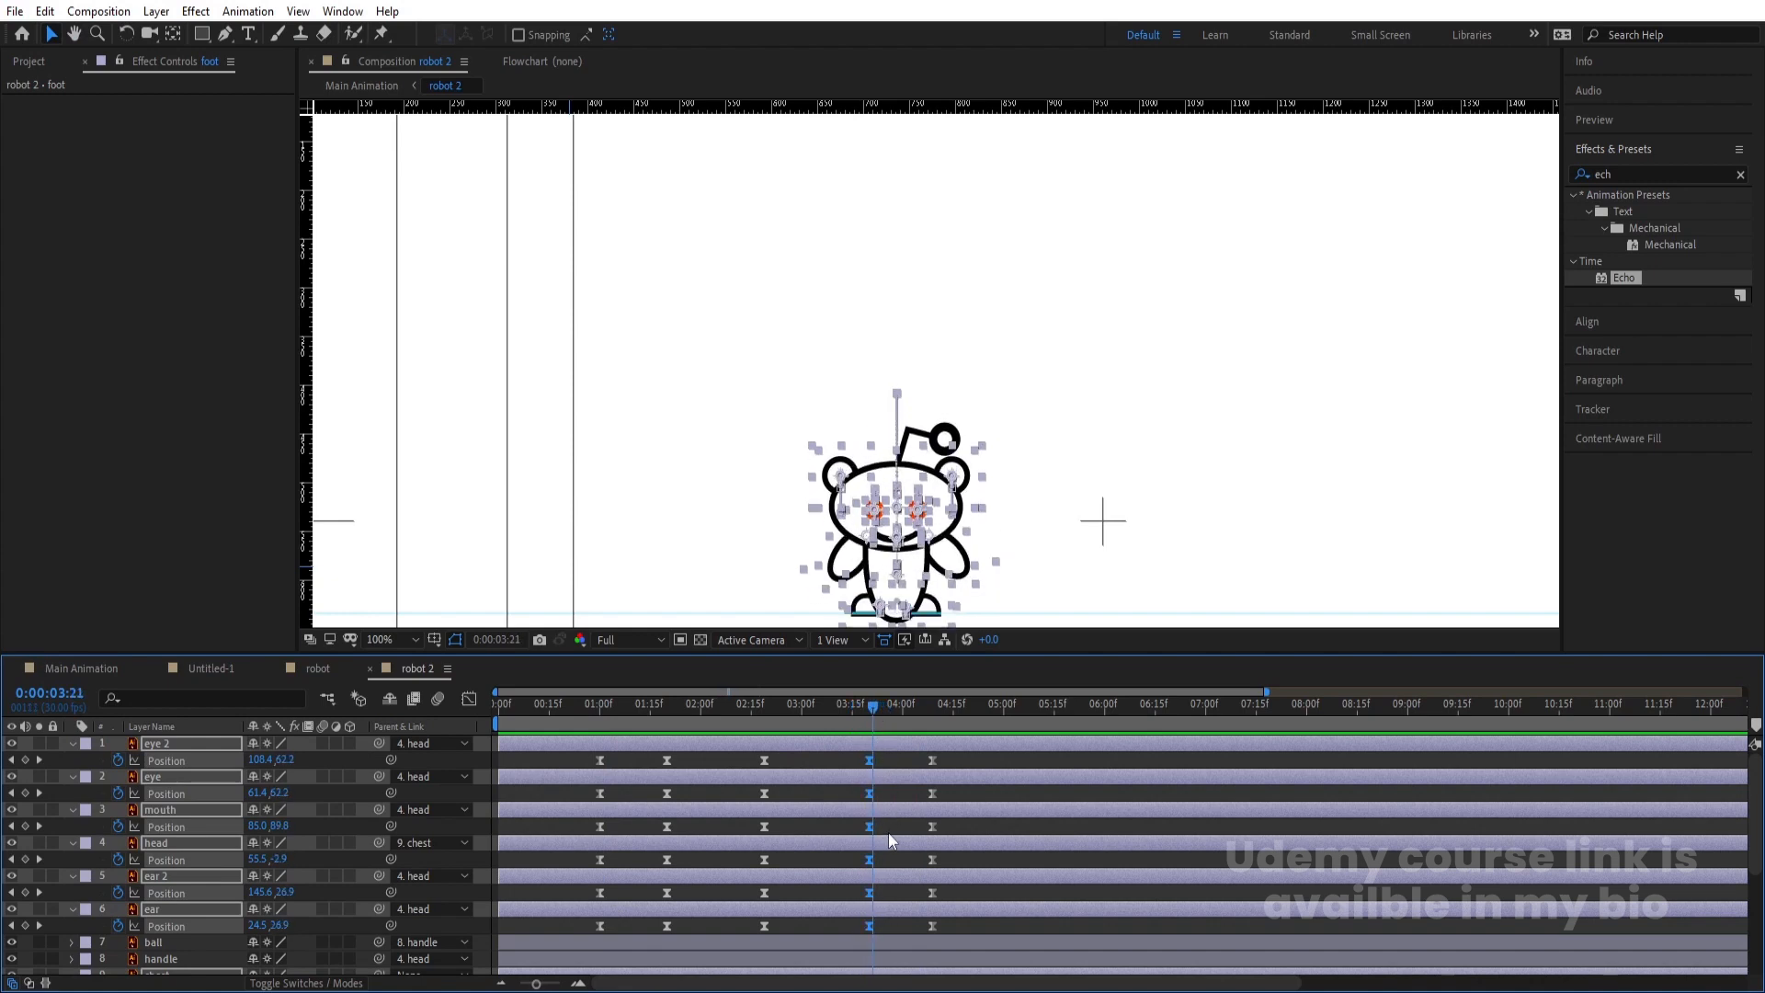
Show only the layers' Position properties and change the Spatial Interpolation of all their keyframes
{"action": "left_click", "coordinate": [823, 829]}
{"action": "key", "text": "u"}
{"action": "key", "text": "p"}
{"action": "scroll", "coordinate": [820, 827], "scroll_direction": "down", "scroll_amount": 5}
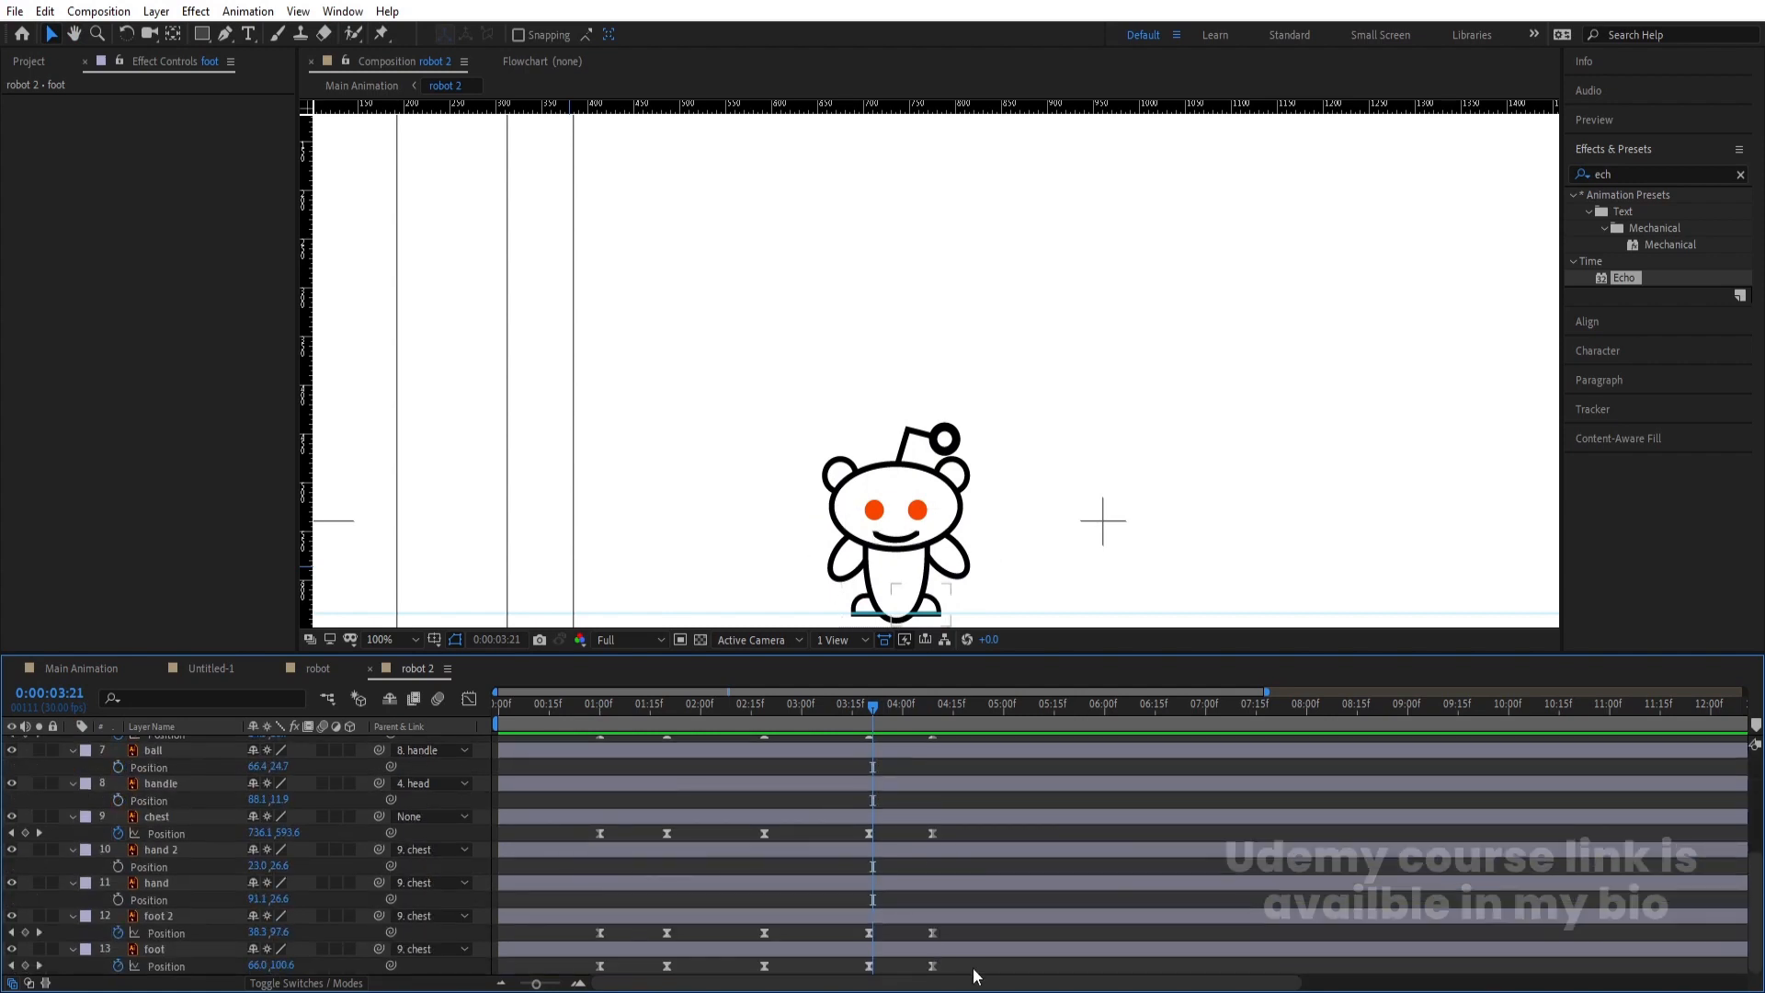
{"action": "key", "text": "ctrl+a"}
{"action": "scroll", "coordinate": [785, 796], "scroll_direction": "up", "scroll_amount": 5}
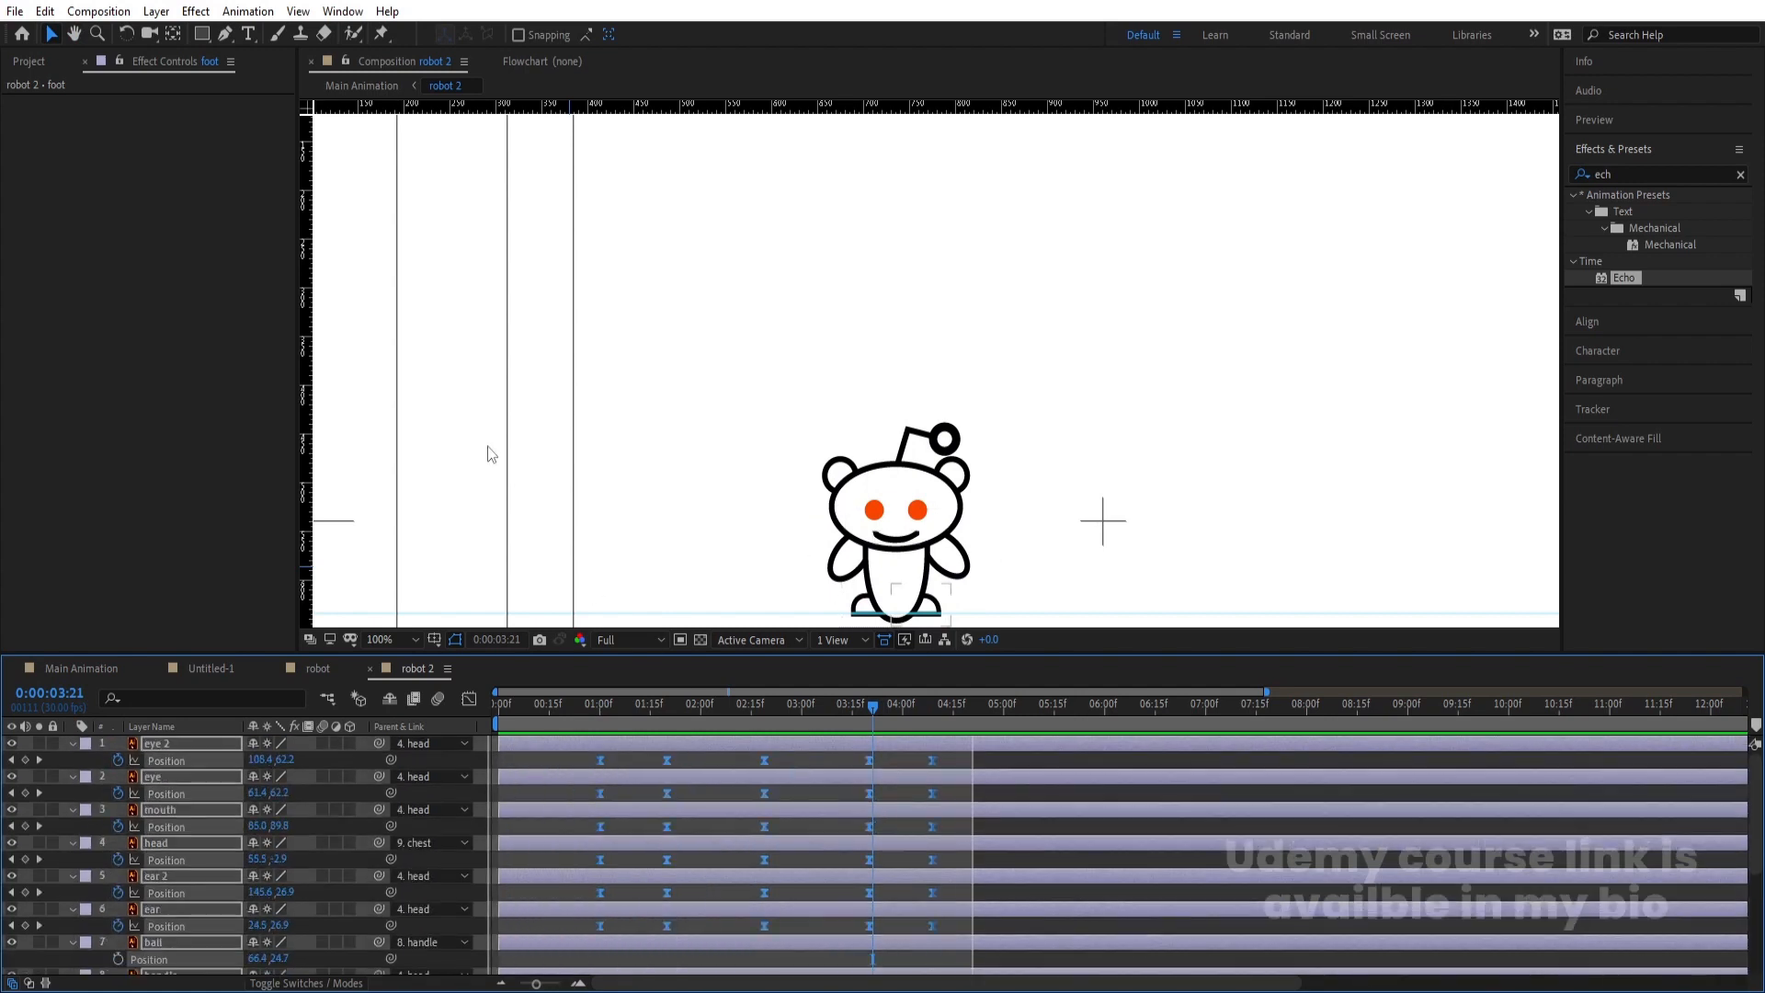
{"action": "right_click", "coordinate": [668, 769]}
{"action": "left_click", "coordinate": [753, 683]}
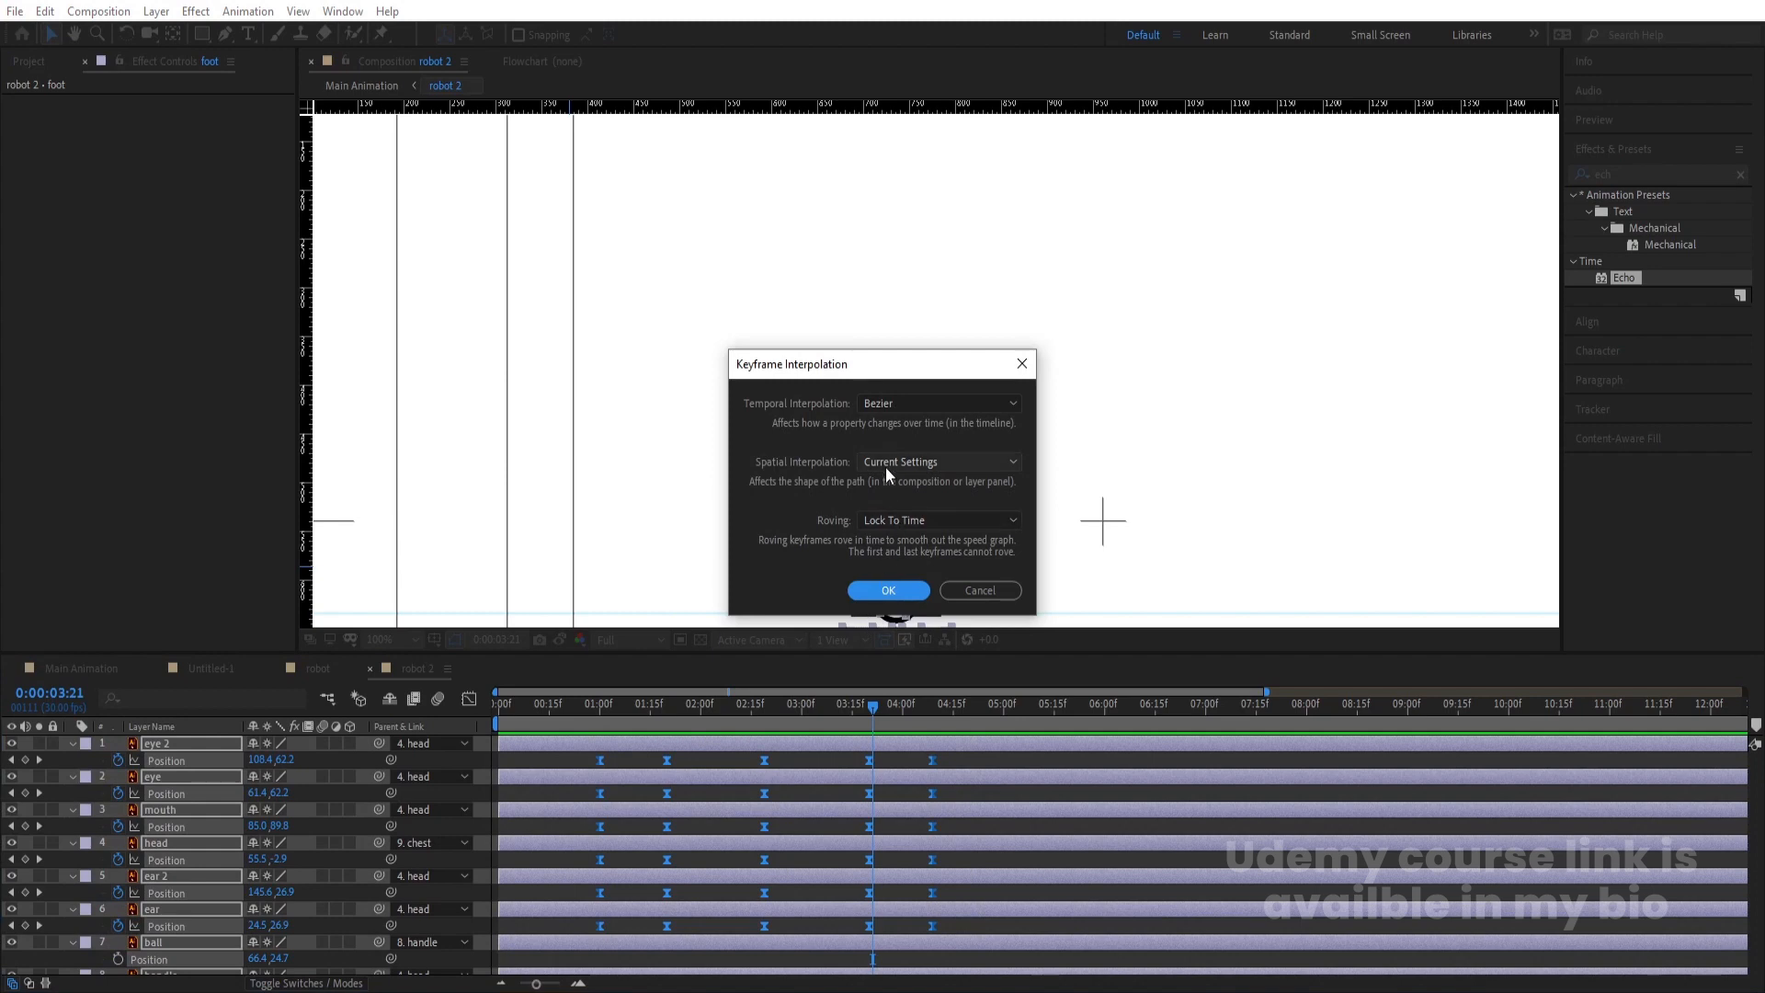
{"action": "left_click", "coordinate": [888, 463]}
{"action": "left_click", "coordinate": [902, 507]}
{"action": "left_click", "coordinate": [888, 590]}
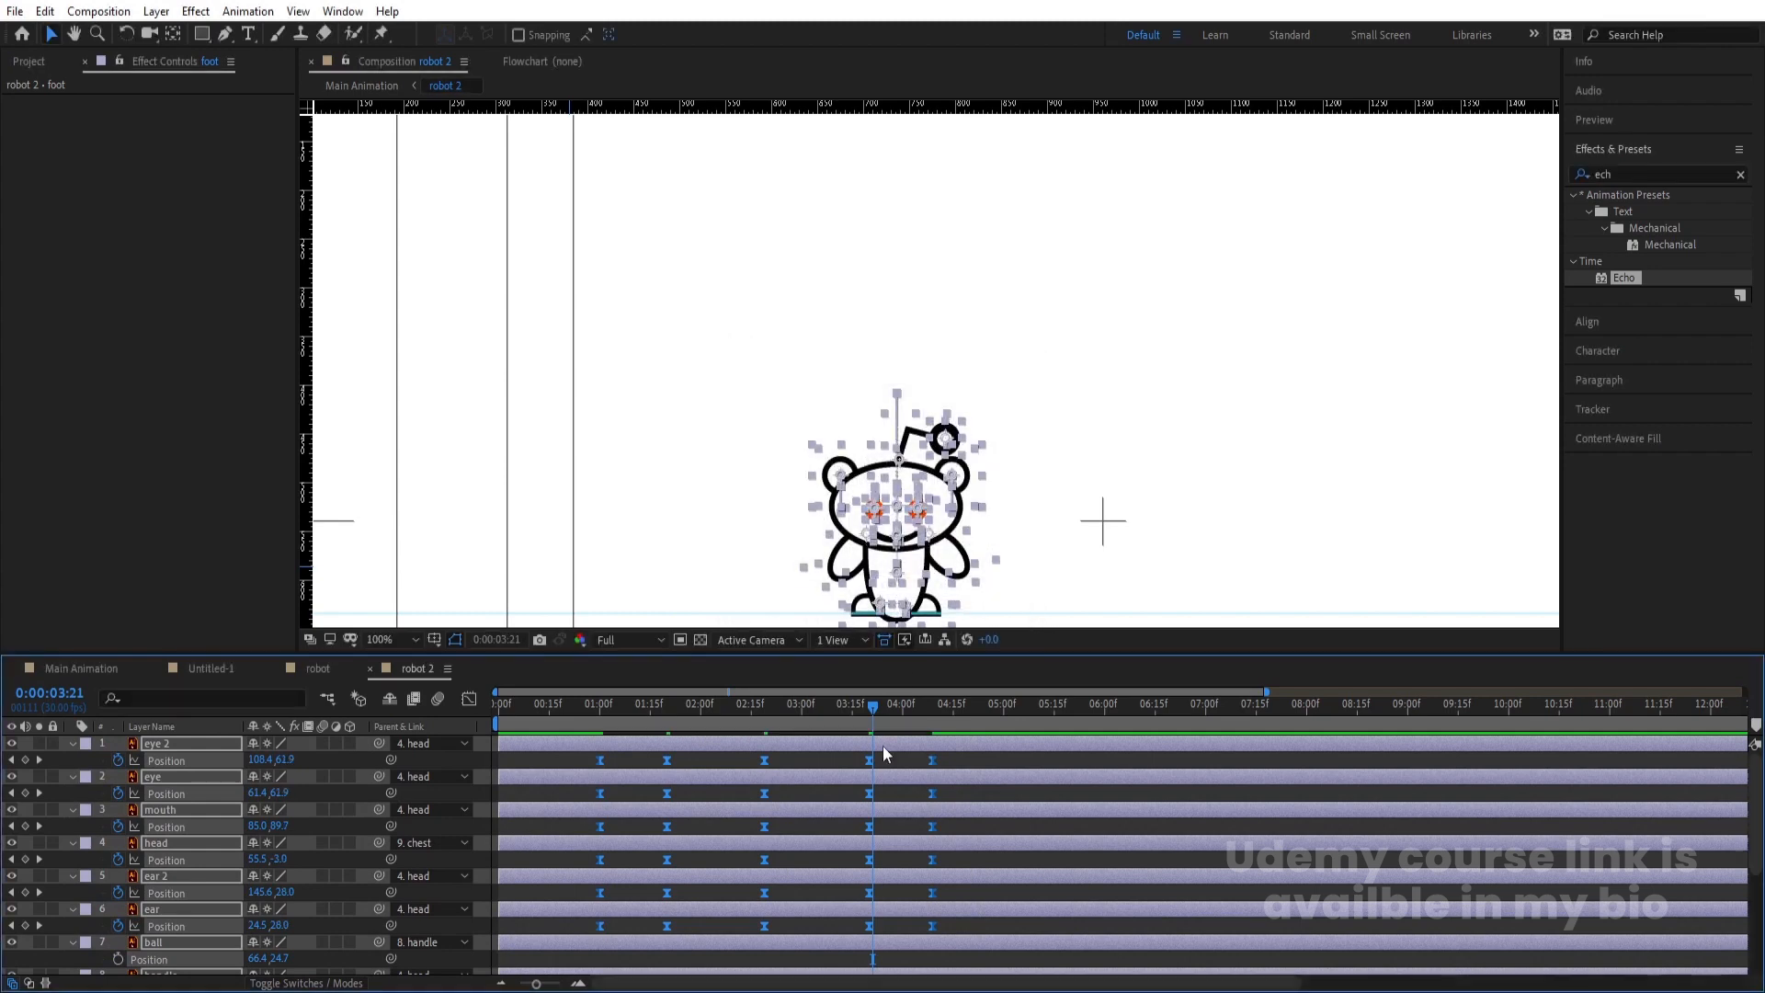
Preview the jump from 0:00:01:00 and fit the whole composition in the viewer to watch the landing
{"action": "left_click", "coordinate": [600, 718]}
{"action": "key", "text": "space"}
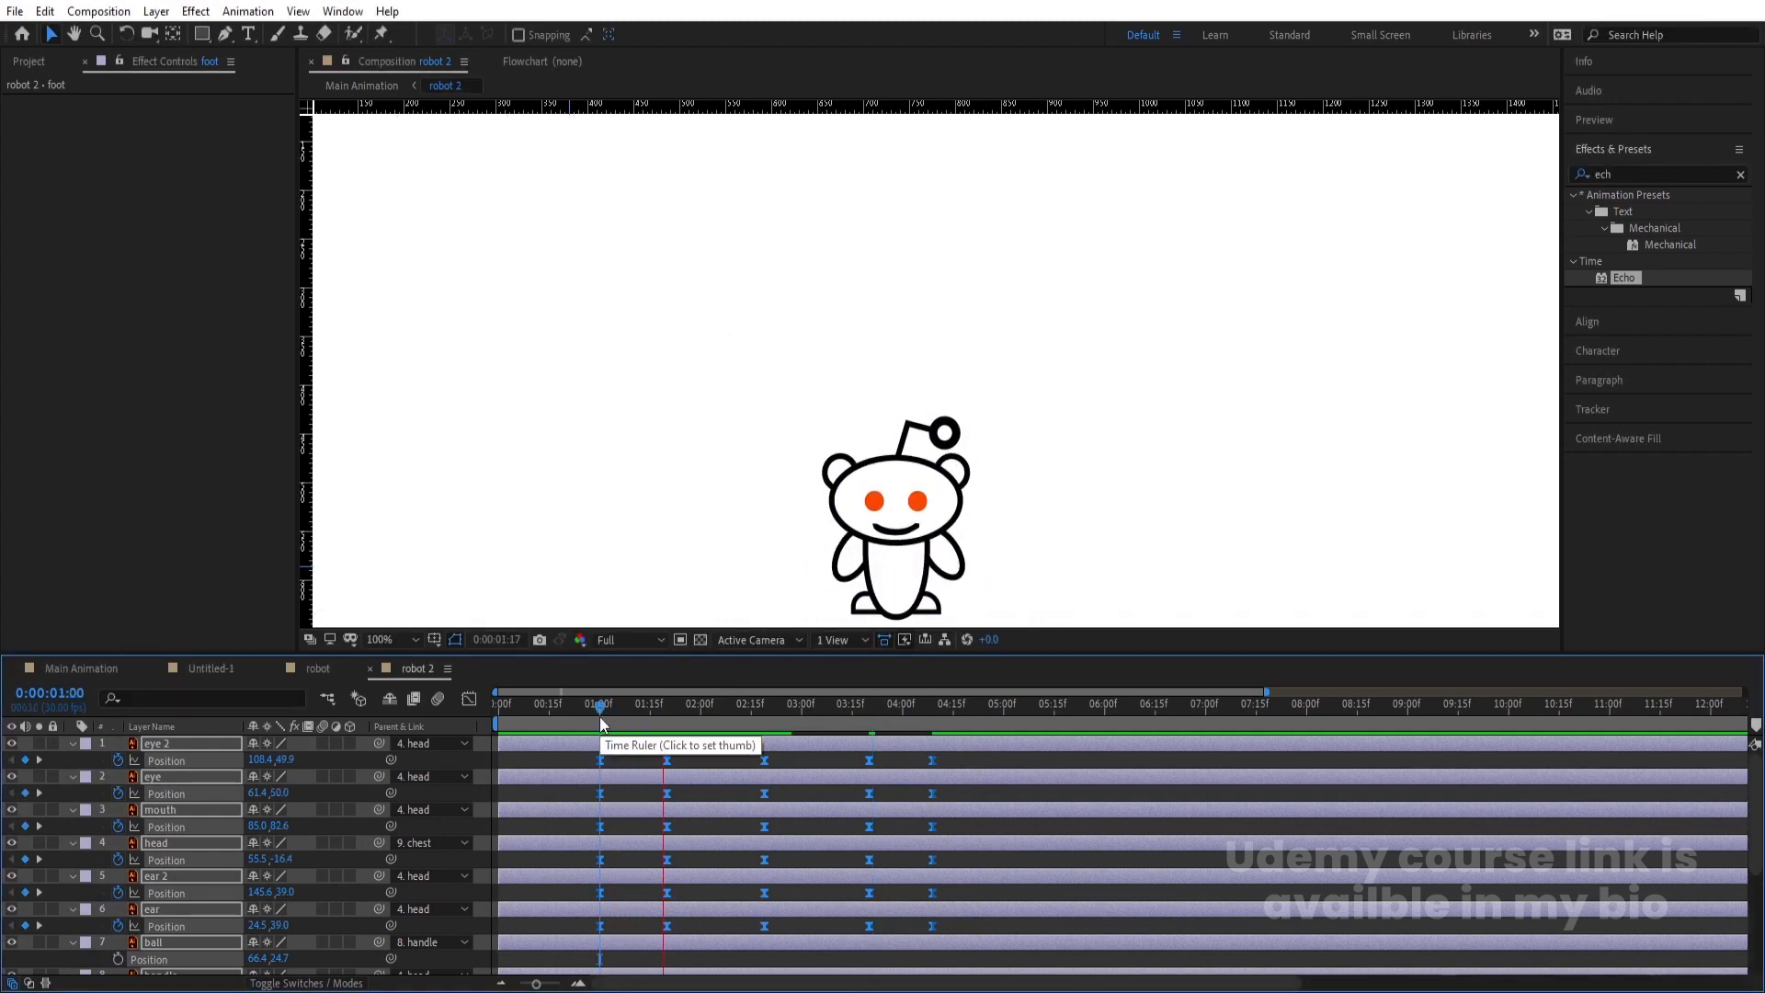
{"action": "key", "text": "space"}
{"action": "left_click", "coordinate": [416, 640]}
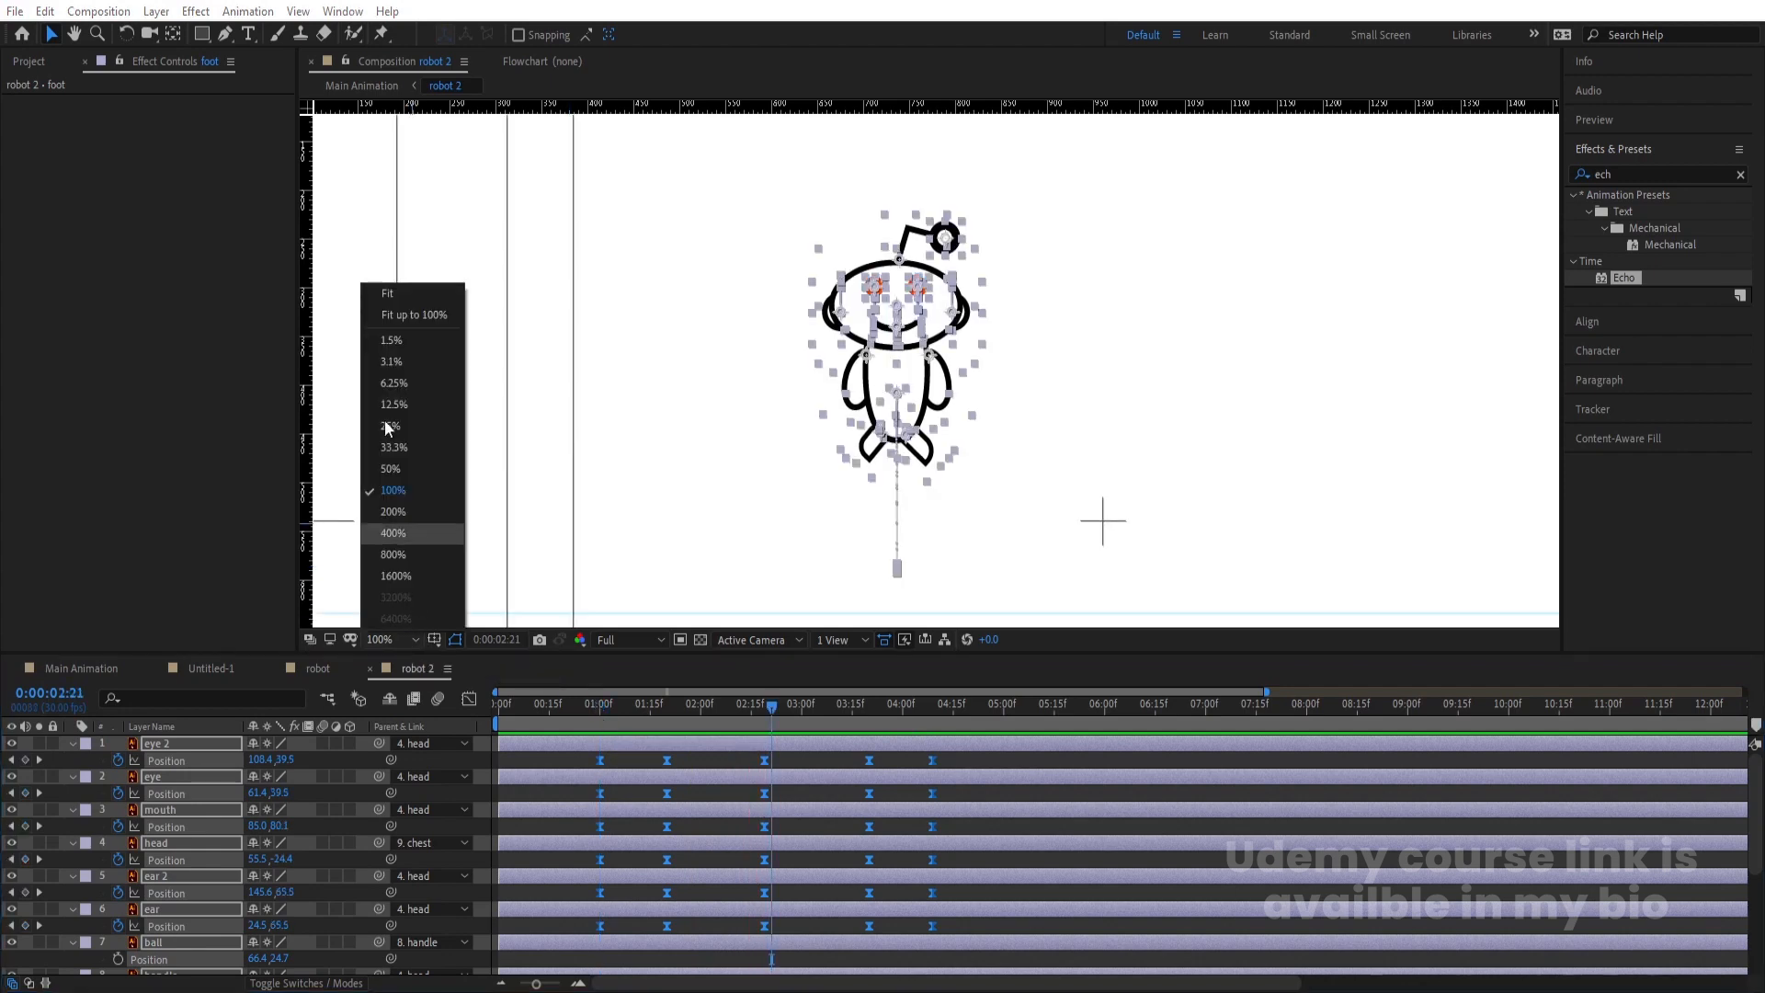
{"action": "left_click", "coordinate": [404, 291]}
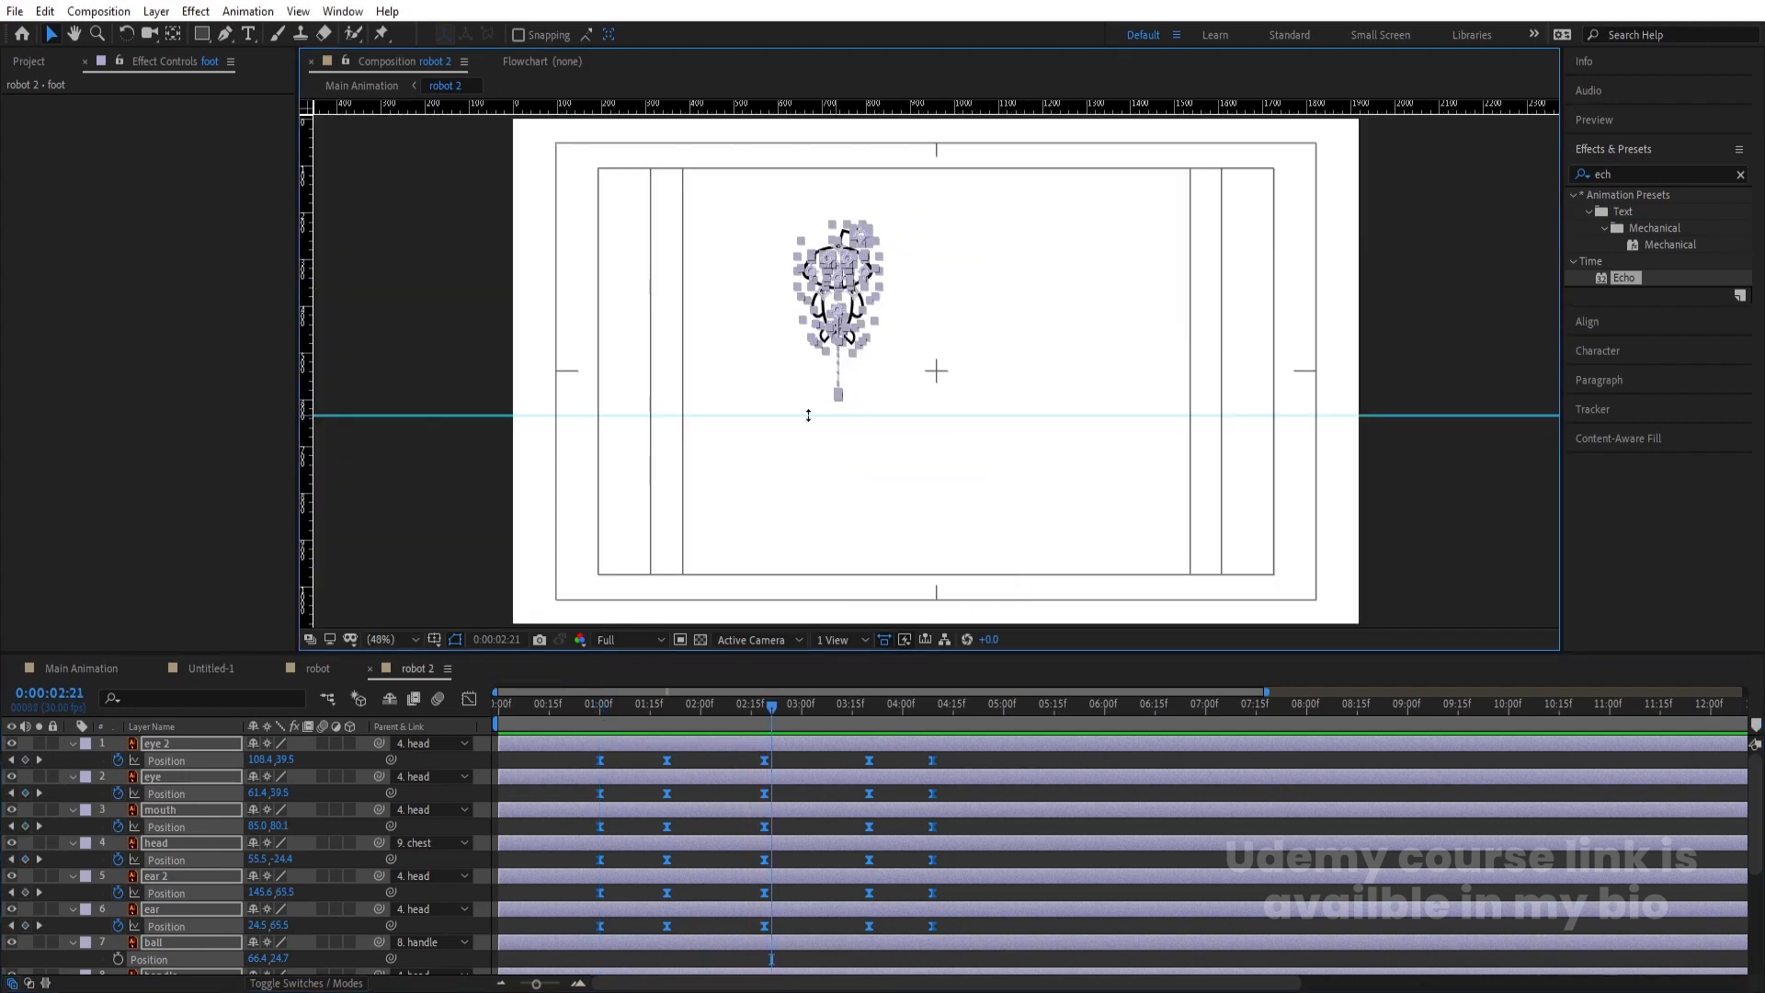
{"action": "key", "text": "space"}
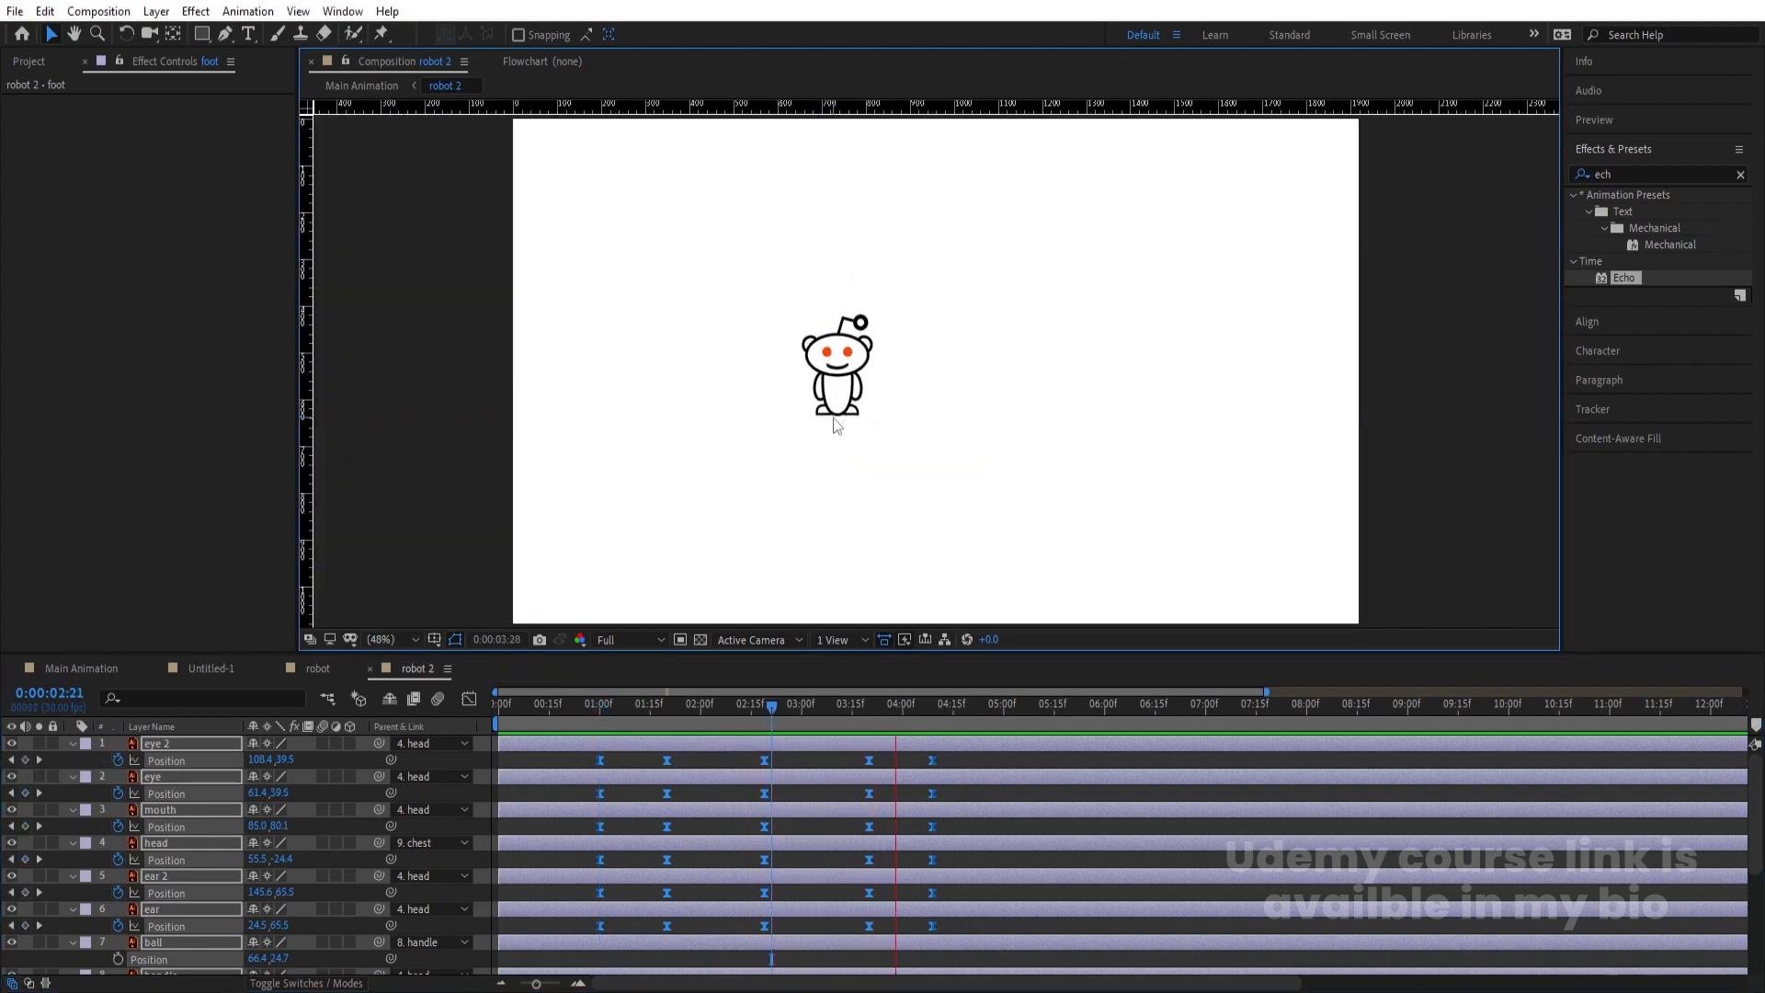
{"action": "key", "text": "space"}
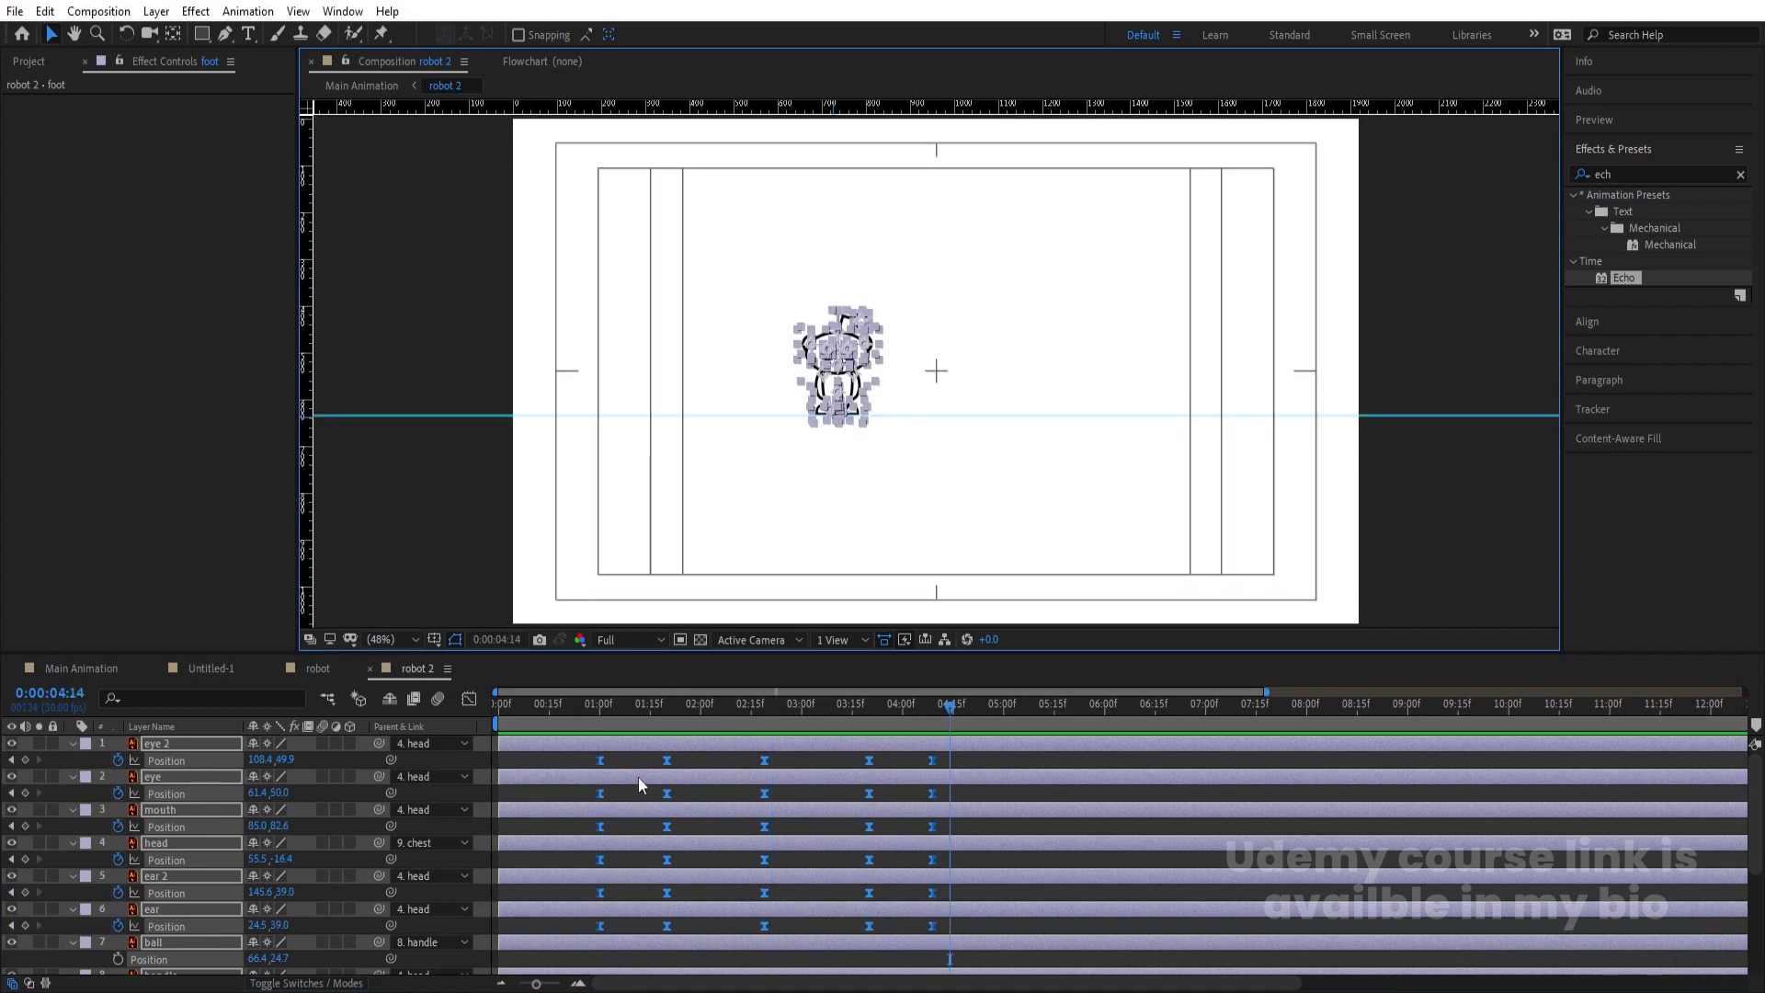
Reveal all modified transform properties of the robot 2 layers, including the keyframed positions, rotations and scales down to the foot layer
{"action": "left_click", "coordinate": [638, 753]}
{"action": "key", "text": "u"}
{"action": "key", "text": "u"}
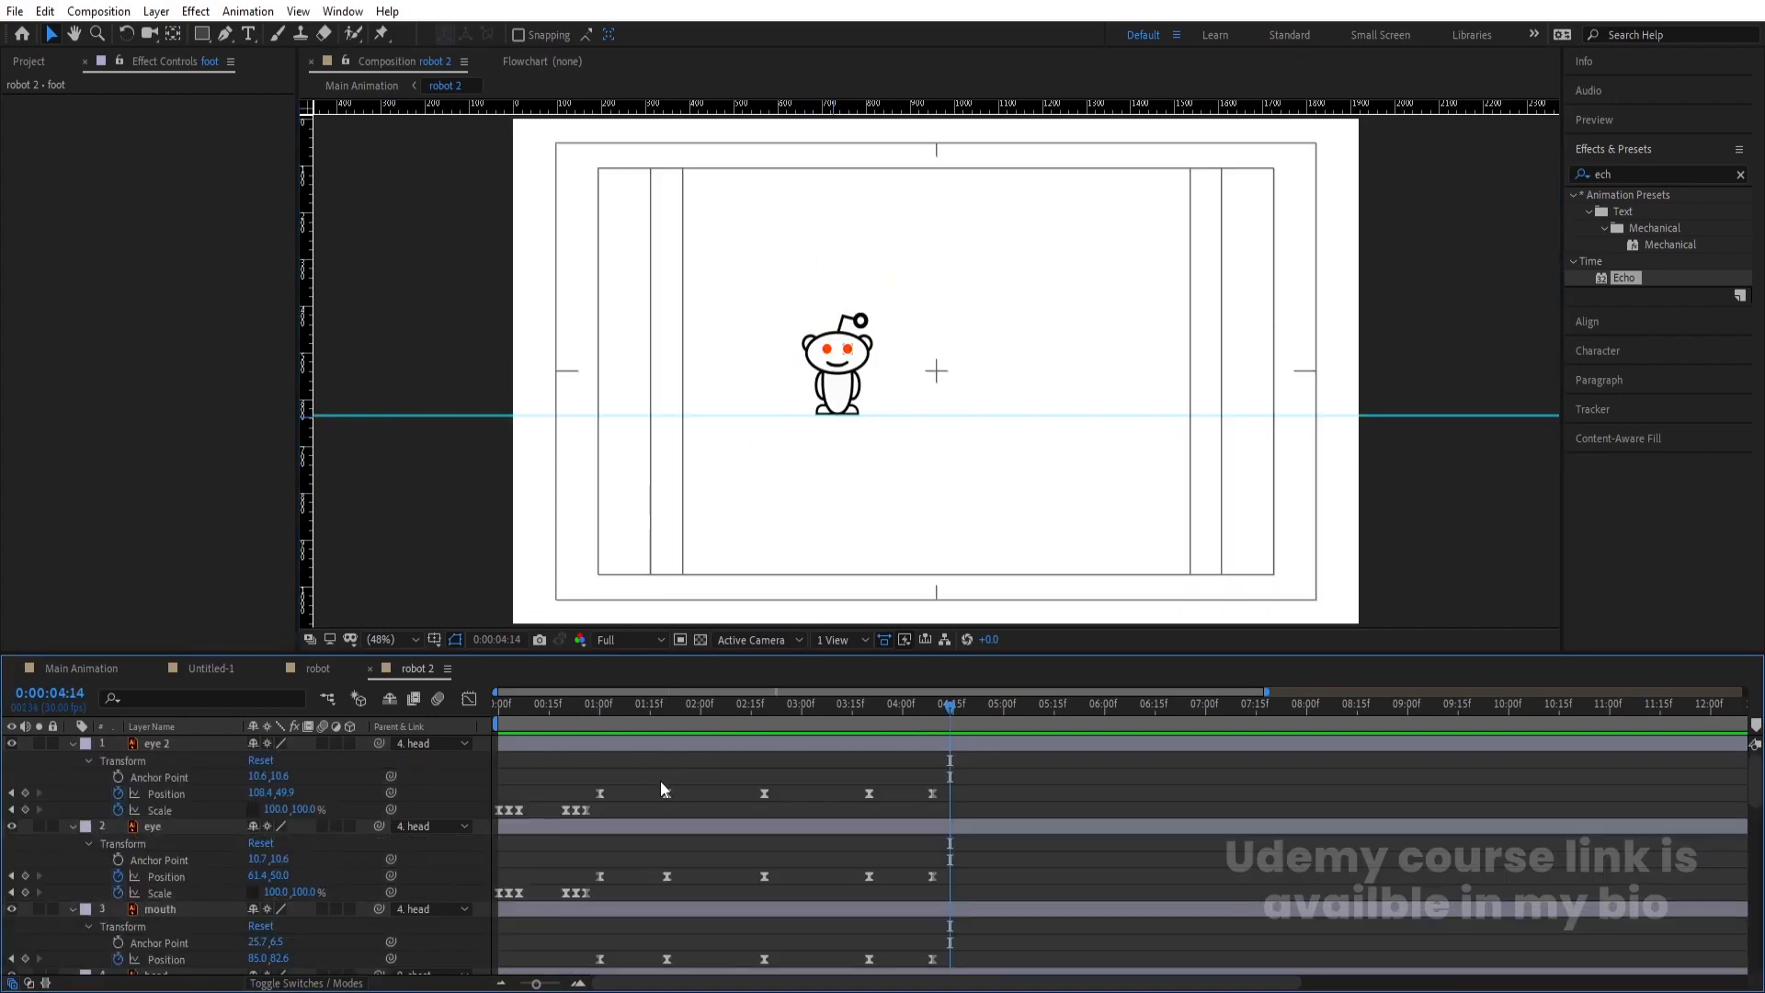
{"action": "scroll", "coordinate": [660, 781], "scroll_direction": "down", "scroll_amount": 3}
{"action": "scroll", "coordinate": [660, 780], "scroll_direction": "down", "scroll_amount": 10}
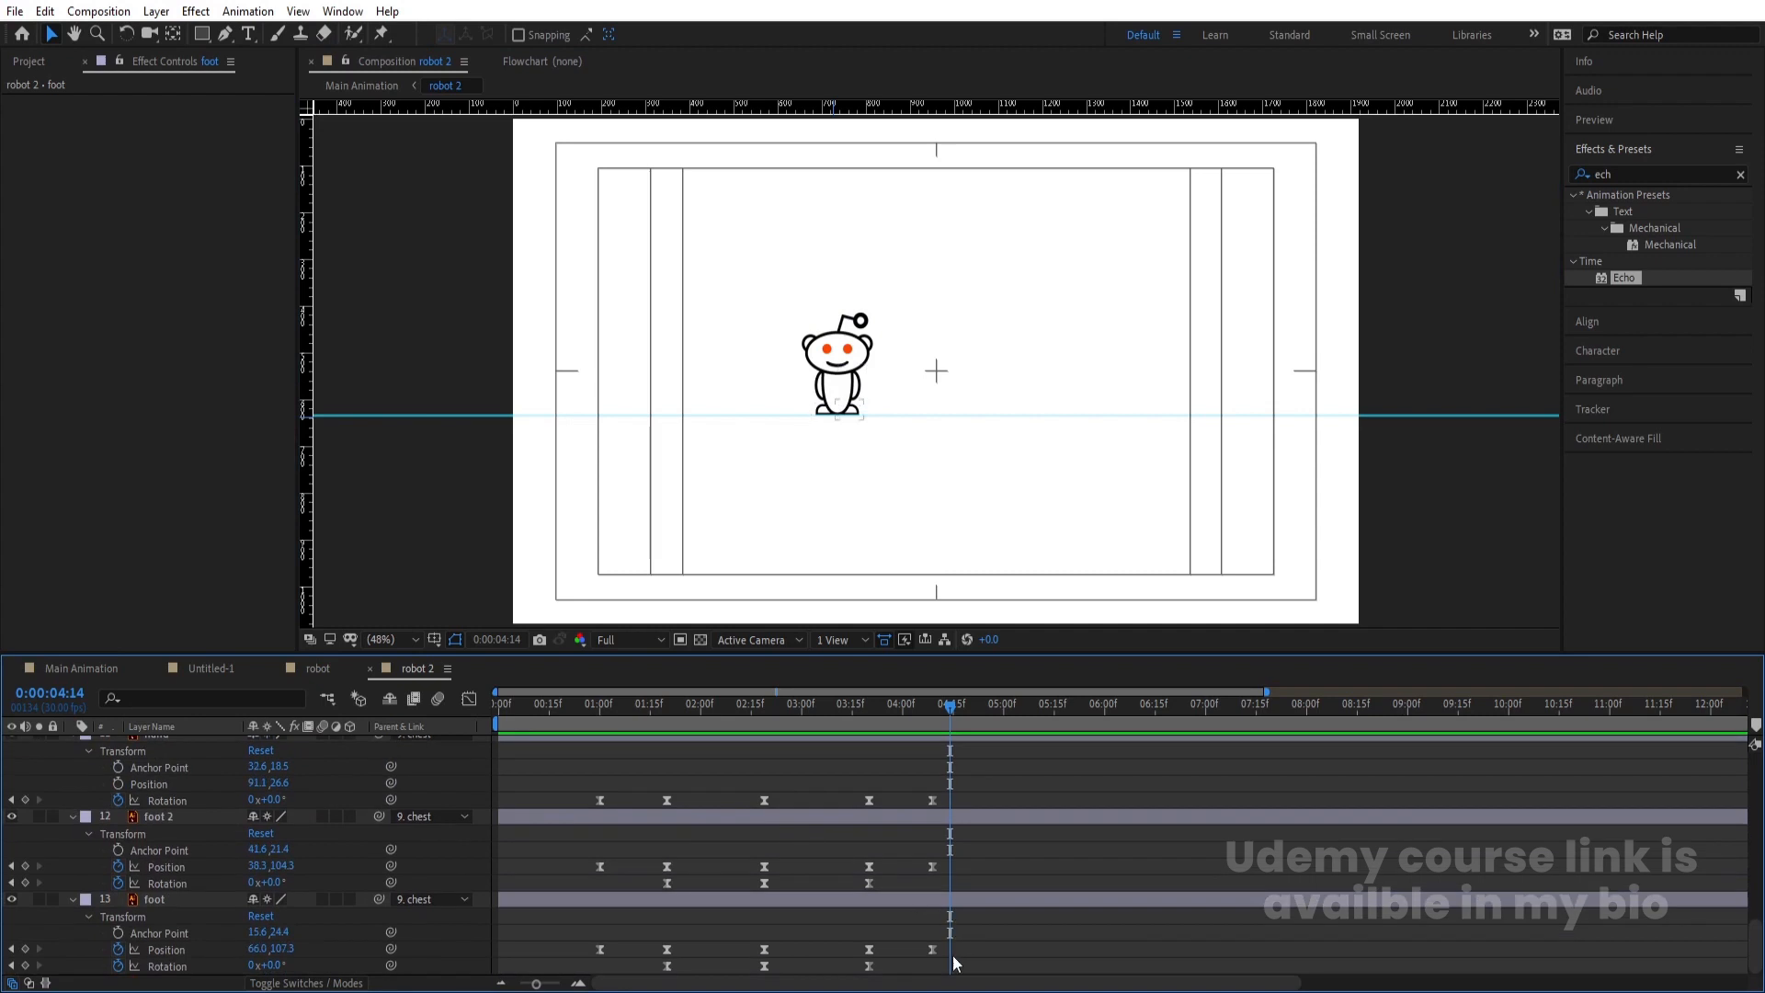
Compress all jump keyframes proportionally from 0:00:01:00 so the last ones fall at about 0:00:03:05, and preview the faster jump
{"action": "left_click_drag", "start_coordinate": [951, 973], "coordinate": [598, 654]}
{"action": "scroll", "coordinate": [876, 825], "scroll_direction": "down", "scroll_amount": 6}
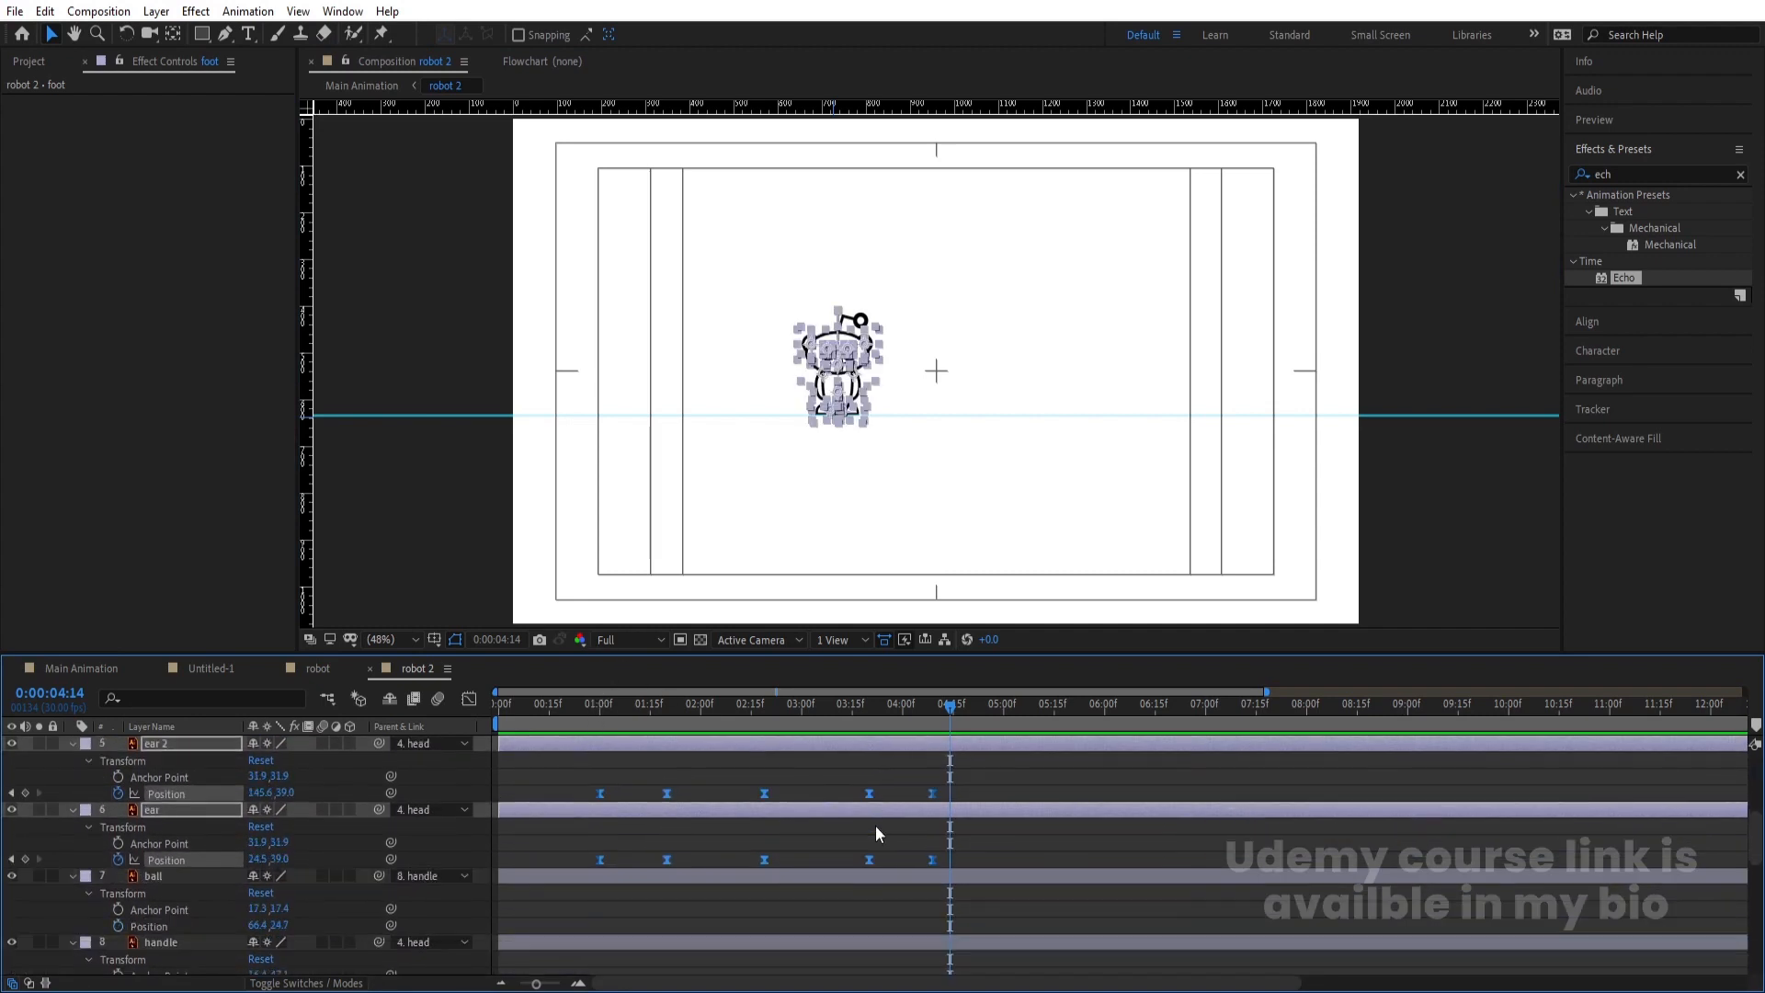
{"action": "scroll", "coordinate": [929, 842], "scroll_direction": "down", "scroll_amount": 4}
{"action": "left_click_drag", "start_coordinate": [931, 866], "coordinate": [820, 868]}
{"action": "left_click", "coordinate": [599, 704]}
{"action": "key", "text": "space"}
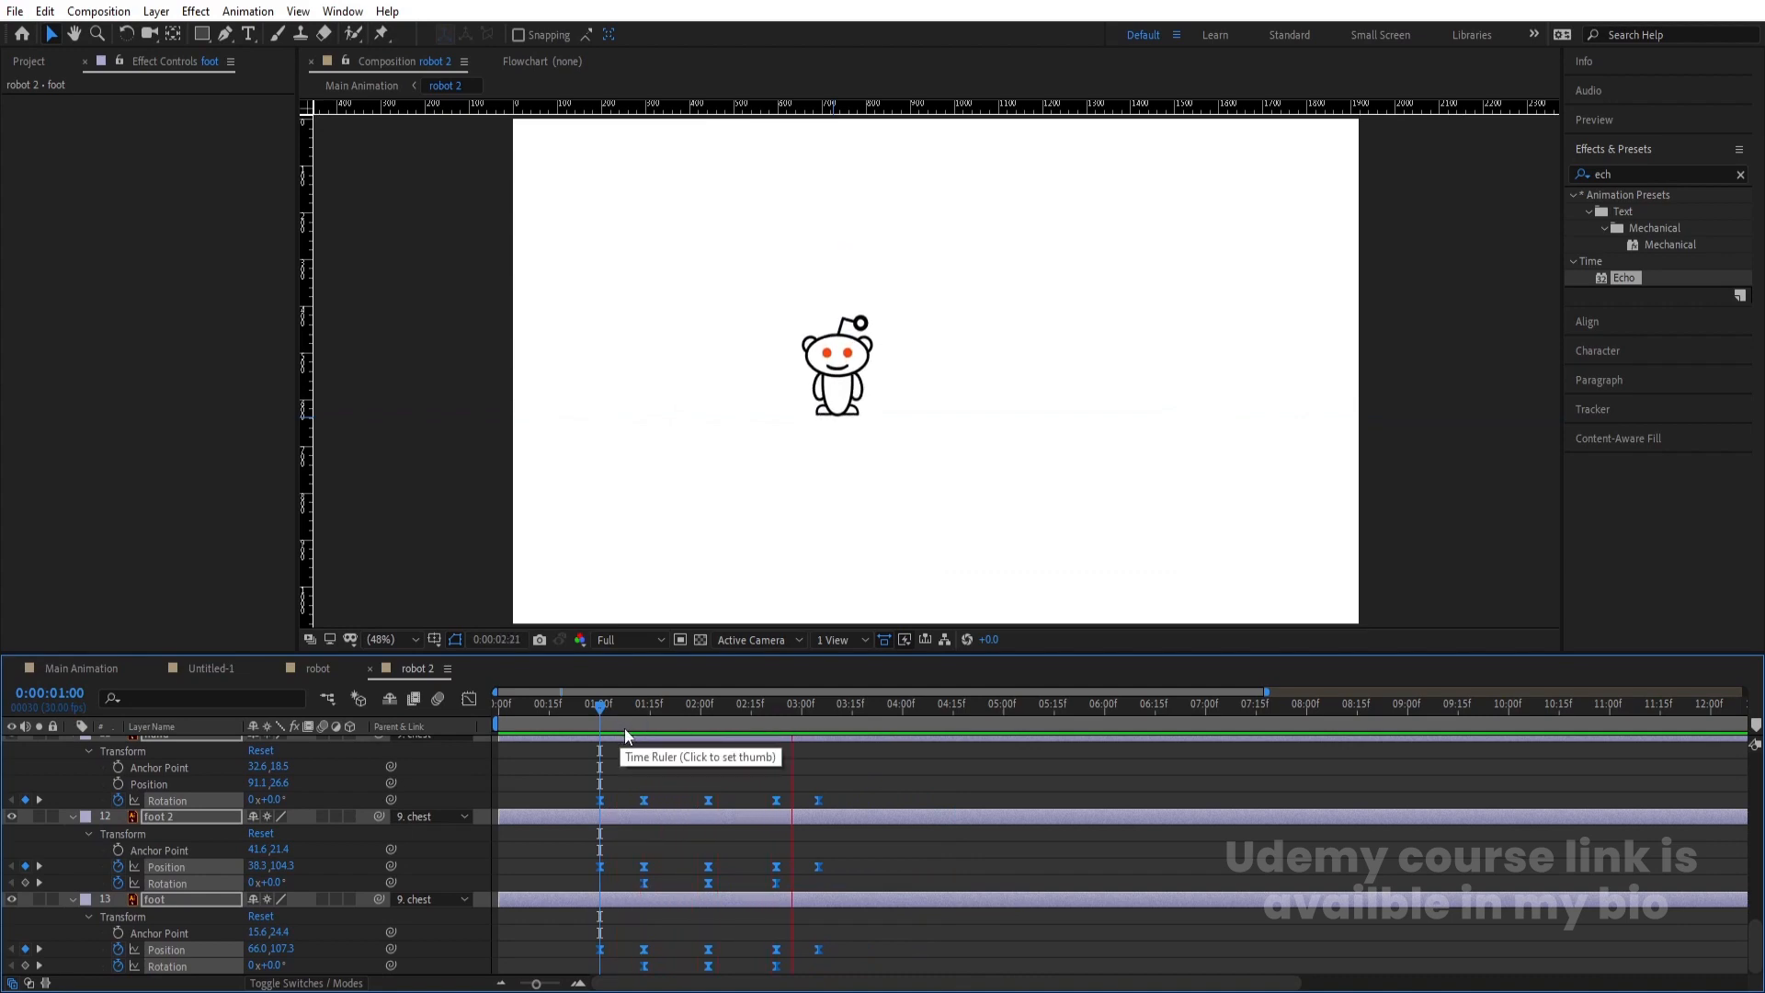
{"action": "key", "text": "space"}
Copy the blink Scale keyframes of eye 2 and eye and paste them shortly after the landing on both layers
{"action": "scroll", "coordinate": [835, 790], "scroll_direction": "up", "scroll_amount": 10}
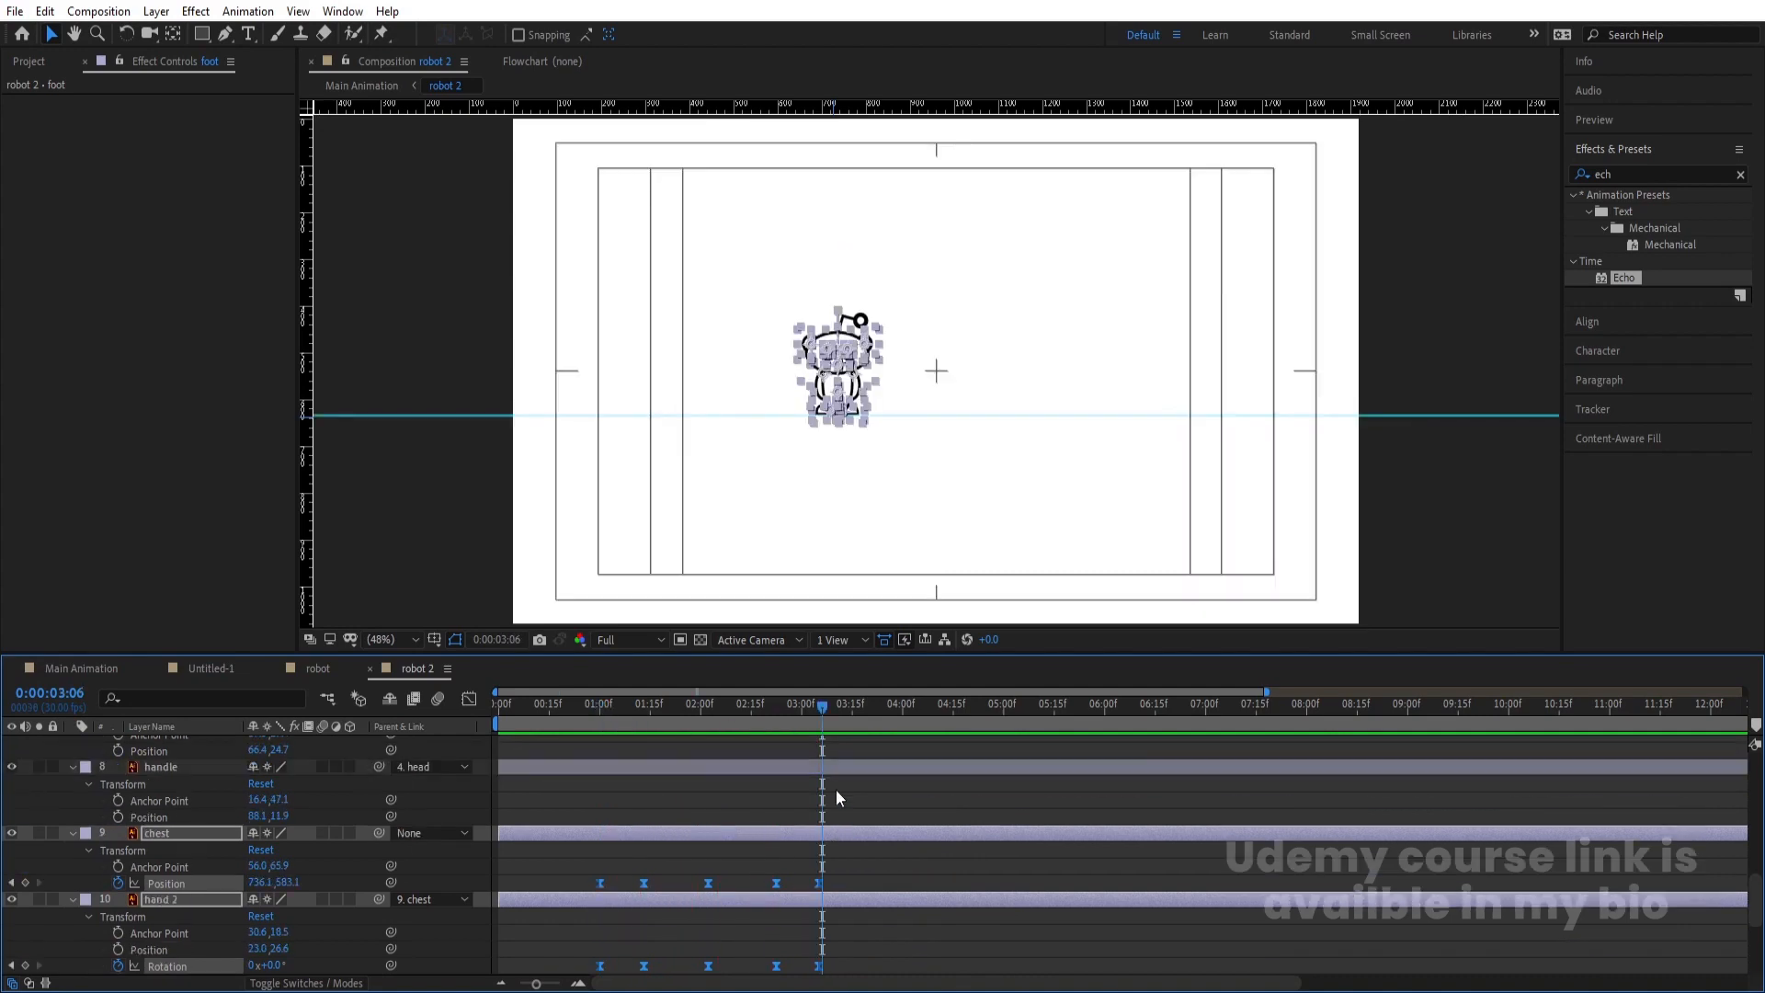
{"action": "left_click", "coordinate": [700, 763]}
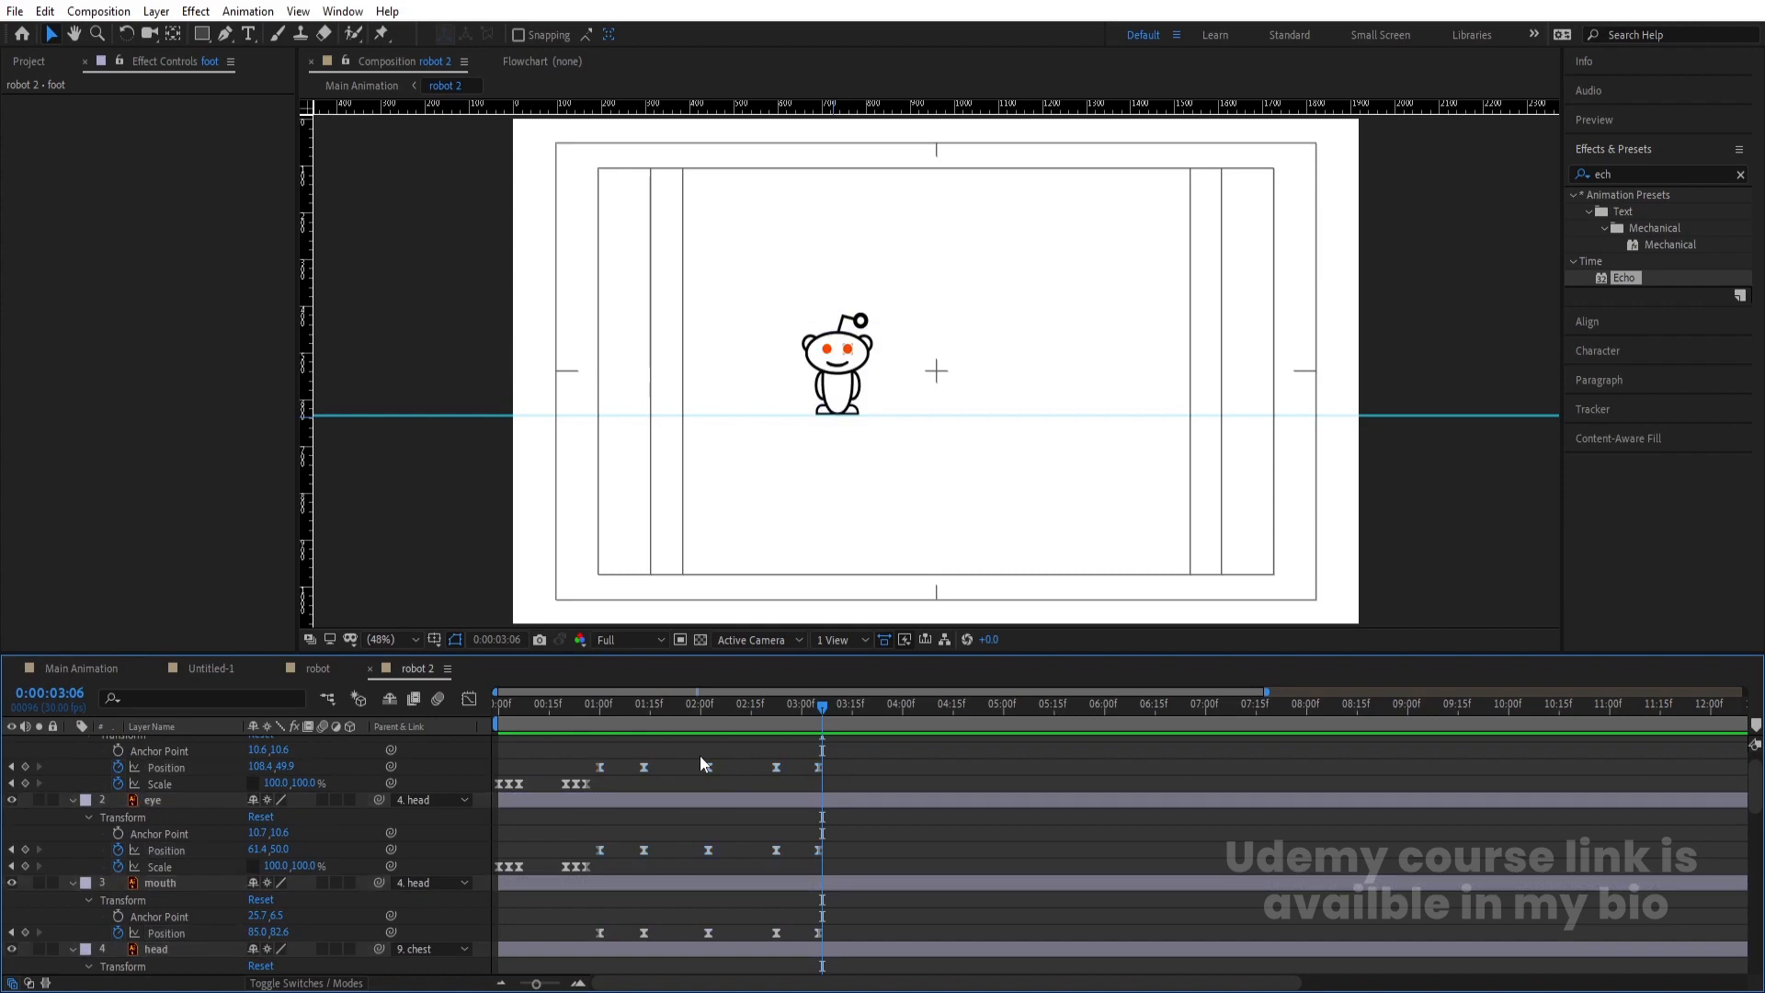
{"action": "key", "text": "space"}
{"action": "key", "text": "space"}
{"action": "left_click_drag", "start_coordinate": [605, 783], "coordinate": [495, 800]}
{"action": "key", "text": "ctrl+c"}
{"action": "key", "text": "ctrl+v"}
{"action": "left_click_drag", "start_coordinate": [593, 870], "coordinate": [465, 862]}
{"action": "key", "text": "ctrl+c"}
{"action": "key", "text": "ctrl+v"}
Return to the Main Animation composition and preview it from the beginning through the robot's jump
{"action": "left_click_drag", "start_coordinate": [828, 711], "coordinate": [491, 713]}
{"action": "left_click", "coordinate": [82, 670]}
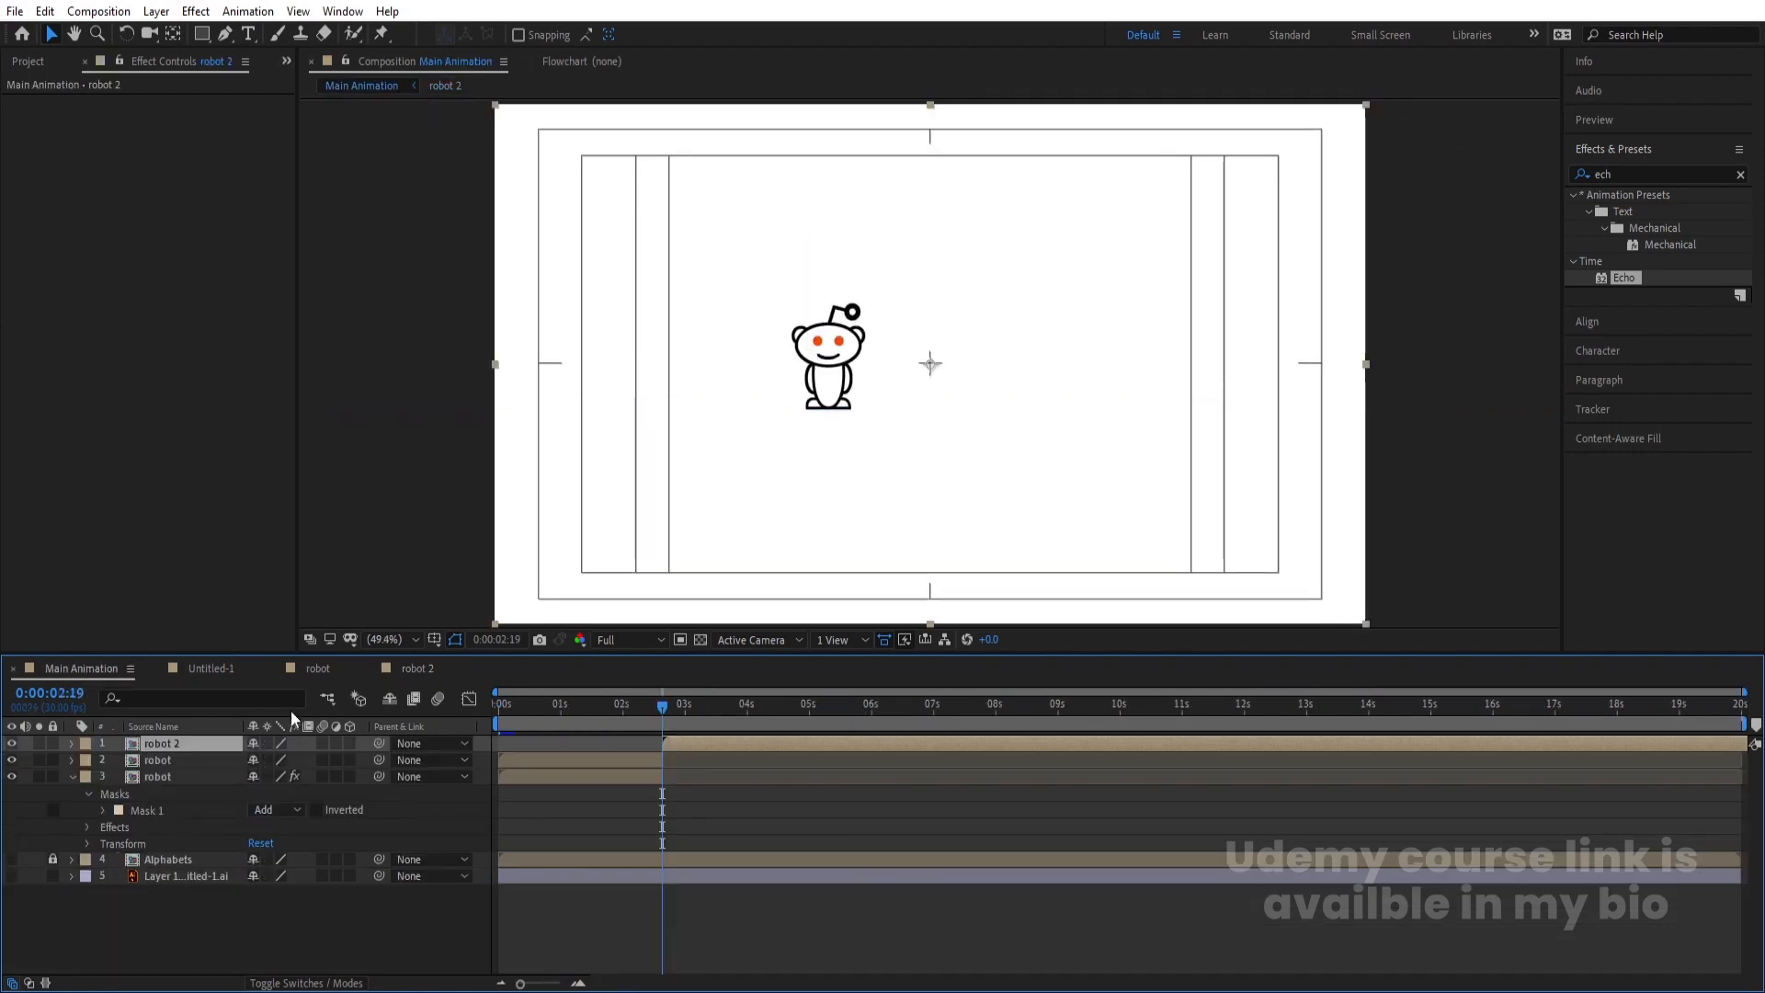
{"action": "left_click", "coordinate": [499, 710]}
{"action": "key", "text": "space"}
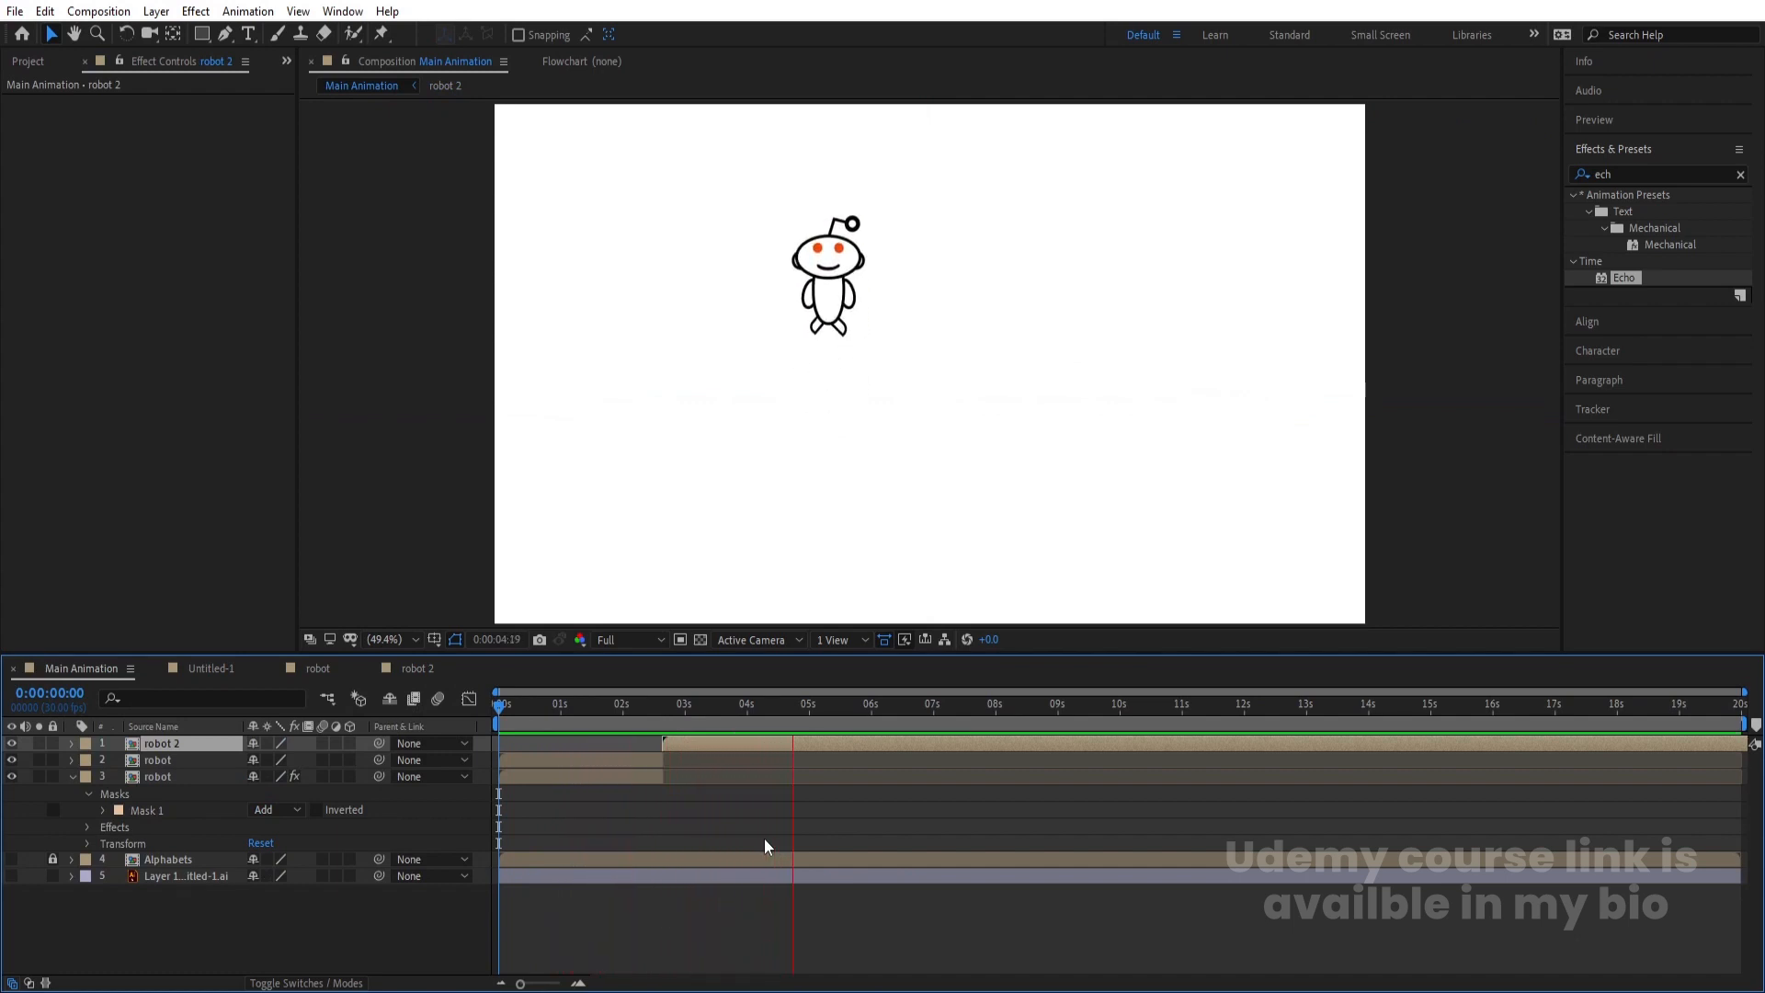
{"action": "key", "text": "space"}
Make the Alphabets layer visible, unlock it and move its start to 0:00:04:05, during the robot's jump
{"action": "left_click_drag", "start_coordinate": [825, 708], "coordinate": [796, 707]}
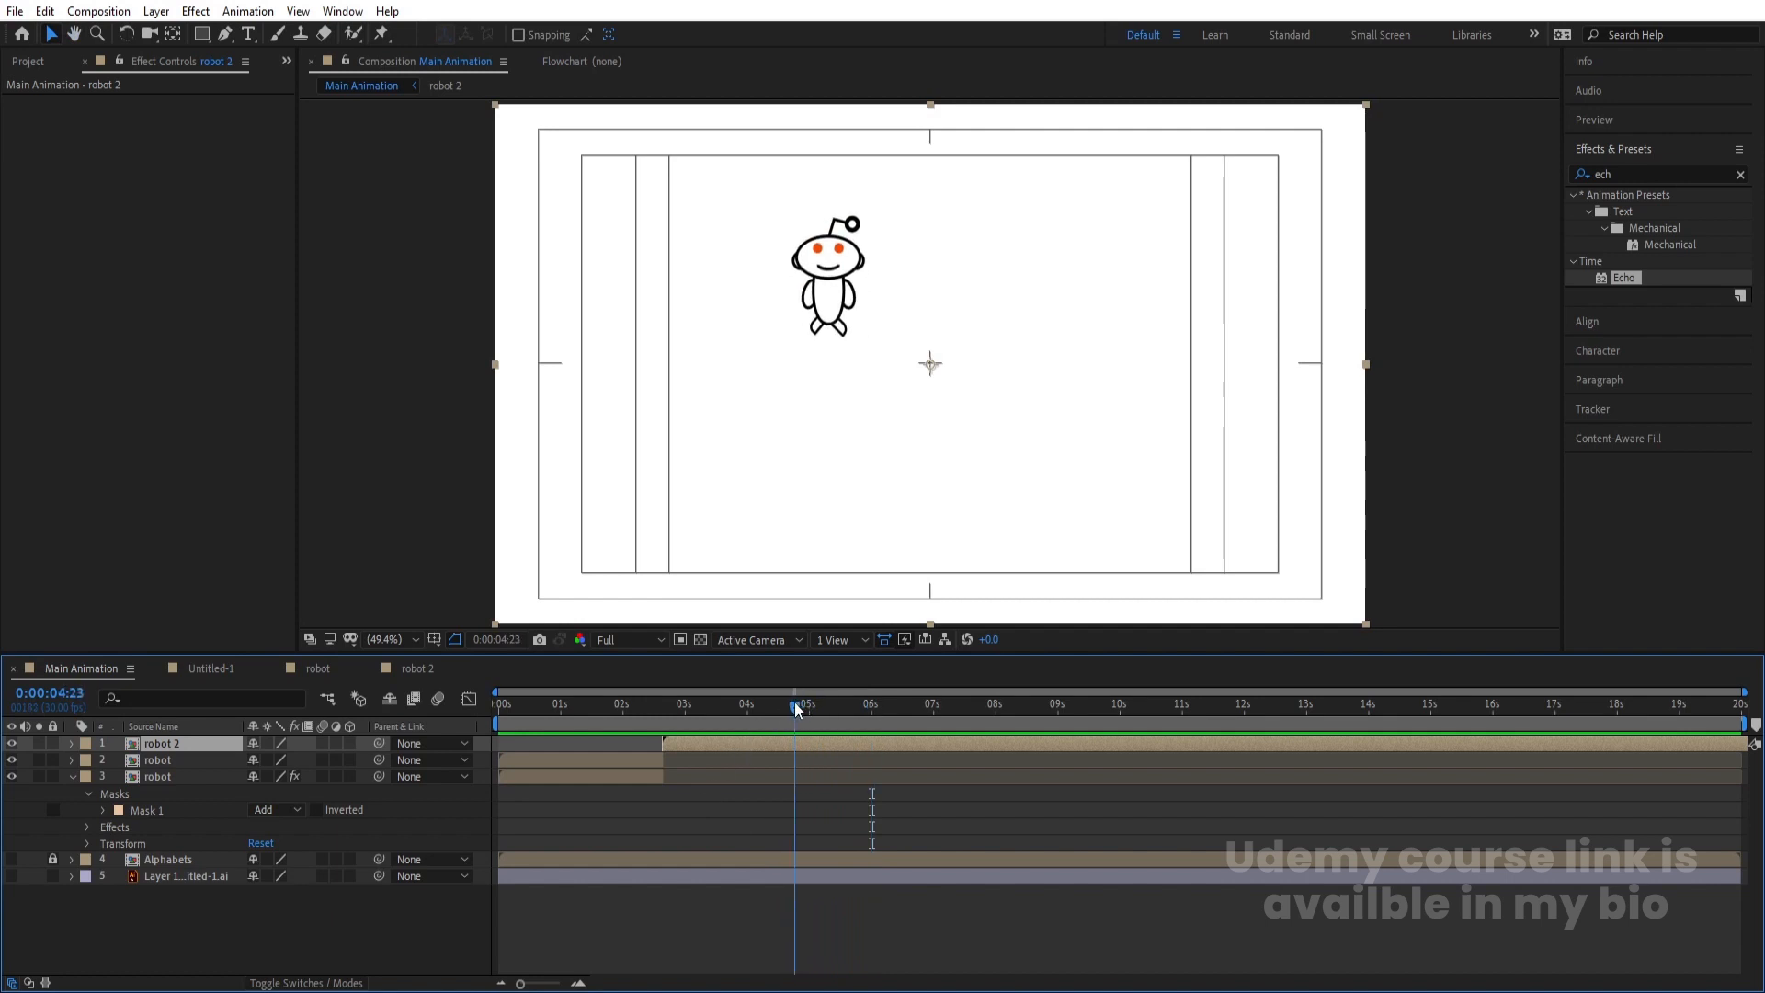
{"action": "left_click", "coordinate": [11, 858]}
{"action": "left_click", "coordinate": [52, 859]}
{"action": "mouse_move", "coordinate": [779, 706]}
{"action": "left_mouse_down"}
{"action": "mouse_move", "coordinate": [737, 706]}
{"action": "mouse_move", "coordinate": [758, 707]}
{"action": "left_mouse_up"}
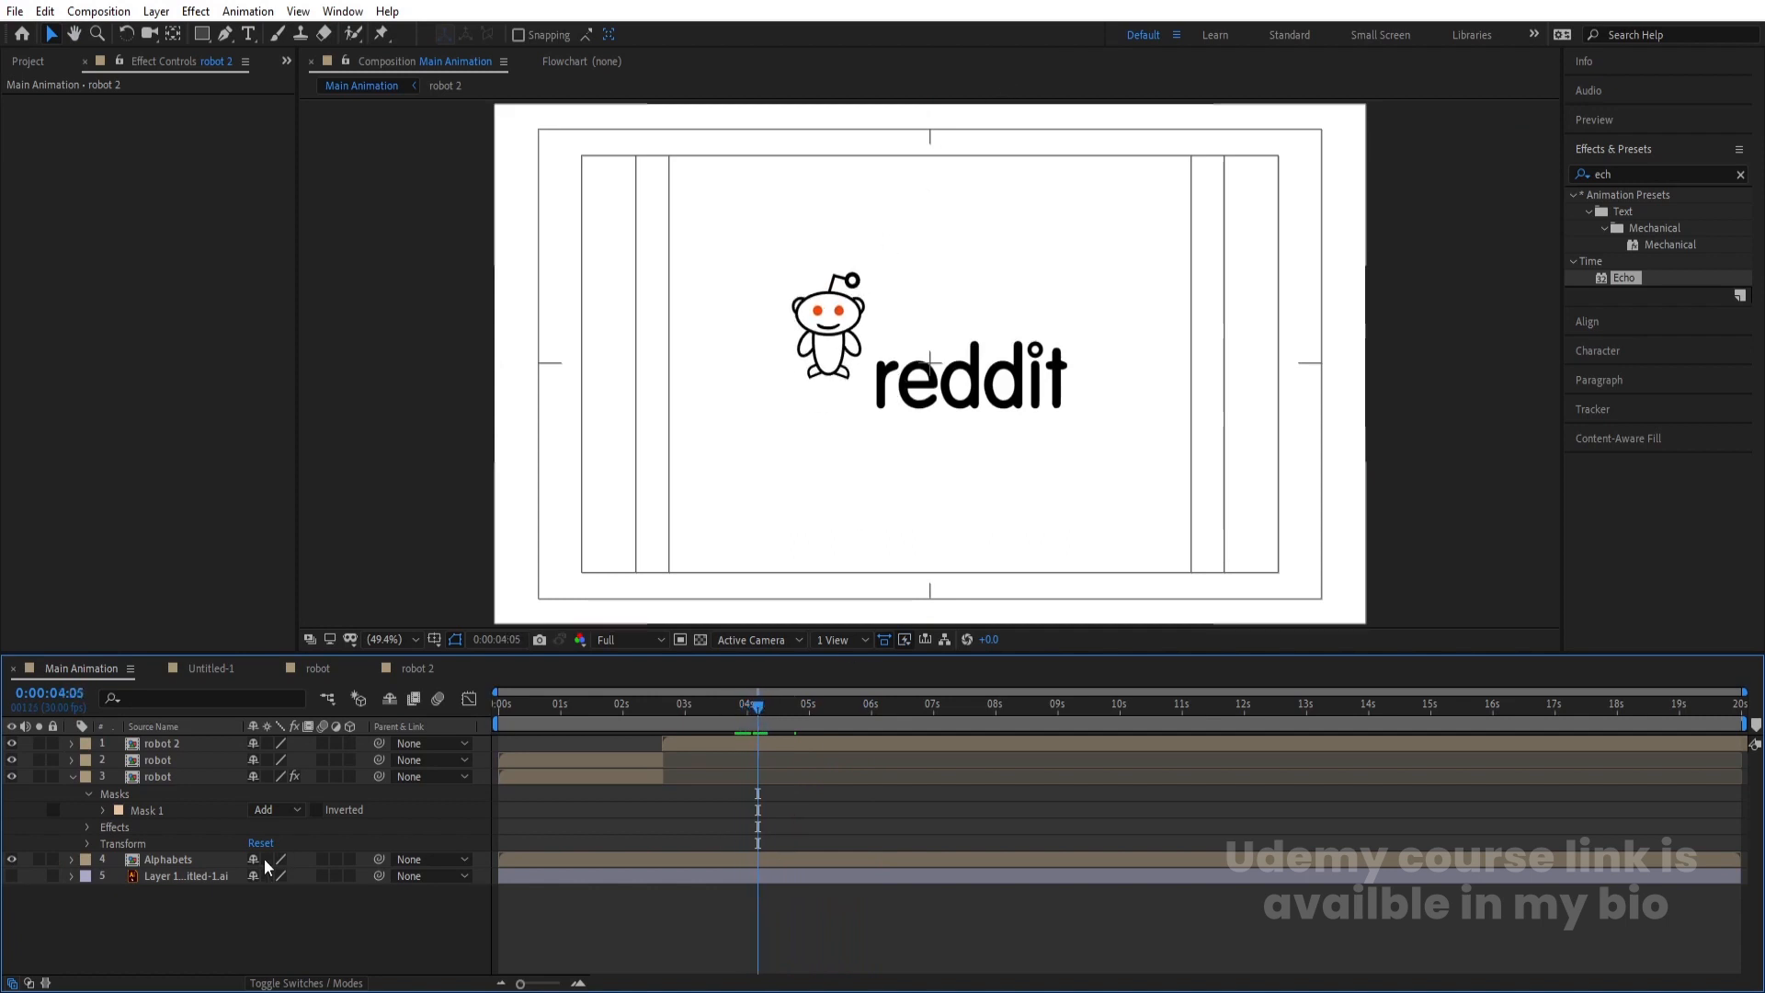
{"action": "left_click", "coordinate": [164, 870]}
{"action": "left_click", "coordinate": [162, 859]}
{"action": "key", "text": "bracketleft"}
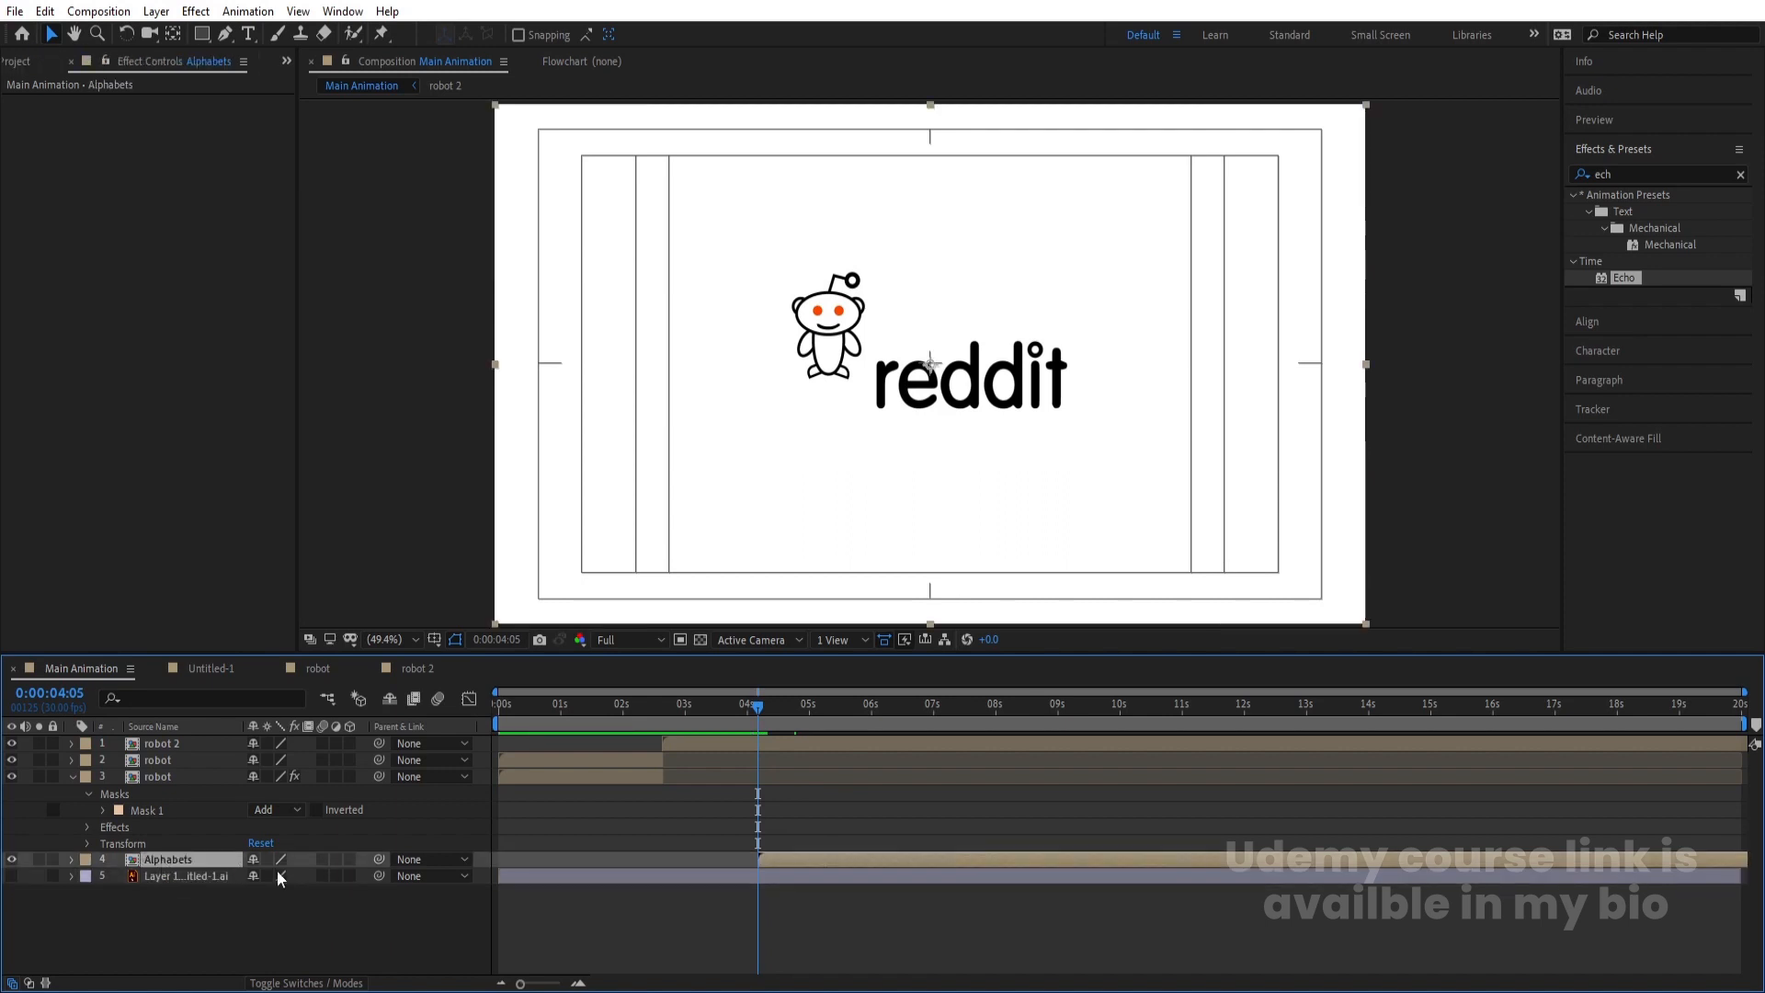
Copy the ball layer from the robot 2 composition and paste it into the Alphabets composition
{"action": "double_click", "coordinate": [158, 759]}
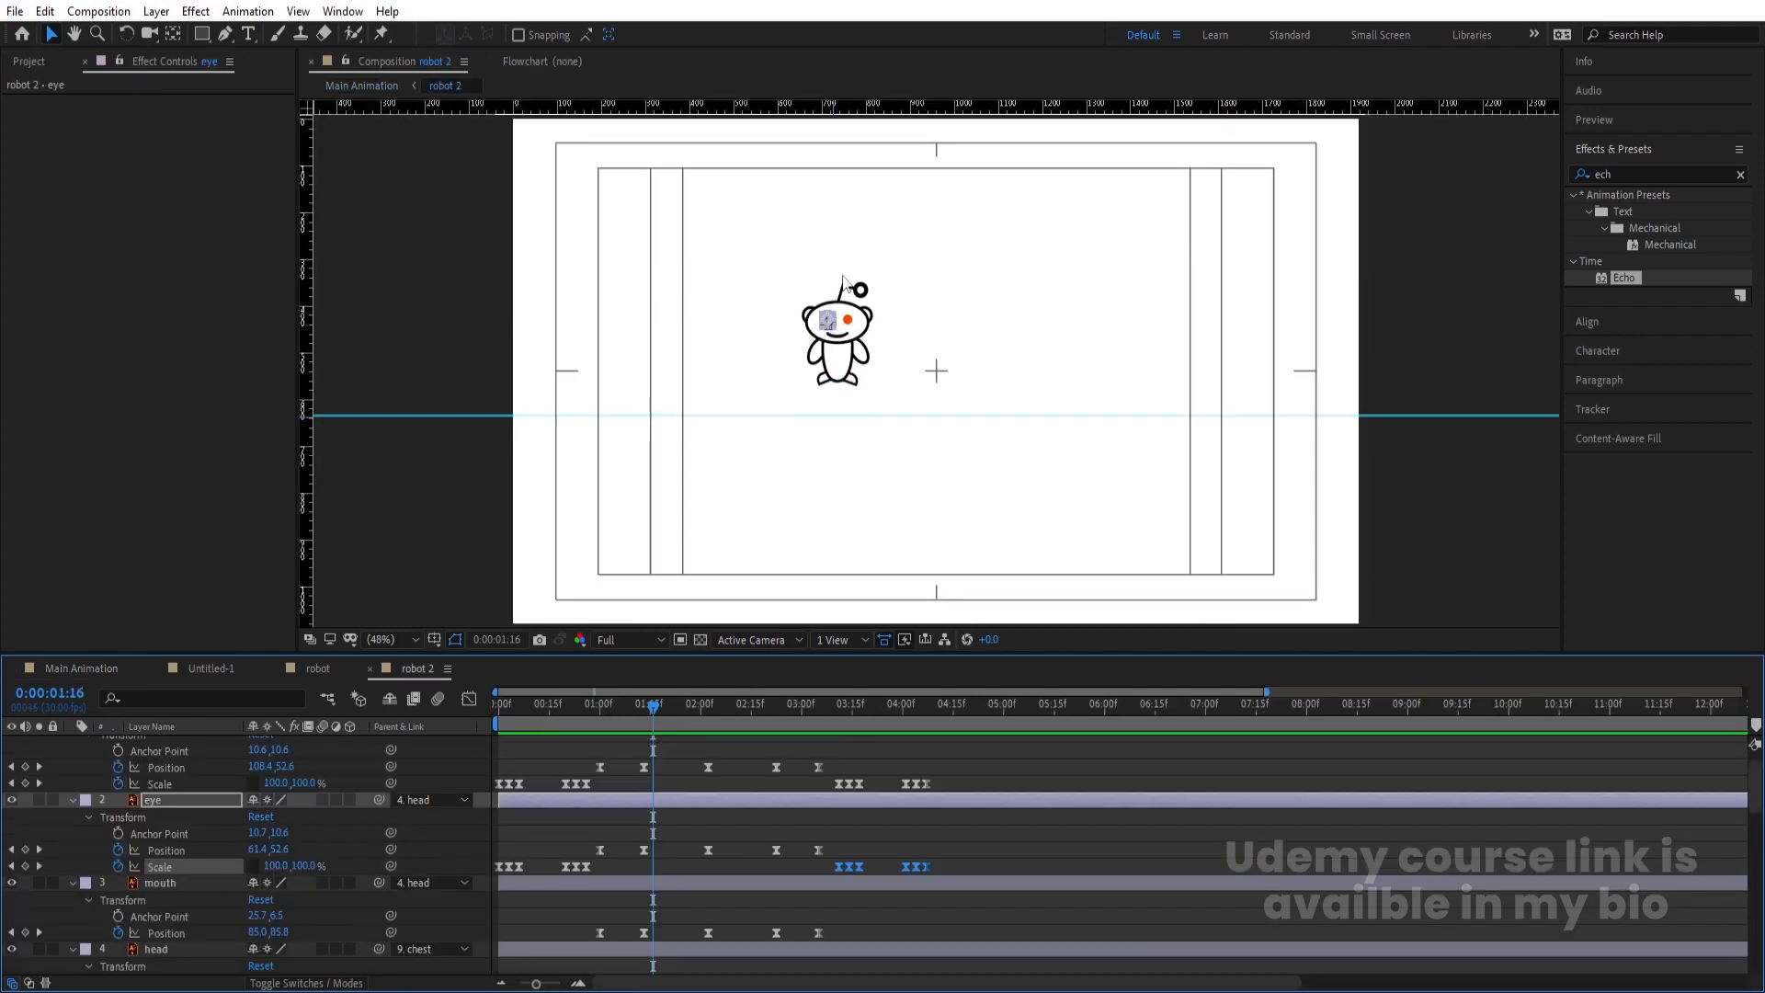
{"action": "left_click", "coordinate": [867, 294]}
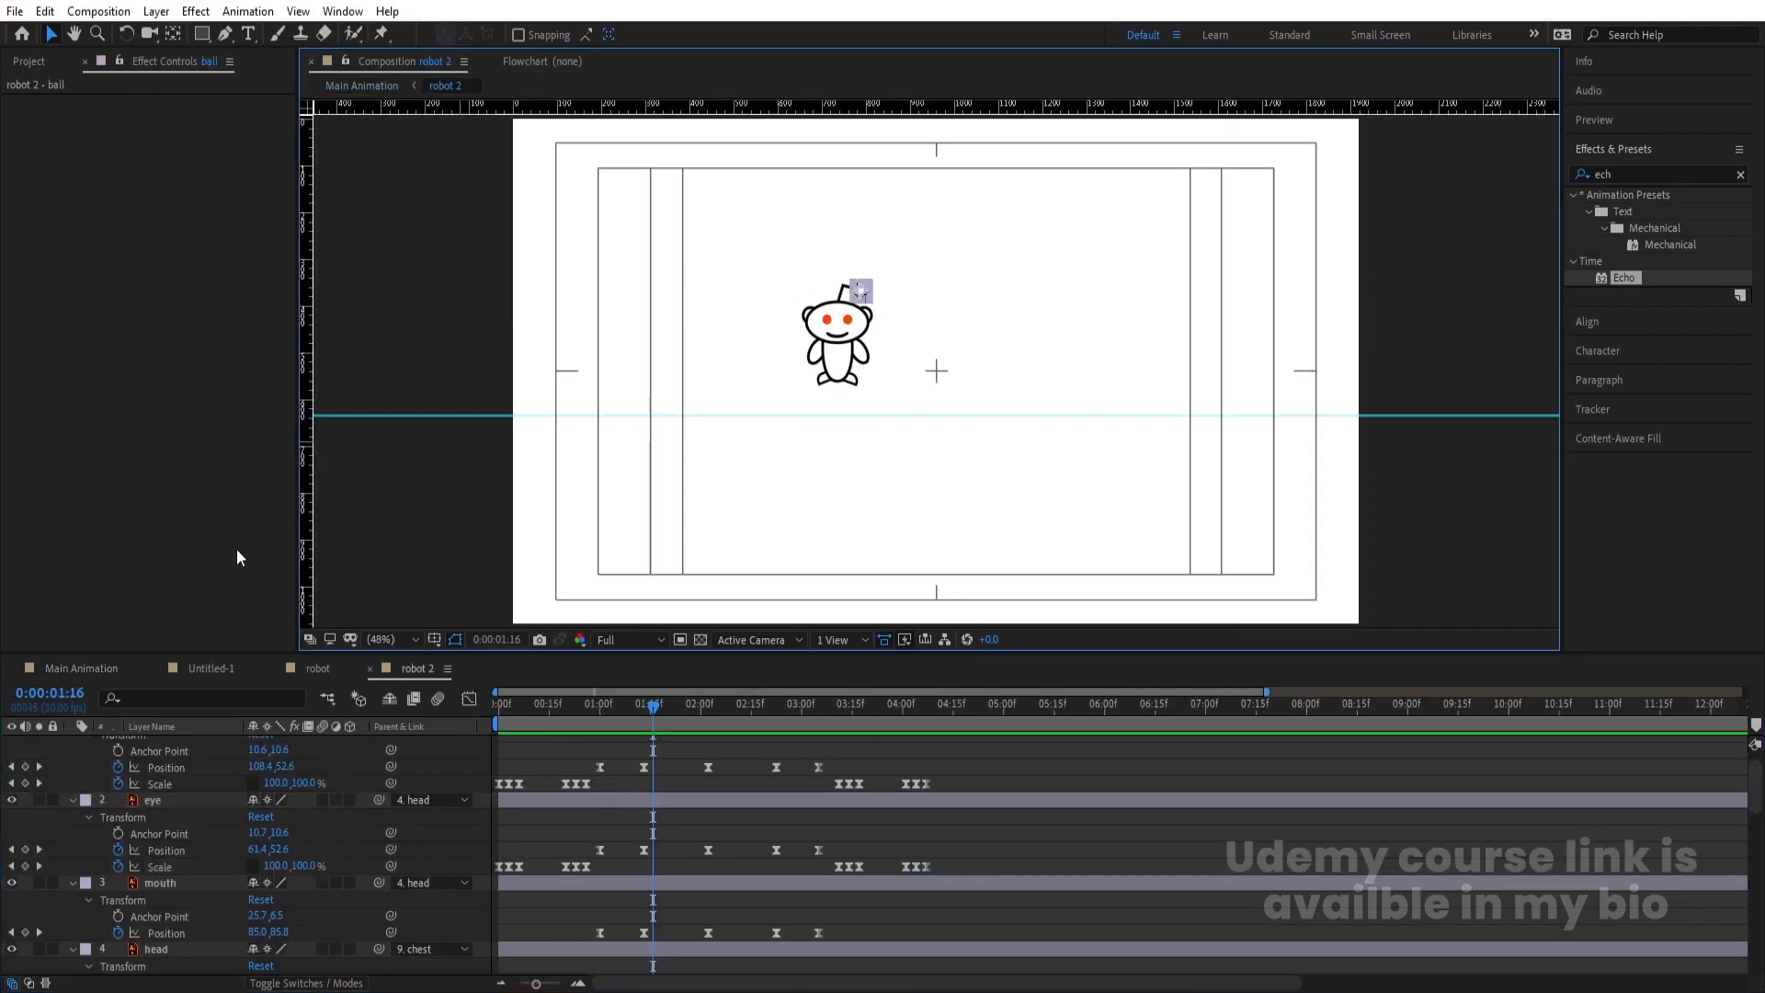
{"action": "left_click", "coordinate": [114, 659]}
{"action": "double_click", "coordinate": [813, 864]}
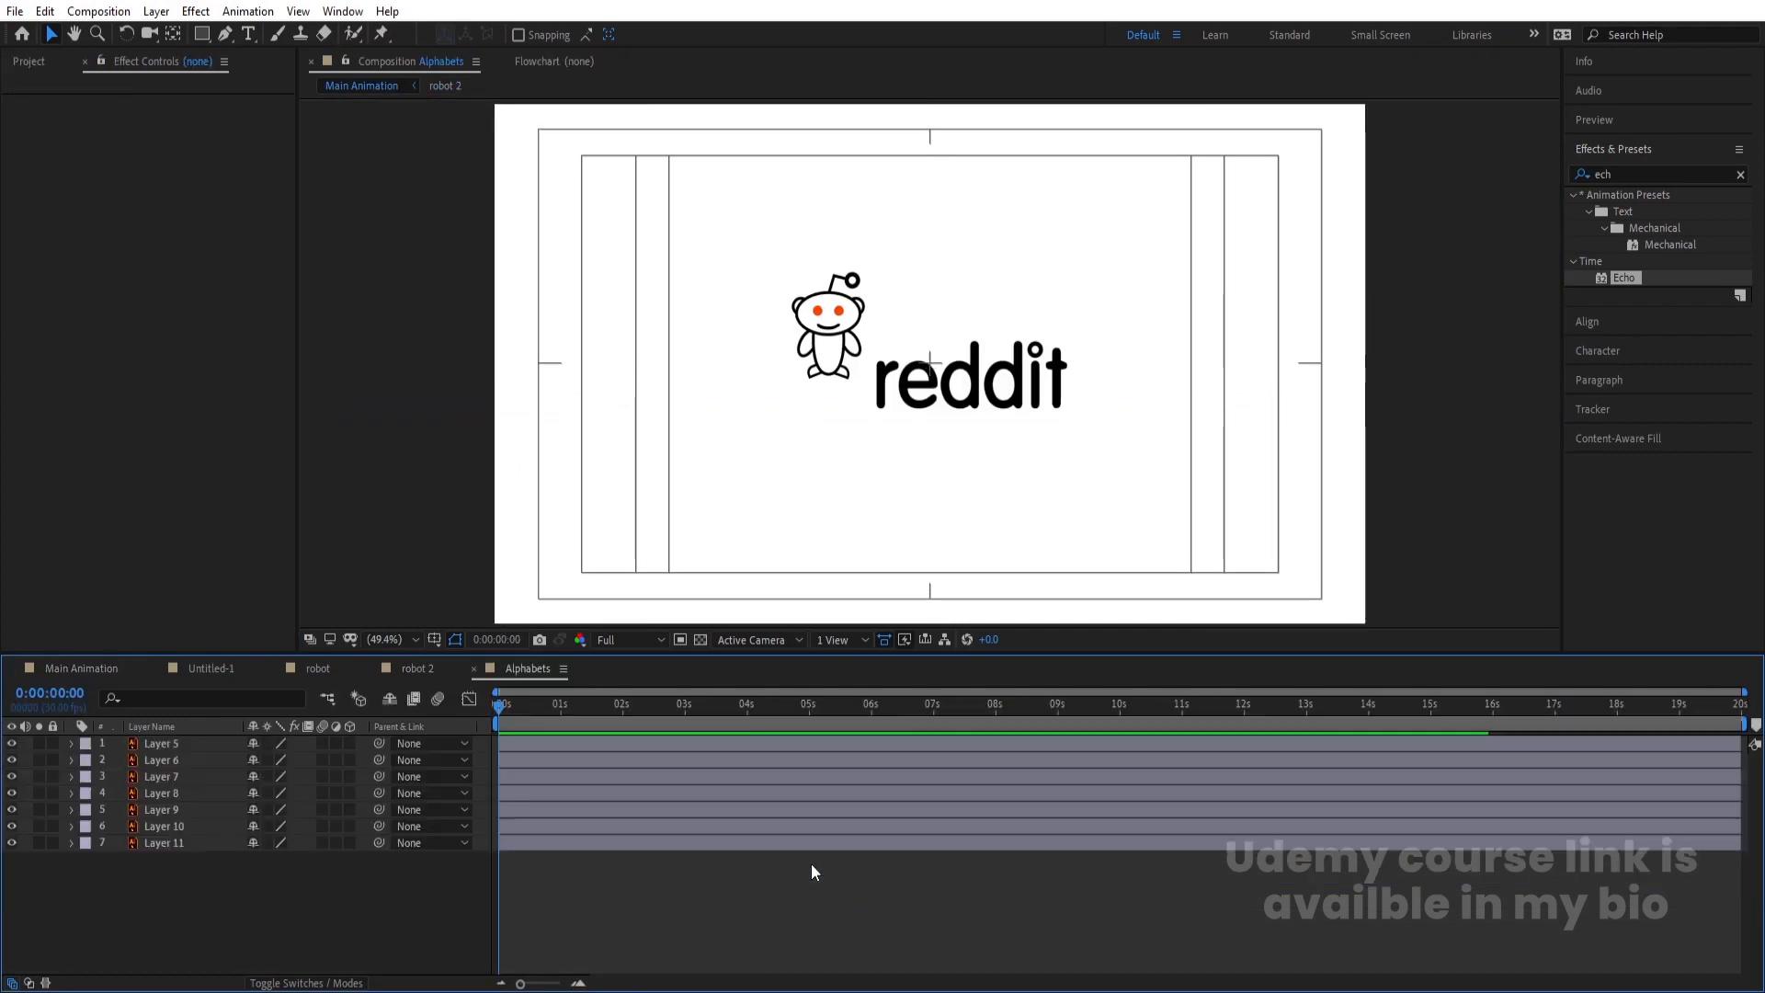
{"action": "key", "text": "ctrl+v"}
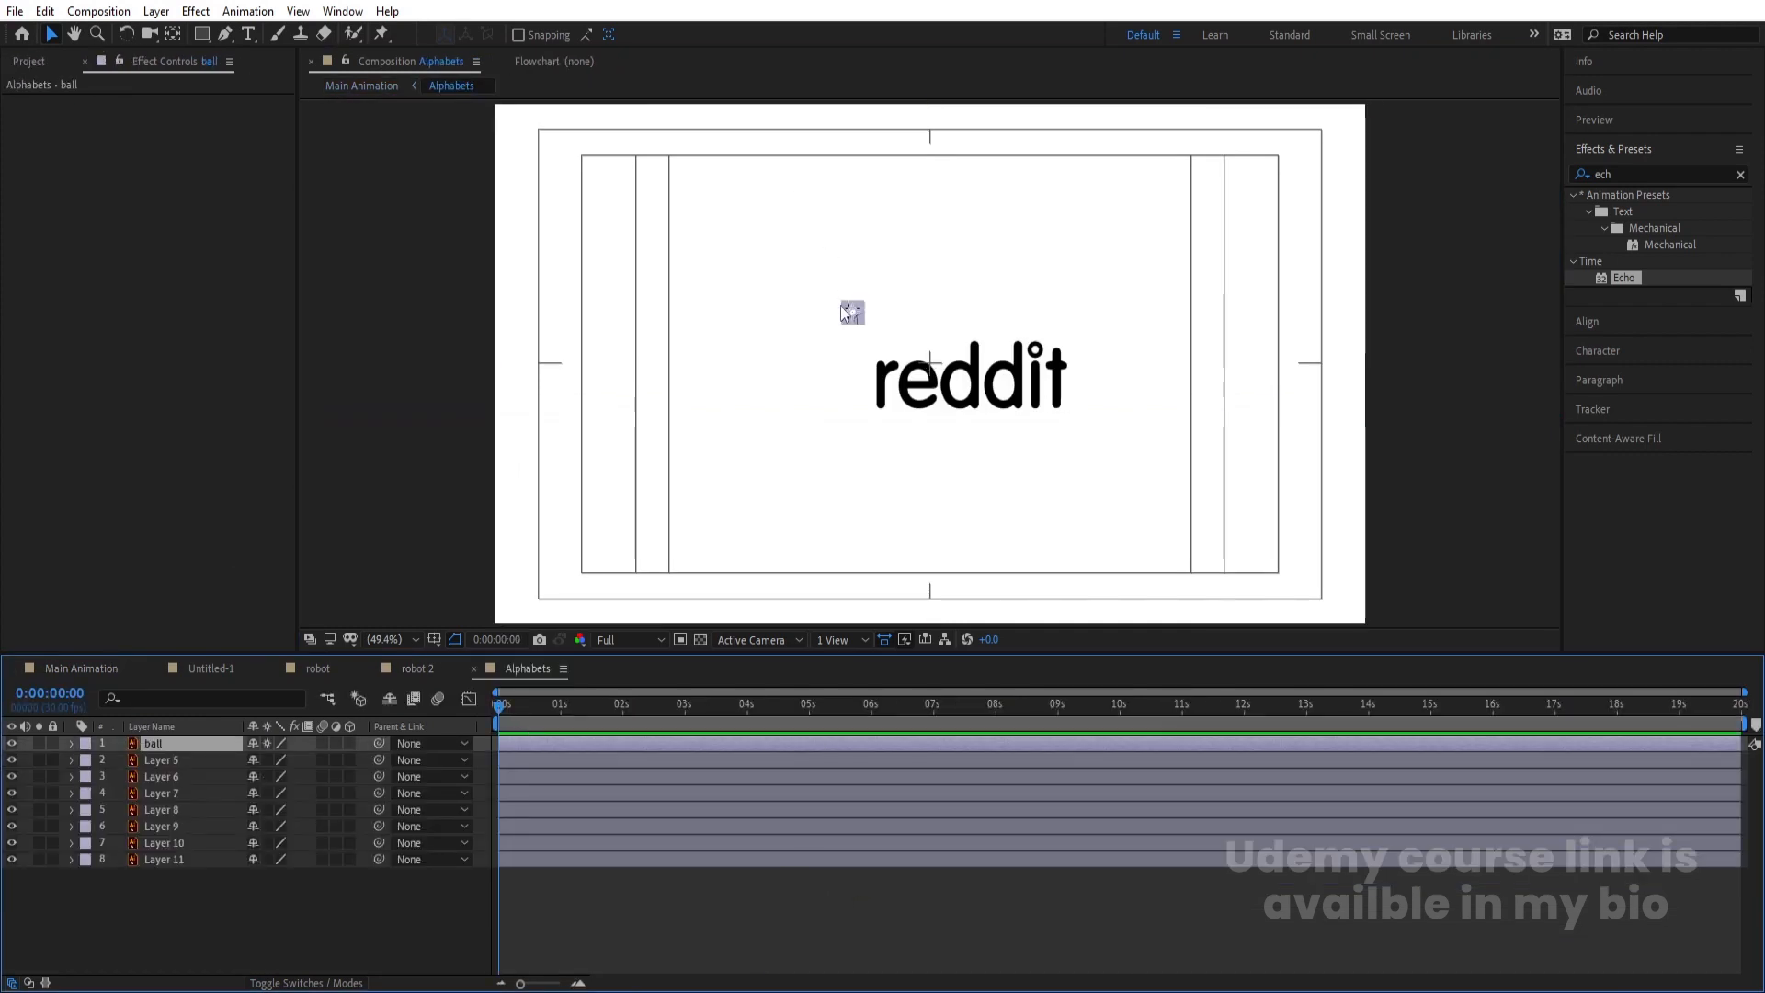
Set the pasted ball's Y position to 364.7, comparing it with the robot's antenna ball in Main Animation
{"action": "left_click", "coordinate": [808, 341]}
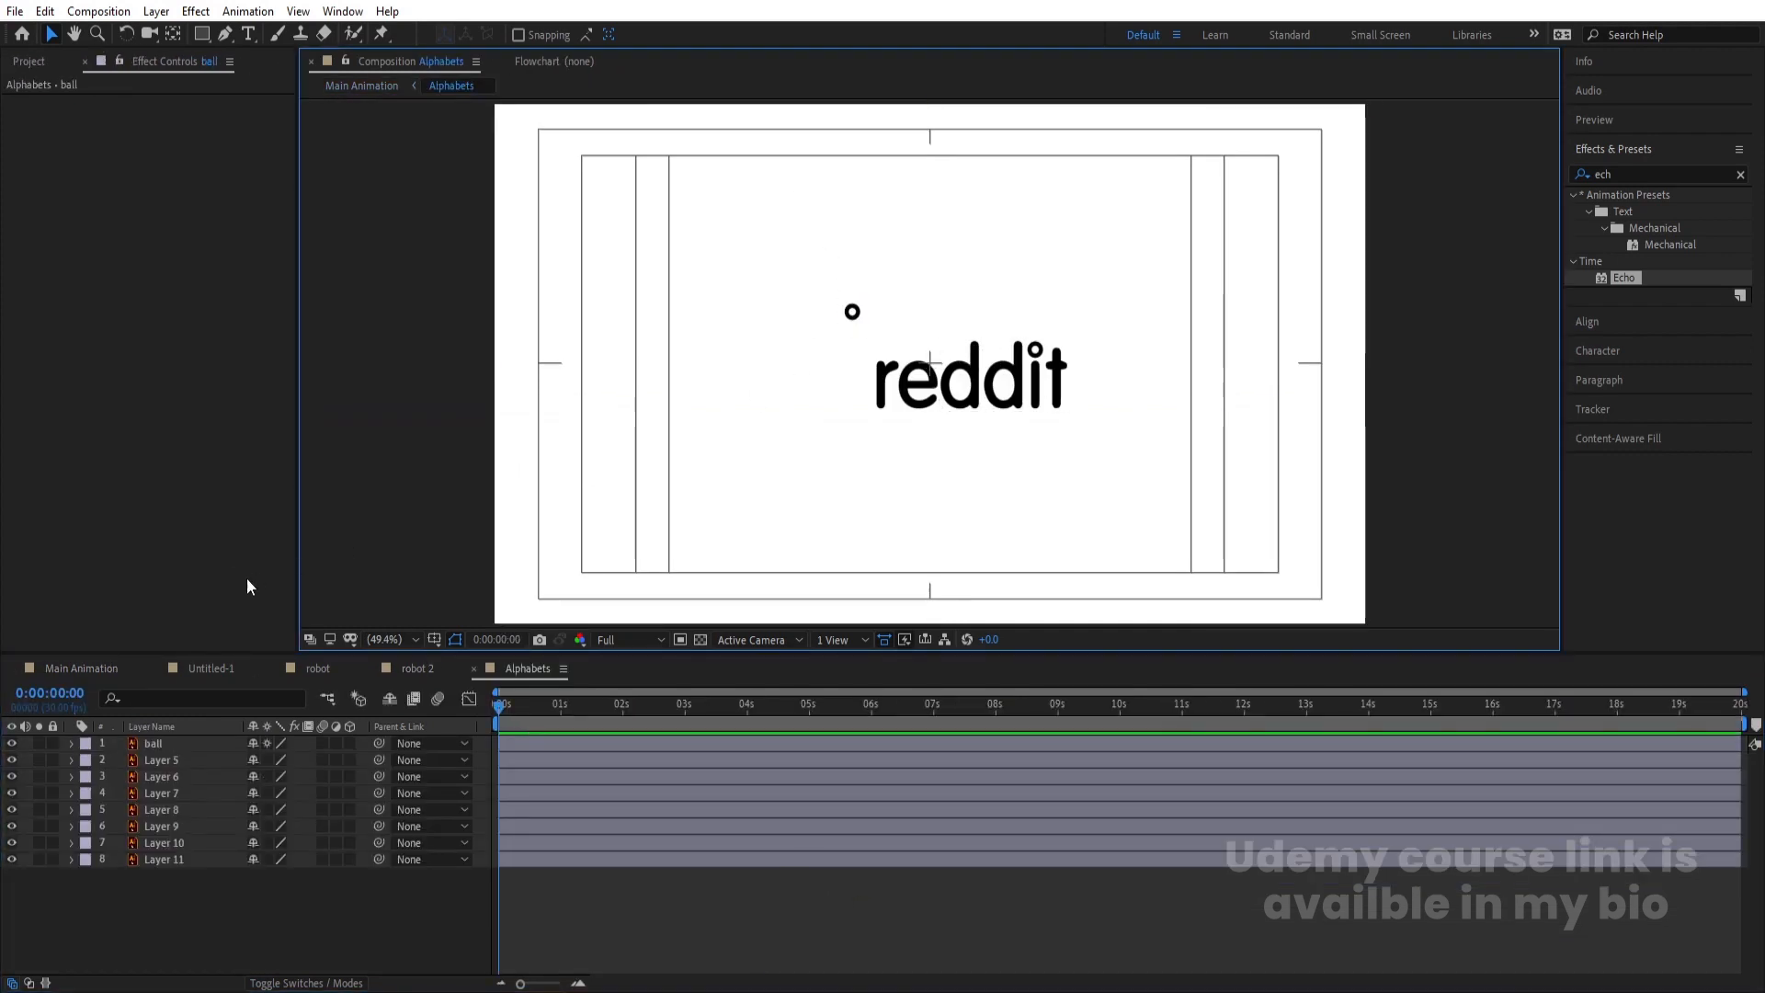
{"action": "left_click", "coordinate": [117, 665]}
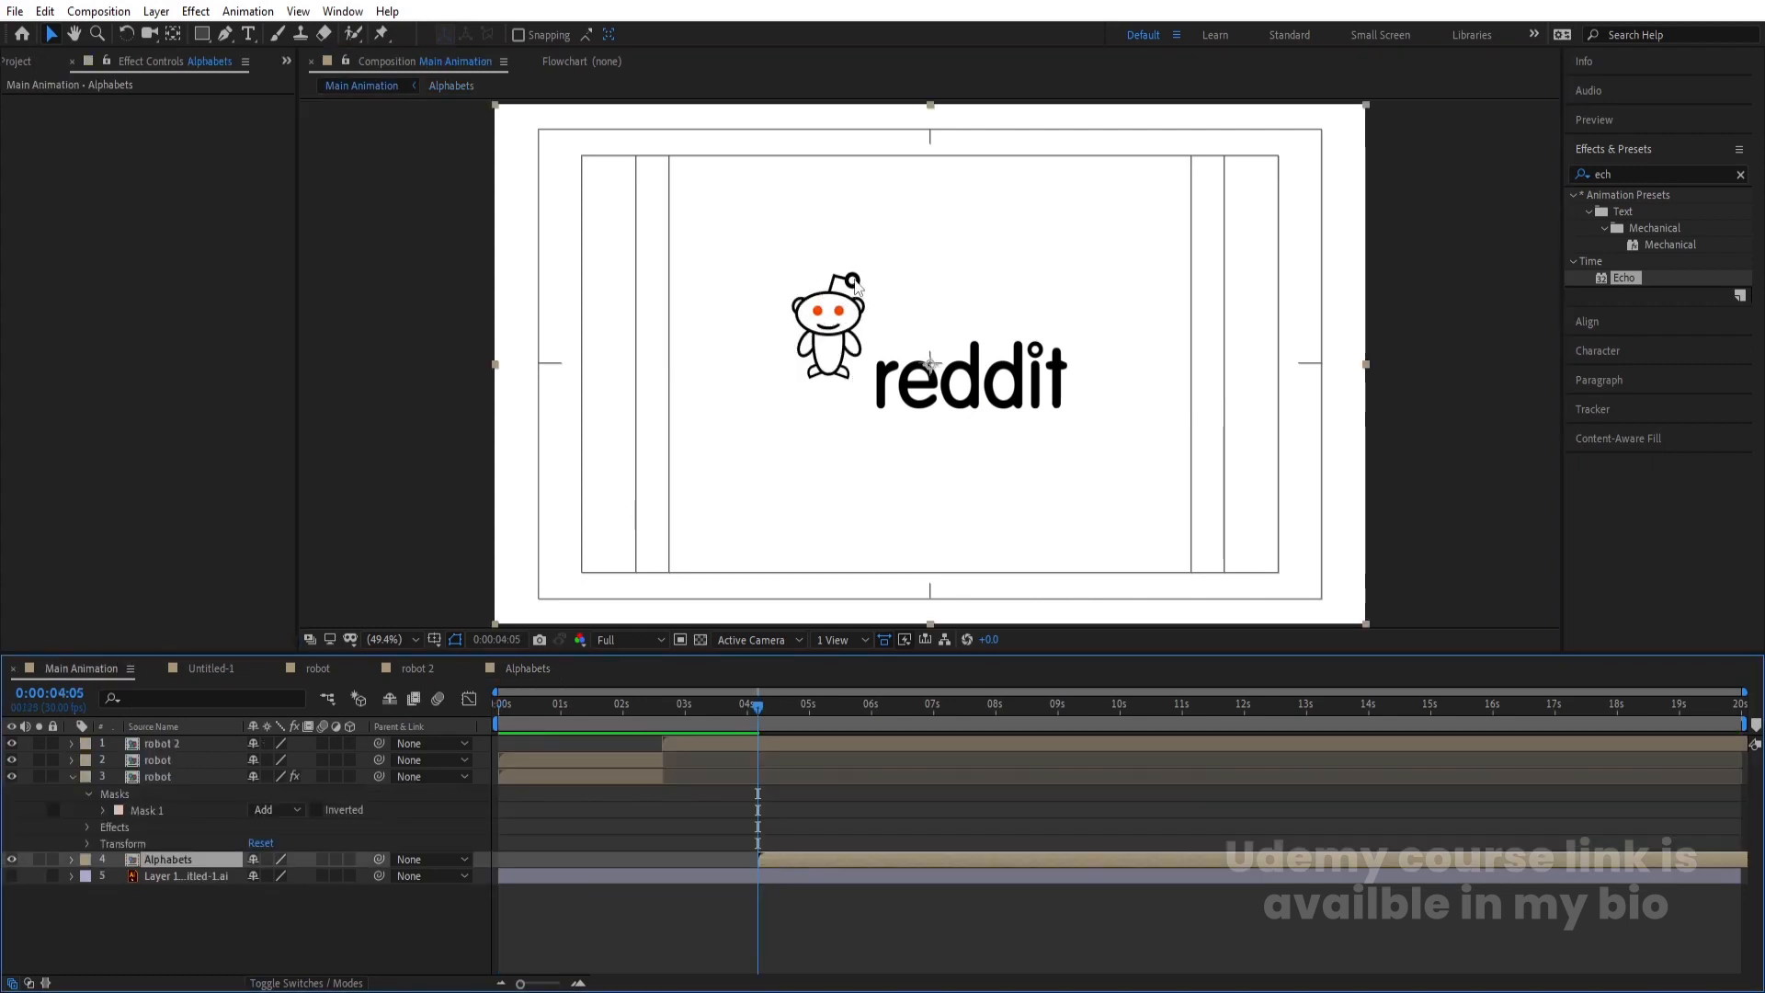
{"action": "double_click", "coordinate": [774, 856]}
{"action": "left_click", "coordinate": [162, 743]}
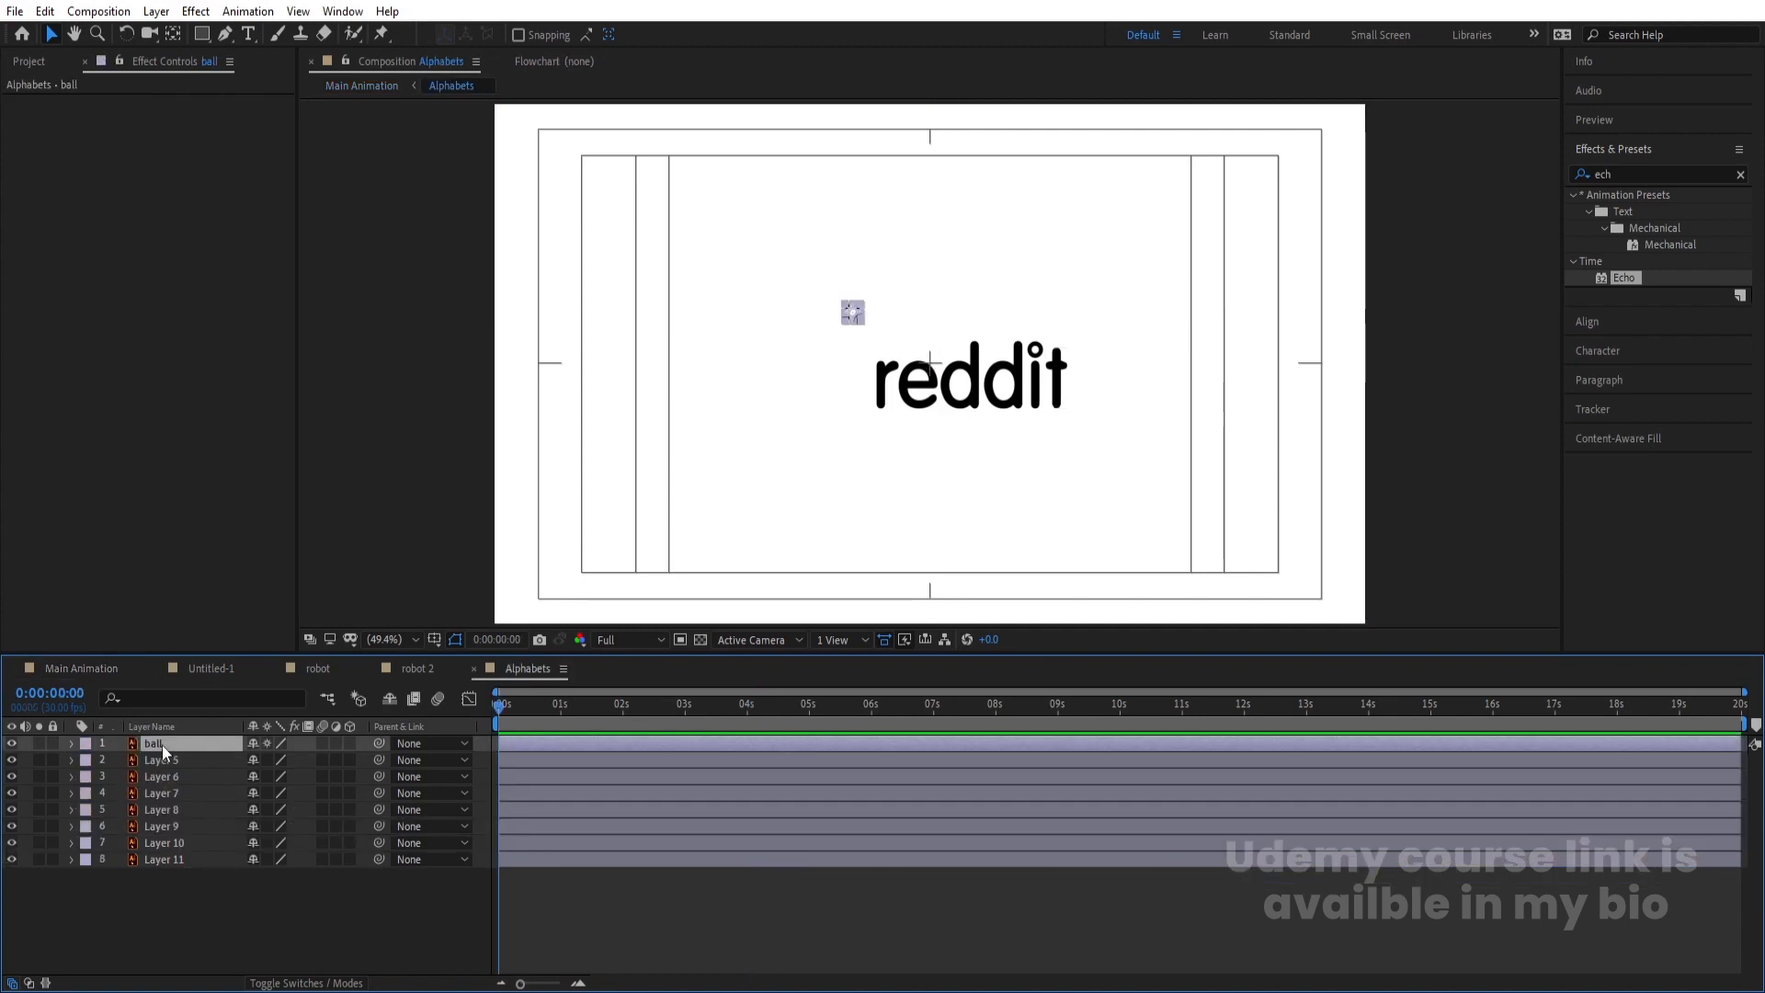
{"action": "key", "text": "p"}
{"action": "left_click_drag", "start_coordinate": [268, 758], "coordinate": [152, 752]}
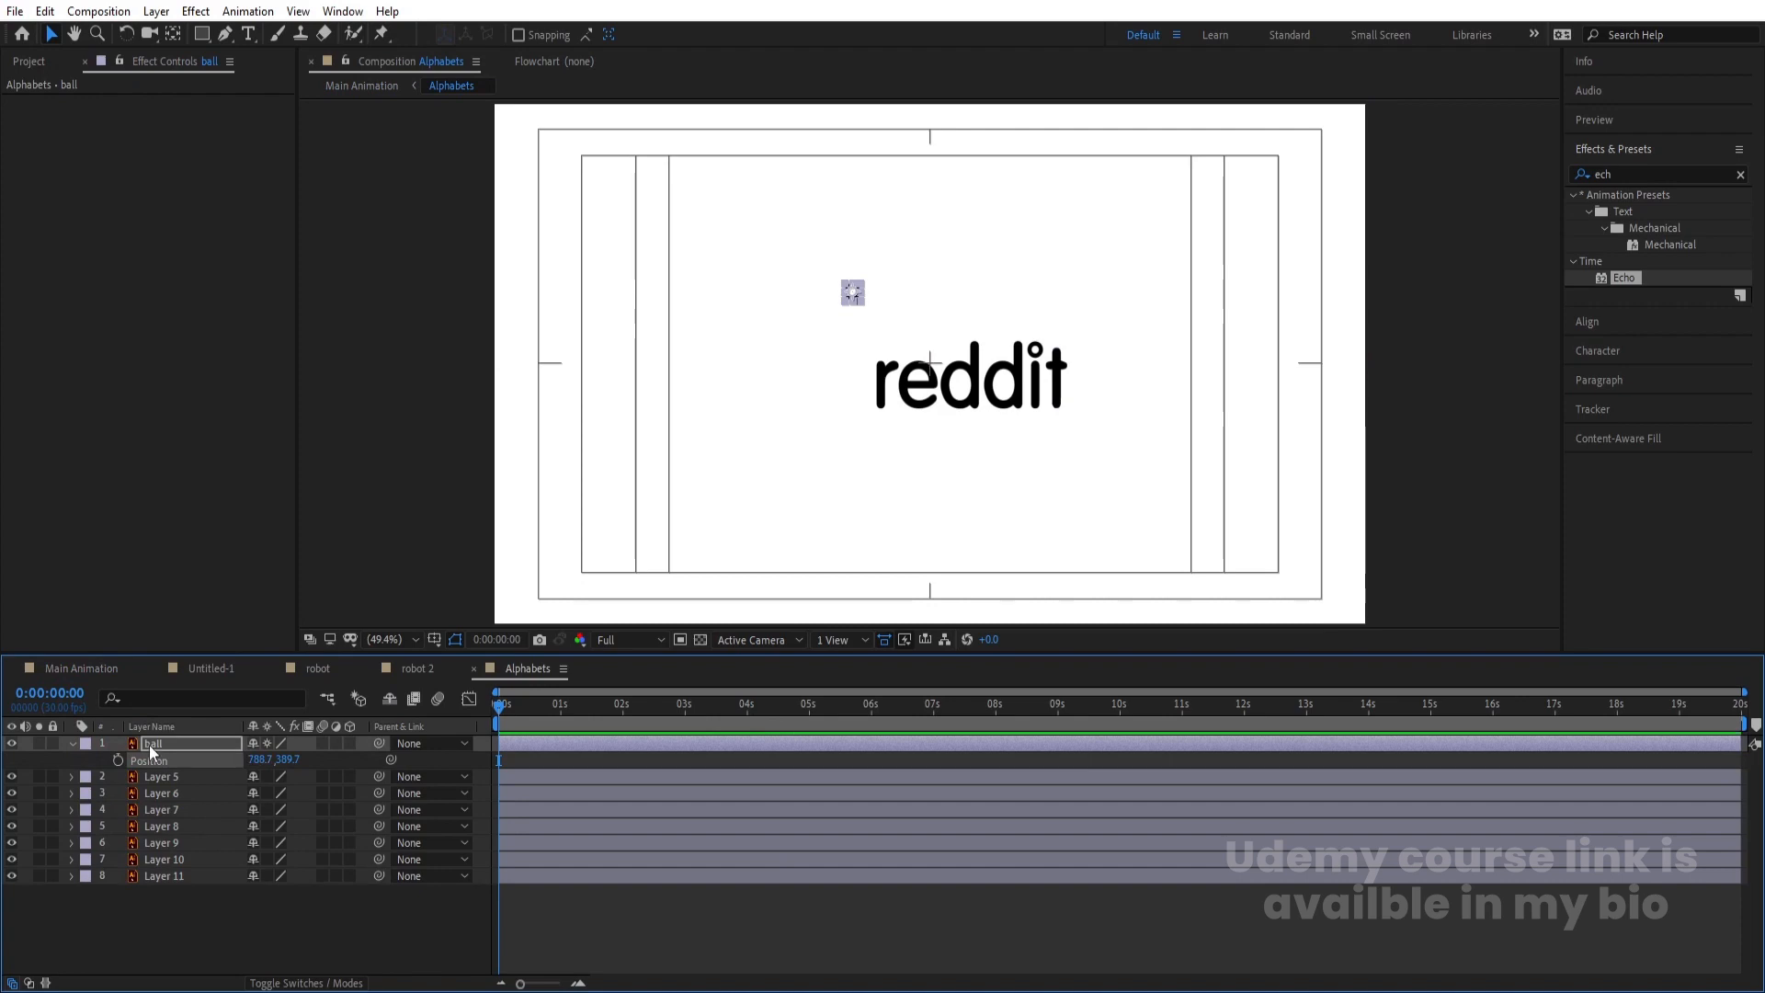
{"action": "left_click", "coordinate": [97, 664]}
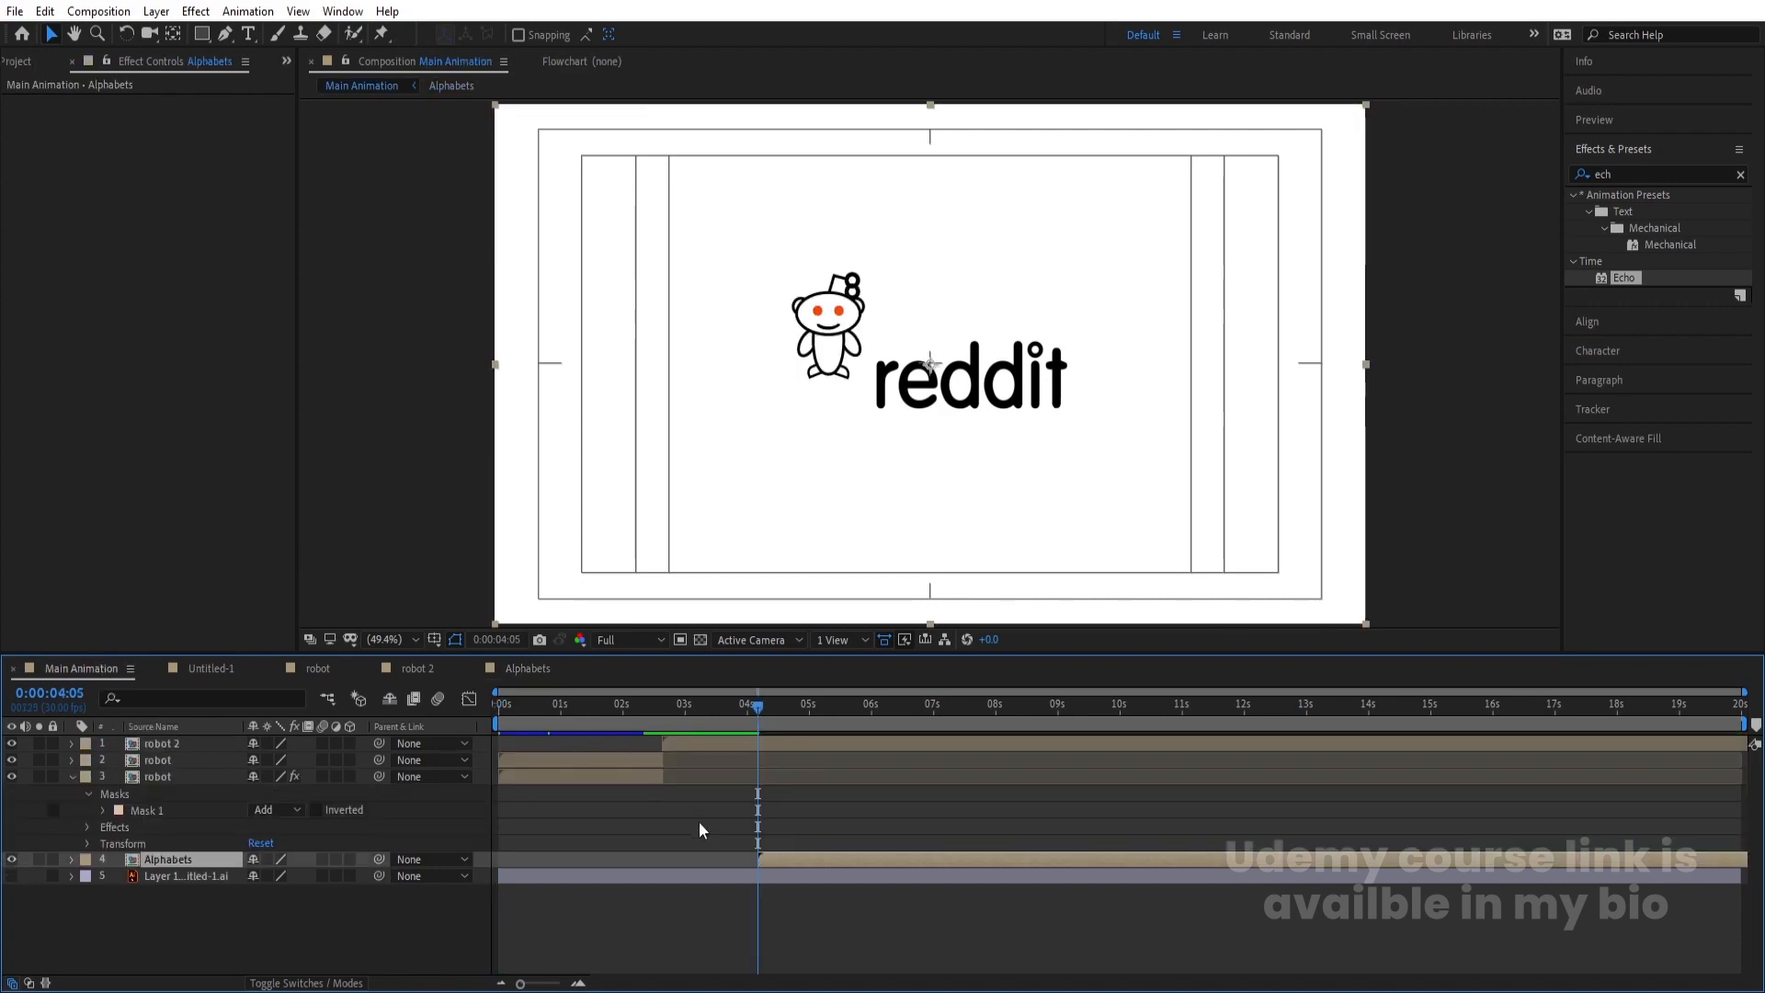
{"action": "double_click", "coordinate": [778, 860]}
{"action": "left_click_drag", "start_coordinate": [287, 759], "coordinate": [266, 757]}
{"action": "left_click", "coordinate": [92, 665]}
{"action": "double_click", "coordinate": [779, 862]}
Show the Position properties of the letter layers and separate the dimensions of Layer 5, Layer 6 and Layer 7
{"action": "left_click", "coordinate": [261, 929]}
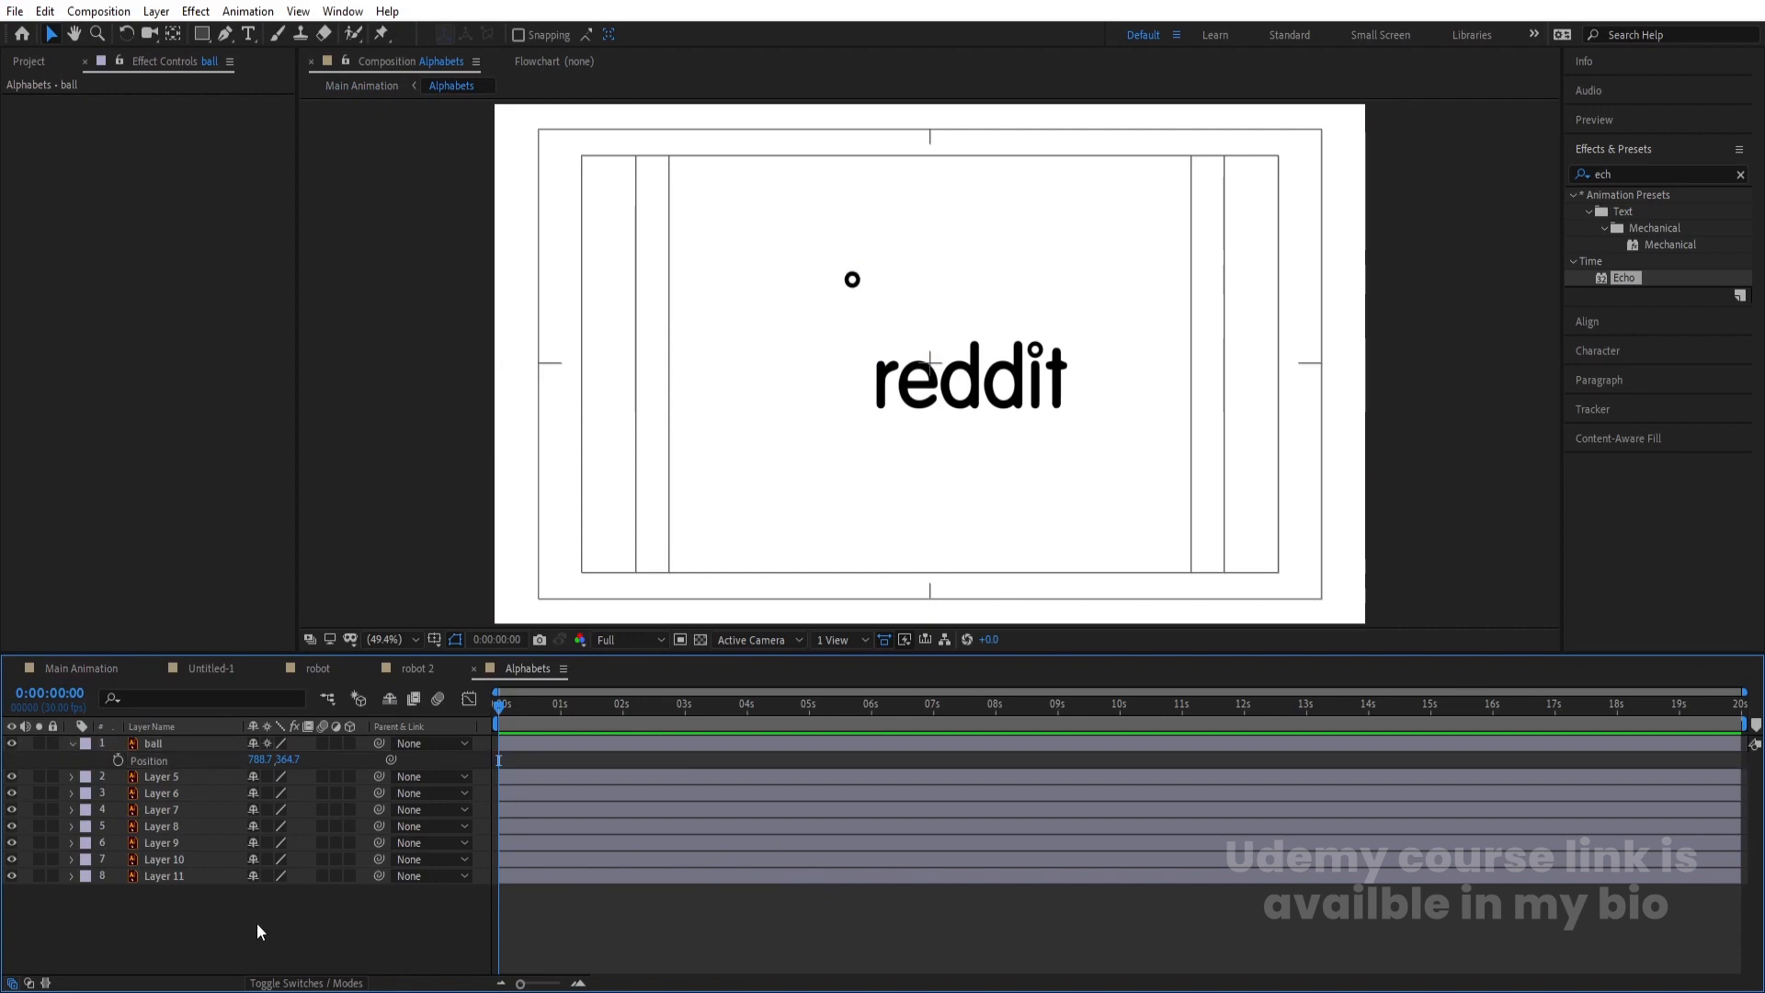
{"action": "left_click", "coordinate": [170, 875]}
{"action": "left_click", "coordinate": [169, 776], "text": "shift"}
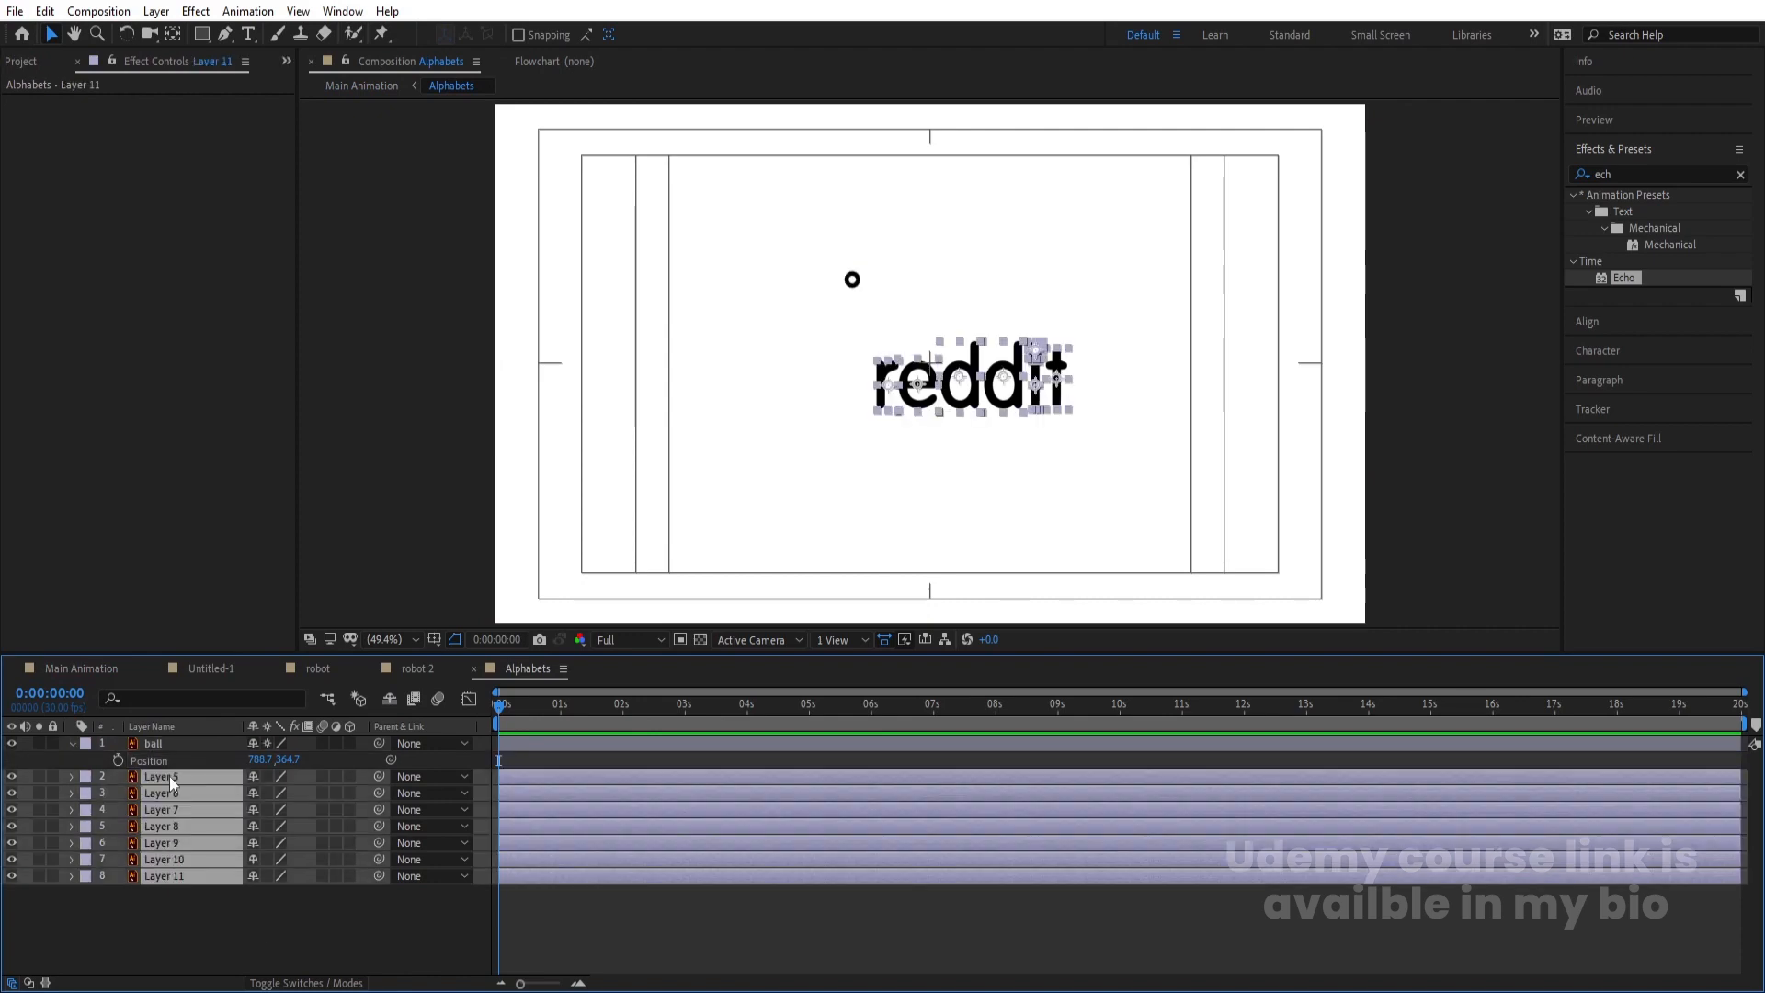
{"action": "key", "text": "p"}
{"action": "scroll", "coordinate": [235, 781], "scroll_direction": "up", "scroll_amount": 1}
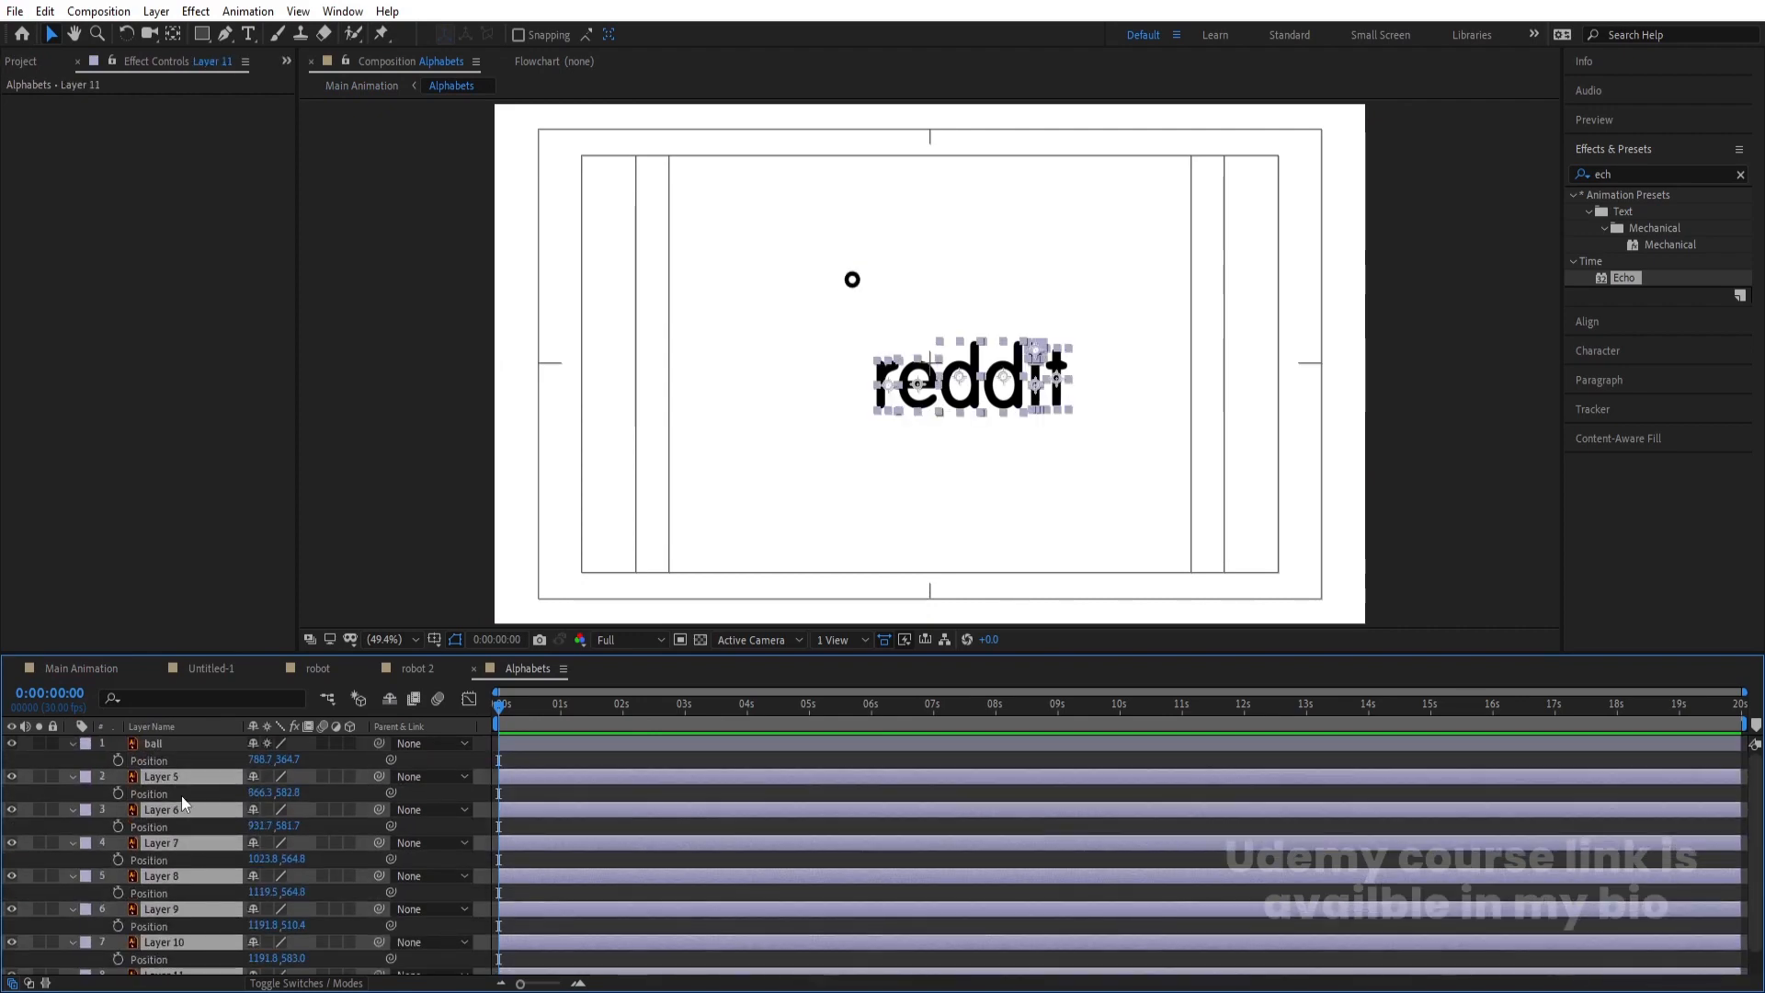
{"action": "left_click", "coordinate": [175, 793]}
{"action": "right_click", "coordinate": [174, 792]}
{"action": "left_click", "coordinate": [237, 593]}
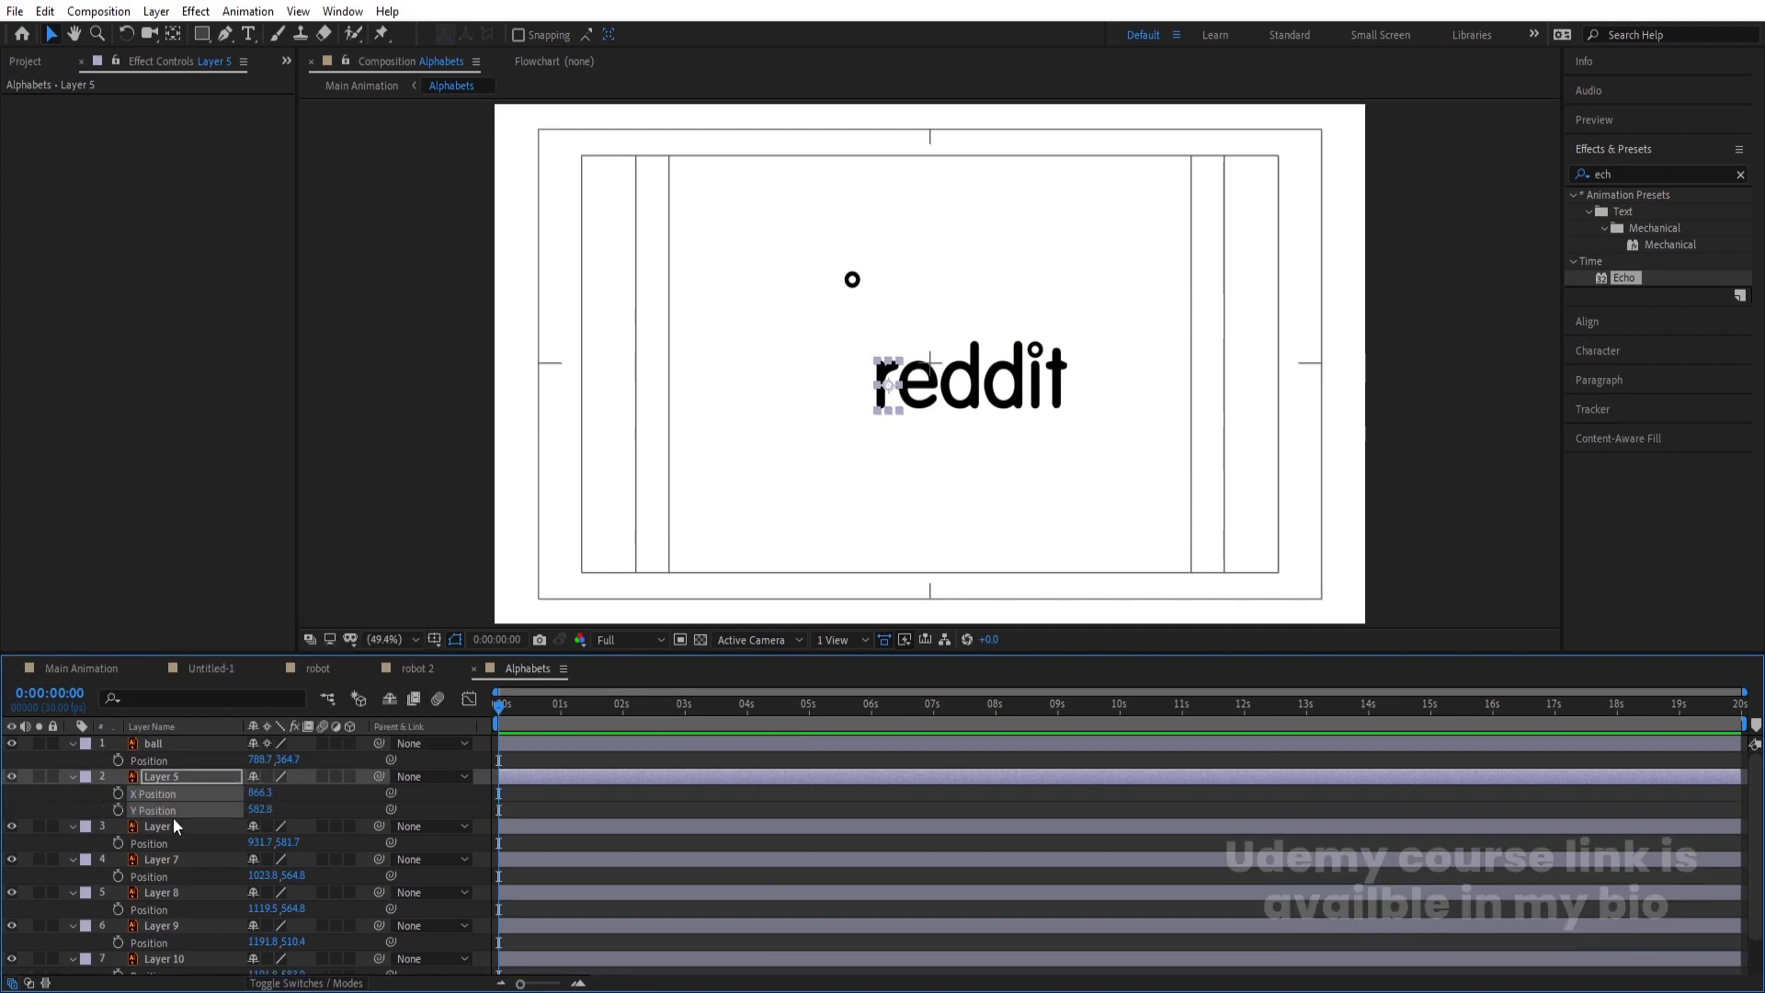
{"action": "left_click", "coordinate": [162, 838]}
{"action": "right_click", "coordinate": [161, 838]}
{"action": "left_click", "coordinate": [230, 644]}
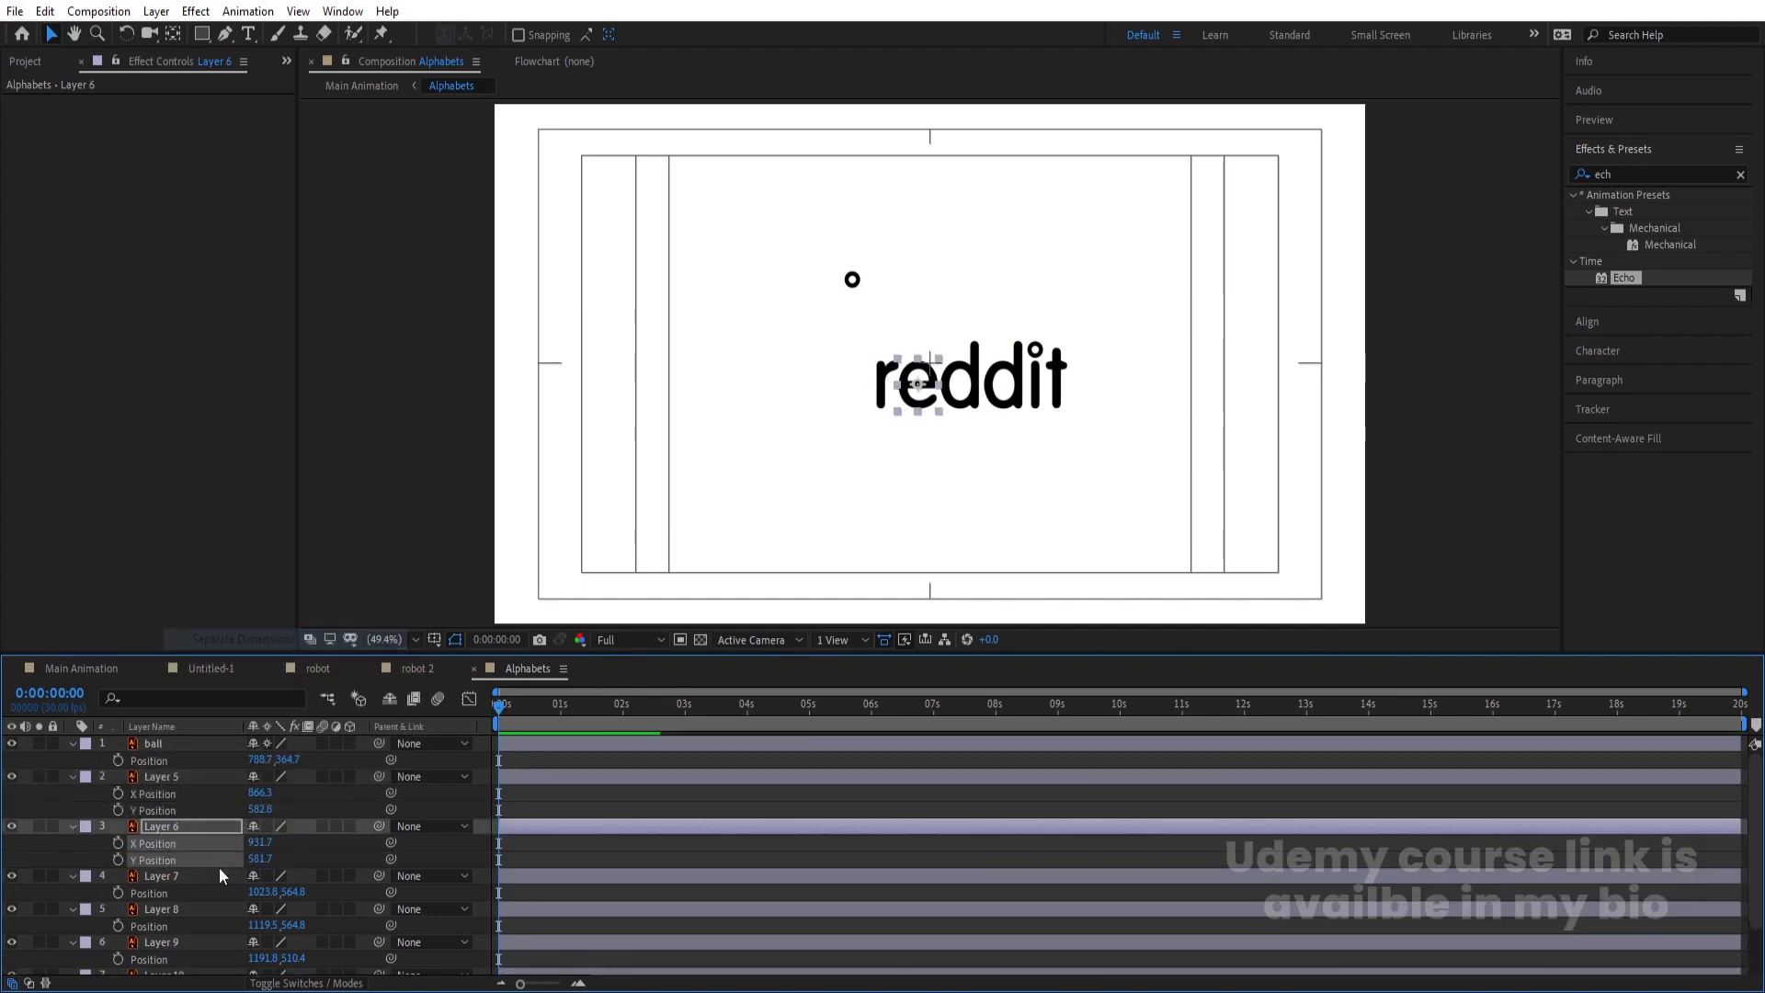
{"action": "left_click", "coordinate": [192, 893]}
{"action": "right_click", "coordinate": [191, 894]}
{"action": "left_click", "coordinate": [258, 697]}
Separate the Position dimensions of Layer 8, Layer 9, Layer 10 and Layer 11
{"action": "scroll", "coordinate": [163, 868], "scroll_direction": "down", "scroll_amount": 2}
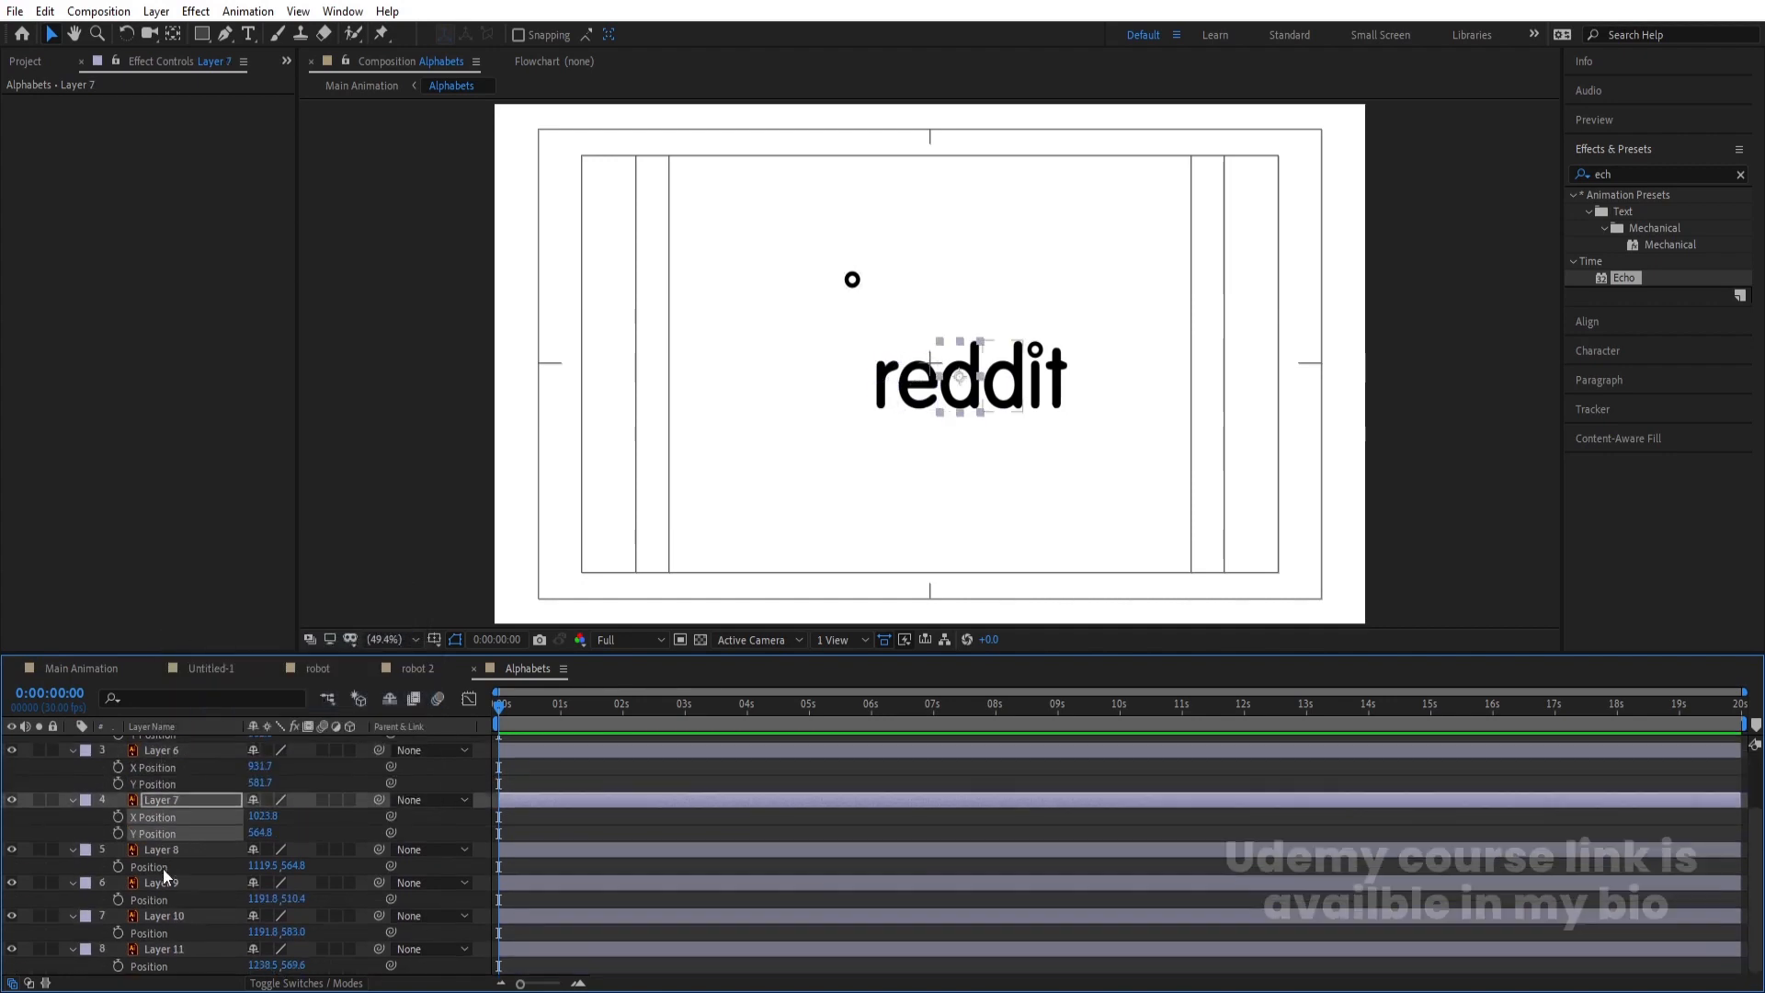
{"action": "left_click", "coordinate": [173, 865]}
{"action": "right_click", "coordinate": [173, 865]}
{"action": "left_click", "coordinate": [235, 663]}
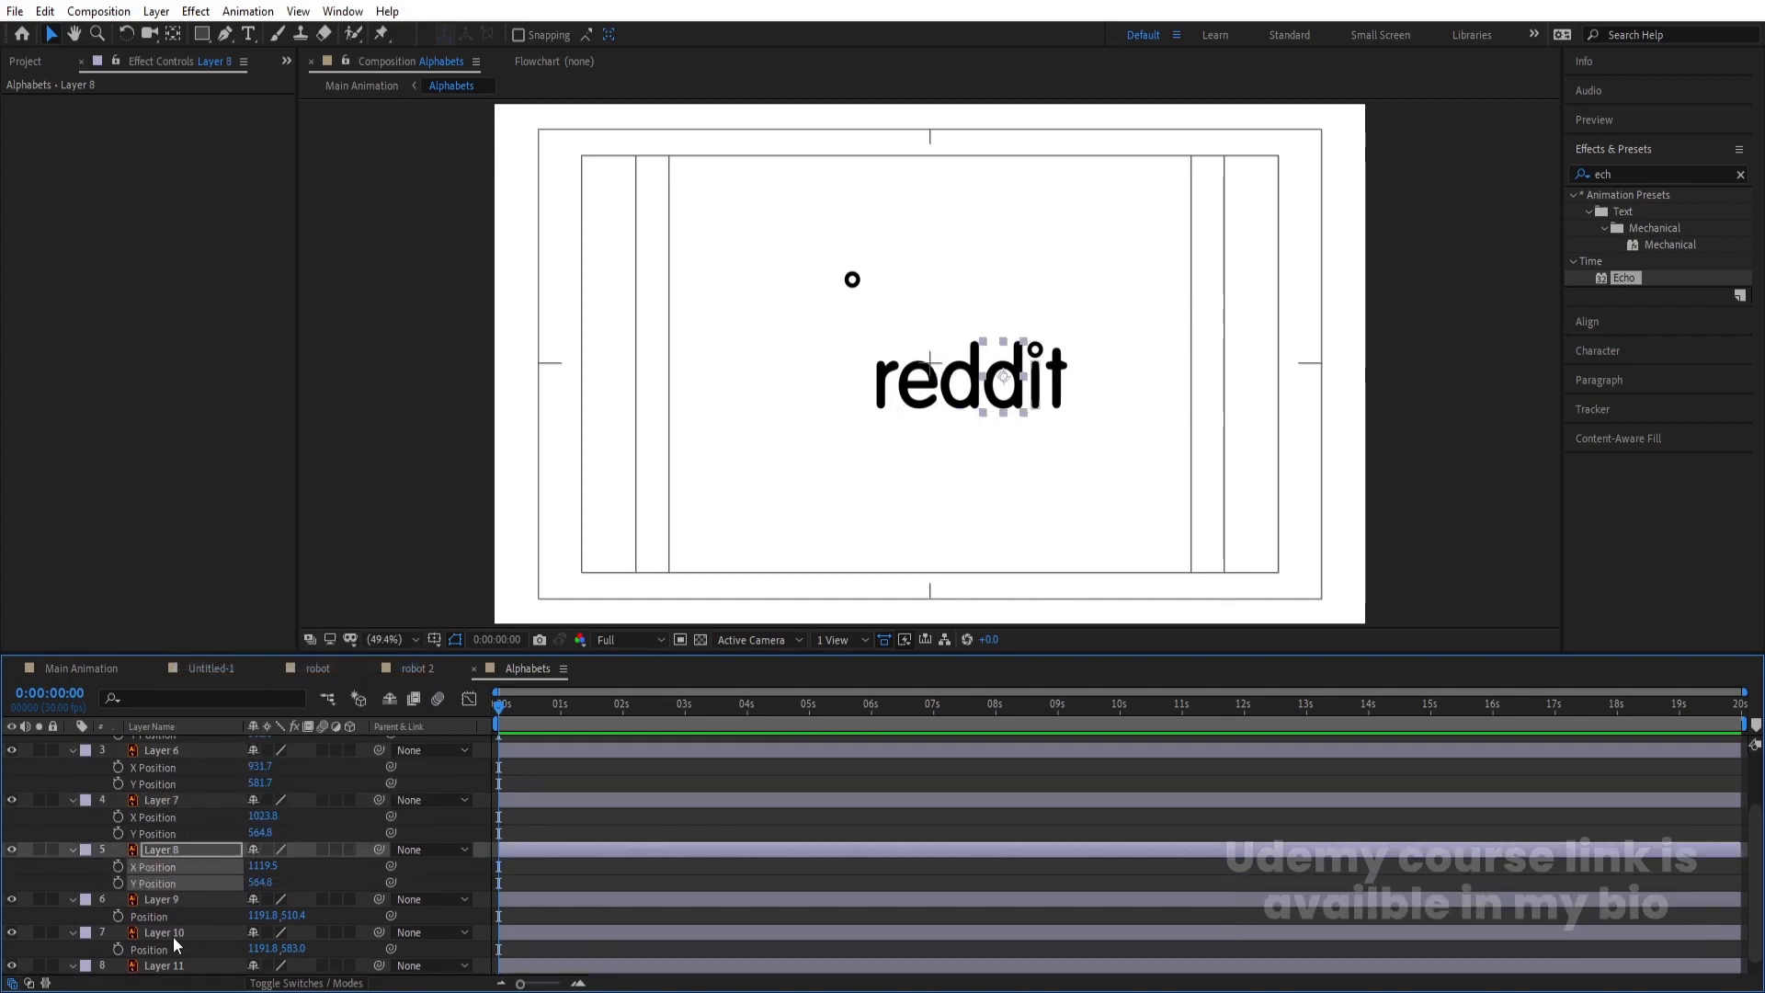
{"action": "left_click", "coordinate": [169, 912]}
{"action": "right_click", "coordinate": [168, 912]}
{"action": "left_click", "coordinate": [273, 713]}
{"action": "scroll", "coordinate": [230, 838], "scroll_direction": "down", "scroll_amount": 2}
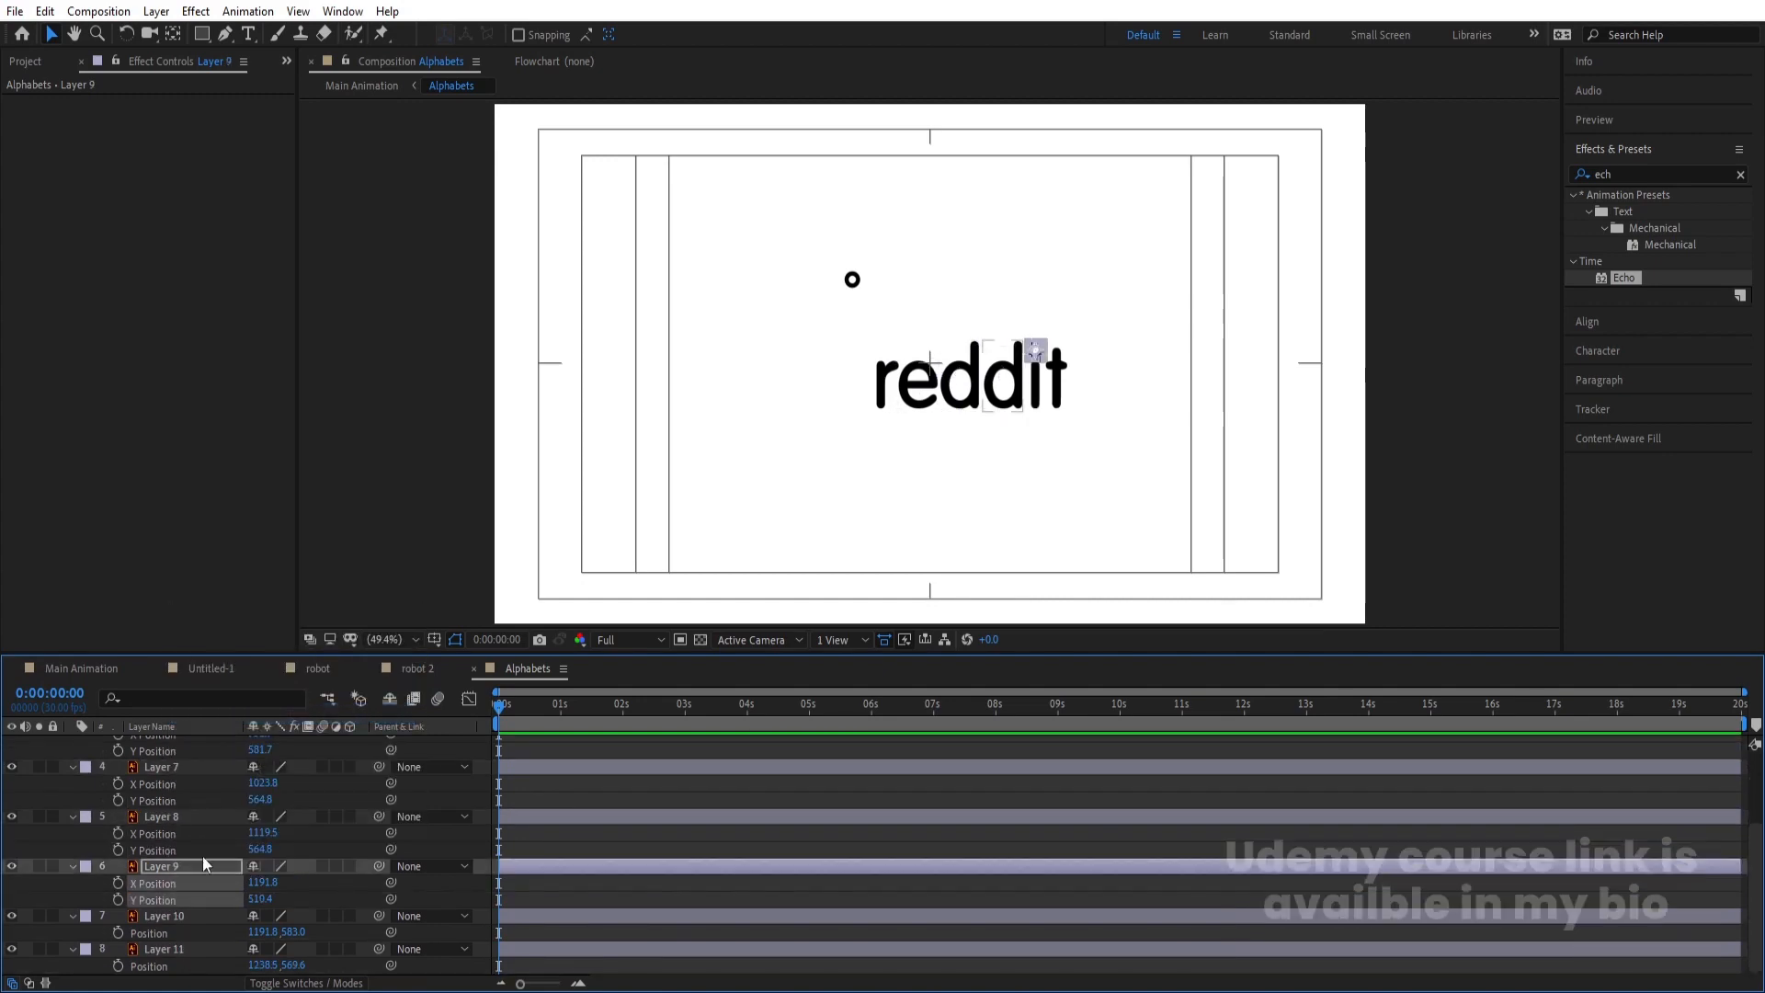
{"action": "left_click", "coordinate": [179, 934]}
{"action": "right_click", "coordinate": [179, 934]}
{"action": "left_click", "coordinate": [276, 733]}
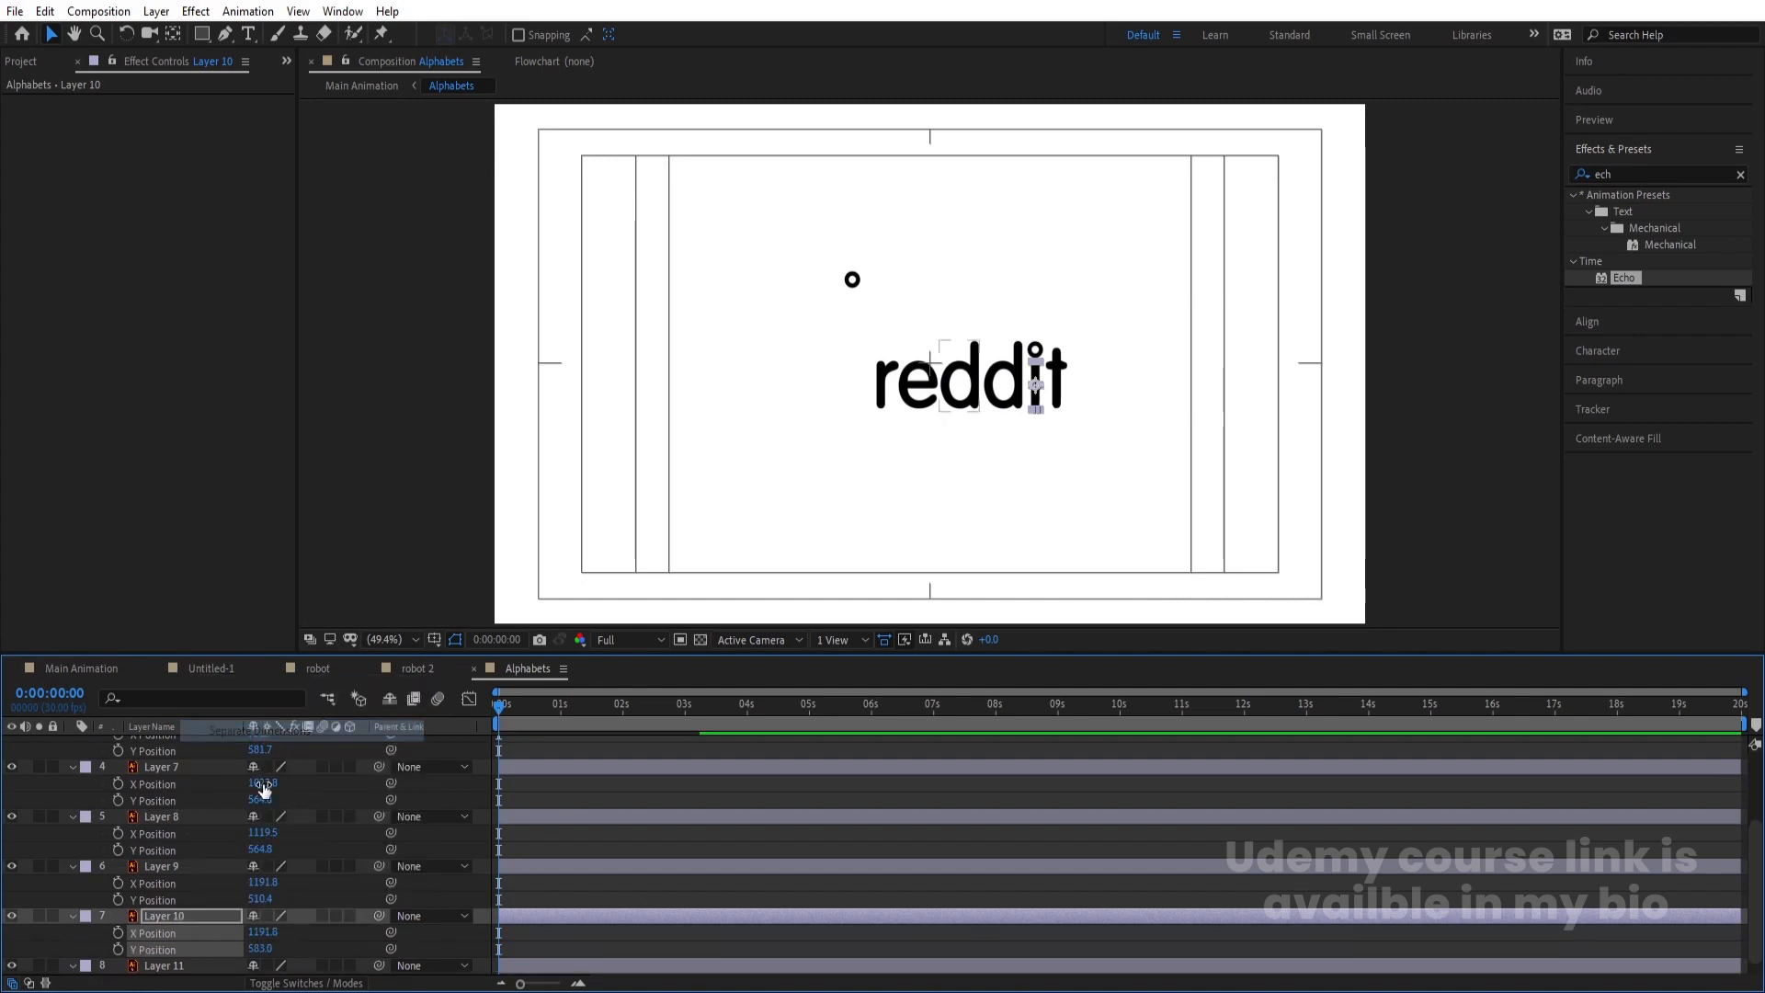
{"action": "scroll", "coordinate": [241, 882], "scroll_direction": "down", "scroll_amount": 1}
{"action": "left_click", "coordinate": [179, 965]}
{"action": "right_click", "coordinate": [179, 965]}
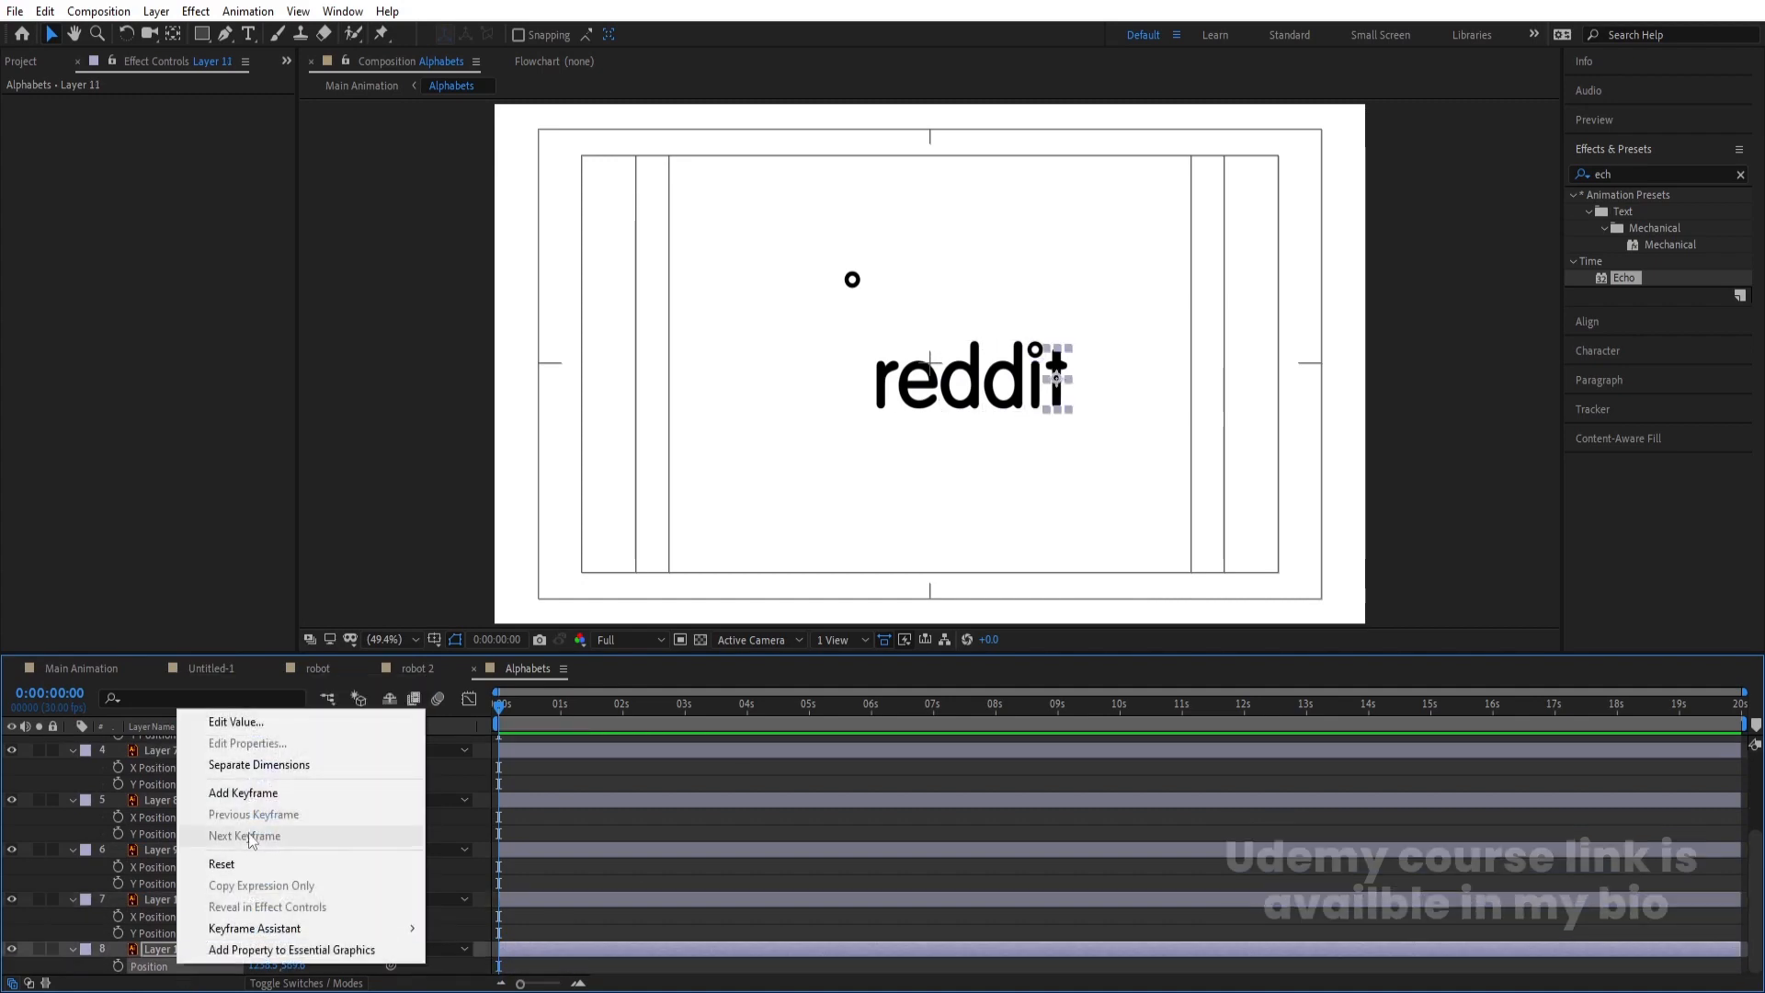
{"action": "left_click", "coordinate": [253, 765]}
Add X Position and Y Position keyframes at 0:00:00:00 to all letter layers, Layer 5 through Layer 11
{"action": "scroll", "coordinate": [625, 820], "scroll_direction": "up", "scroll_amount": 8}
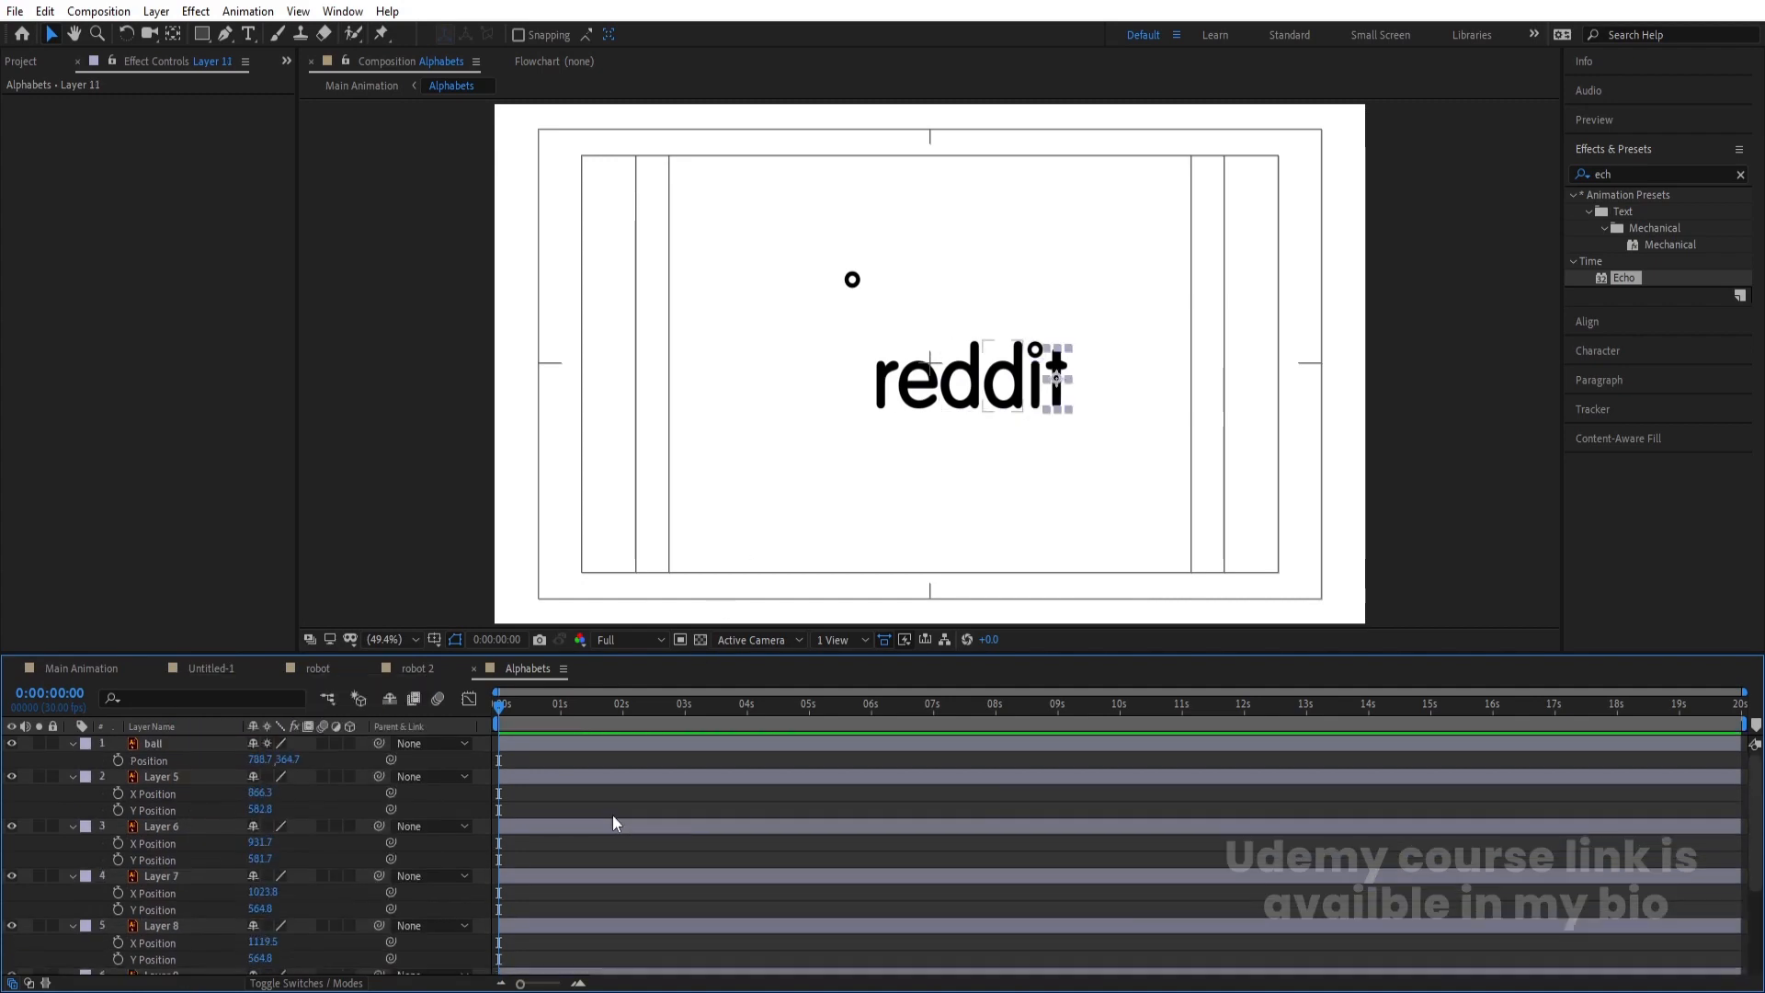
{"action": "left_click", "coordinate": [157, 780]}
{"action": "scroll", "coordinate": [157, 780], "scroll_direction": "down", "scroll_amount": 3}
{"action": "left_click", "coordinate": [152, 933], "text": "shift"}
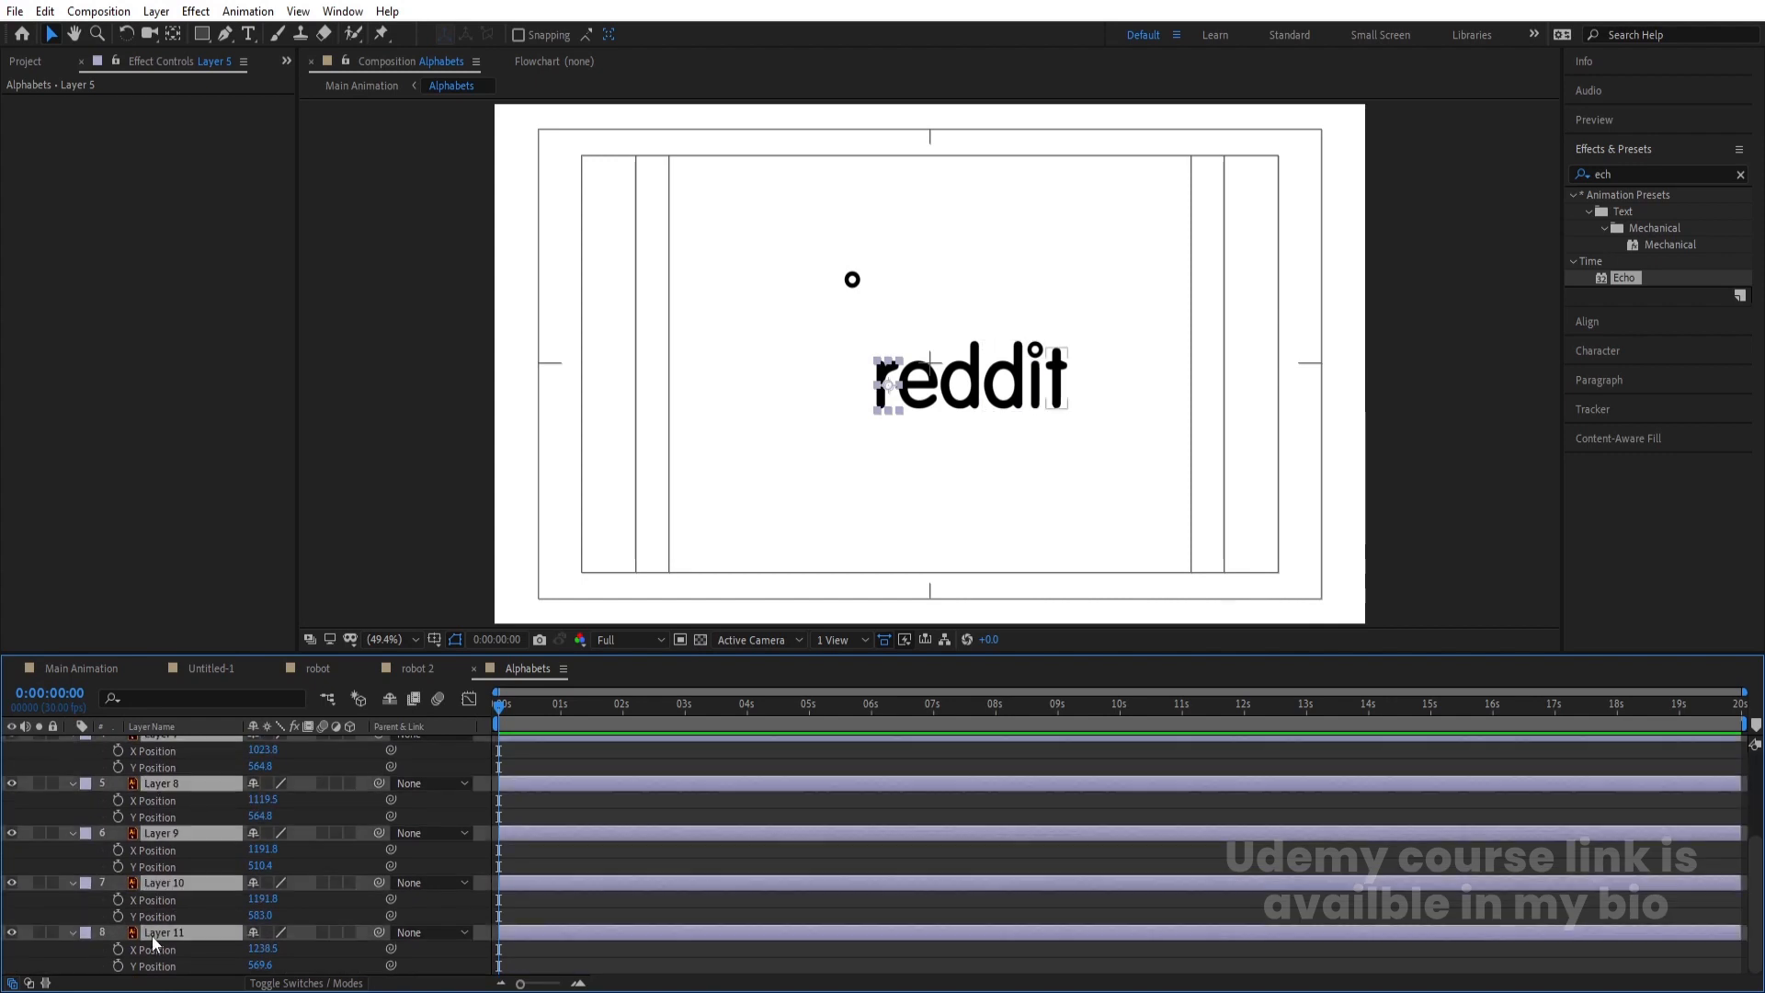
{"action": "left_click", "coordinate": [117, 948]}
{"action": "left_click", "coordinate": [118, 966]}
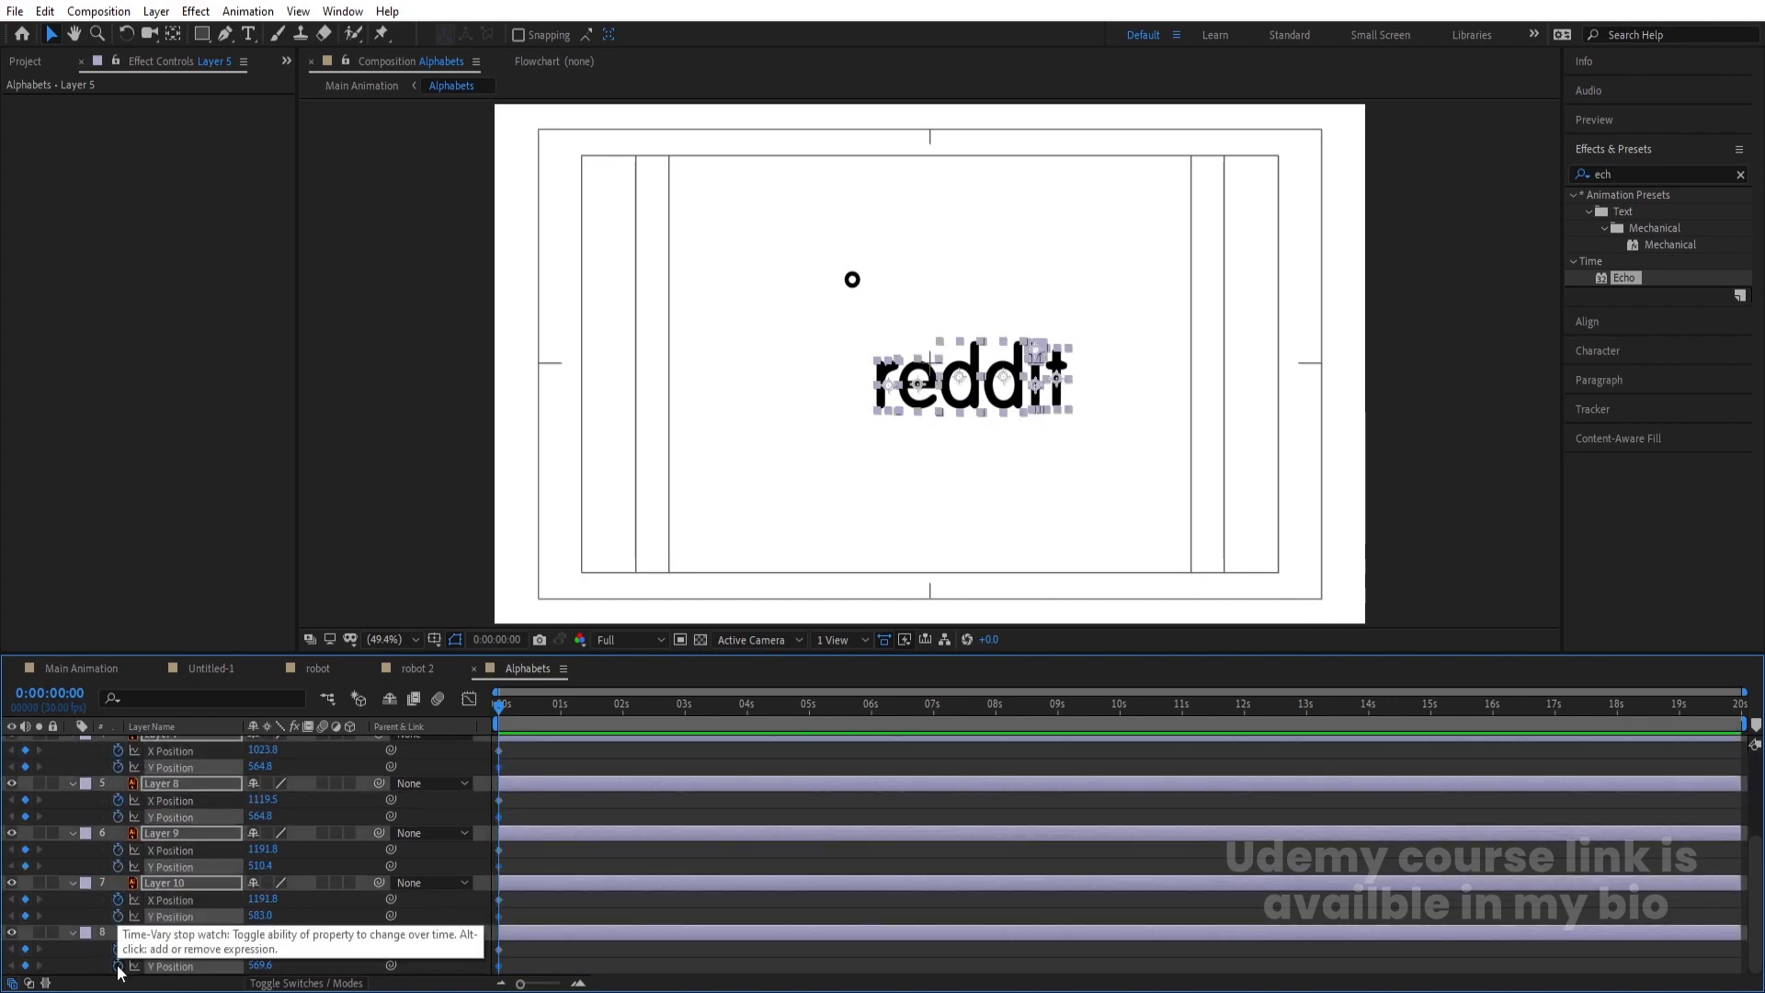
Add X Position and Y Position keyframes to all letter layers at 0:00:01:00
{"action": "key", "text": "equal"}
{"action": "key", "text": "equal"}
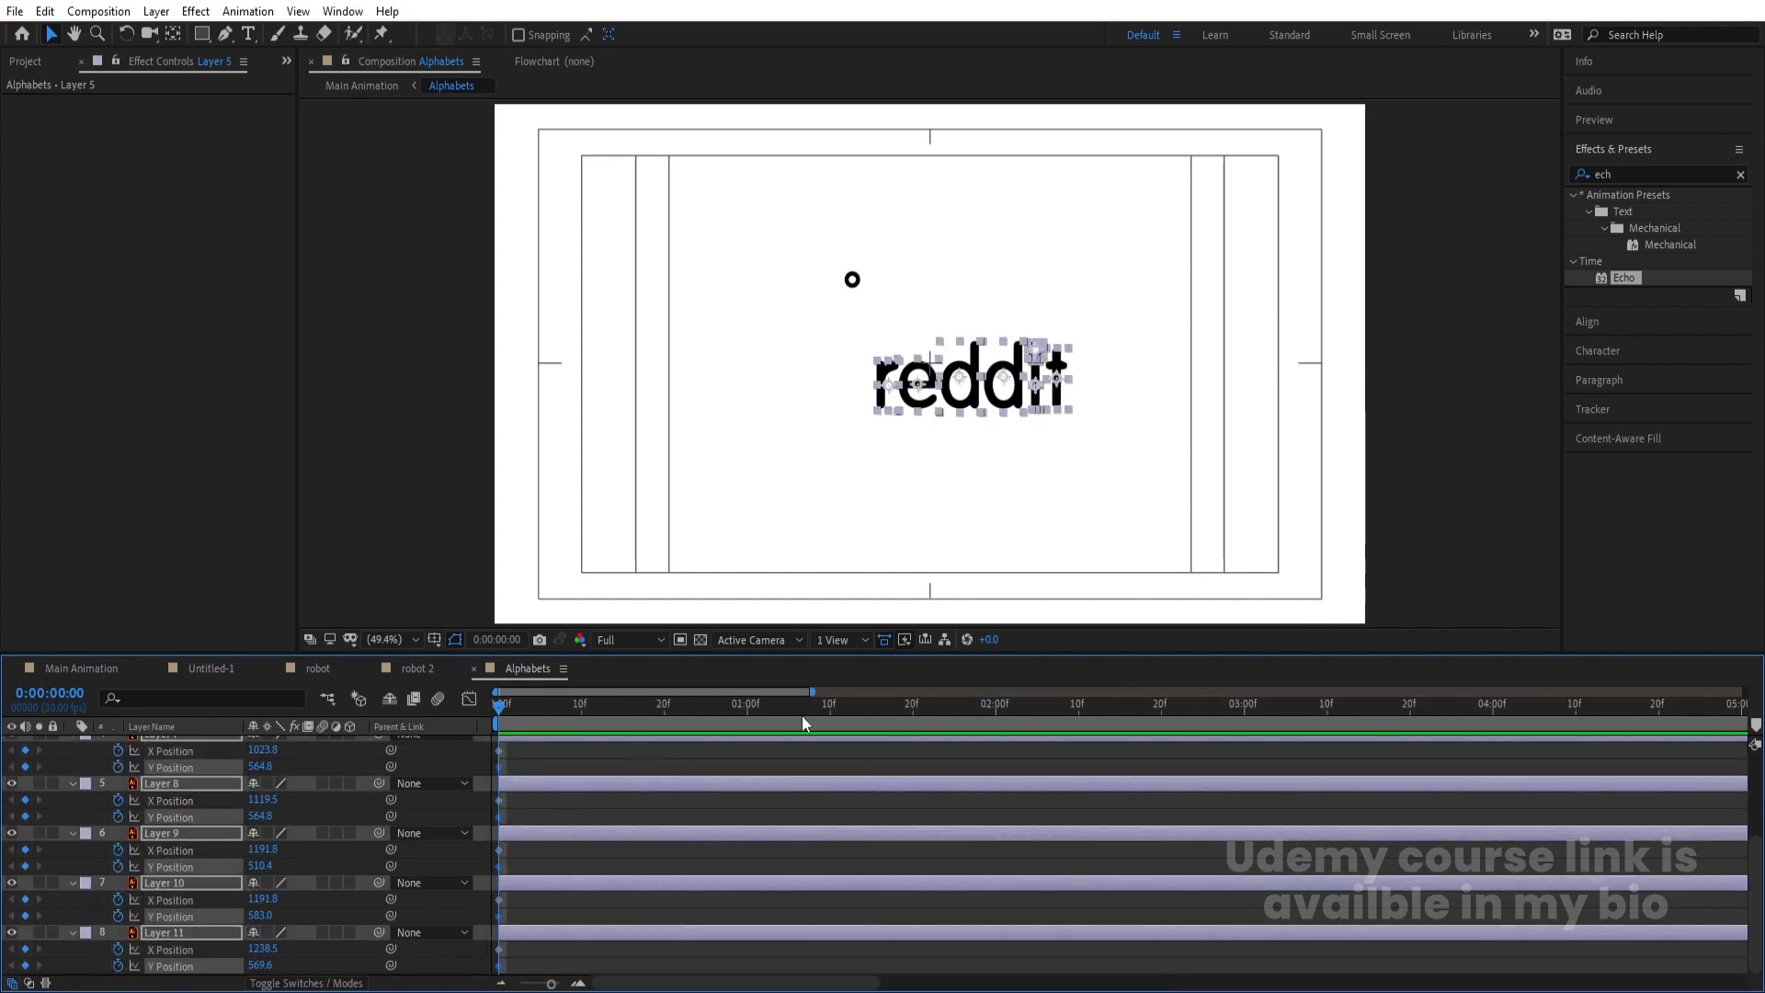
{"action": "left_click", "coordinate": [747, 710]}
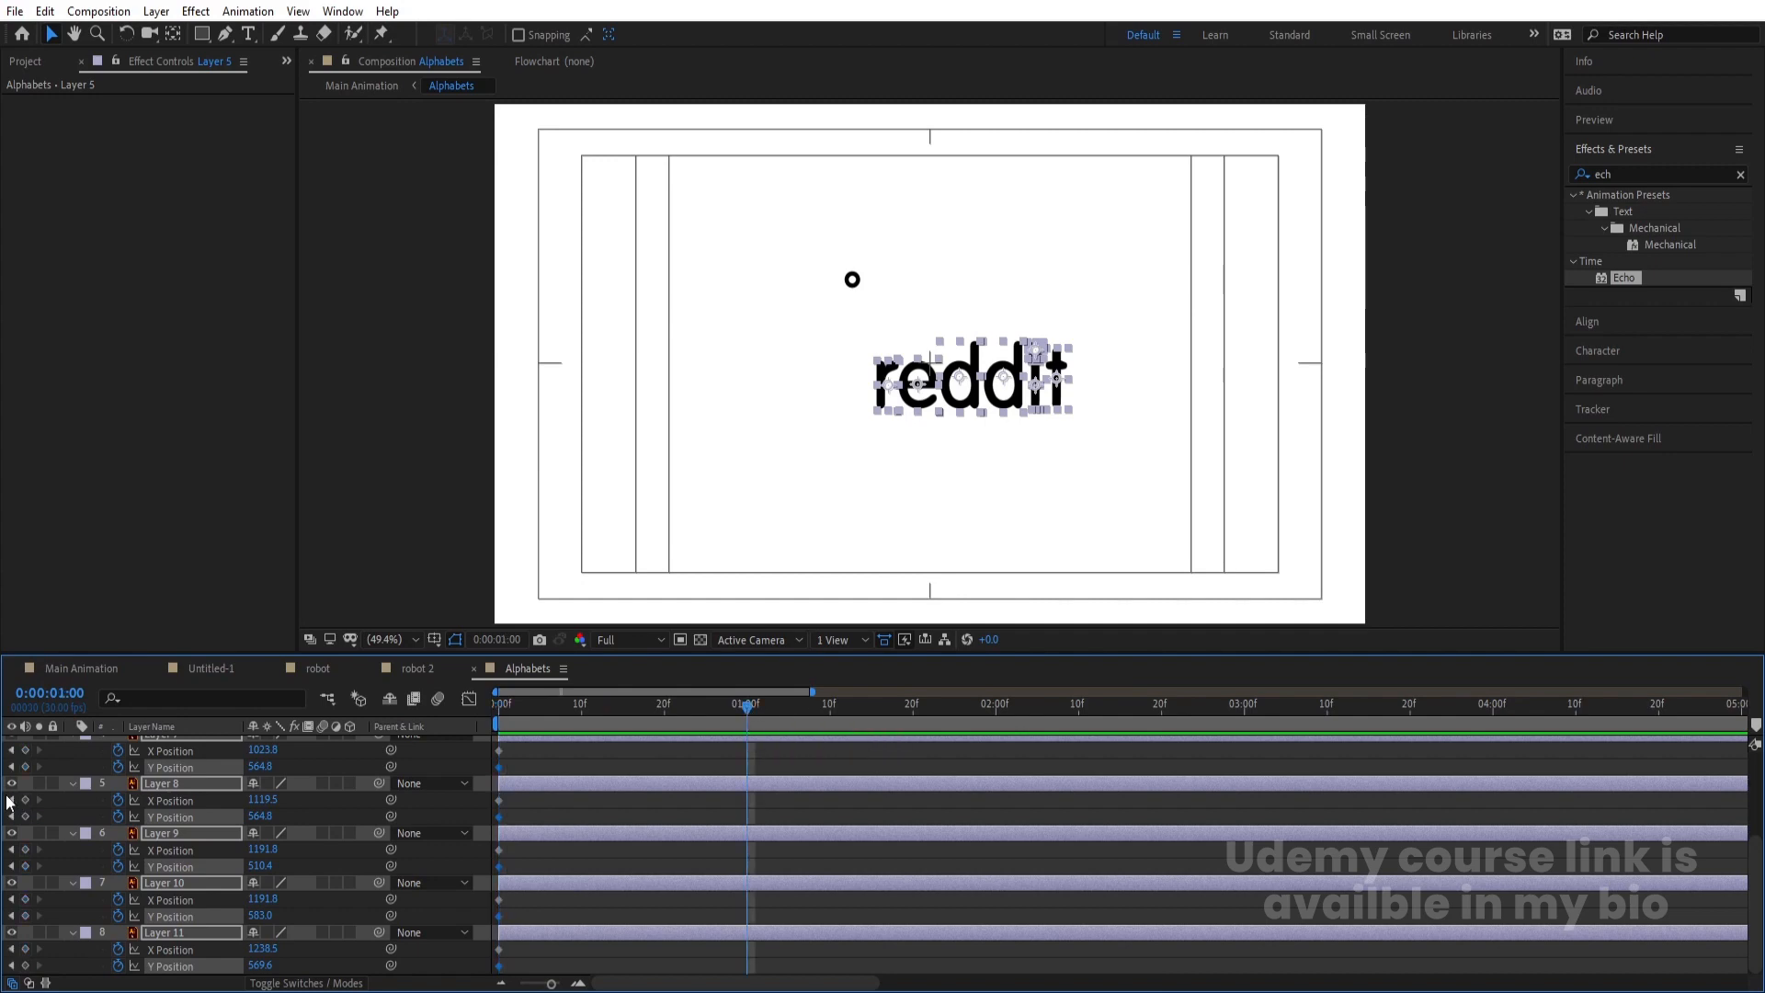
{"action": "left_click", "coordinate": [25, 800]}
{"action": "left_click", "coordinate": [25, 816]}
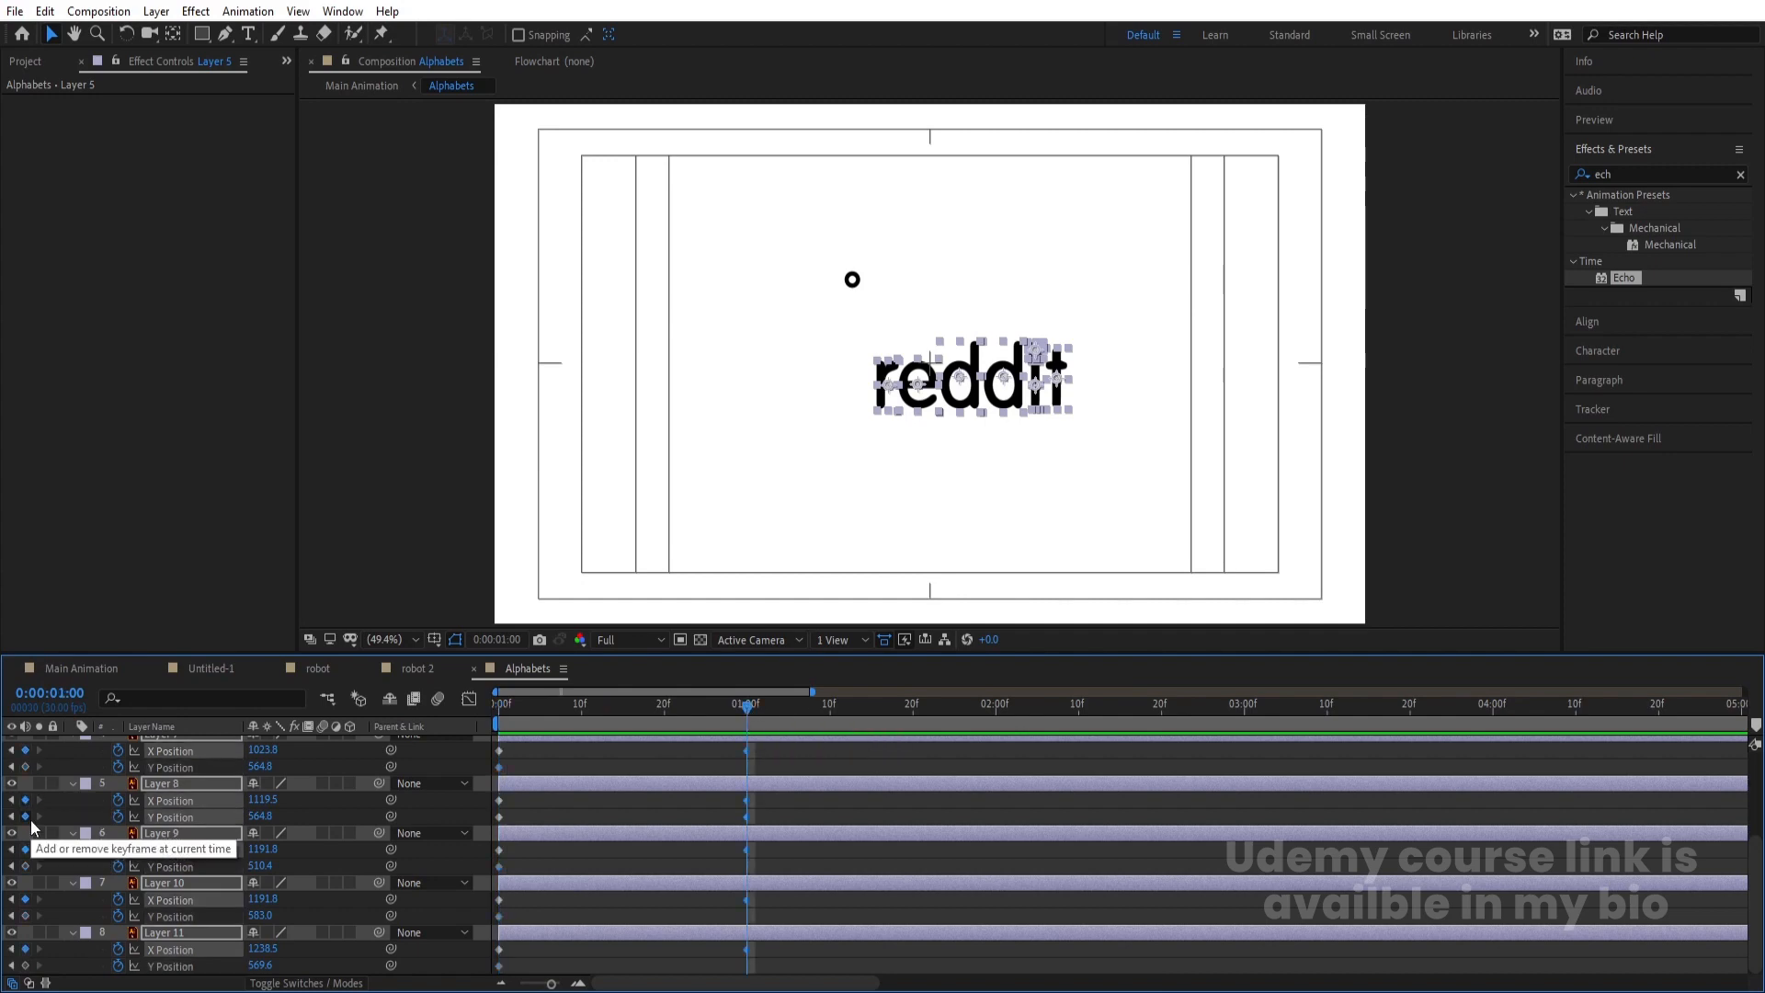
At 0:00:00:00, align all letter layers to a shared horizontal and vertical centre and move the stack onto the ball
{"action": "key", "text": "Home"}
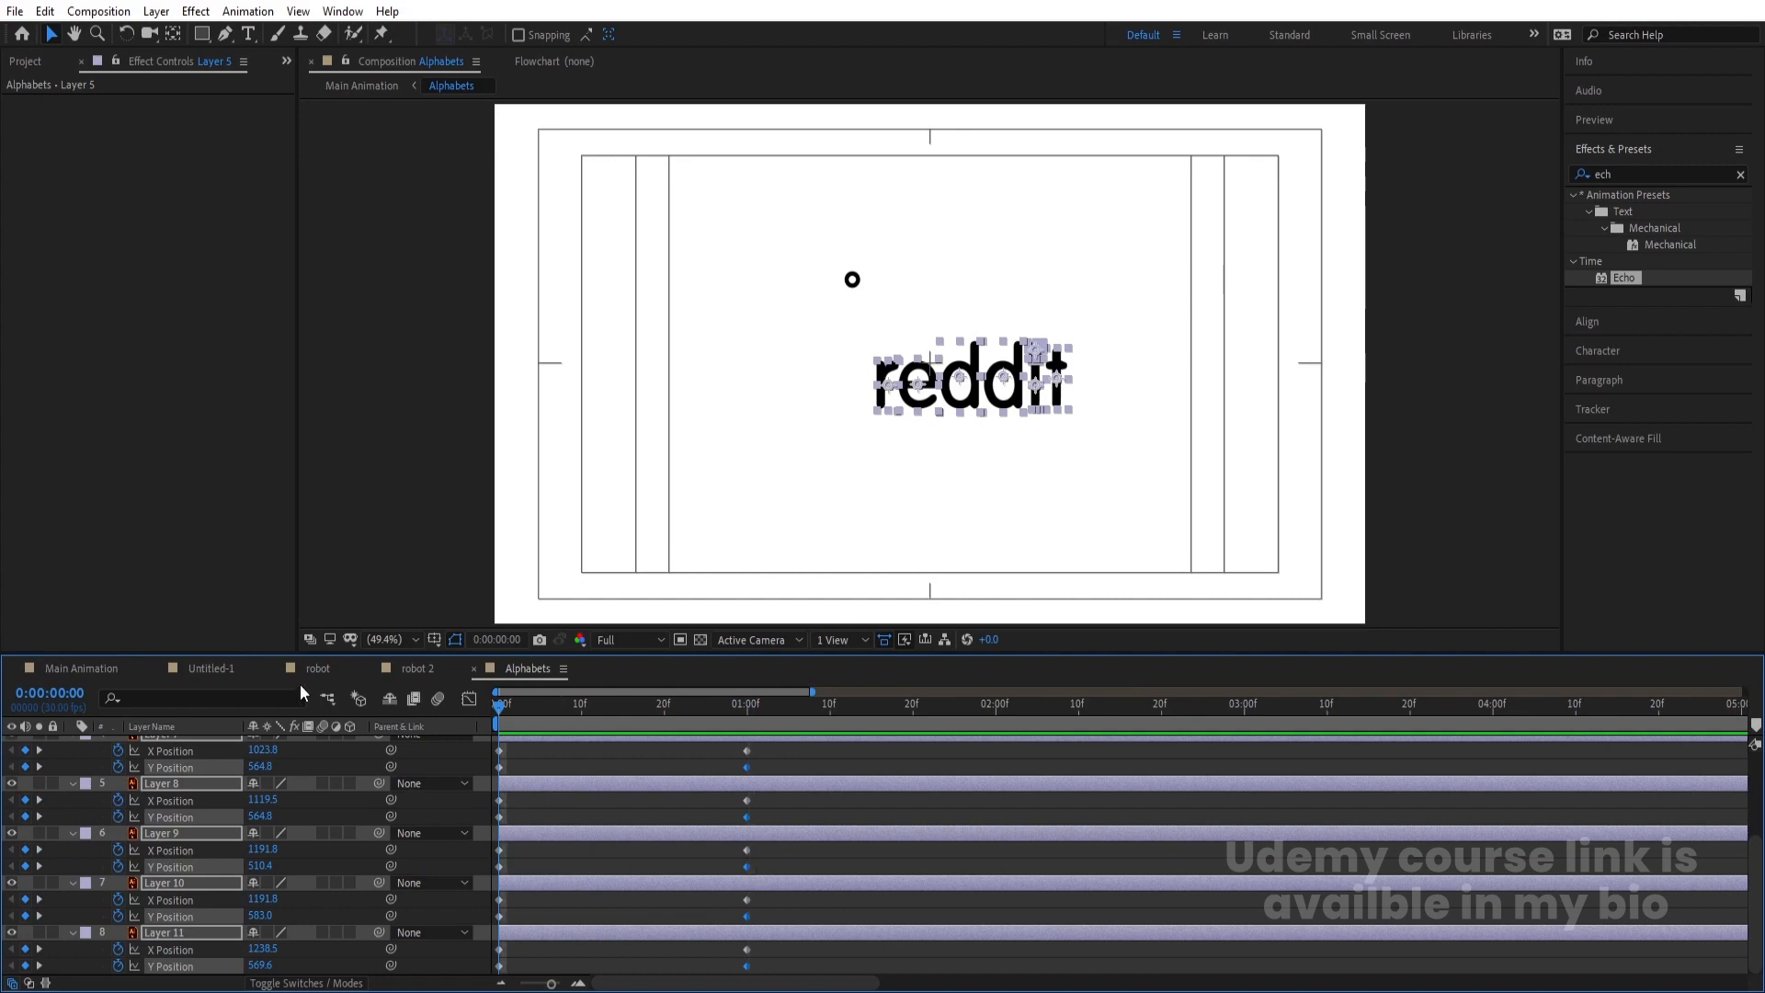
{"action": "left_click", "coordinate": [1591, 322]}
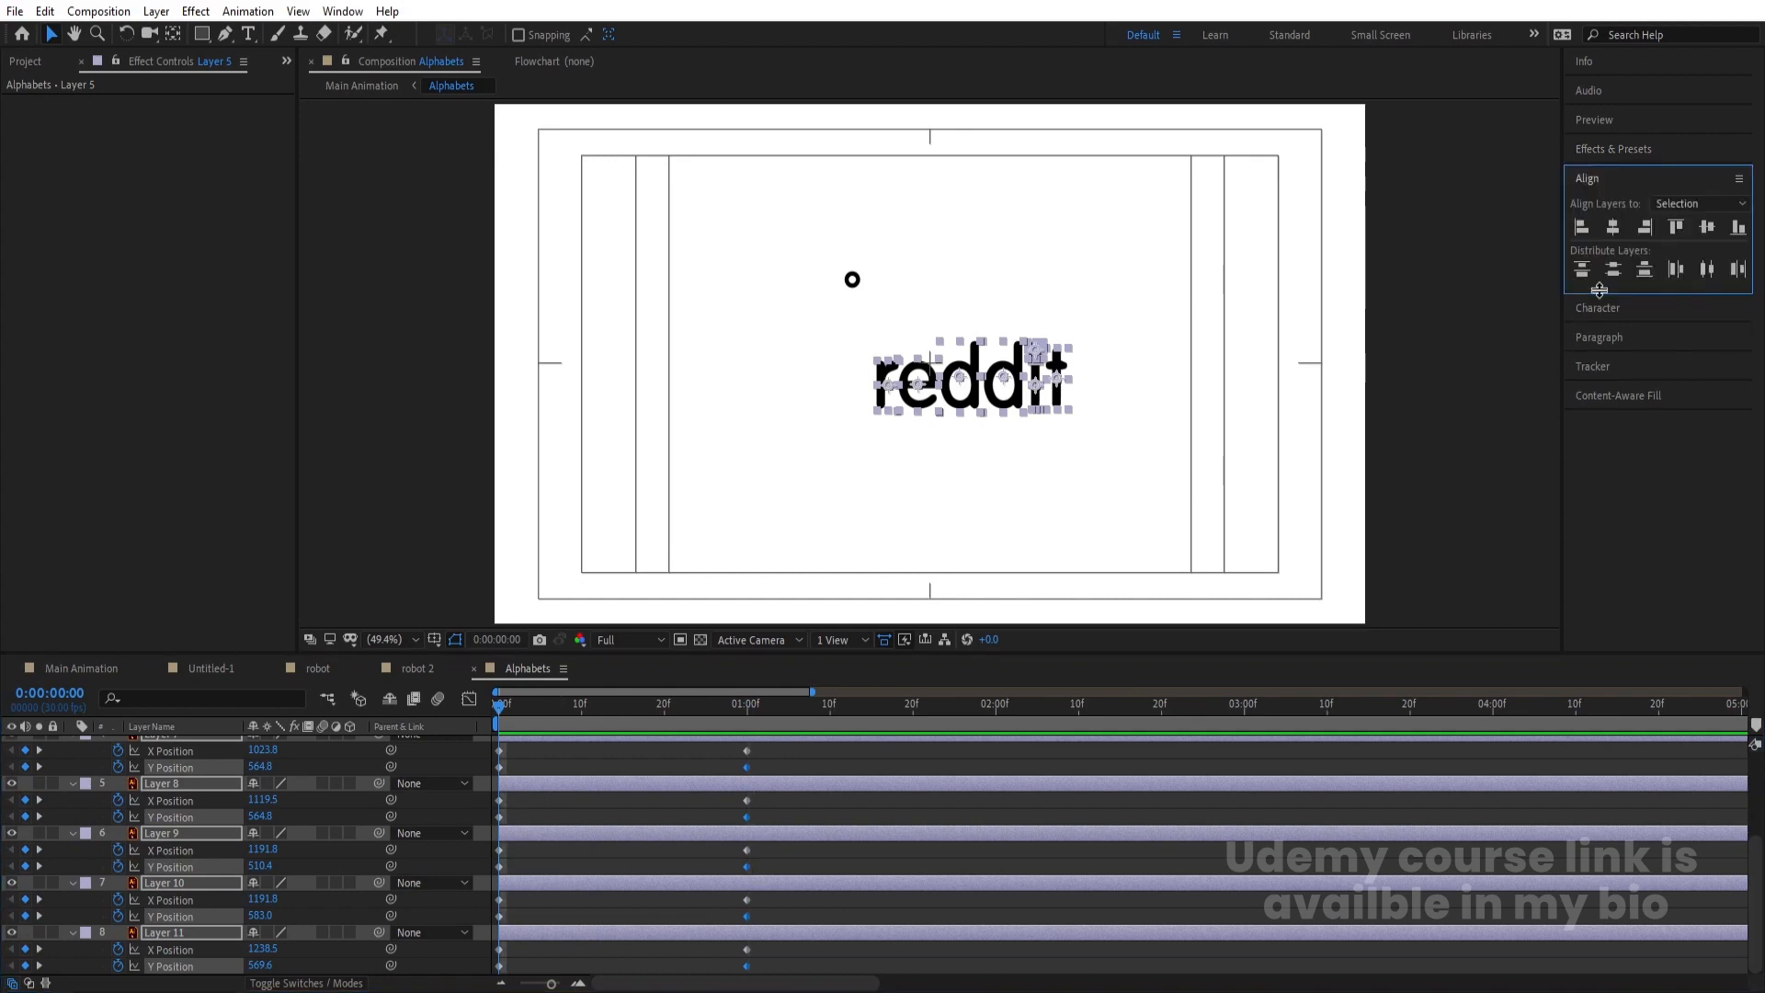
{"action": "left_click", "coordinate": [1611, 229]}
{"action": "left_click", "coordinate": [1706, 227]}
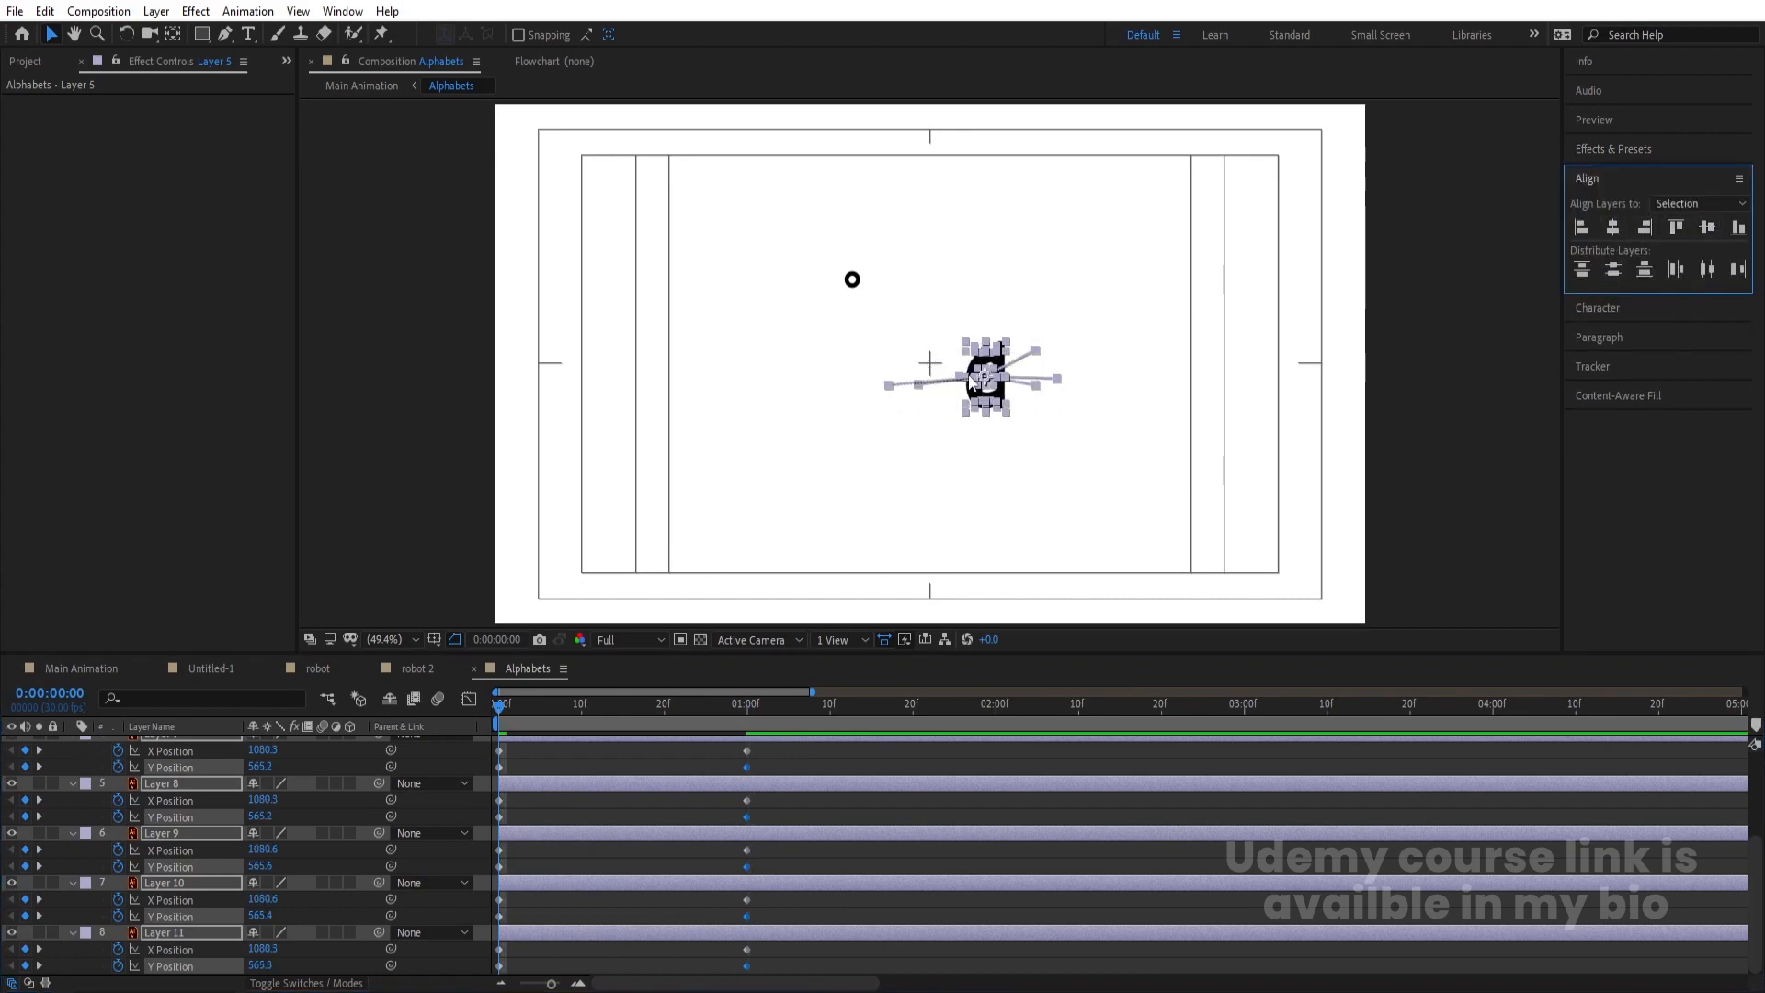
{"action": "scroll", "coordinate": [970, 379], "scroll_direction": "up", "scroll_amount": 3}
{"action": "left_click_drag", "start_coordinate": [1003, 415], "coordinate": [736, 223]}
At 0:00:00:14, raise all letters above the ball by reducing their Y Position by 240, with Layer 8 at 219.4
{"action": "left_click", "coordinate": [618, 700]}
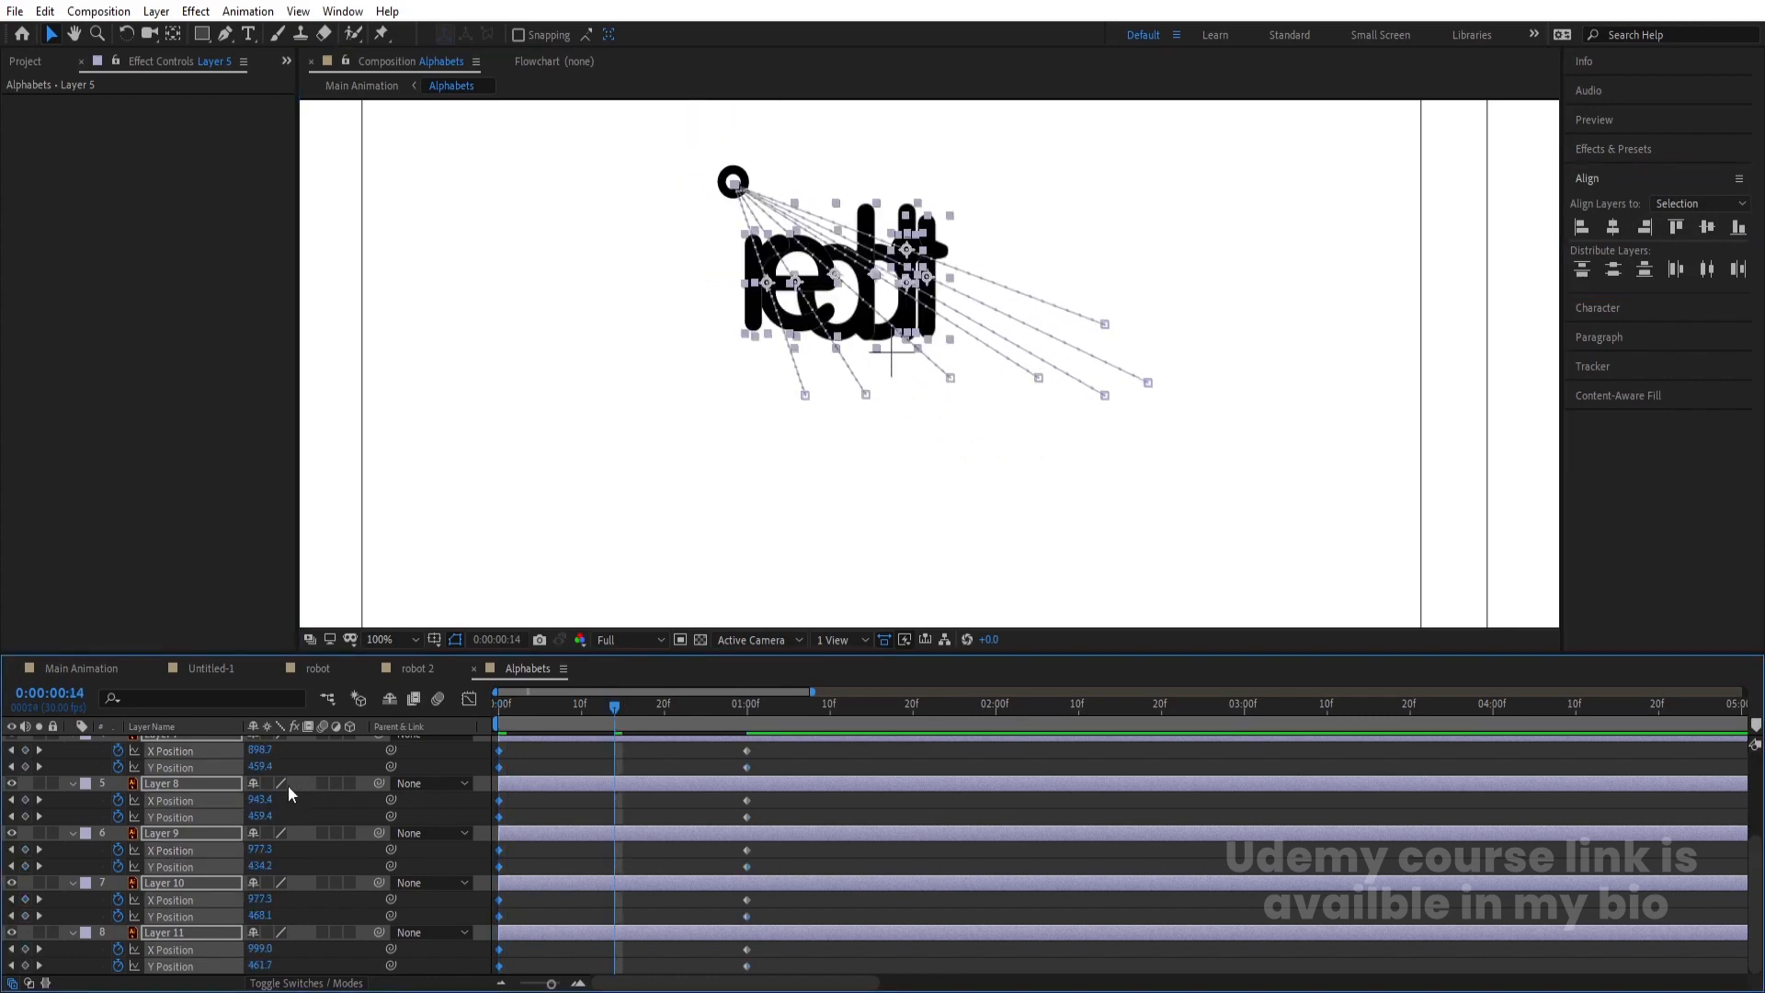
{"action": "left_click_drag", "start_coordinate": [271, 819], "coordinate": [50, 818]}
{"action": "scroll", "coordinate": [881, 344], "scroll_direction": "down", "scroll_amount": 1}
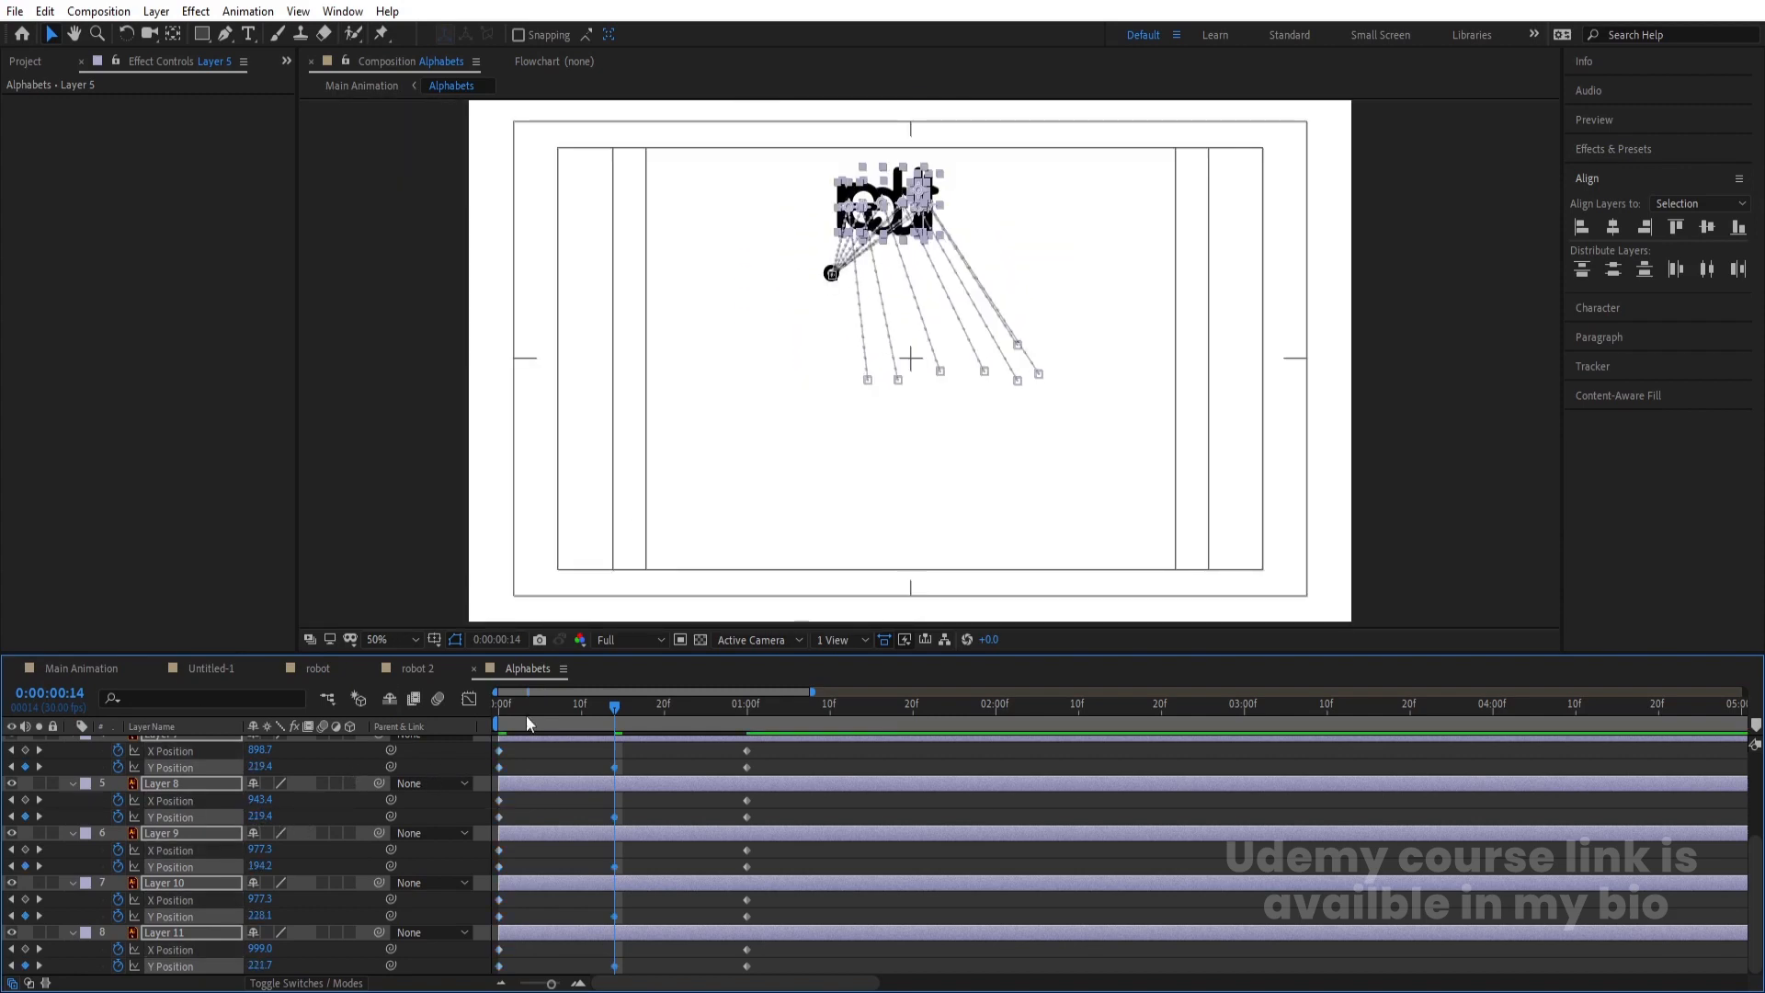
Add Scale keyframes at 0:00:00:00 and 0:00:01:00 to Layer 5 through Layer 11
{"action": "key", "text": "Home"}
{"action": "key", "text": "s"}
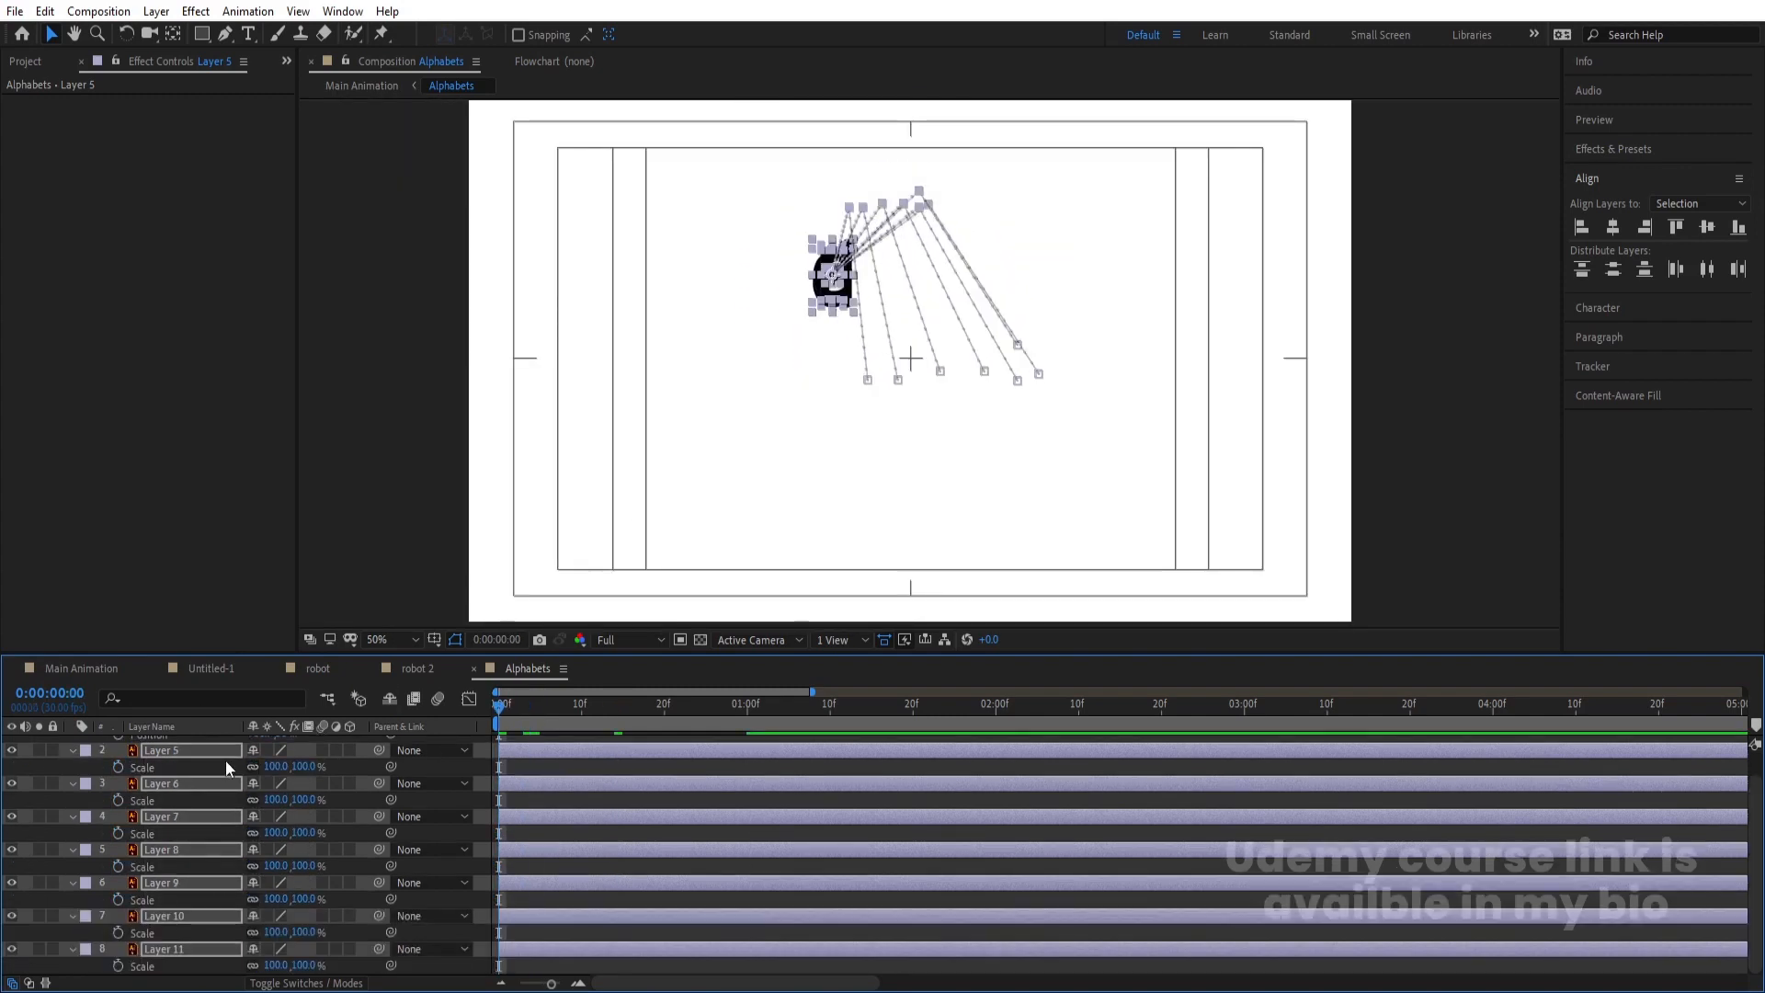
{"action": "left_click", "coordinate": [119, 769]}
{"action": "key", "text": "u"}
{"action": "key", "text": "k"}
{"action": "key", "text": "k"}
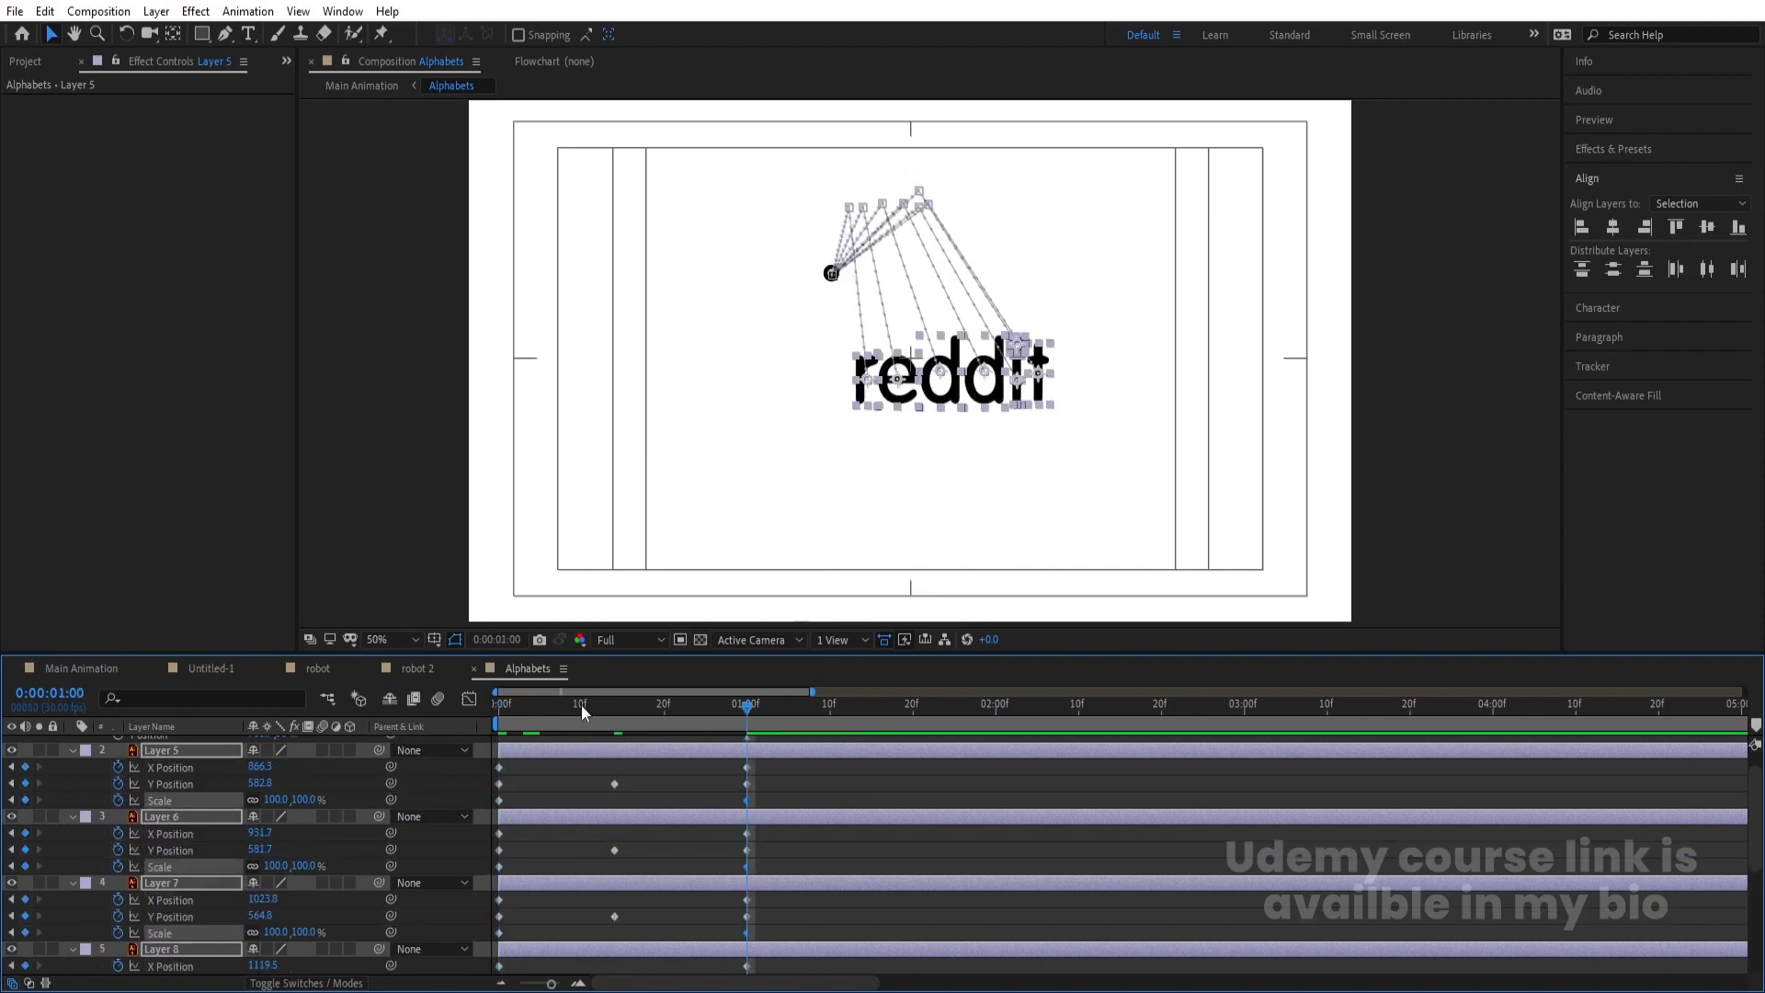
Set the Scale of all letter layers to 10% at 0:00:00:00 and preview the growing letters
{"action": "key", "text": "Home"}
{"action": "left_click", "coordinate": [276, 800]}
{"action": "type", "text": "10"}
{"action": "key", "text": "Return"}
{"action": "key", "text": "space"}
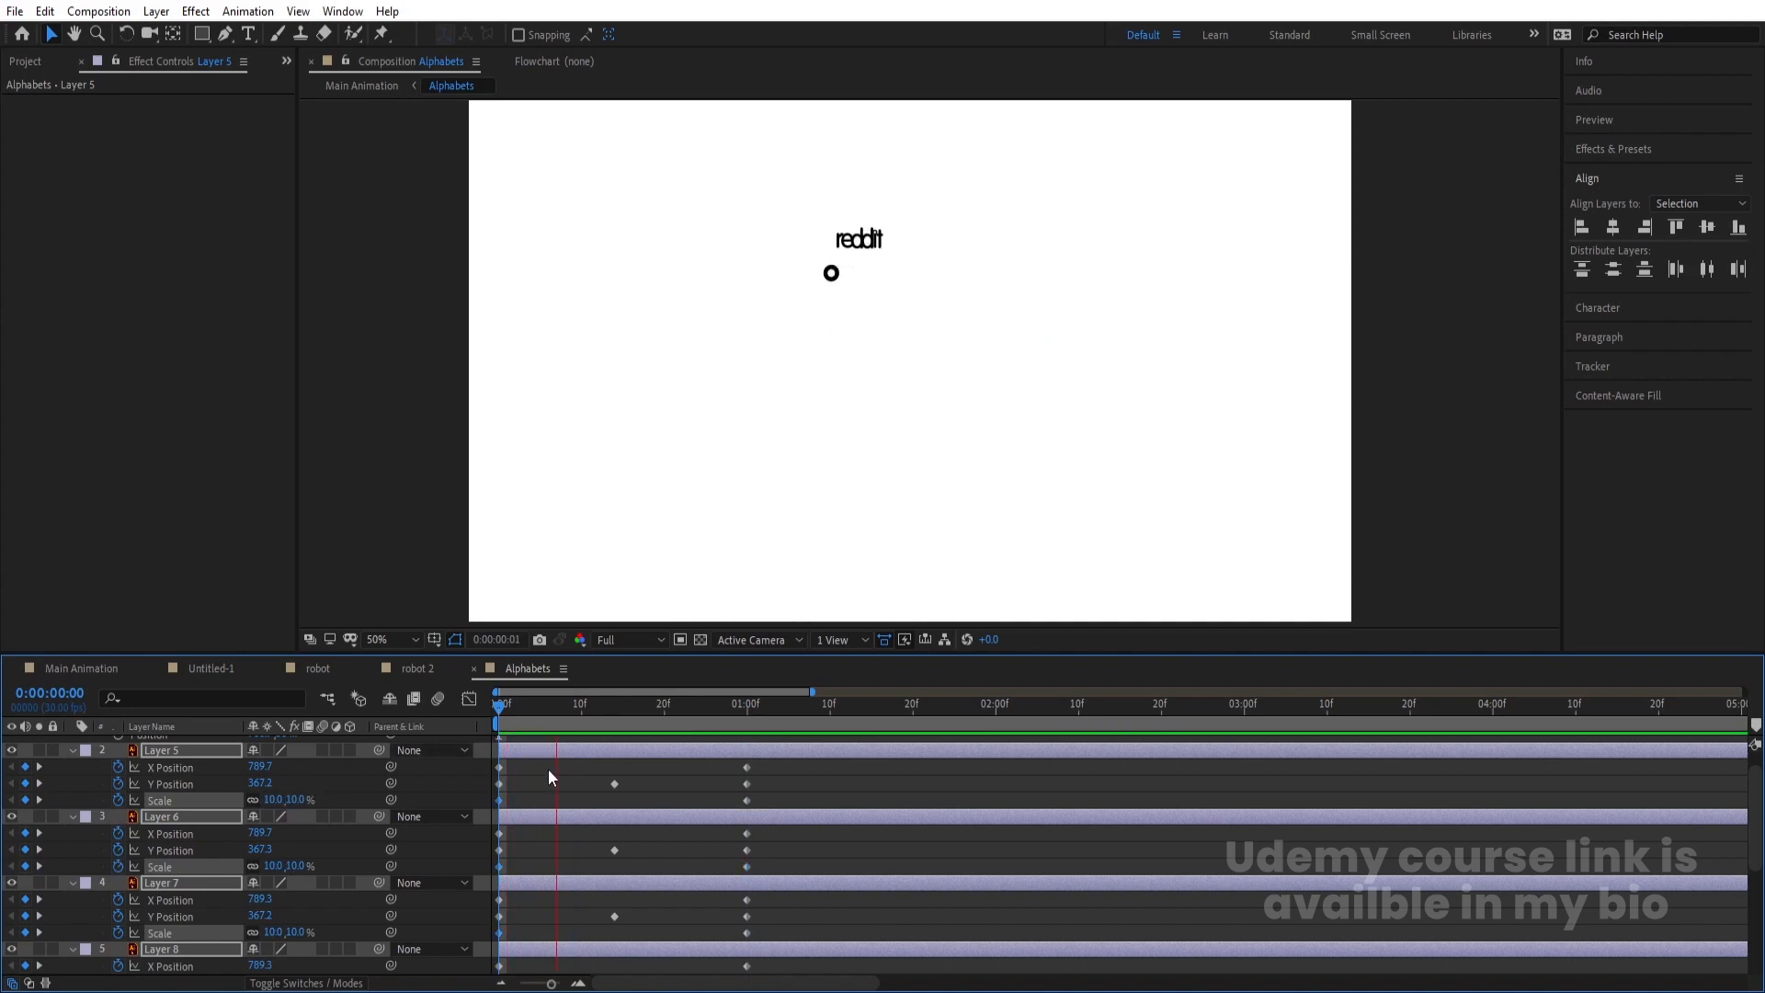
{"action": "key", "text": "space"}
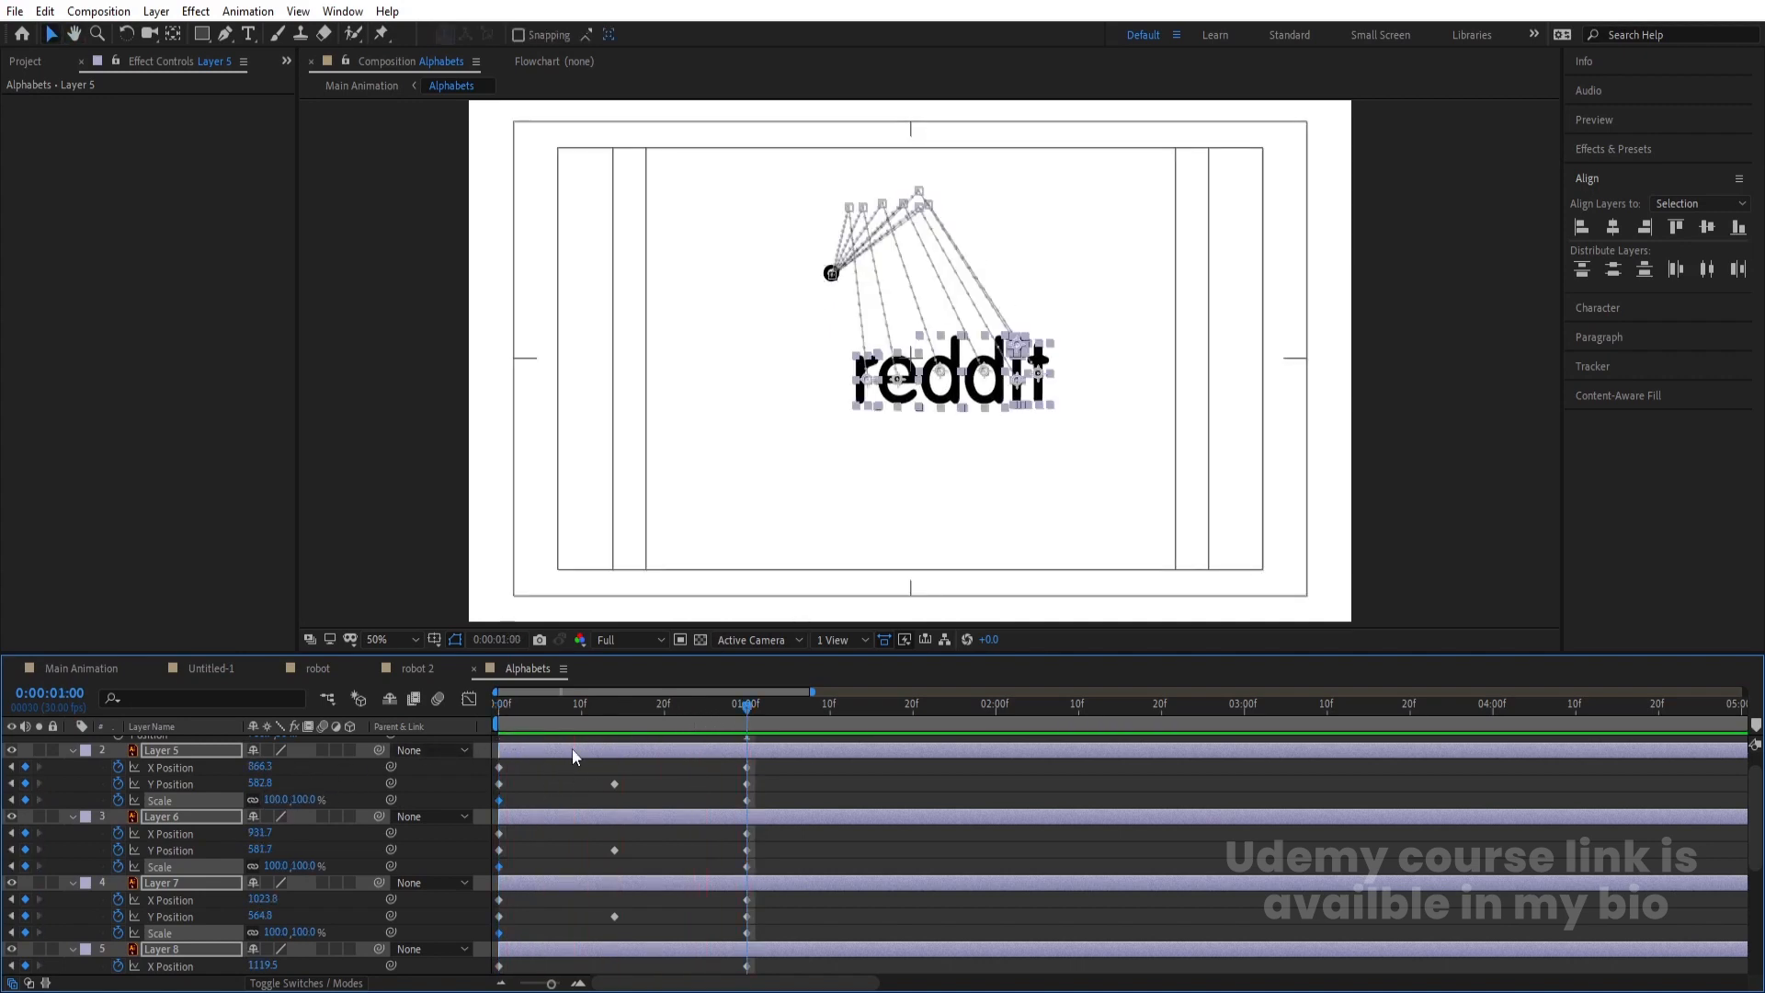
Filter the timeline by "y", select every letter's Y Position keyframes and apply Easy Ease to them
{"action": "left_click", "coordinate": [169, 699]}
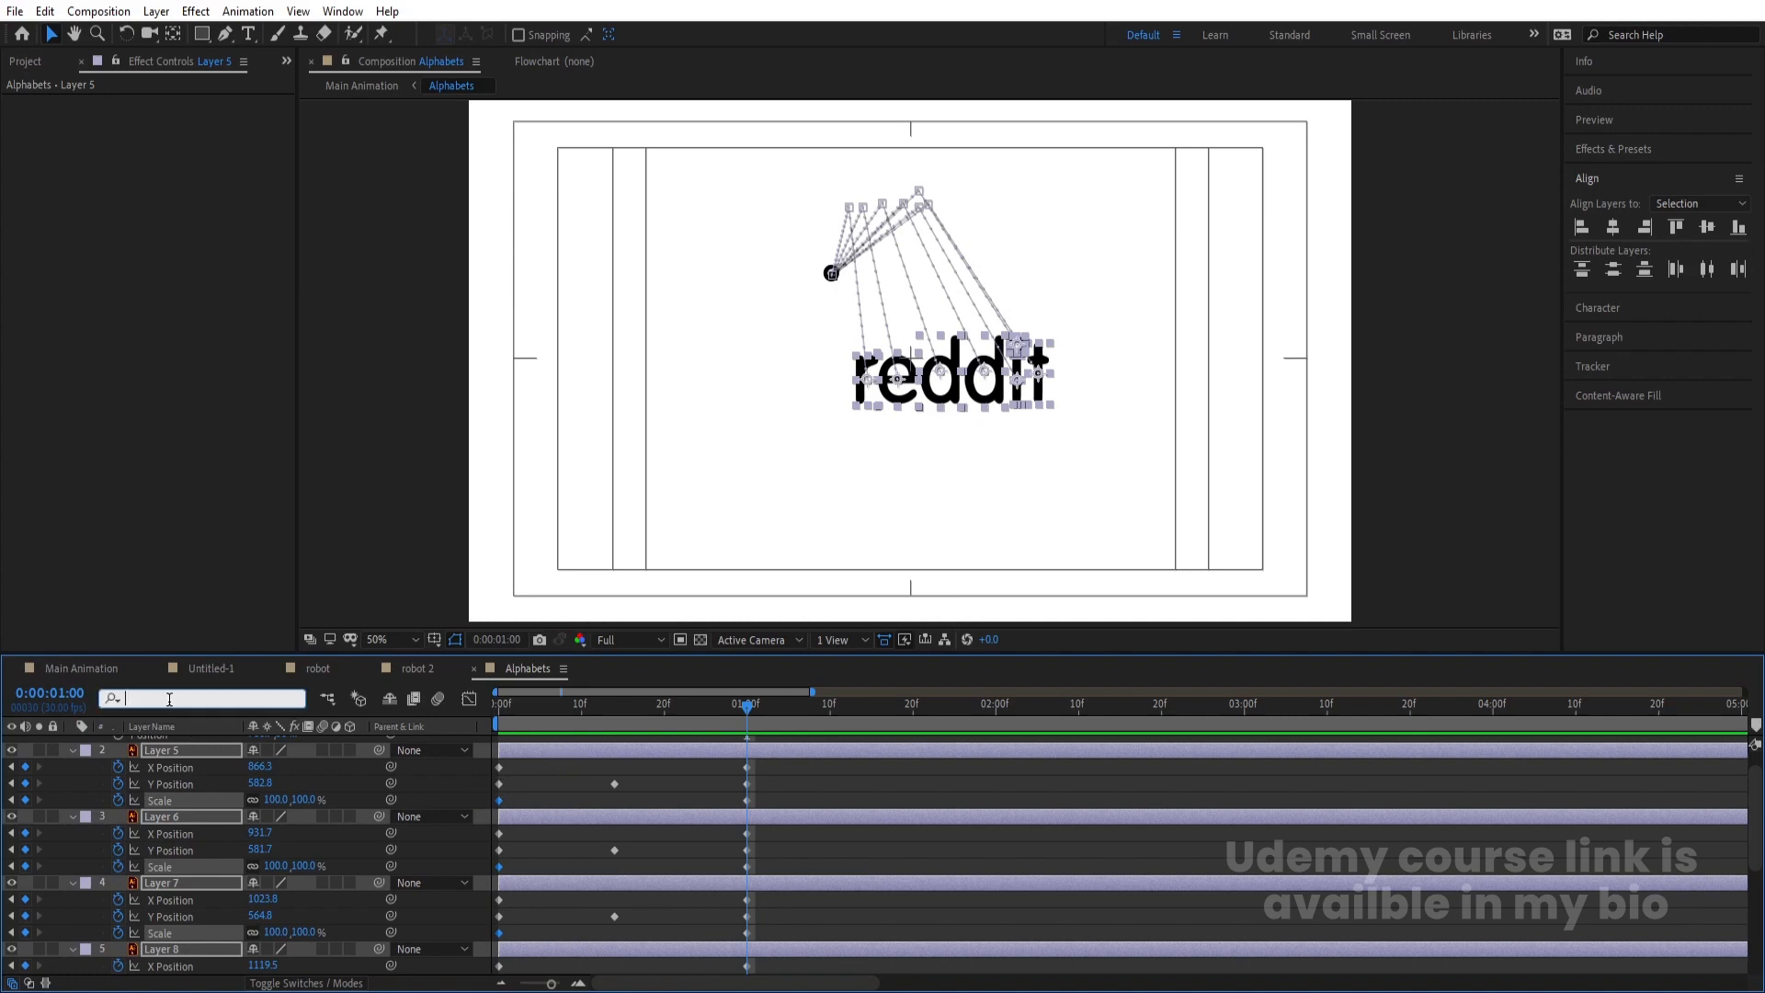
{"action": "type", "text": "y"}
{"action": "left_click", "coordinate": [792, 878]}
{"action": "scroll", "coordinate": [797, 869], "scroll_direction": "down", "scroll_amount": 3}
{"action": "right_click", "coordinate": [797, 869]}
{"action": "left_click", "coordinate": [790, 868]}
{"action": "scroll", "coordinate": [764, 867], "scroll_direction": "down", "scroll_amount": 2}
{"action": "key", "text": "ctrl+a"}
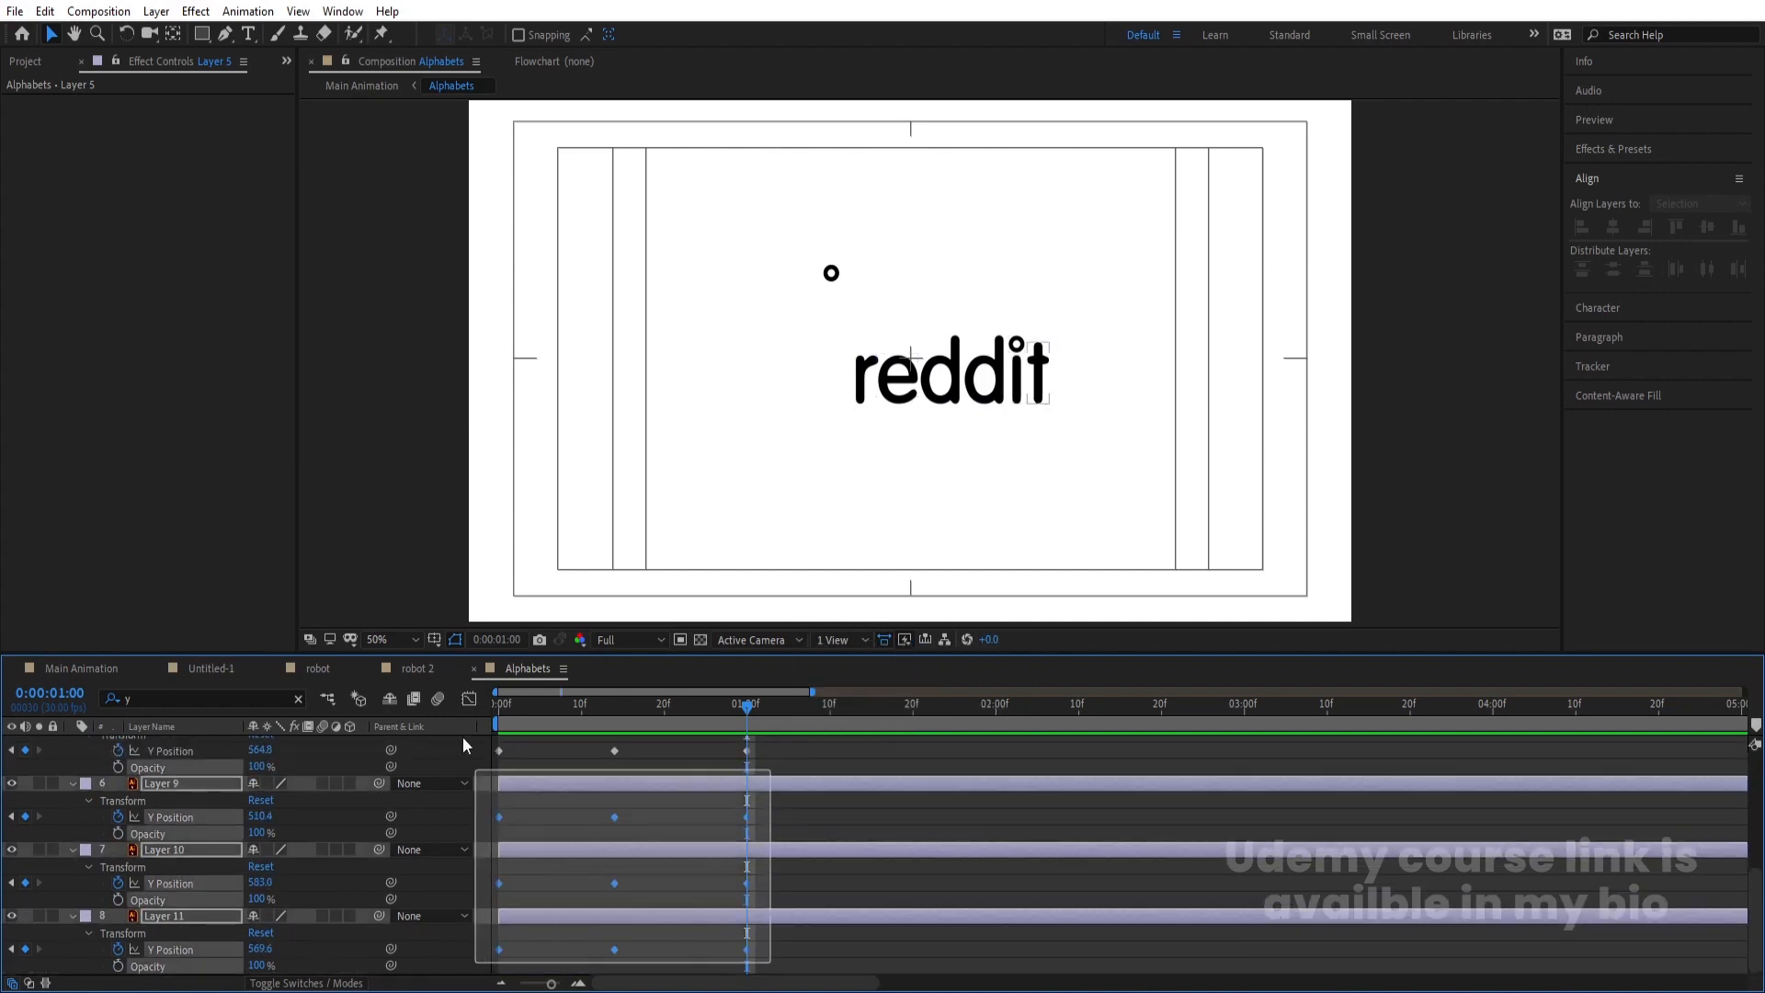
{"action": "scroll", "coordinate": [474, 758], "scroll_direction": "up", "scroll_amount": 5}
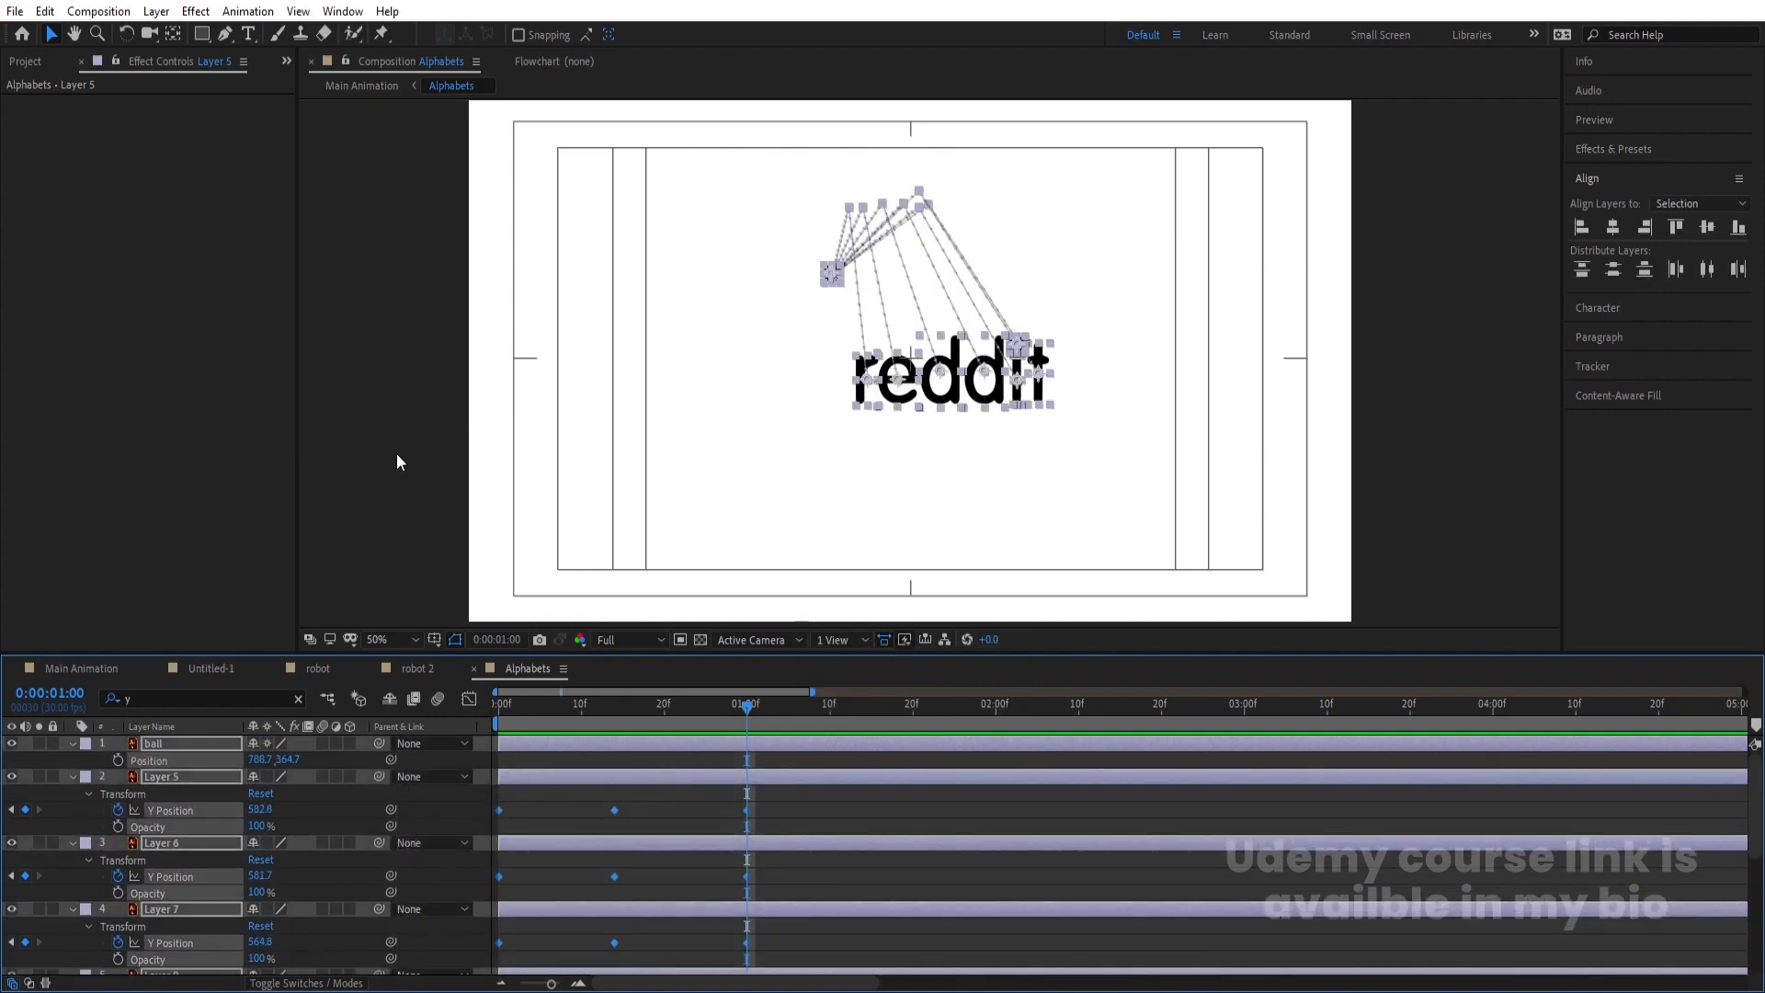
{"action": "key", "text": "F9"}
Shape the Y Position speed graph to slow around the arc's peak and peak sharply near both ends, and preview the motion
{"action": "left_click", "coordinate": [469, 699]}
{"action": "left_click_drag", "start_coordinate": [651, 815], "coordinate": [556, 866]}
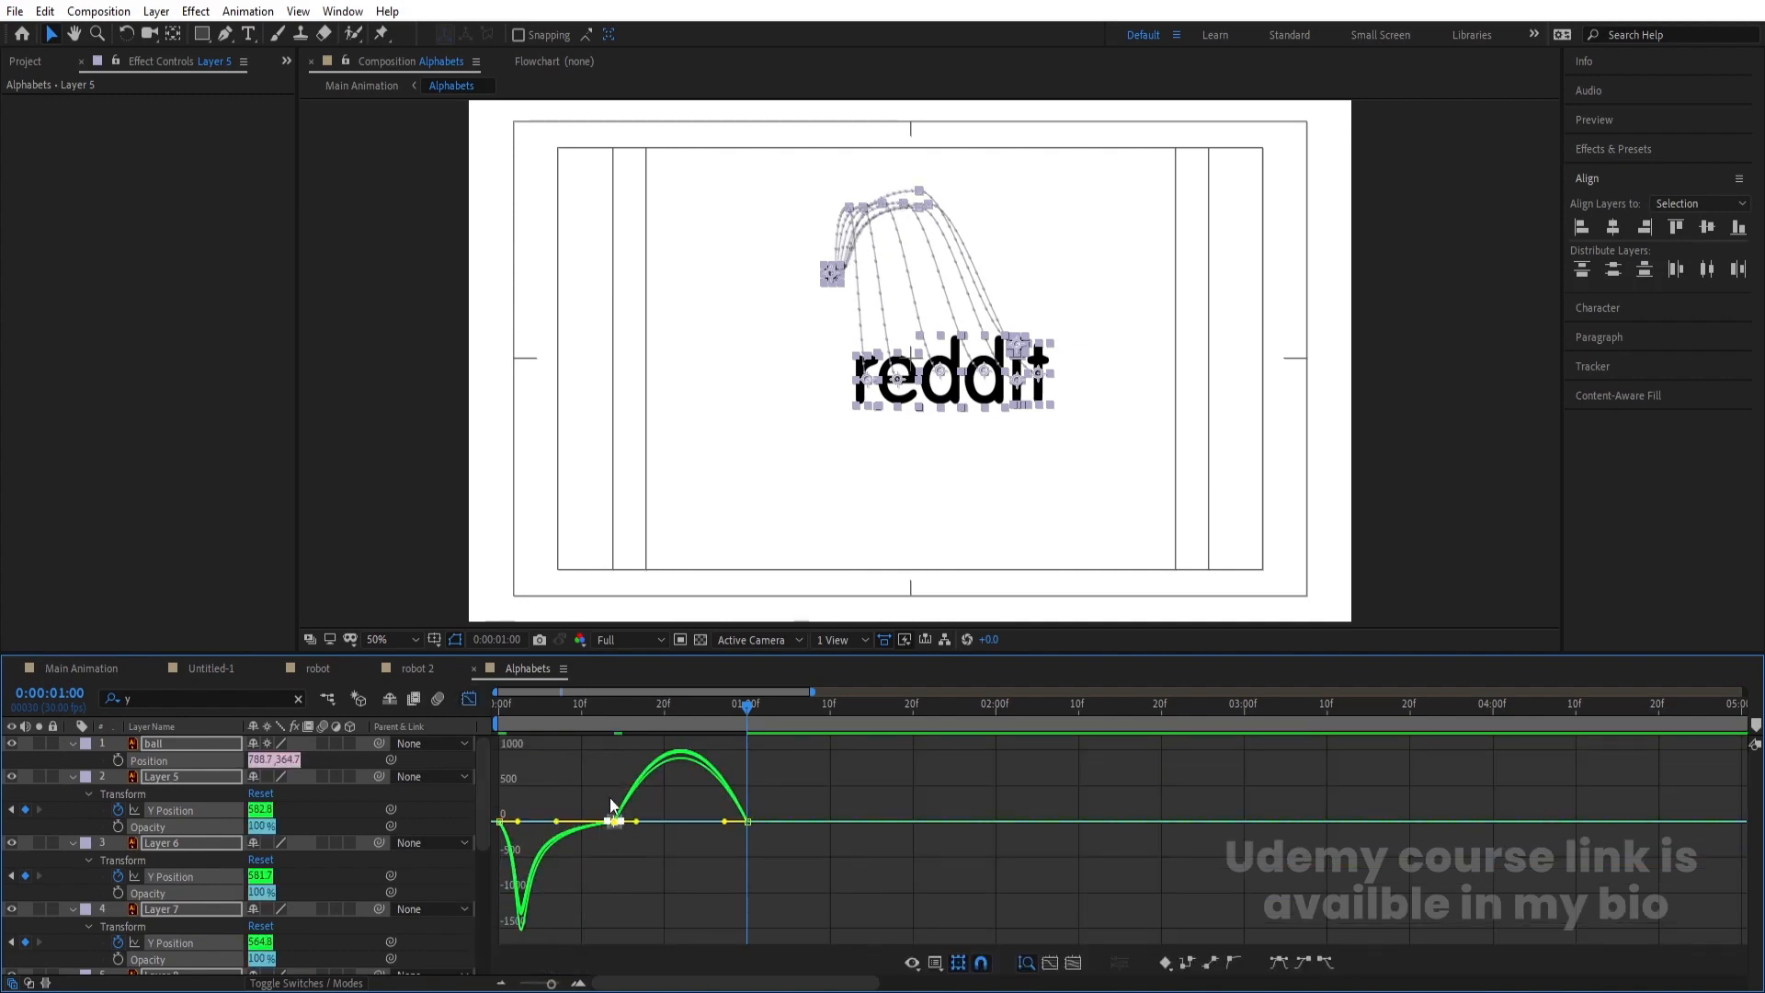
{"action": "left_click_drag", "start_coordinate": [637, 822], "coordinate": [717, 830]}
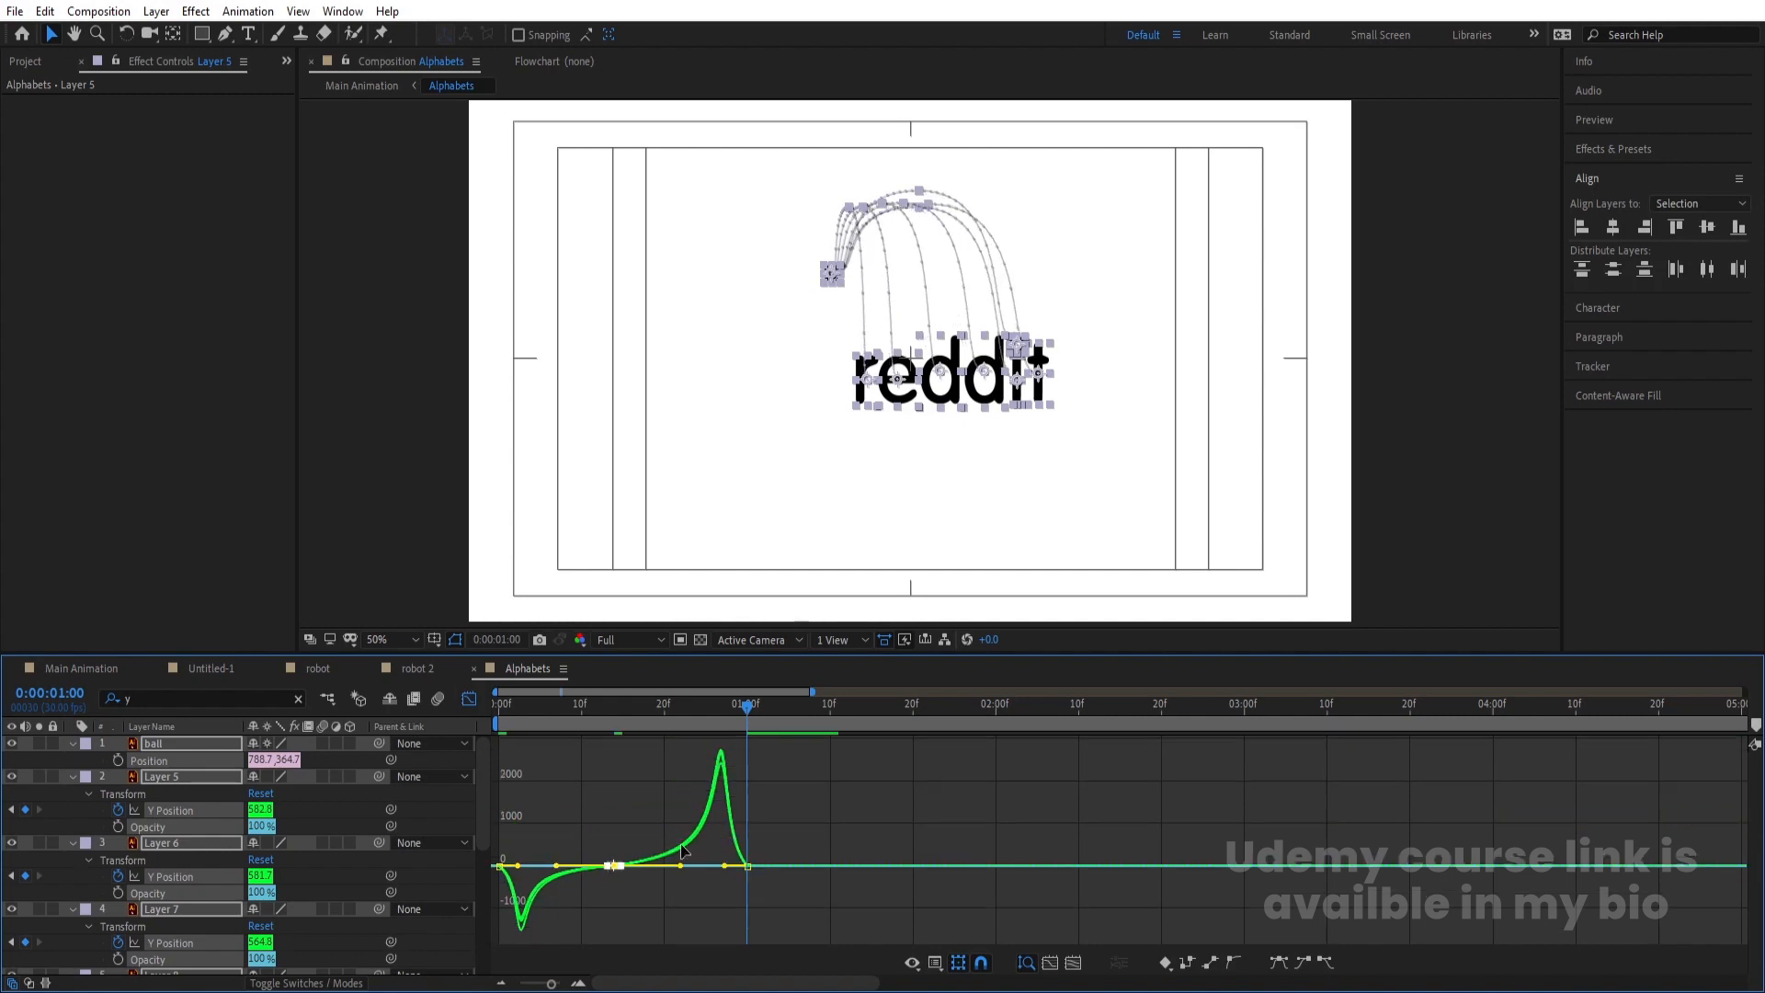
{"action": "left_click", "coordinate": [501, 866]}
{"action": "left_click_drag", "start_coordinate": [518, 866], "coordinate": [505, 864]}
{"action": "mouse_move", "coordinate": [765, 889]}
{"action": "left_mouse_down"}
{"action": "mouse_move", "coordinate": [716, 820]}
{"action": "mouse_move", "coordinate": [741, 864]}
{"action": "left_mouse_up"}
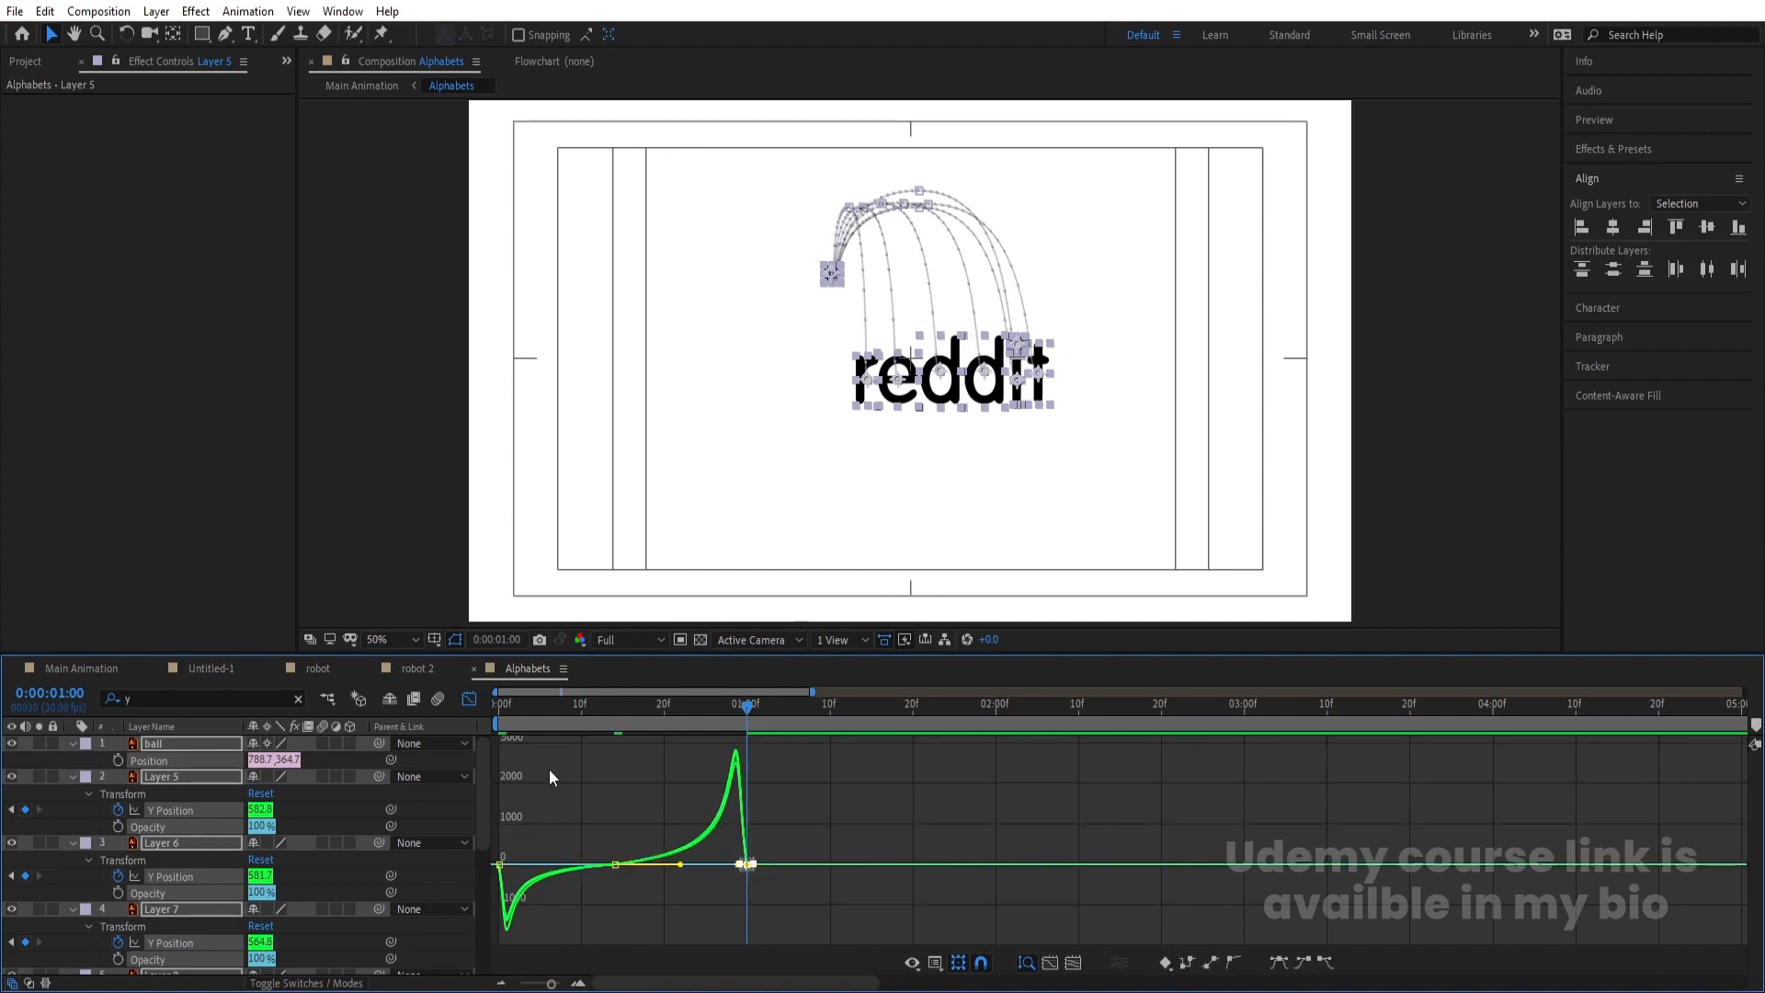
{"action": "left_click_drag", "start_coordinate": [515, 704], "coordinate": [466, 708]}
{"action": "left_click", "coordinate": [468, 701]}
{"action": "key", "text": "space"}
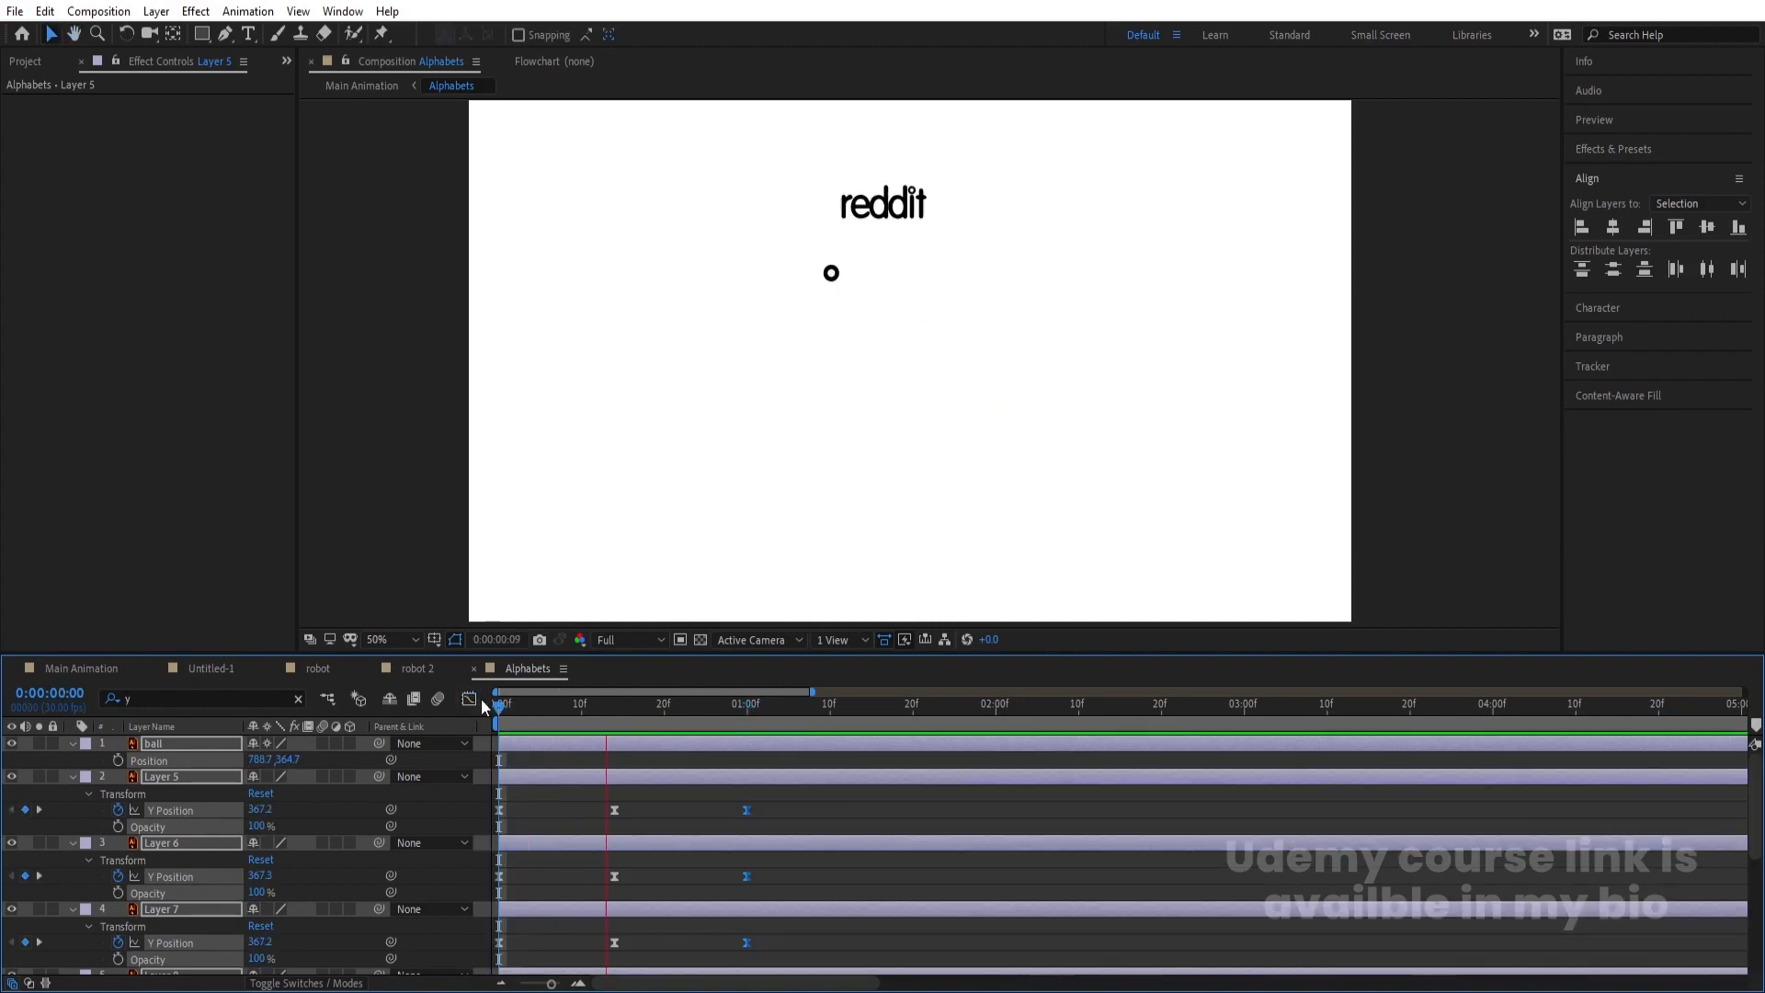
{"action": "left_click_drag", "start_coordinate": [754, 706], "coordinate": [453, 721]}
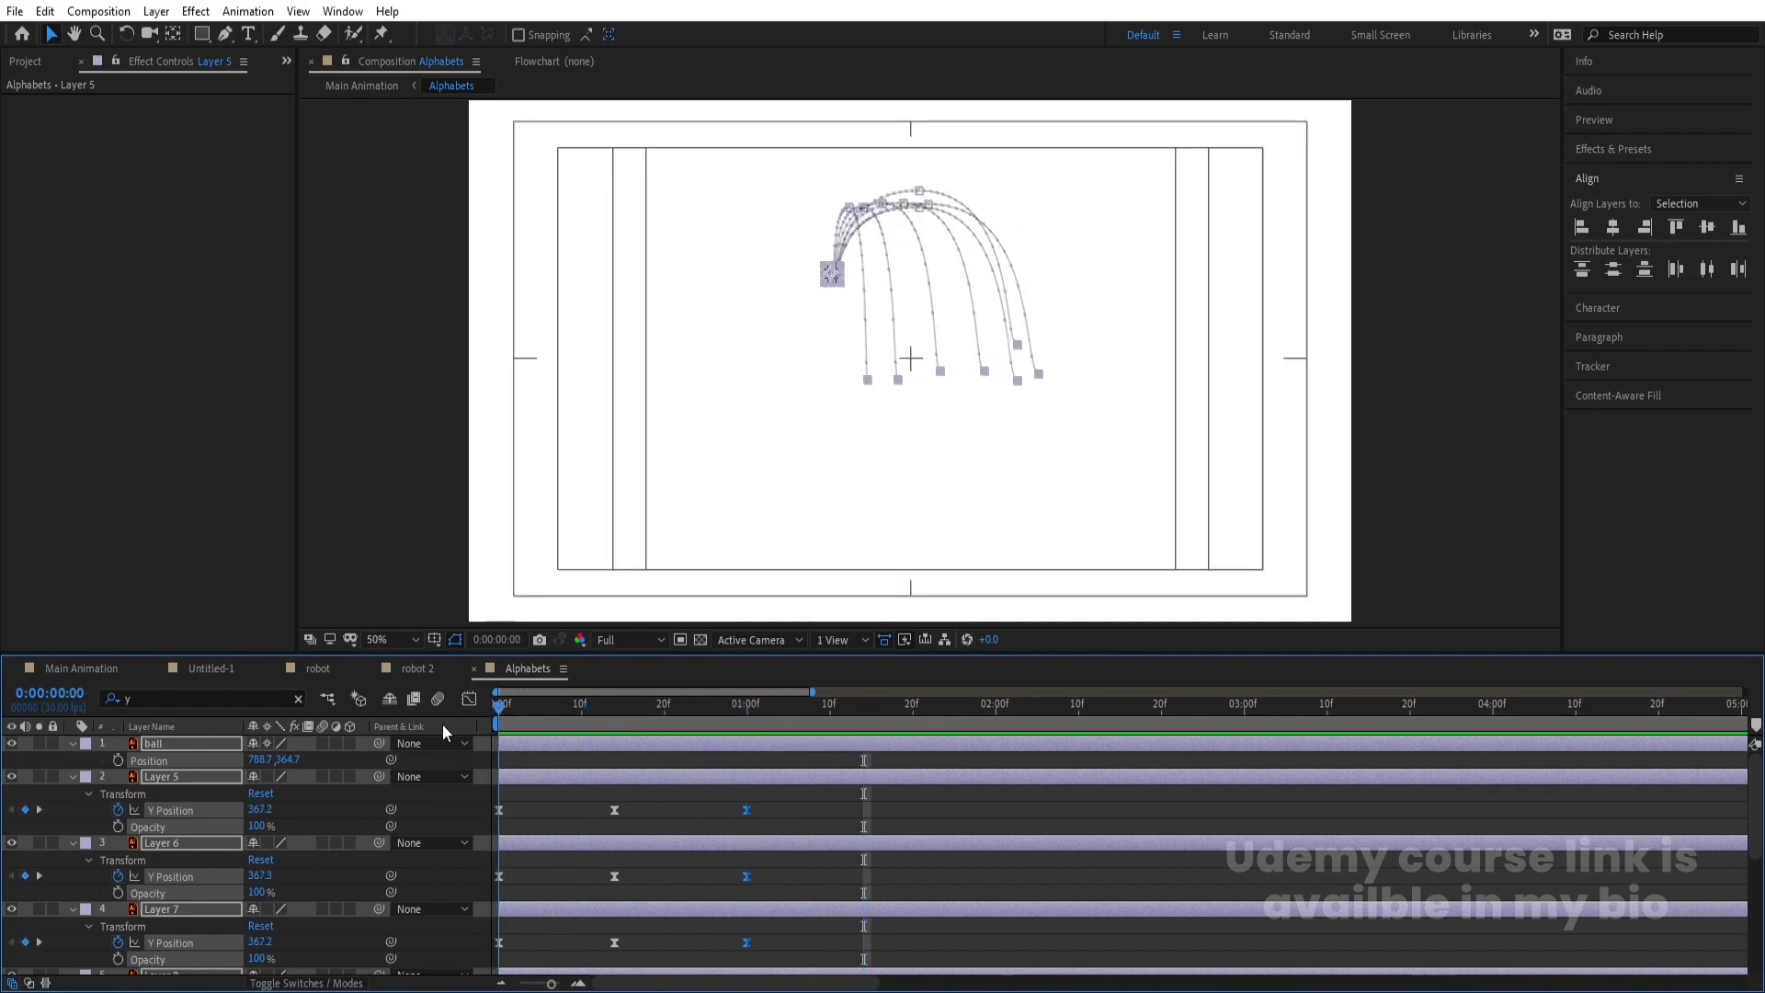
Show the Rotation properties and add Rotation keyframes at 0:00:00:00 to Layer 5 through Layer 11
{"action": "key", "text": "r"}
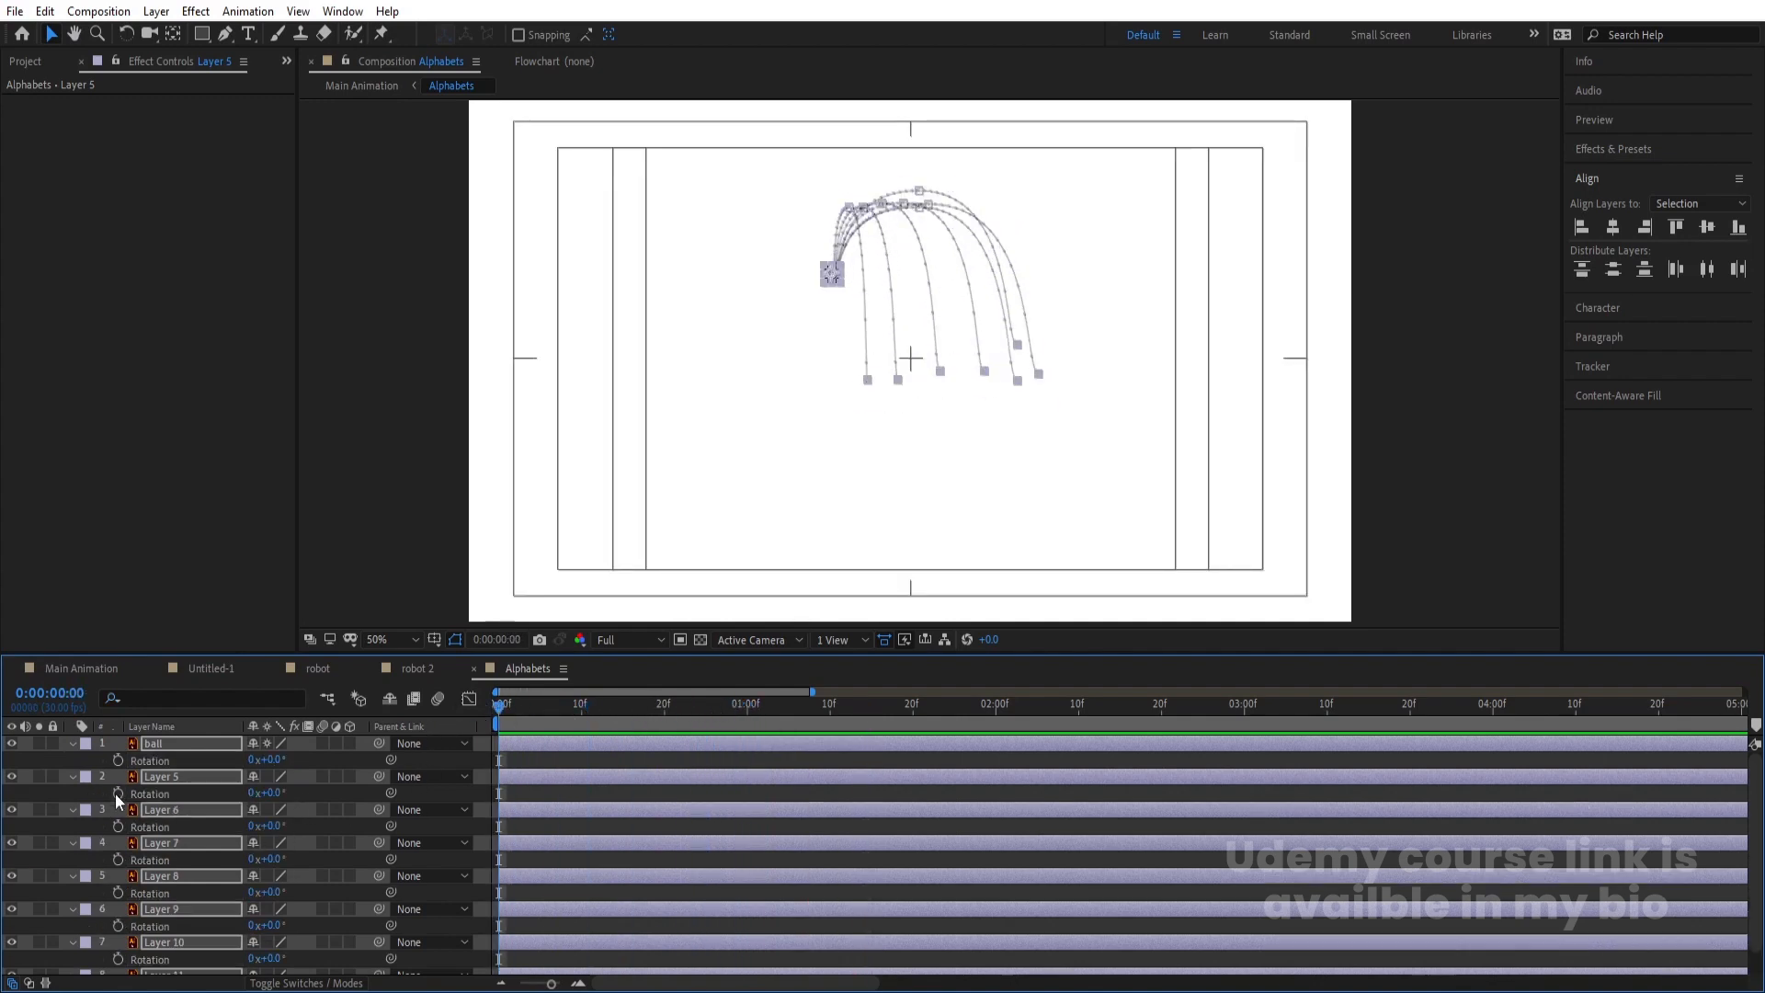
{"action": "left_click", "coordinate": [333, 760]}
{"action": "left_click", "coordinate": [171, 760]}
{"action": "left_click", "coordinate": [164, 777]}
{"action": "left_click", "coordinate": [167, 947], "text": "shift"}
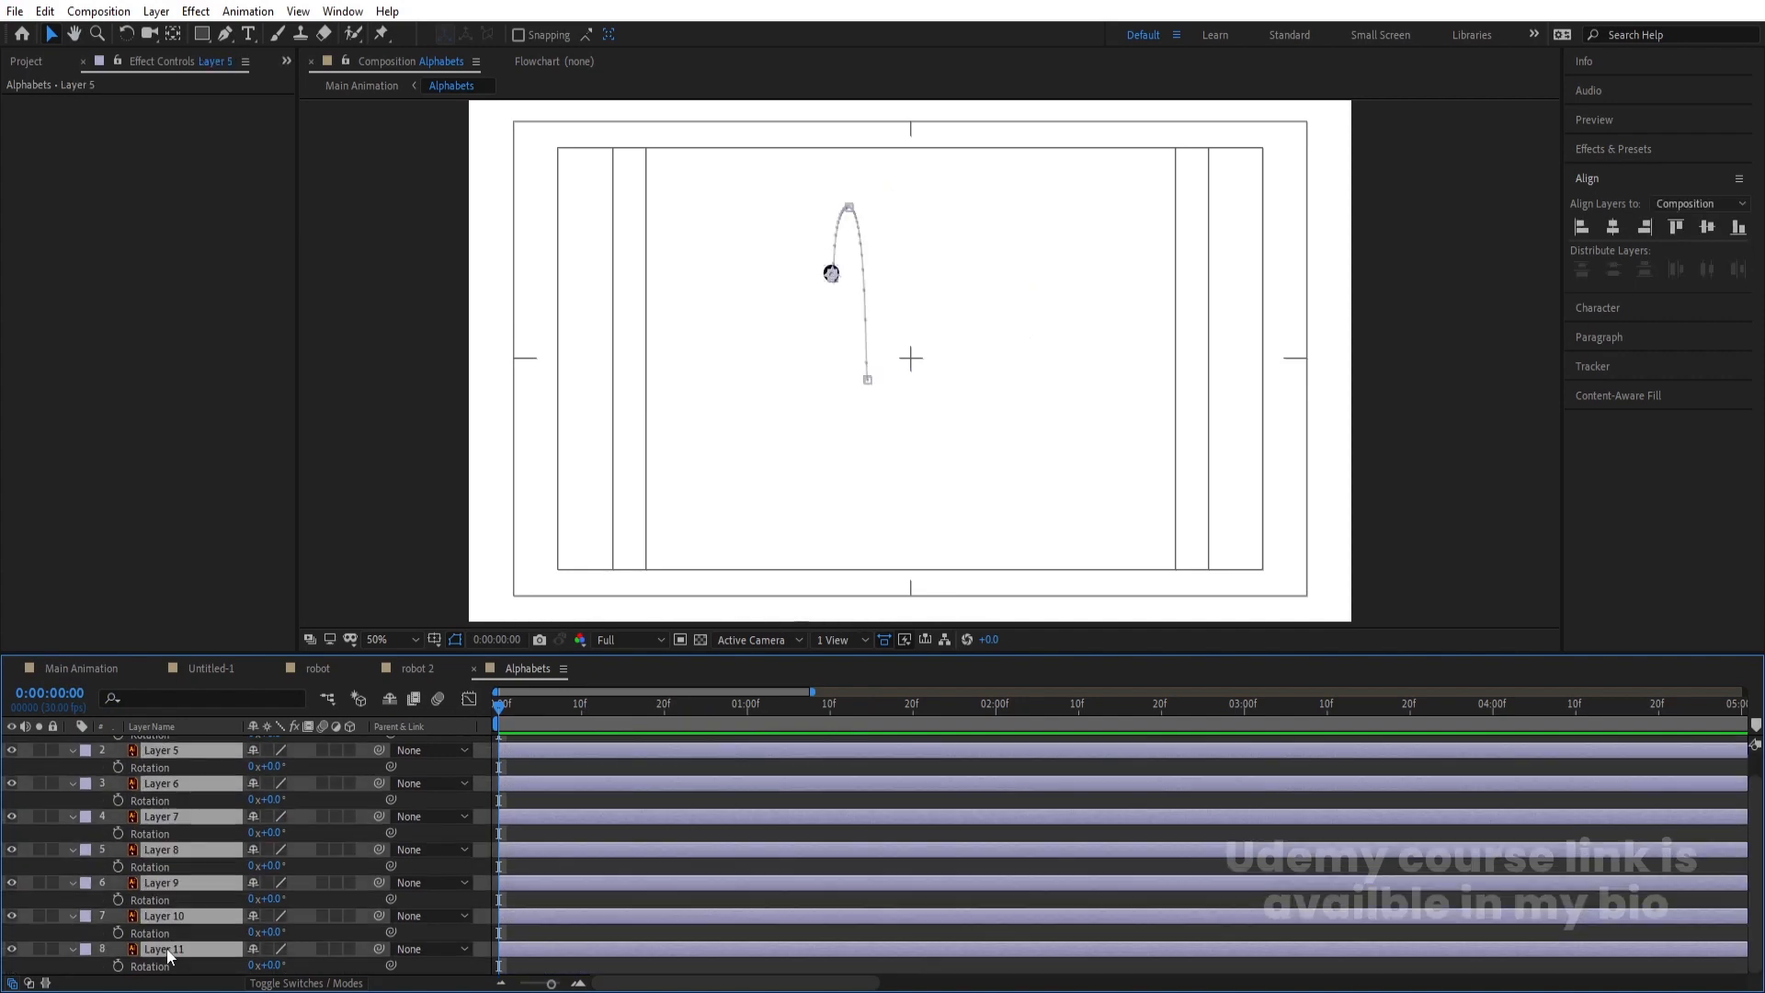
{"action": "left_click", "coordinate": [118, 966]}
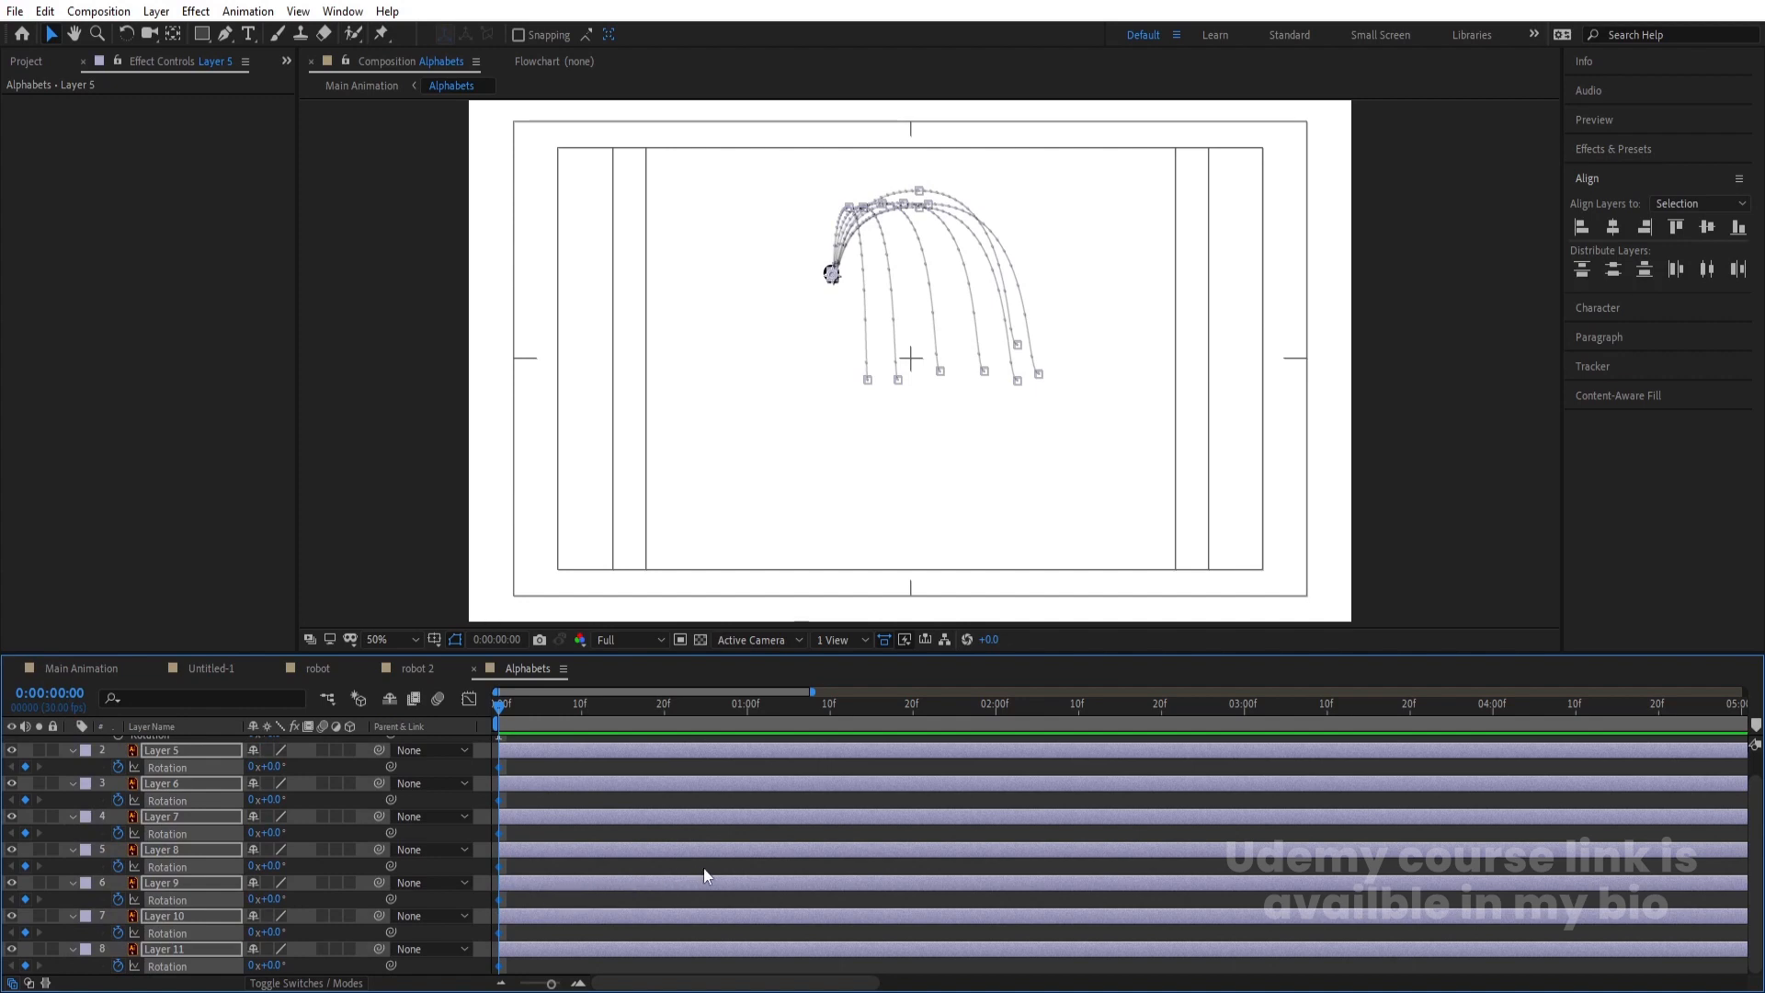
Set the Rotation of all letter layers to 1 full revolution at 0:00:01:00 and preview the spin
{"action": "key", "text": "u"}
{"action": "key", "text": "k"}
{"action": "key", "text": "k"}
{"action": "left_click", "coordinate": [250, 818]}
{"action": "type", "text": "1"}
{"action": "key", "text": "space"}
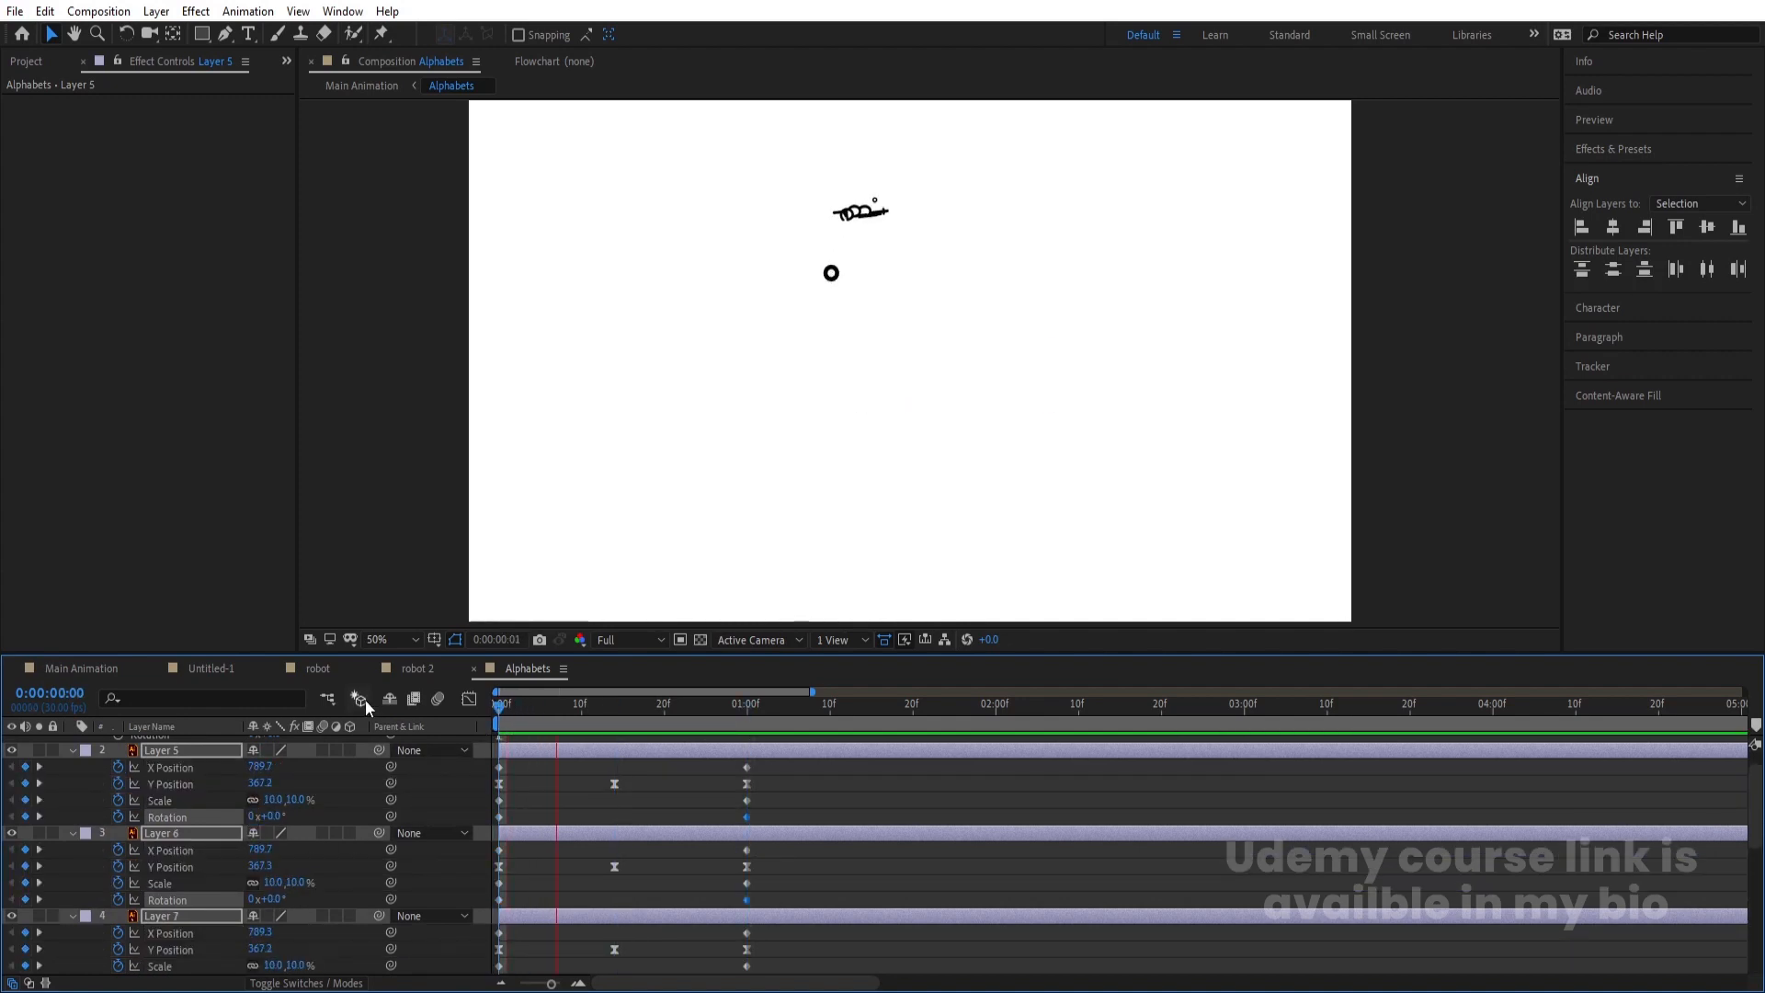
{"action": "key", "text": "space"}
{"action": "left_click_drag", "start_coordinate": [776, 710], "coordinate": [488, 758]}
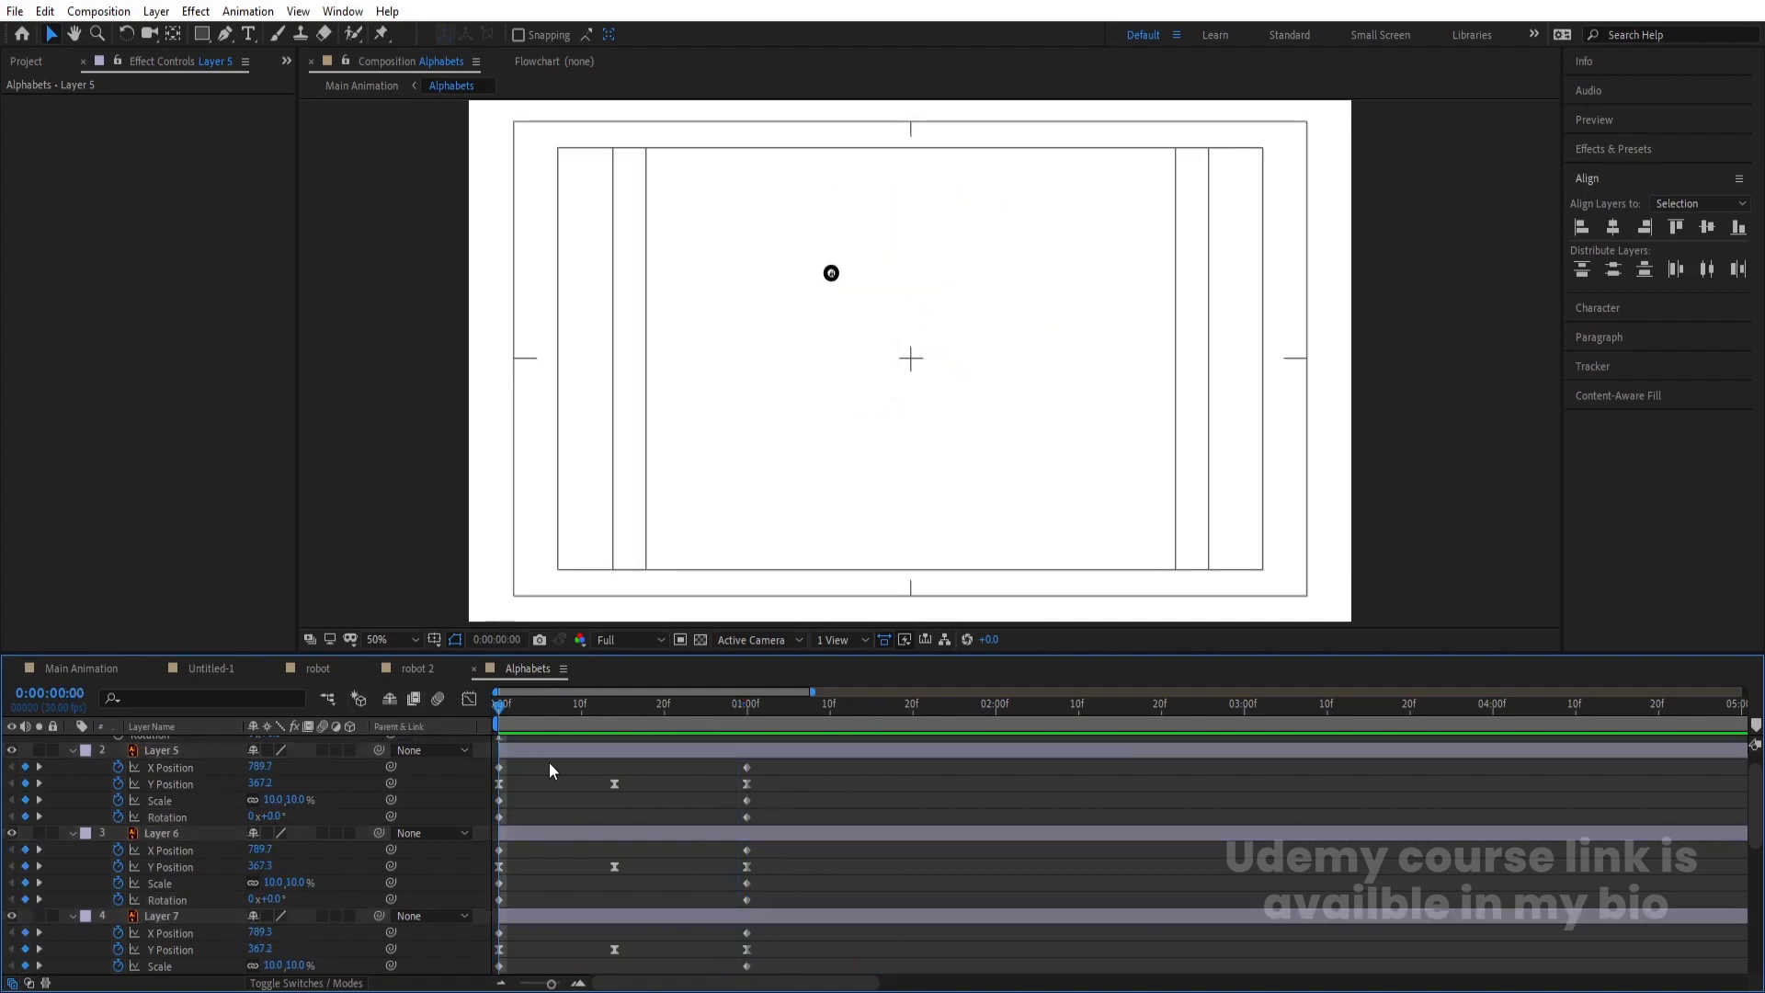
Collapse the layer properties and shift the start of Layer 10 to 0:00:00:02 and Layer 9 to 0:00:00:04
{"action": "key", "text": "u"}
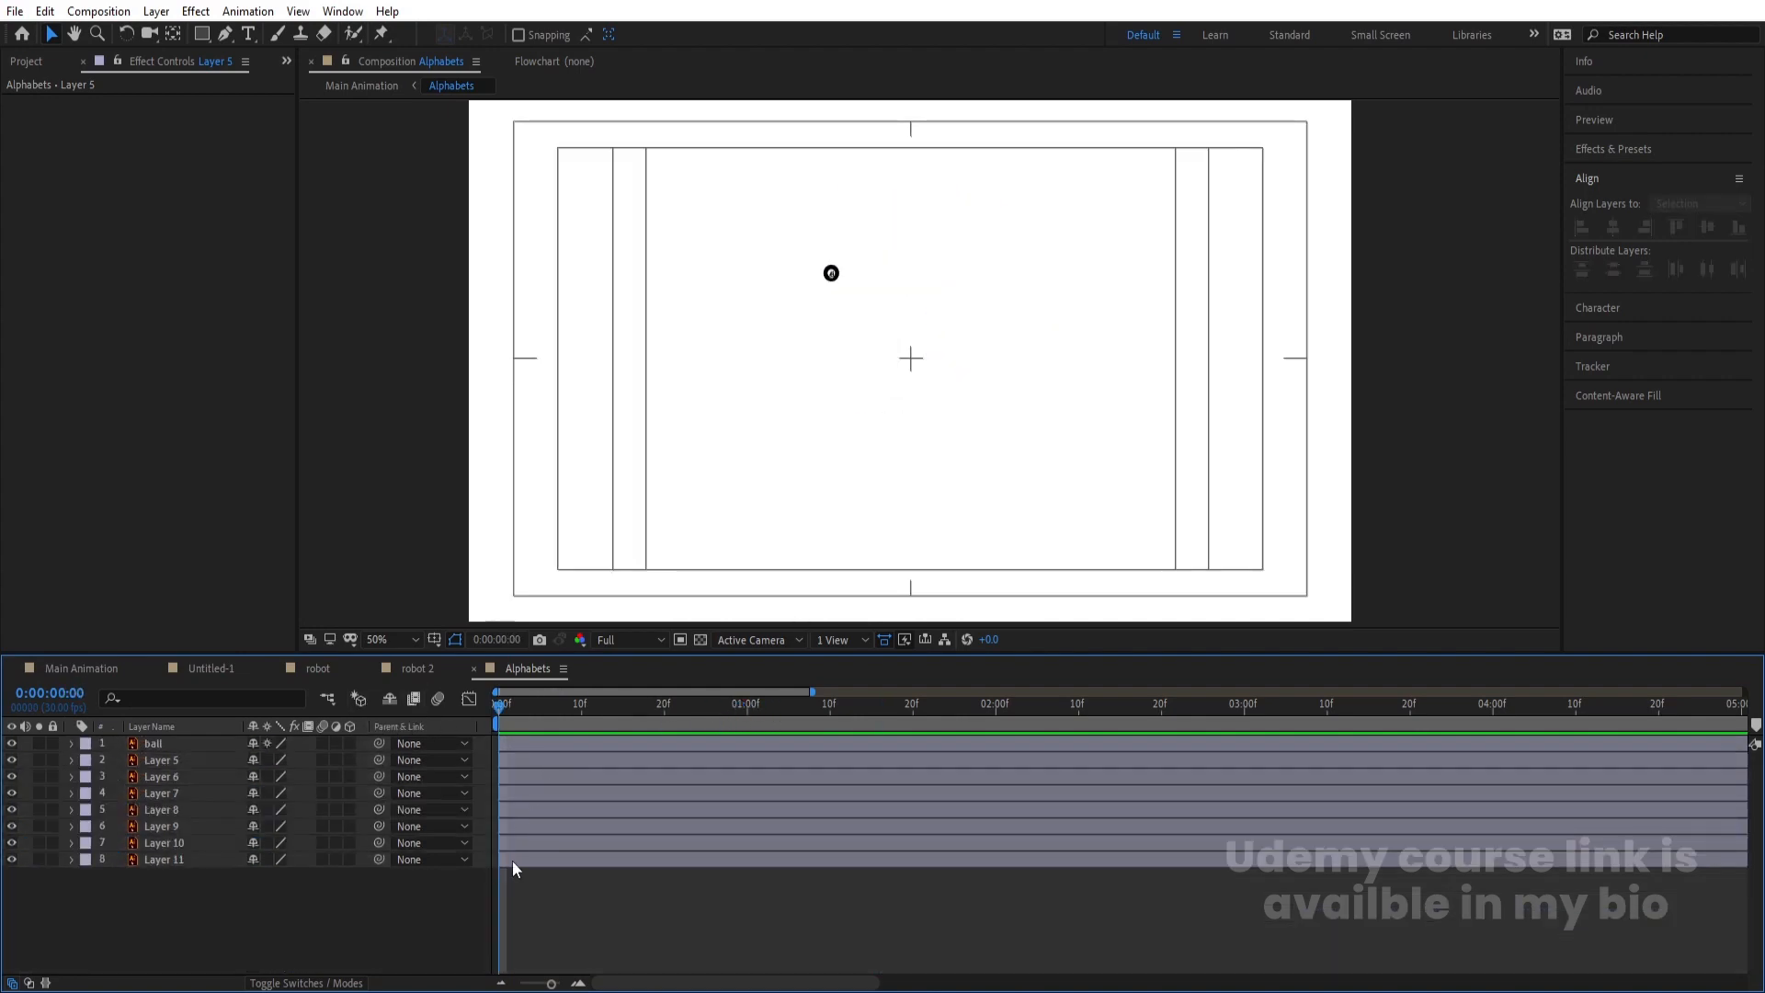
{"action": "key", "text": "Page_Down"}
{"action": "key", "text": "Page_Down"}
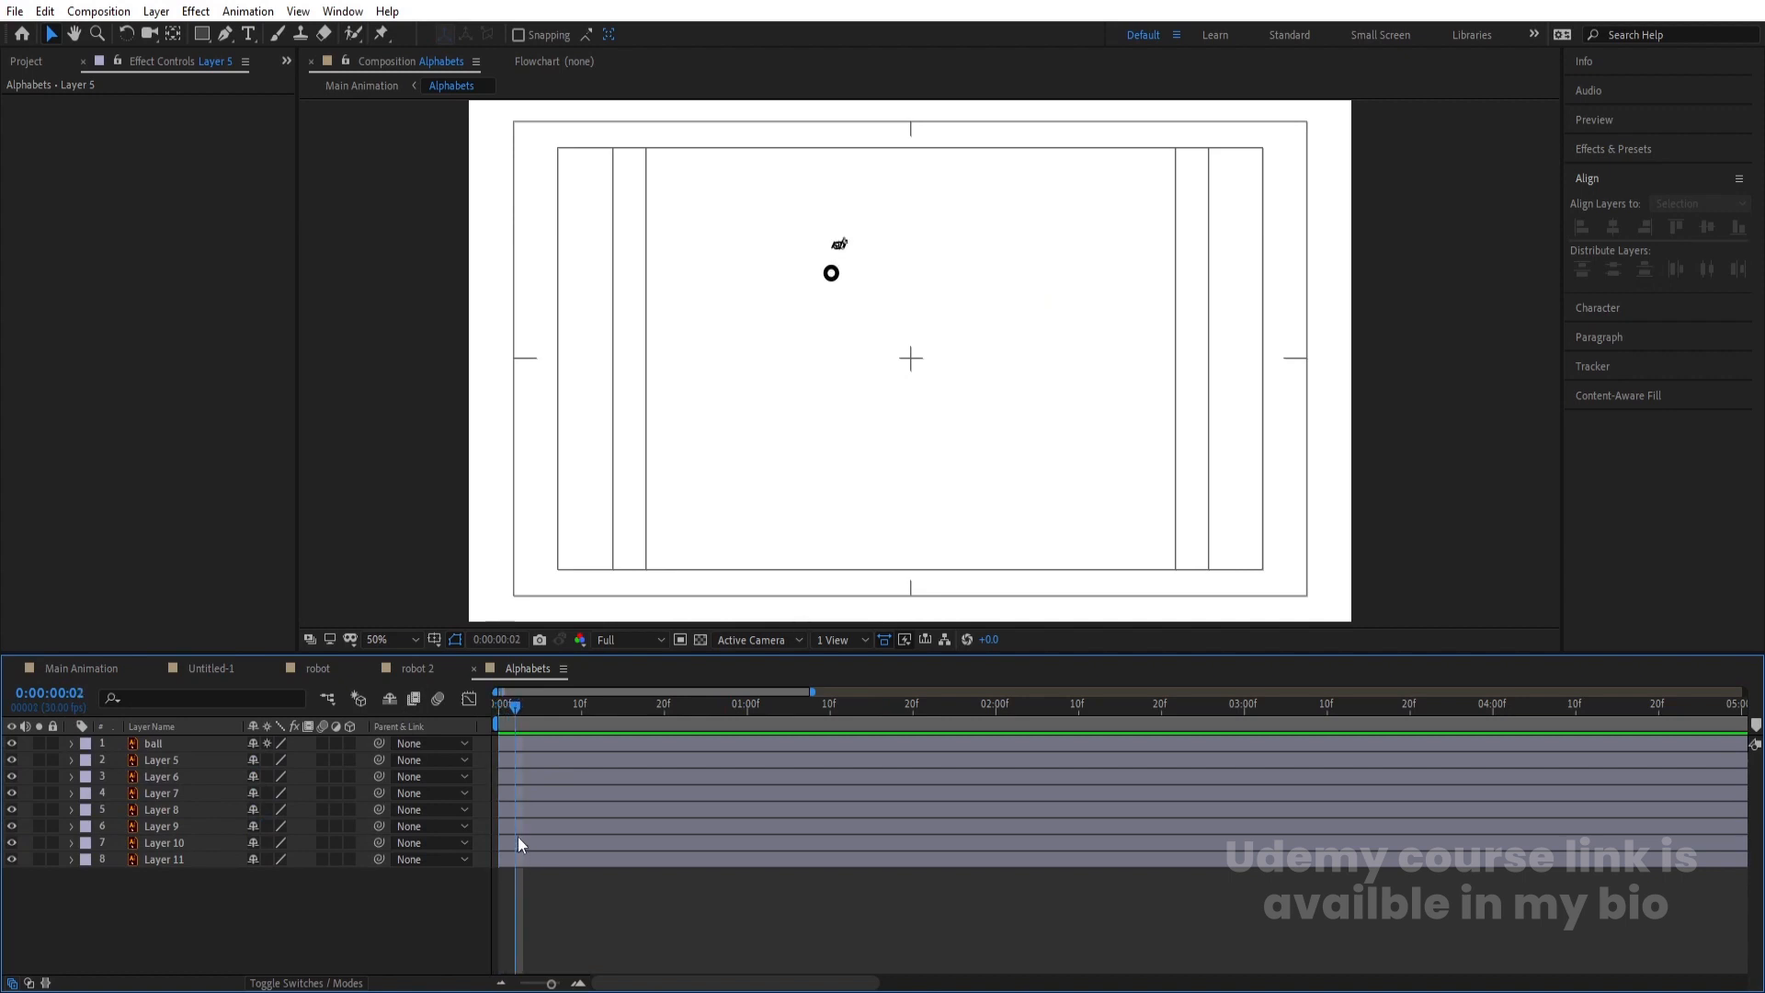
{"action": "left_click", "coordinate": [517, 836]}
{"action": "key", "text": "alt+bracketleft"}
{"action": "key", "text": "Page_Down"}
{"action": "key", "text": "Page_Down"}
{"action": "left_click", "coordinate": [541, 825]}
{"action": "key", "text": "alt+bracketleft"}
Shift the start of Layer 8 to 0:00:00:06 and Layer 7 to 0:00:00:08
{"action": "key", "text": "Page_Down"}
{"action": "key", "text": "Page_Down"}
{"action": "left_click", "coordinate": [553, 810]}
{"action": "key", "text": "p"}
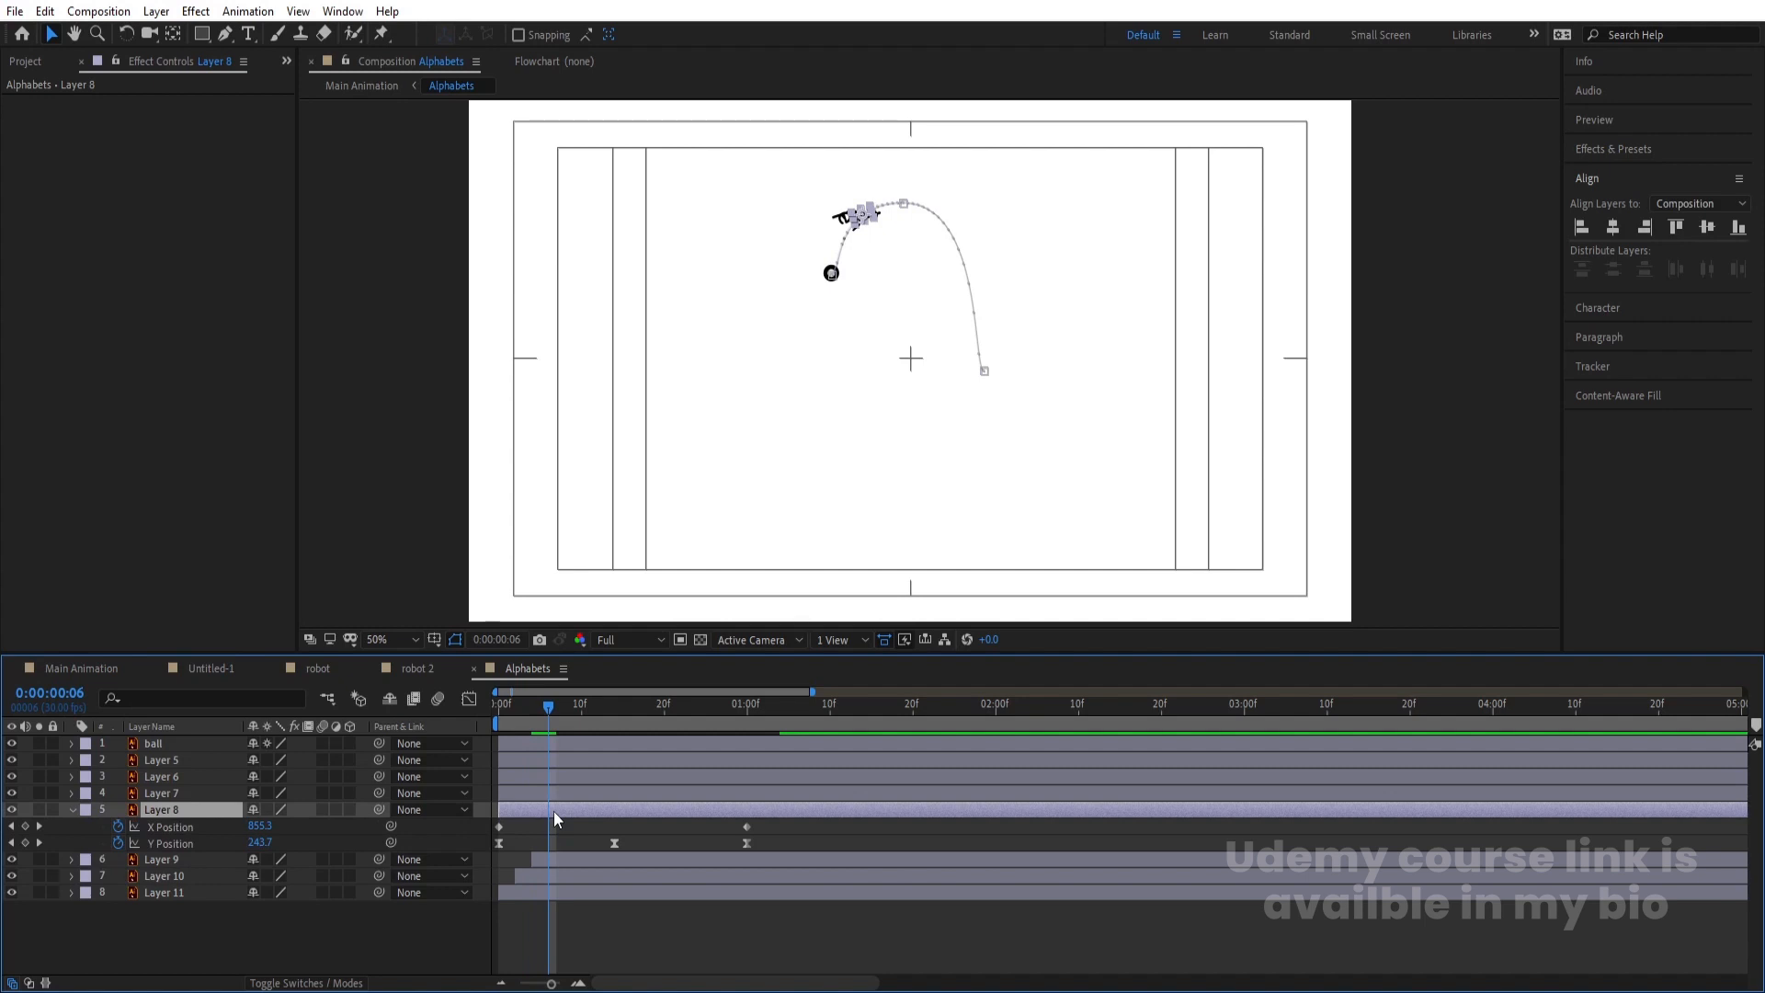
{"action": "key", "text": "bracketleft"}
{"action": "key", "text": "Page_Down"}
{"action": "key", "text": "Page_Down"}
{"action": "left_click", "coordinate": [560, 792]}
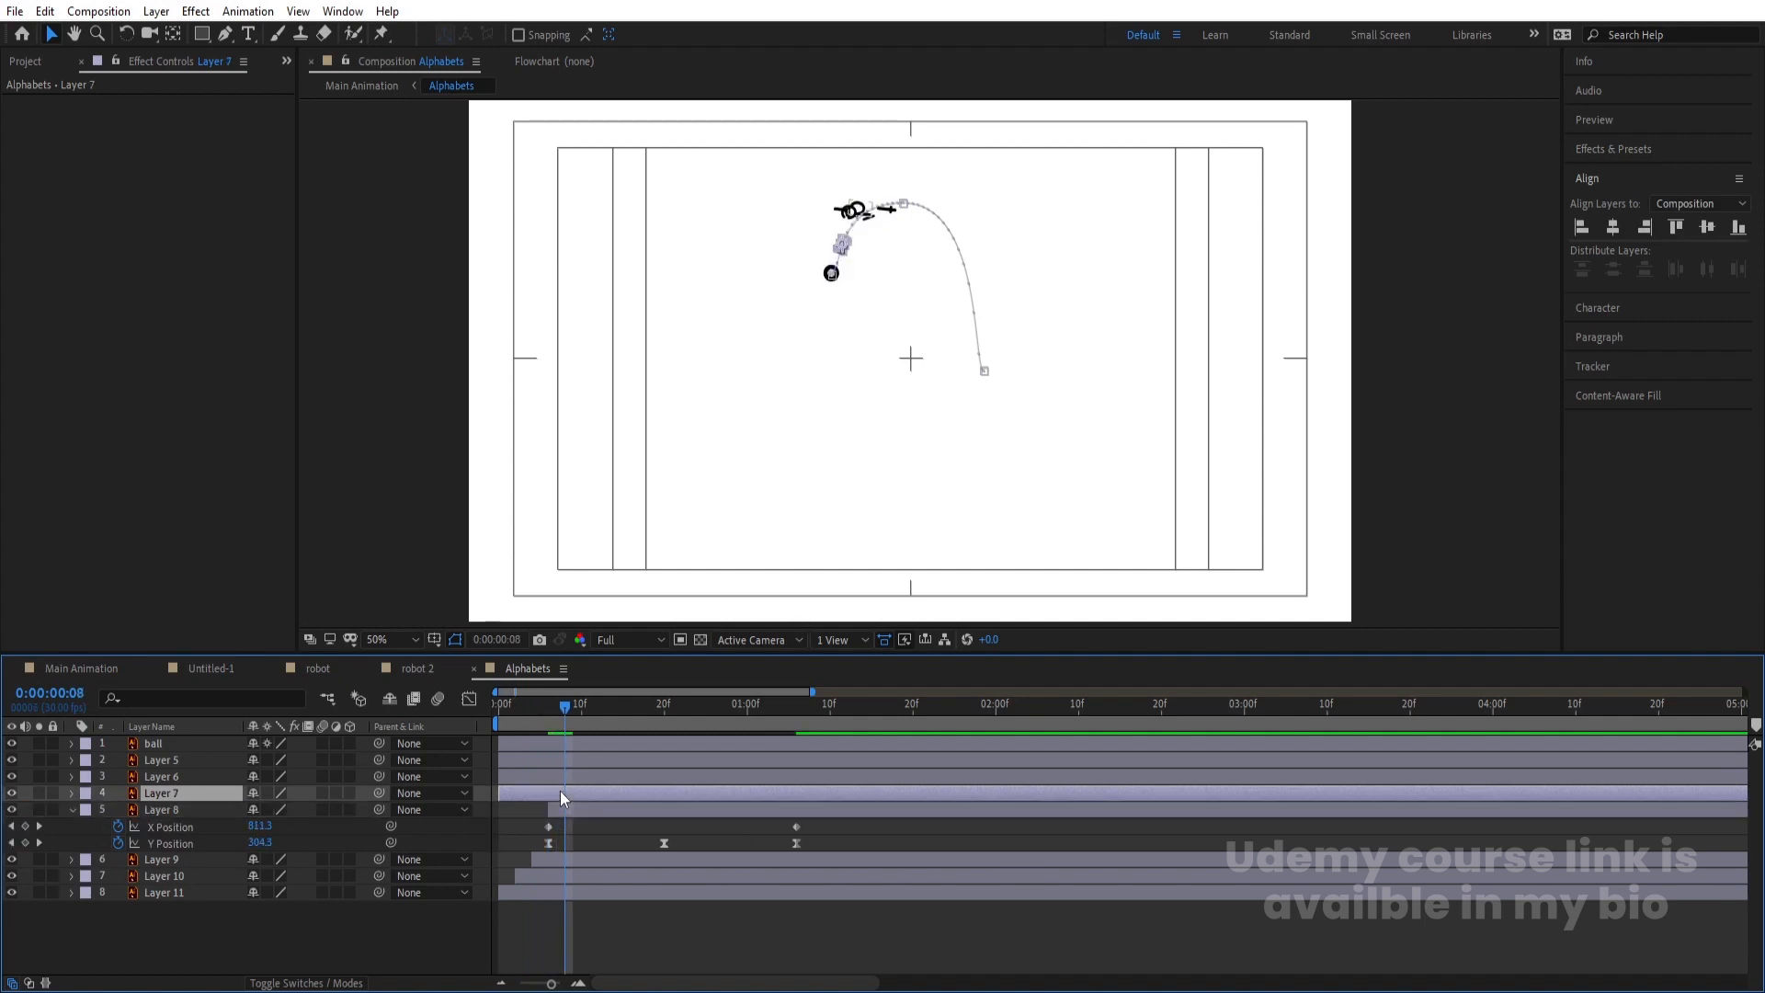
{"action": "key", "text": "alt+bracketleft"}
Shift the start of Layer 6 to 0:00:00:10 and Layer 5 to 0:00:00:12, and preview the staggered letters
{"action": "key", "text": "Page_Down"}
{"action": "key", "text": "Page_Down"}
{"action": "left_click", "coordinate": [568, 781]}
{"action": "key", "text": "alt+bracketleft"}
{"action": "key", "text": "Num_Lock"}
{"action": "key", "text": "minus"}
{"action": "key", "text": "Page_Down"}
{"action": "key", "text": "Page_Down"}
{"action": "left_click", "coordinate": [576, 759]}
{"action": "key", "text": "alt+bracketleft"}
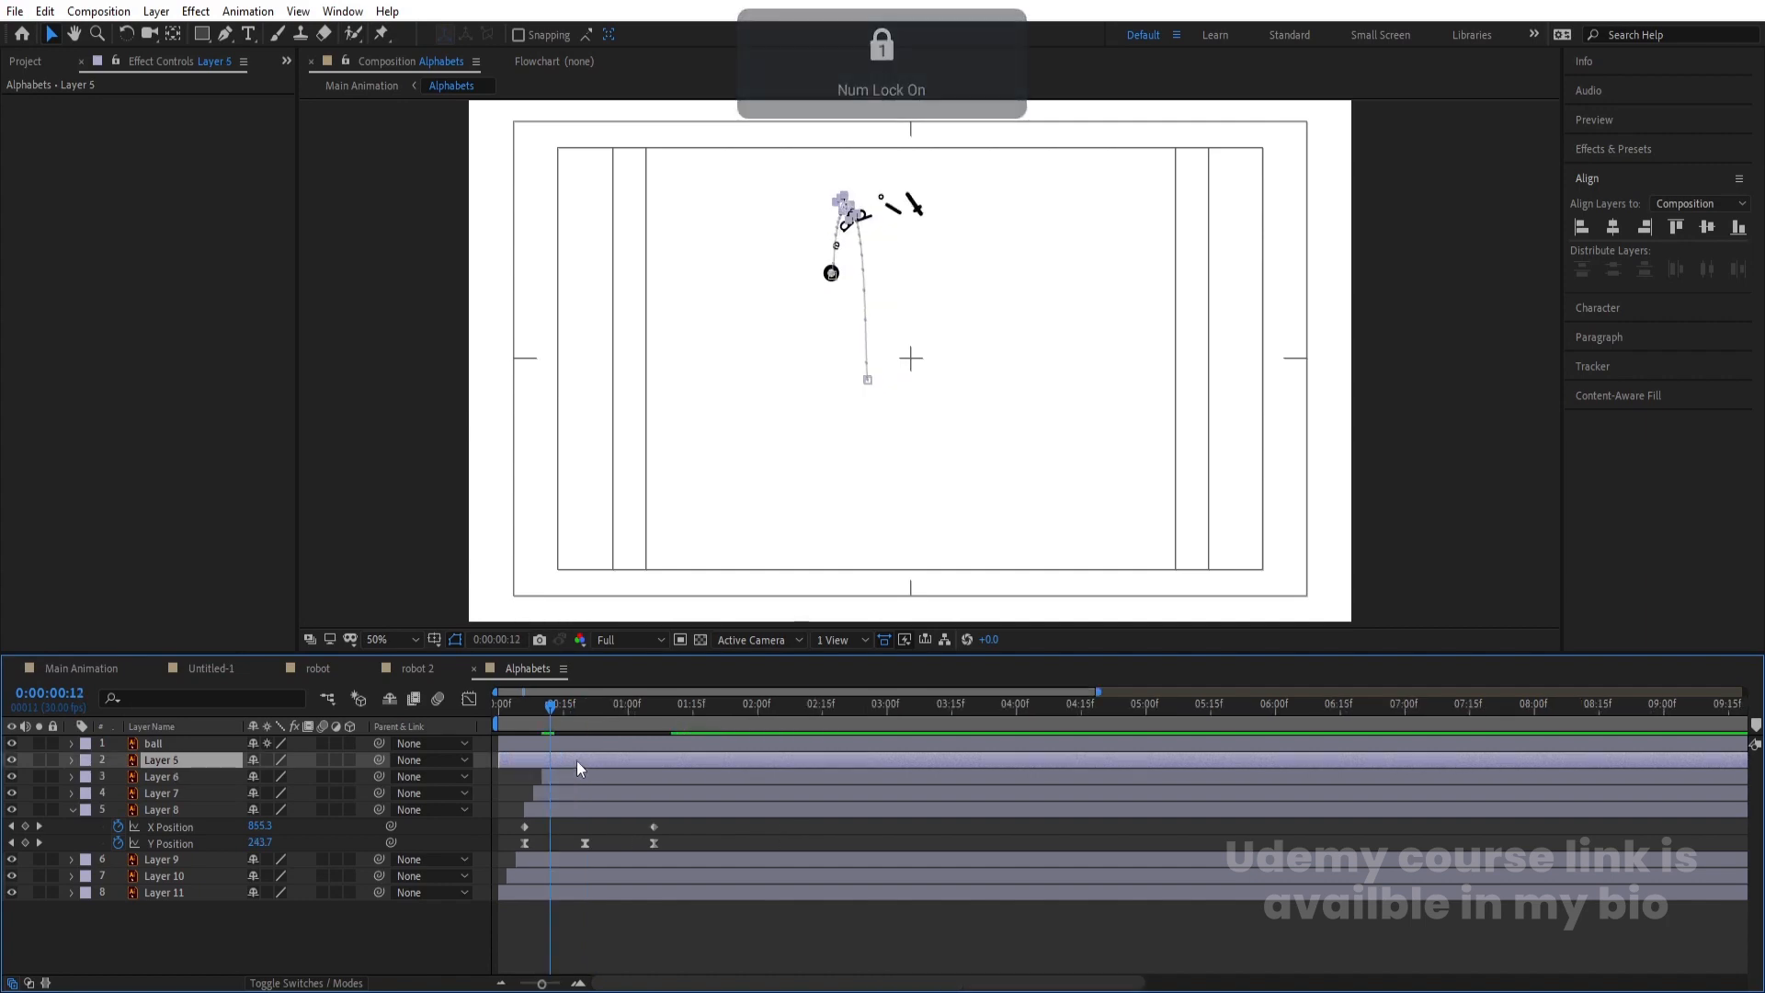
{"action": "key", "text": "space"}
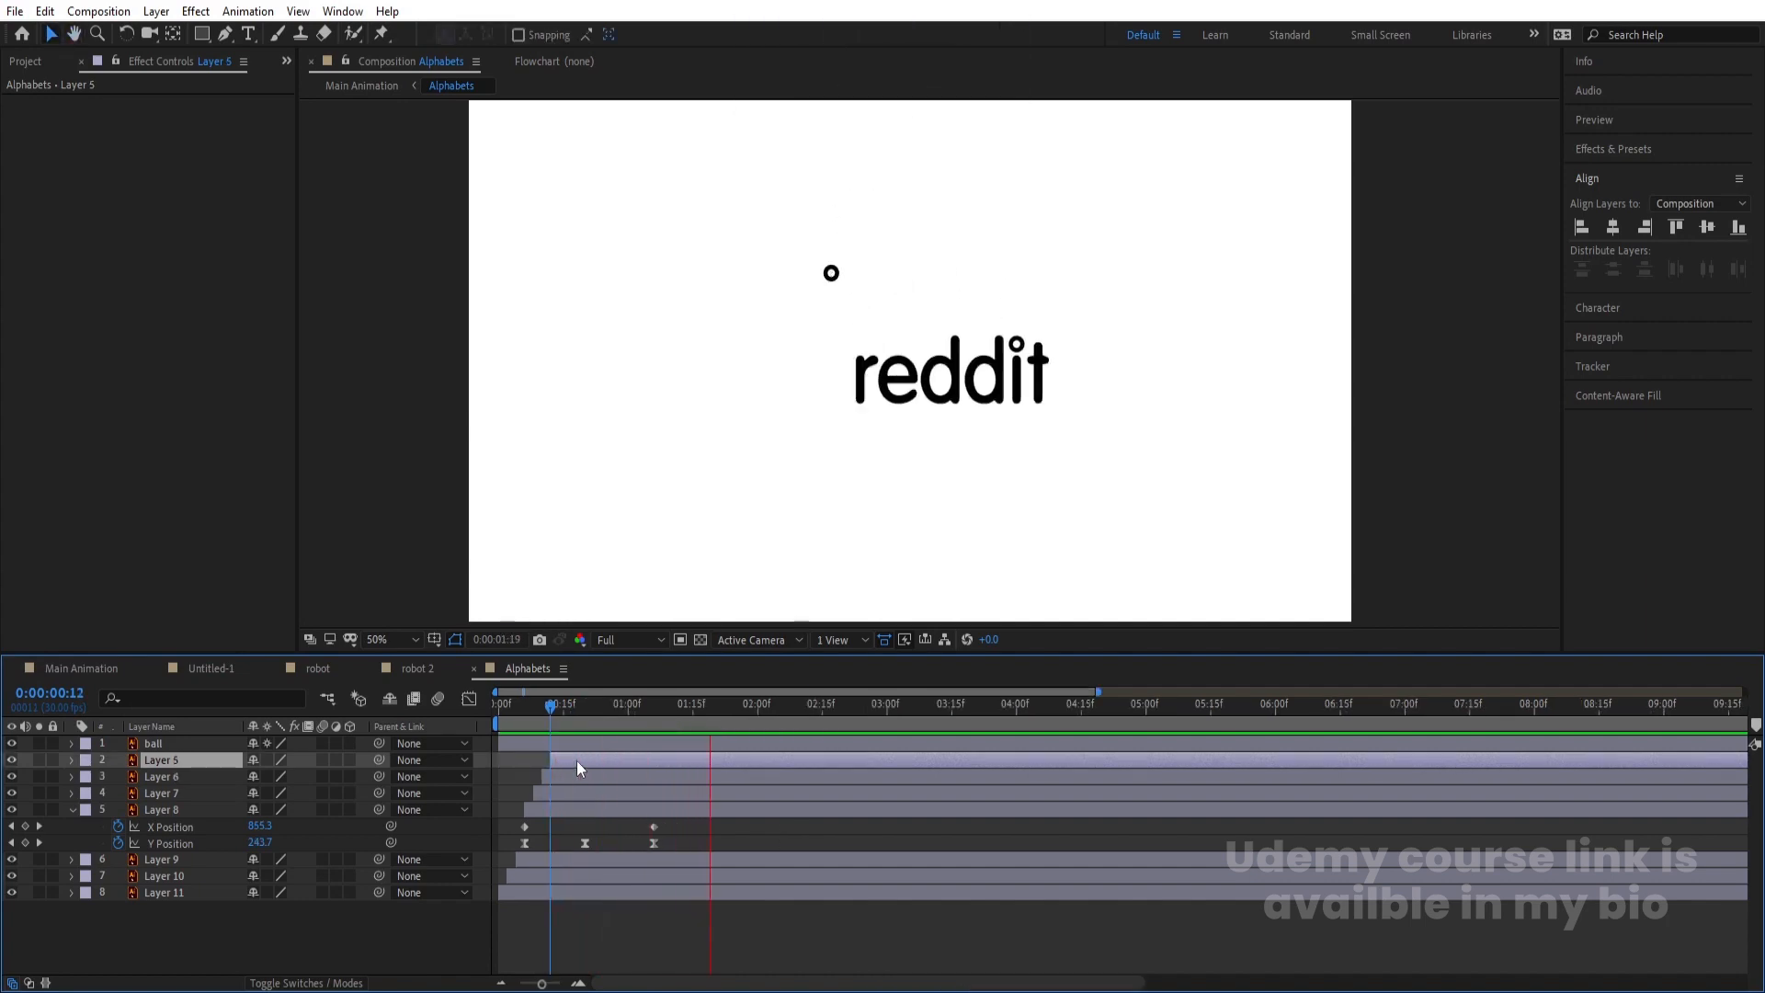
Delete the ball layer, enable motion blur on all letter layers and preview the wordmark from the start
{"action": "left_click", "coordinate": [184, 741]}
{"action": "key", "text": "Delete"}
{"action": "key", "text": "ctrl+a"}
{"action": "left_click", "coordinate": [323, 741]}
{"action": "key", "text": "Home"}
{"action": "key", "text": "space"}
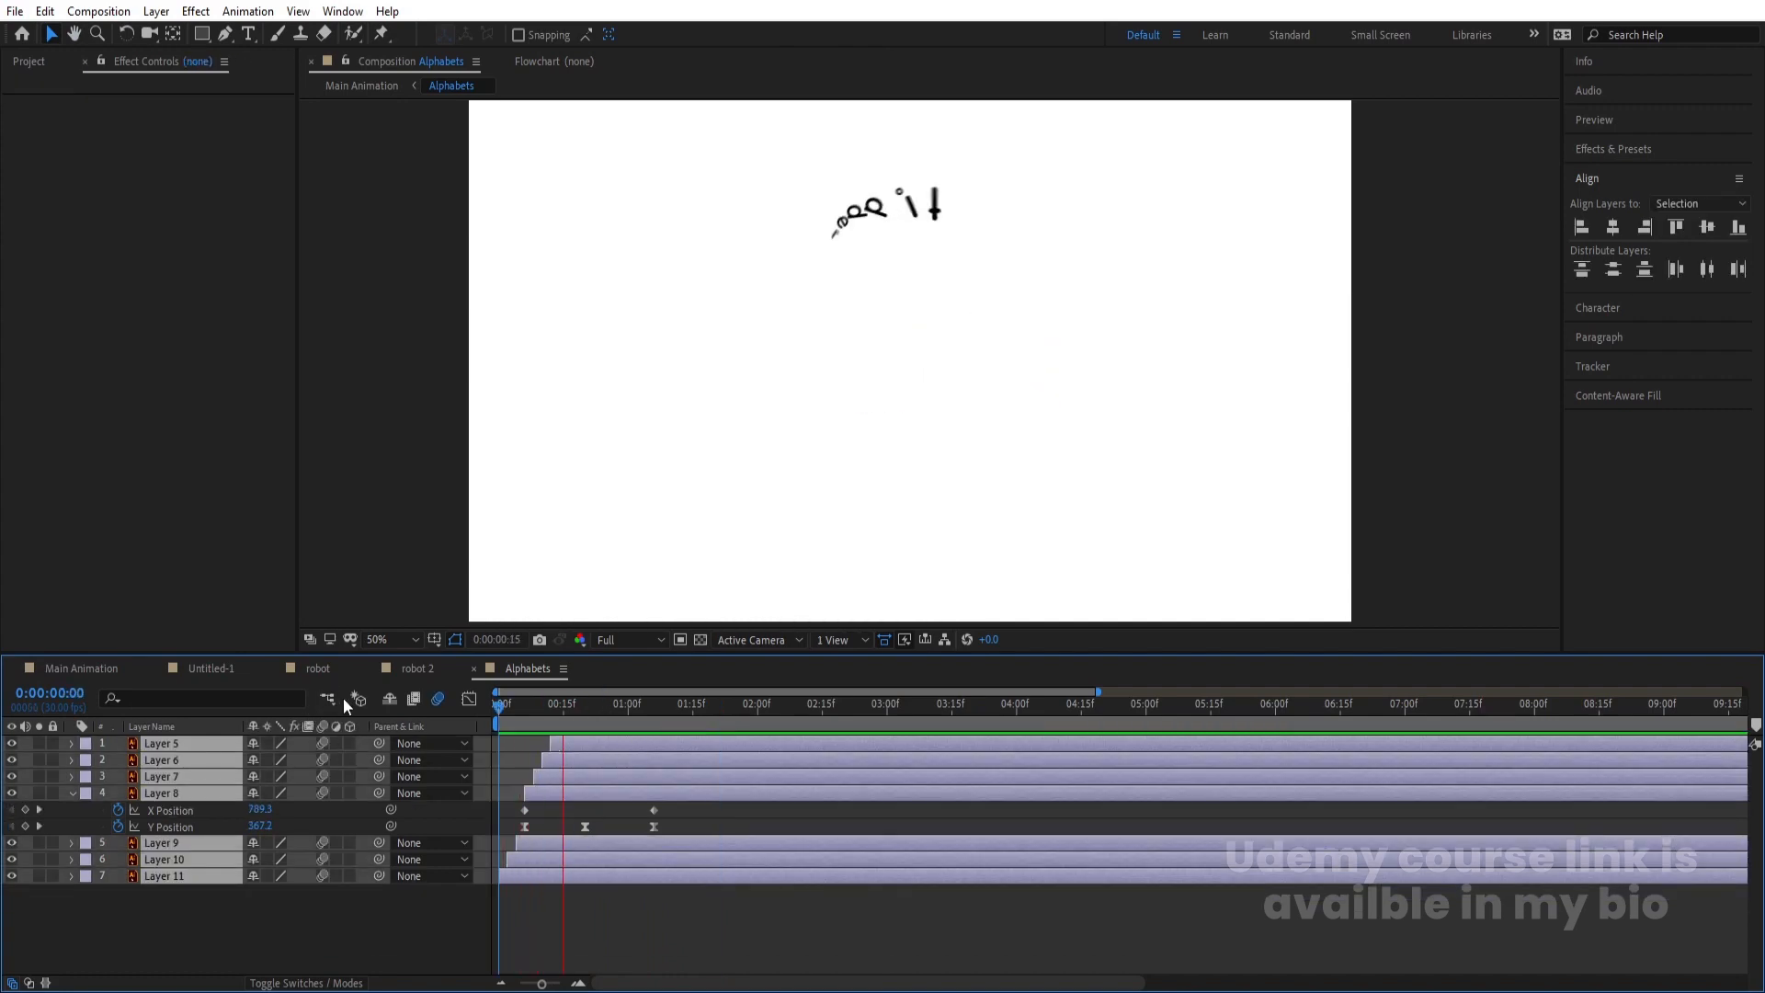
{"action": "left_click", "coordinate": [524, 705]}
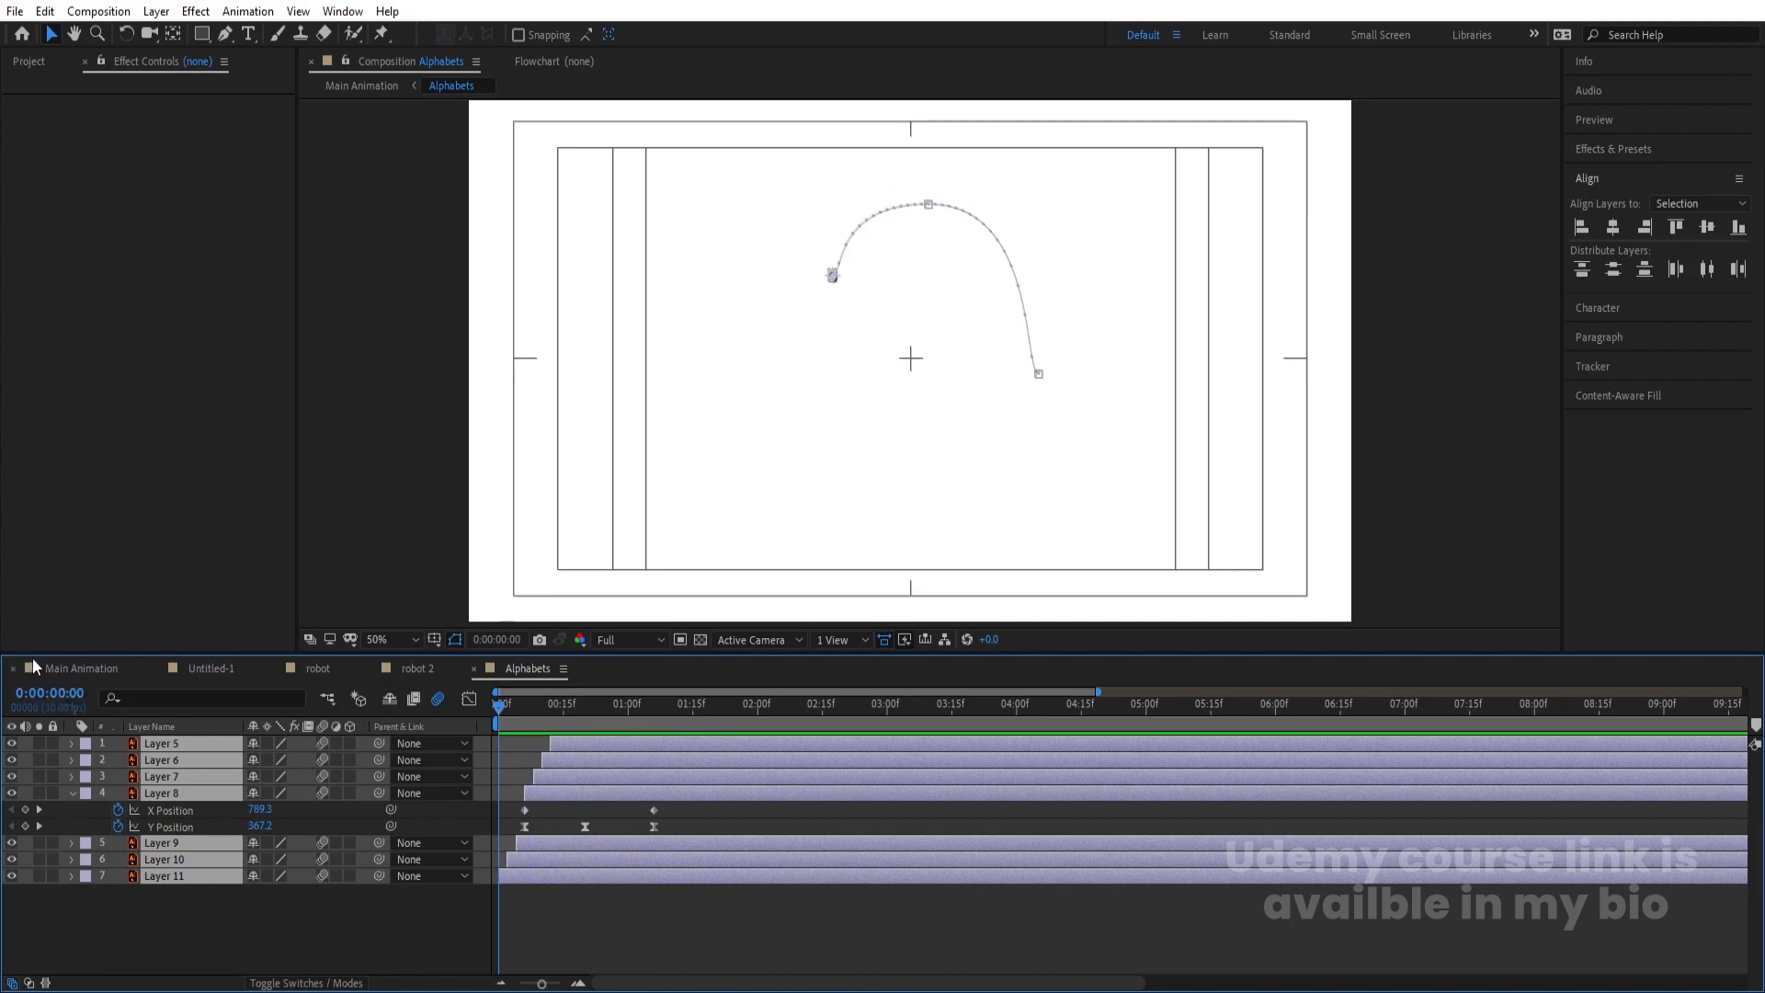
Switch to the Main Animation composition and preview the robot and wordmark animation, including from the beginning
{"action": "left_click", "coordinate": [41, 669]}
{"action": "key", "text": "space"}
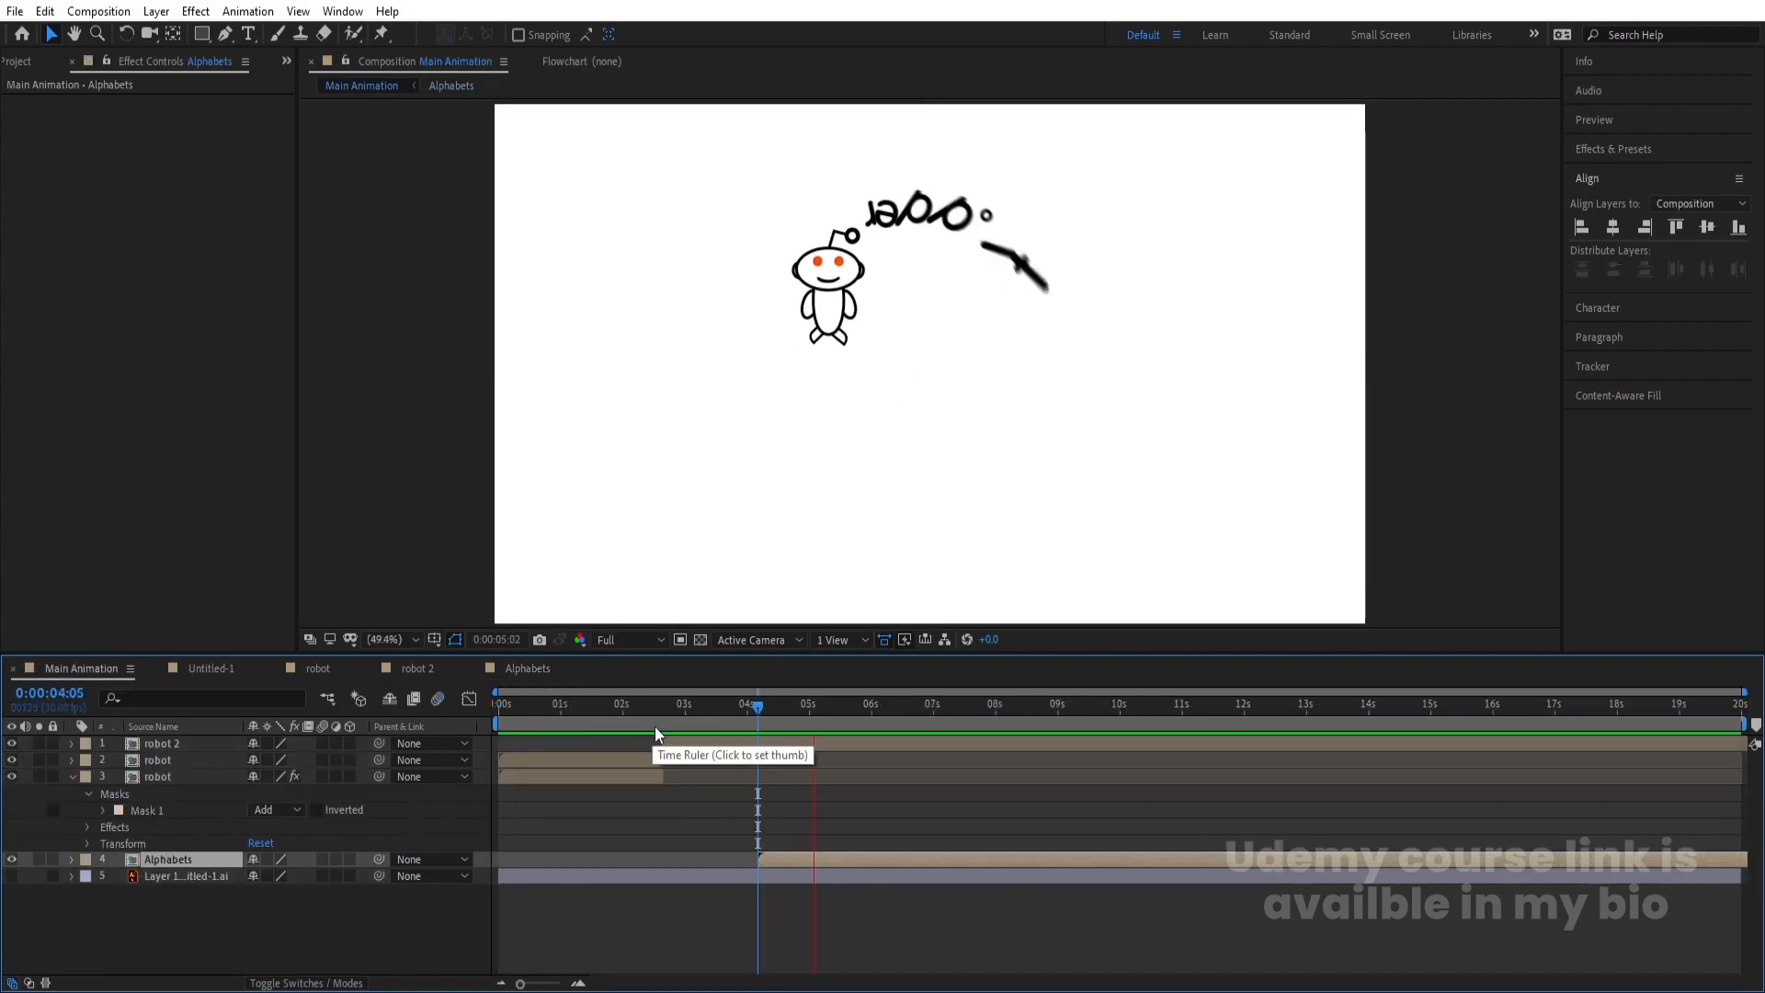
{"action": "key", "text": "space"}
{"action": "left_click_drag", "start_coordinate": [747, 708], "coordinate": [255, 733]}
{"action": "key", "text": "space"}
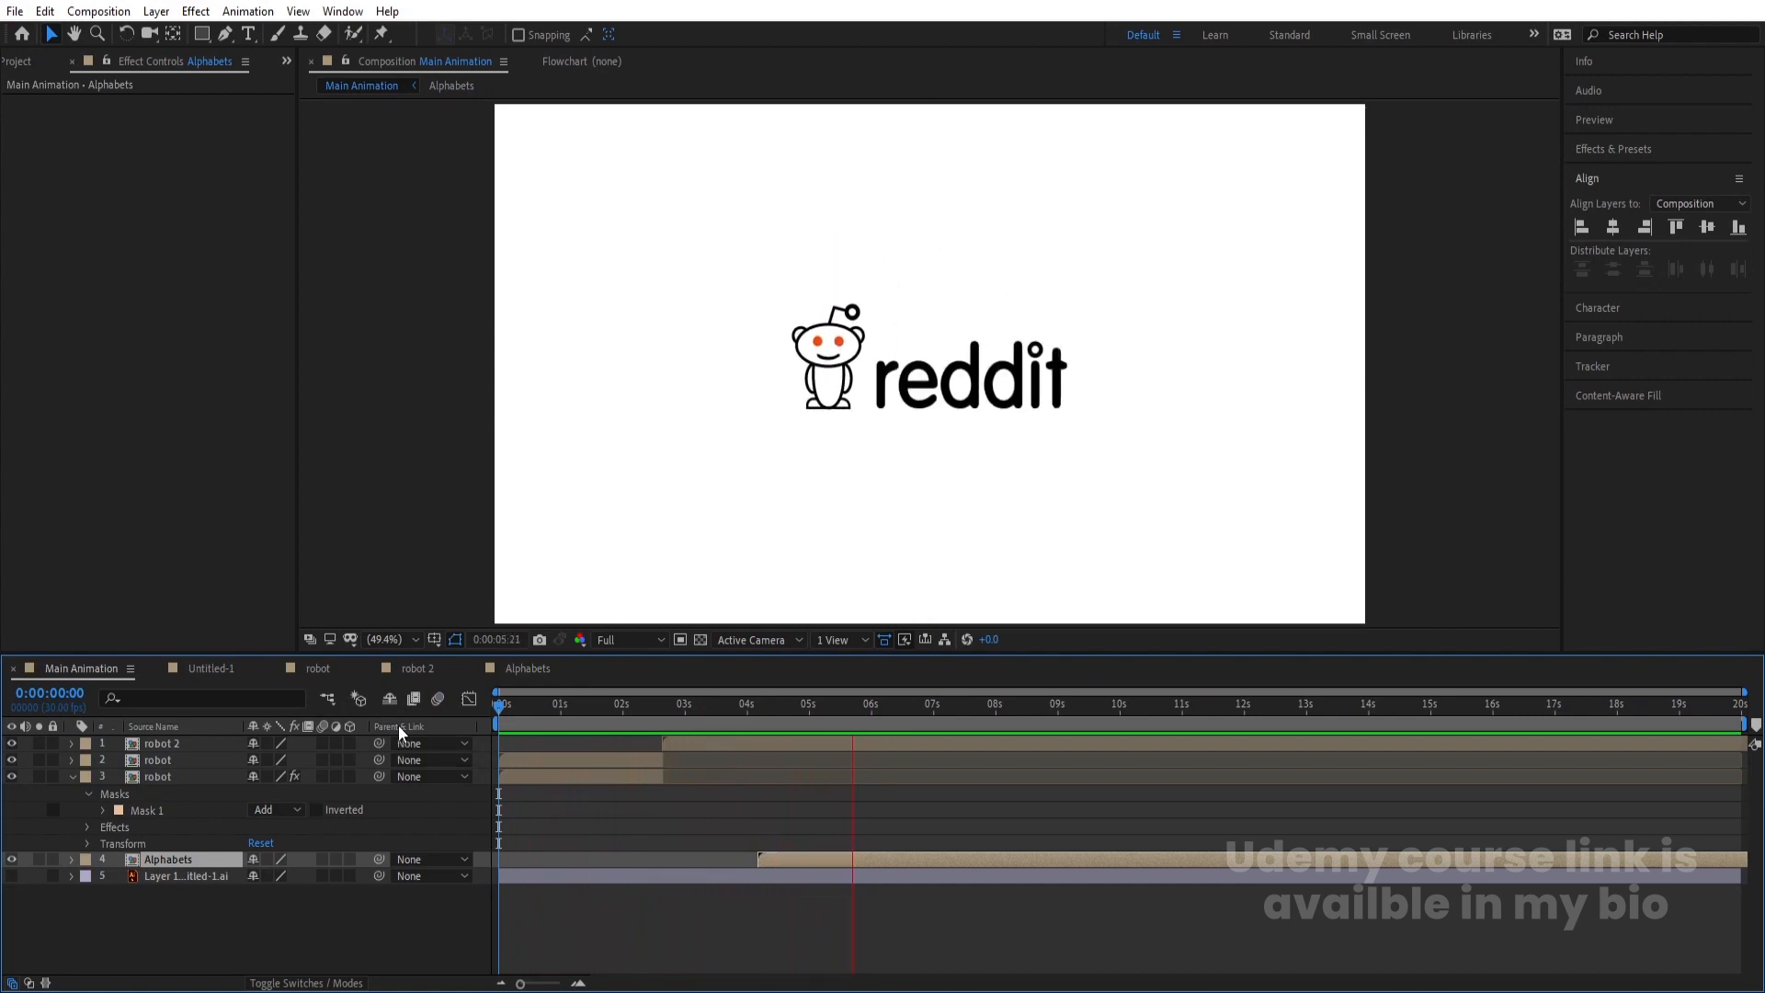
Preview the logo animation, then delete the hidden Illustrator artwork layer beneath Alphabets
{"action": "key", "text": "space"}
{"action": "key", "text": "space"}
{"action": "key", "text": "space"}
{"action": "key", "text": "space"}
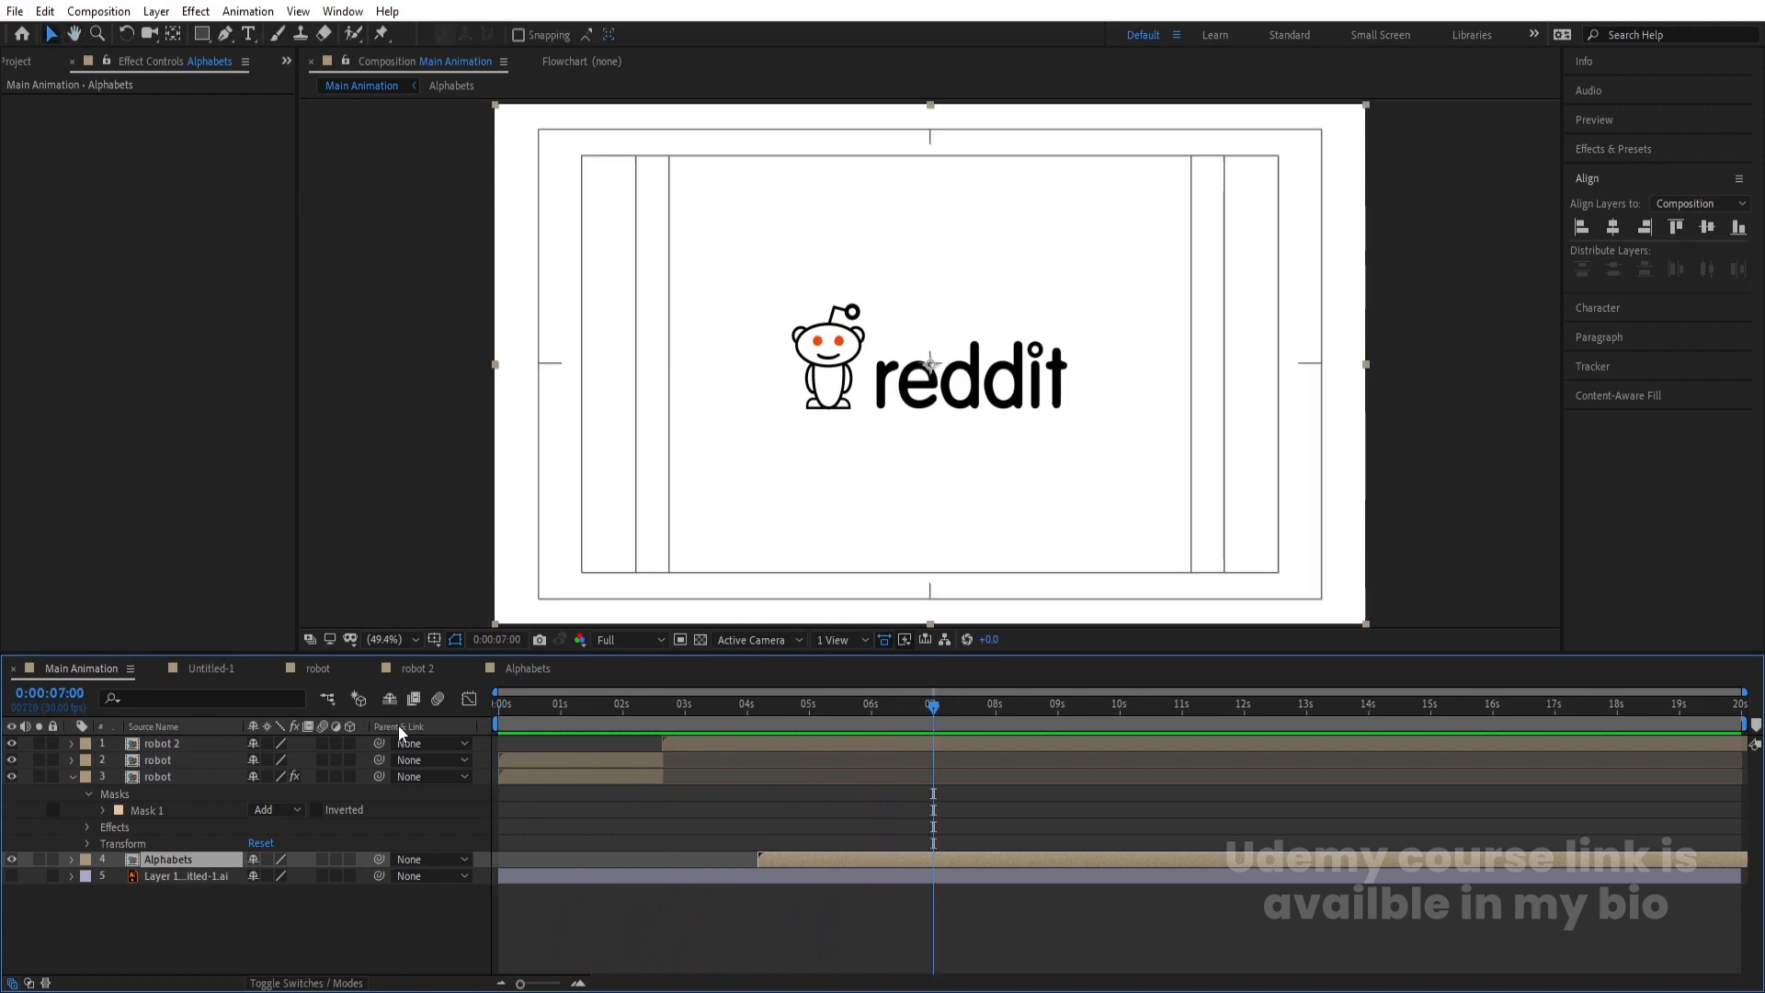
{"action": "left_click", "coordinate": [208, 938]}
{"action": "key", "text": "u"}
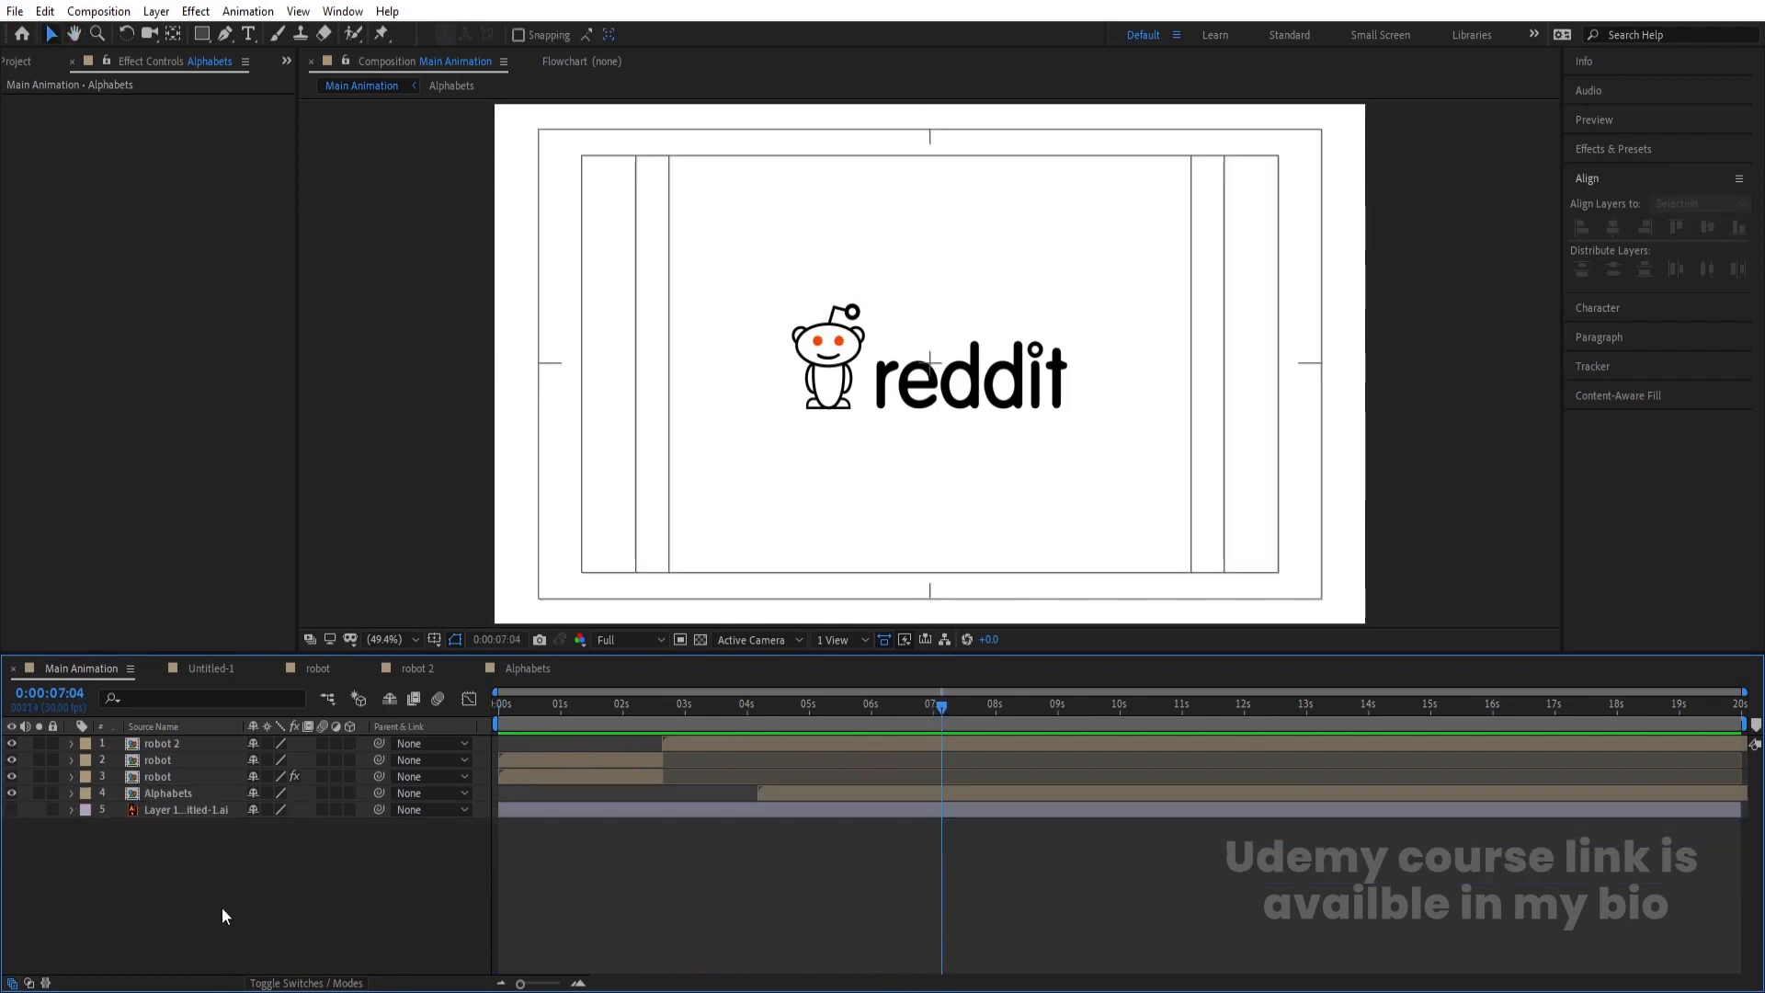
{"action": "left_click", "coordinate": [184, 812]}
{"action": "key", "text": "Delete"}
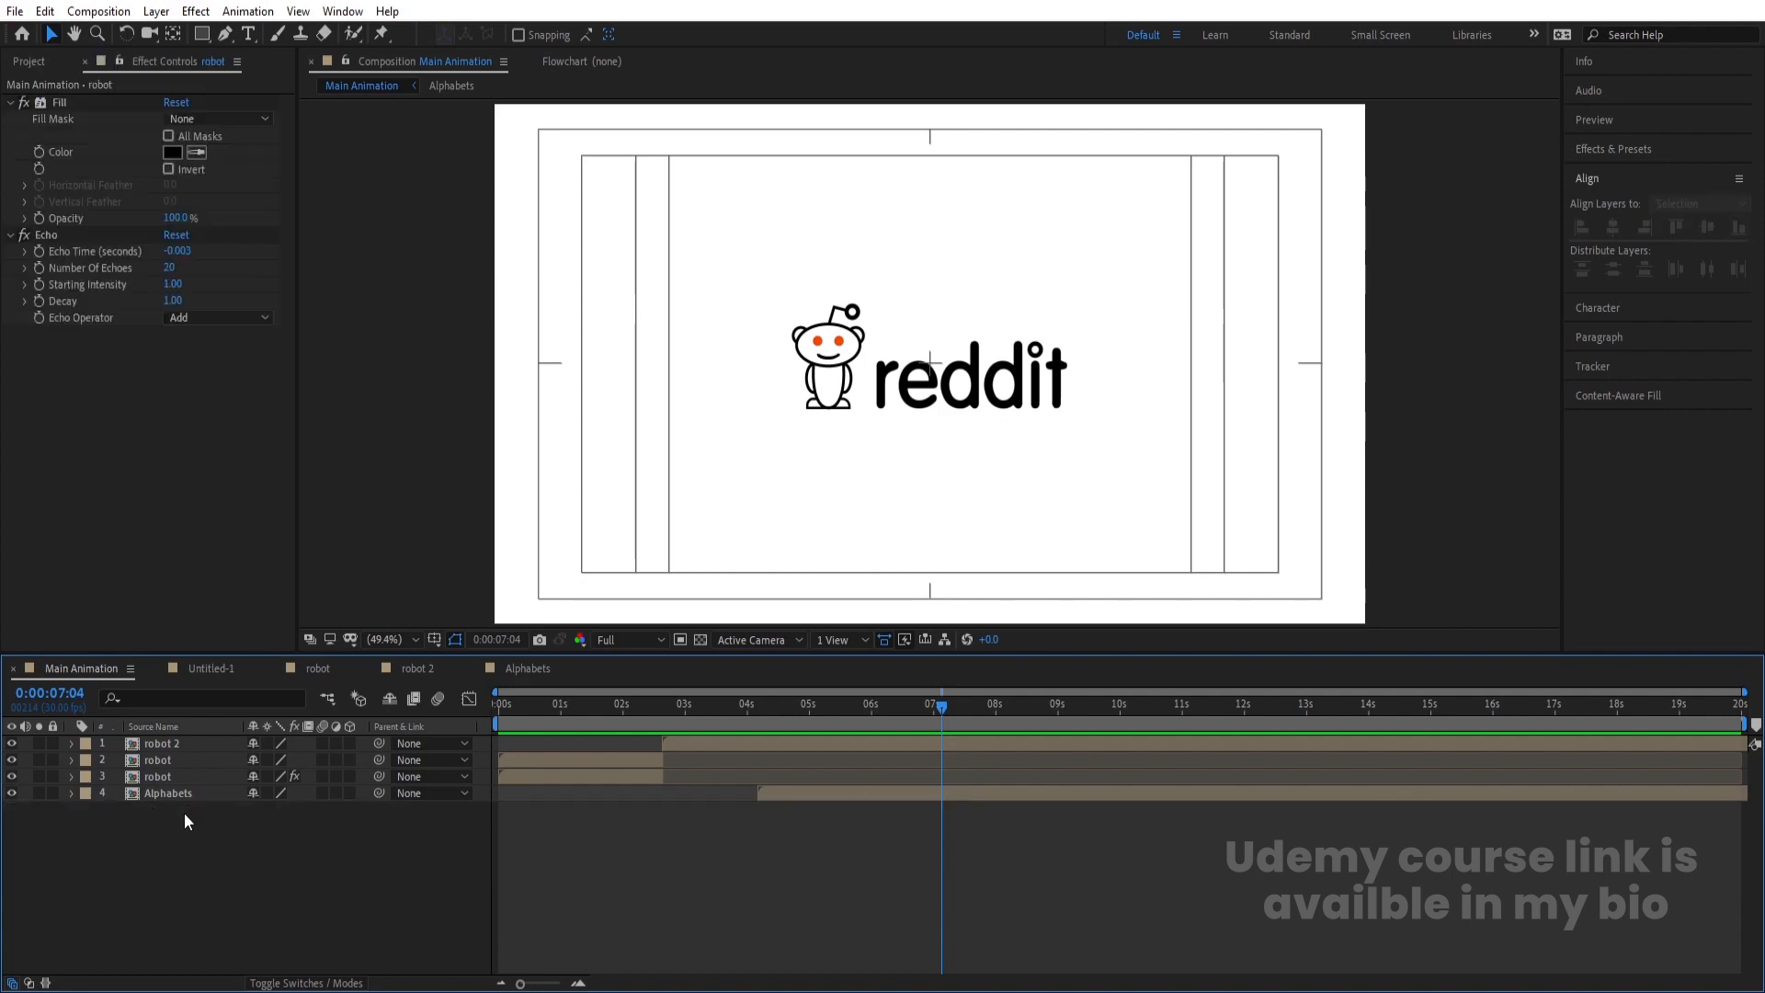
Close the Untitled-1, robot, robot 2 and Alphabets timelines, leaving only Main Animation open
{"action": "left_click", "coordinate": [157, 668]}
{"action": "left_click", "coordinate": [155, 667]}
{"action": "left_click", "coordinate": [152, 666]}
{"action": "left_click", "coordinate": [151, 665]}
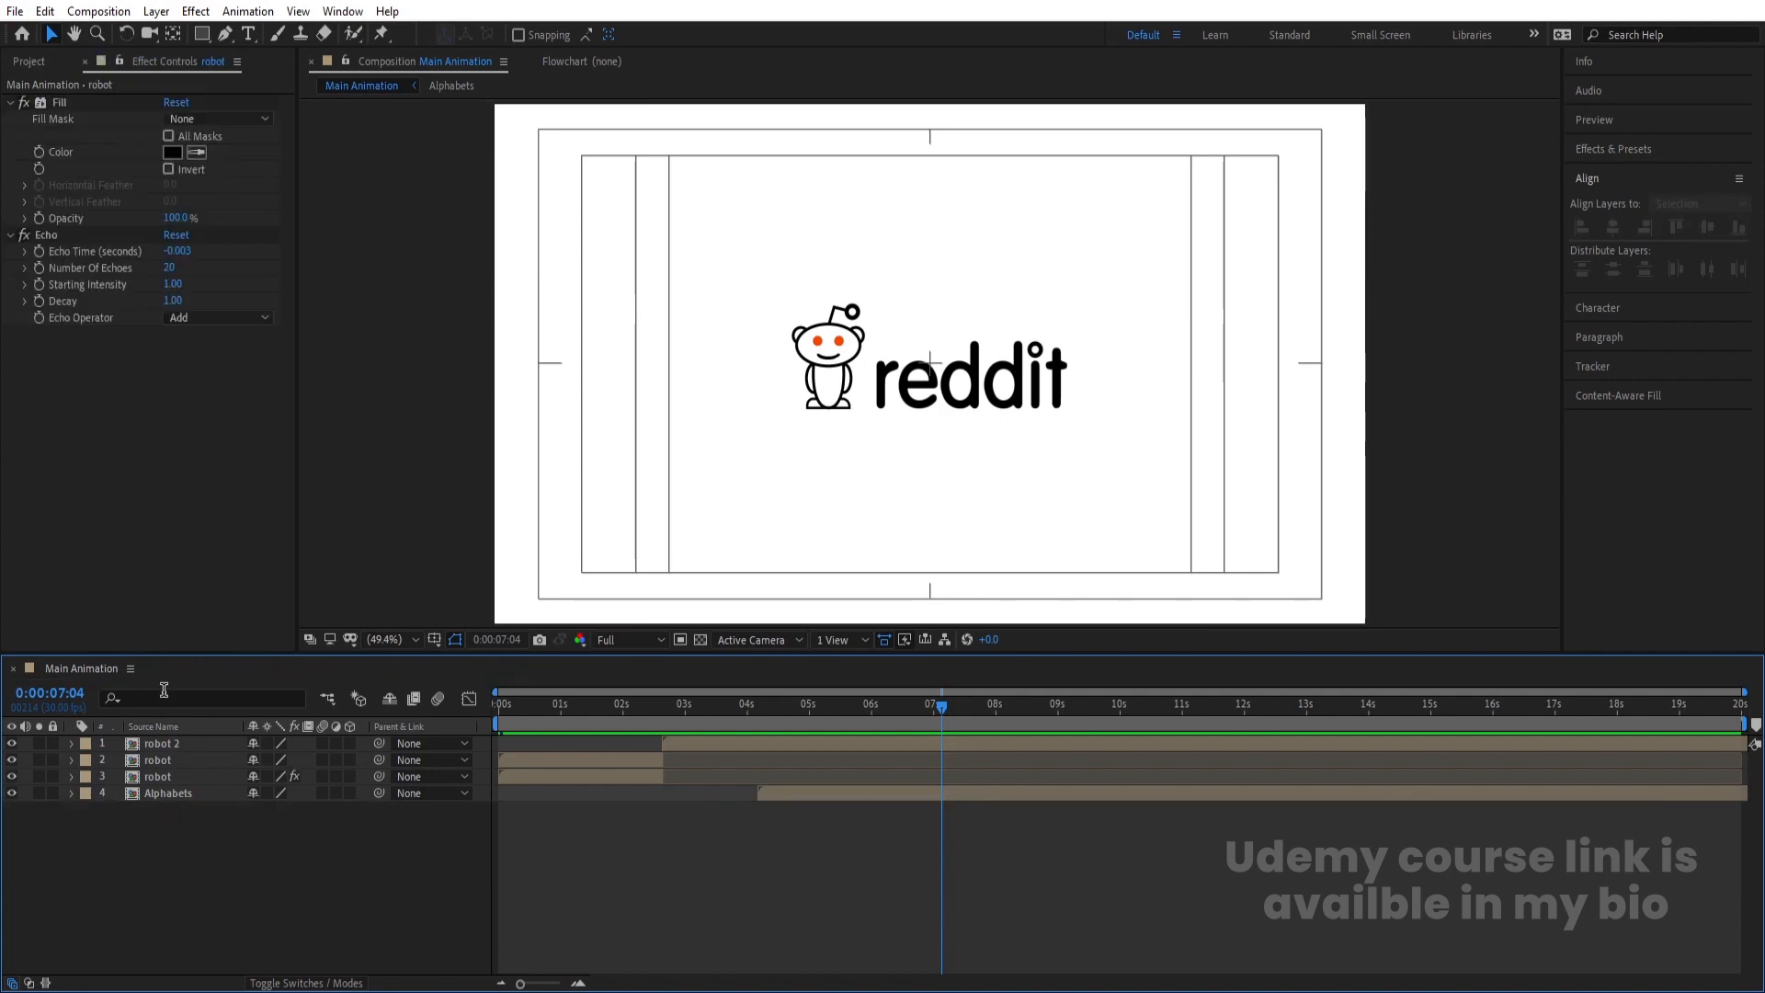
Add a null object and parent robot 2, both robot layers and Alphabets to it
{"action": "right_click", "coordinate": [200, 827]}
{"action": "mouse_move", "coordinate": [322, 618]}
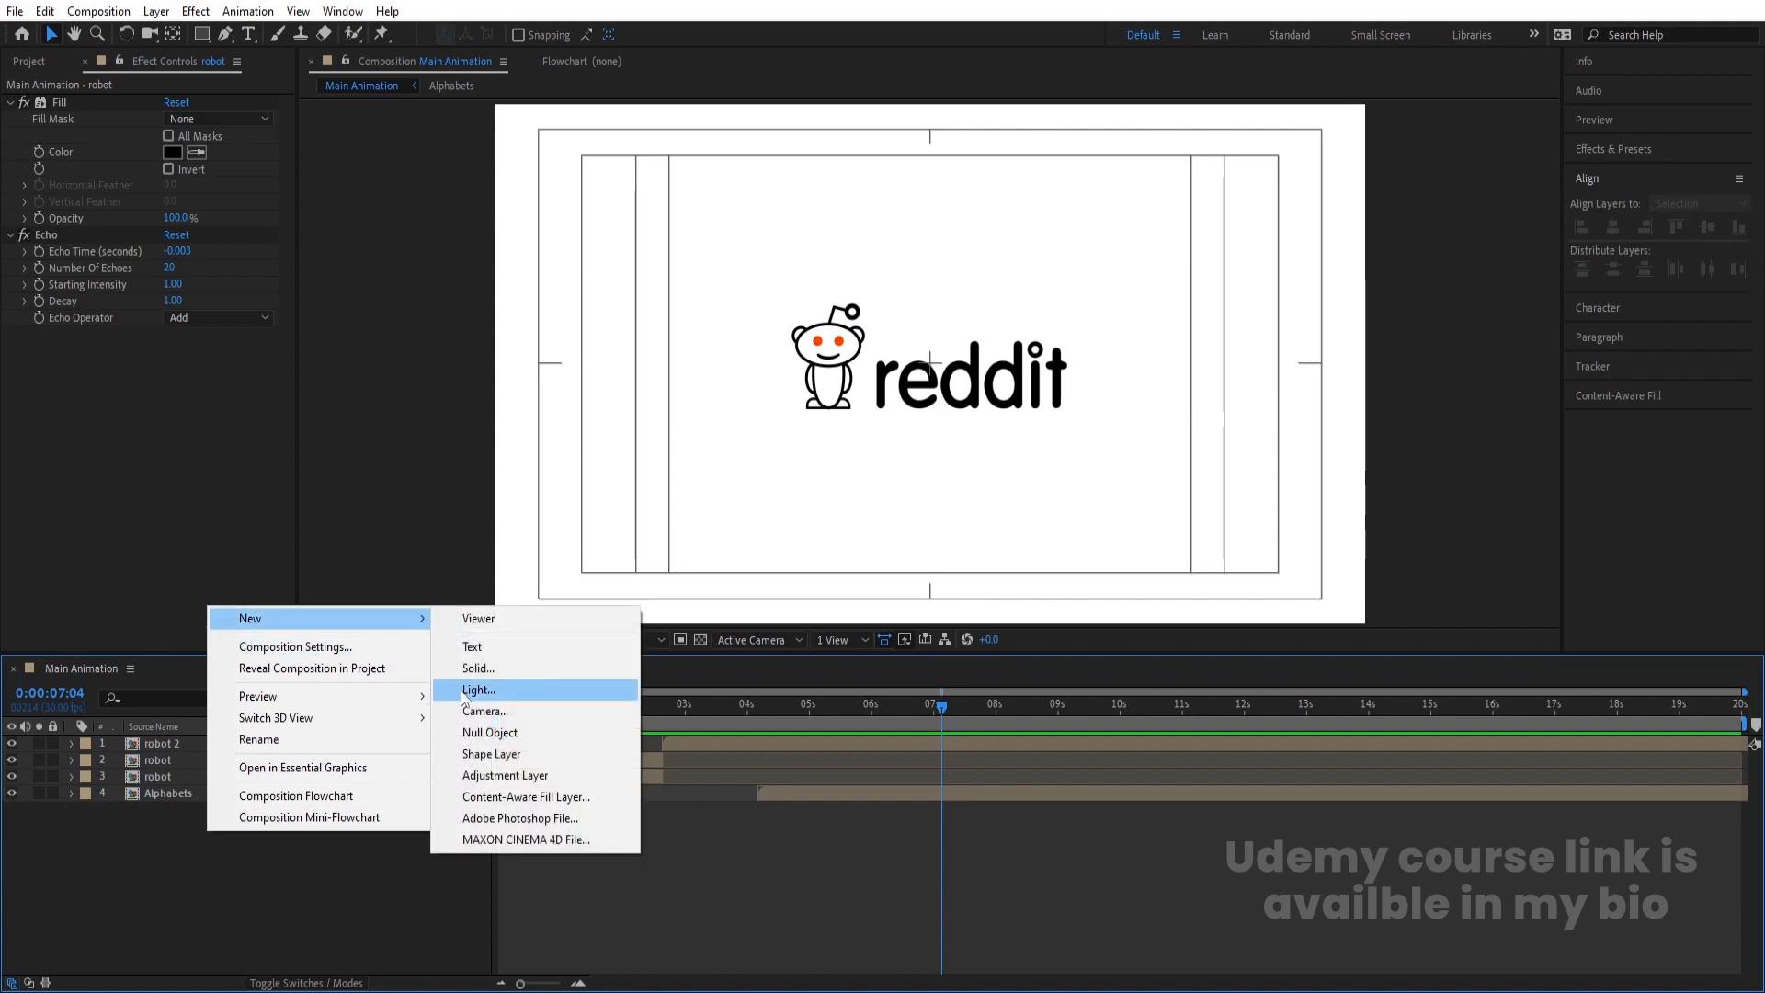
{"action": "left_click", "coordinate": [491, 731]}
{"action": "left_click", "coordinate": [195, 761]}
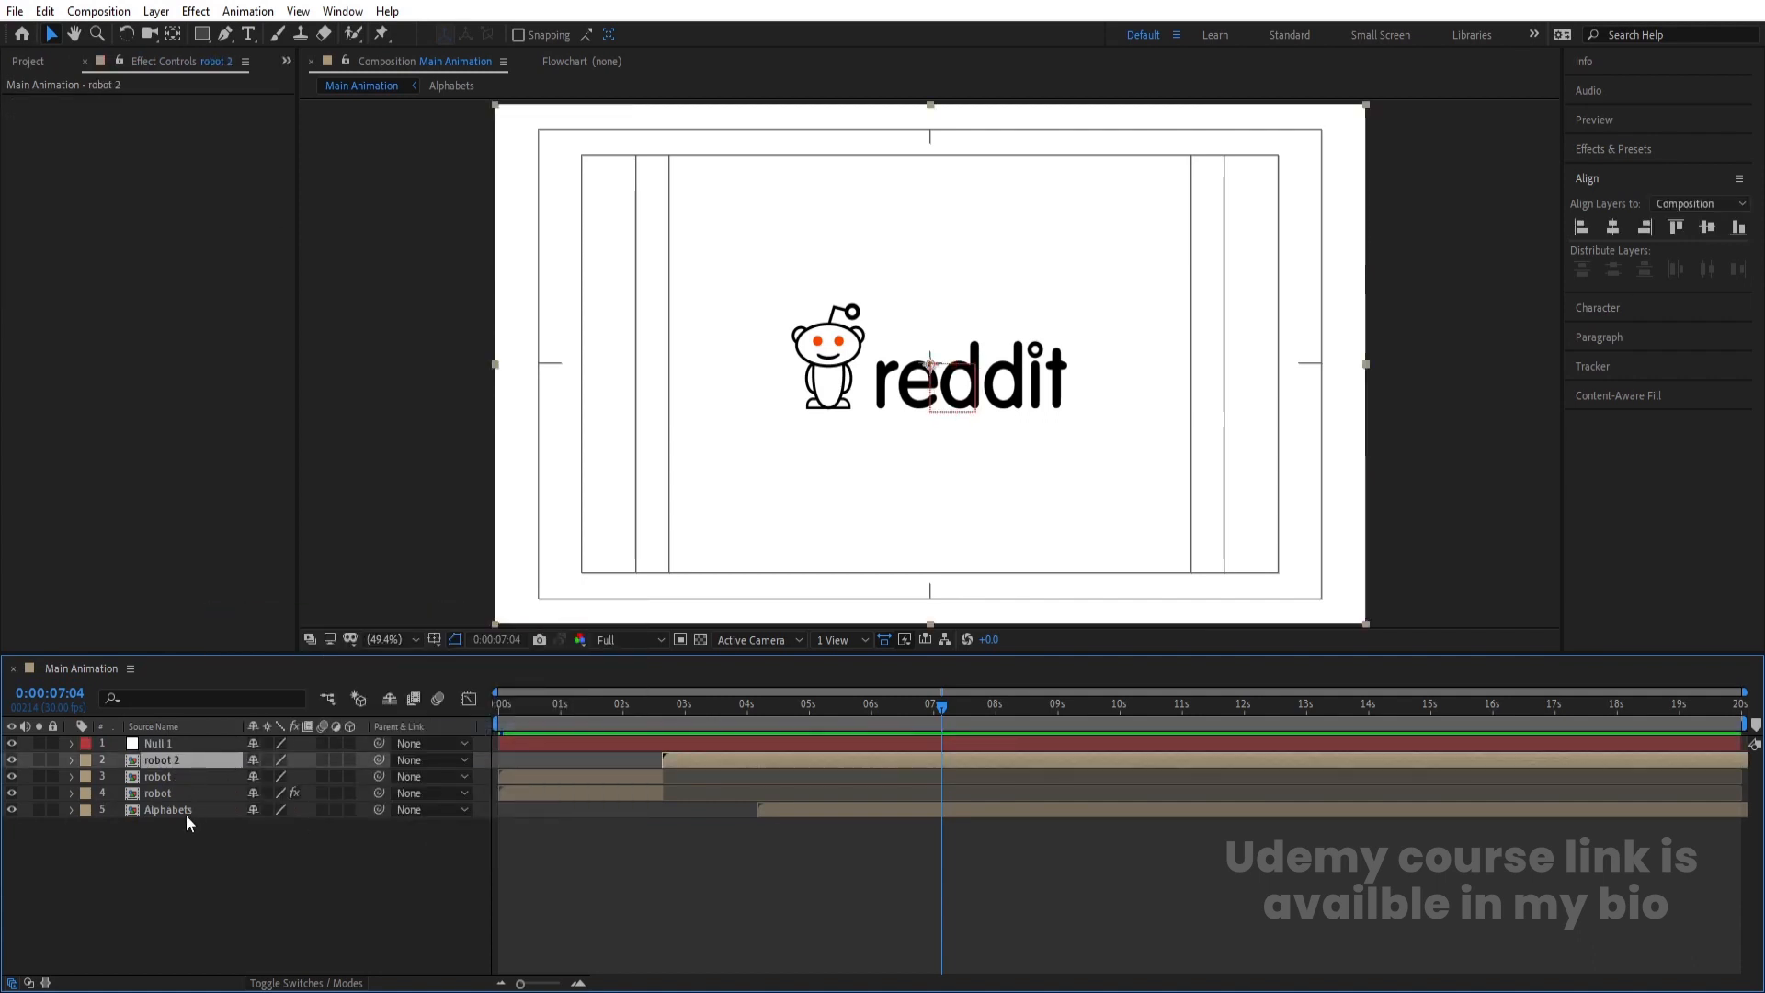
{"action": "left_click", "coordinate": [191, 810], "text": "shift"}
{"action": "left_click_drag", "start_coordinate": [378, 758], "coordinate": [161, 743]}
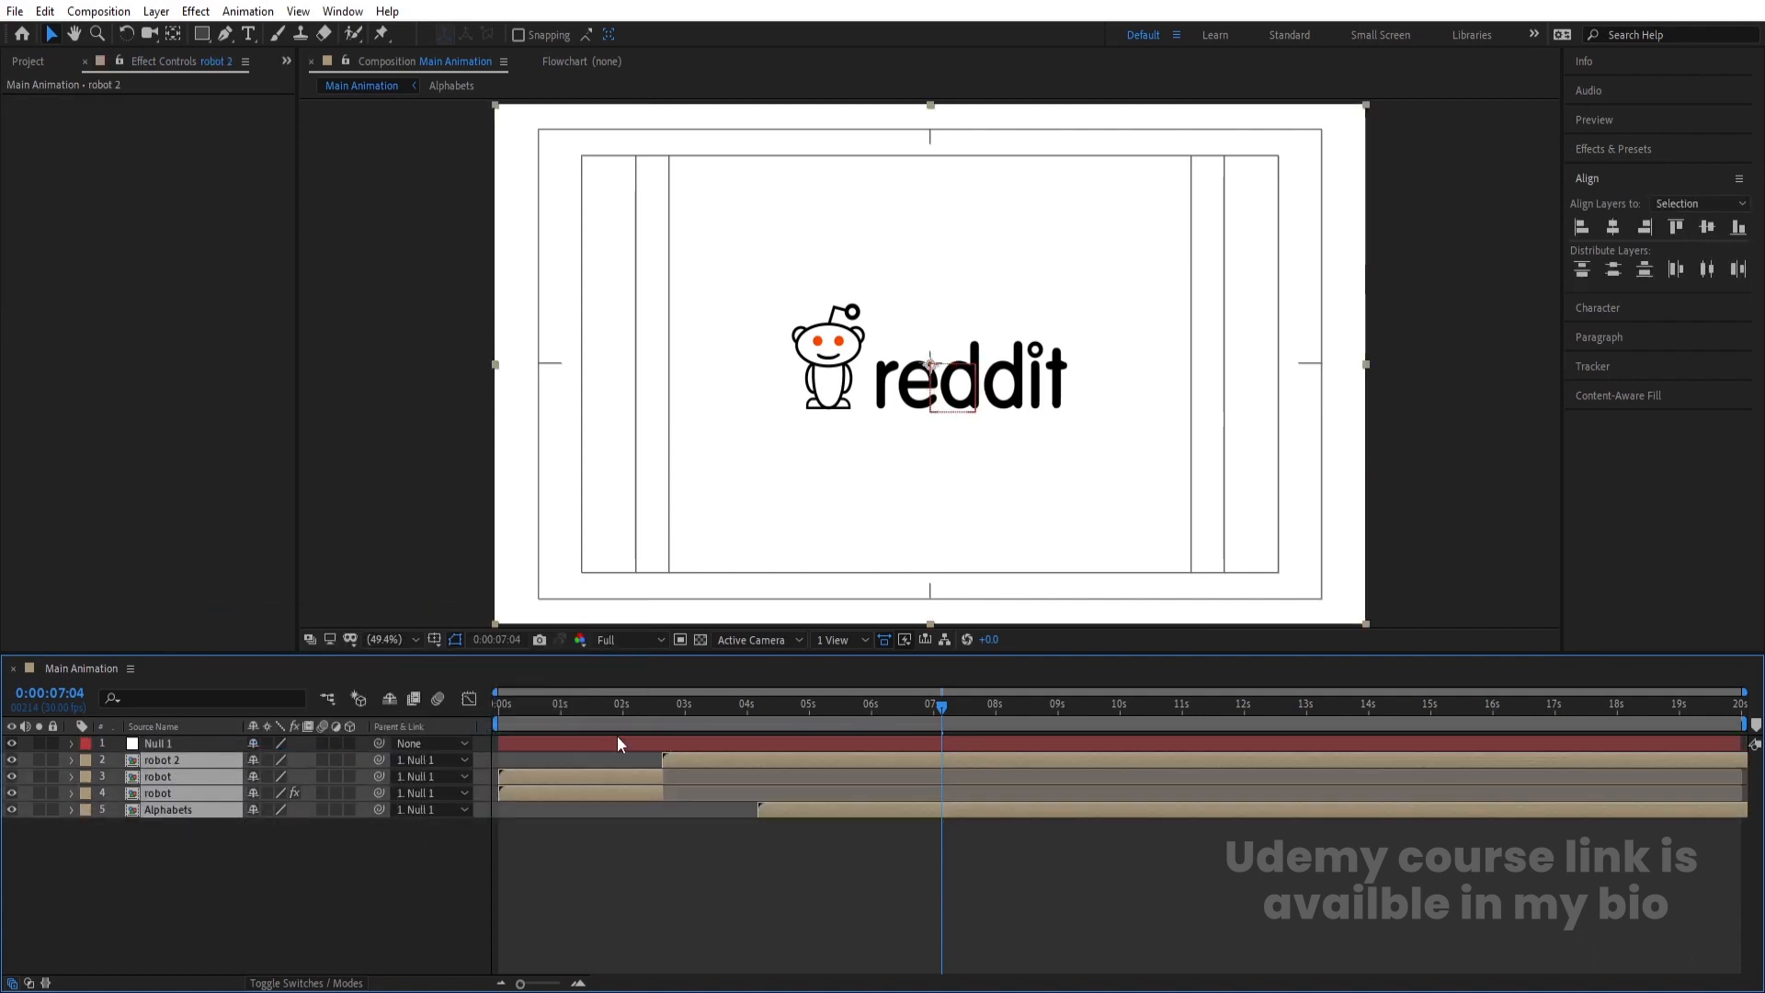
Keyframe the null's position from X about 1183 at 0:00:04:05 to 960, 540 at about 5.5 seconds, and preview the slide
{"action": "mouse_move", "coordinate": [741, 722]}
{"action": "left_mouse_down"}
{"action": "mouse_move", "coordinate": [653, 702]}
{"action": "mouse_move", "coordinate": [759, 708]}
{"action": "left_mouse_up"}
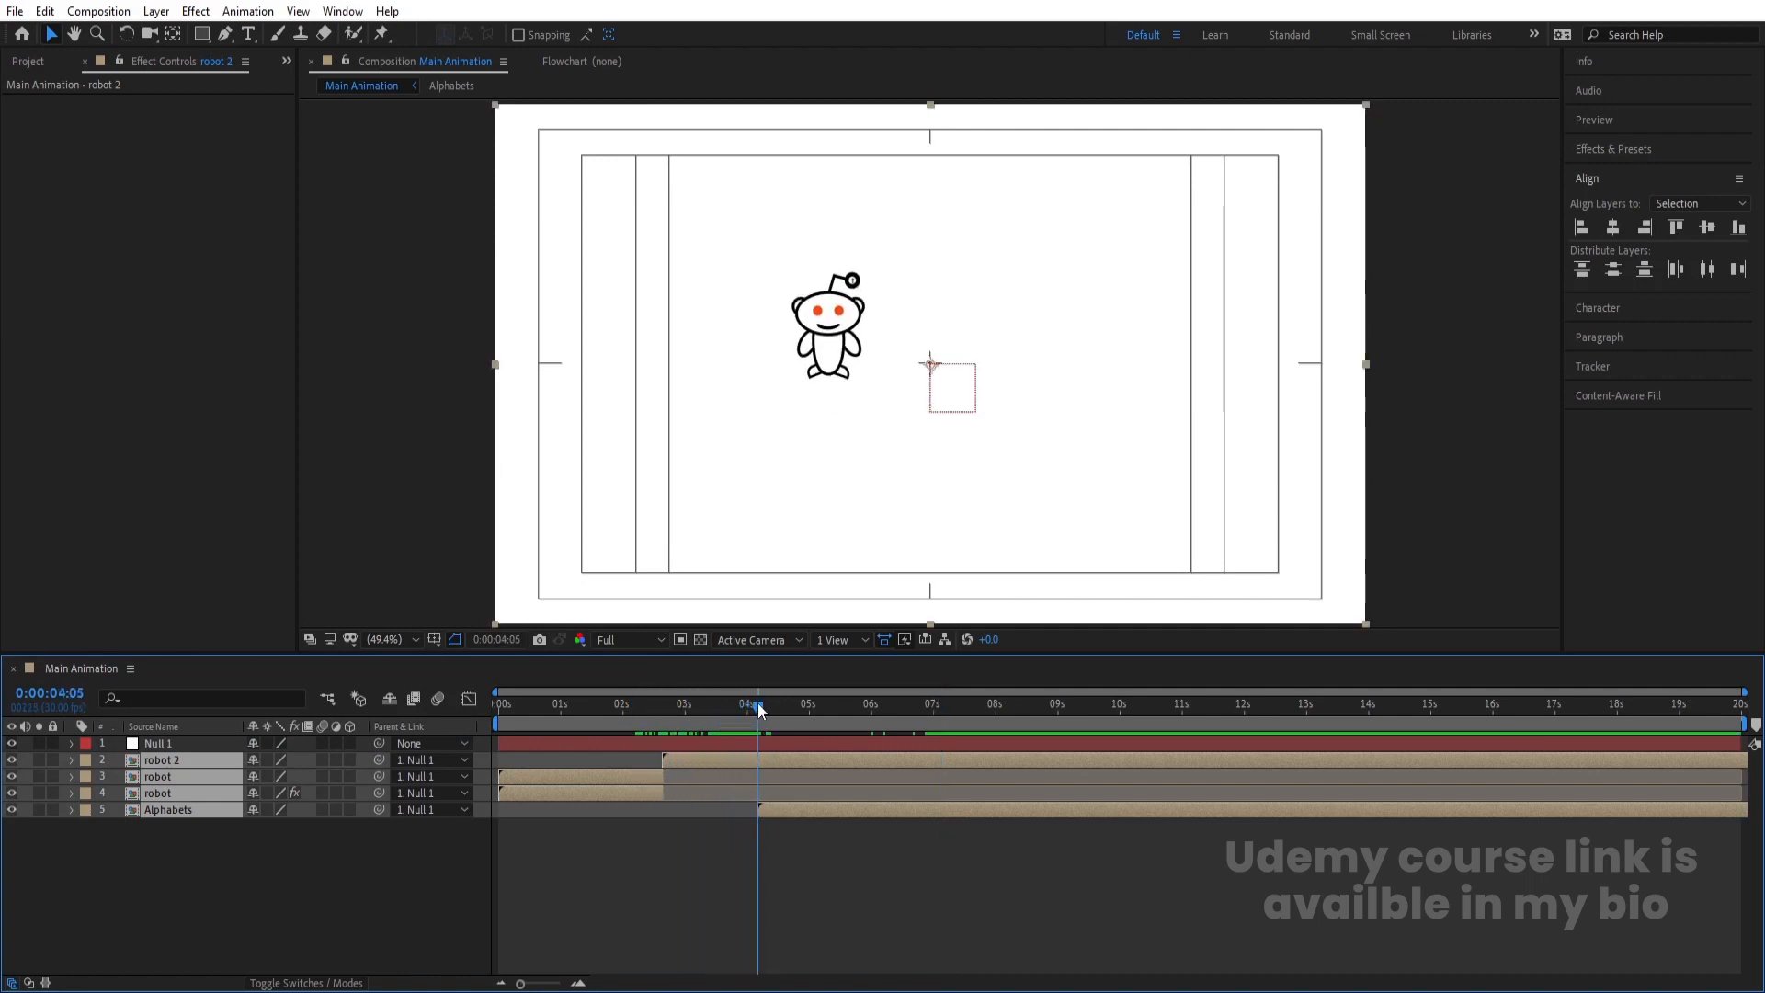
{"action": "left_click", "coordinate": [751, 742]}
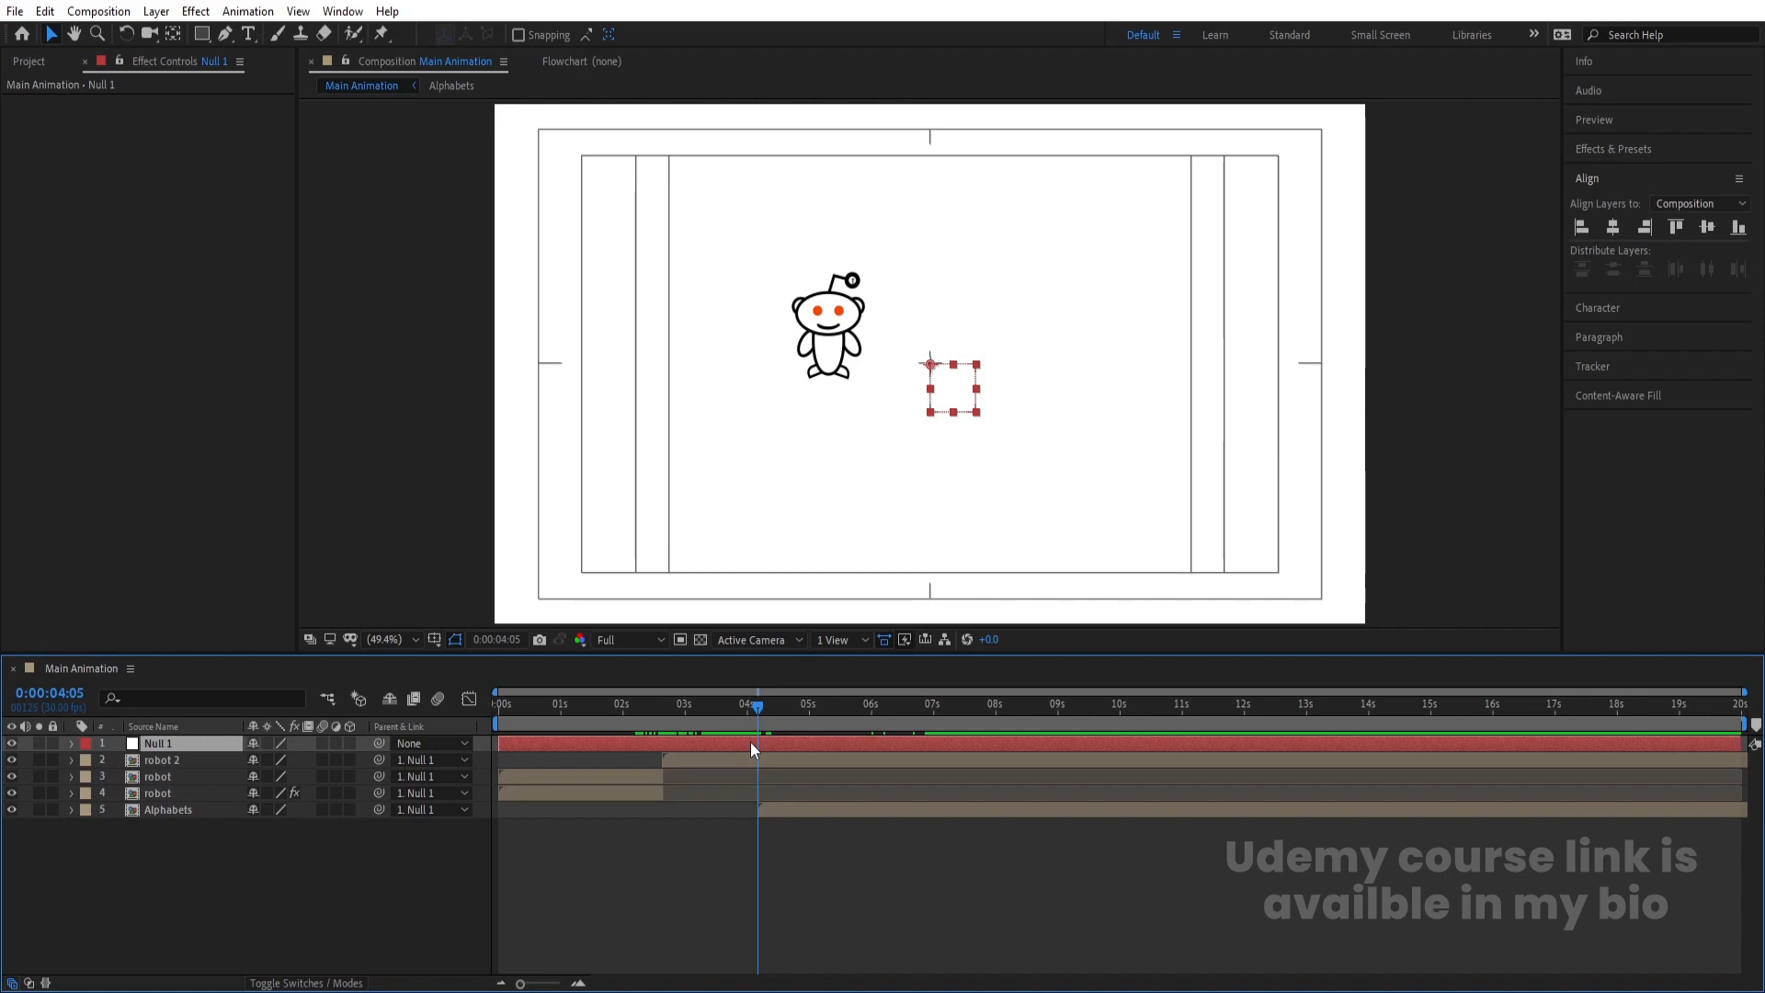
{"action": "key", "text": "p"}
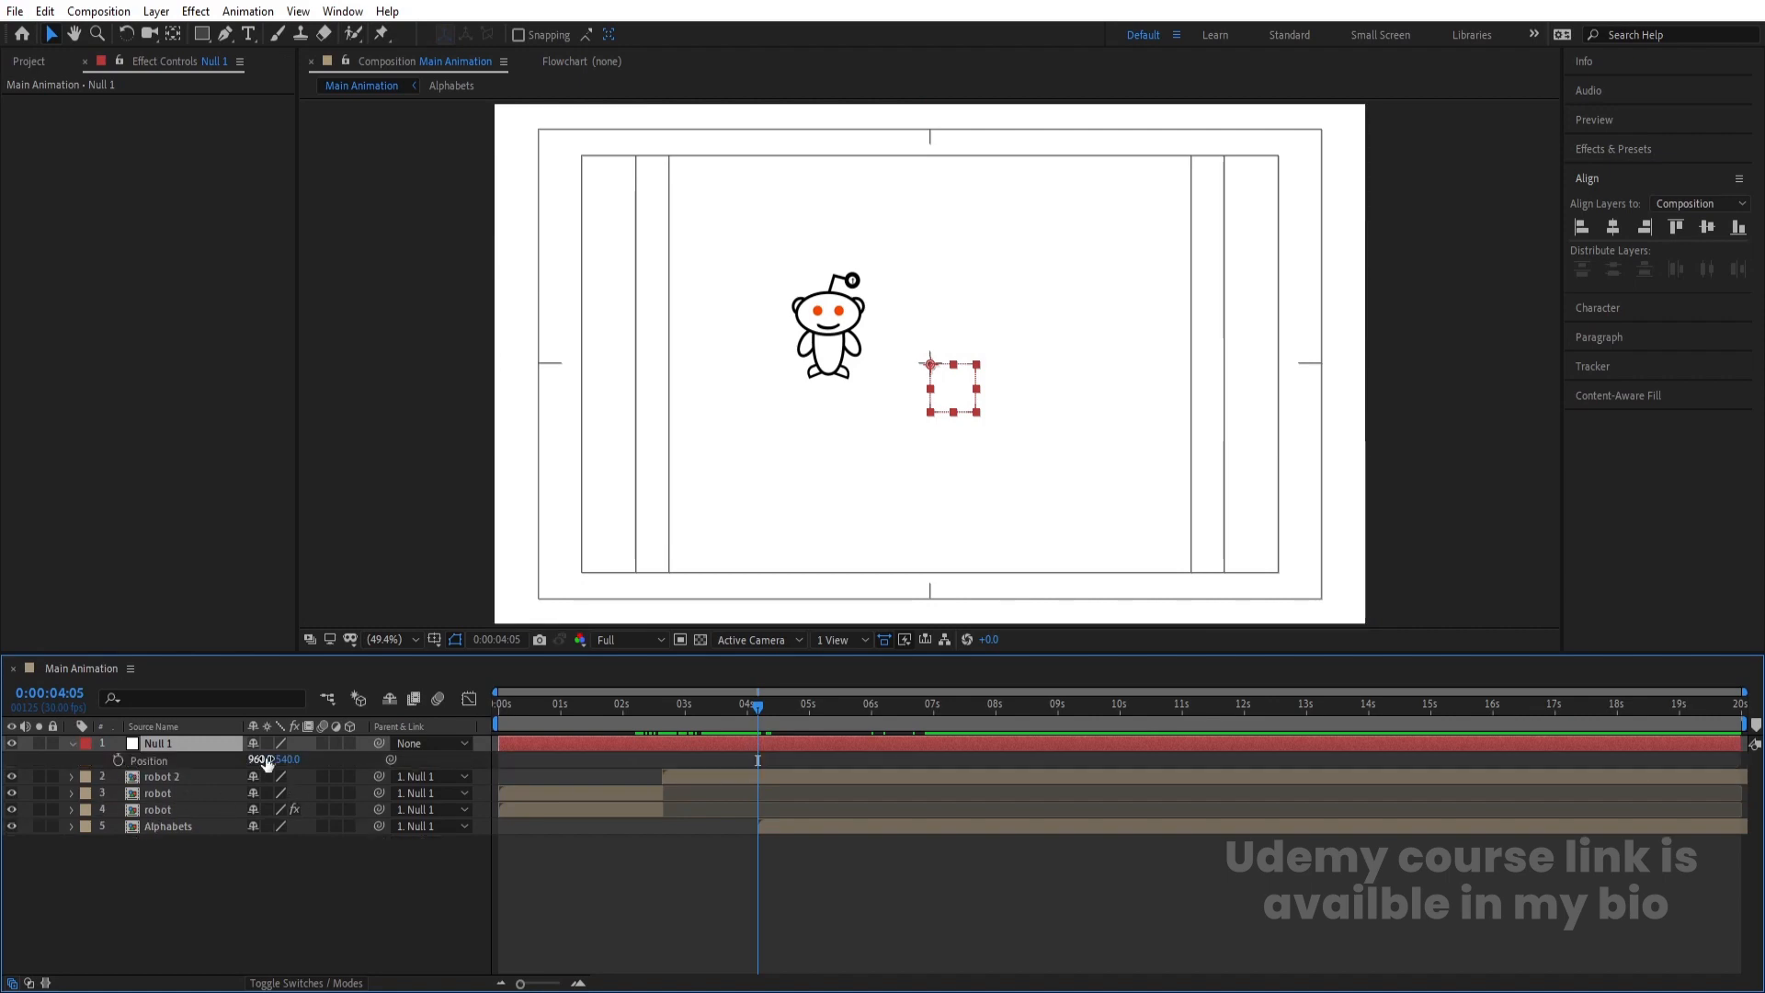
{"action": "left_click", "coordinate": [117, 758]}
{"action": "key", "text": "space"}
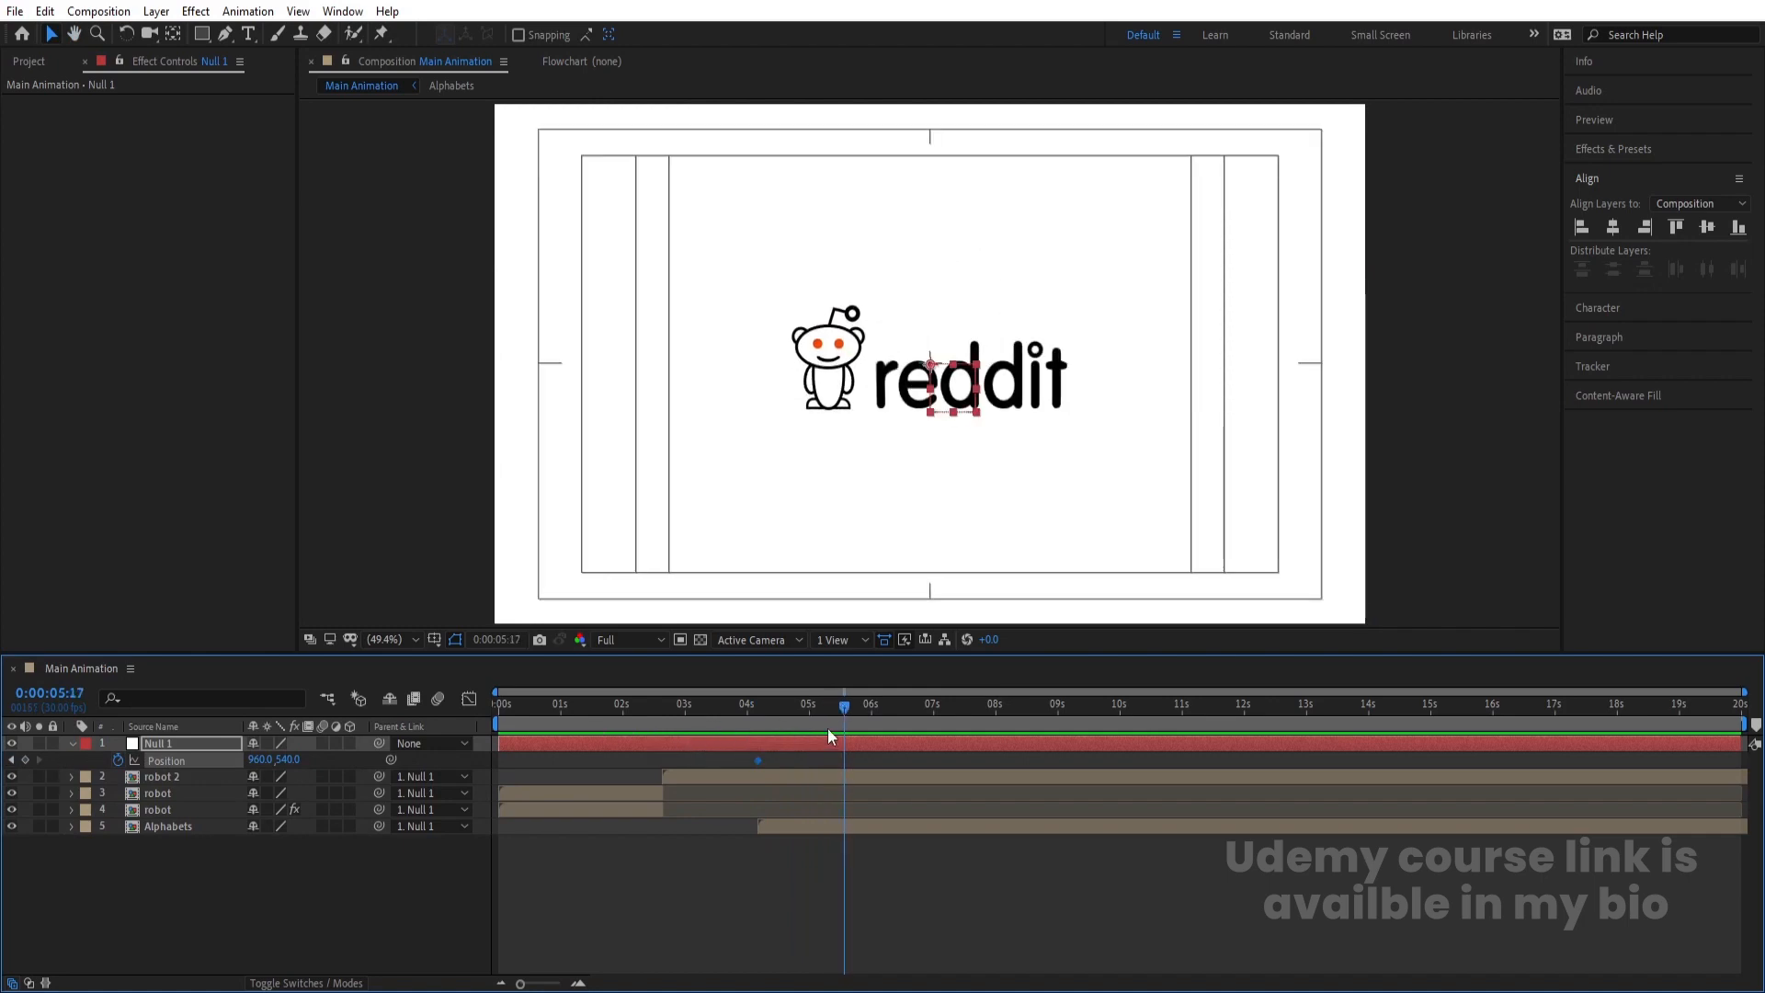
{"action": "left_click_drag", "start_coordinate": [846, 722], "coordinate": [842, 722]}
{"action": "left_click", "coordinate": [24, 760]}
{"action": "left_click", "coordinate": [11, 759]}
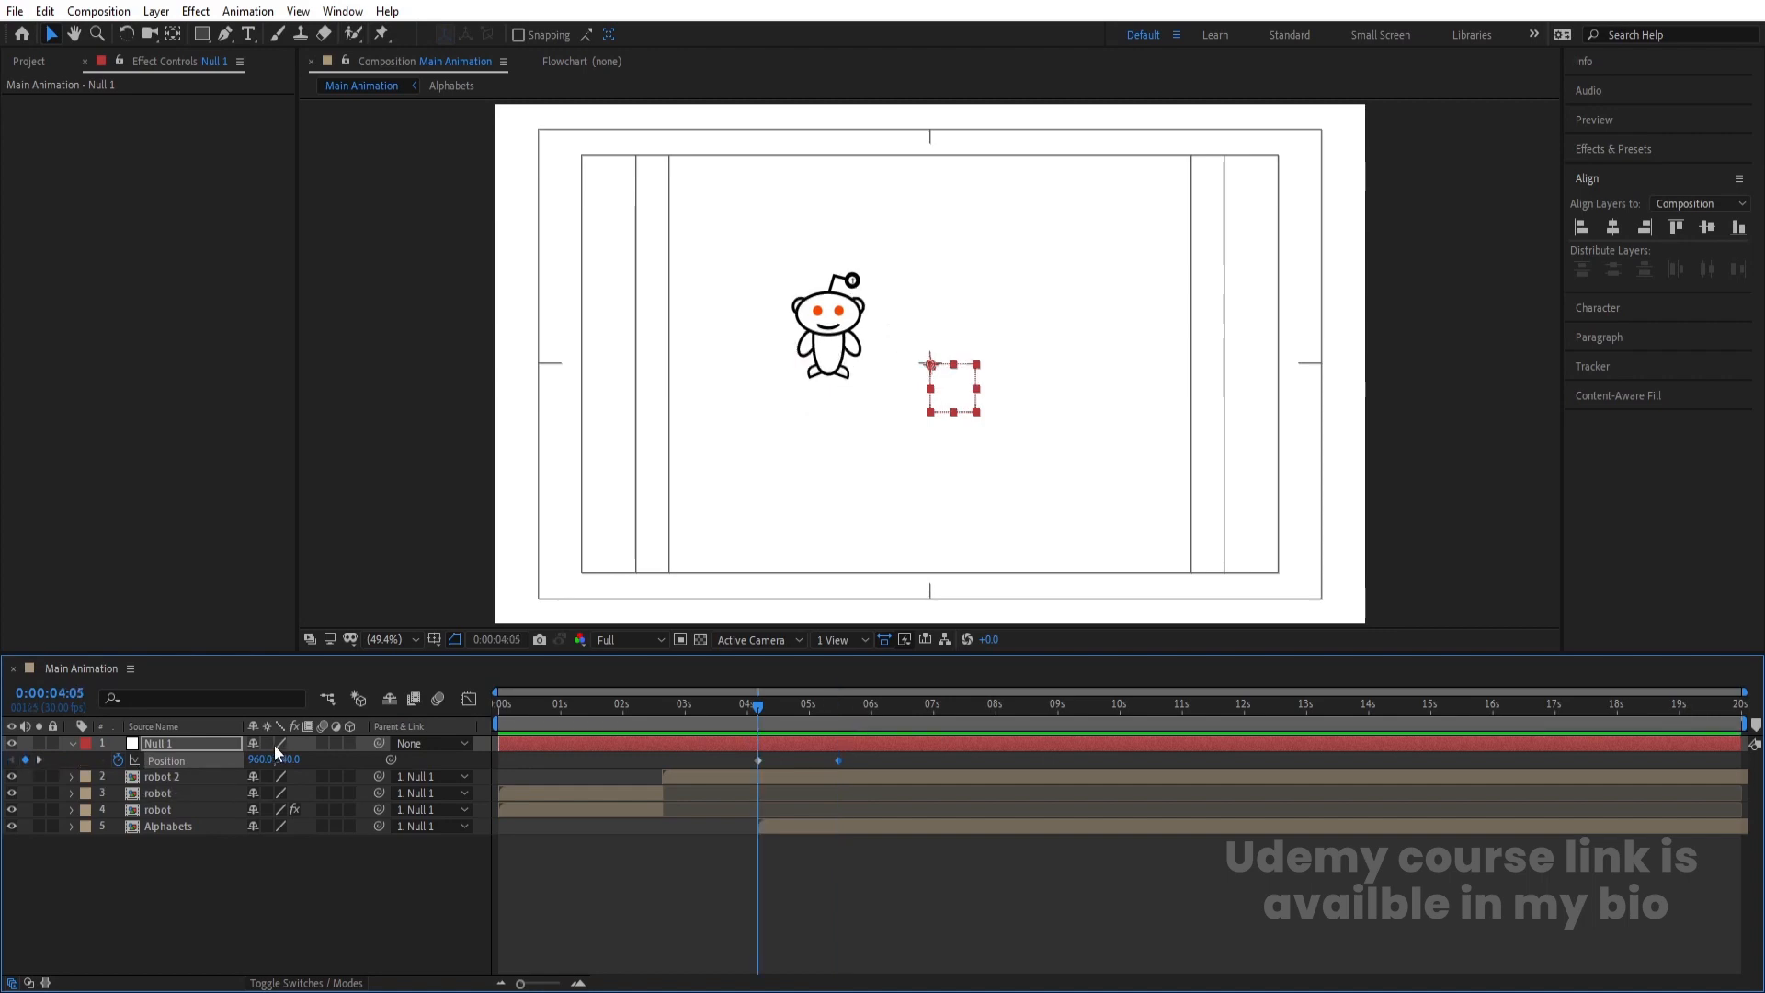
{"action": "left_click_drag", "start_coordinate": [273, 752], "coordinate": [459, 756]}
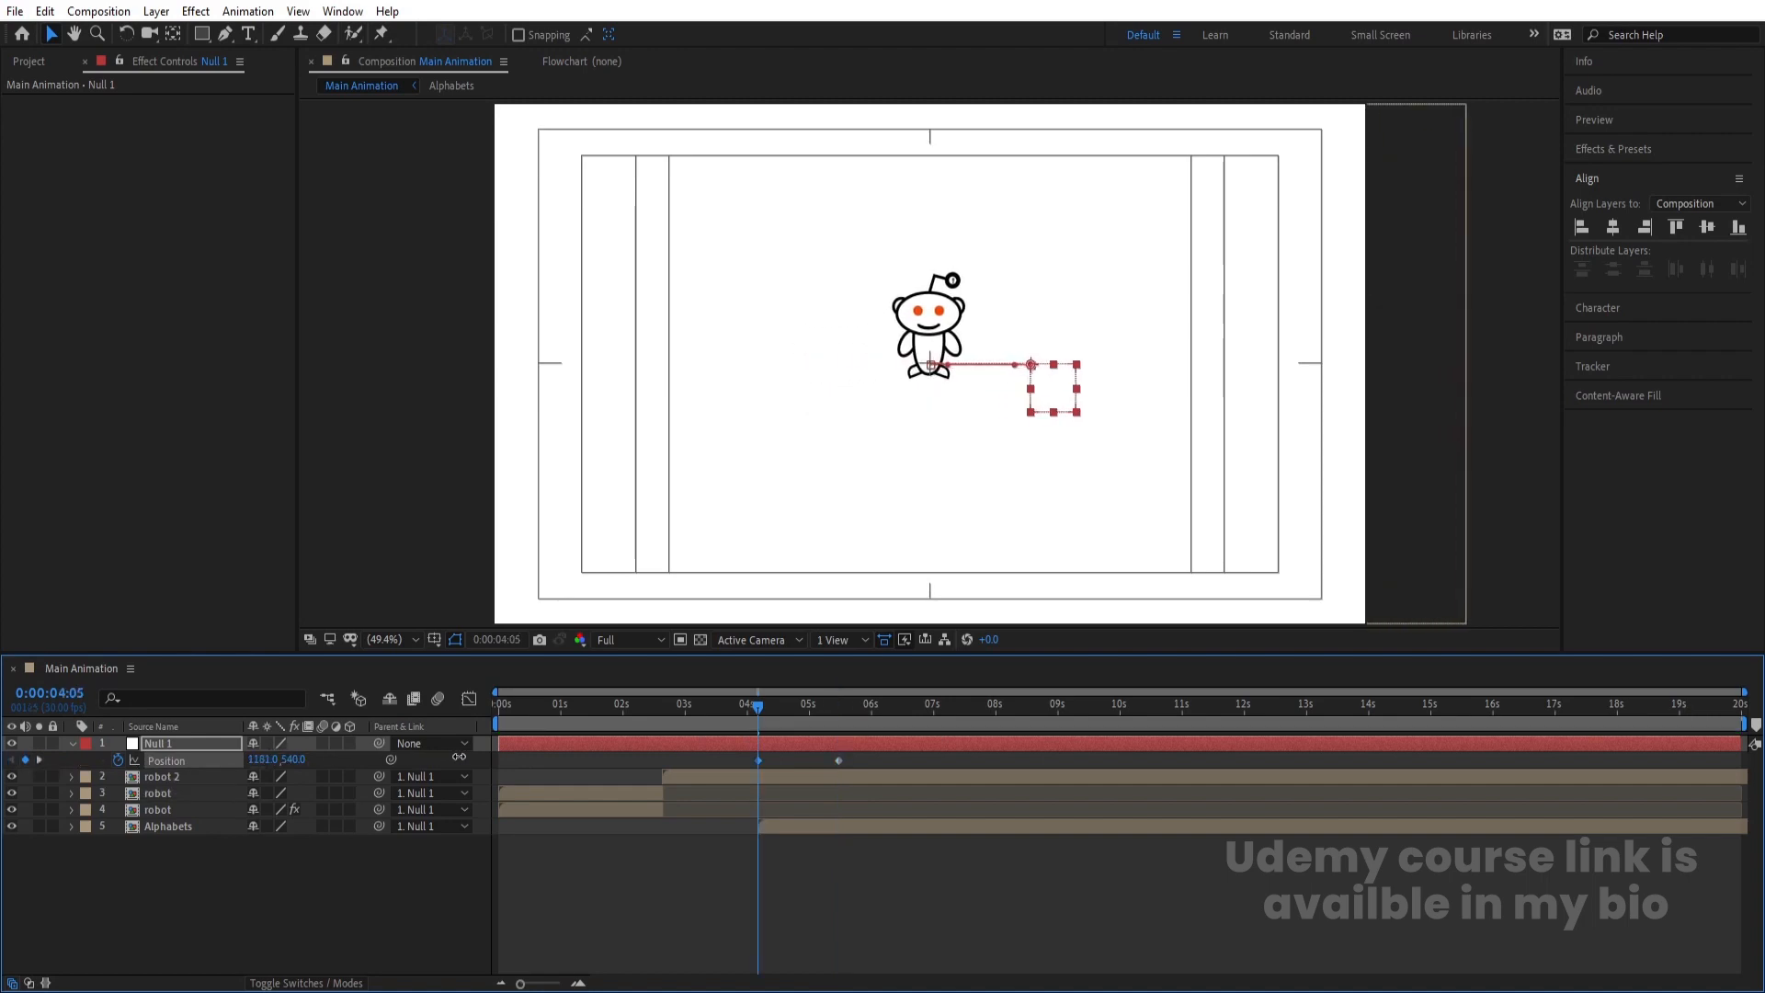
{"action": "key", "text": "space"}
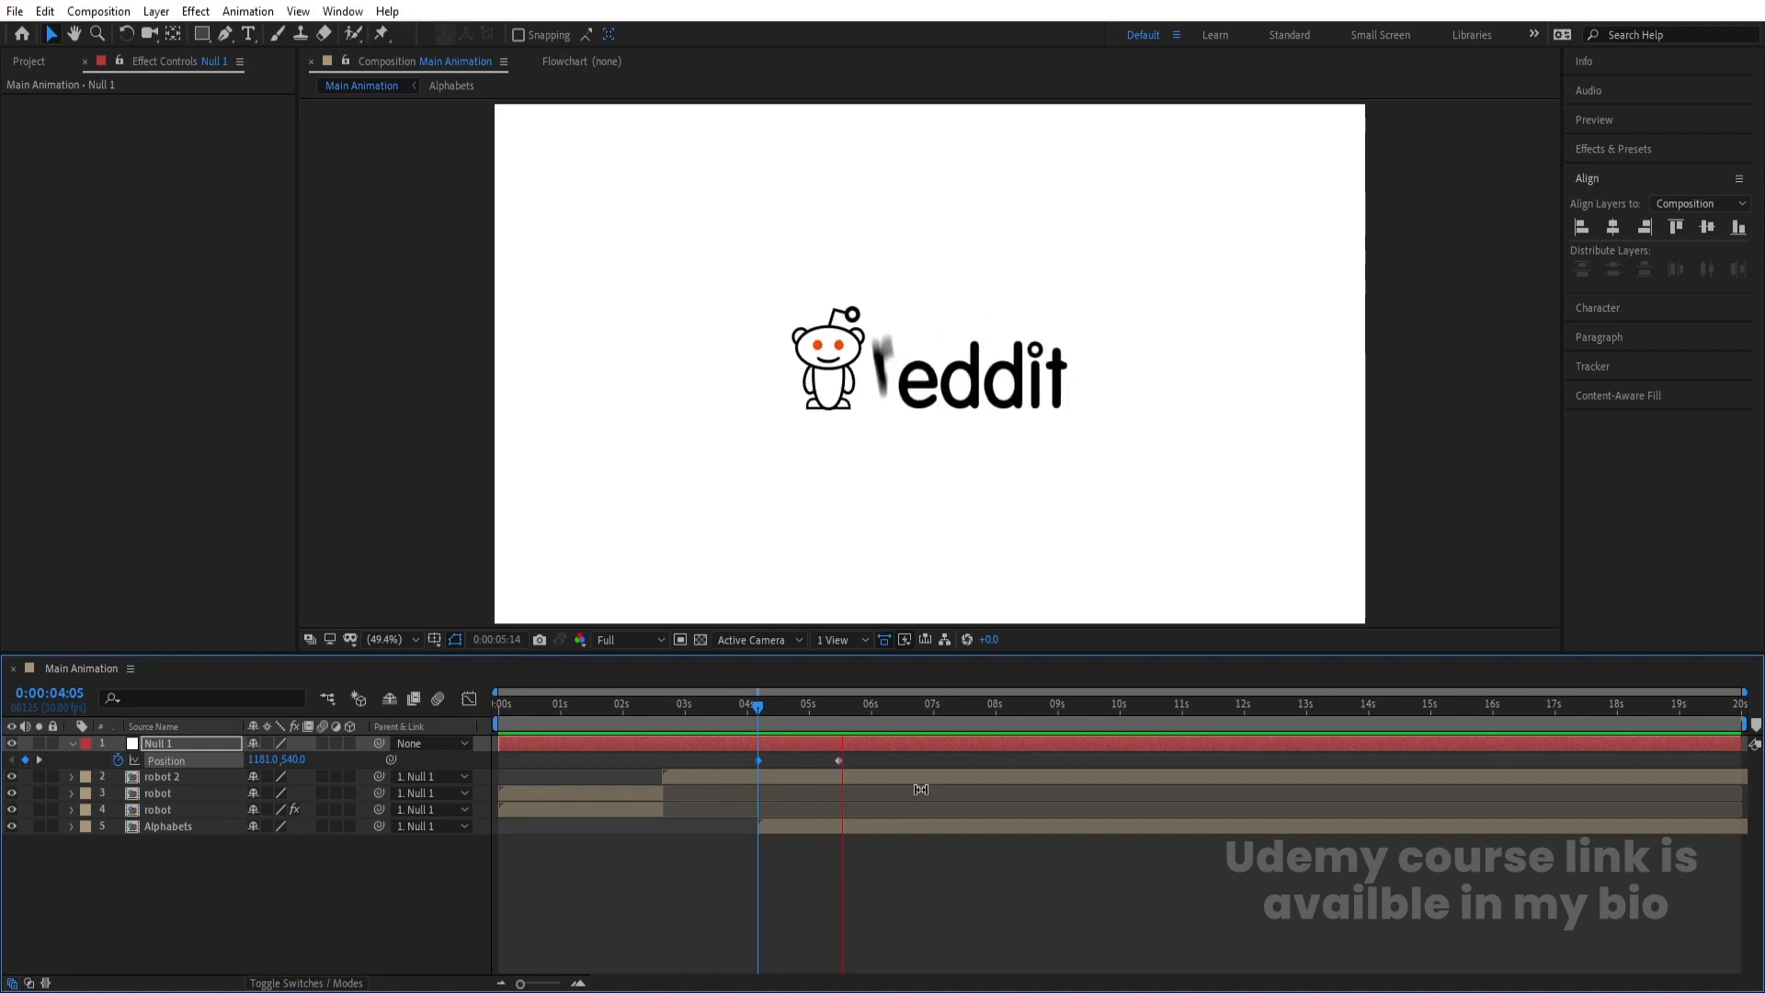
Apply Easy Ease to both position keyframes of the null and preview the animation from the start
{"action": "left_click", "coordinate": [839, 760]}
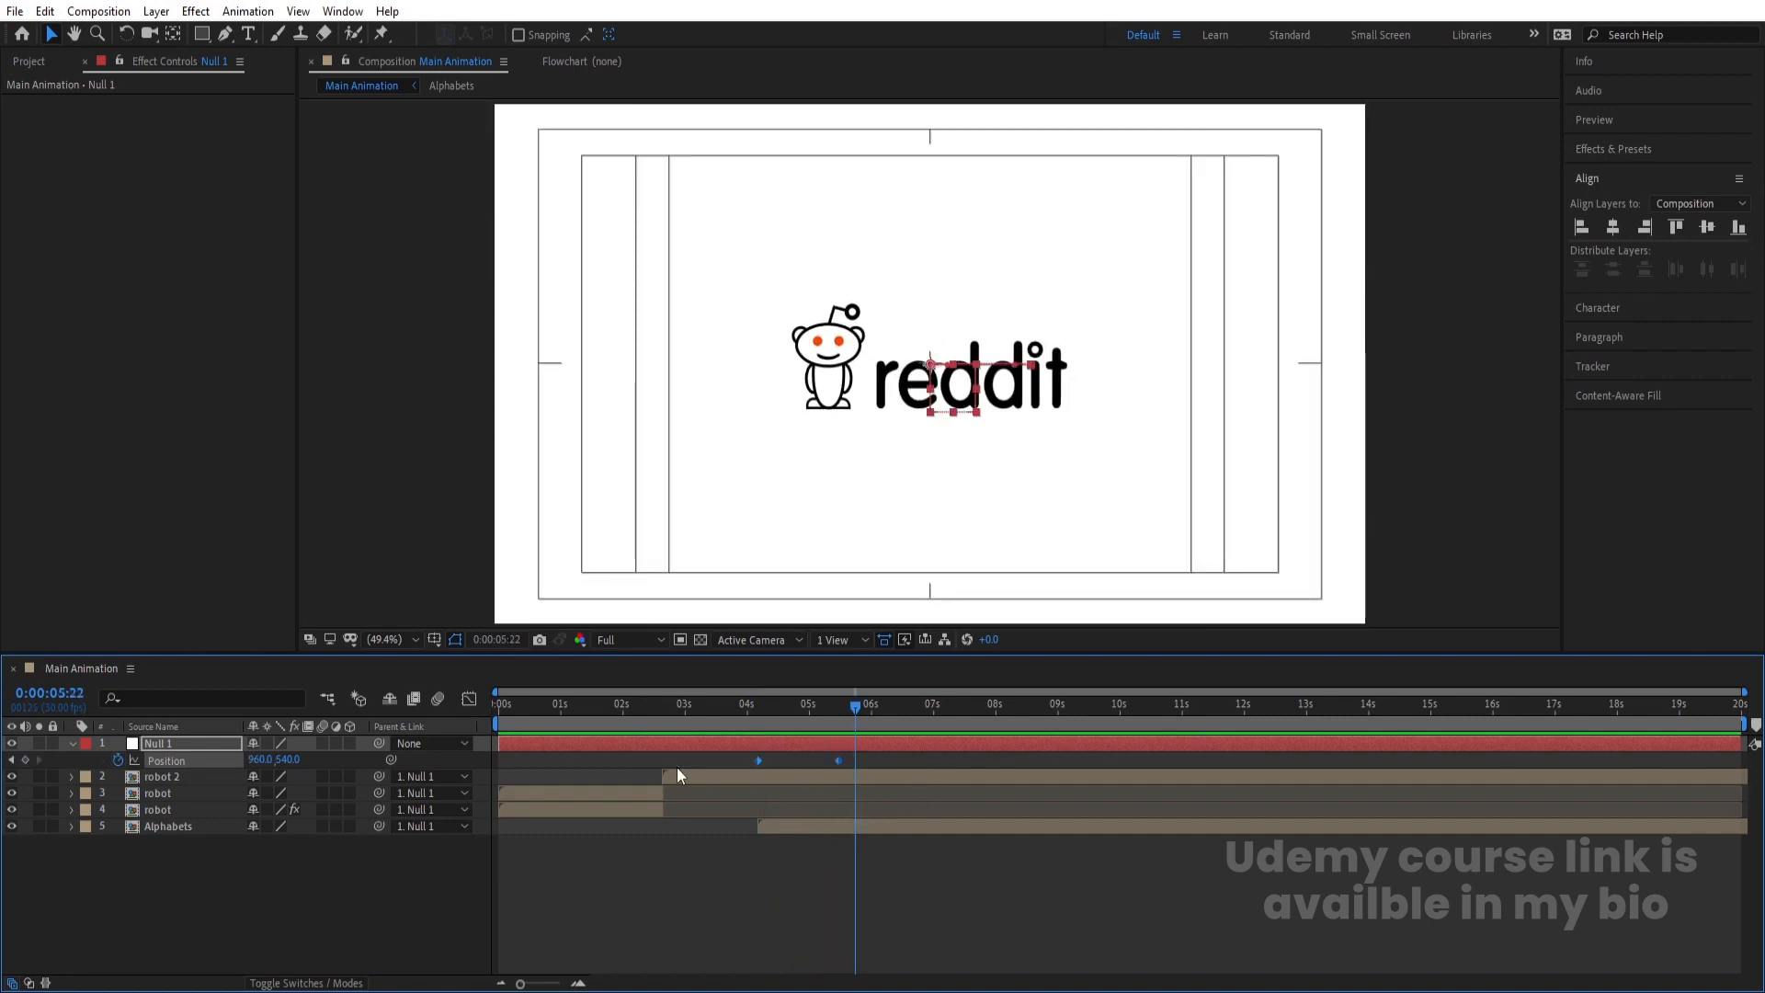
{"action": "key", "text": "F9"}
{"action": "key", "text": "space"}
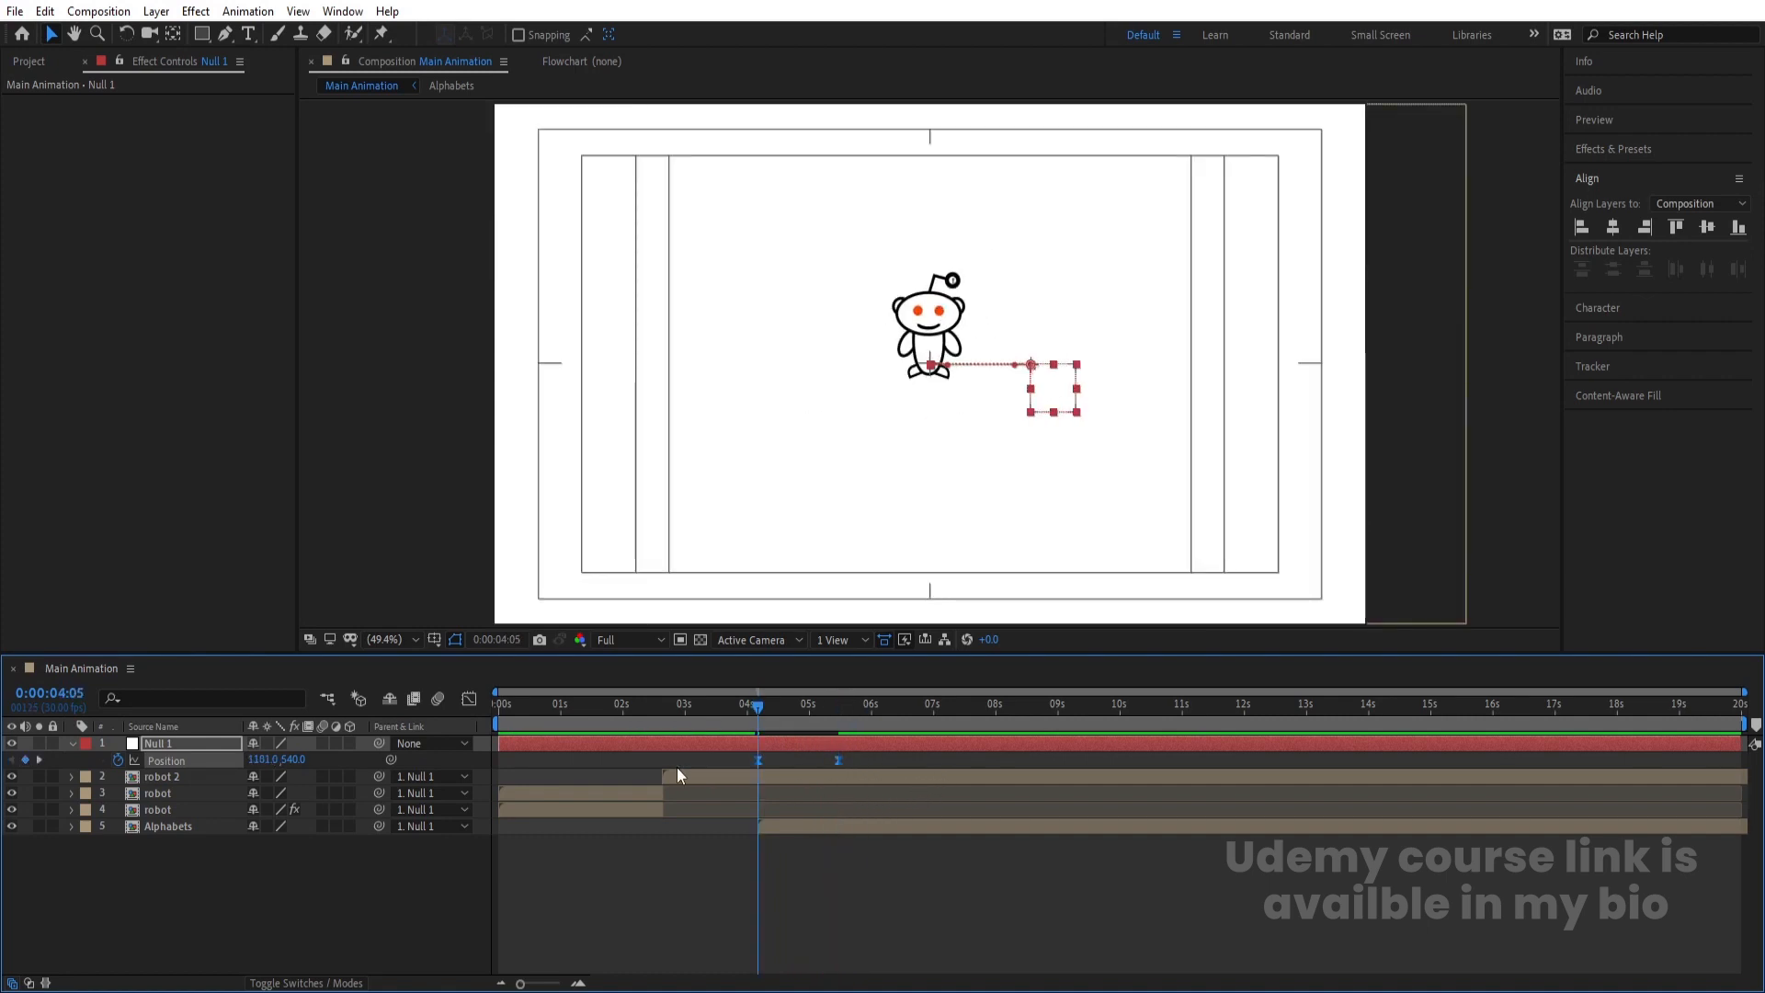
{"action": "key", "text": "space"}
{"action": "left_click_drag", "start_coordinate": [722, 703], "coordinate": [388, 733]}
{"action": "key", "text": "space"}
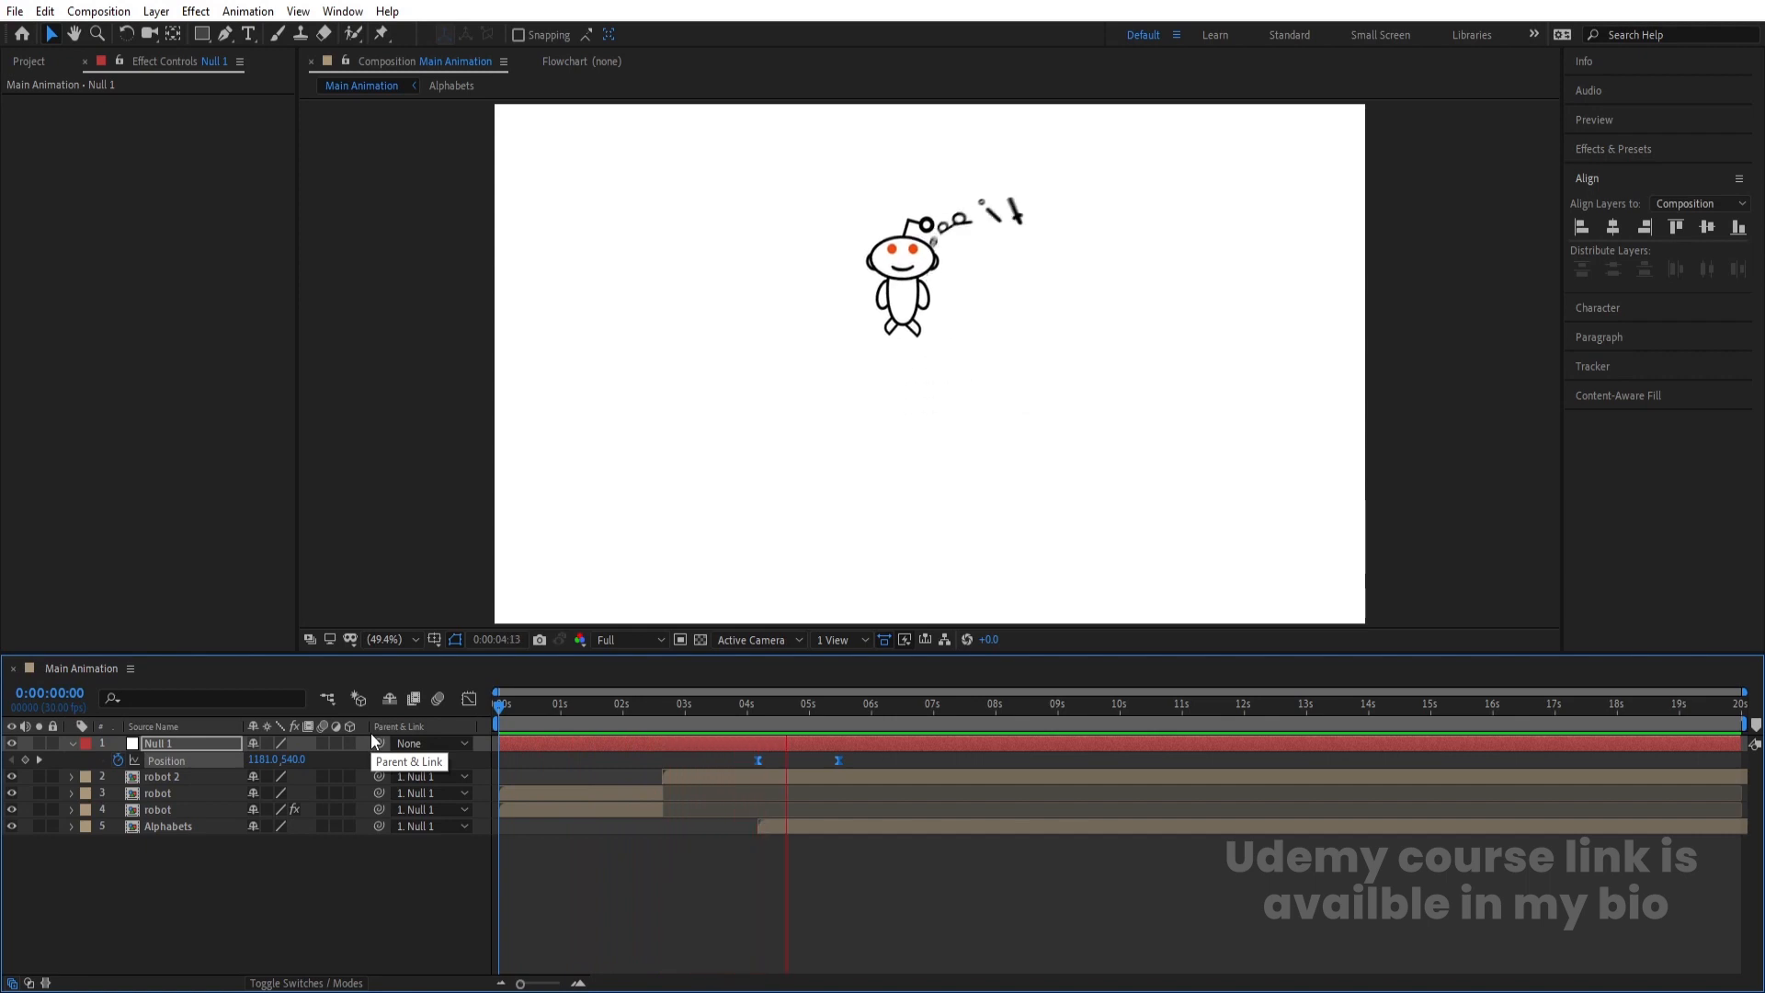
Pre-compose all five layers into a new composition named Logo Animation
{"action": "left_click", "coordinate": [372, 879]}
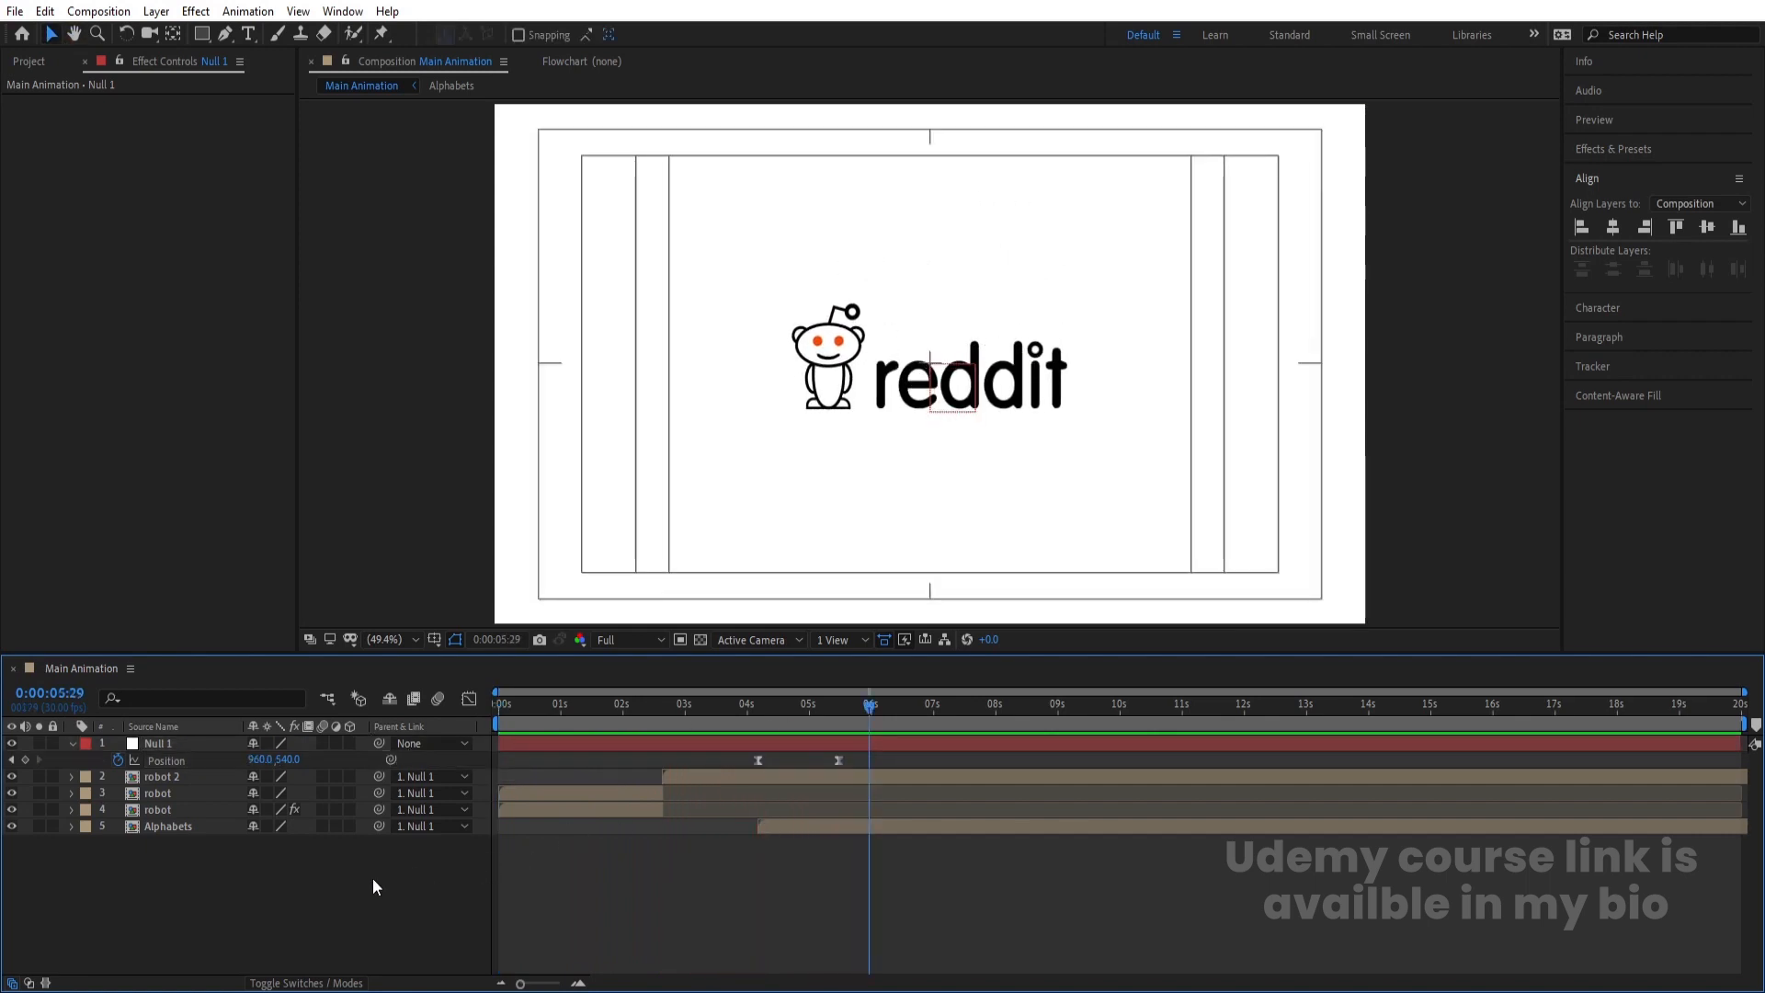
{"action": "left_click_drag", "start_coordinate": [317, 867], "coordinate": [135, 743]}
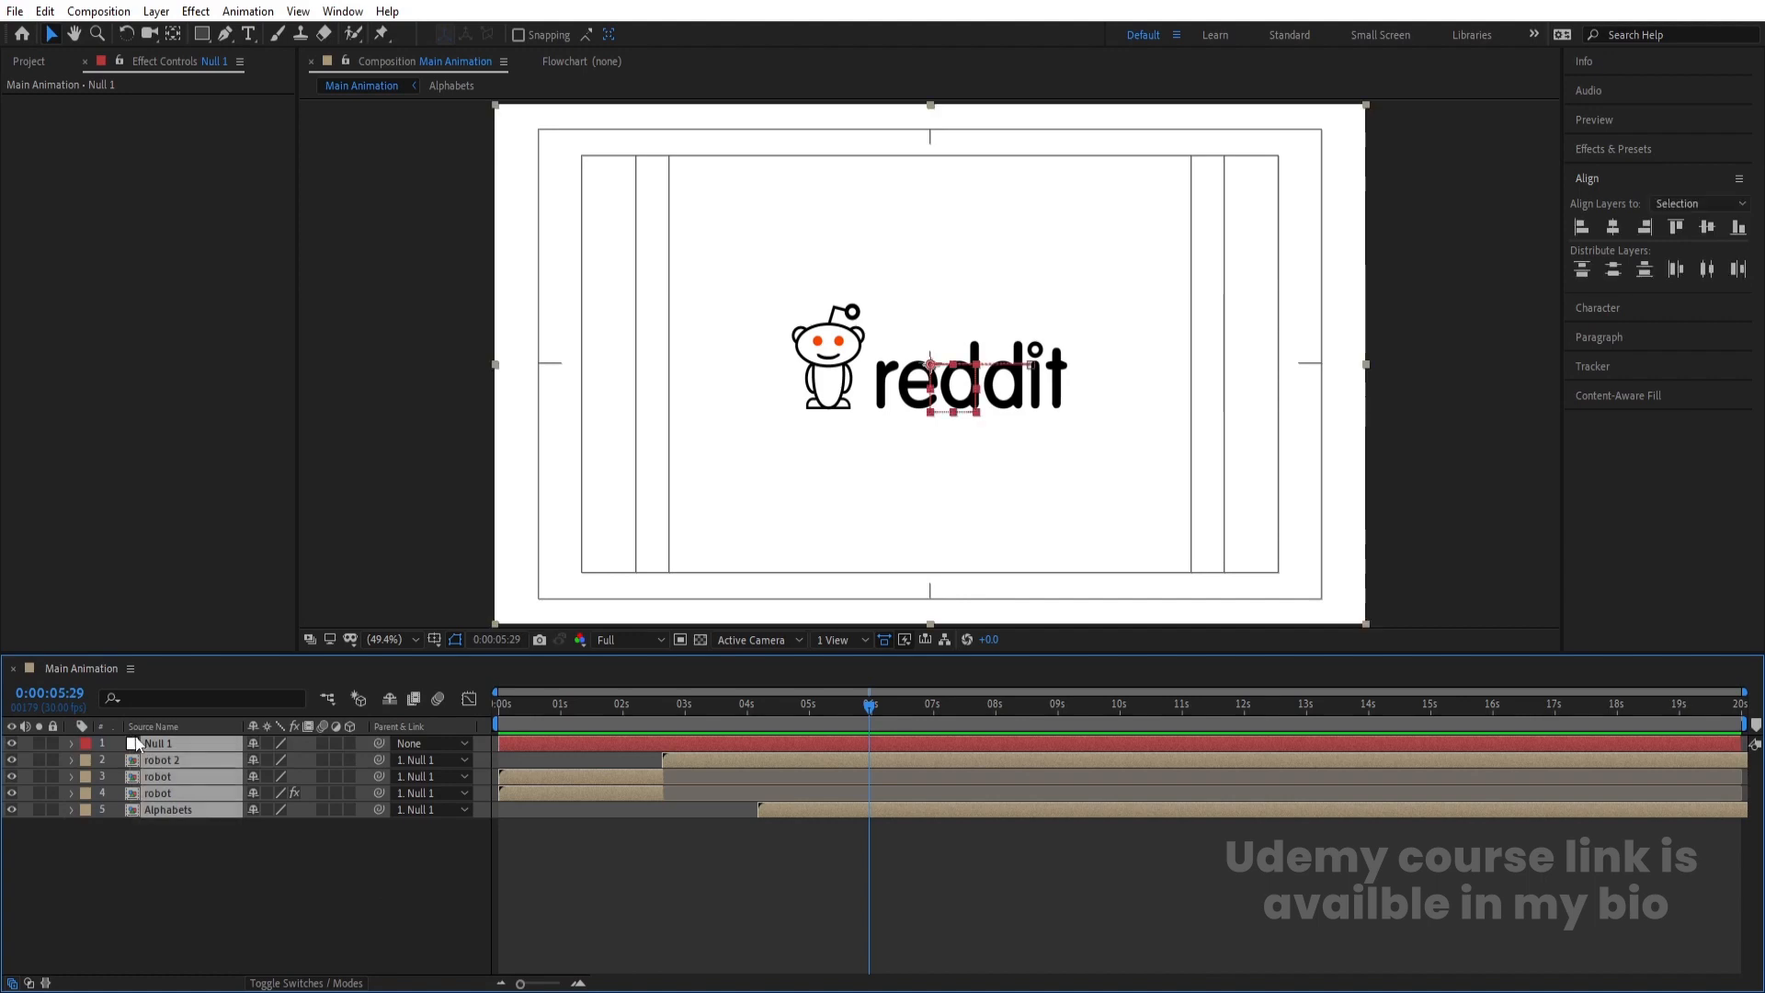
{"action": "key", "text": "ctrl+shift+c"}
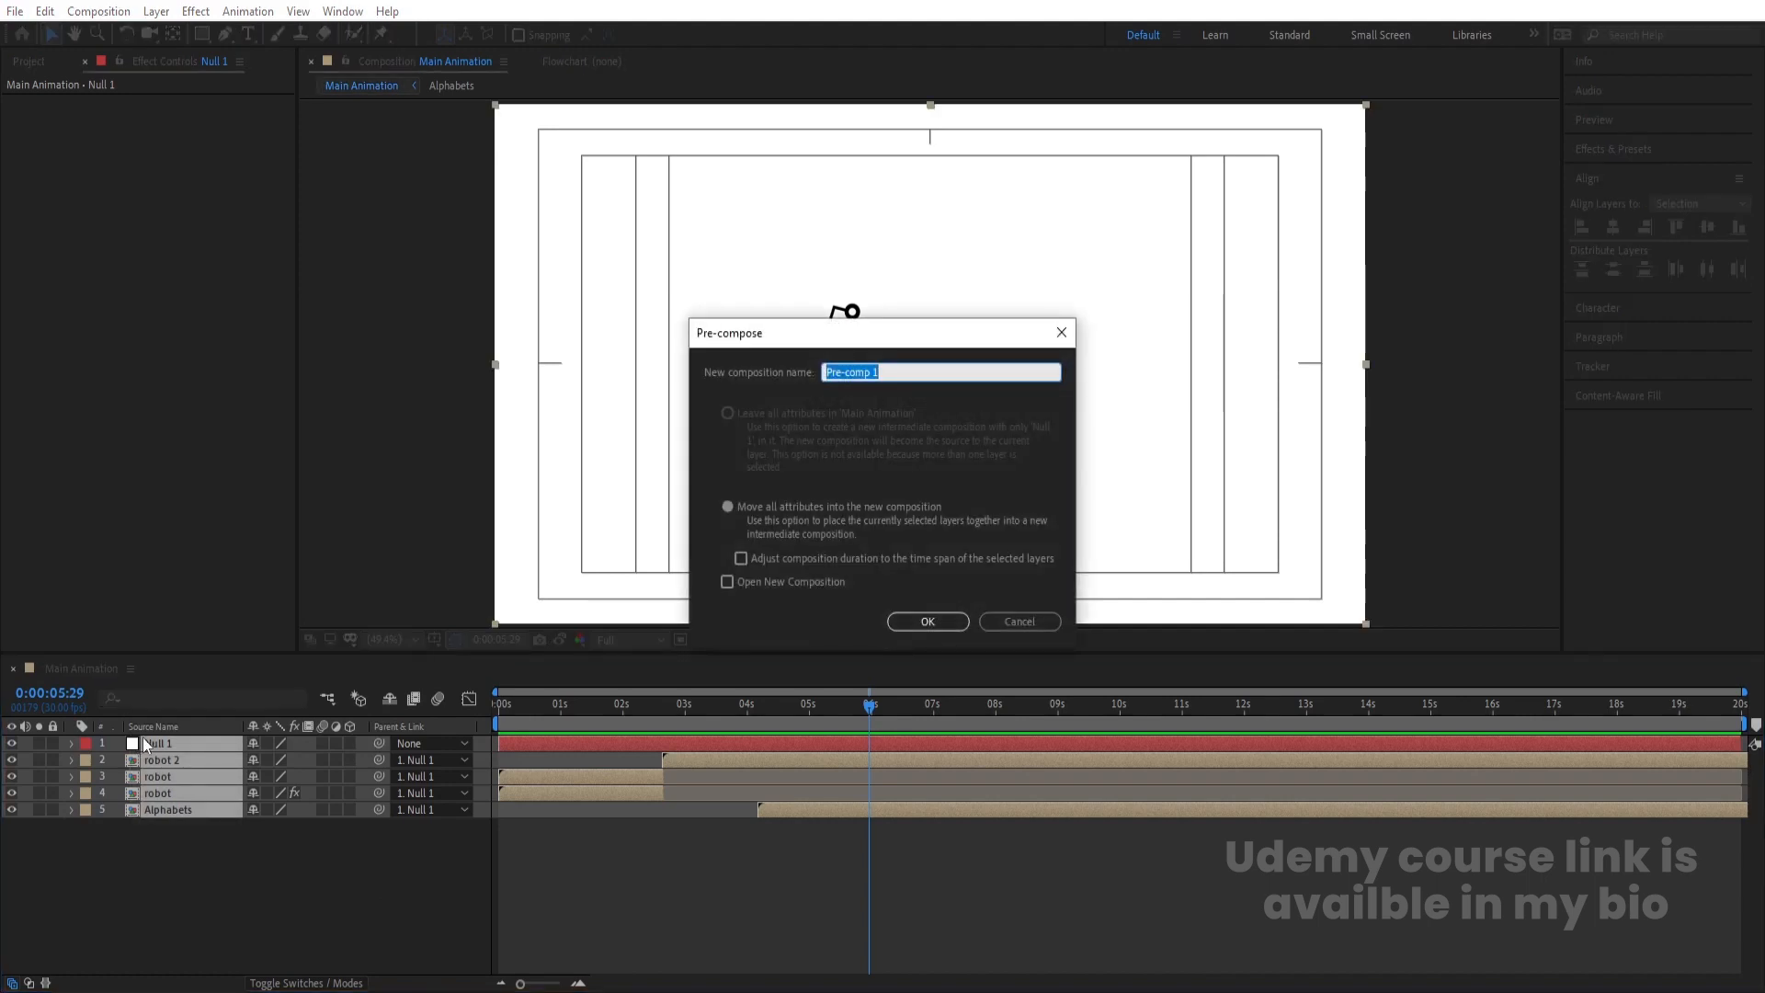
{"action": "type", "text": "Logo Animation"}
{"action": "key", "text": "Return"}
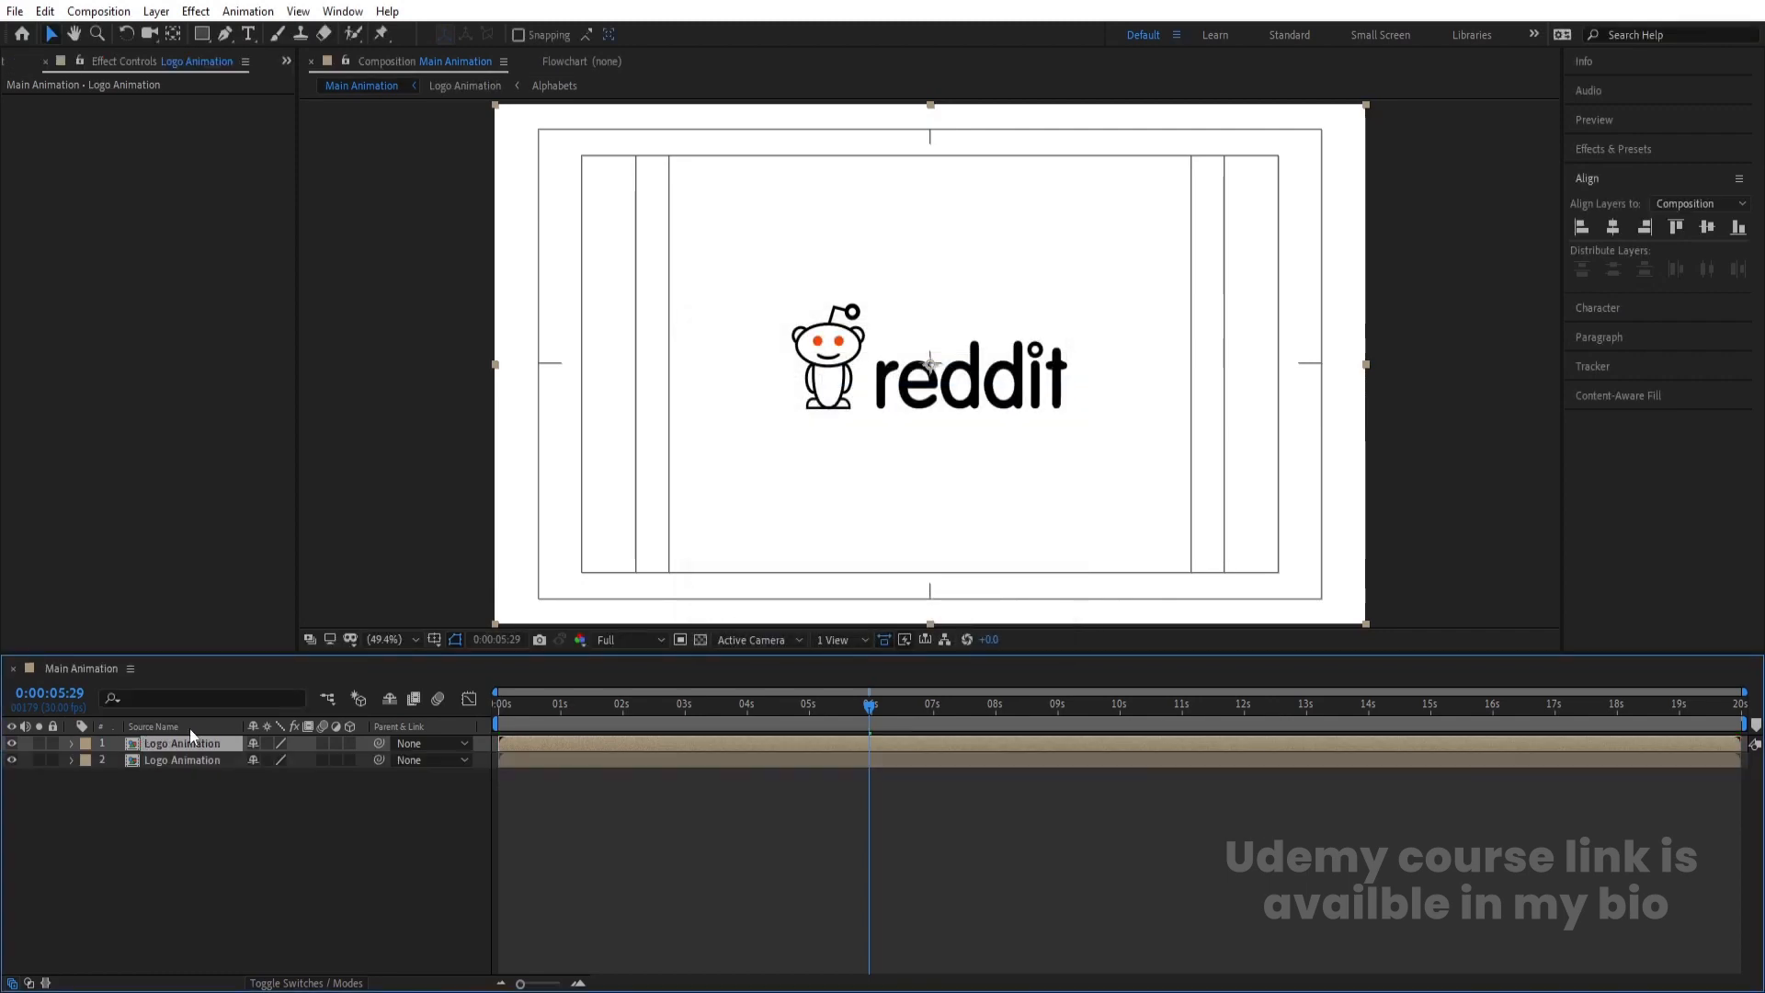
Duplicate the Logo Animation layer, flip the copy vertically and position it at 960, 727 beneath the logo as a reflection
{"action": "key", "text": "ctrl+d"}
{"action": "key", "text": "s"}
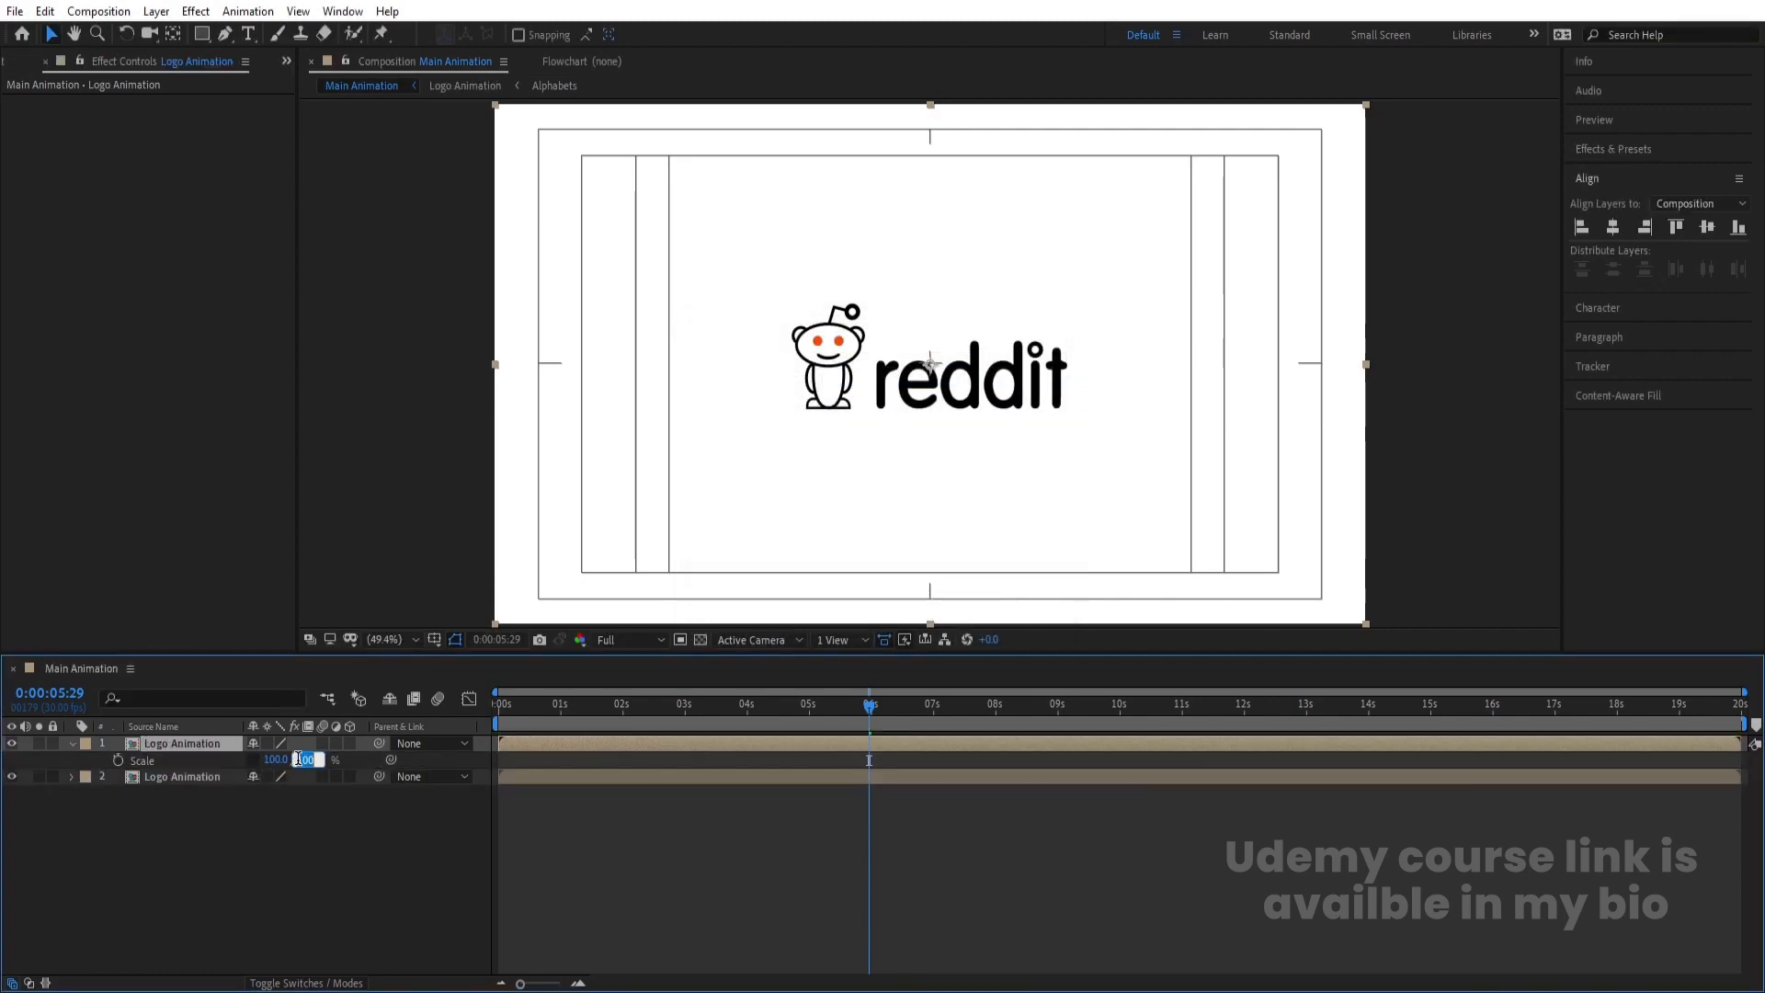
{"action": "key", "text": "Return"}
{"action": "key", "text": "p"}
{"action": "left_click_drag", "start_coordinate": [292, 760], "coordinate": [410, 815]}
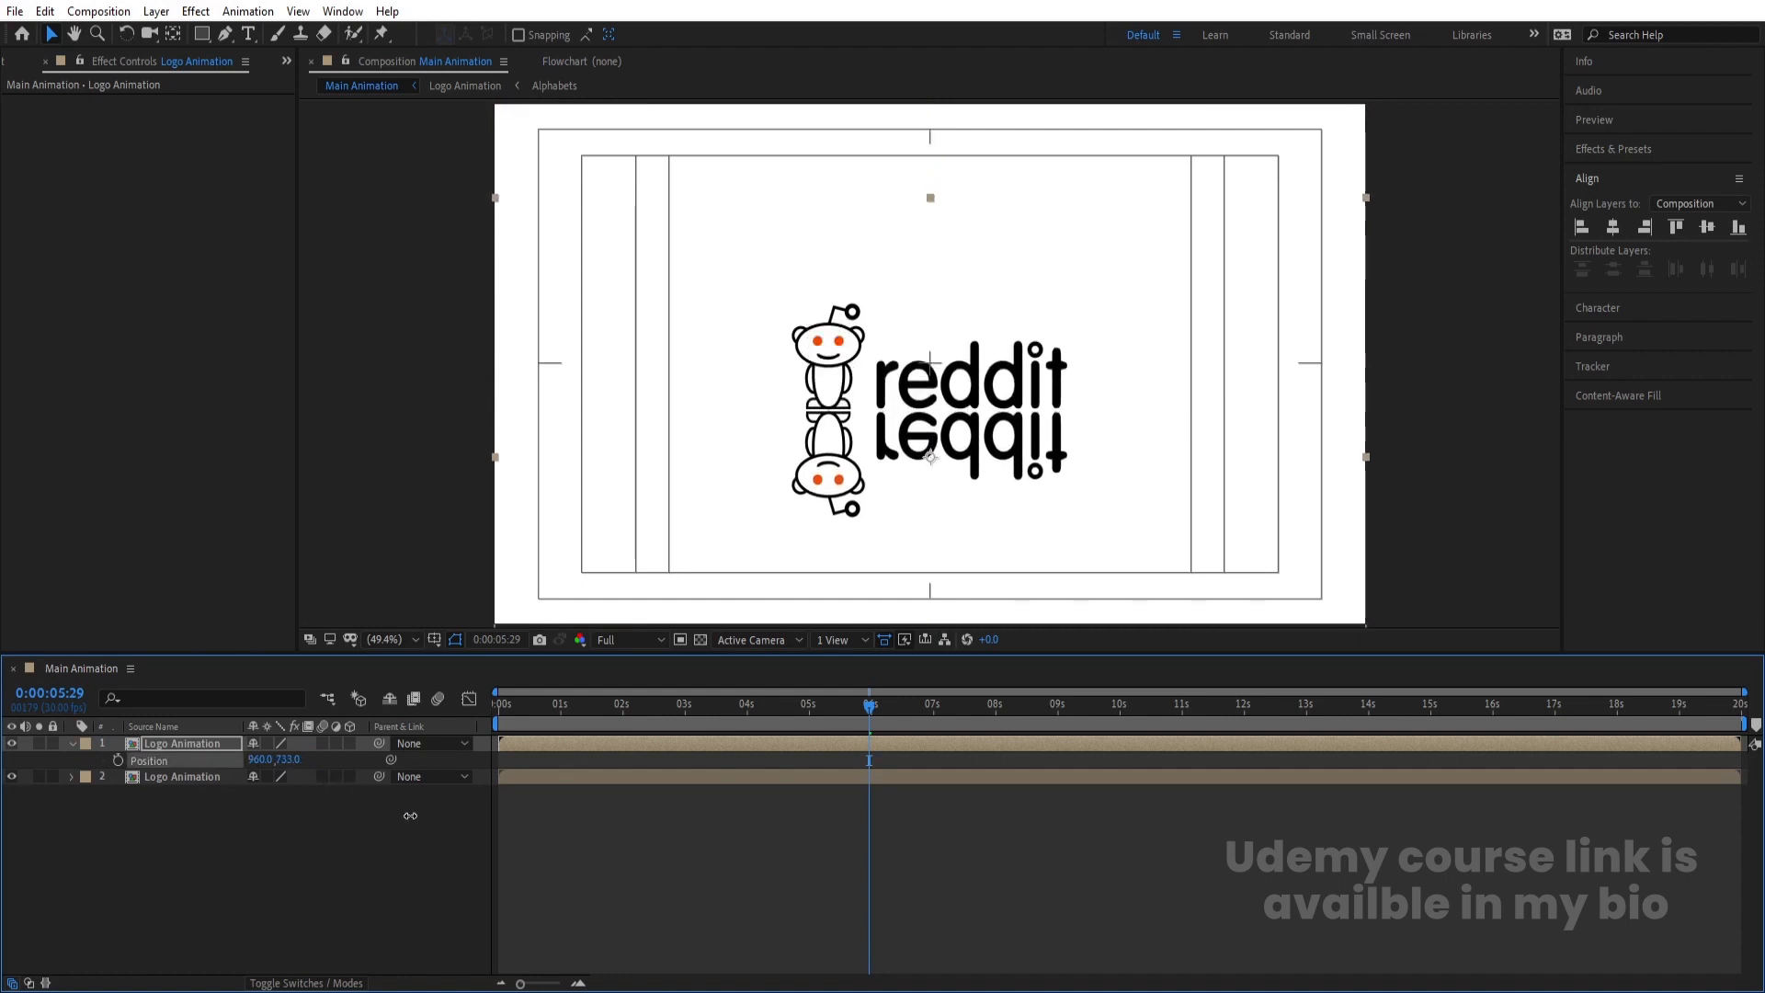
{"action": "key", "text": "Up"}
{"action": "key", "text": "Up"}
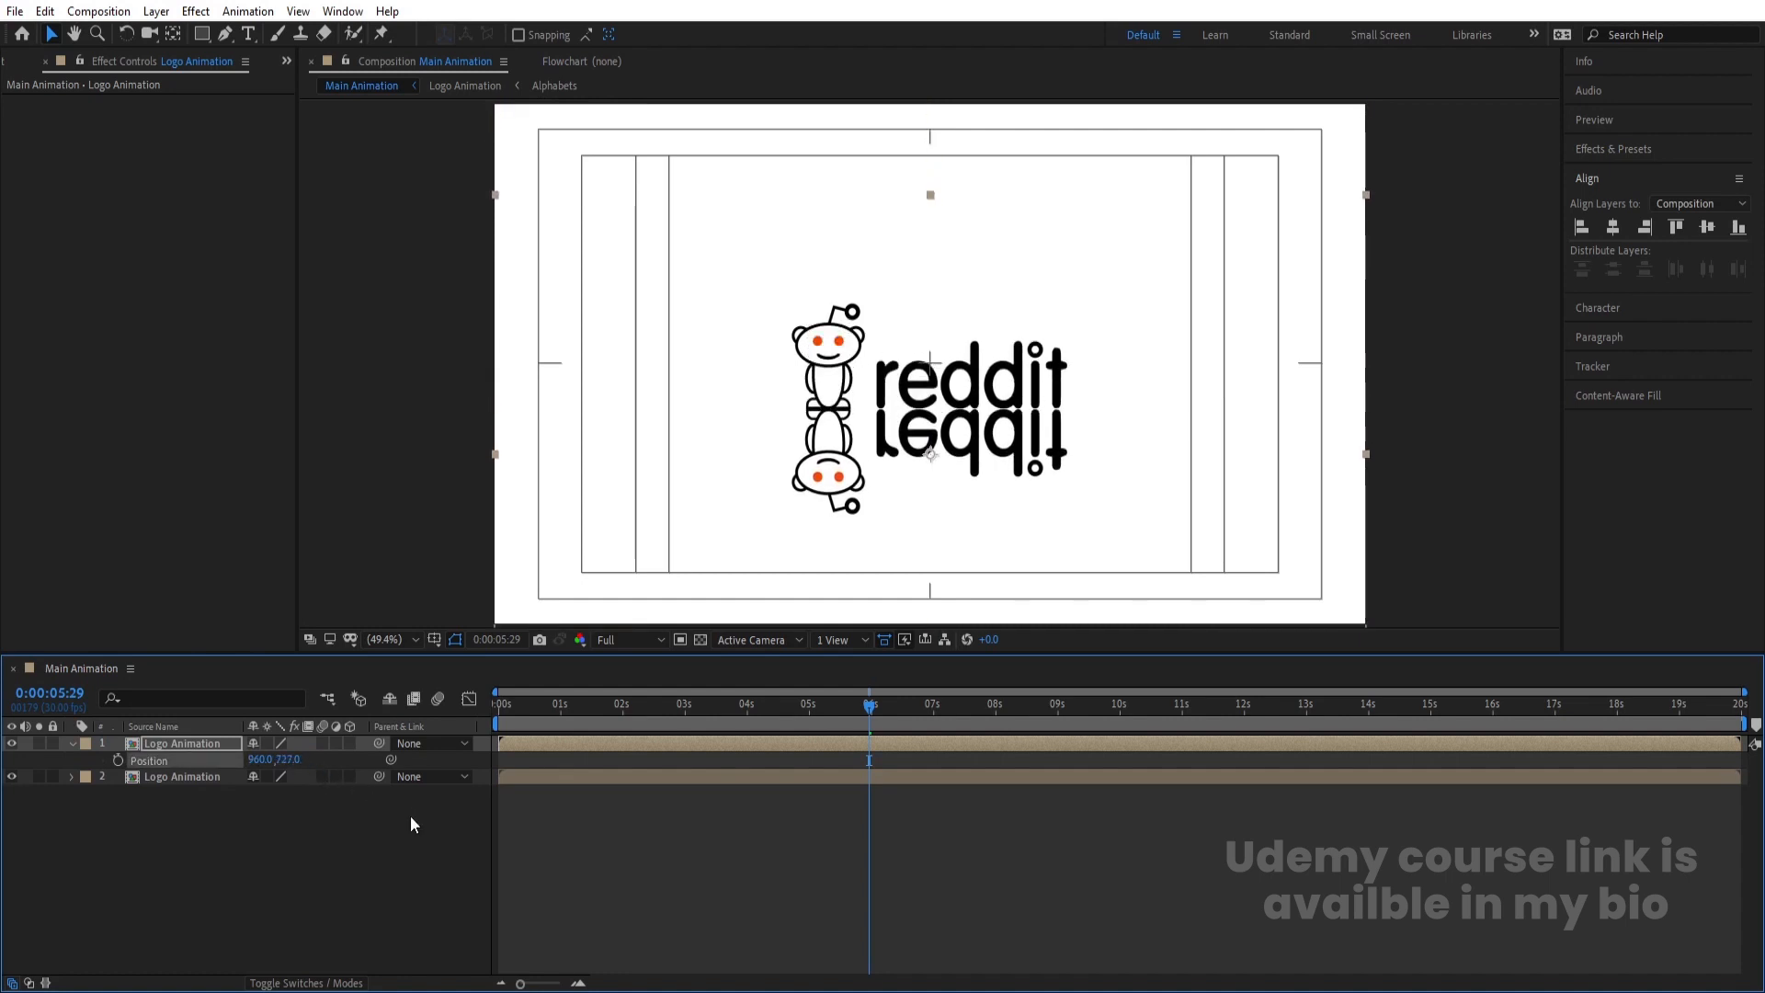
Mask the reflection layer with a wide rectangle around the logo's lower part and feather the mask by about 128 pixels
{"action": "left_click", "coordinate": [197, 39]}
{"action": "left_click_drag", "start_coordinate": [718, 358], "coordinate": [1153, 428]}
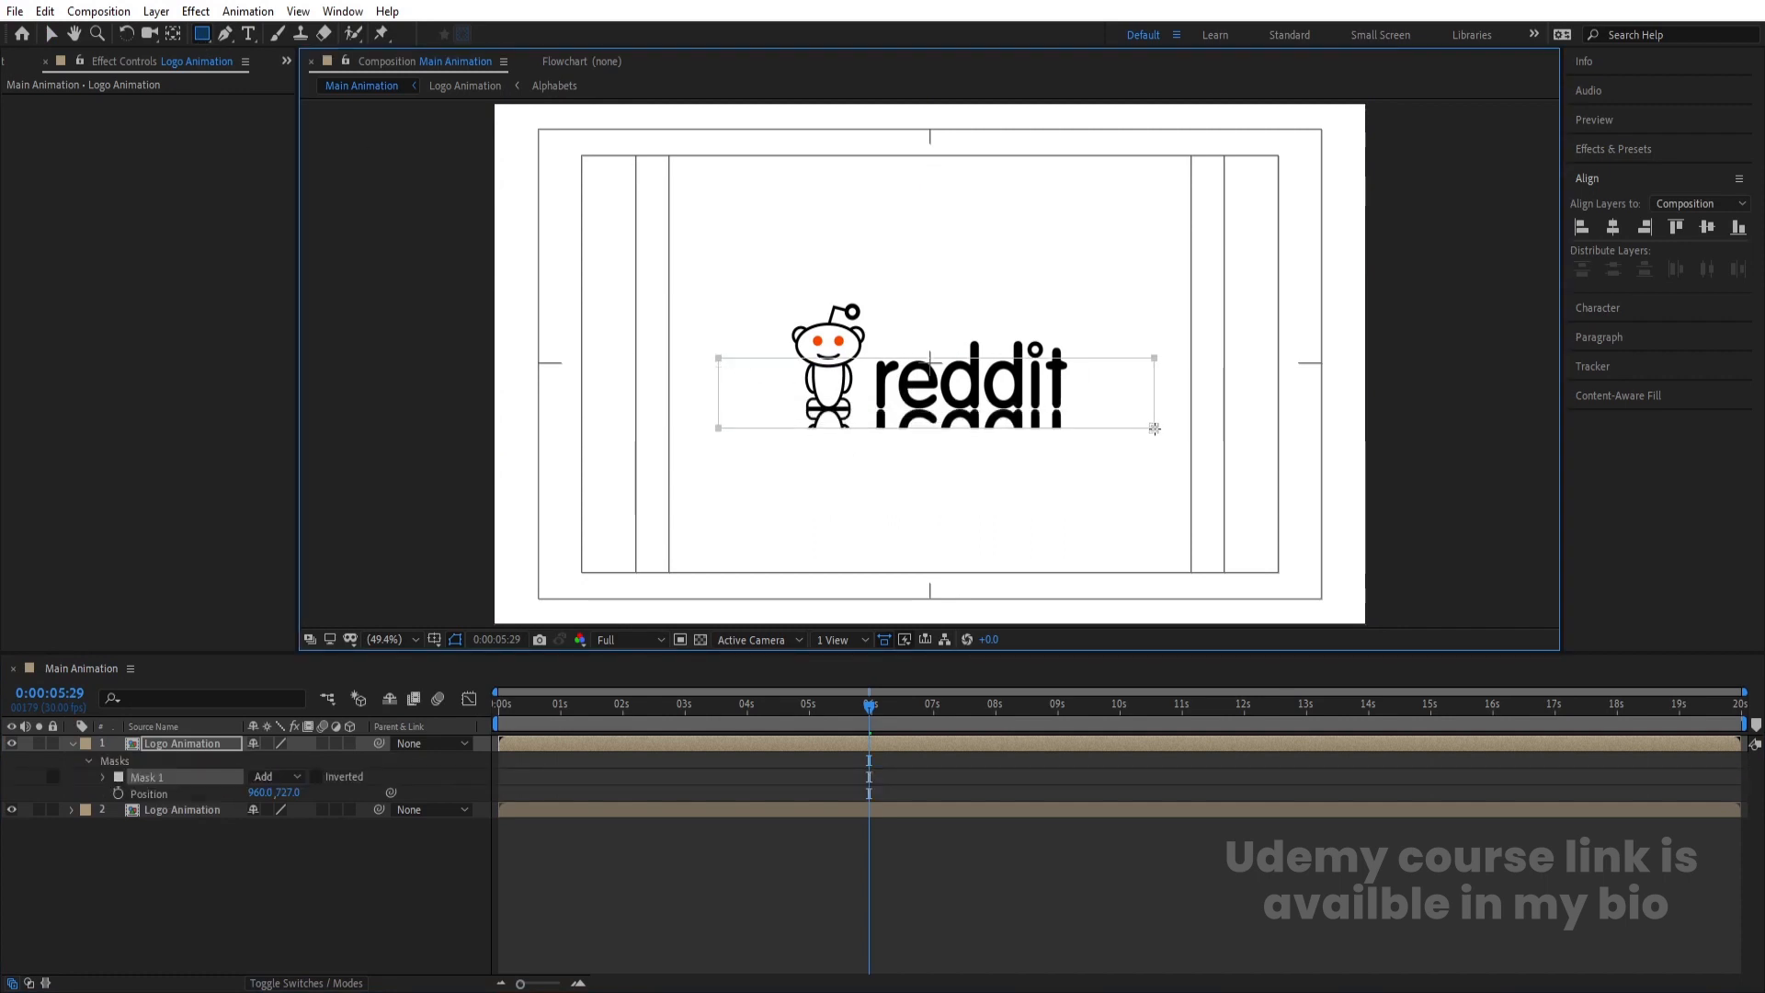
{"action": "left_click", "coordinate": [102, 777]}
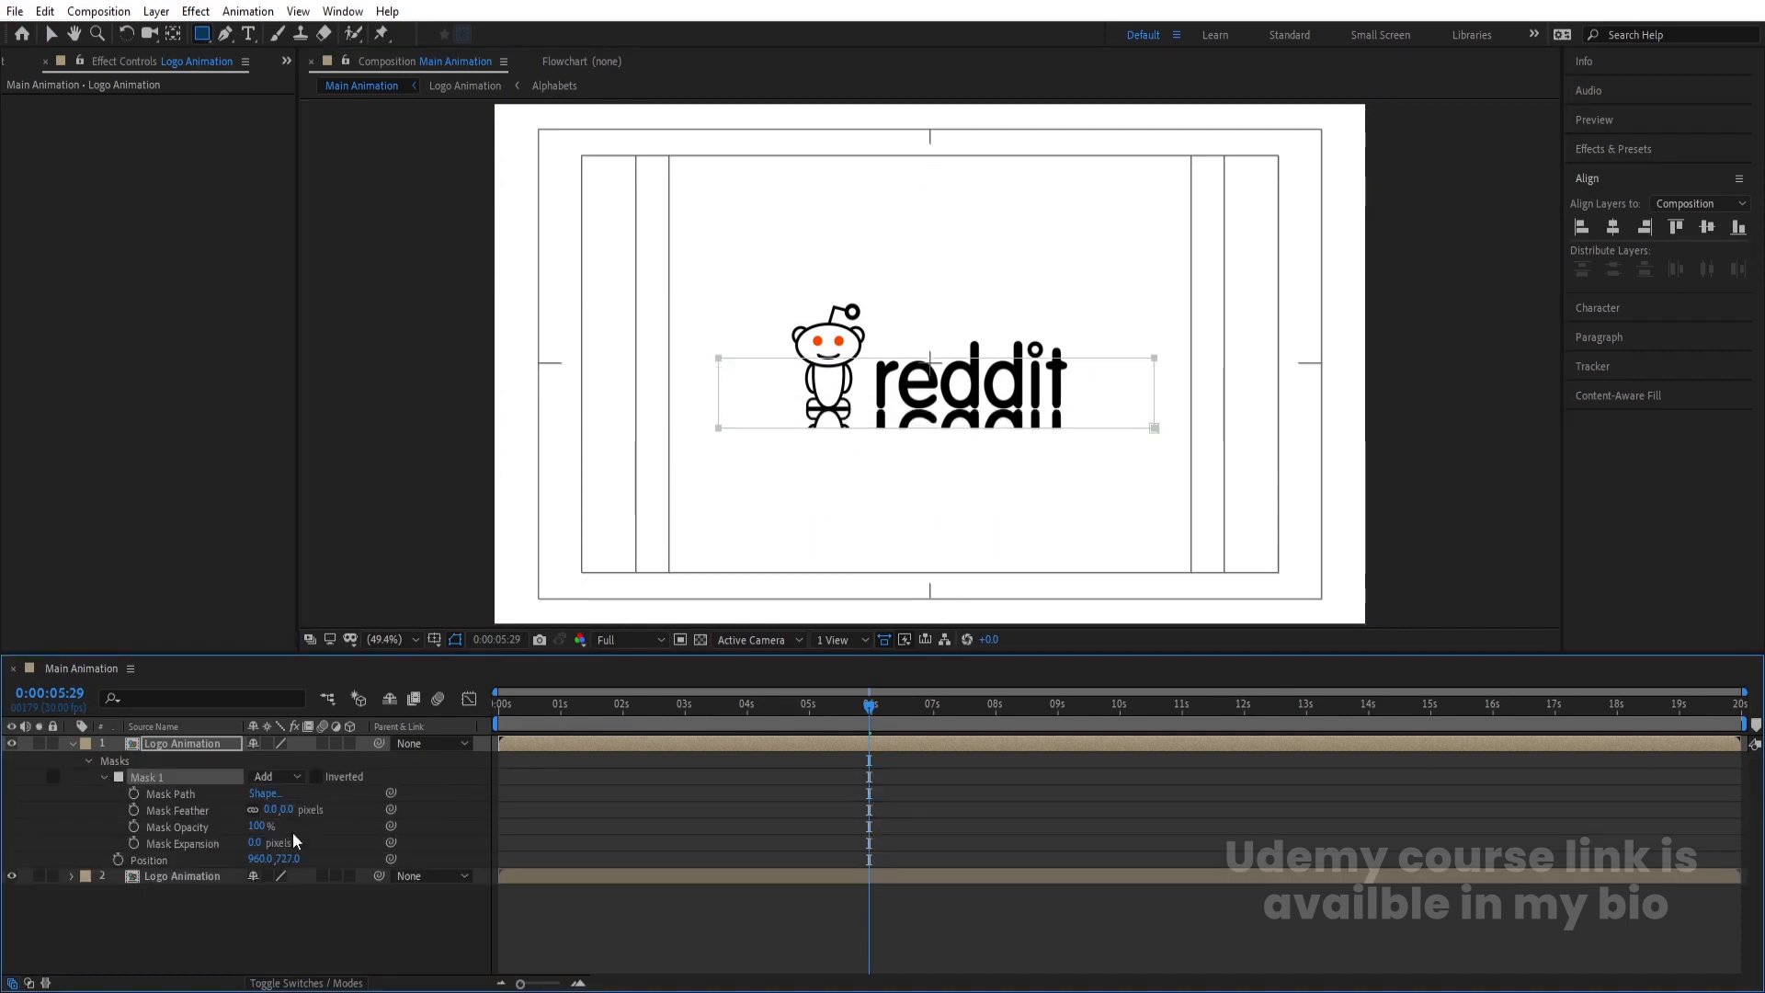
{"action": "left_click_drag", "start_coordinate": [281, 813], "coordinate": [358, 804]}
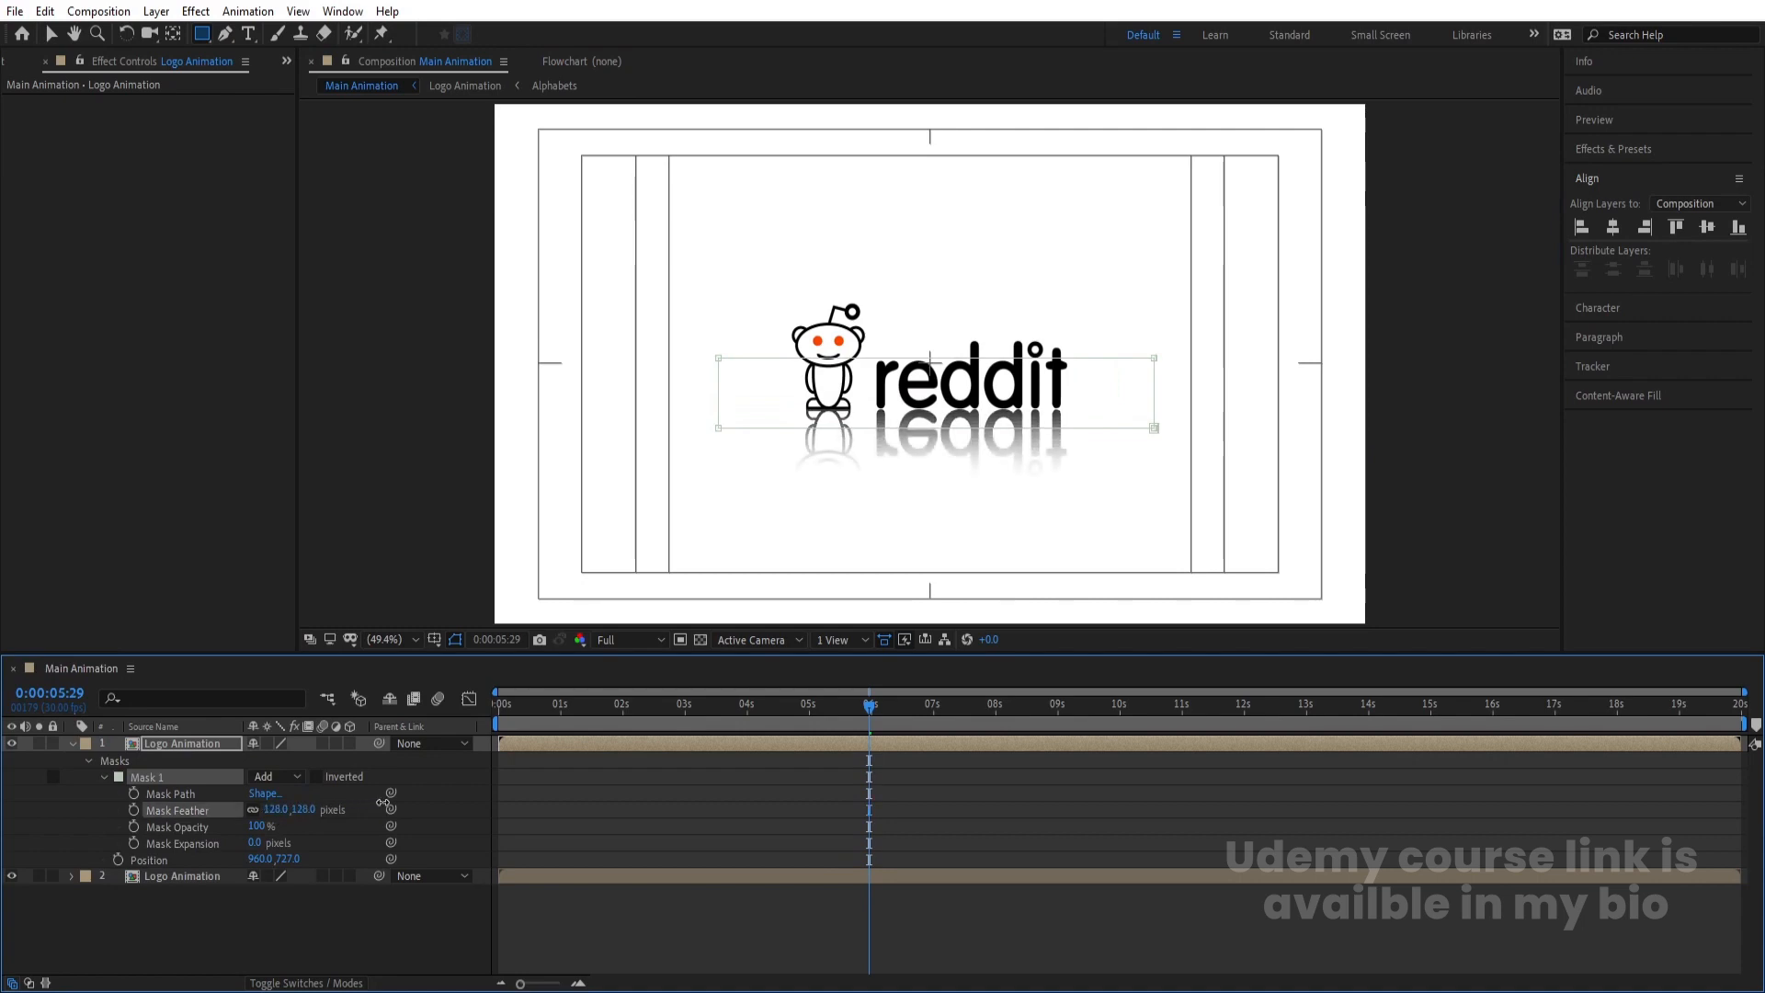
Set the reflection layer's opacity to 40% and preview the animation with its reflection
{"action": "key", "text": "t"}
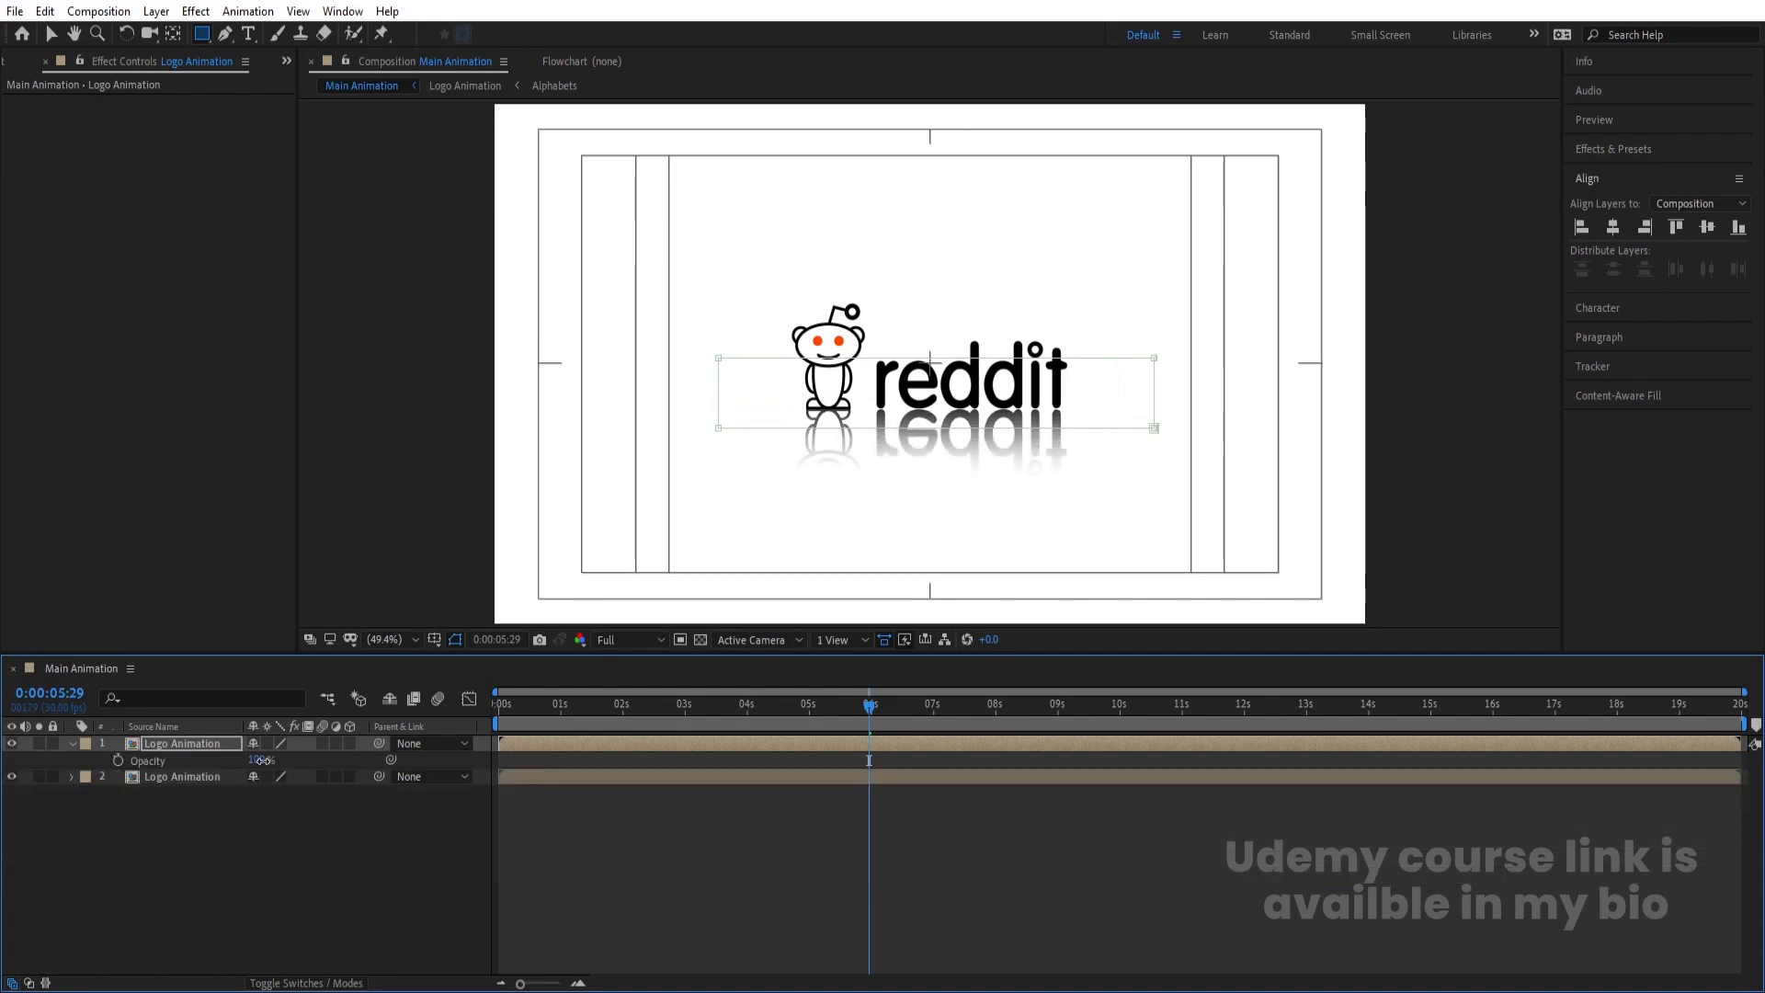
{"action": "key", "text": "Return"}
{"action": "left_click", "coordinate": [642, 838]}
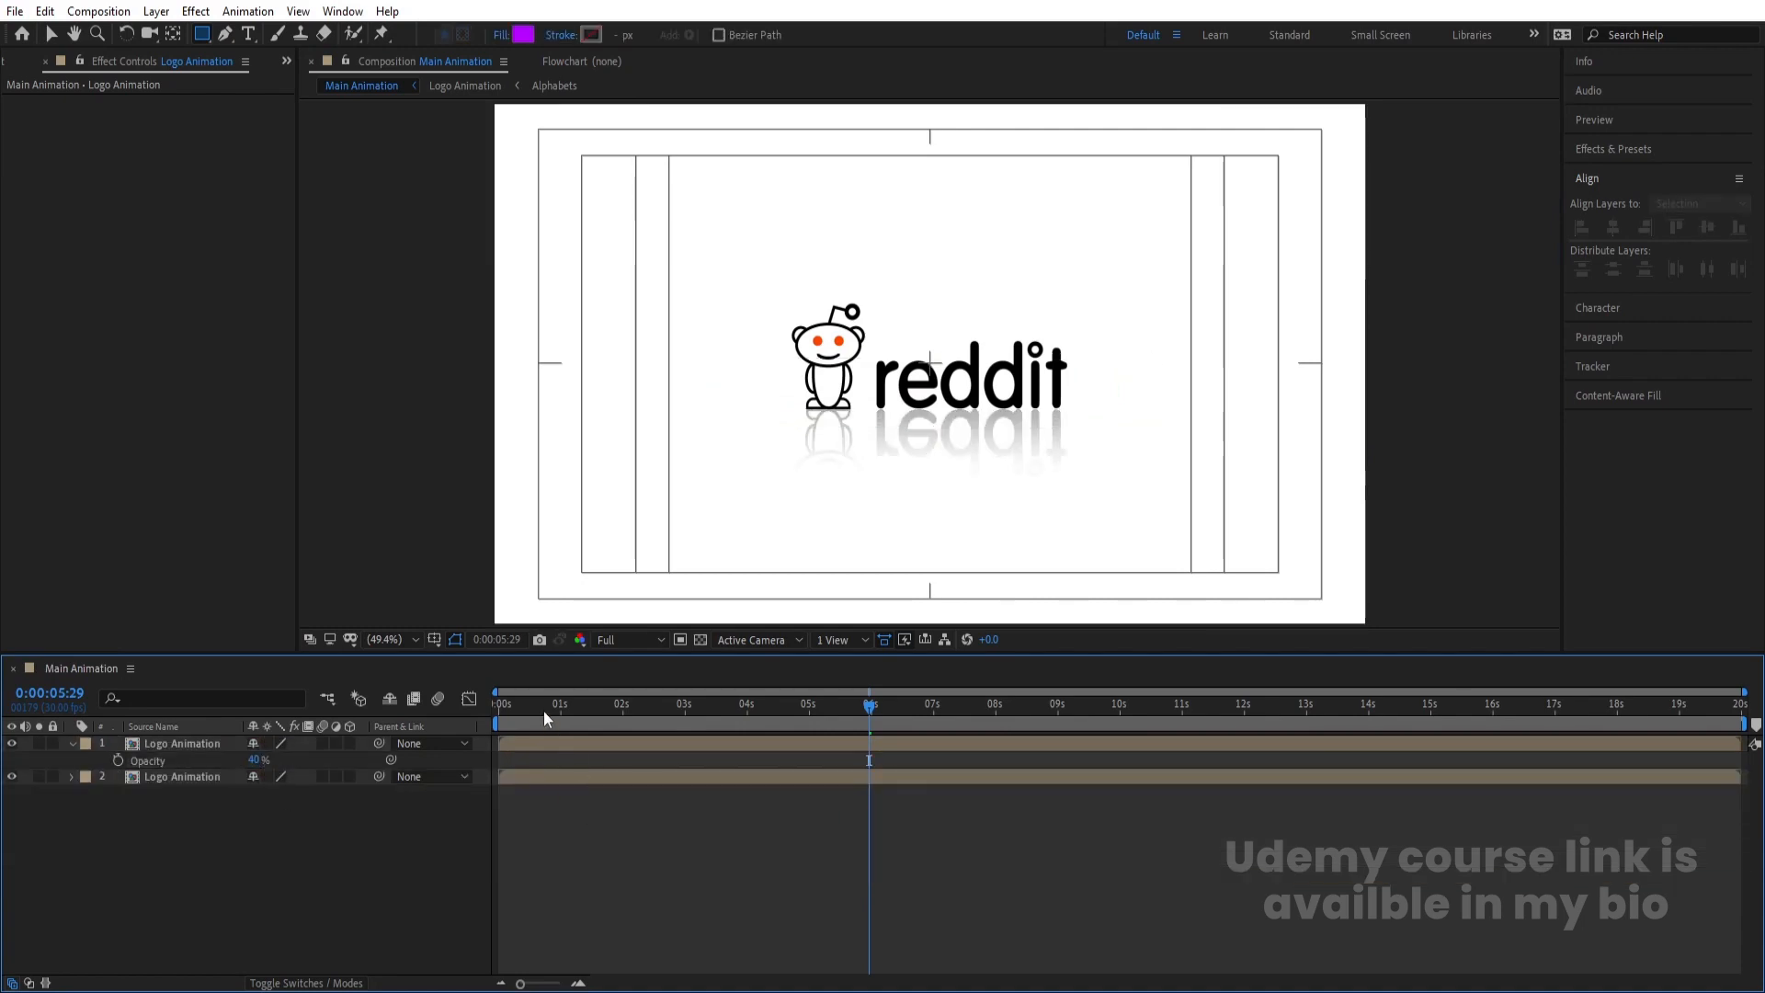
{"action": "key", "text": "space"}
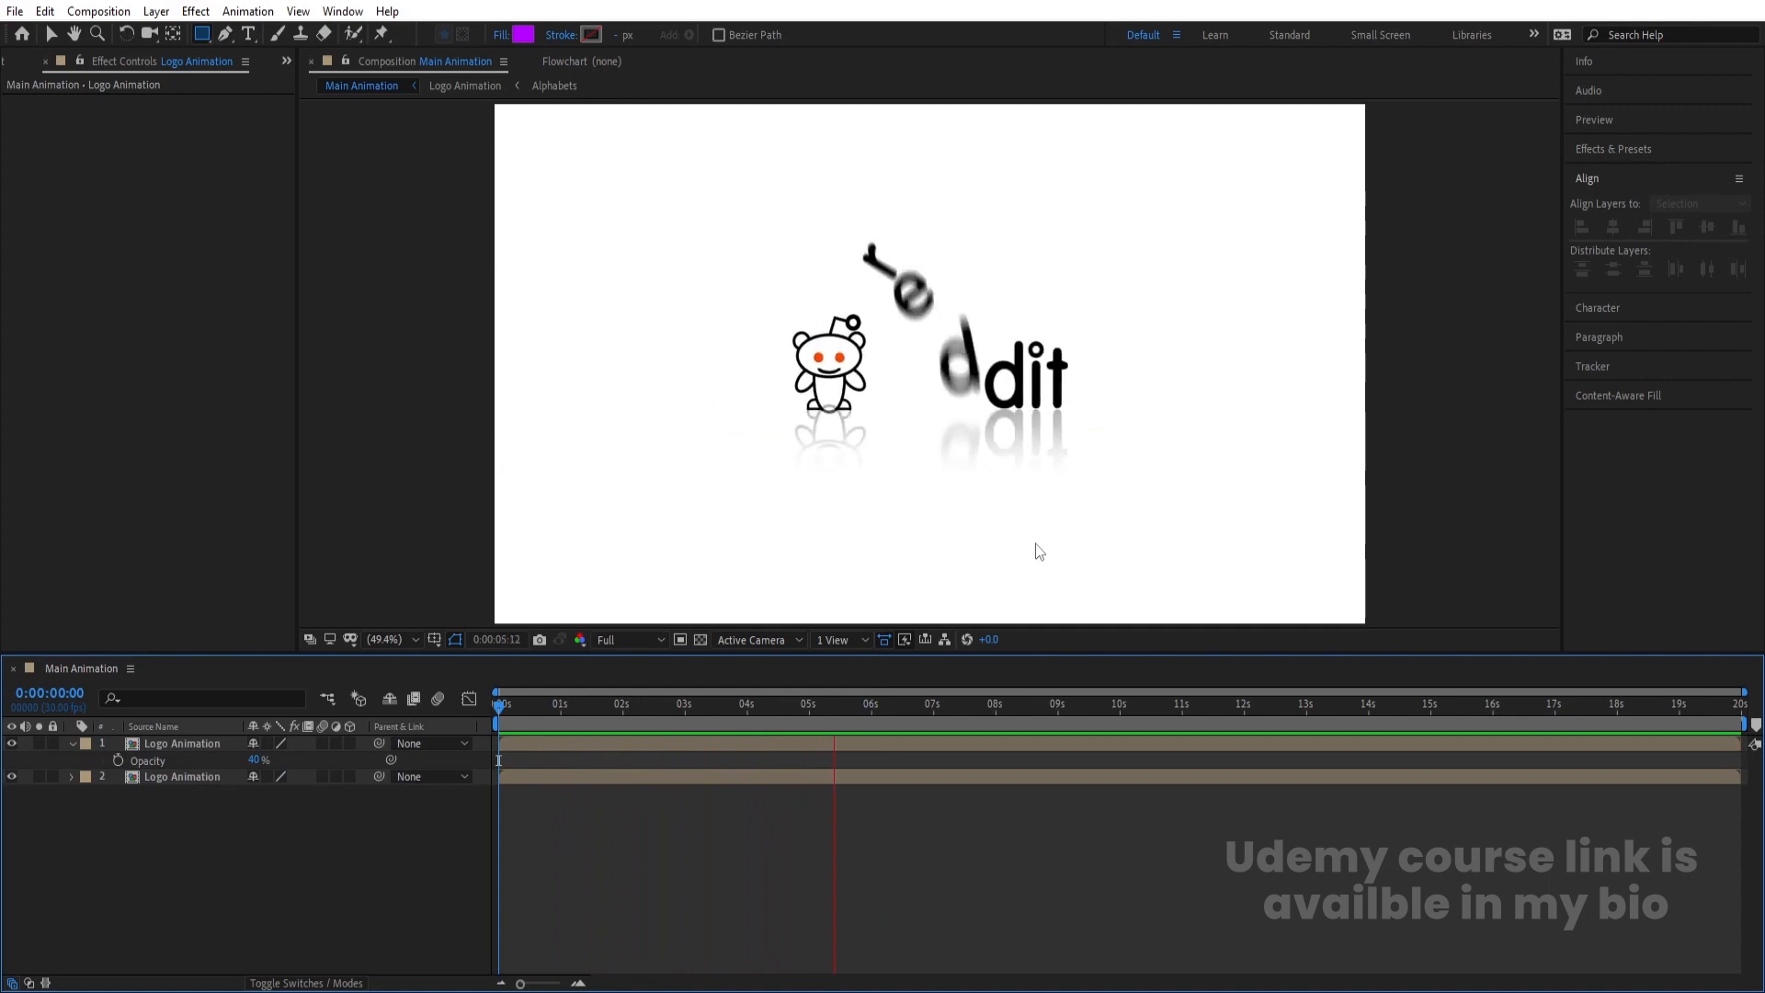
{"action": "key", "text": "space"}
Add a white solid, place it beneath both Logo Animation layers as the background, and preview from the start
{"action": "key", "text": "ctrl+y"}
{"action": "key", "text": "Return"}
{"action": "left_click_drag", "start_coordinate": [158, 752], "coordinate": [195, 878]}
{"action": "key", "text": "space"}
{"action": "key", "text": "space"}
{"action": "key", "text": "Home"}
{"action": "key", "text": "space"}
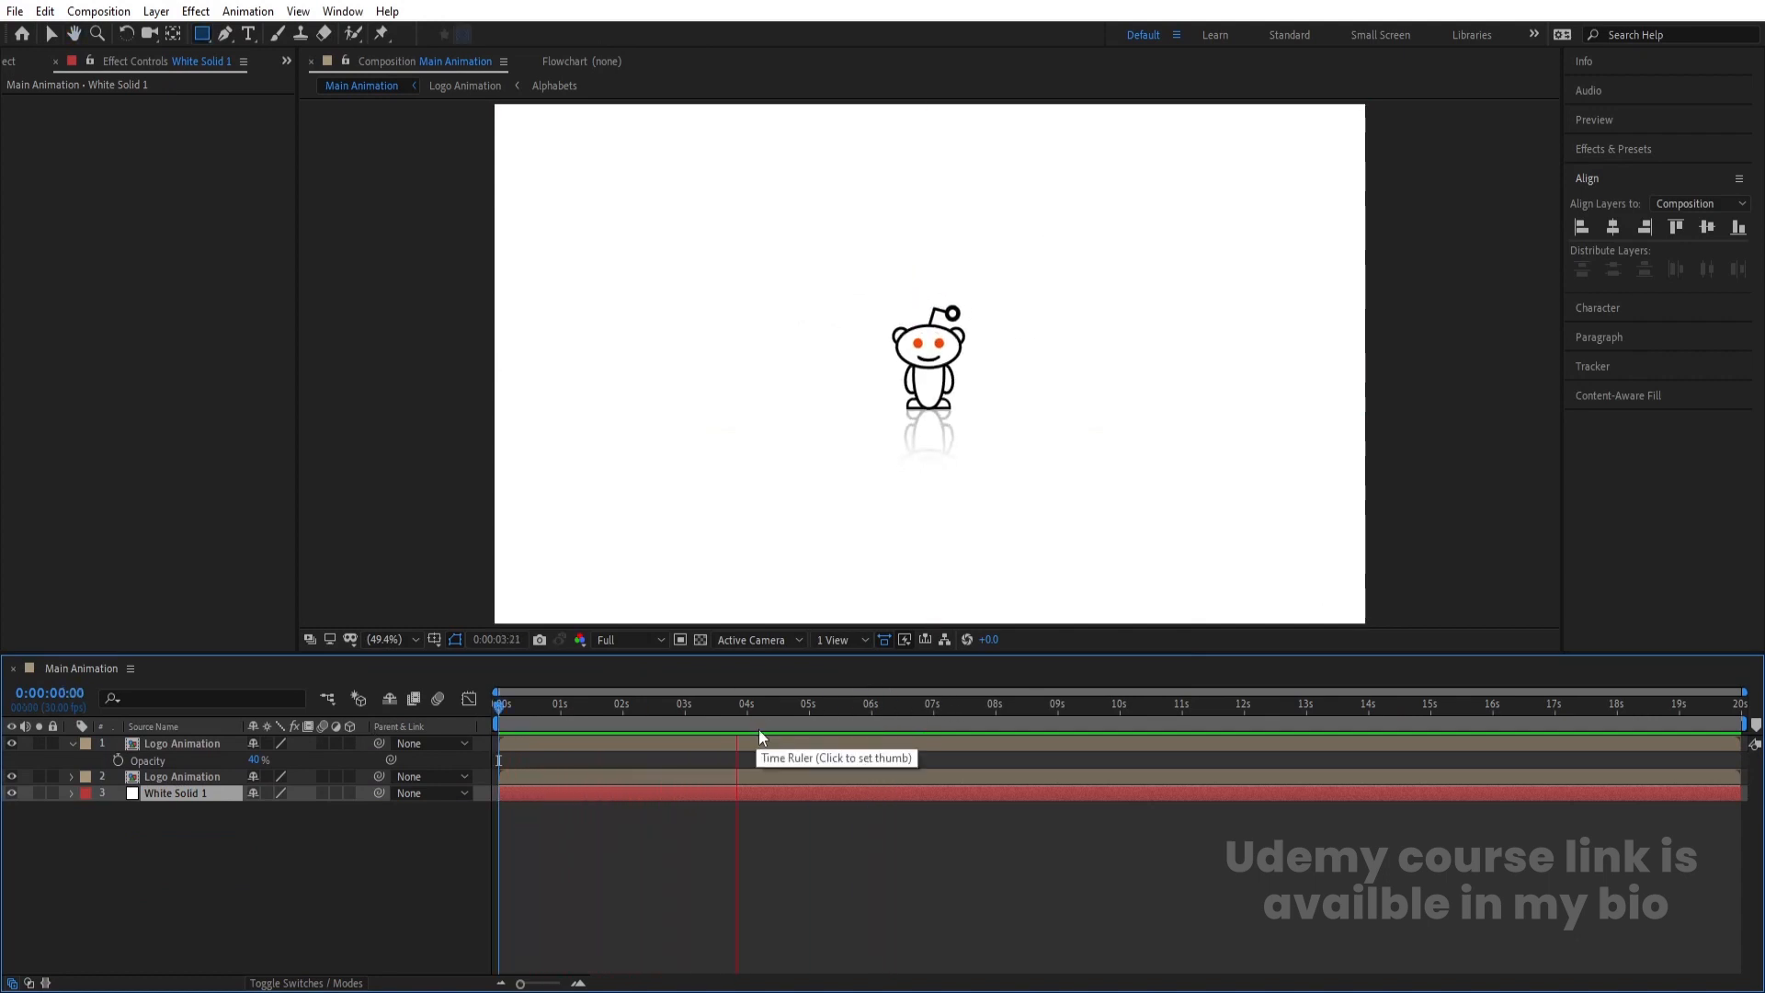
End the work area at 0:00:06:29 and preview the shortened logo animation
{"action": "key", "text": "space"}
{"action": "key", "text": "space"}
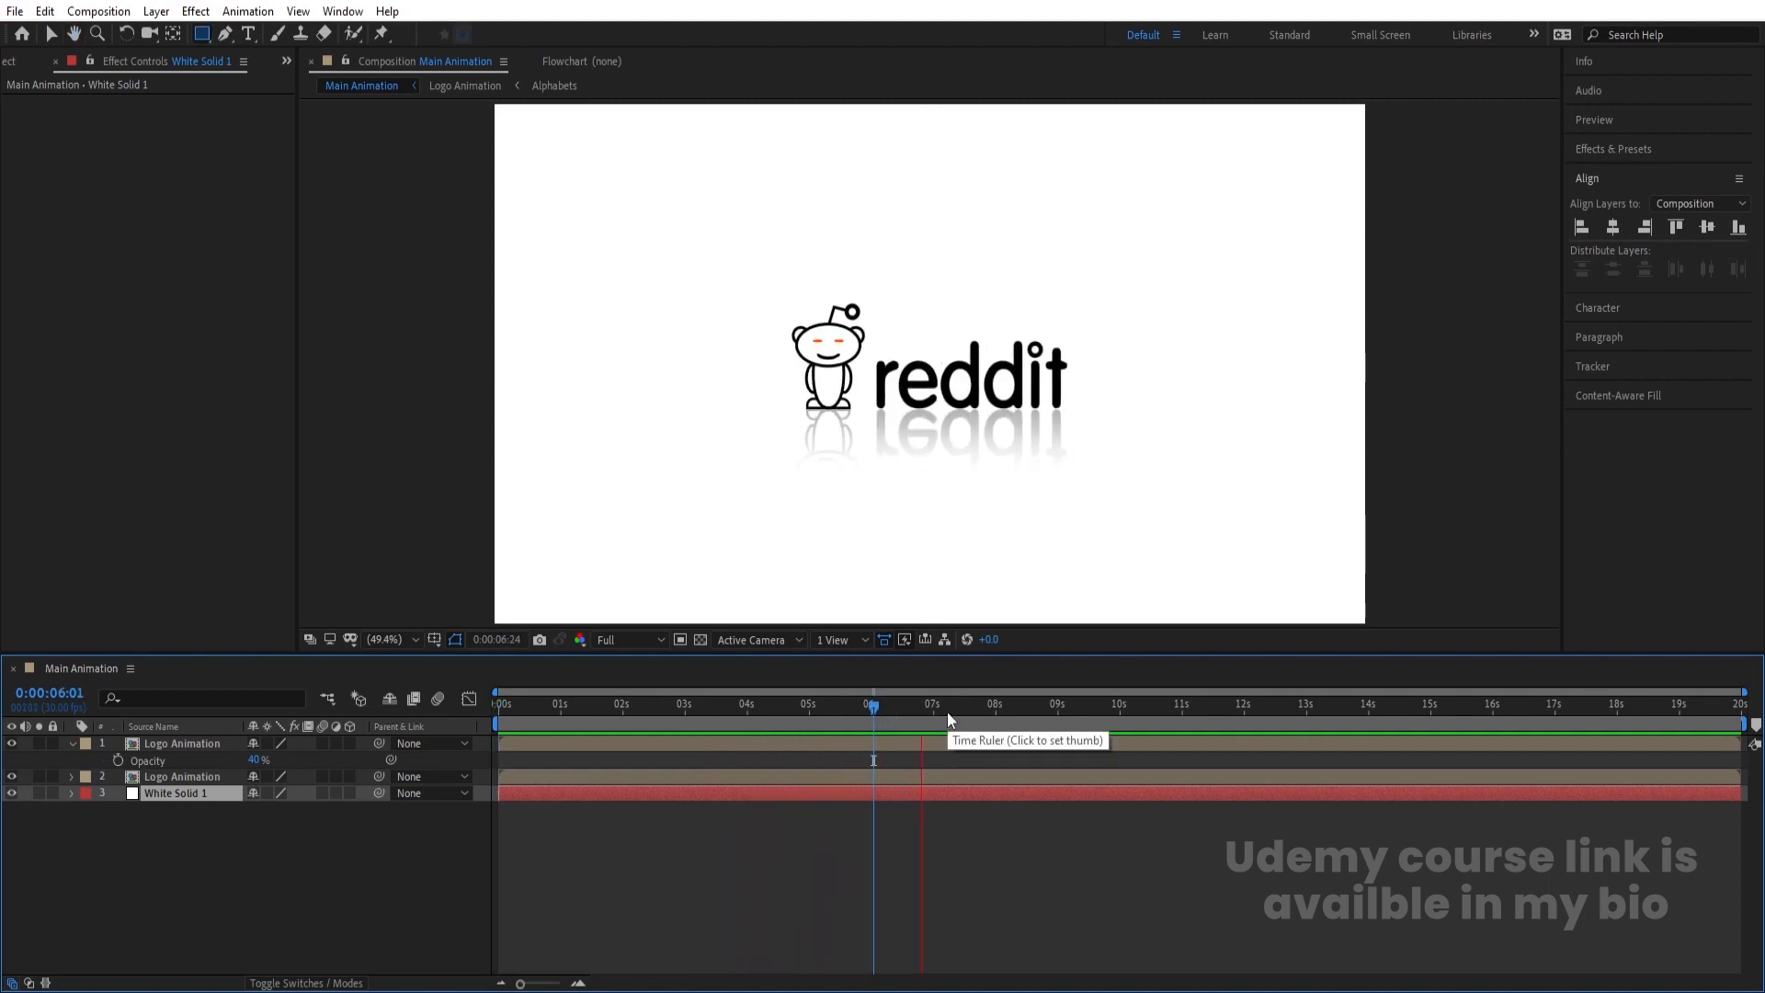
{"action": "key", "text": "space"}
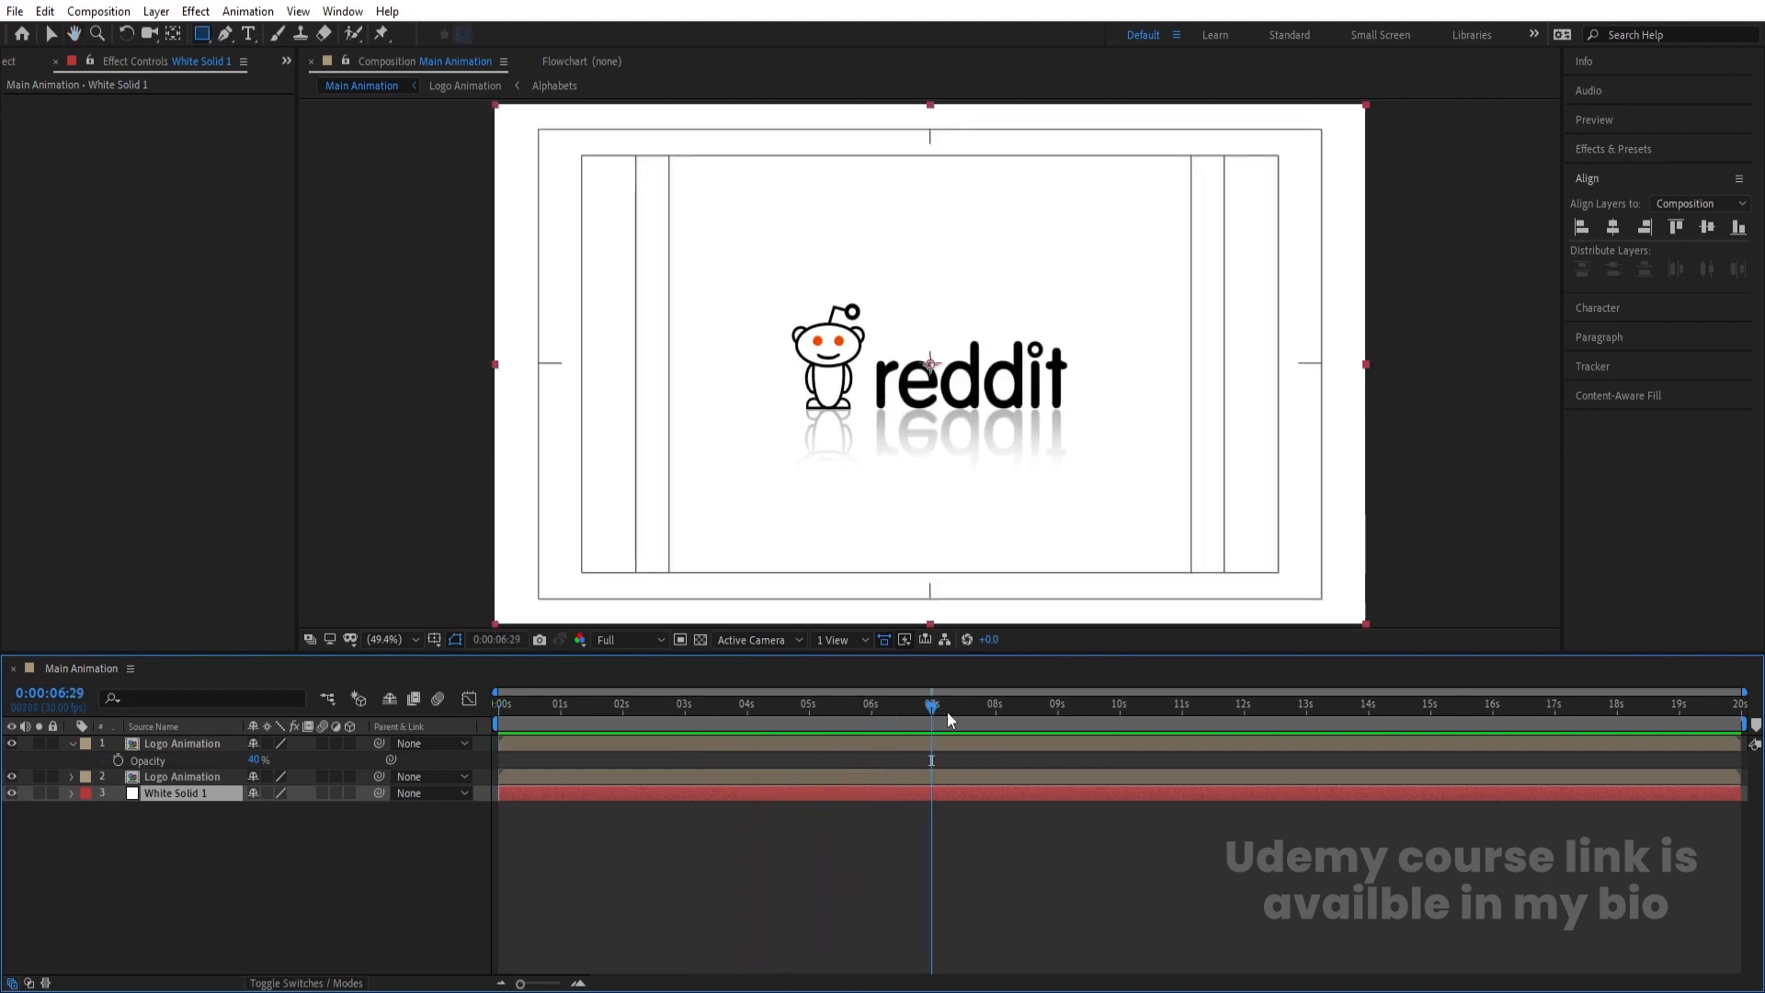
{"action": "key", "text": "space"}
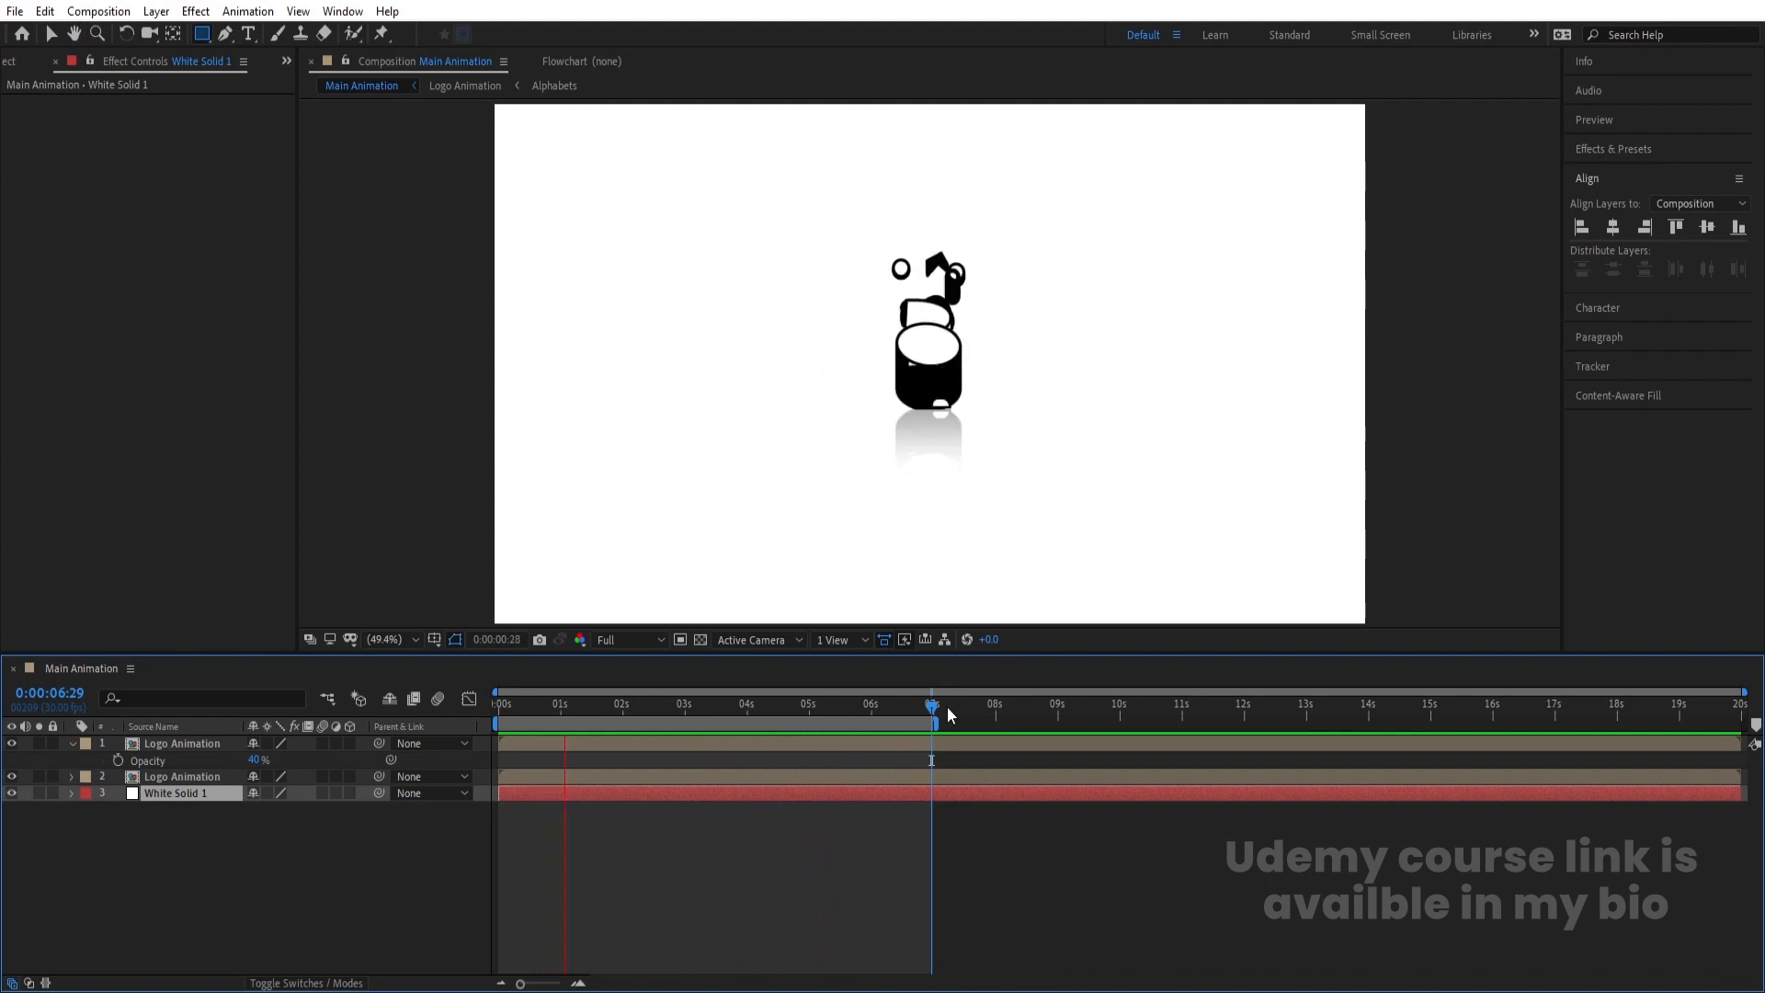